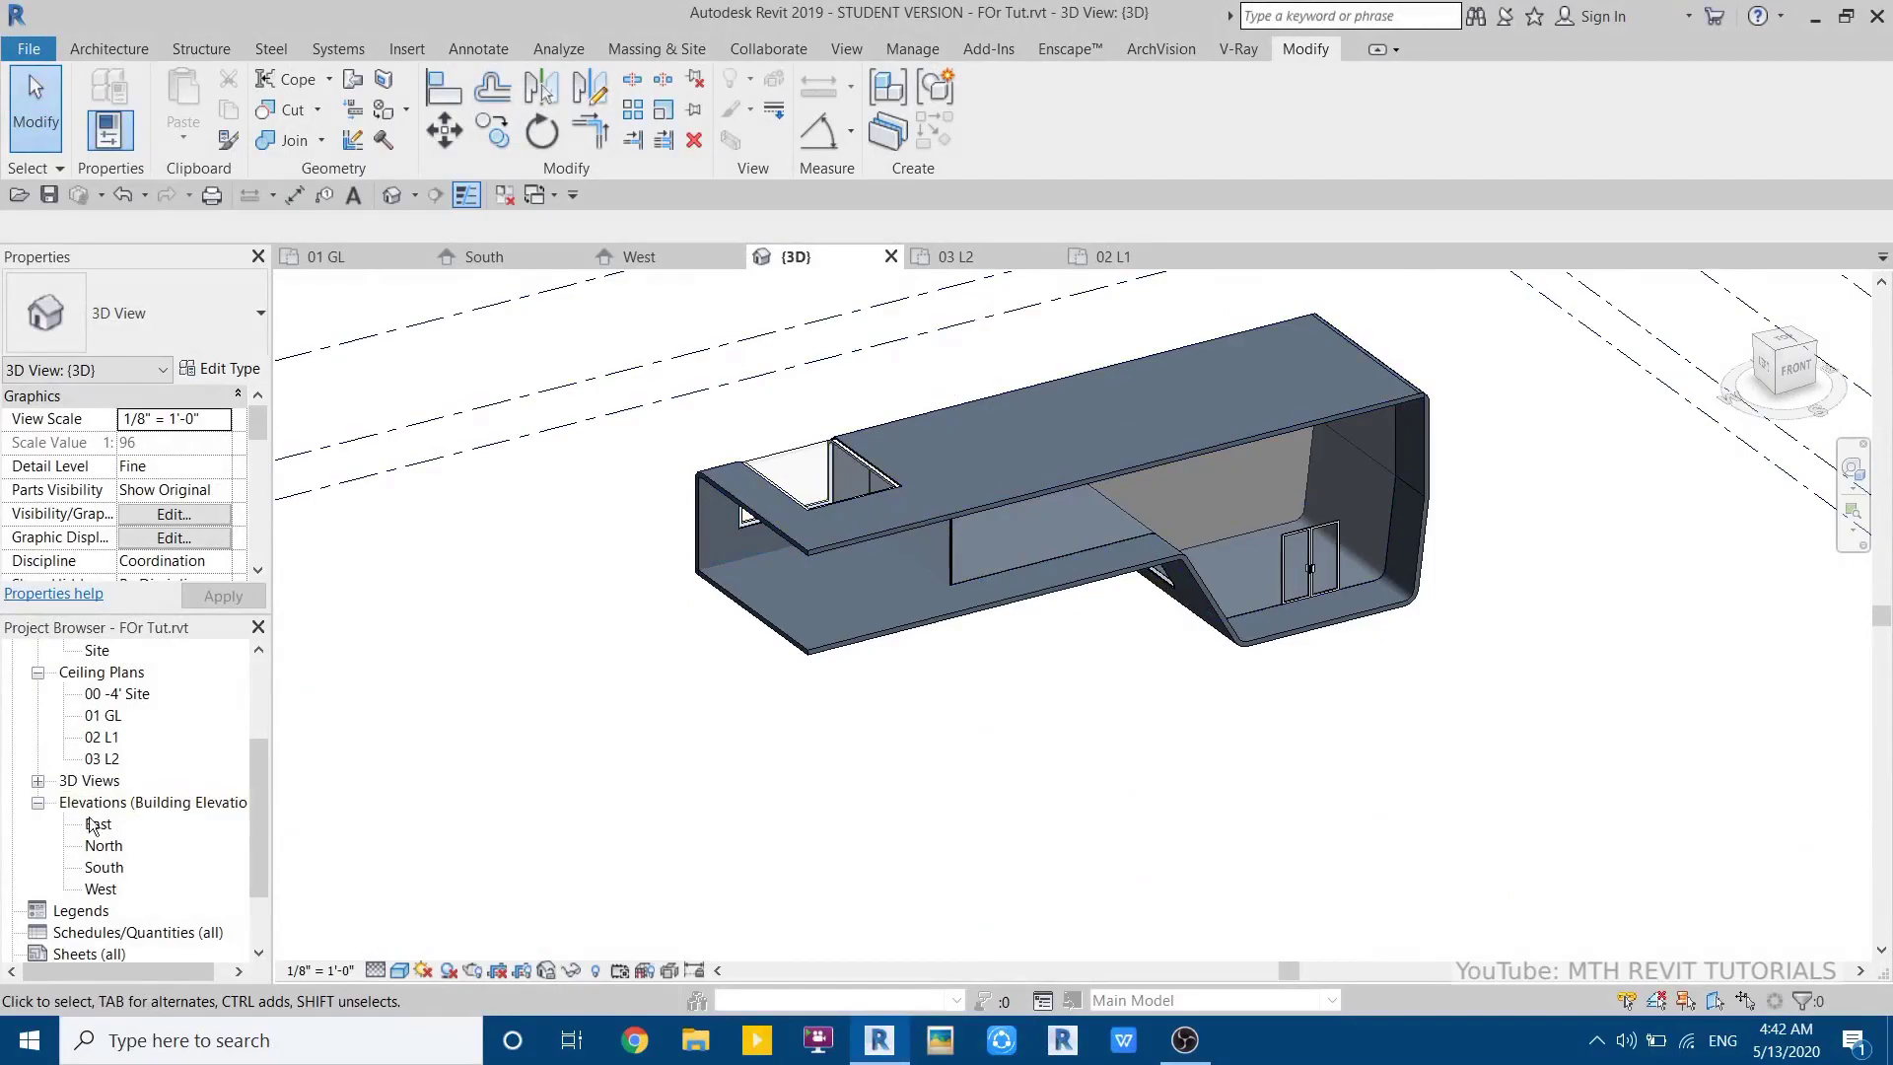
# - In the Site floor plan, start a toposurface and place its first point at elevation 0' 0" northwest of the building
pyautogui.scroll(1, 69, 734)
pyautogui.doubleClick(98, 716)
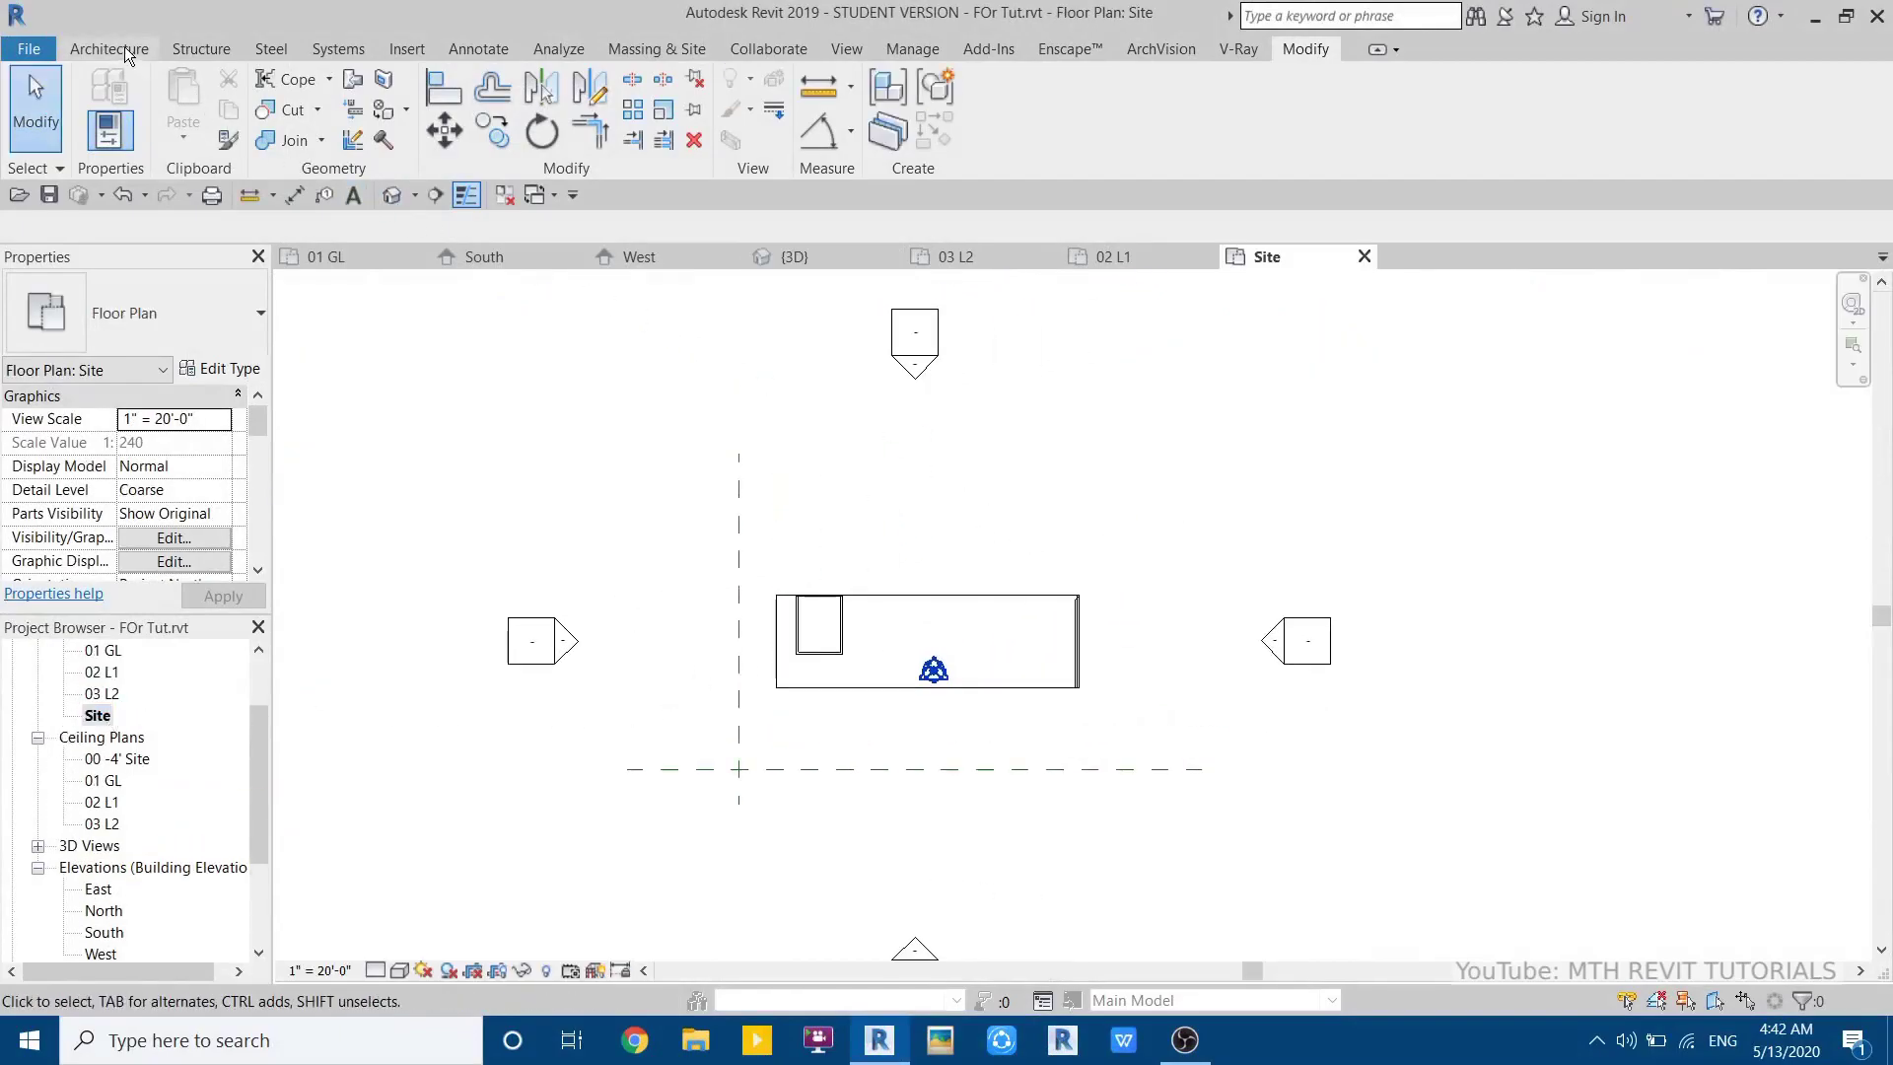
pyautogui.click(693, 49)
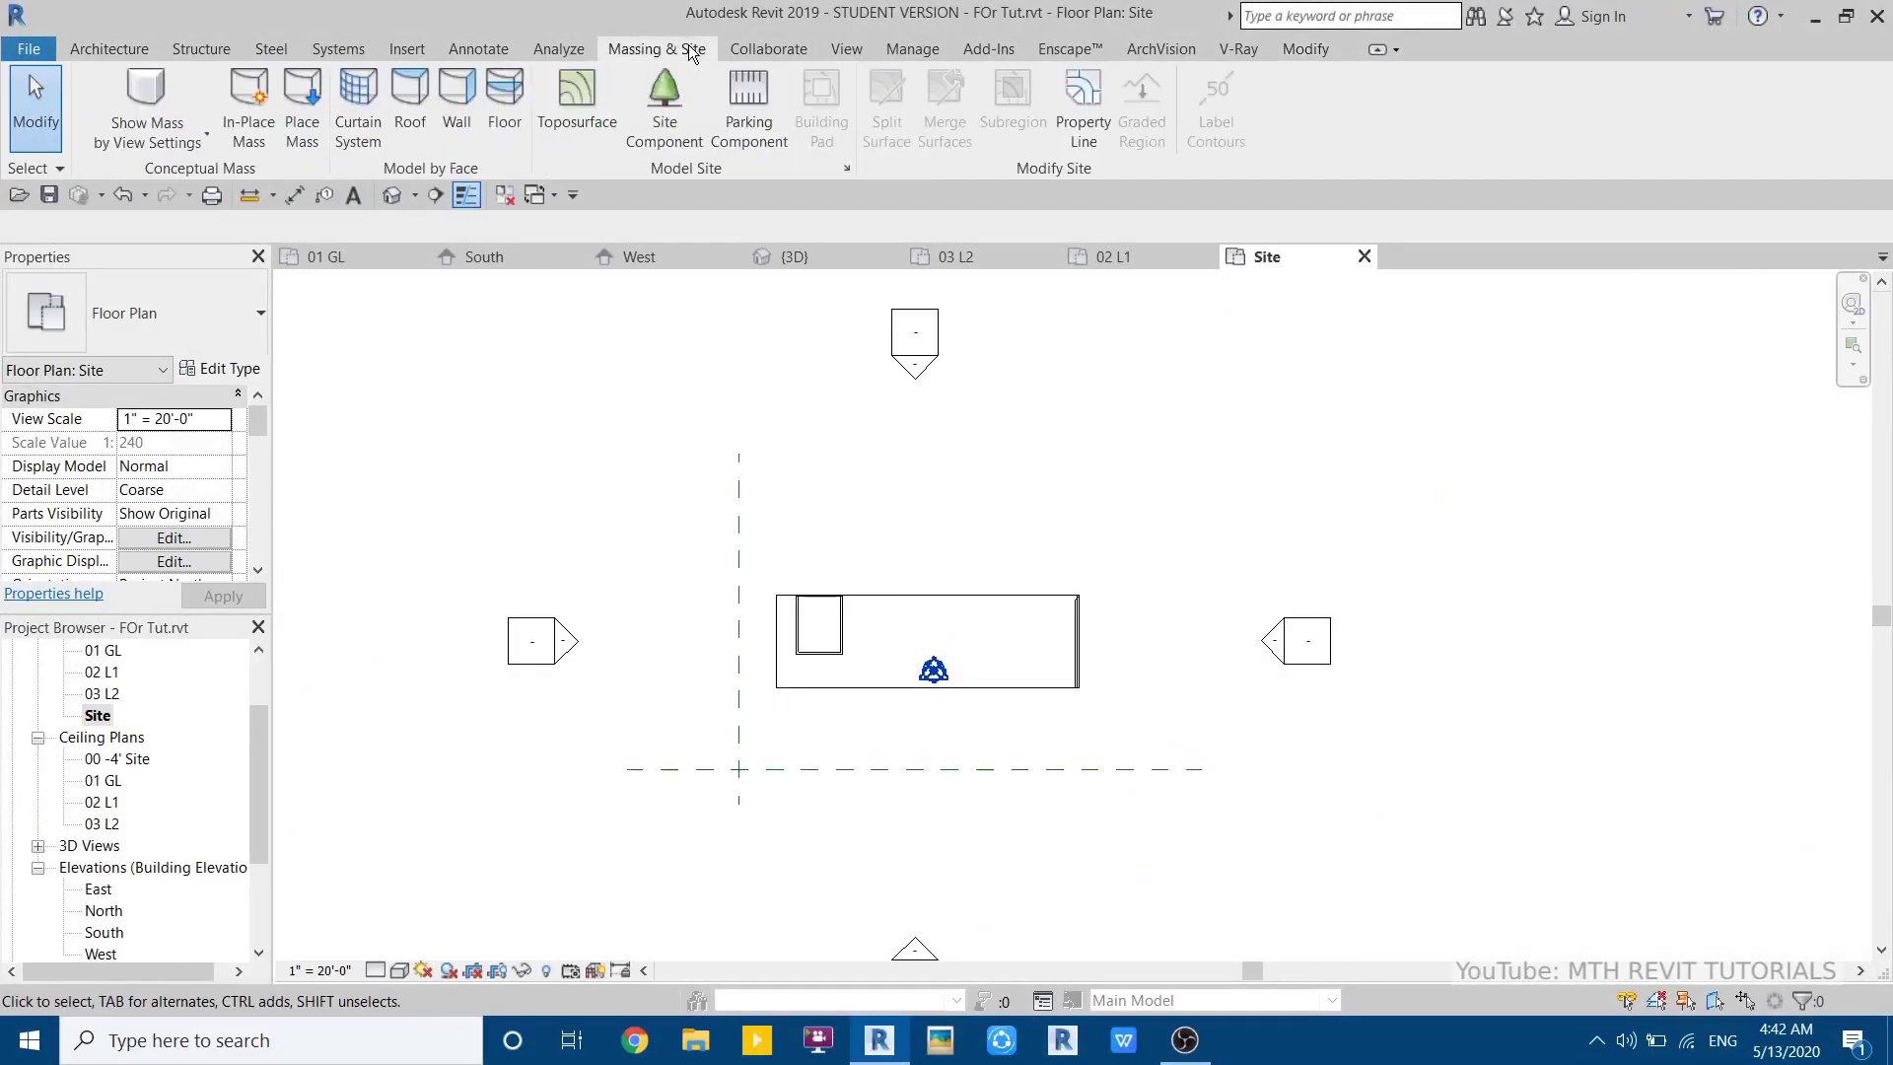
pyautogui.click(594, 114)
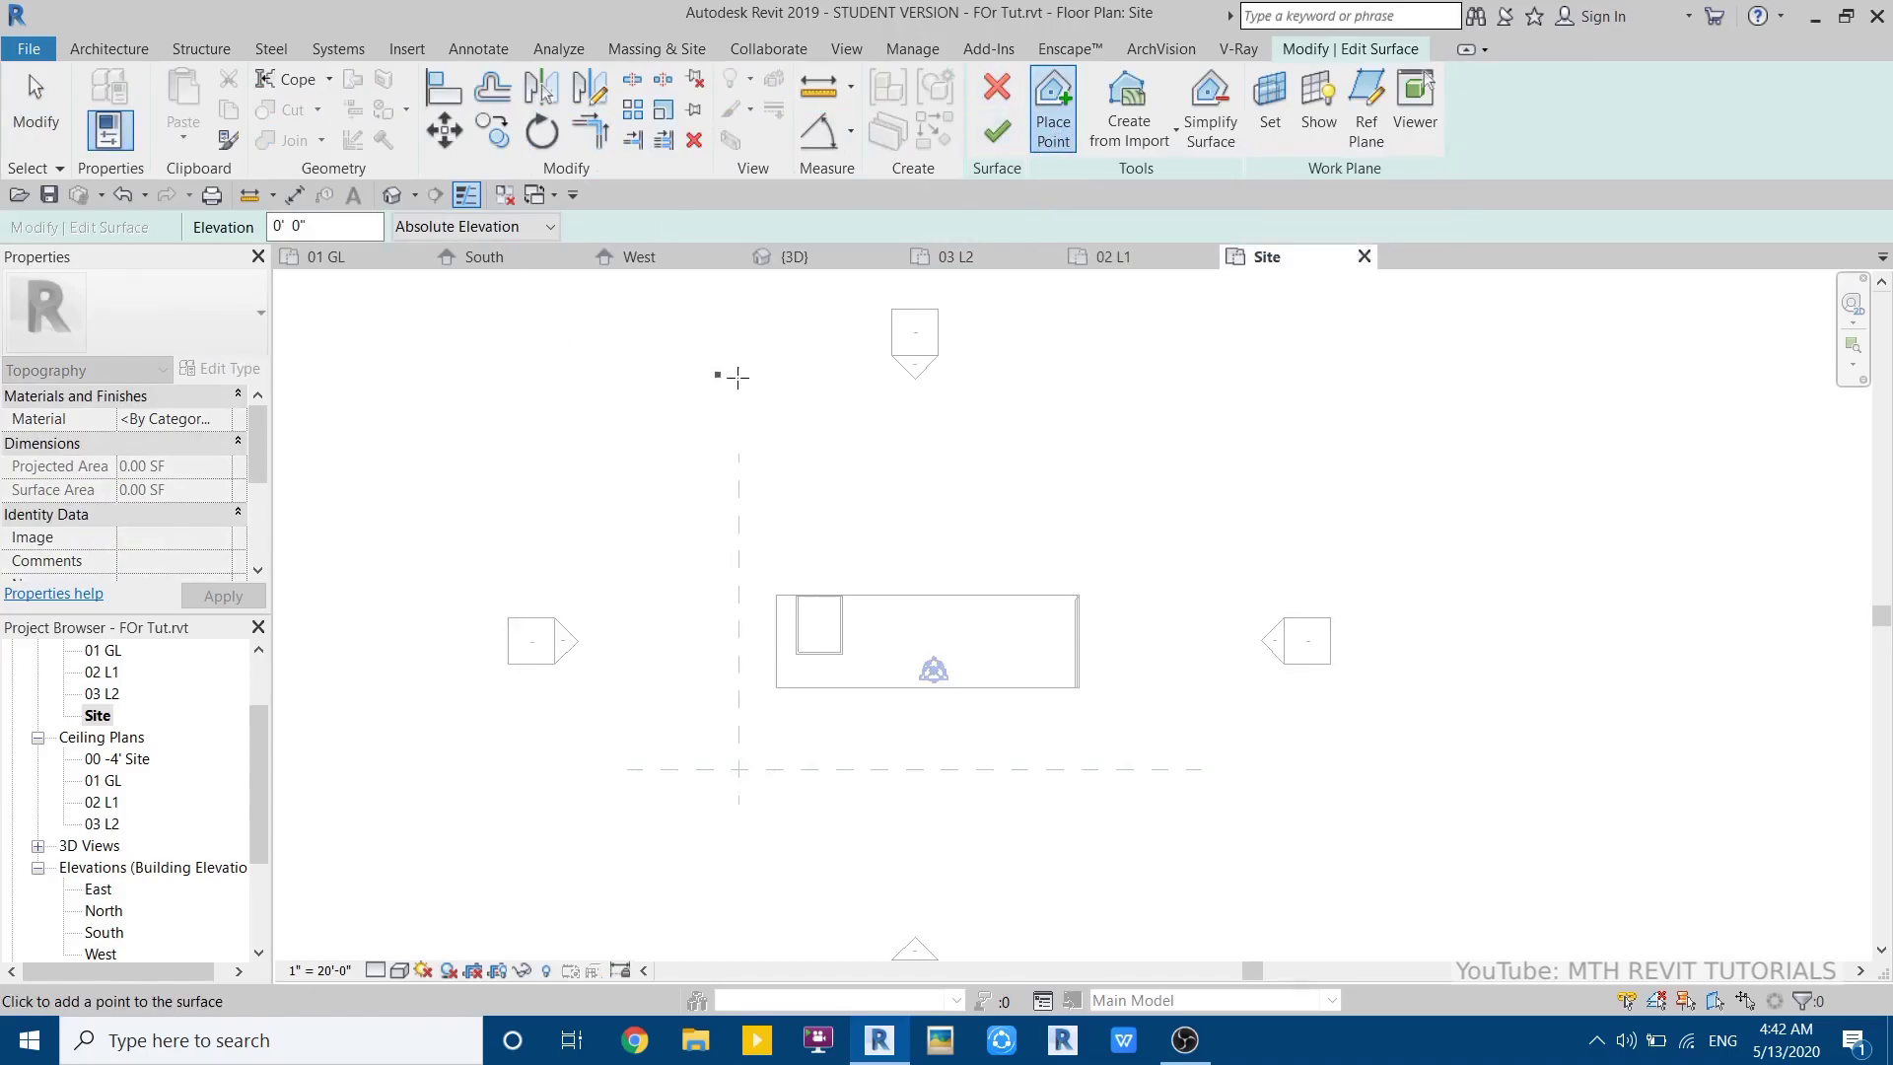
pyautogui.click(648, 449)
pyautogui.press('Escape')
# - Copy the surface point straight down four times with Constrain and Multiple on, about 6 feet apart
pyautogui.moveTo(598, 405); pyautogui.dragTo(744, 564)
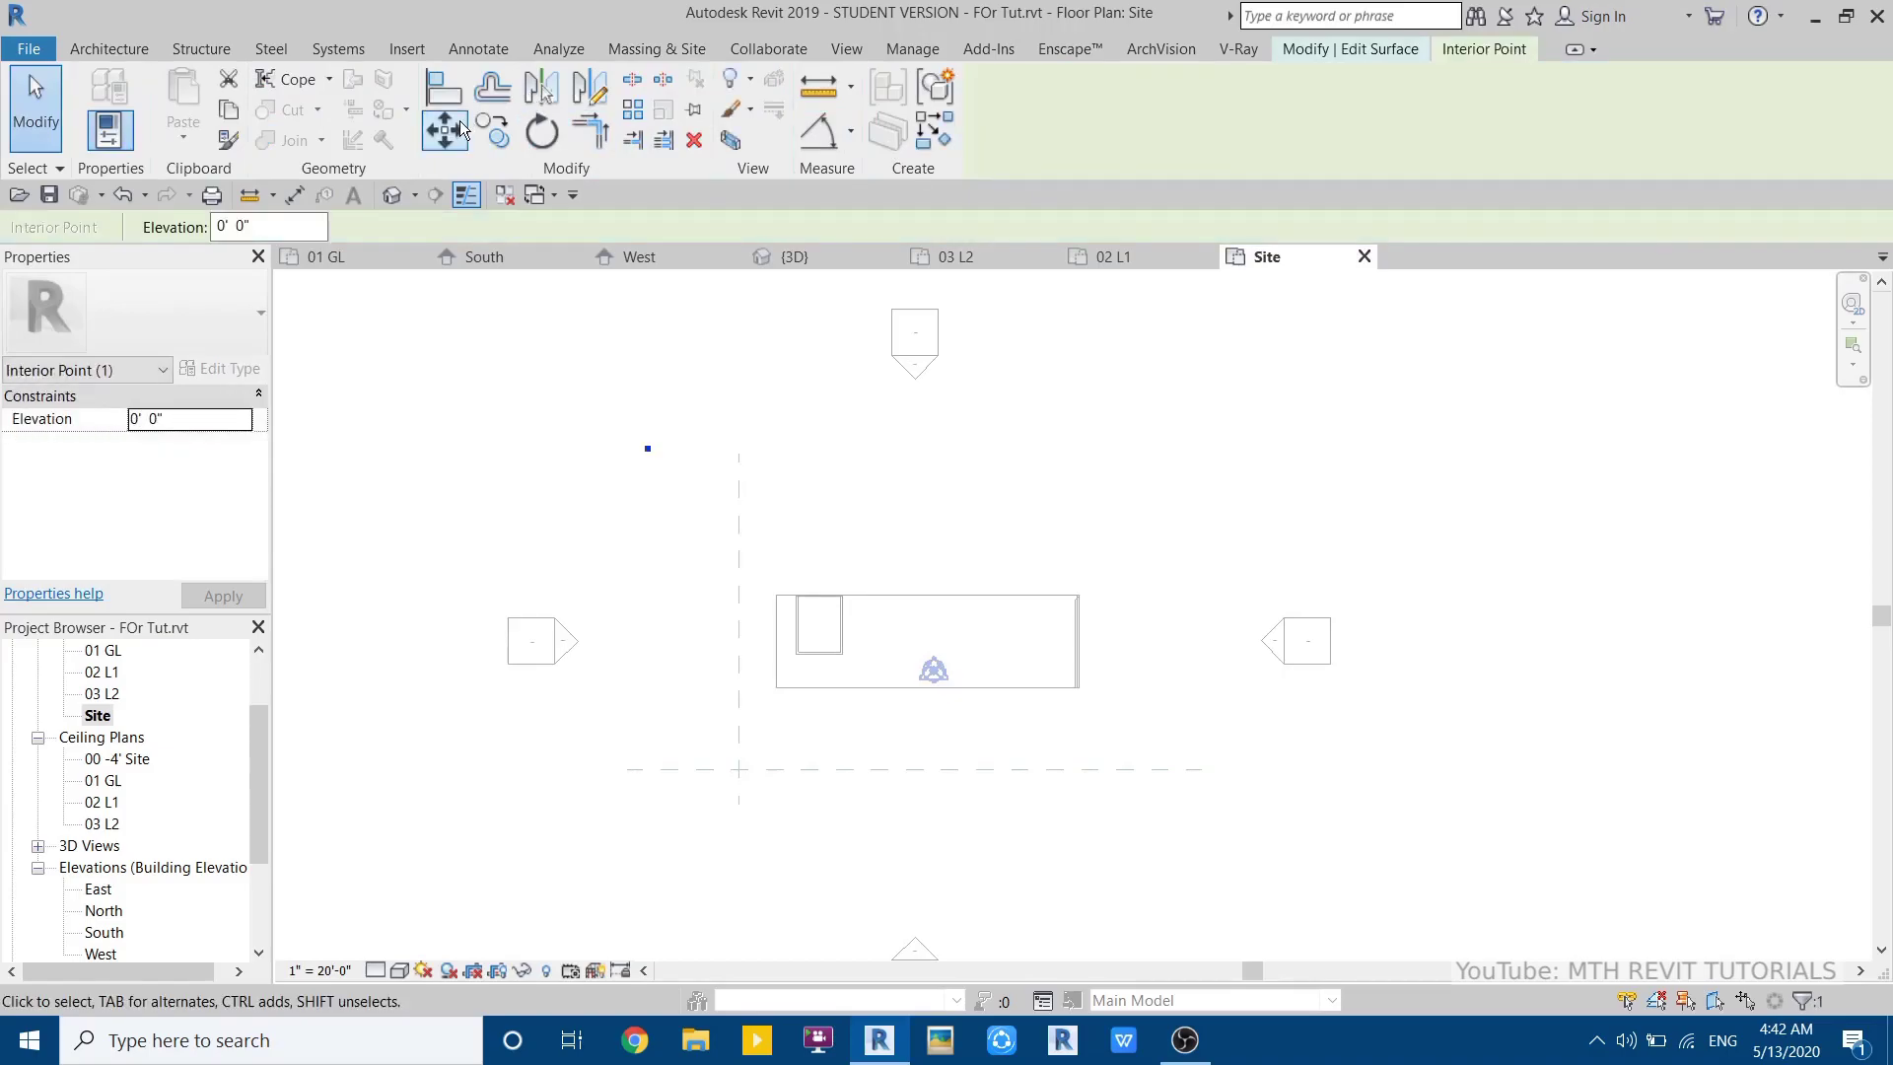
pyautogui.click(493, 131)
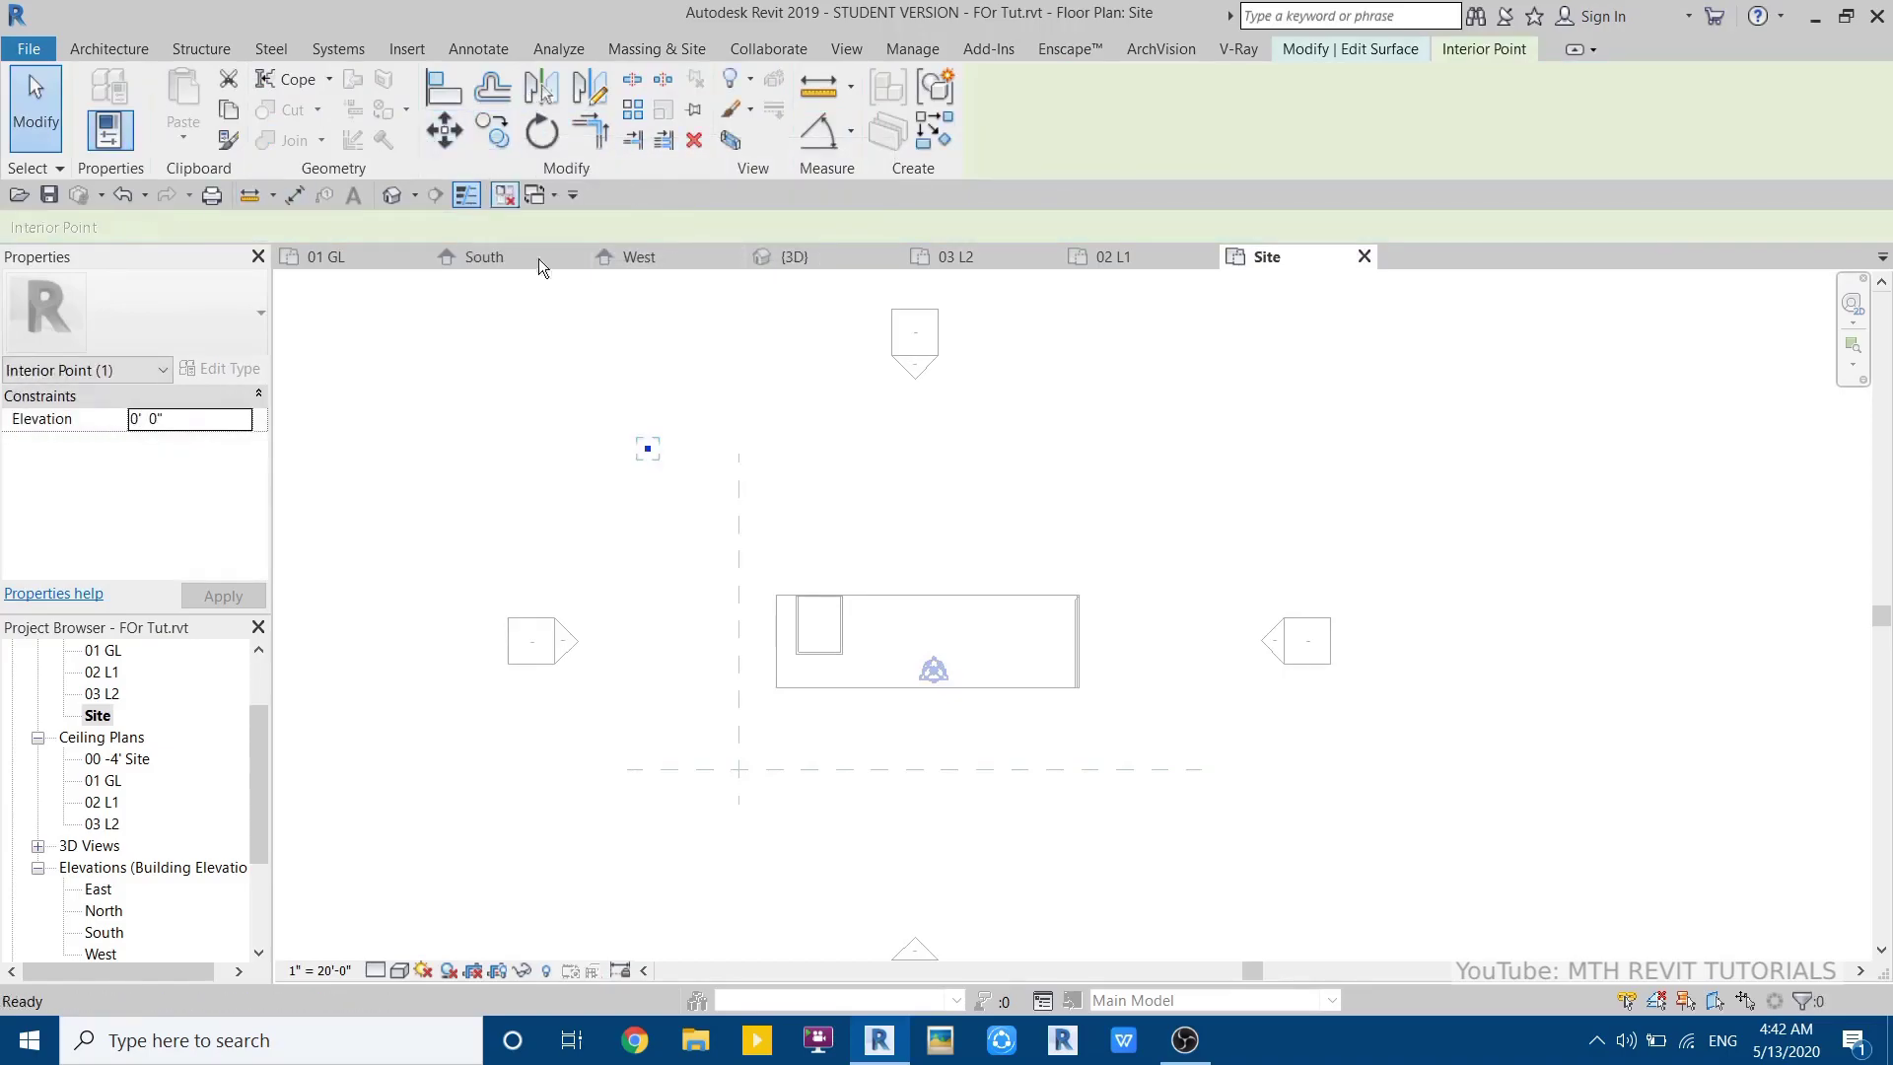
pyautogui.click(647, 448)
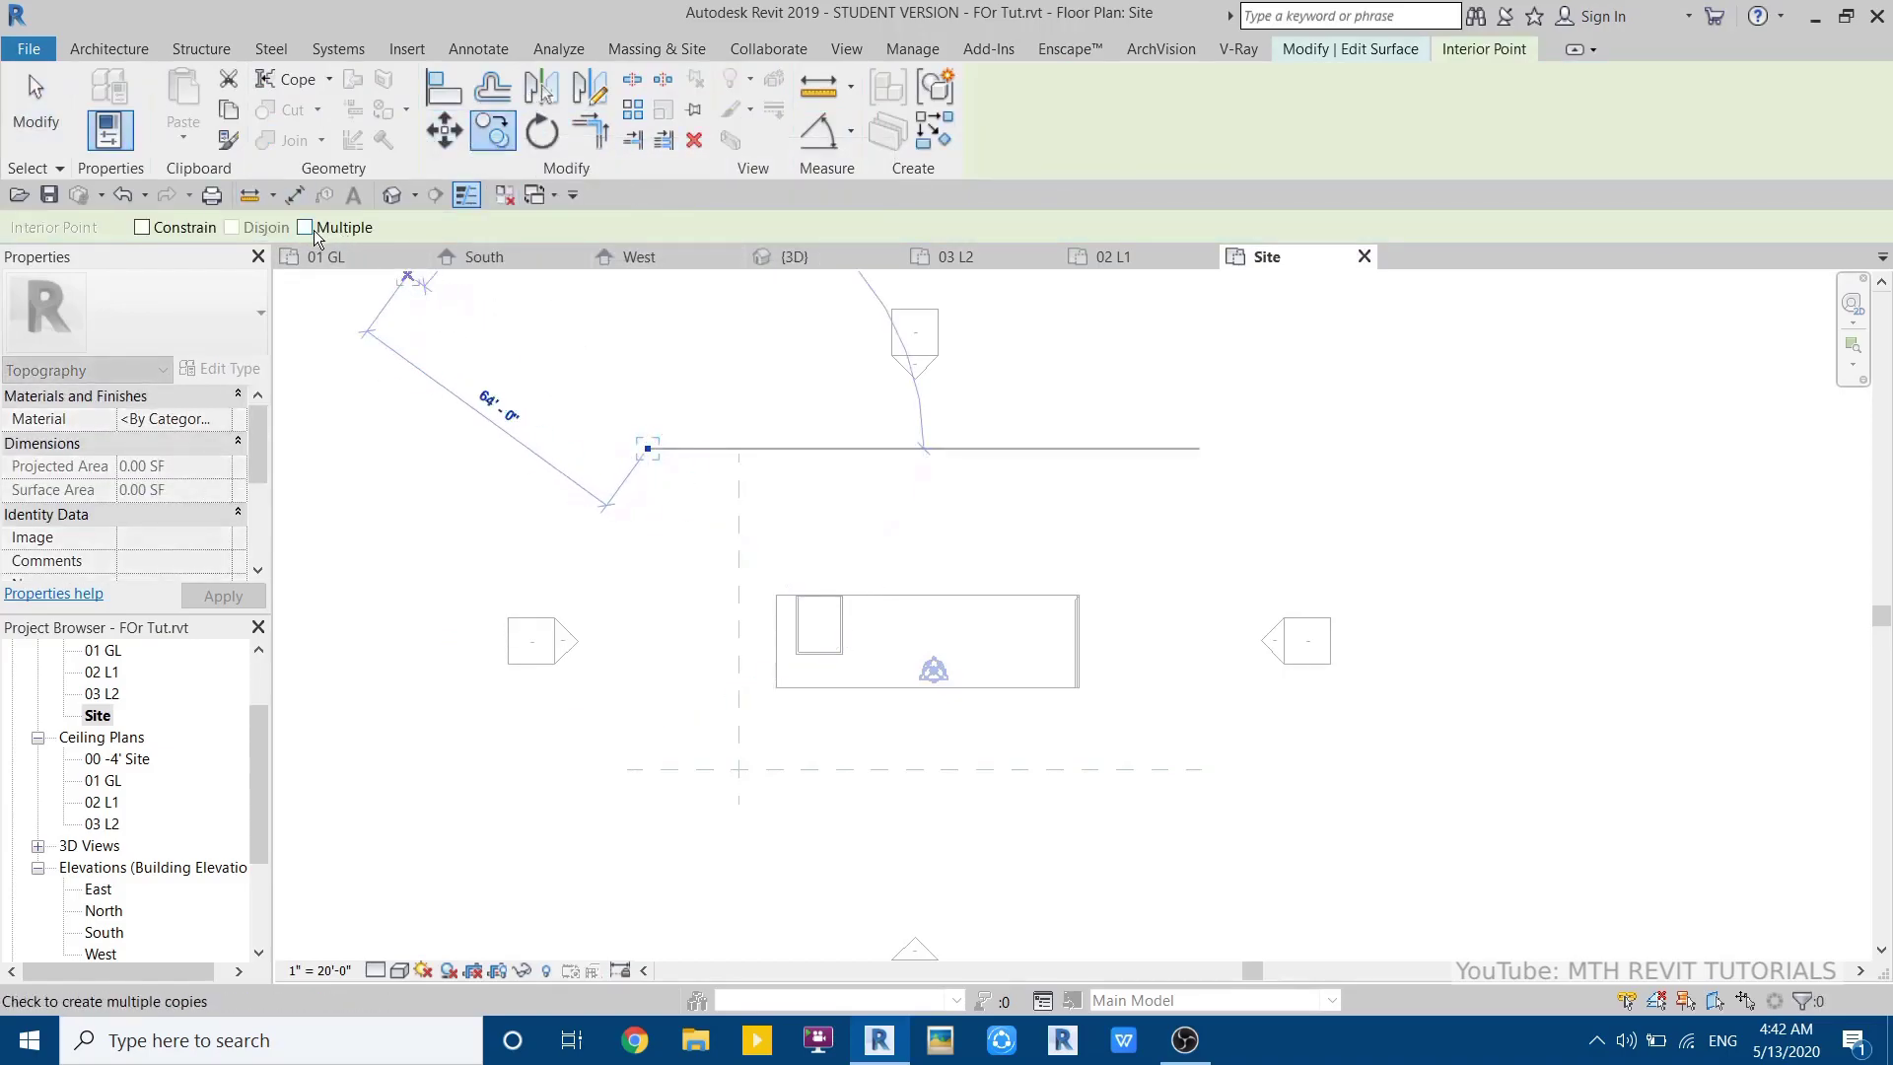
pyautogui.click(175, 235)
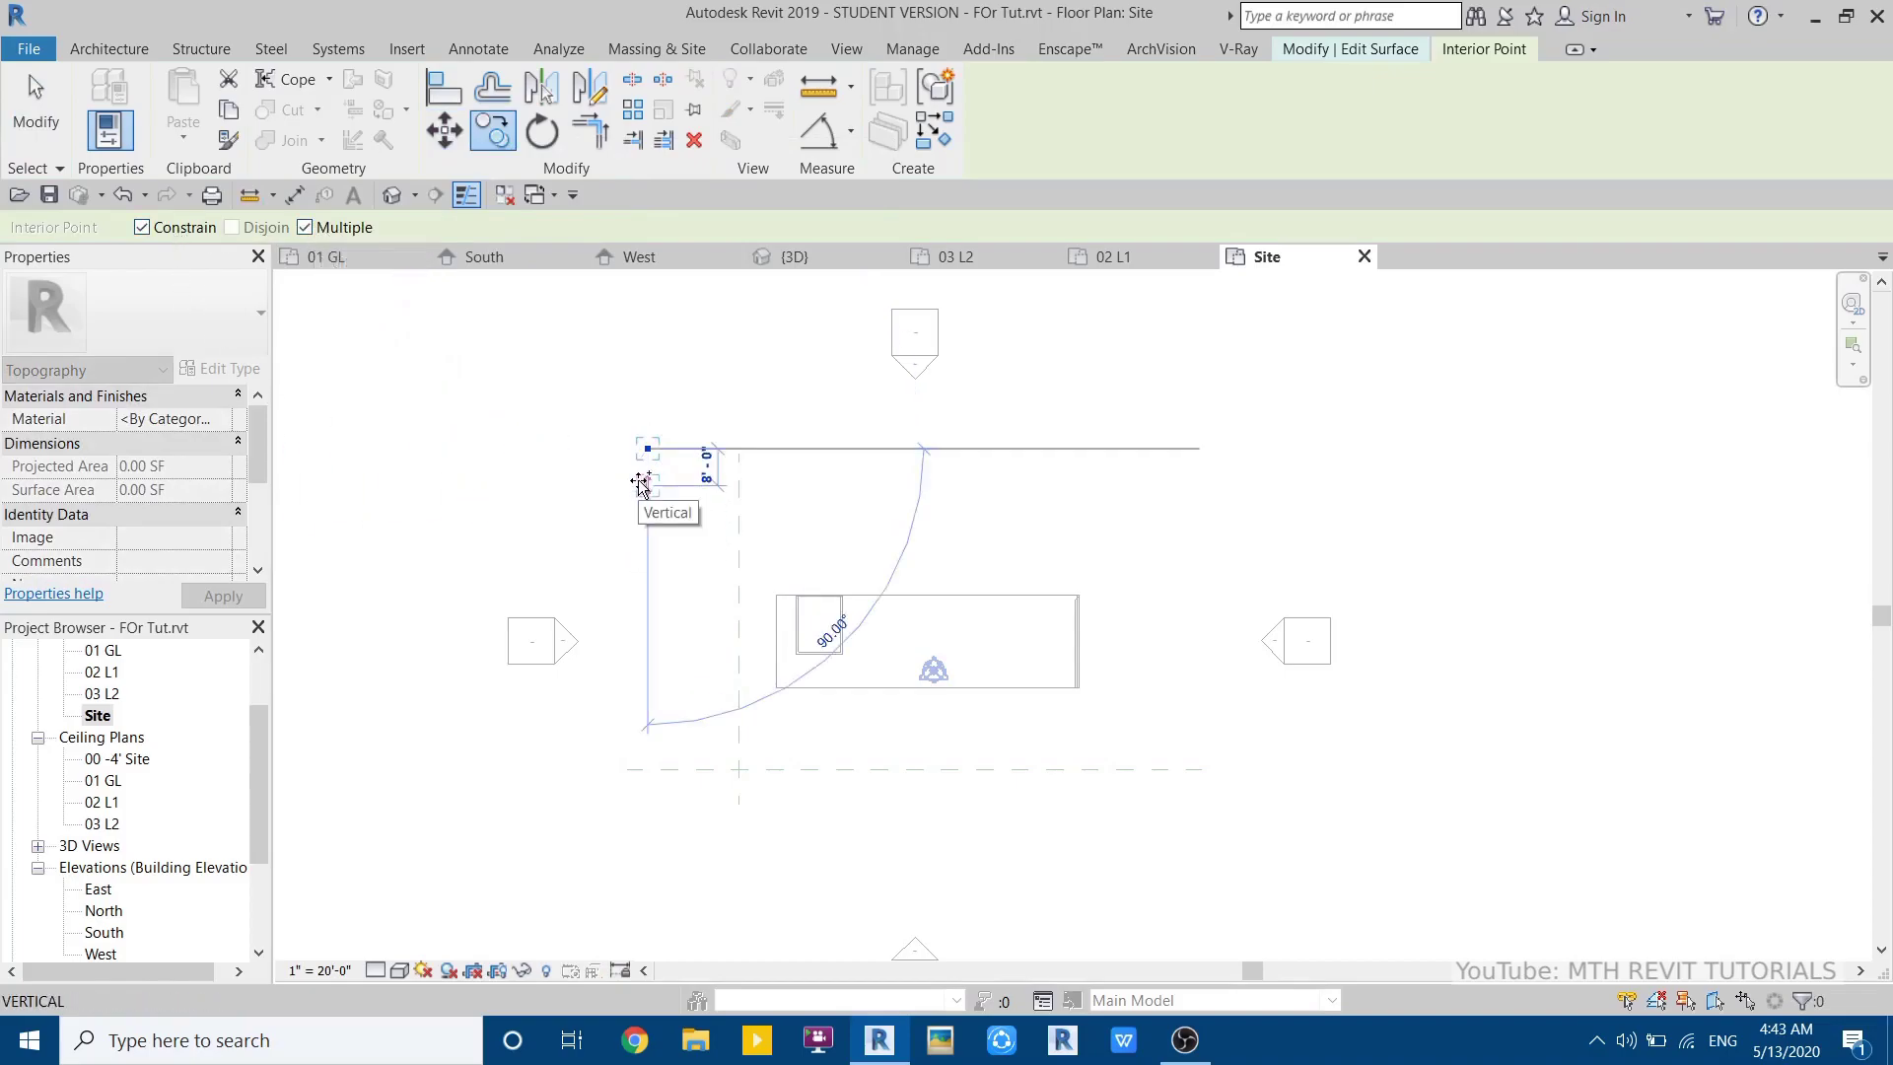
pyautogui.scroll(3, 641, 483)
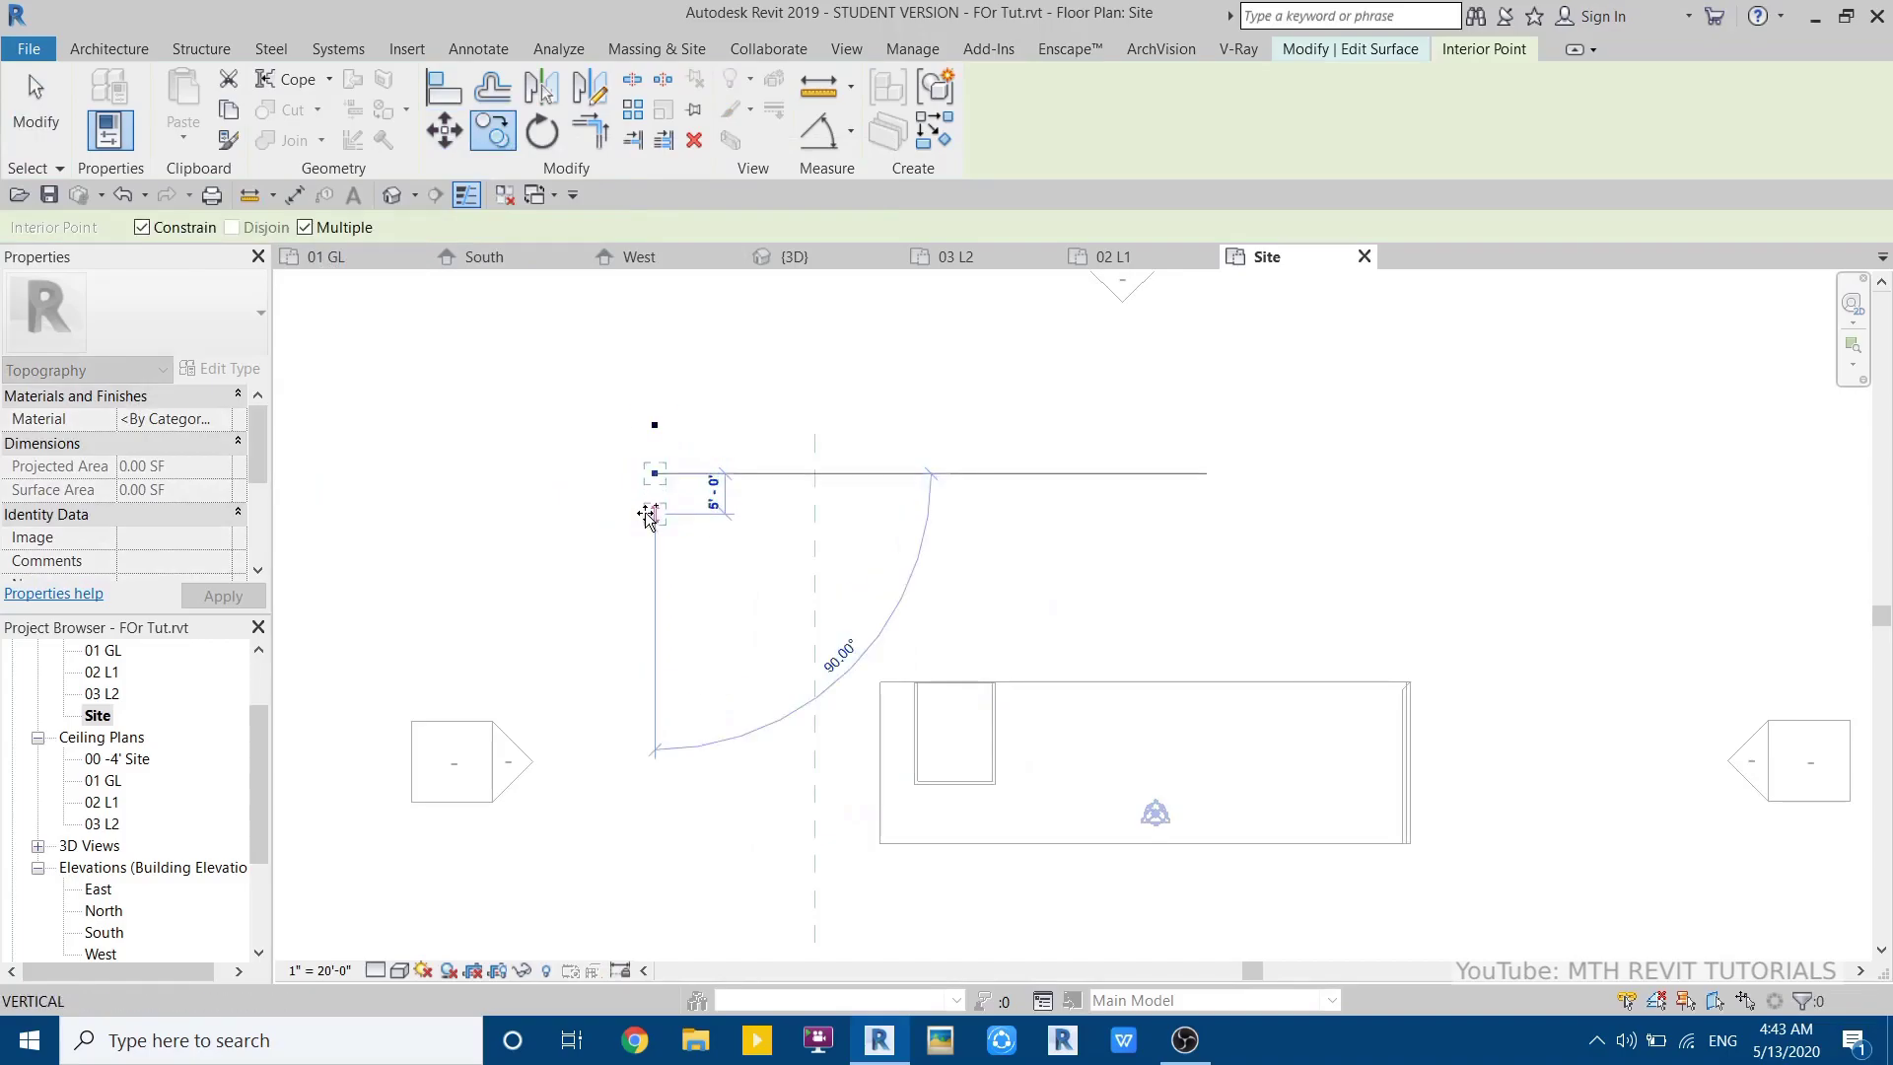
pyautogui.click(649, 513)
pyautogui.click(648, 567)
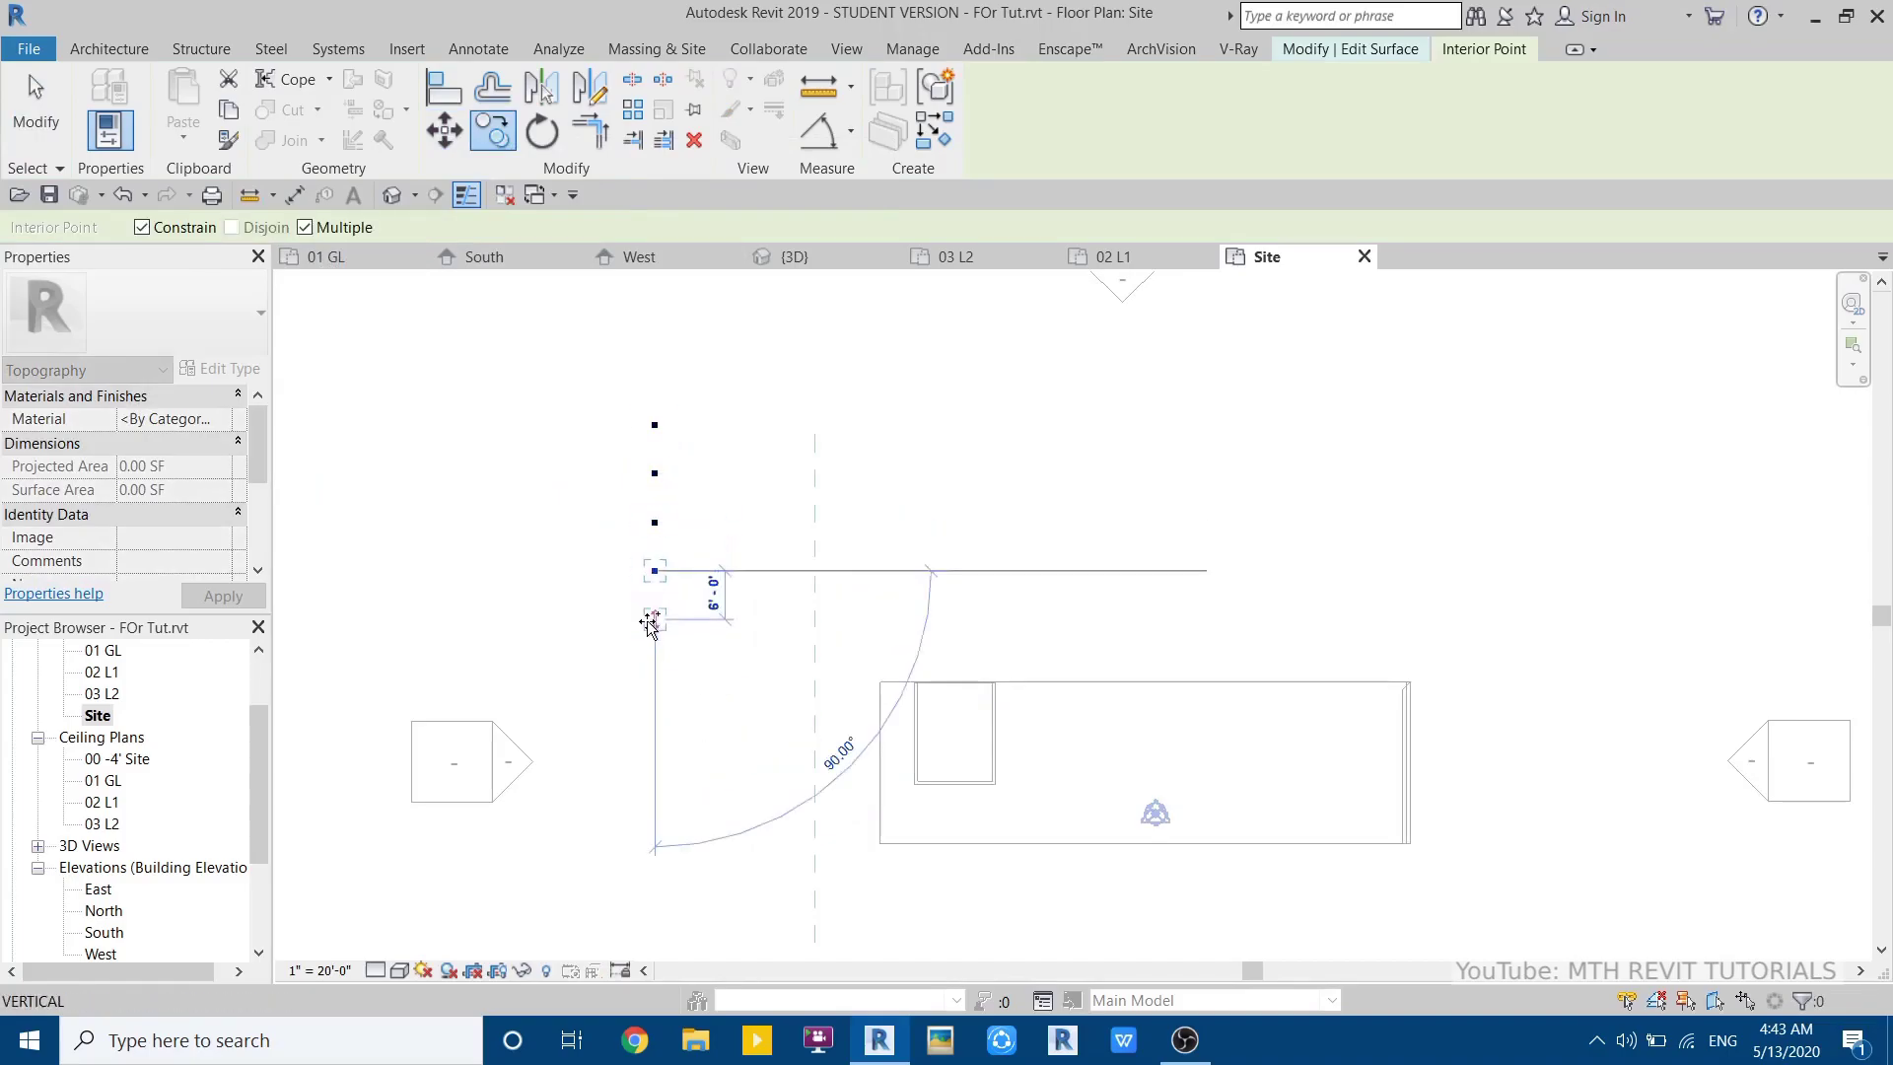
pyautogui.click(651, 621)
pyautogui.press('Escape')
pyautogui.press('Escape')
# - Copy the lower four points straight down three times to extend the column past the building's south side
pyautogui.moveTo(589, 436); pyautogui.dragTo(727, 649)
pyautogui.click(493, 135)
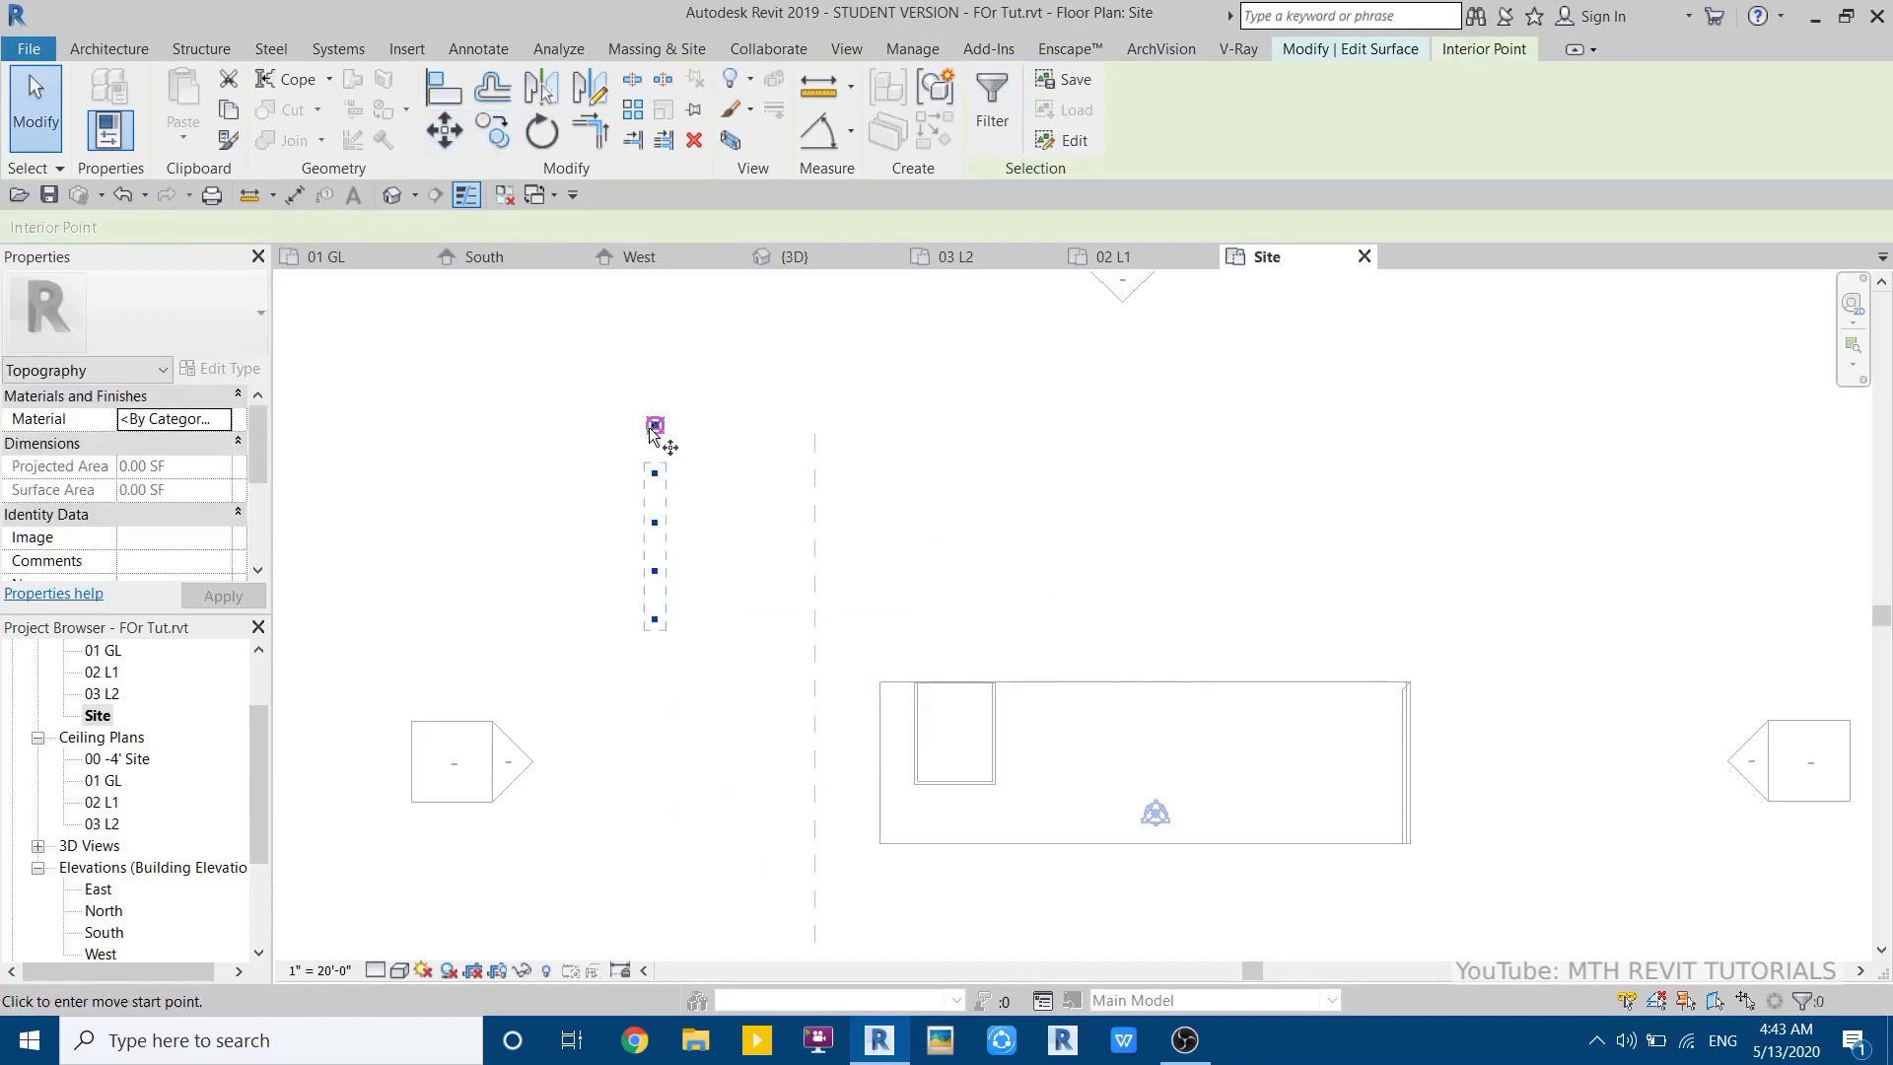
pyautogui.click(655, 619)
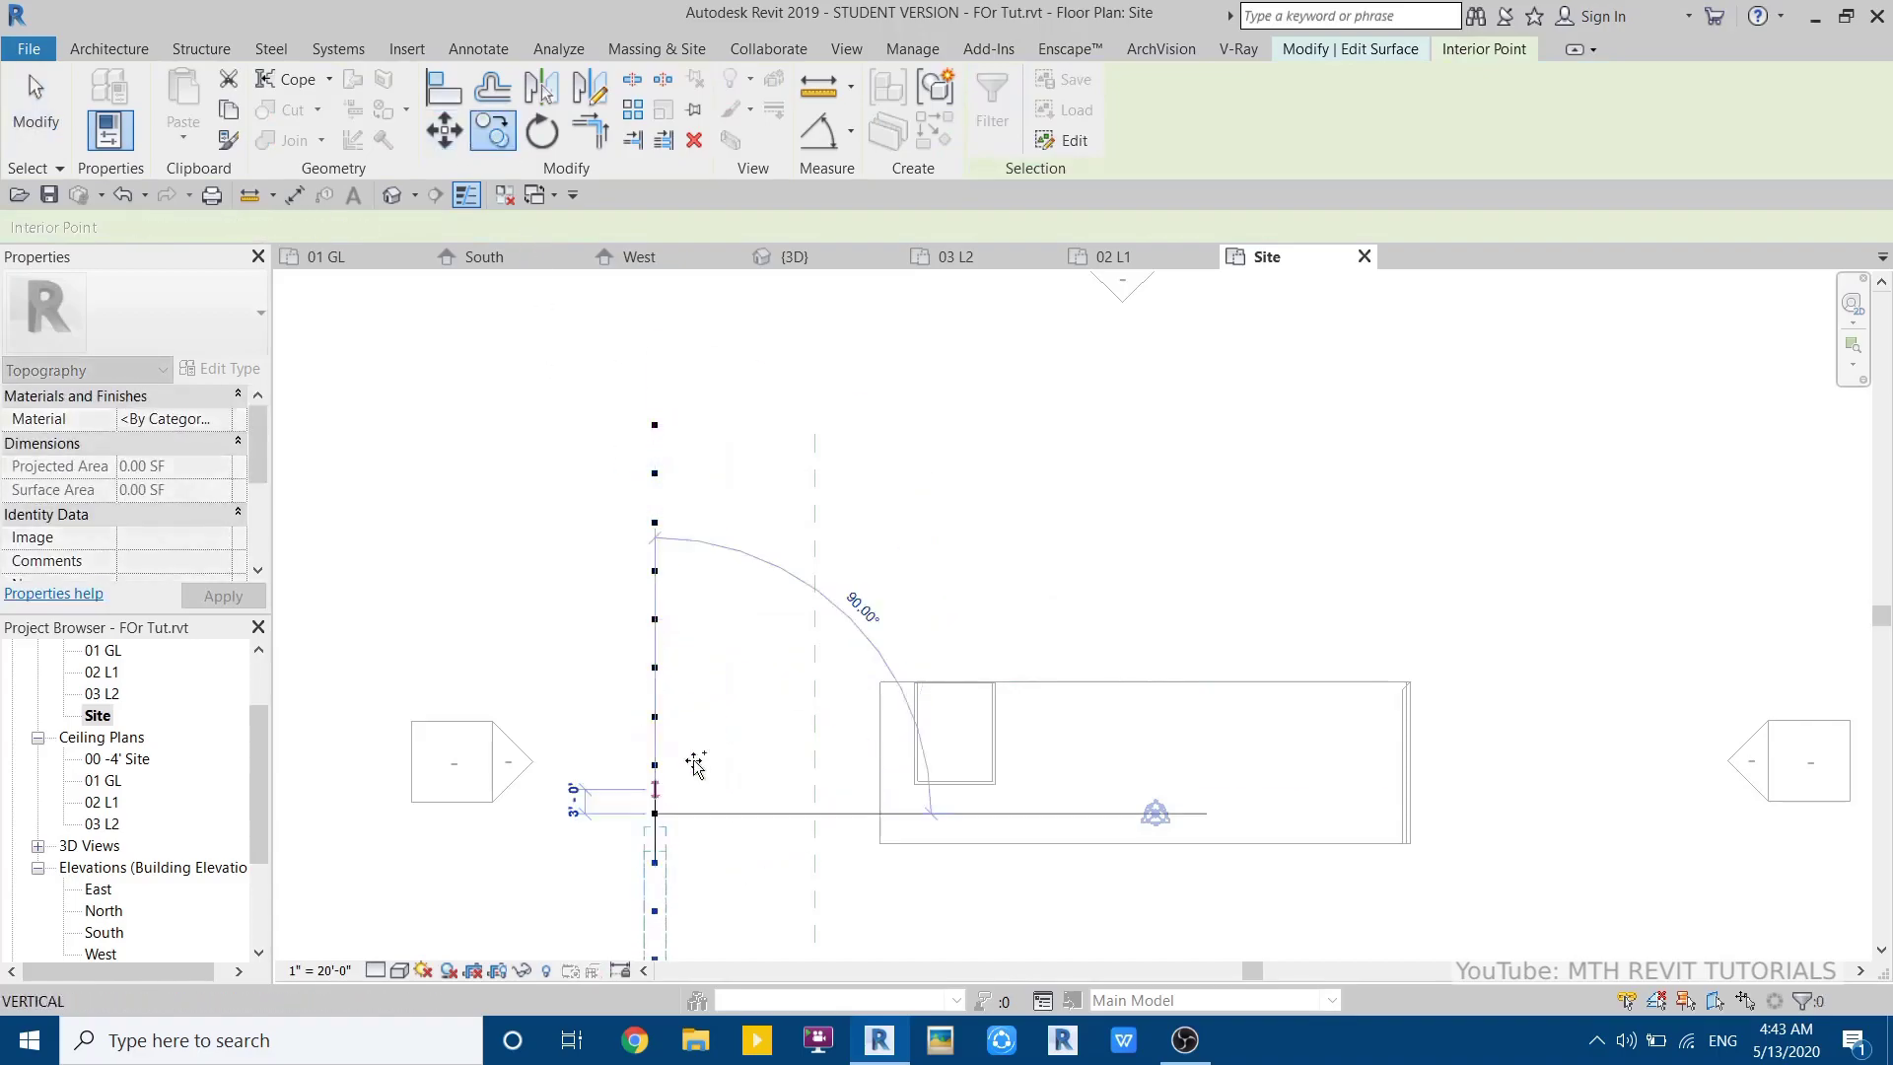
pyautogui.scroll(-5, 734, 789)
pyautogui.moveTo(738, 847); pyautogui.dragTo(739, 625, button='middle')
pyautogui.click(700, 664)
pyautogui.click(700, 760)
pyautogui.scroll(-1, 734, 759)
pyautogui.press('Escape')
# - Select the whole column of surface points and nudge it slightly west, away from the building
pyautogui.moveTo(591, 372); pyautogui.dragTo(918, 866)
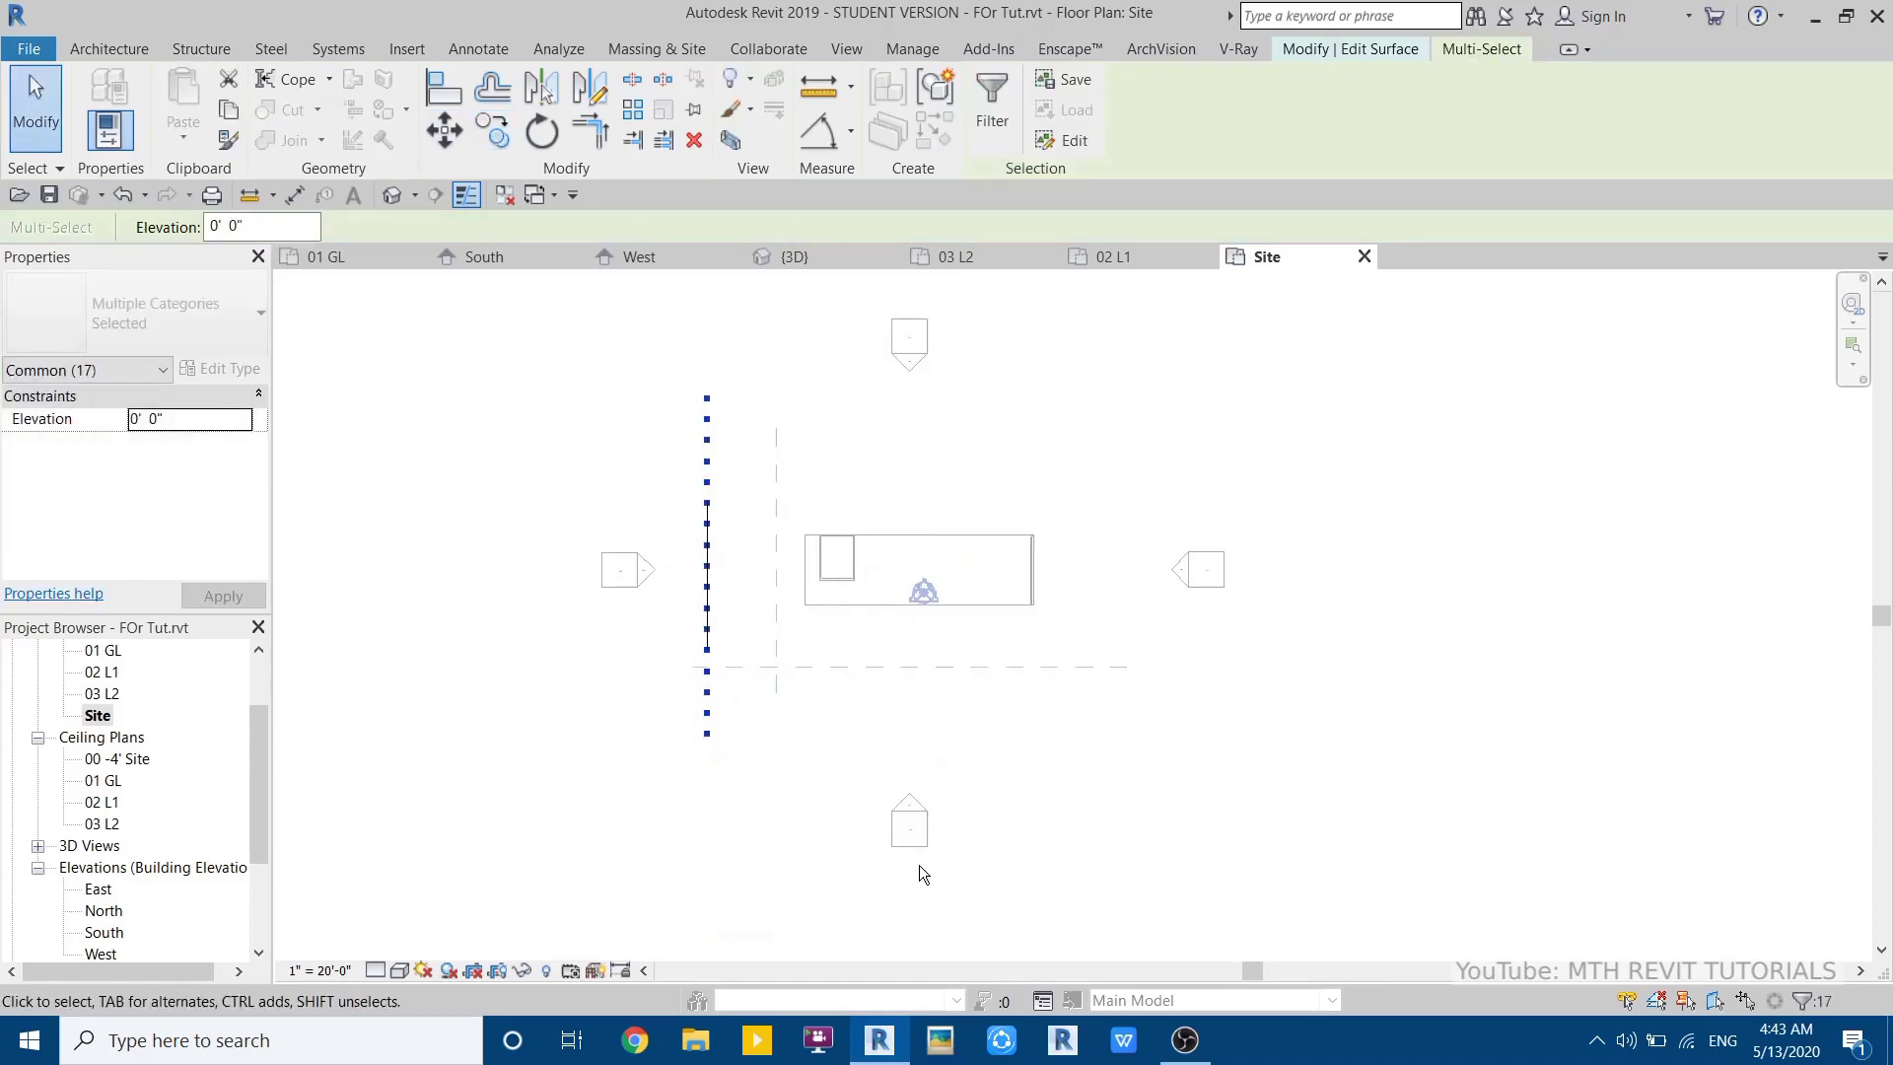
pyautogui.press('Left')
pyautogui.press('Left')
pyautogui.scroll(1, 793, 489)
# - Copy the column of points east four times, about 5 to 8 feet apart, ending on the vertical reference plane
pyautogui.moveTo(555, 347); pyautogui.dragTo(752, 846)
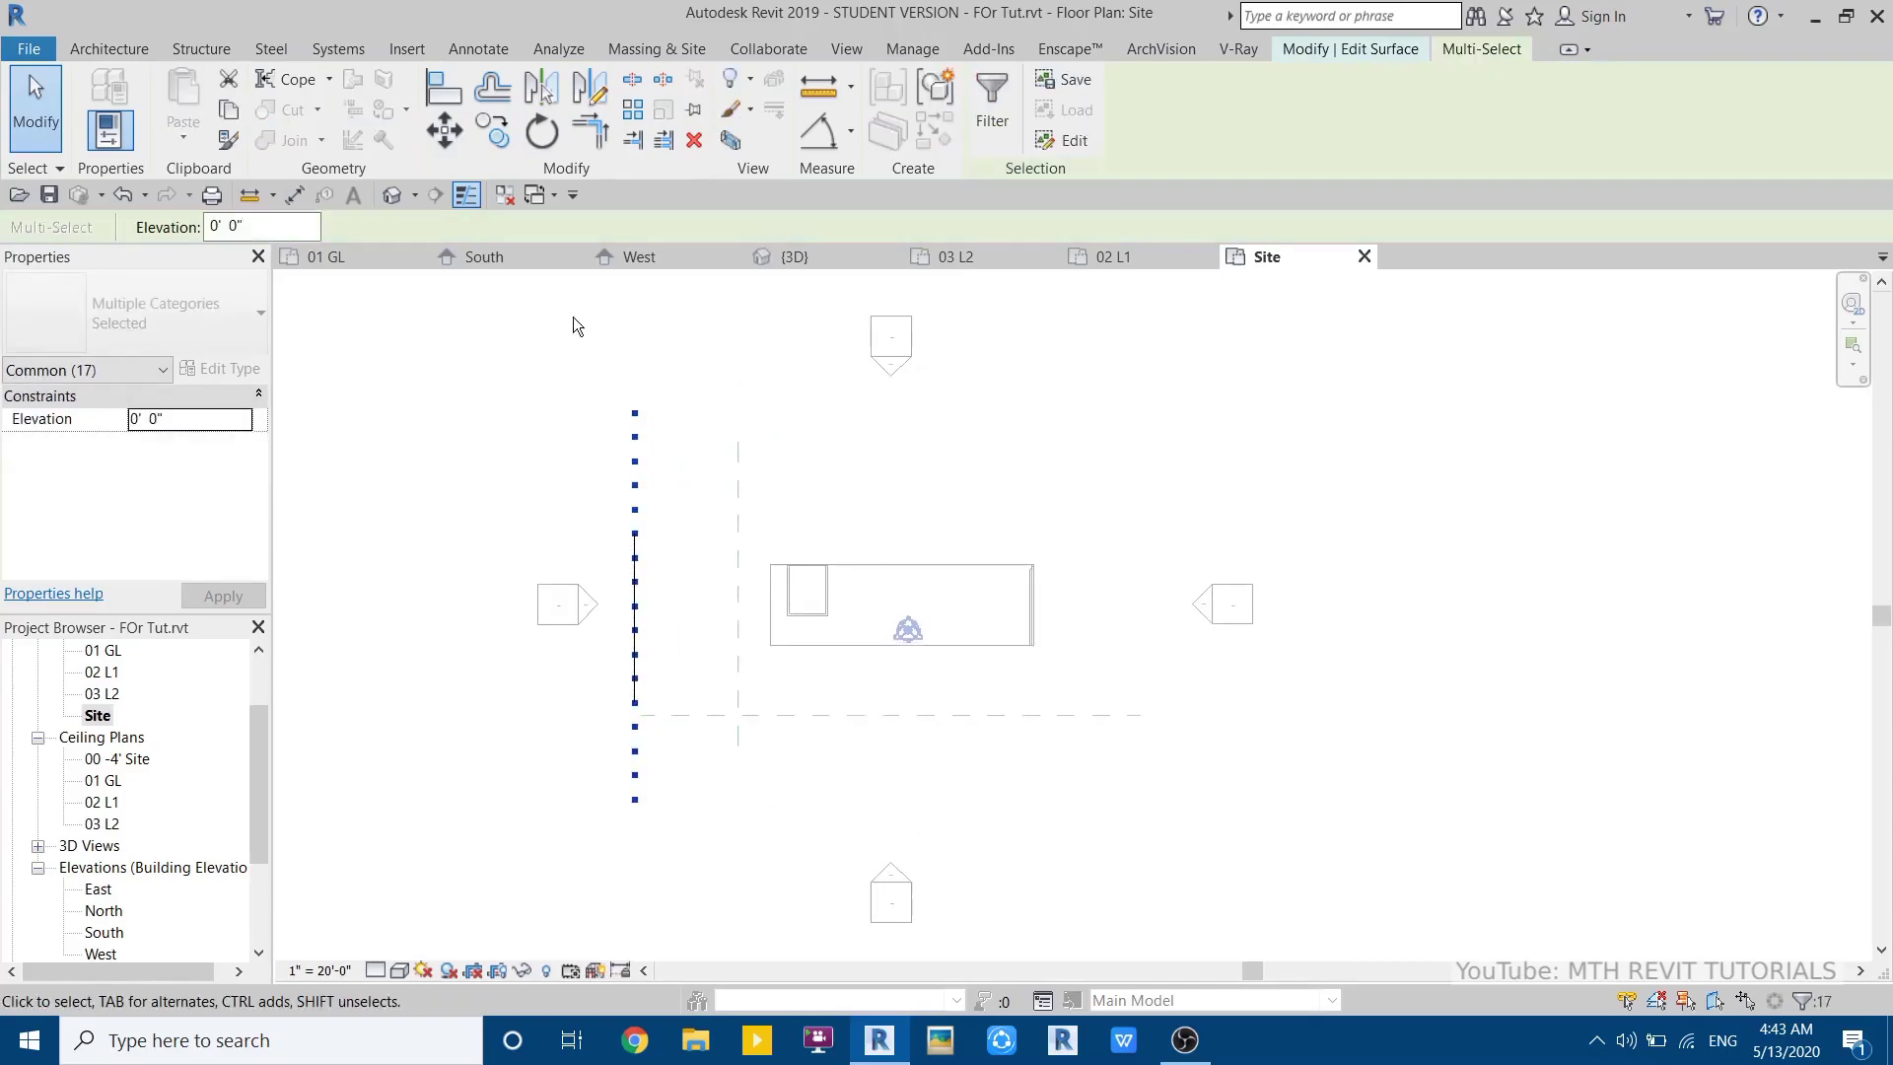
pyautogui.click(496, 134)
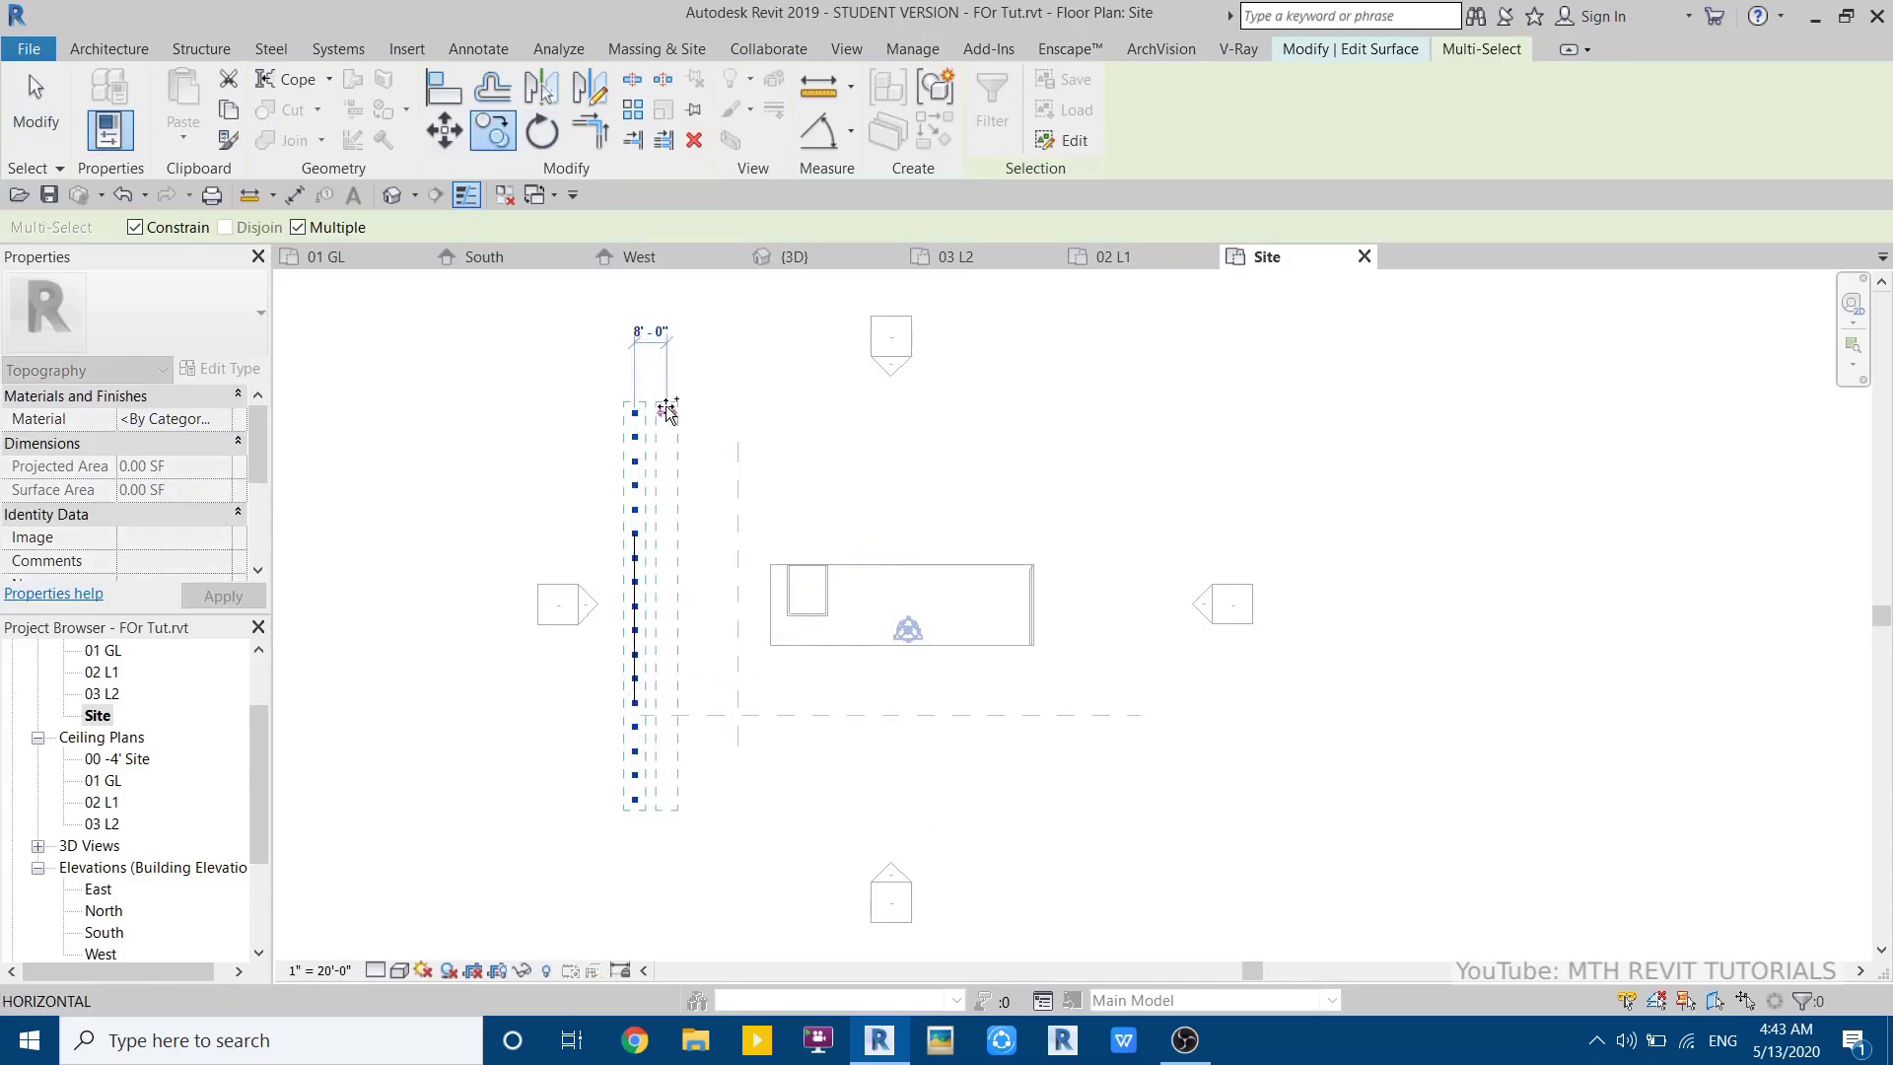
pyautogui.scroll(2, 668, 412)
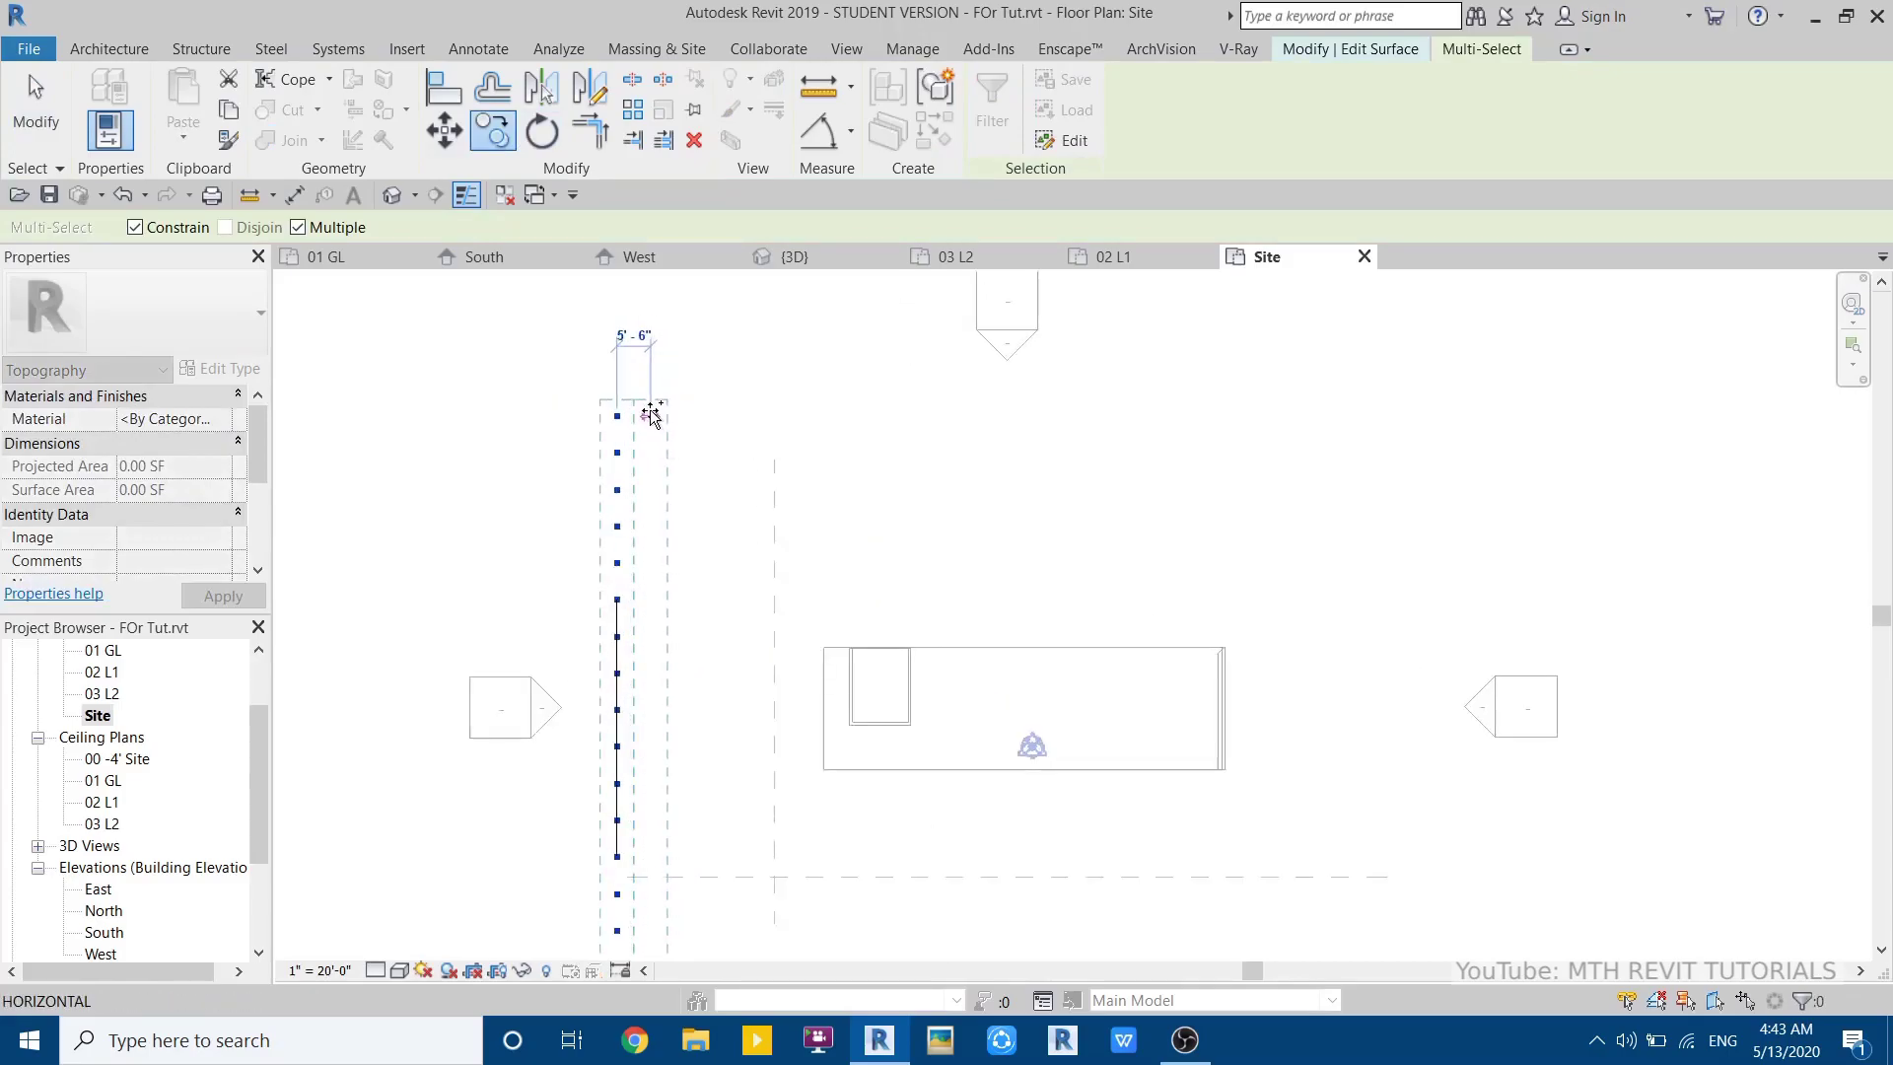
pyautogui.click(656, 414)
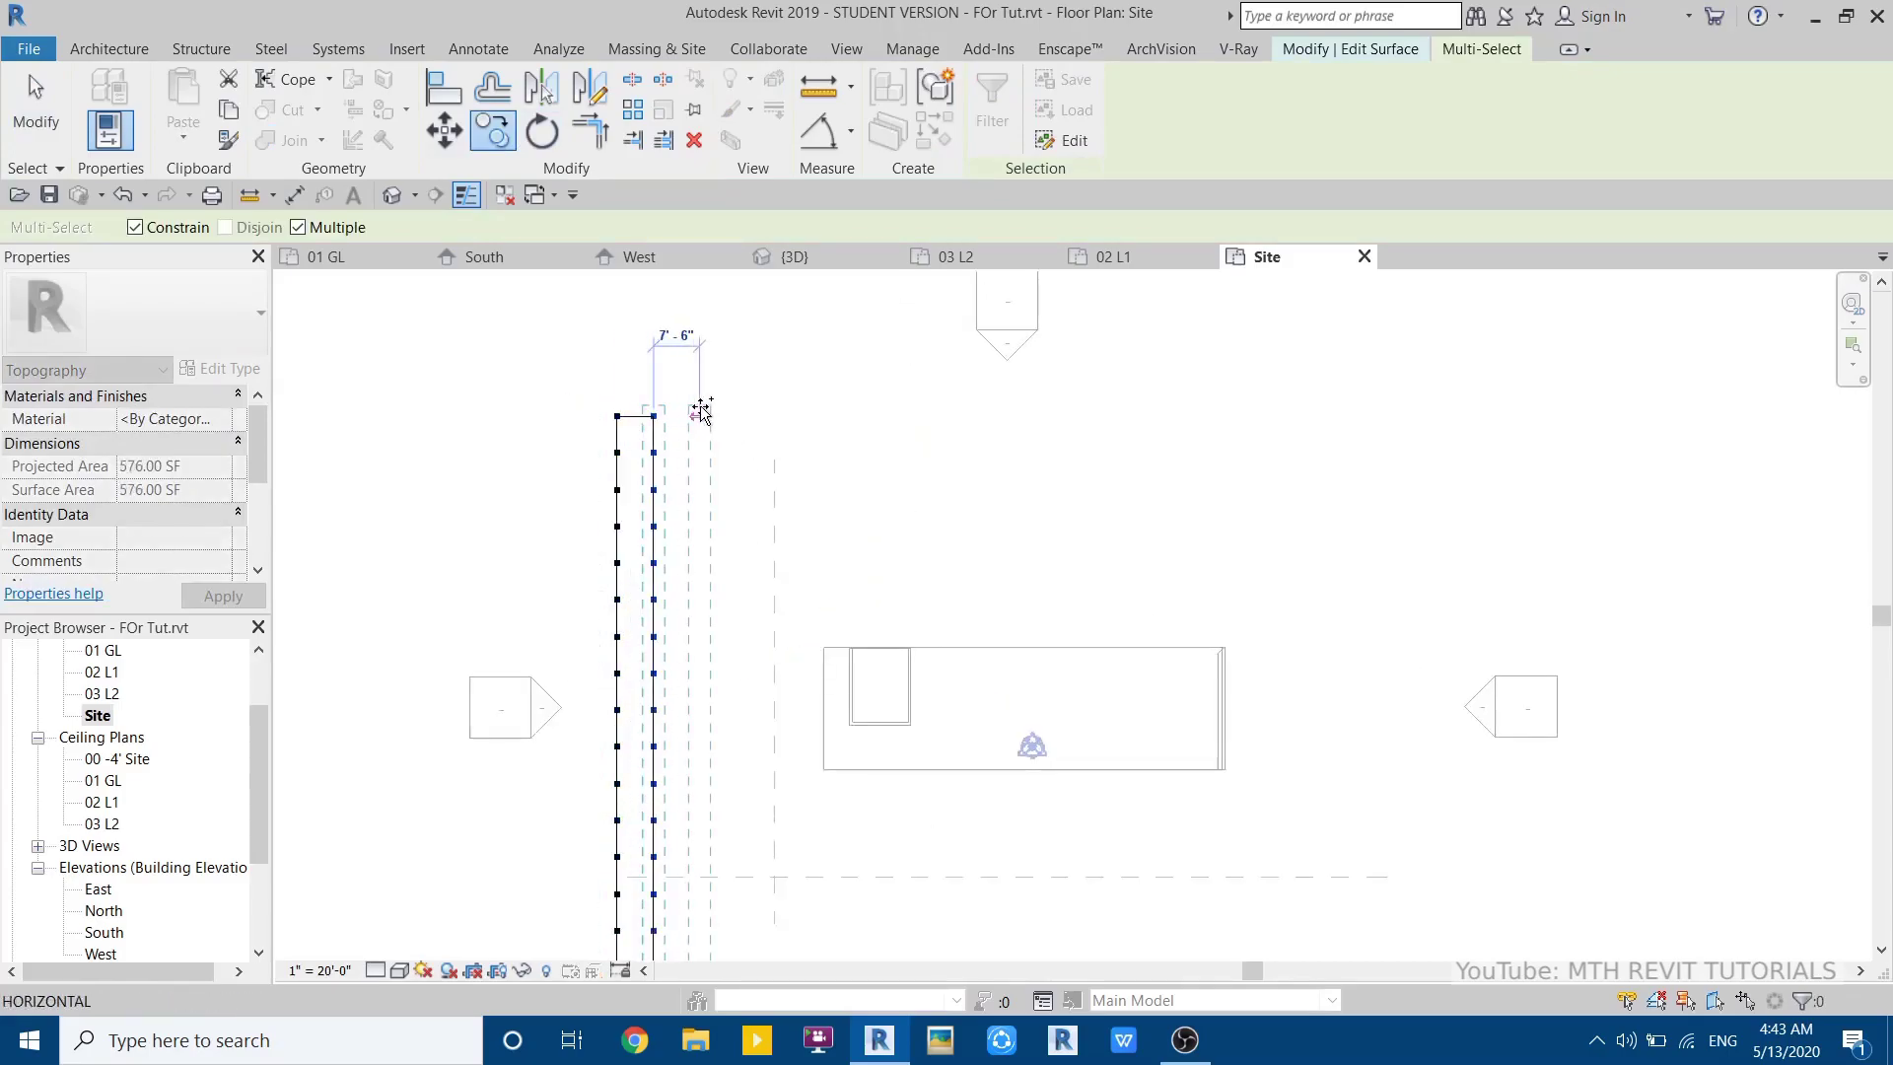
pyautogui.click(694, 414)
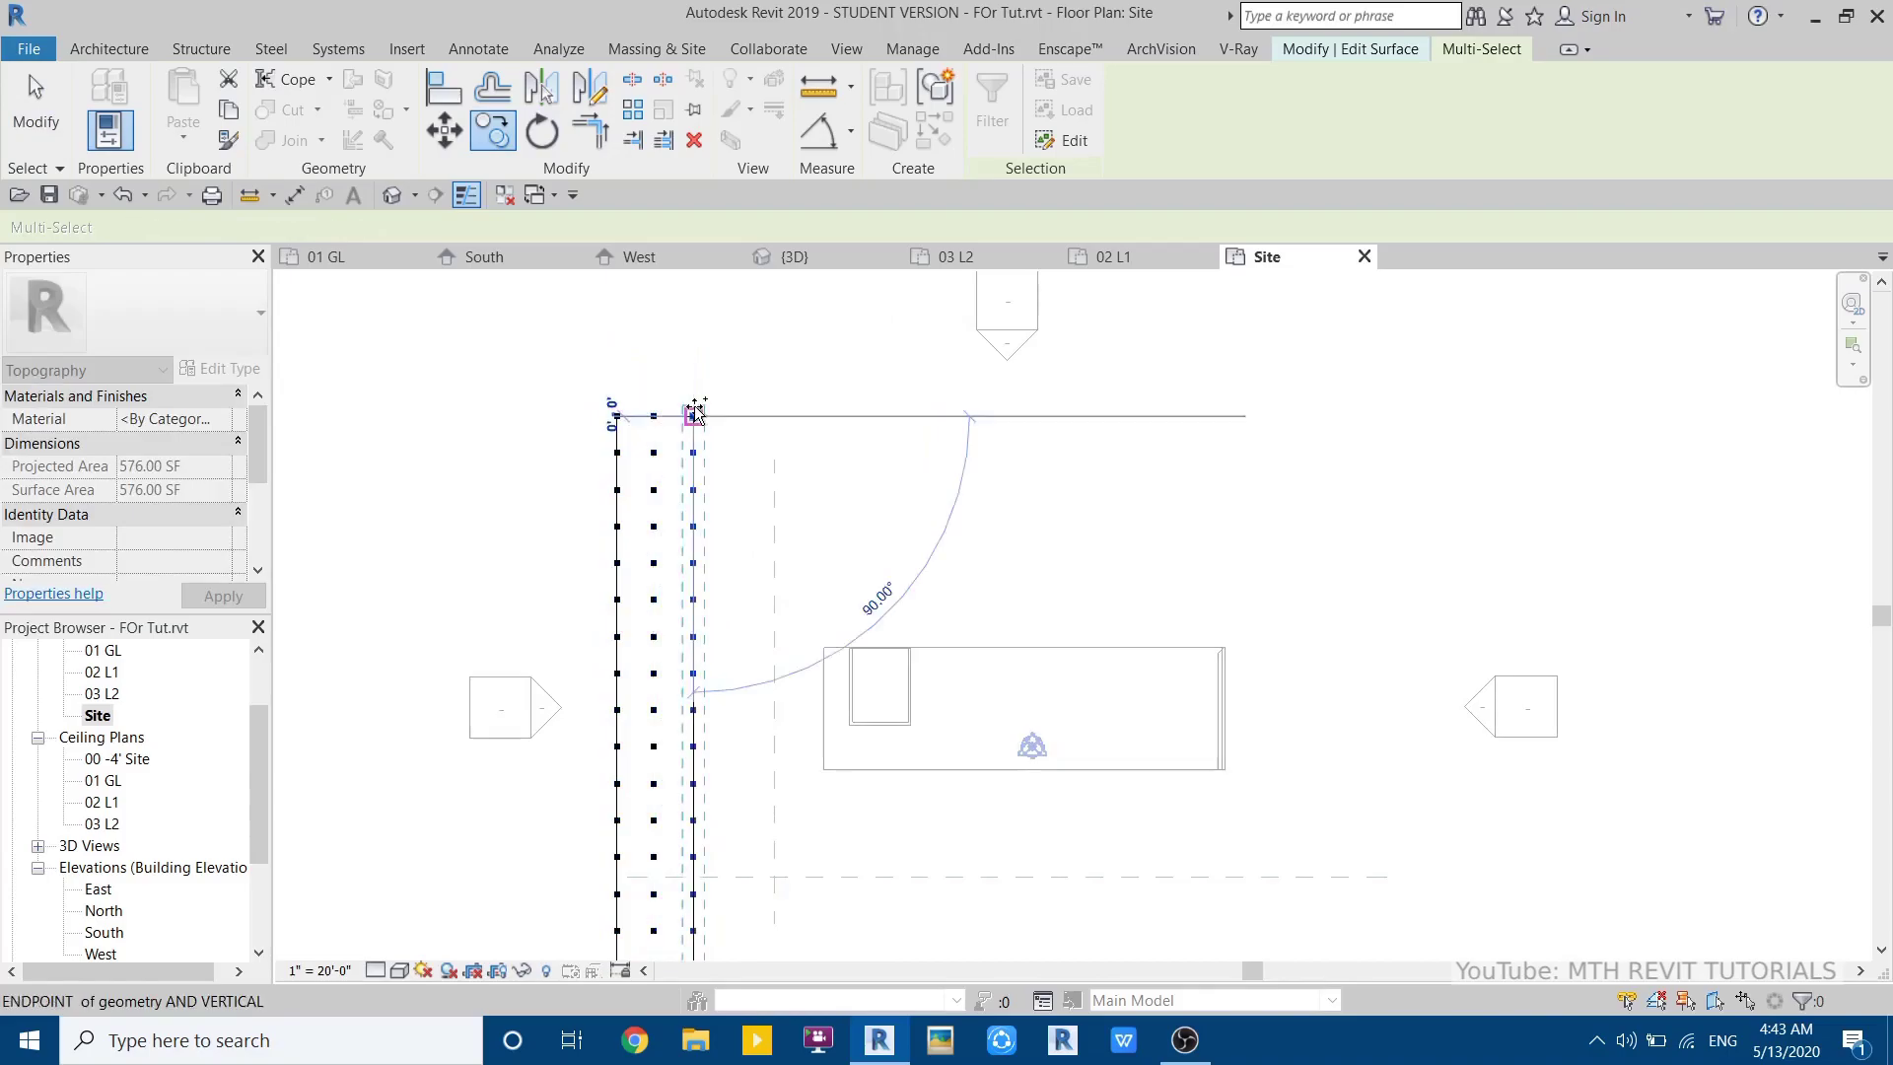
pyautogui.click(727, 409)
pyautogui.click(772, 407)
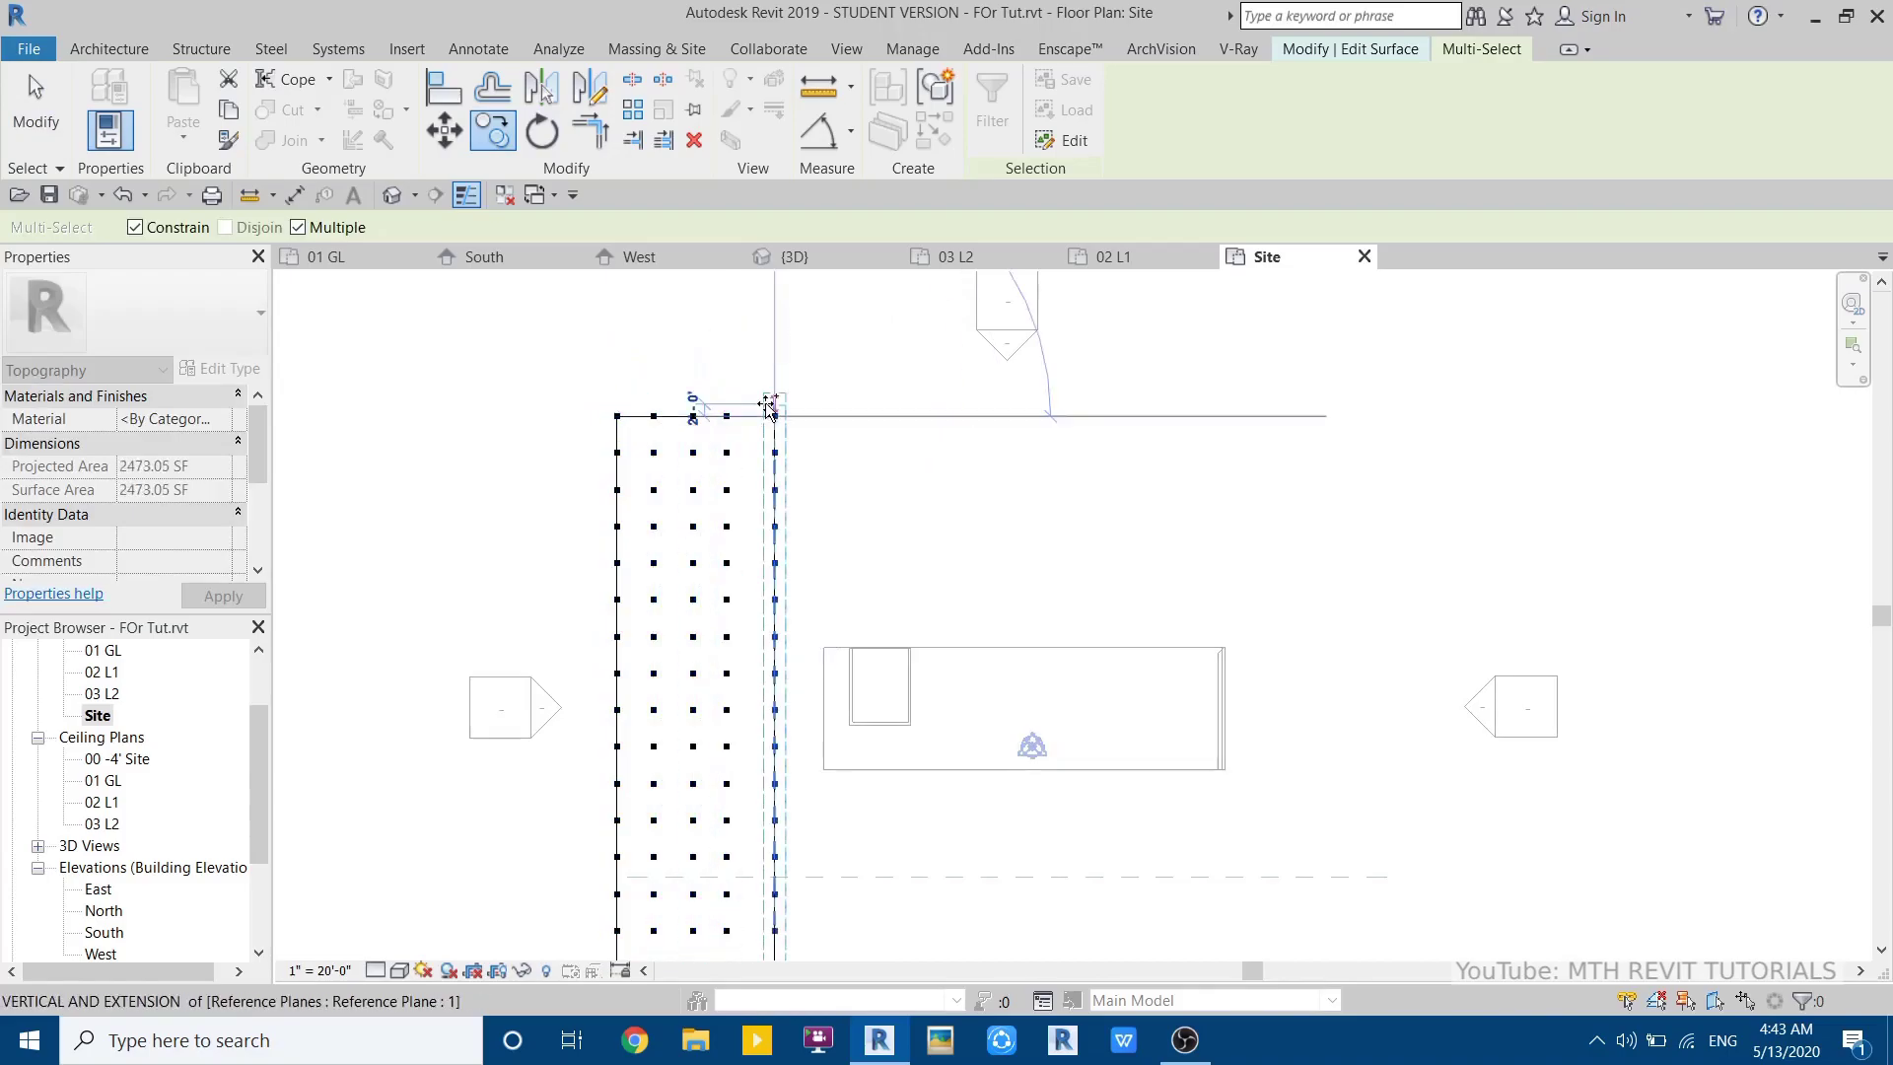
pyautogui.scroll(-2, 814, 406)
pyautogui.press('Escape')
pyautogui.press('Escape')
# - Copy the four copied point columns east five times, end to end, to extend the grid beyond the building's east side
pyautogui.moveTo(680, 379); pyautogui.dragTo(919, 918)
pyautogui.scroll(1, 744, 340)
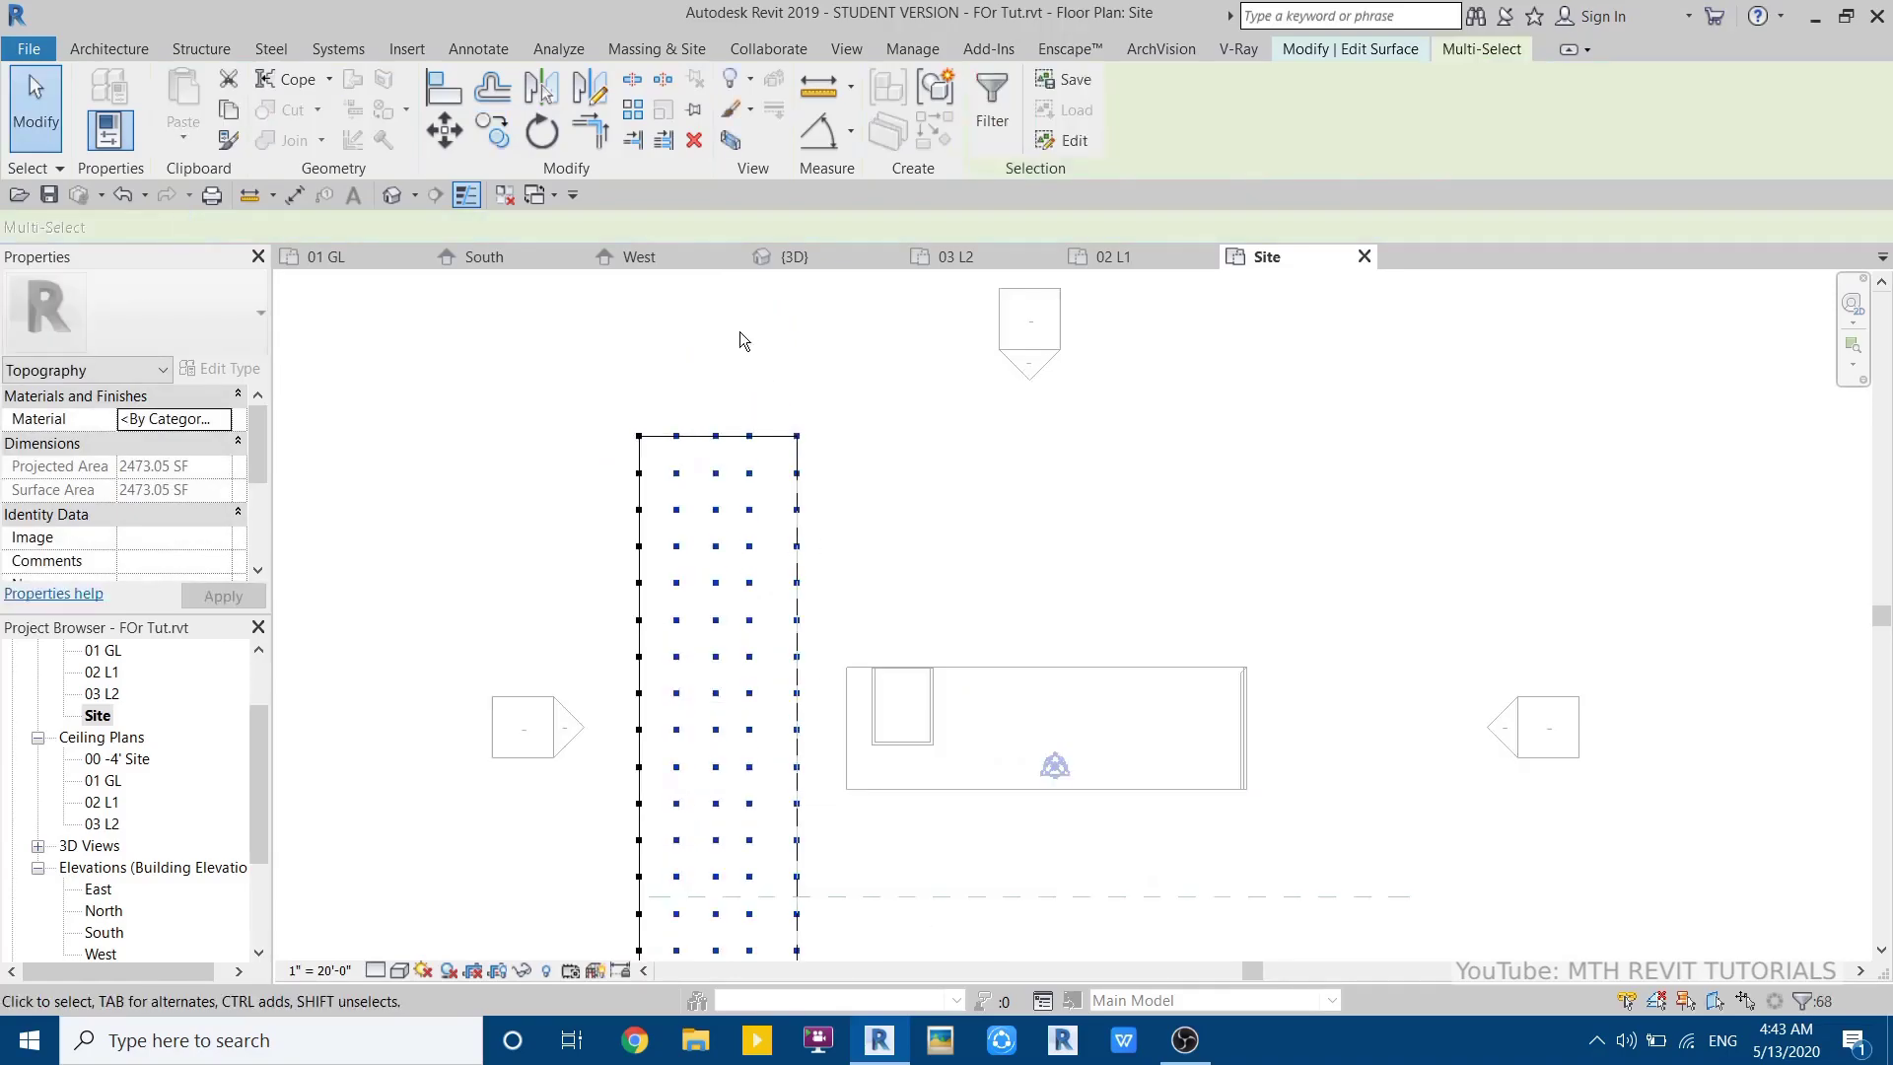
pyautogui.click(489, 132)
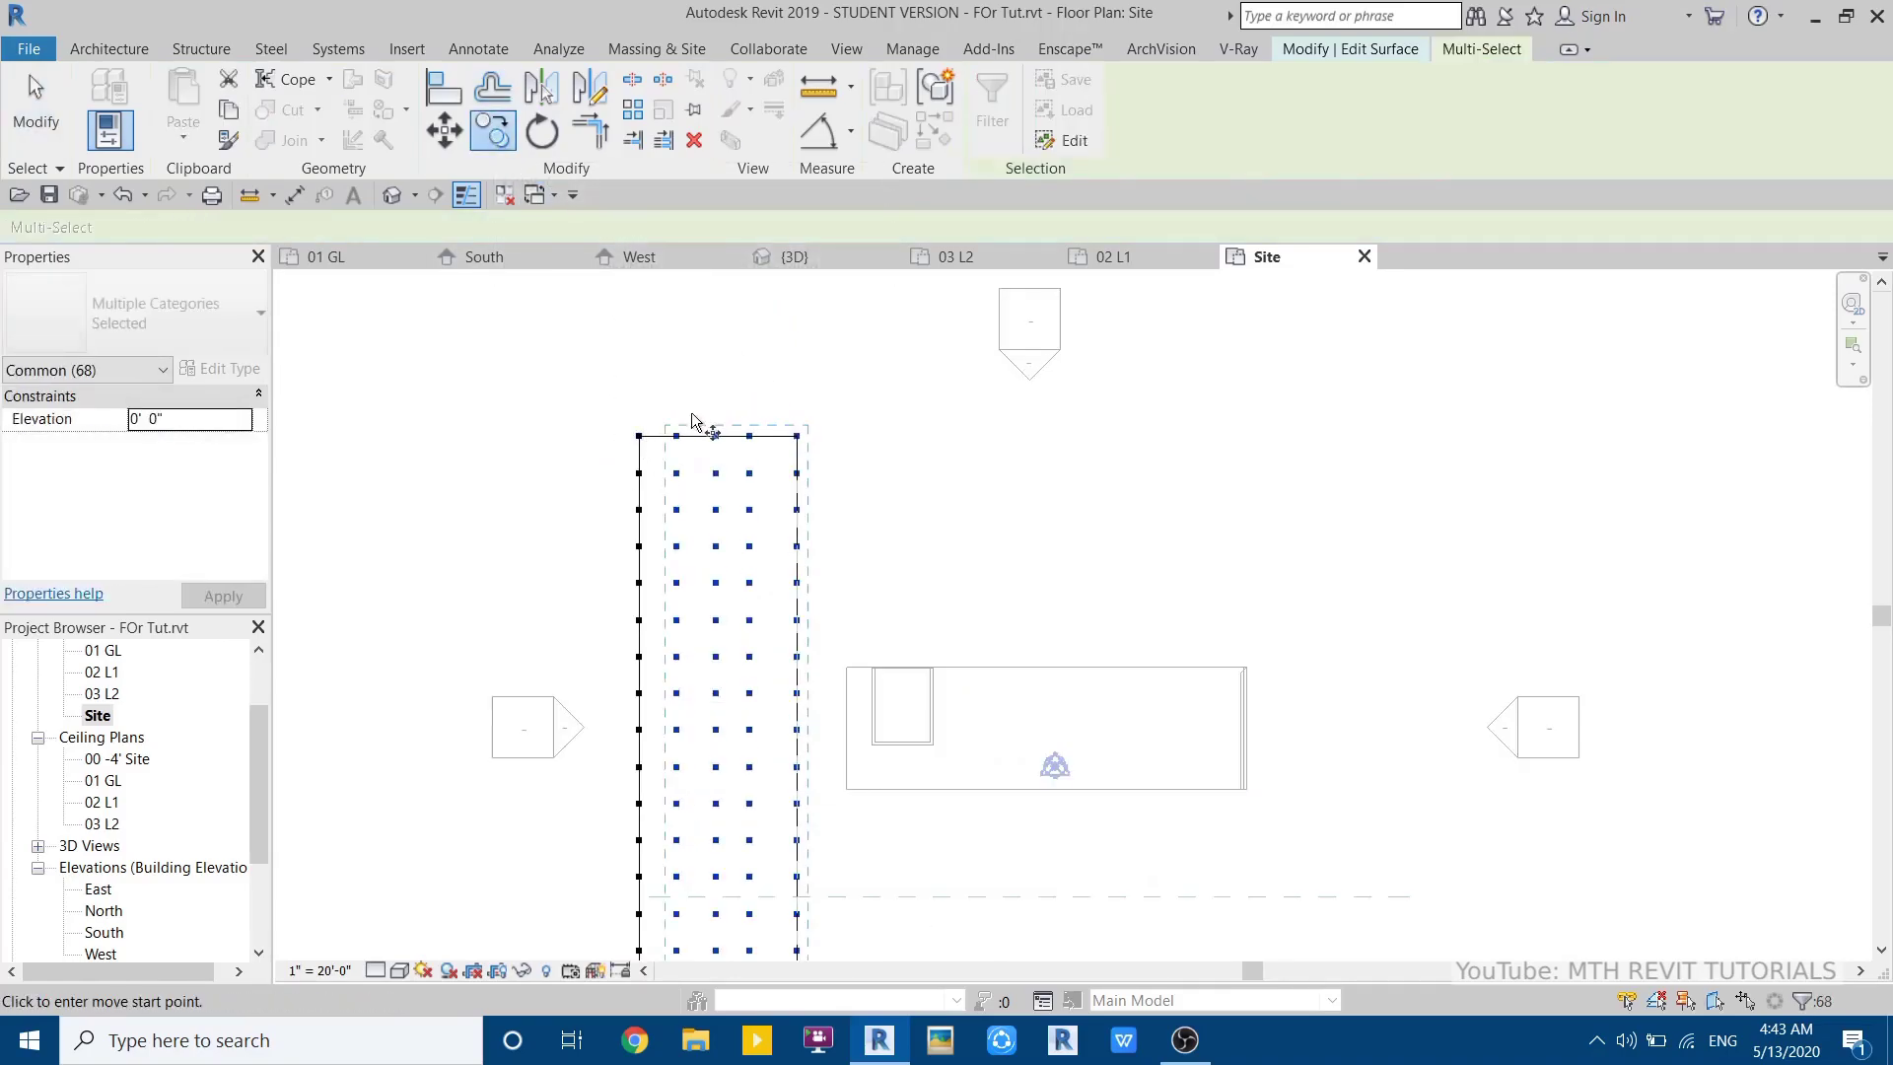
pyautogui.click(638, 434)
pyautogui.click(796, 435)
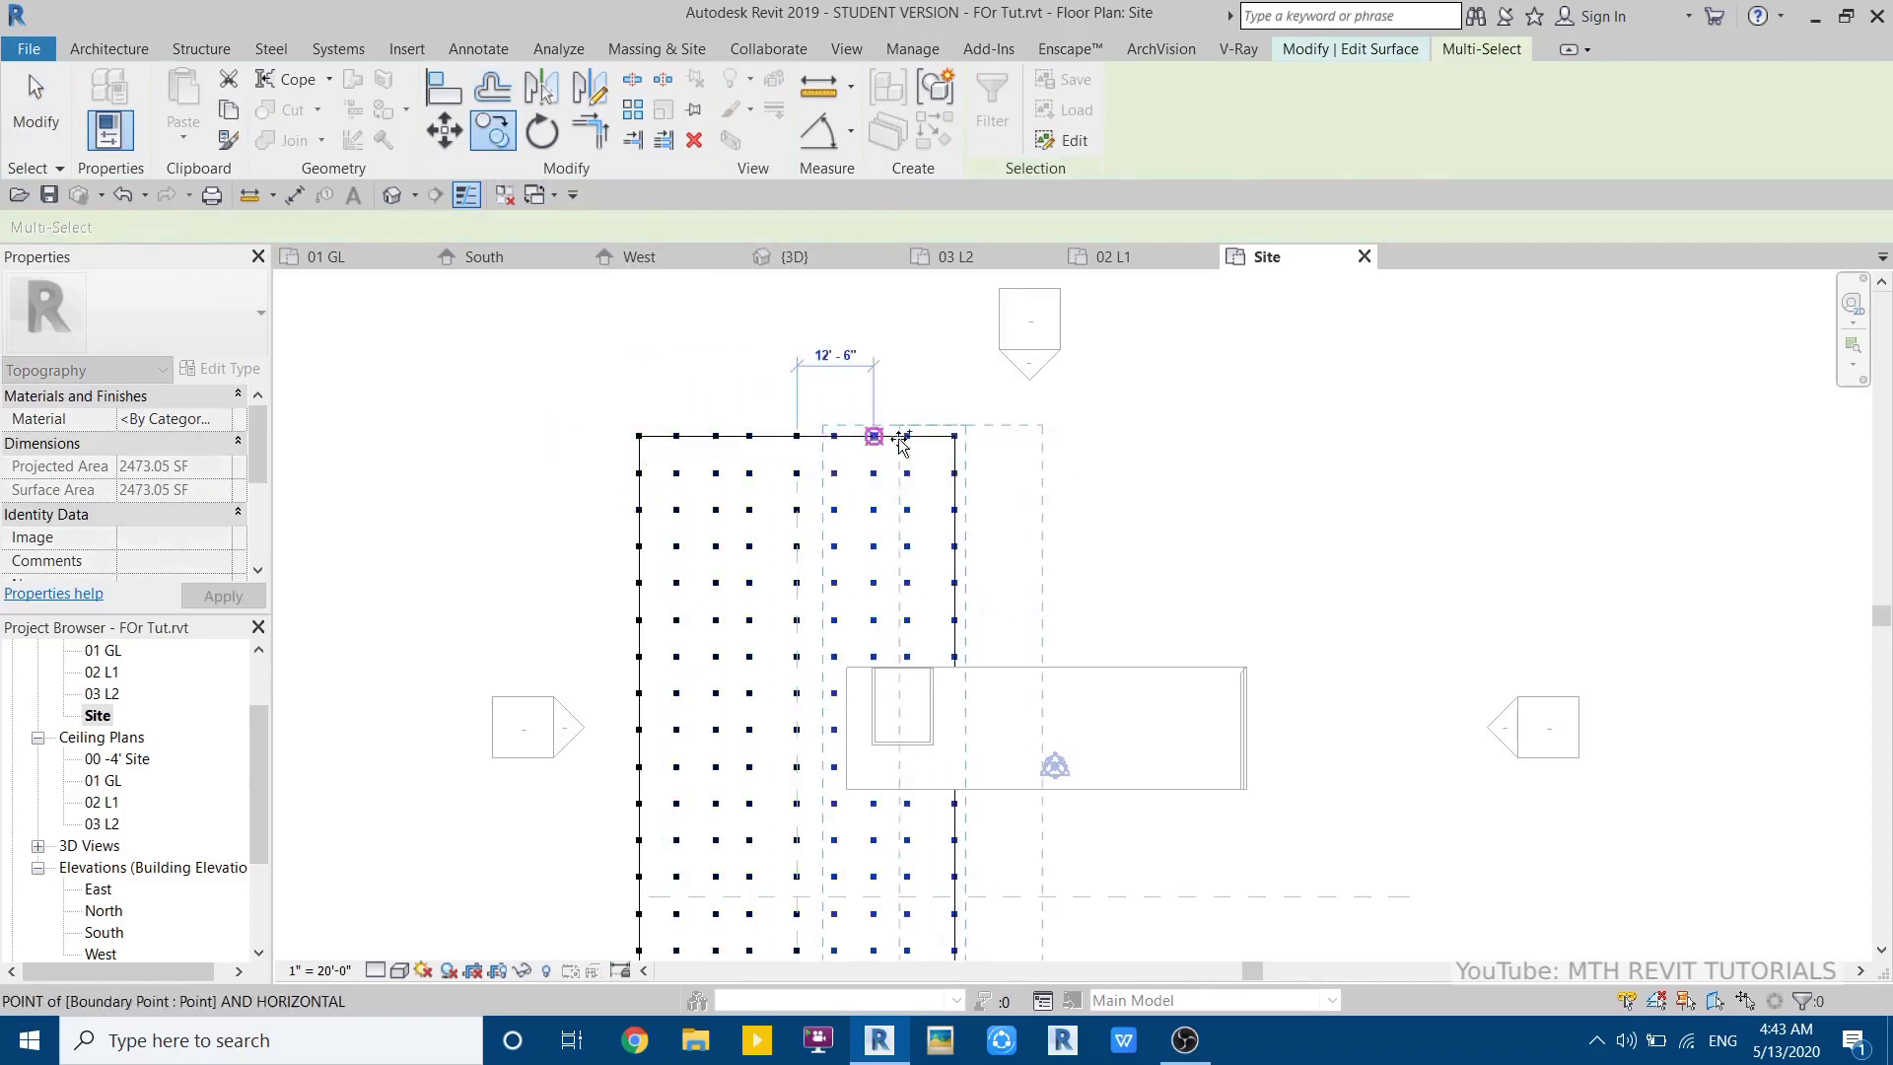
pyautogui.click(954, 435)
pyautogui.click(1111, 434)
pyautogui.click(1270, 435)
pyautogui.click(1427, 435)
pyautogui.press('Escape')
# - Select the whole point grid, nudge it west to roughly centre it around the building, and finish the surface
pyautogui.scroll(-2, 1093, 450)
pyautogui.moveTo(634, 411); pyautogui.dragTo(1641, 1029)
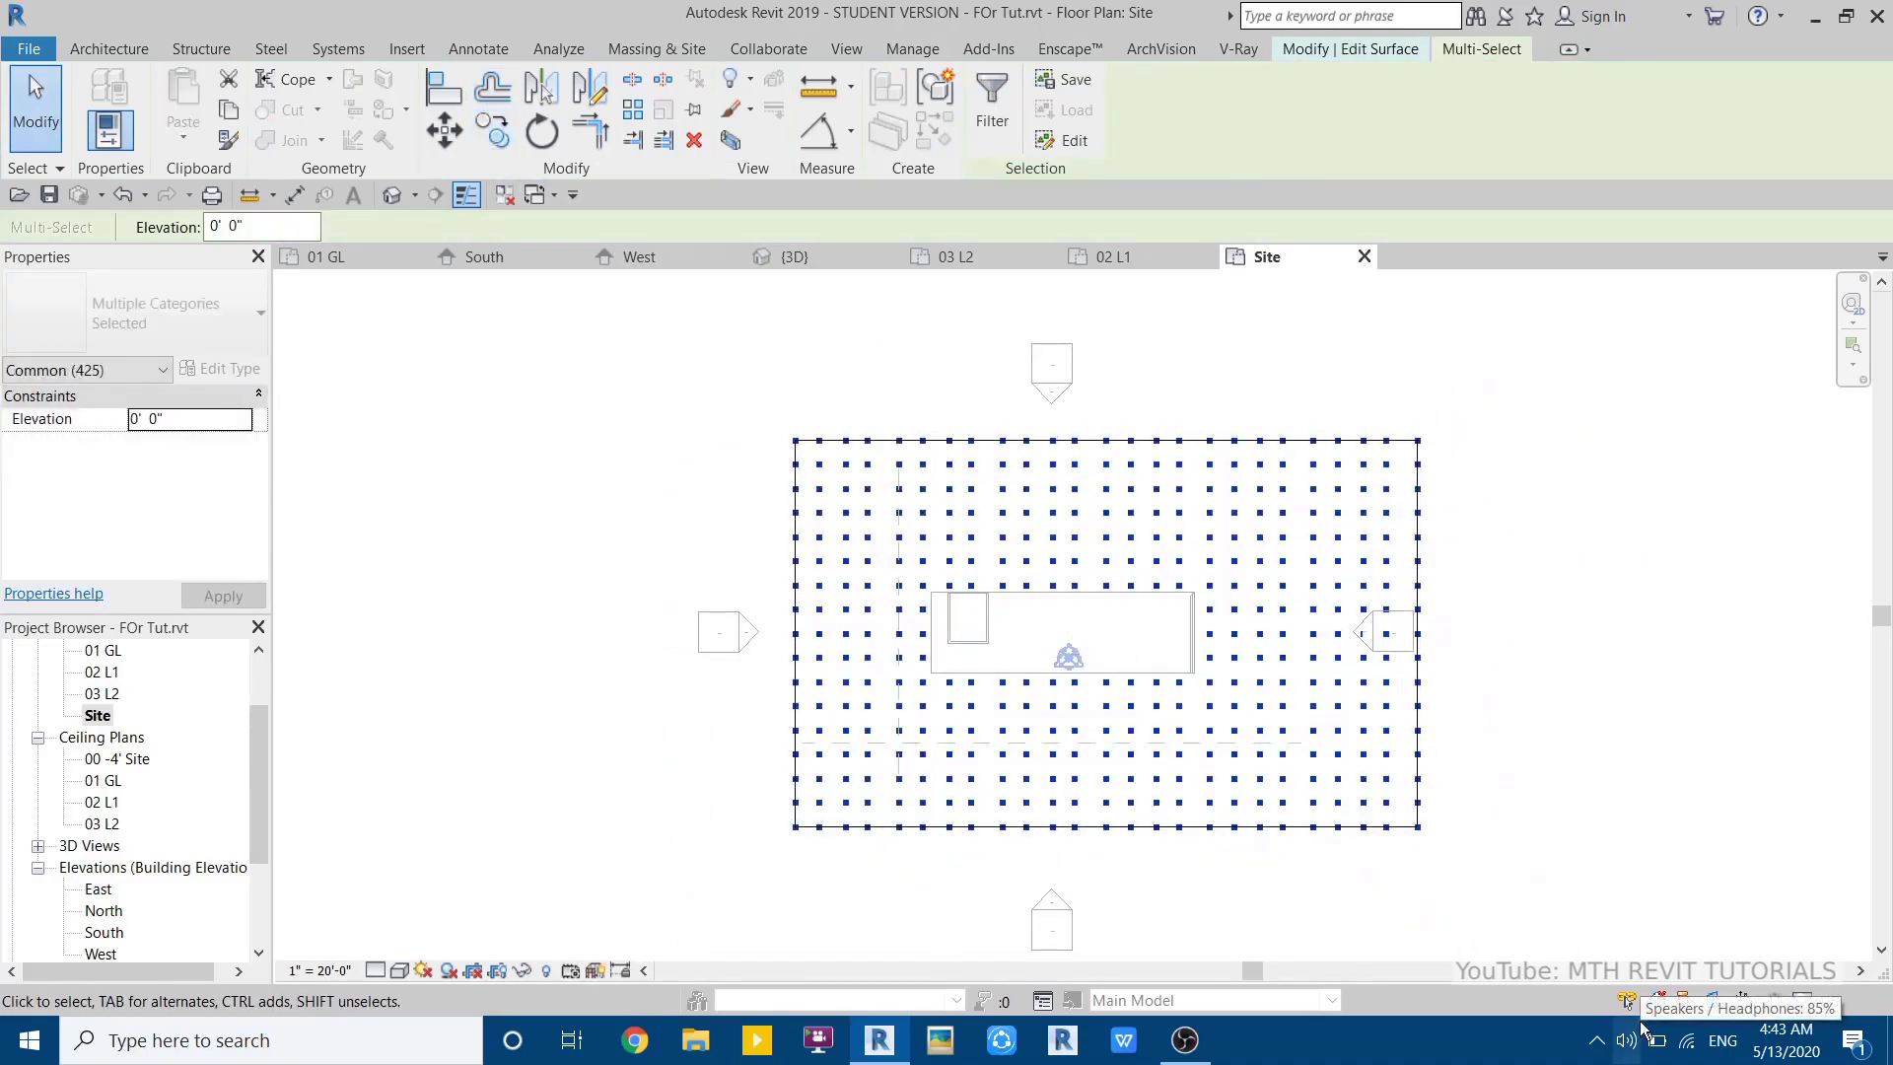
pyautogui.press('Left')
pyautogui.click(445, 129)
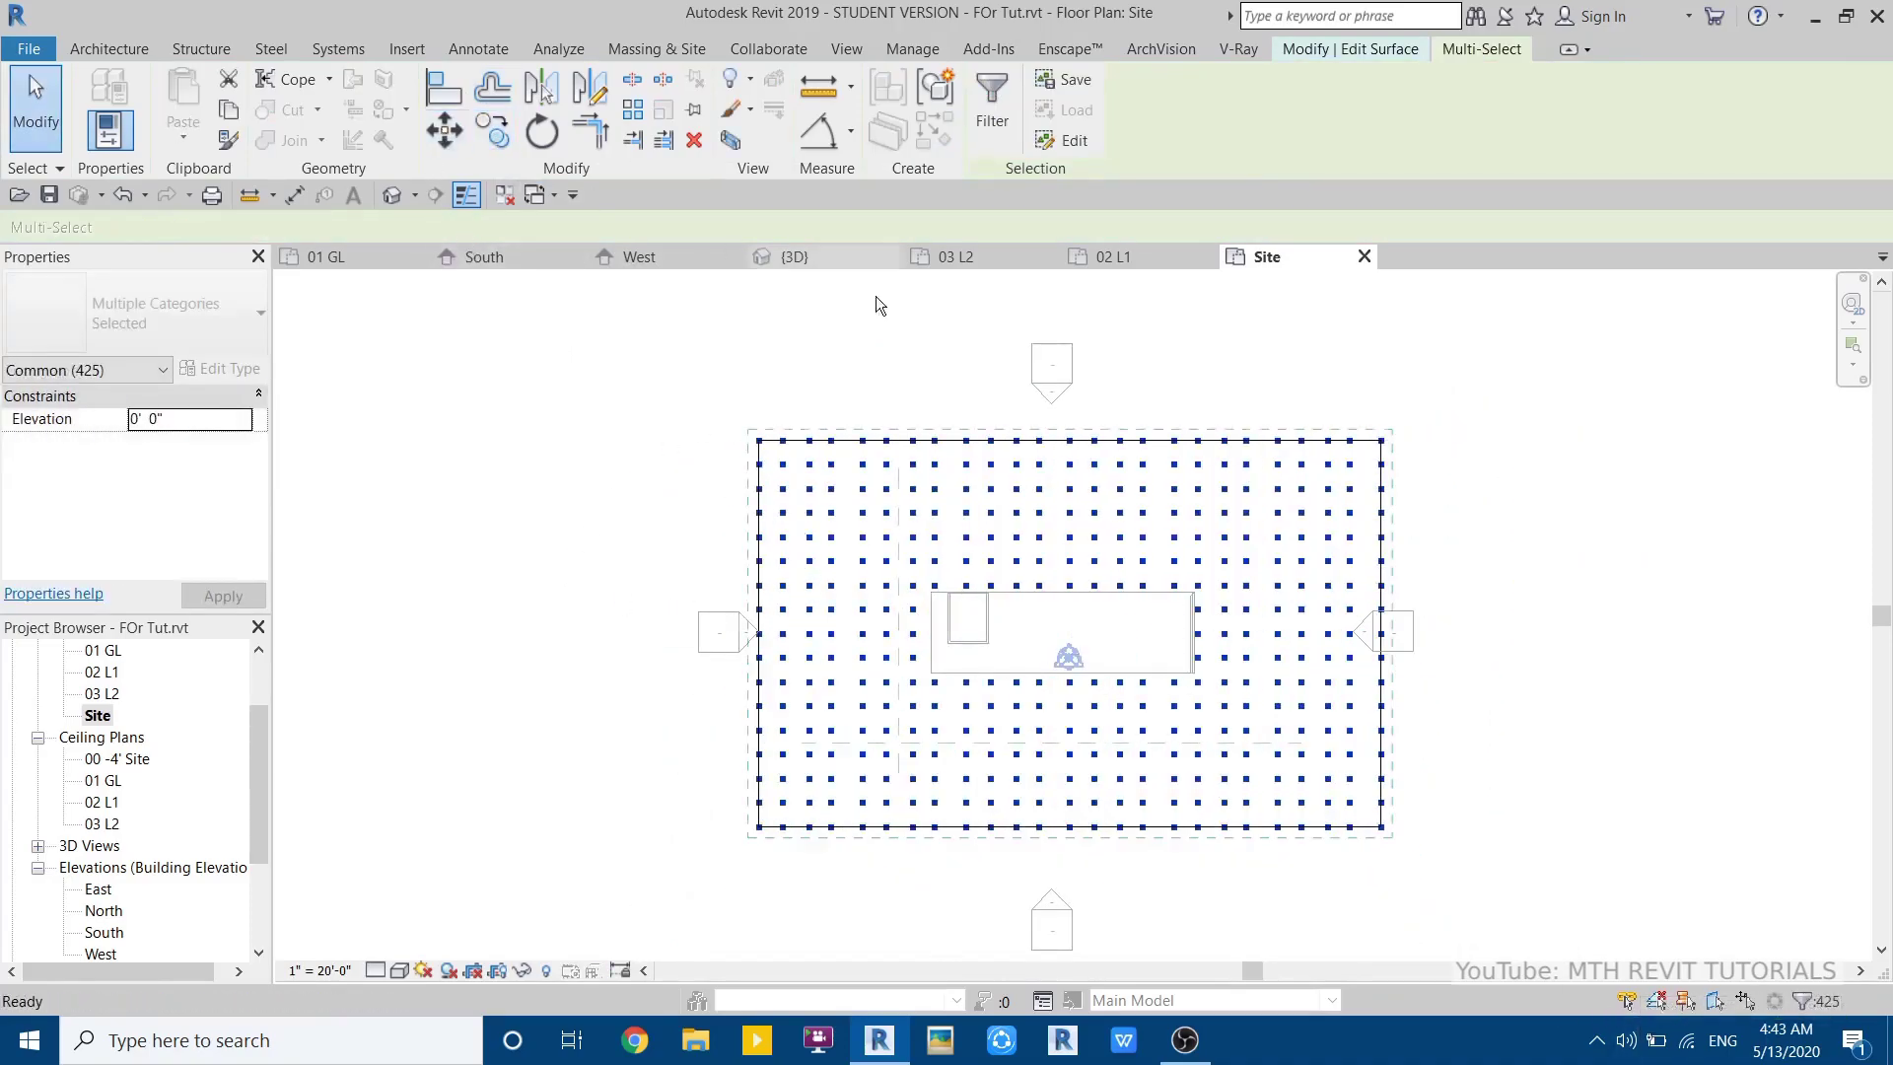
pyautogui.scroll(1, 887, 410)
pyautogui.click(863, 414)
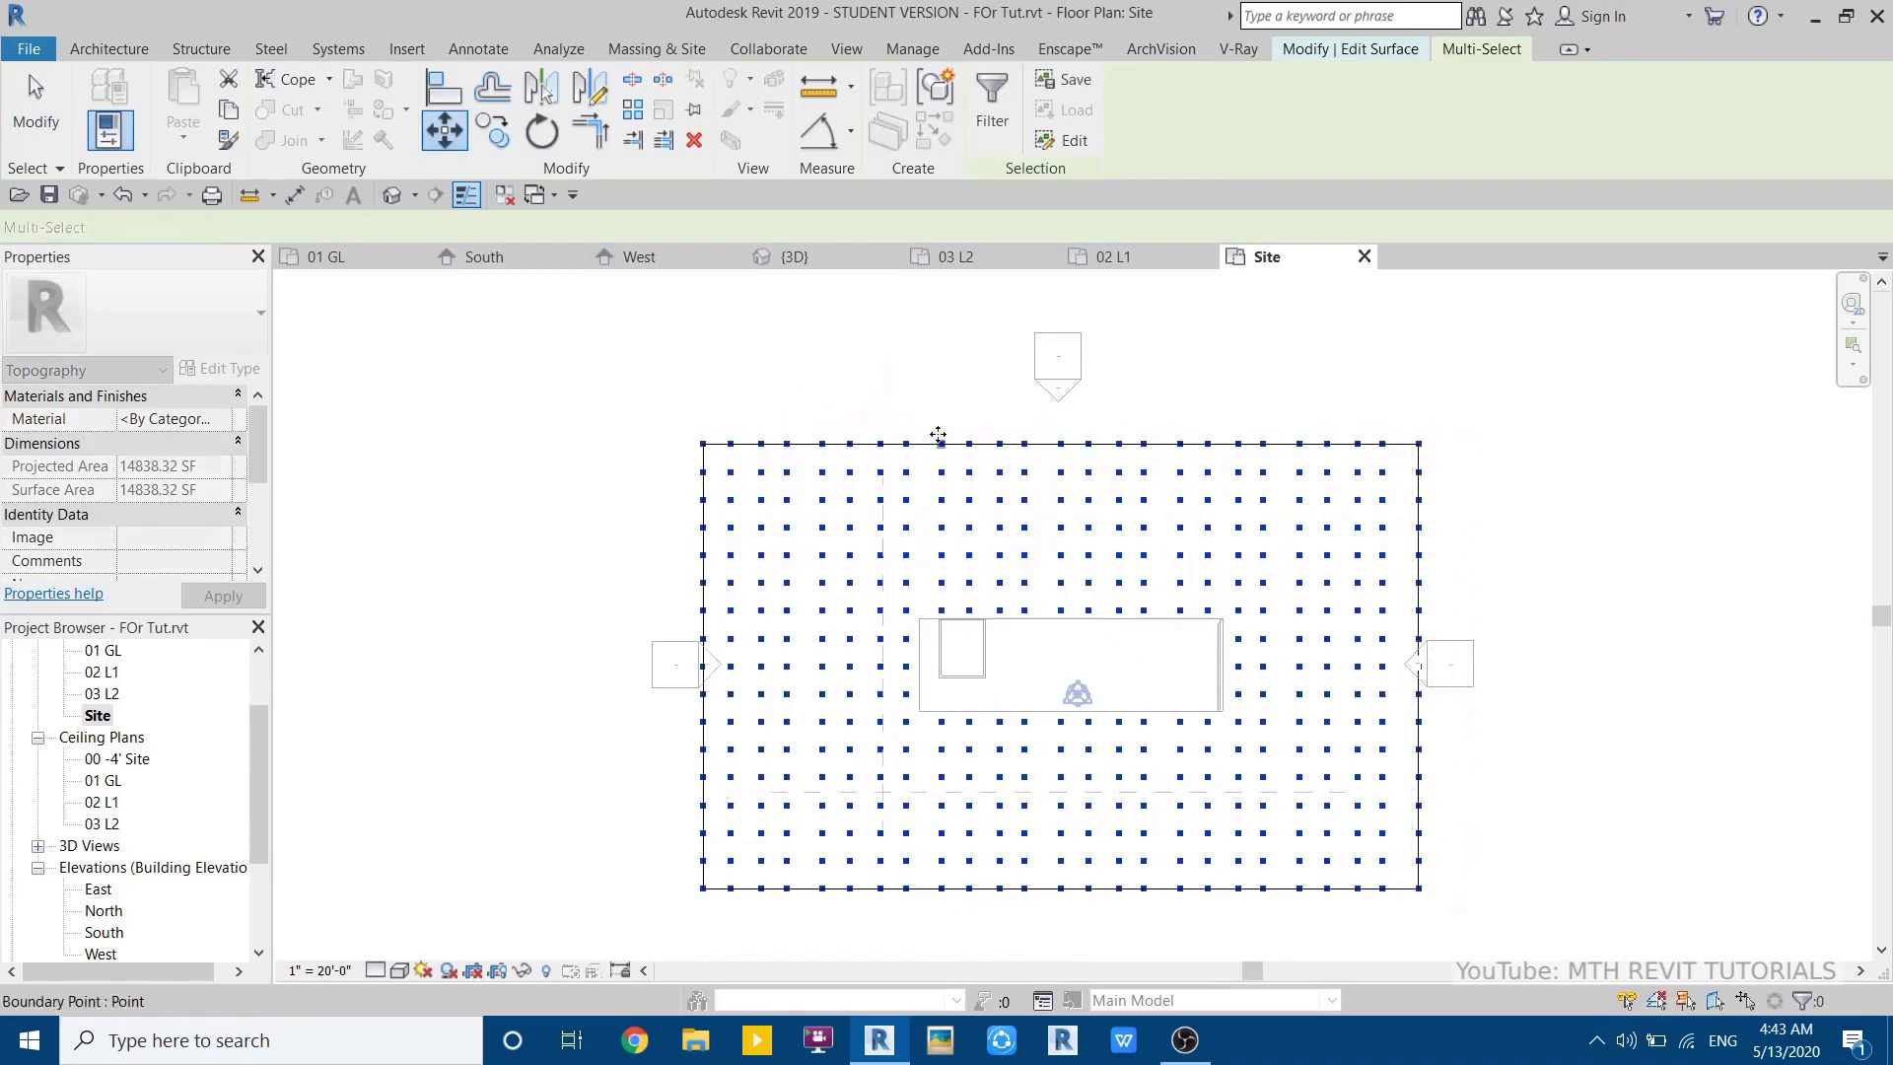
pyautogui.press('Escape')
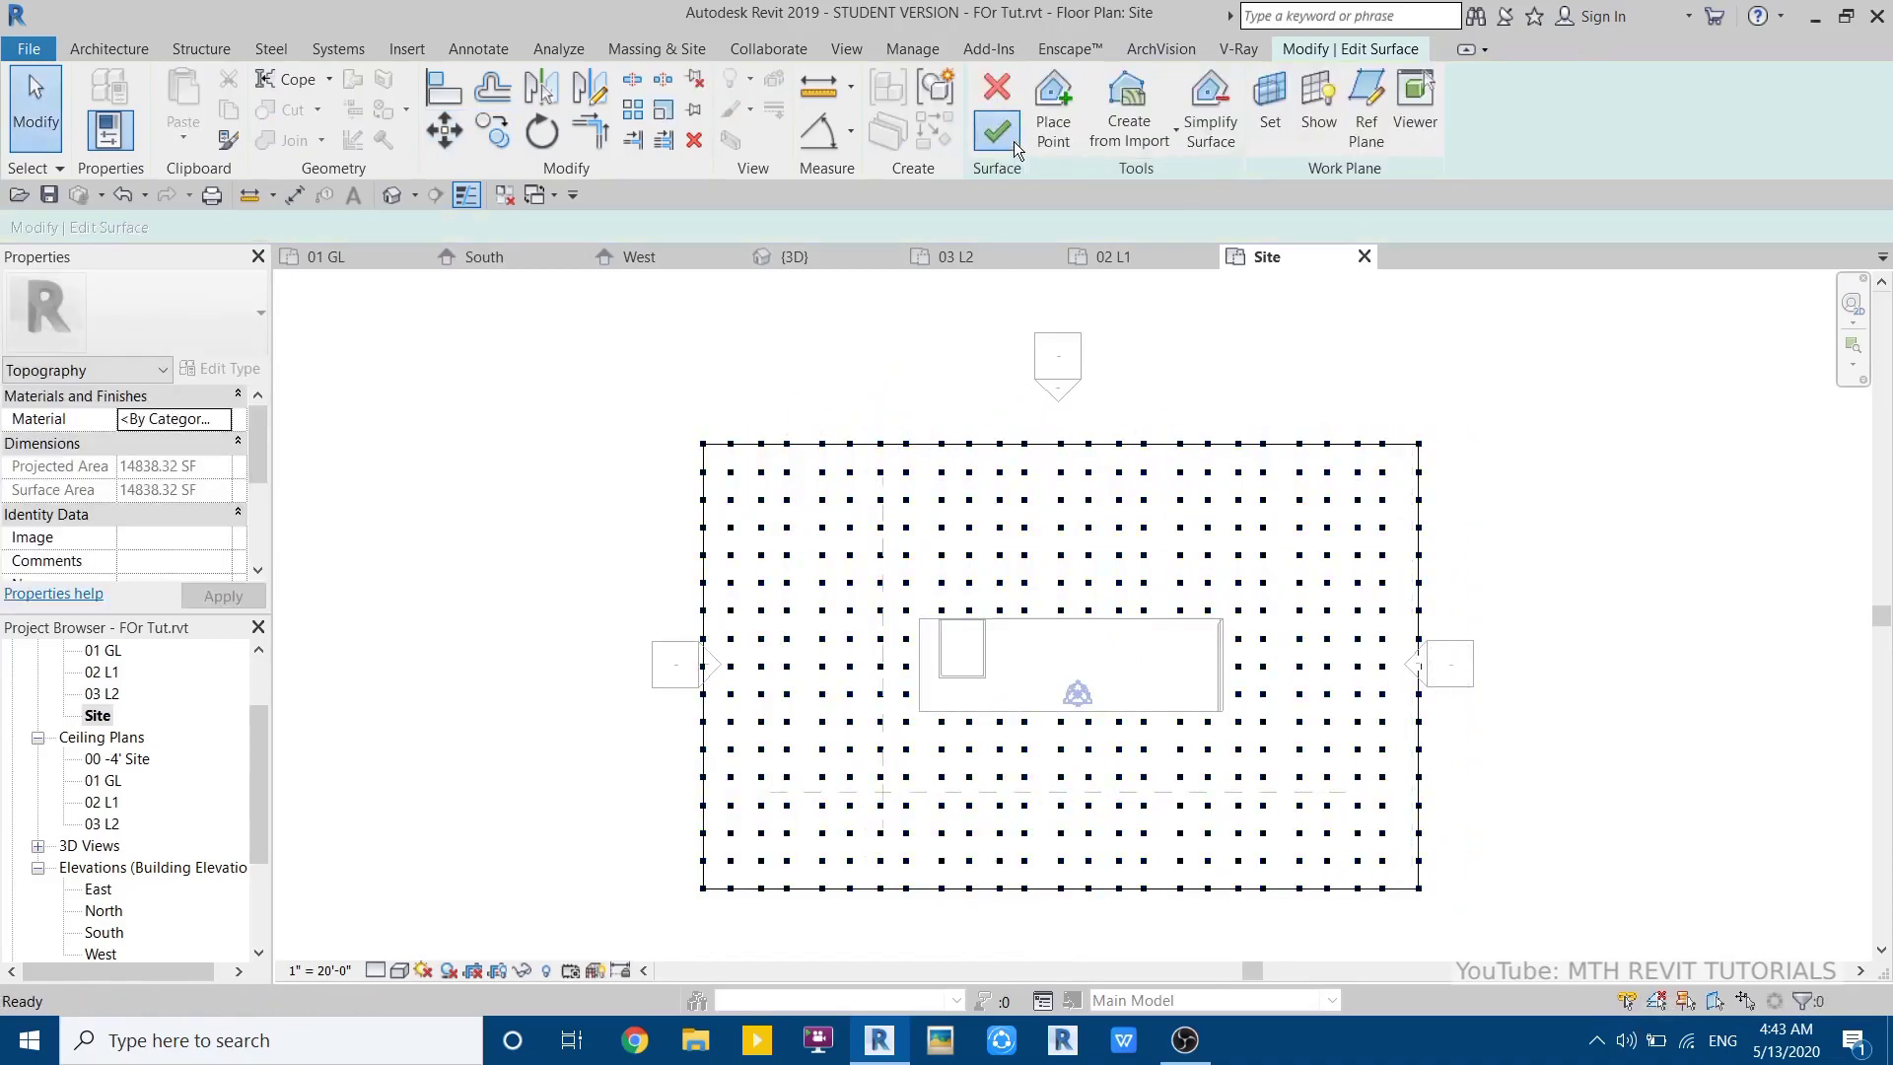
# - Open the toposurface for surface editing in the 3D view, looking straight at the back of the building
pyautogui.click(392, 194)
pyautogui.keyDown('shift'); pyautogui.moveTo(1066, 636); pyautogui.dragTo(1678, 569, button='middle'); pyautogui.keyUp('shift')
pyautogui.click(1777, 363)
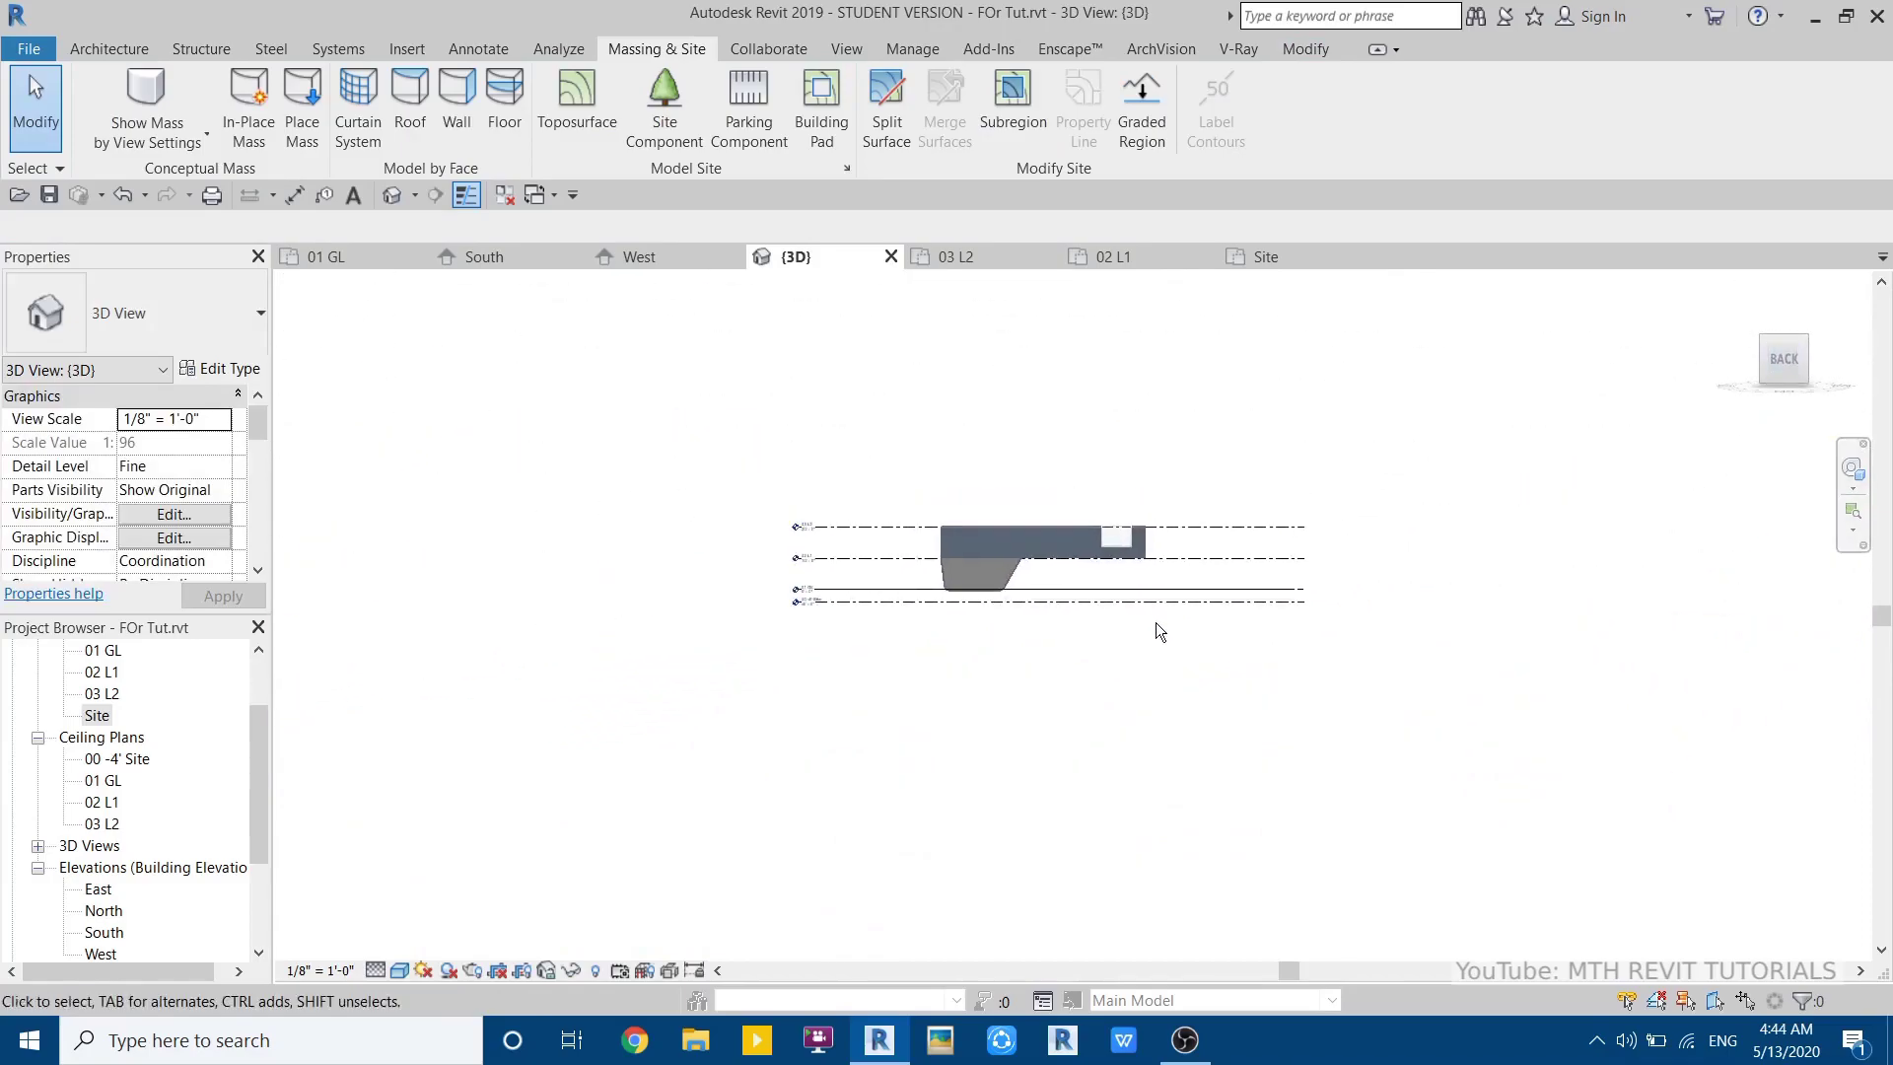
pyautogui.scroll(5, 1187, 658)
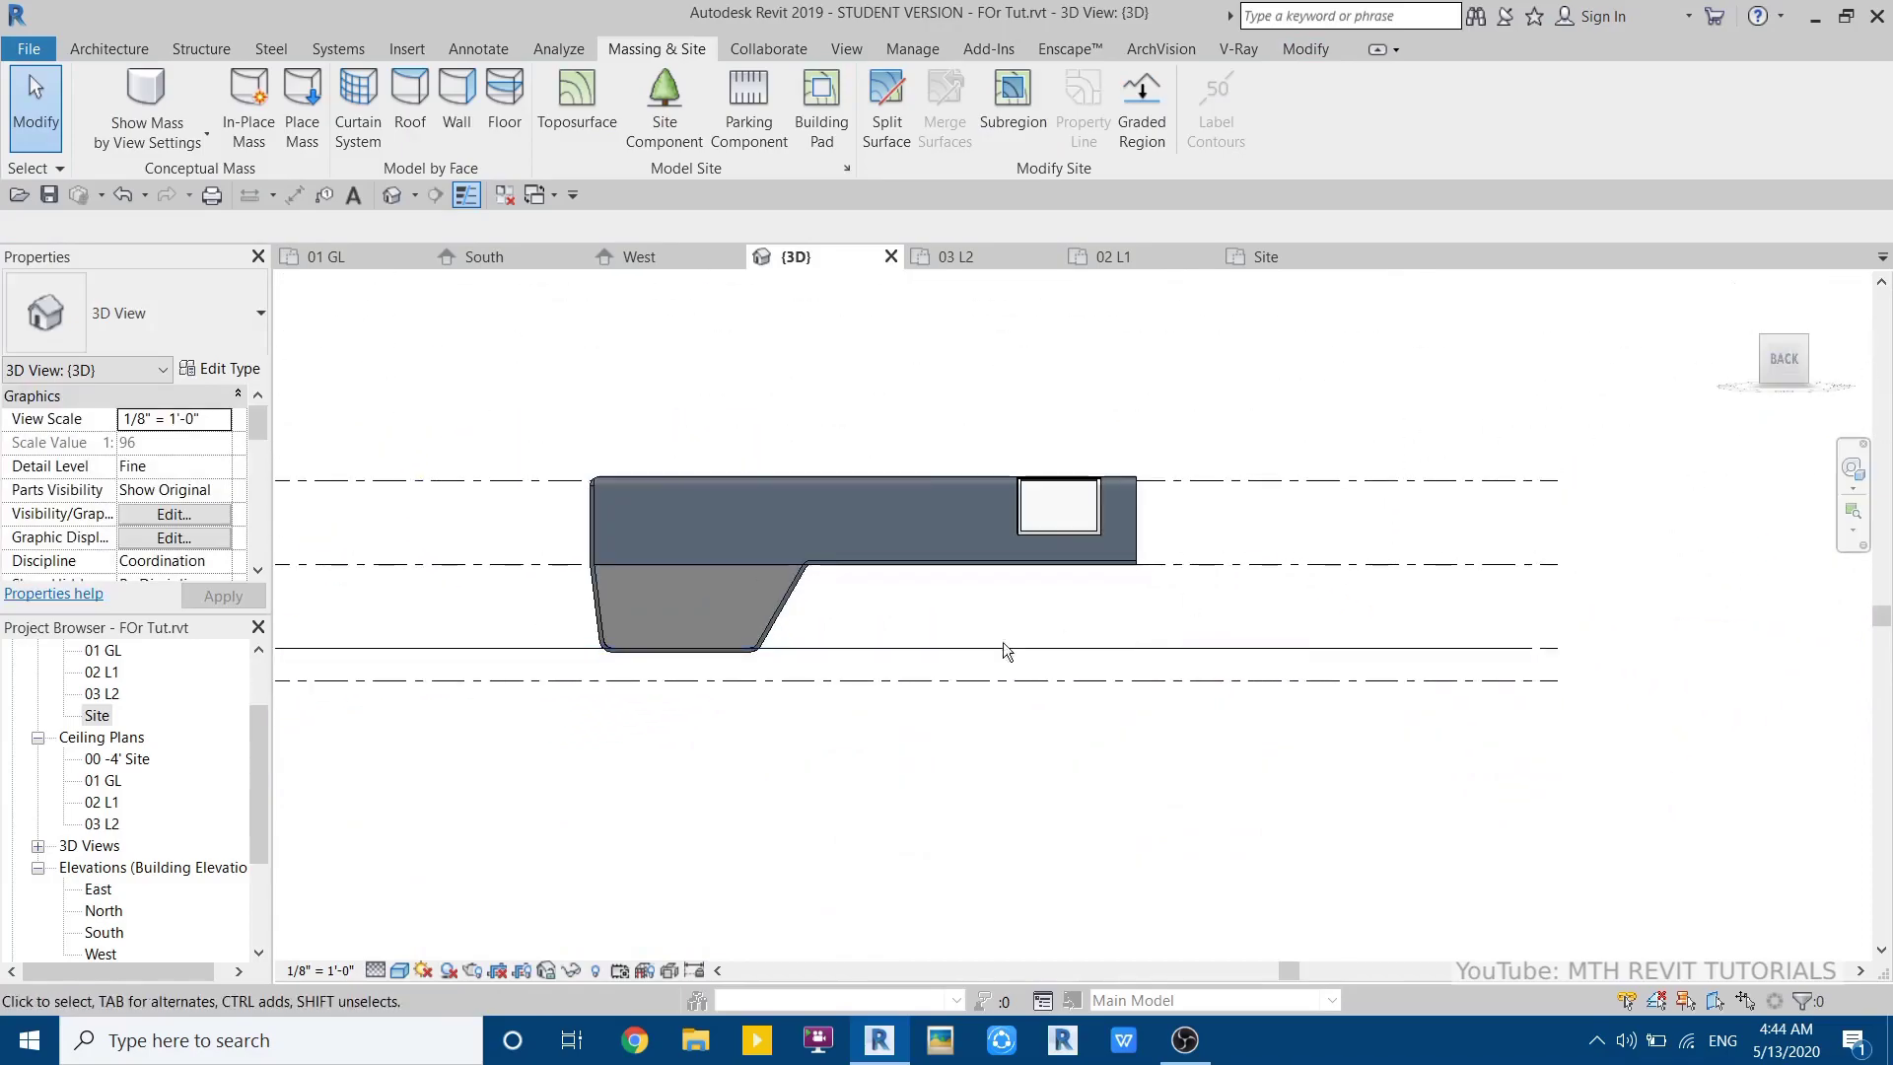
pyautogui.click(816, 659)
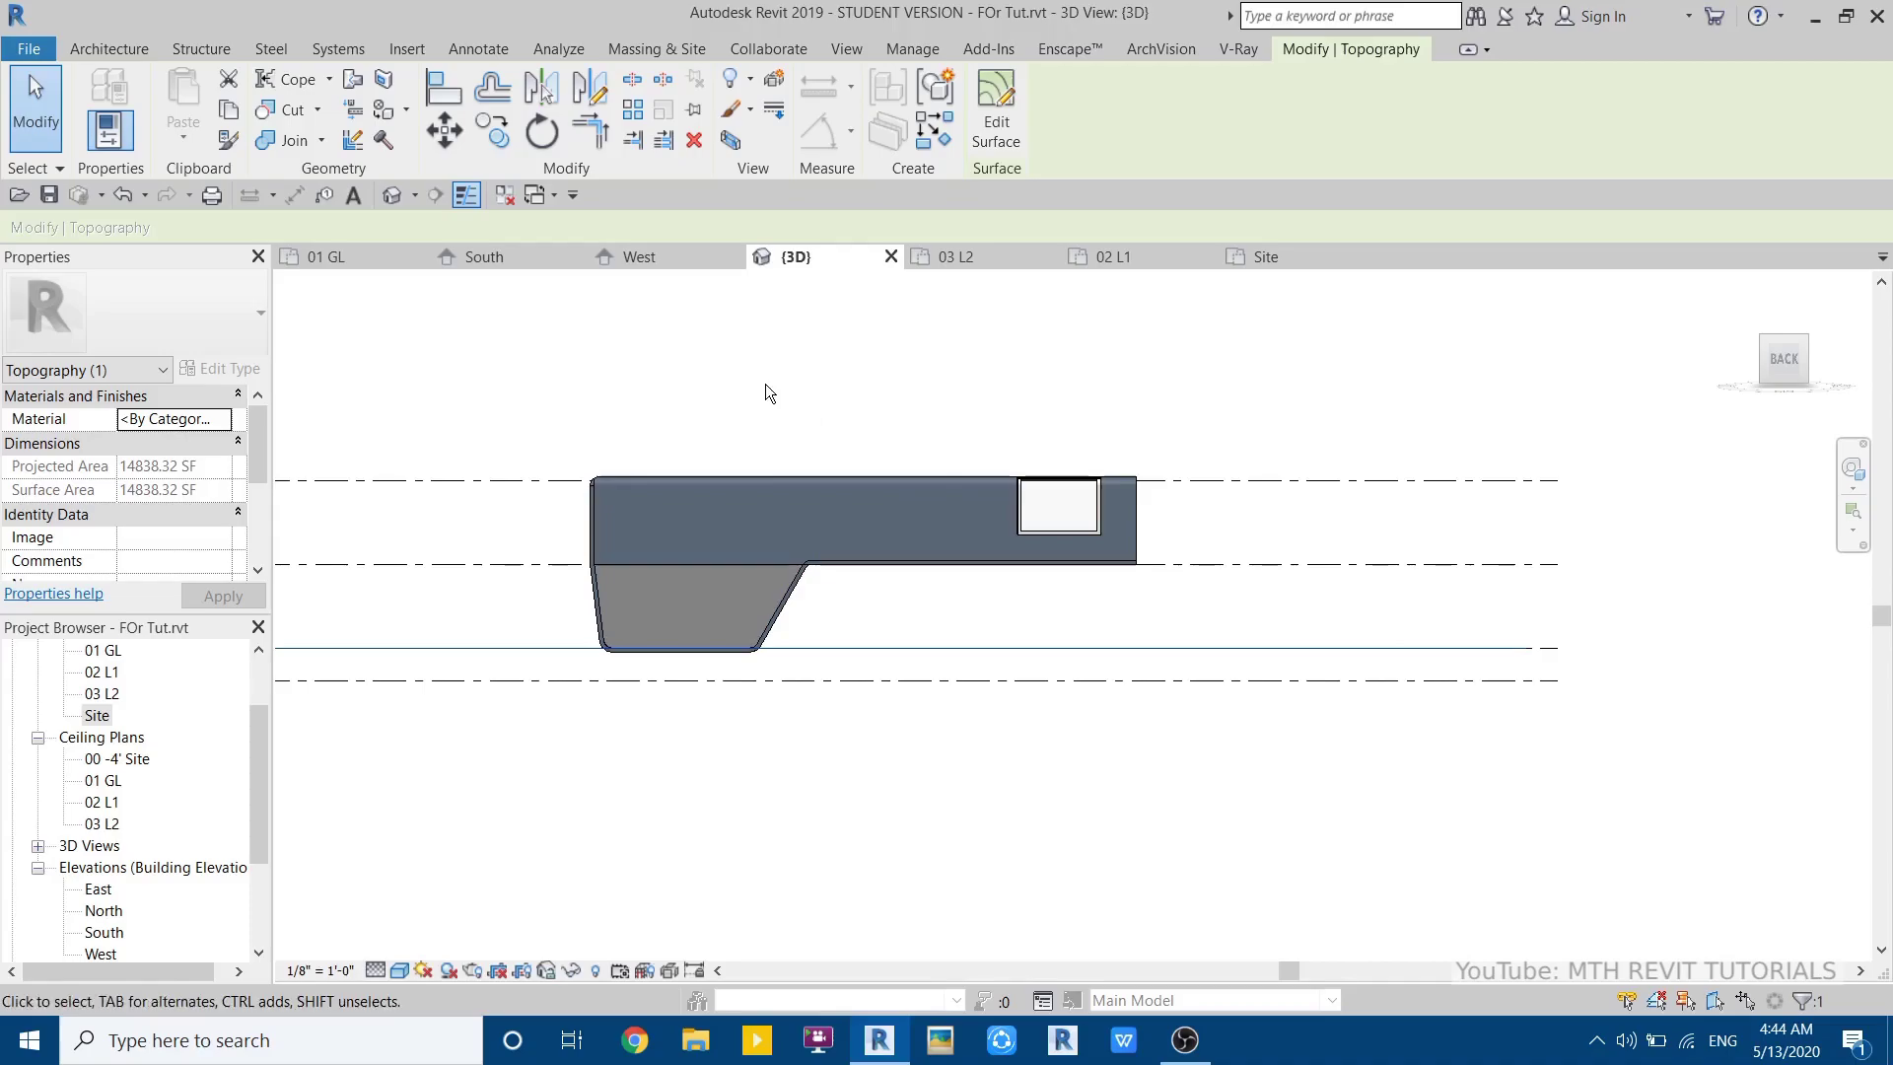
pyautogui.click(997, 128)
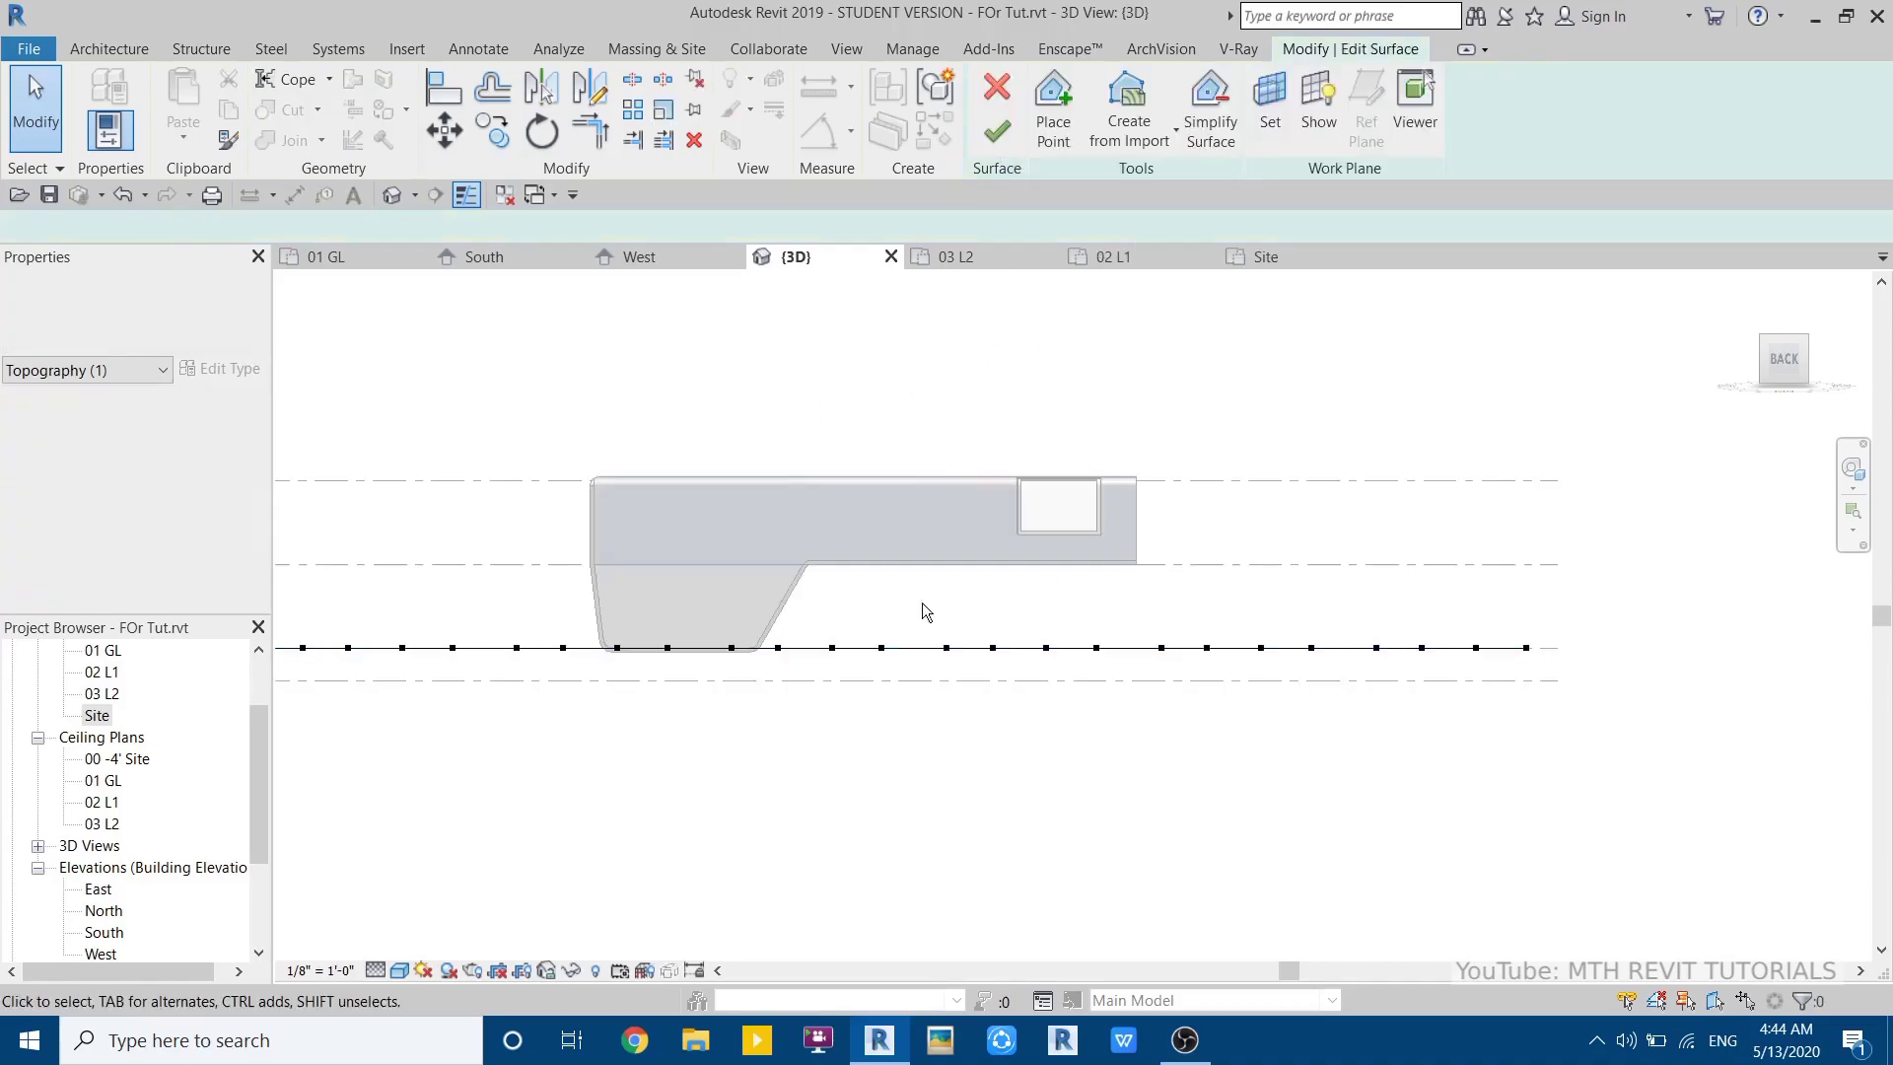
pyautogui.moveTo(657, 623); pyautogui.dragTo(769, 663, button='middle')
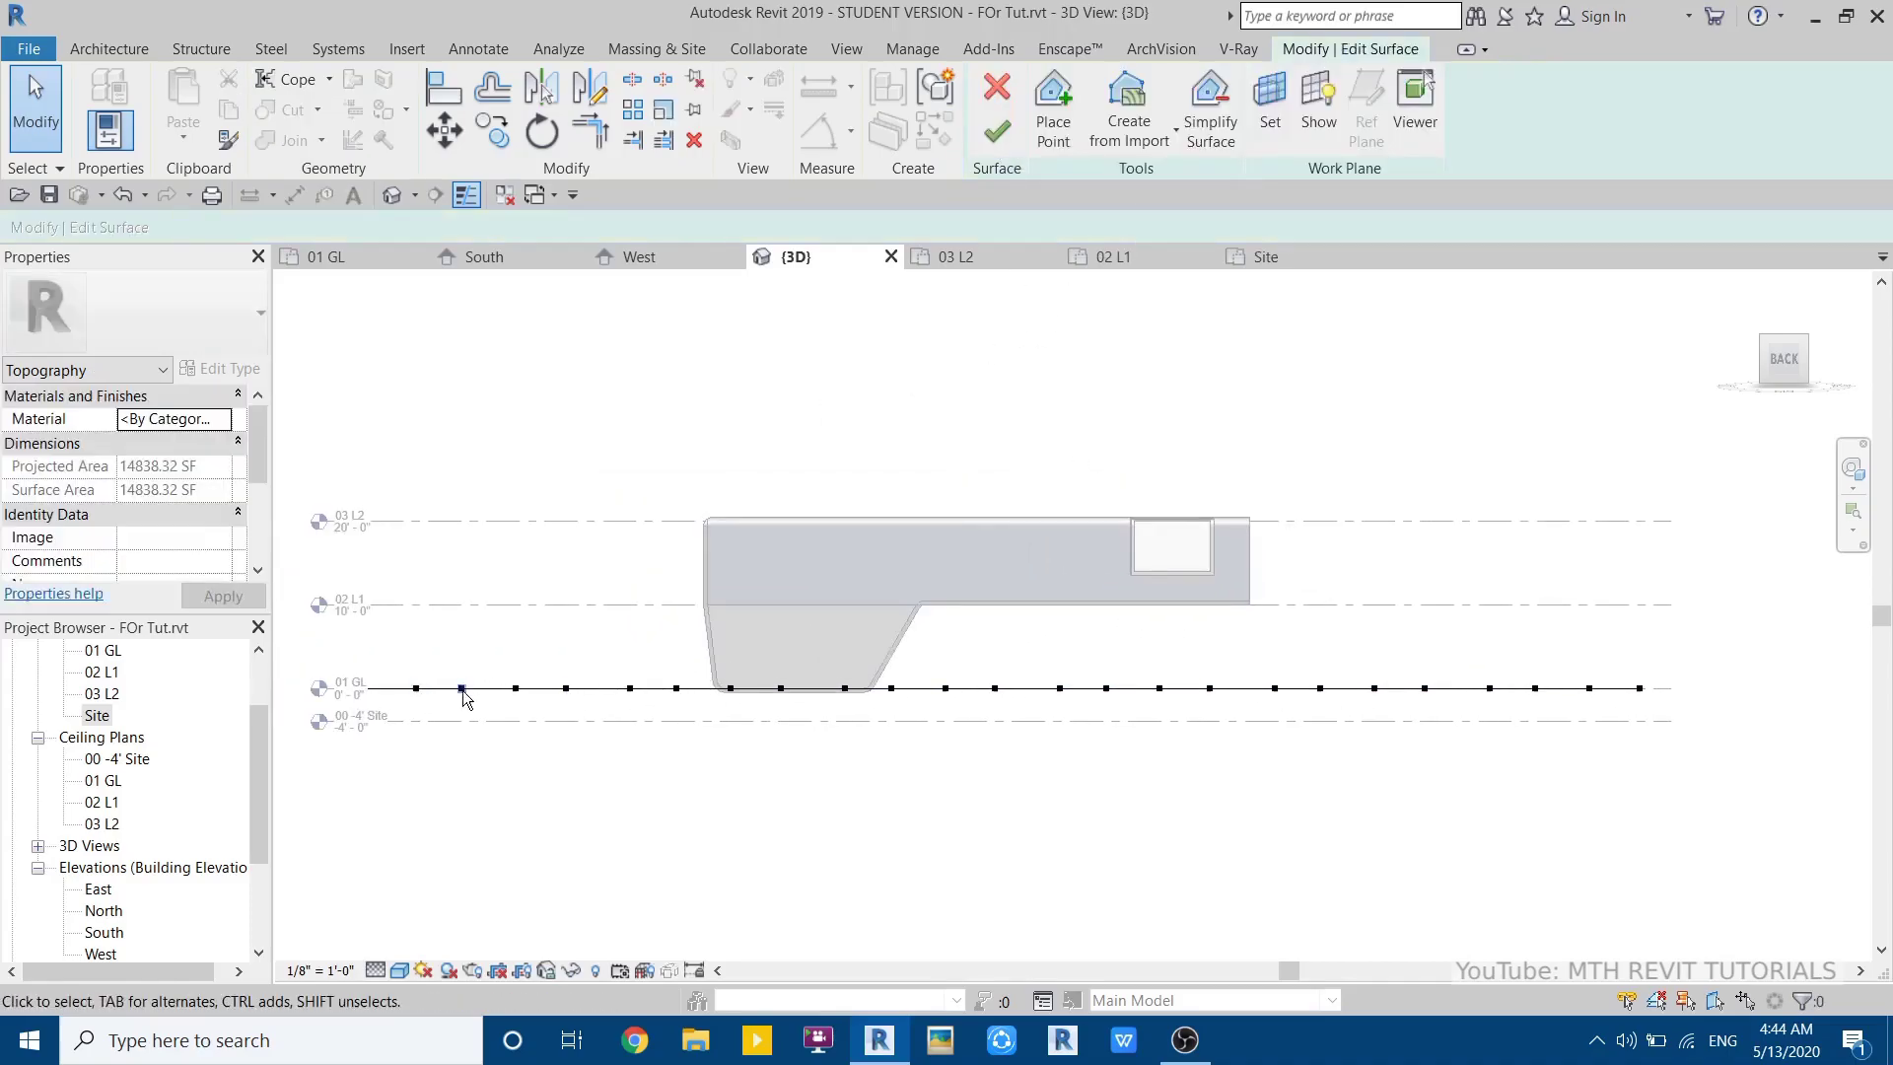
# - Lower all surface points except the four easternmost columns to an elevation of about -0' 10", just below level 01 GL
pyautogui.moveTo(553, 485); pyautogui.dragTo(1764, 779)
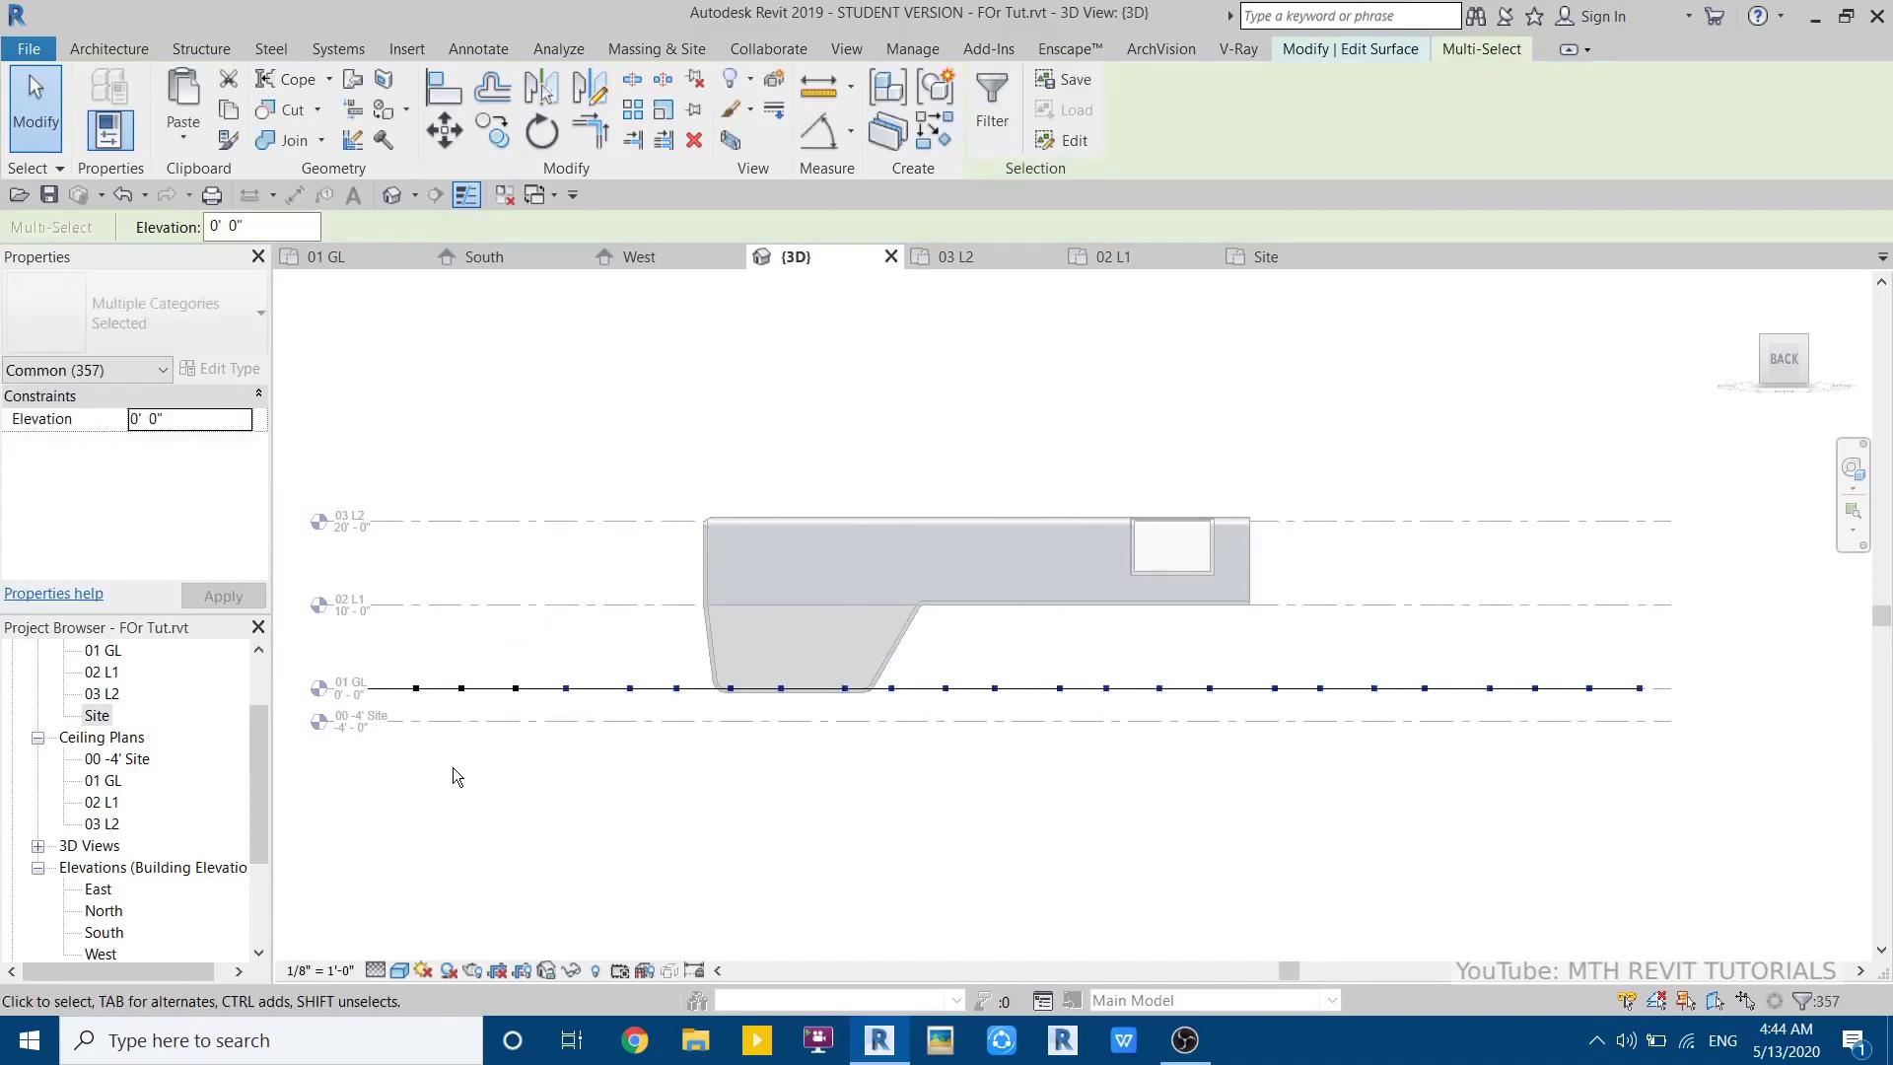
pyautogui.scroll(1, 884, 713)
pyautogui.moveTo(500, 696); pyautogui.dragTo(836, 713, button='middle')
pyautogui.scroll(5, 806, 704)
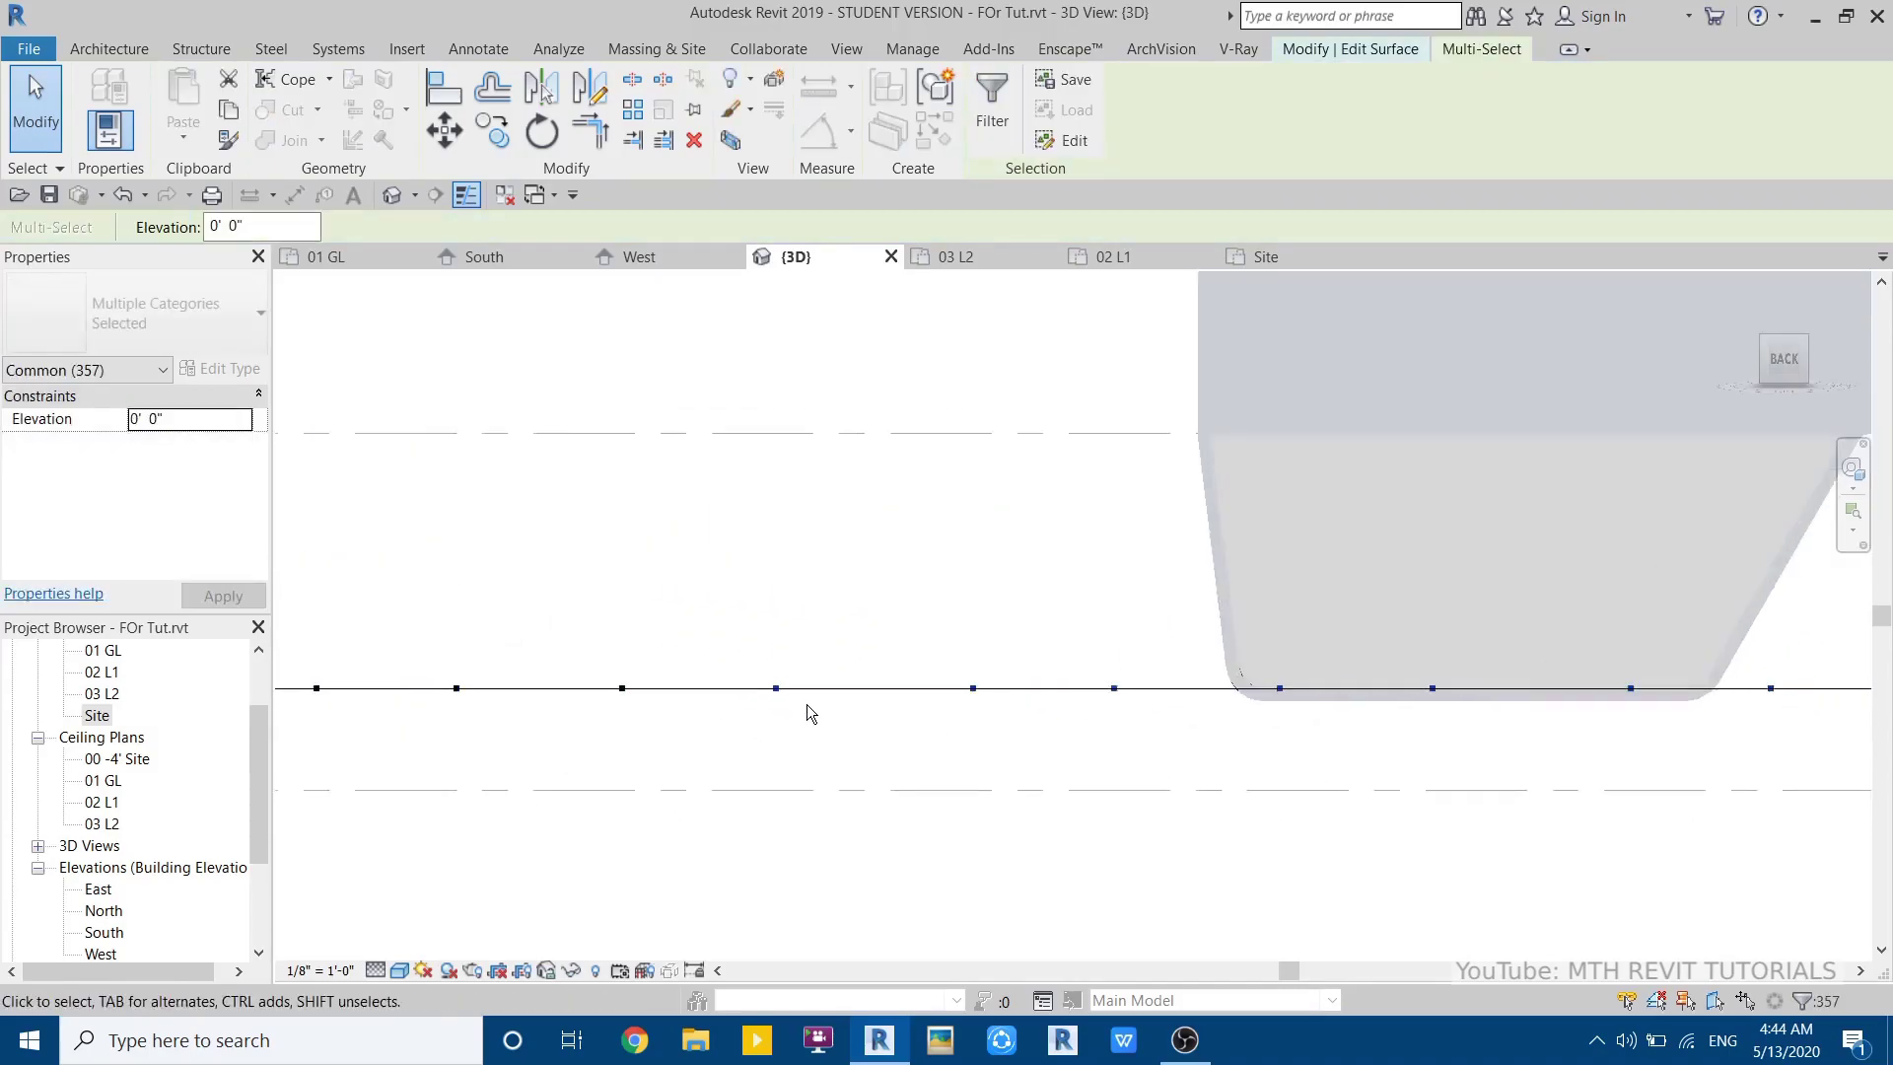
pyautogui.scroll(2, 806, 704)
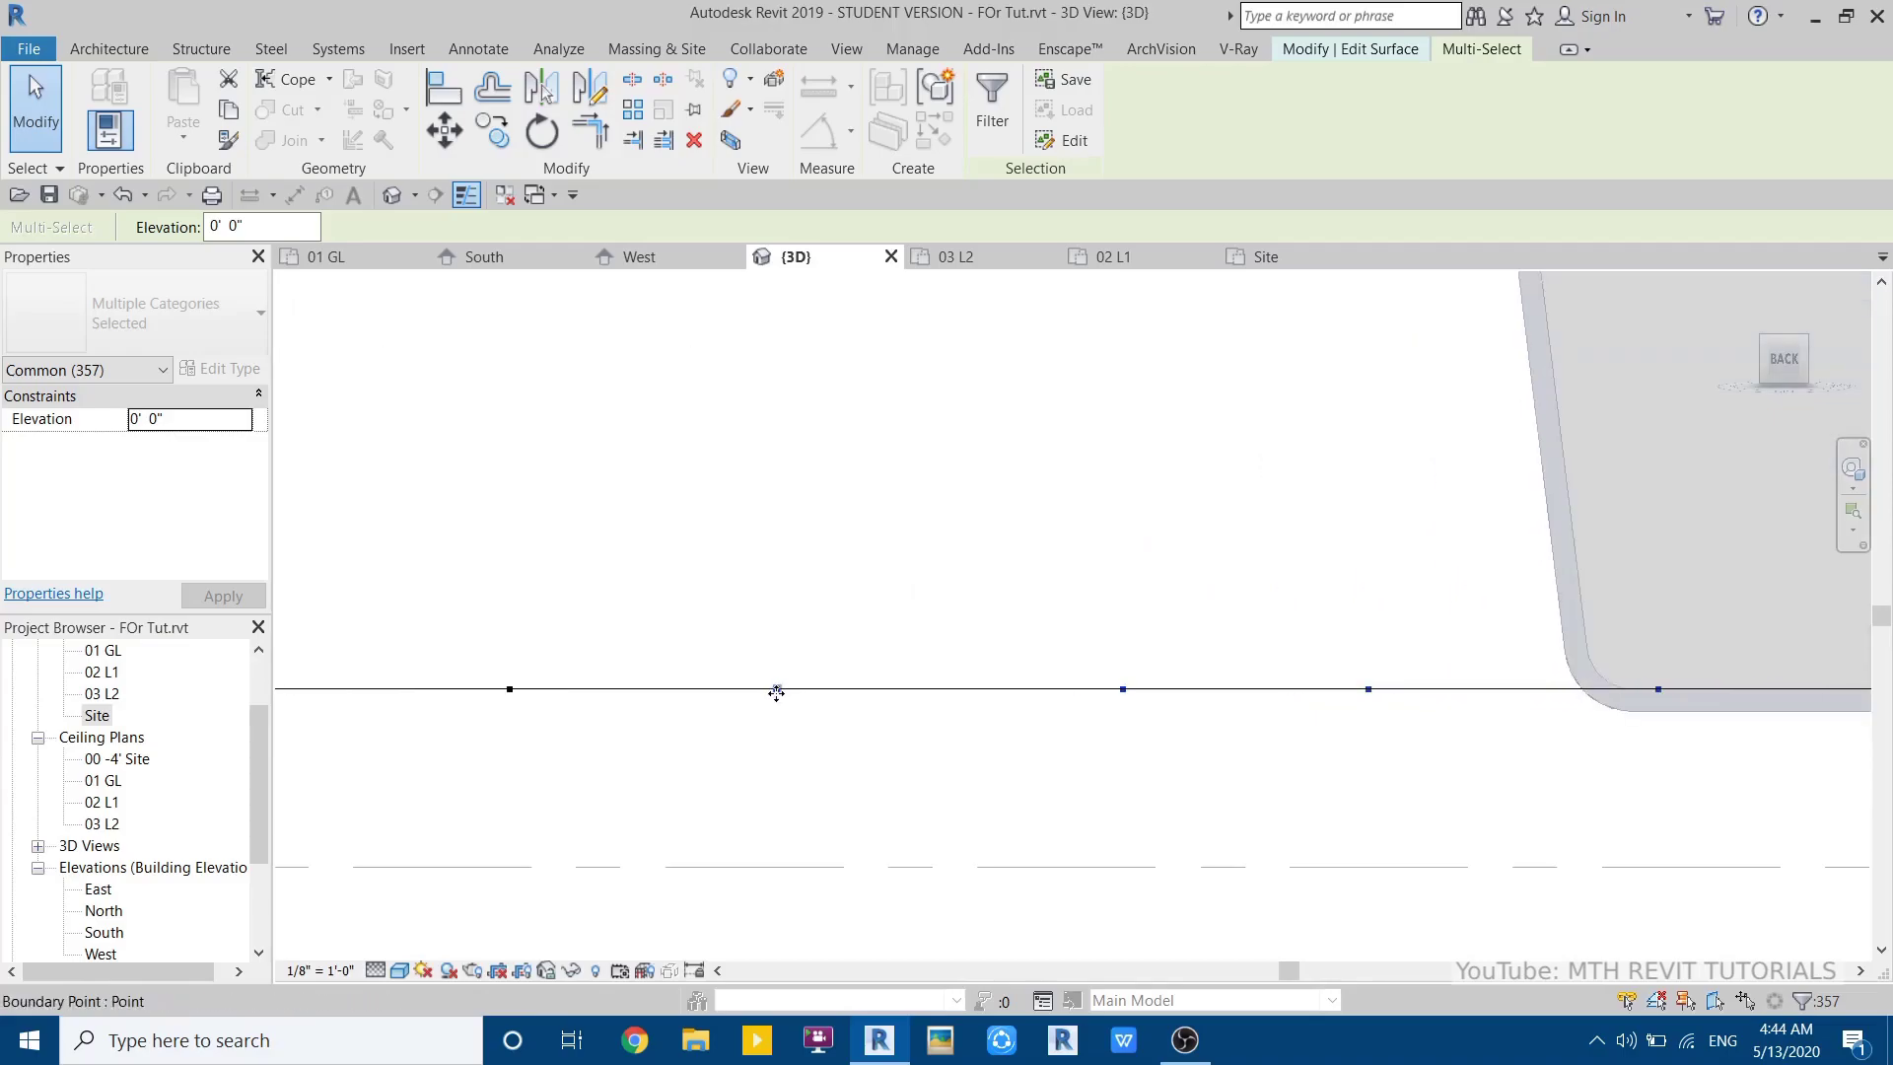
pyautogui.moveTo(773, 728); pyautogui.dragTo(690, 749)
pyautogui.scroll(-5, 676, 748)
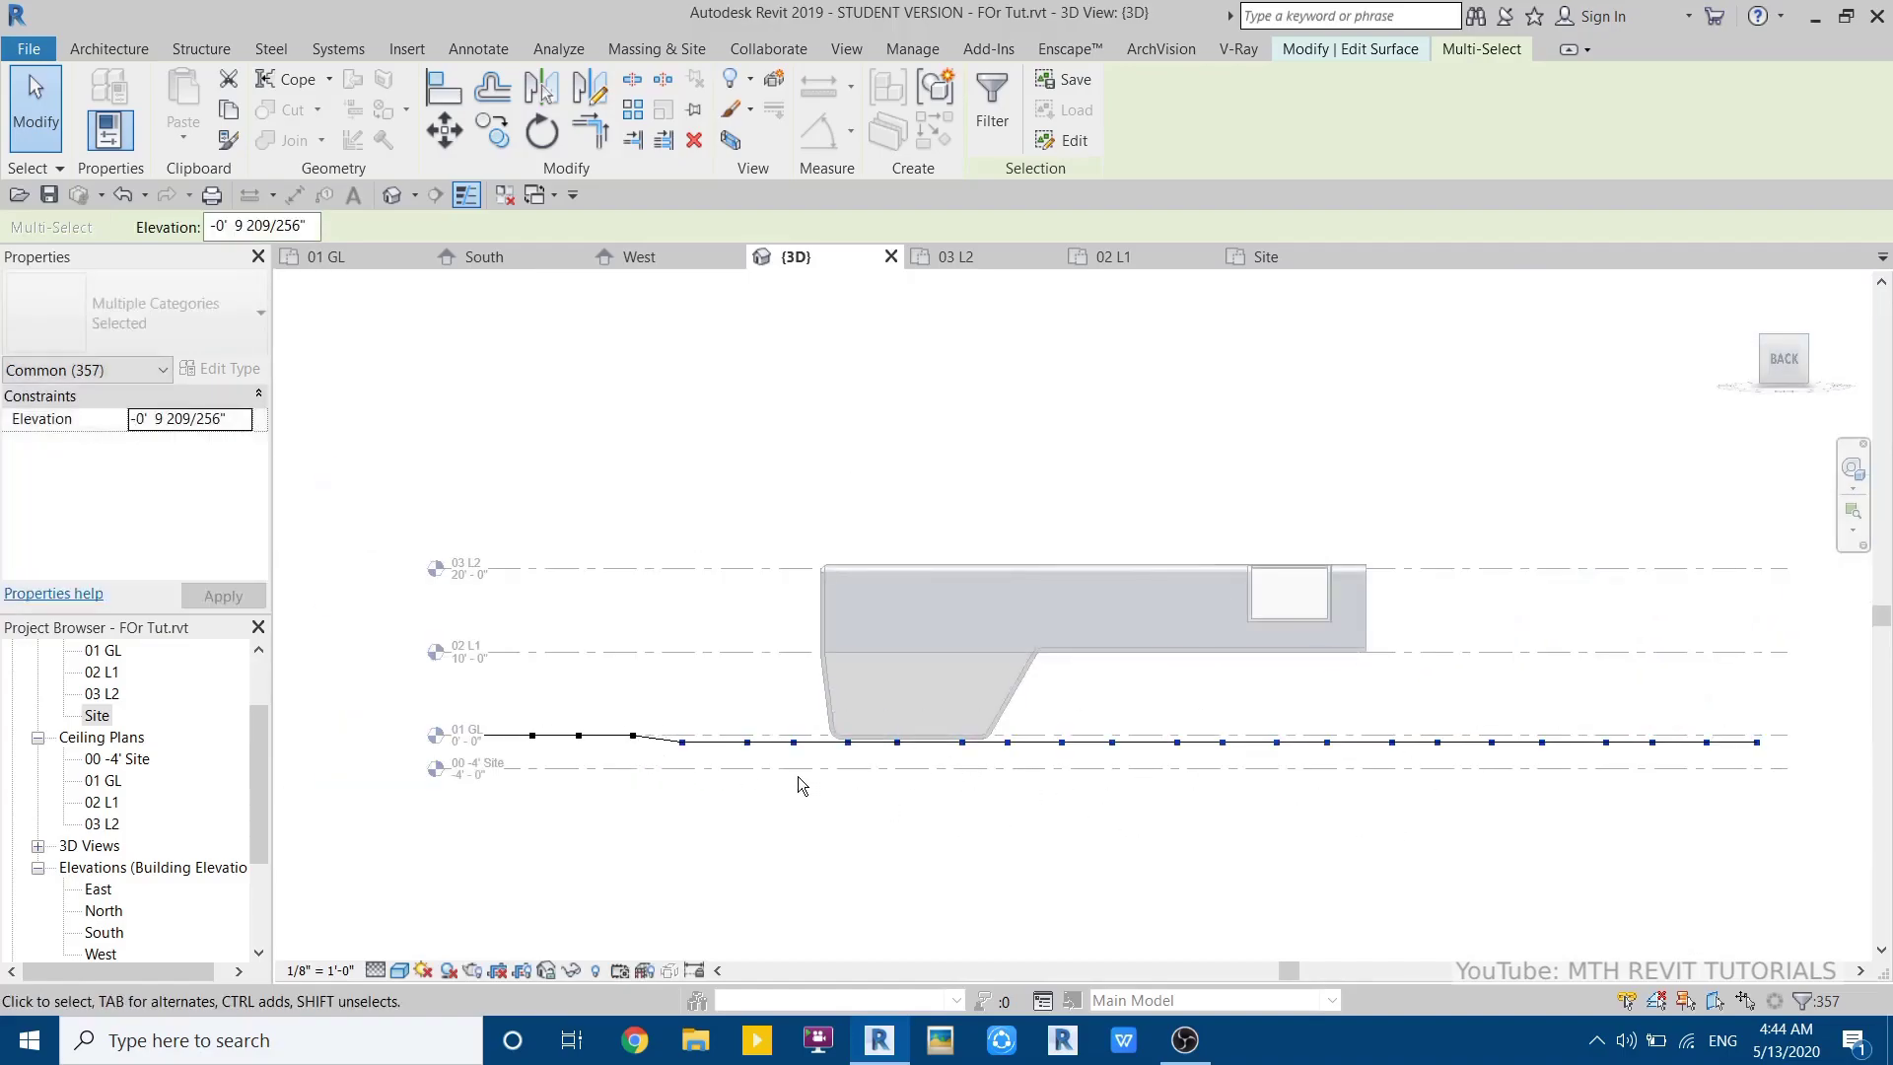
pyautogui.scroll(4, 758, 740)
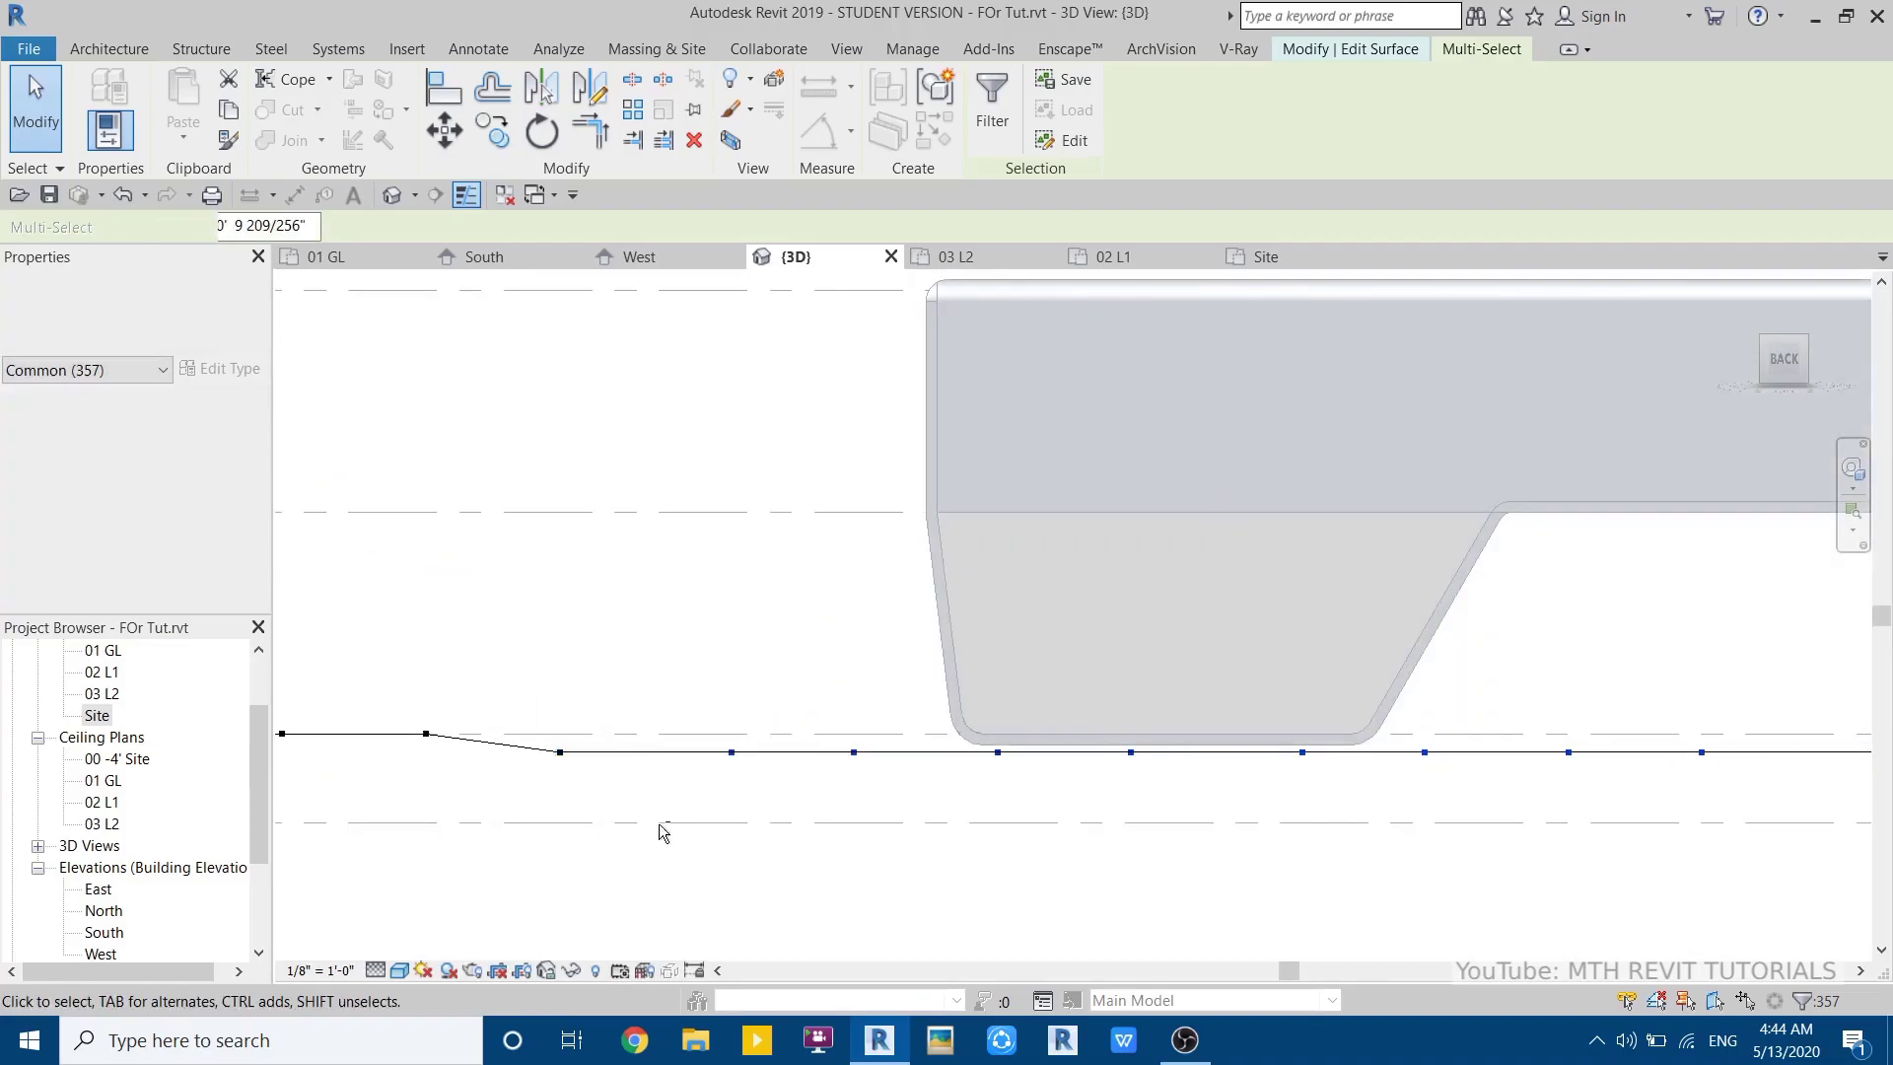
# - Deselect the next point columns one by one, setting the remaining points to -1' 0" and lowering the next set to about -2' 0 1/2"
pyautogui.scroll(3, 719, 715)
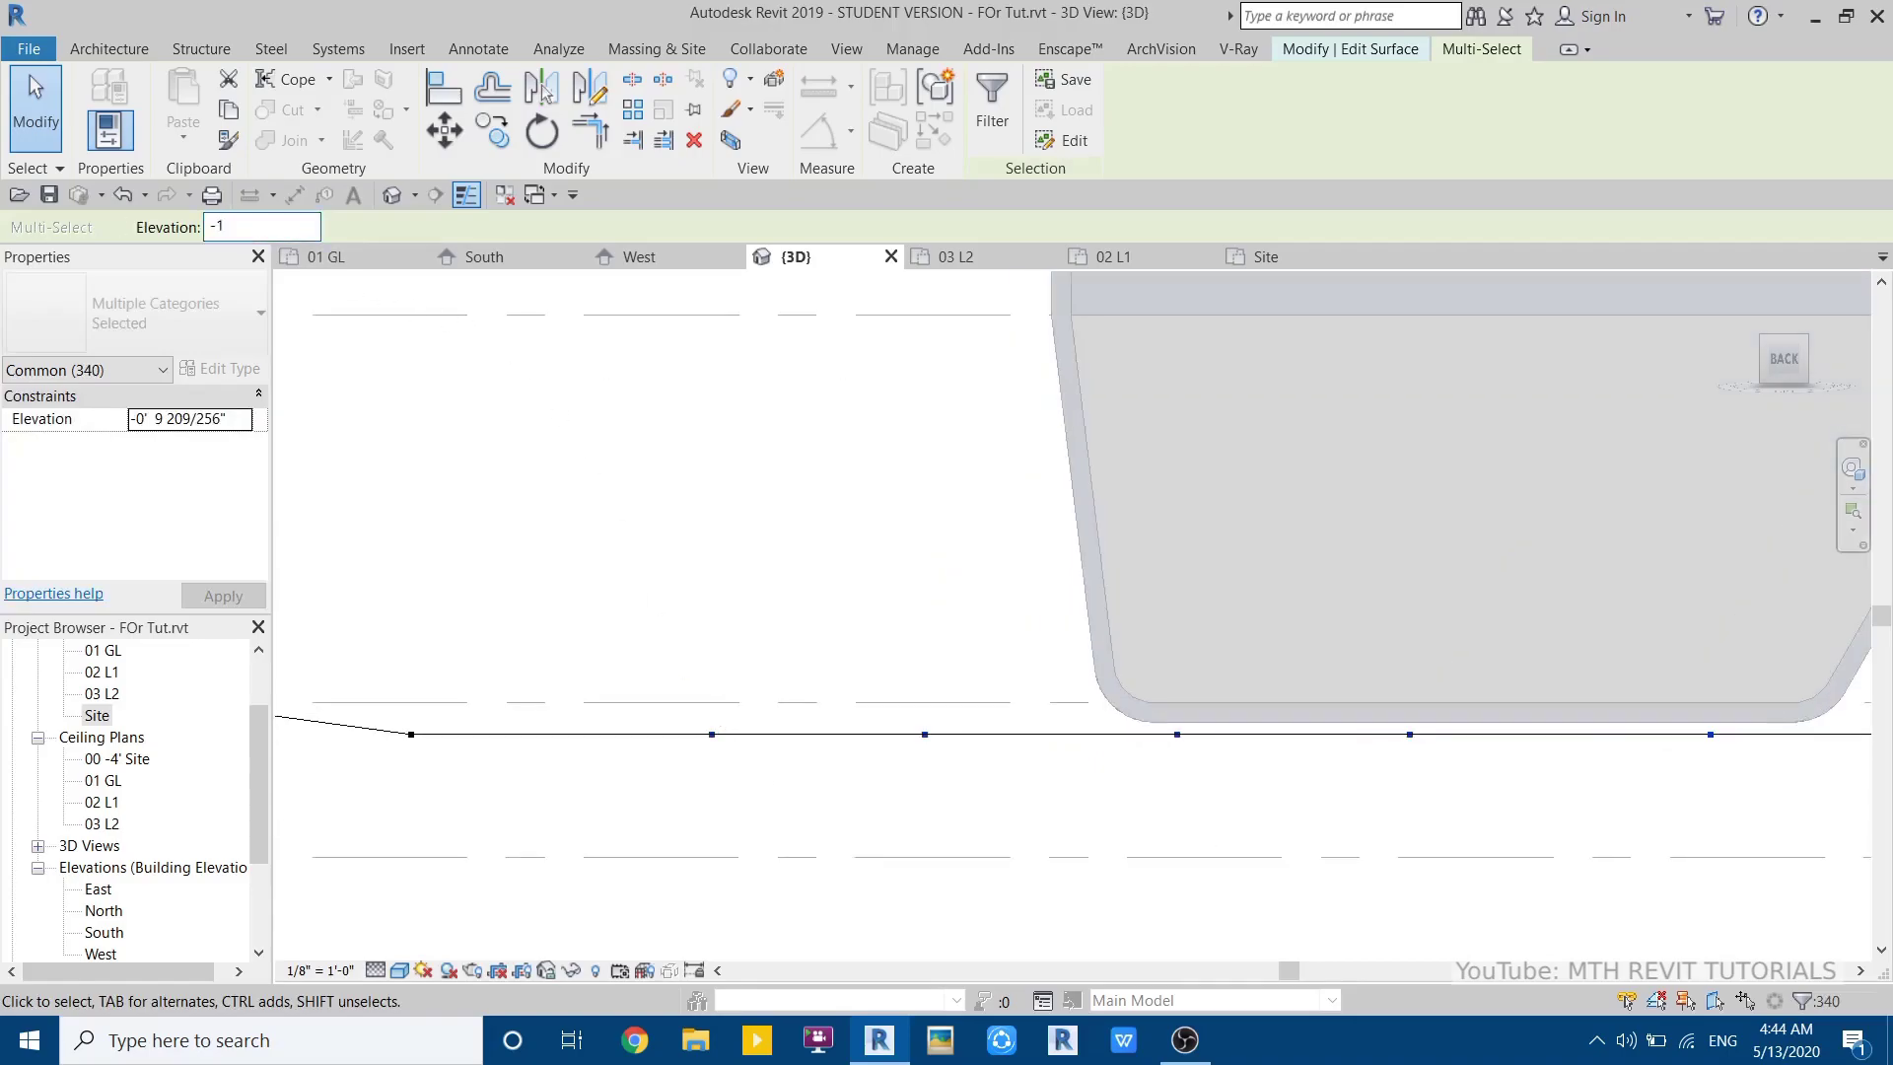
pyautogui.press('Return')
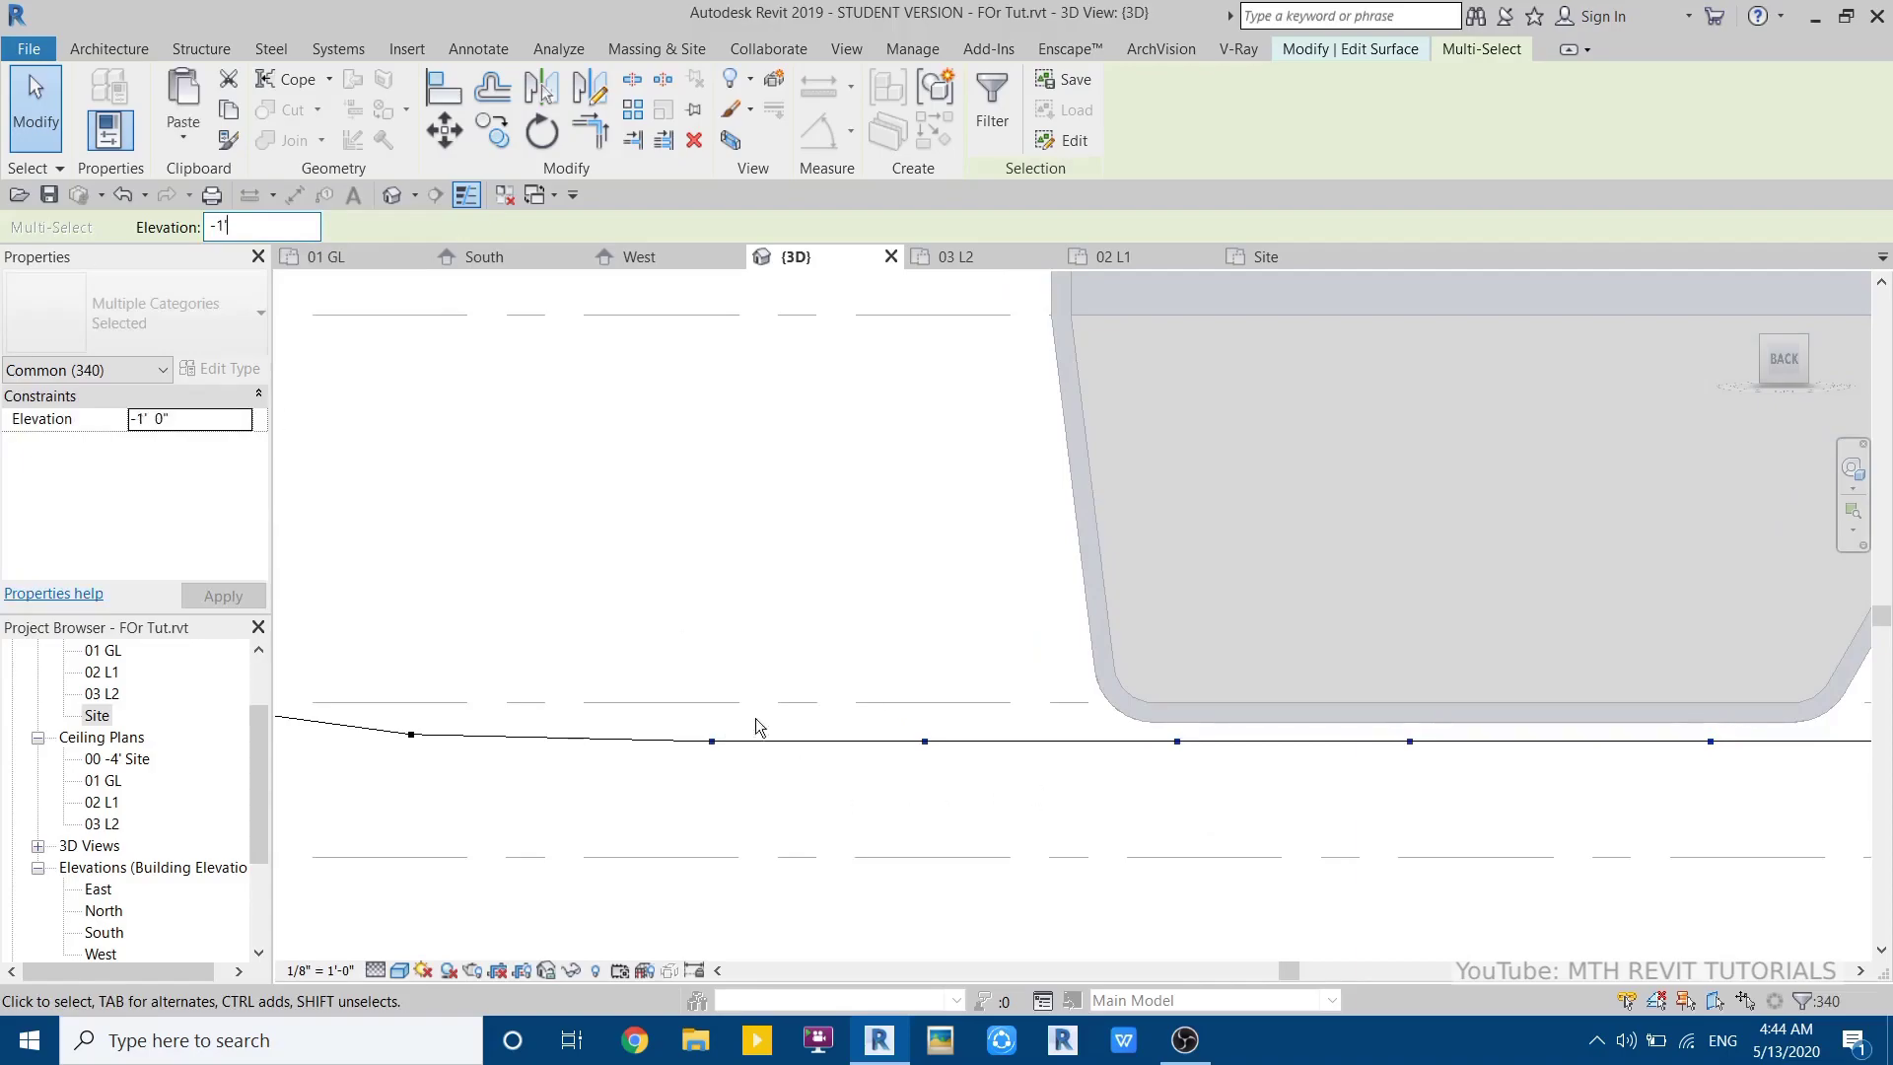
pyautogui.scroll(-2, 767, 678)
pyautogui.keyDown('shift'); pyautogui.moveTo(769, 672); pyautogui.dragTo(707, 745); pyautogui.keyUp('shift')
pyautogui.scroll(2, 976, 696)
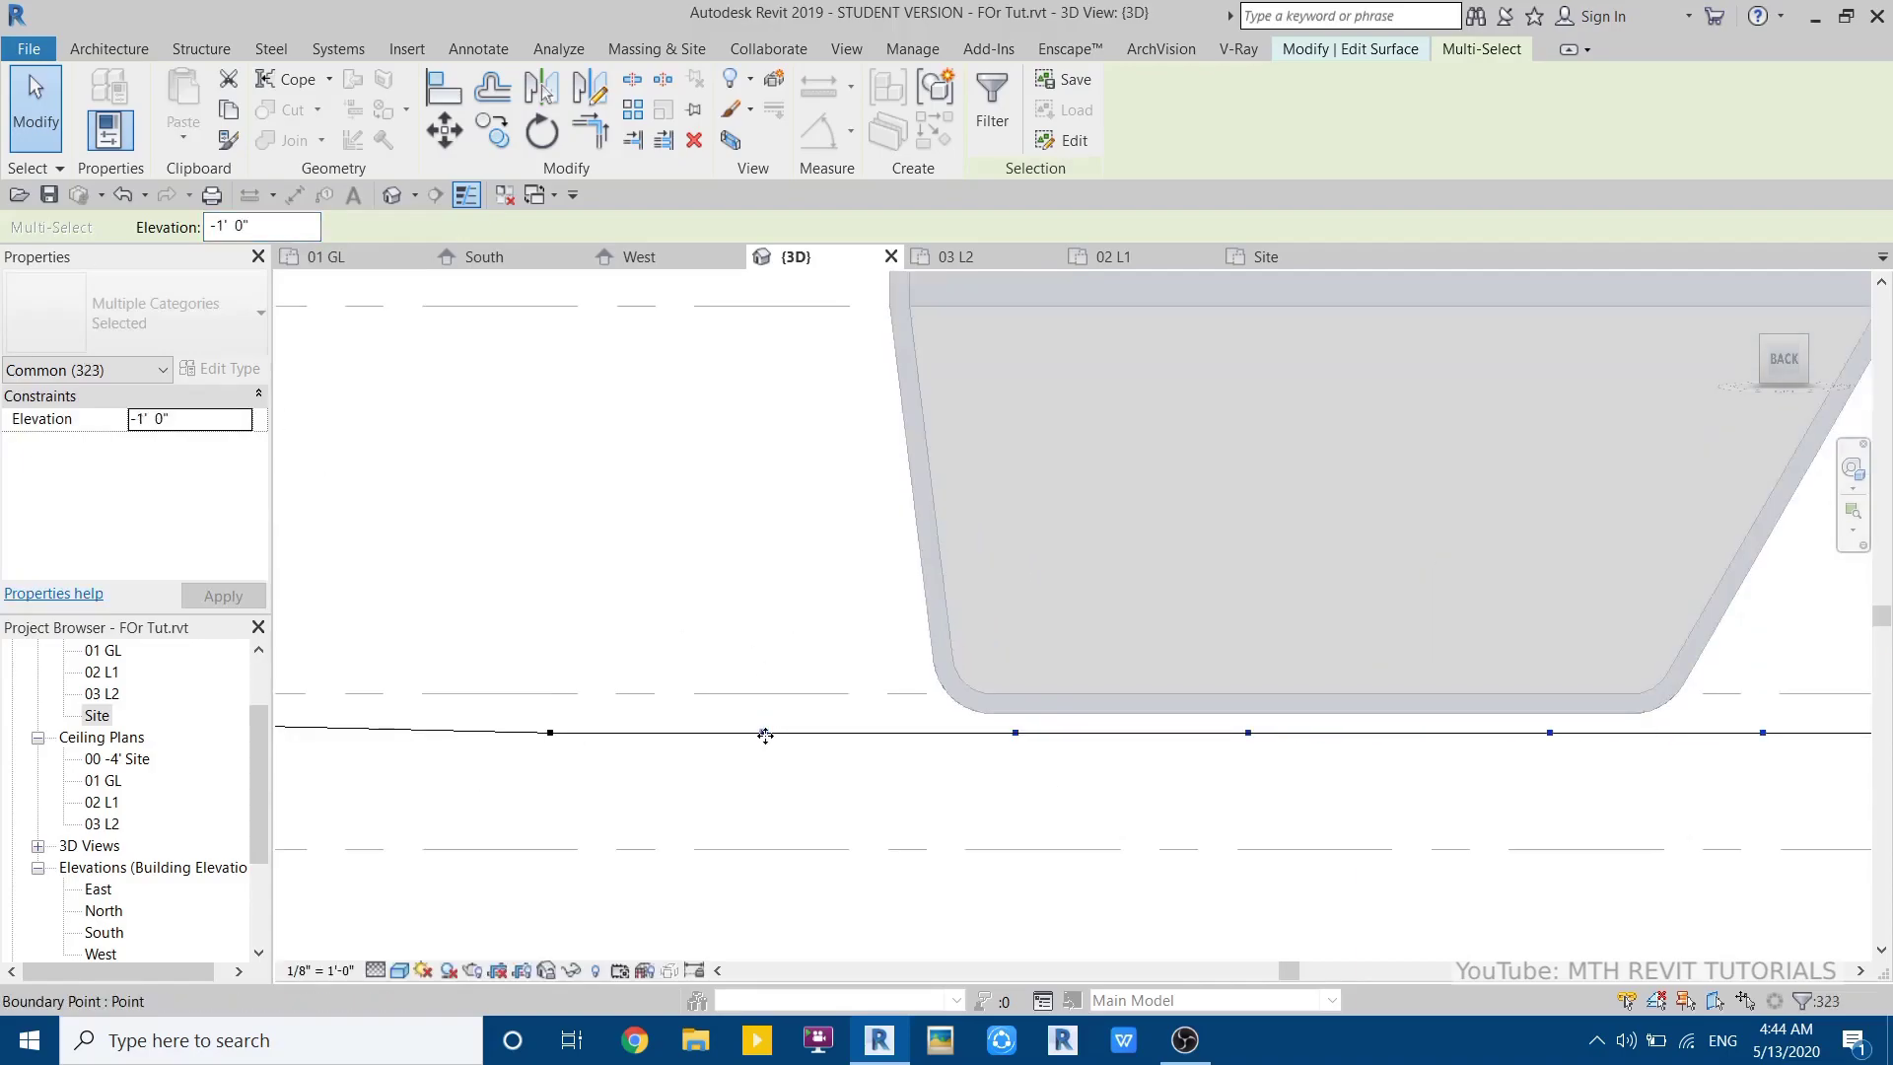
pyautogui.moveTo(763, 734); pyautogui.dragTo(760, 775)
# - Remove the next column from the selection and lower the remaining surface points to about -3' 2"
pyautogui.moveTo(942, 808); pyautogui.dragTo(704, 822, button='middle')
pyautogui.keyDown('shift'); pyautogui.moveTo(454, 679); pyautogui.dragTo(498, 733); pyautogui.keyUp('shift')
pyautogui.keyDown('shift'); pyautogui.moveTo(558, 840); pyautogui.dragTo(558, 838); pyautogui.keyUp('shift')
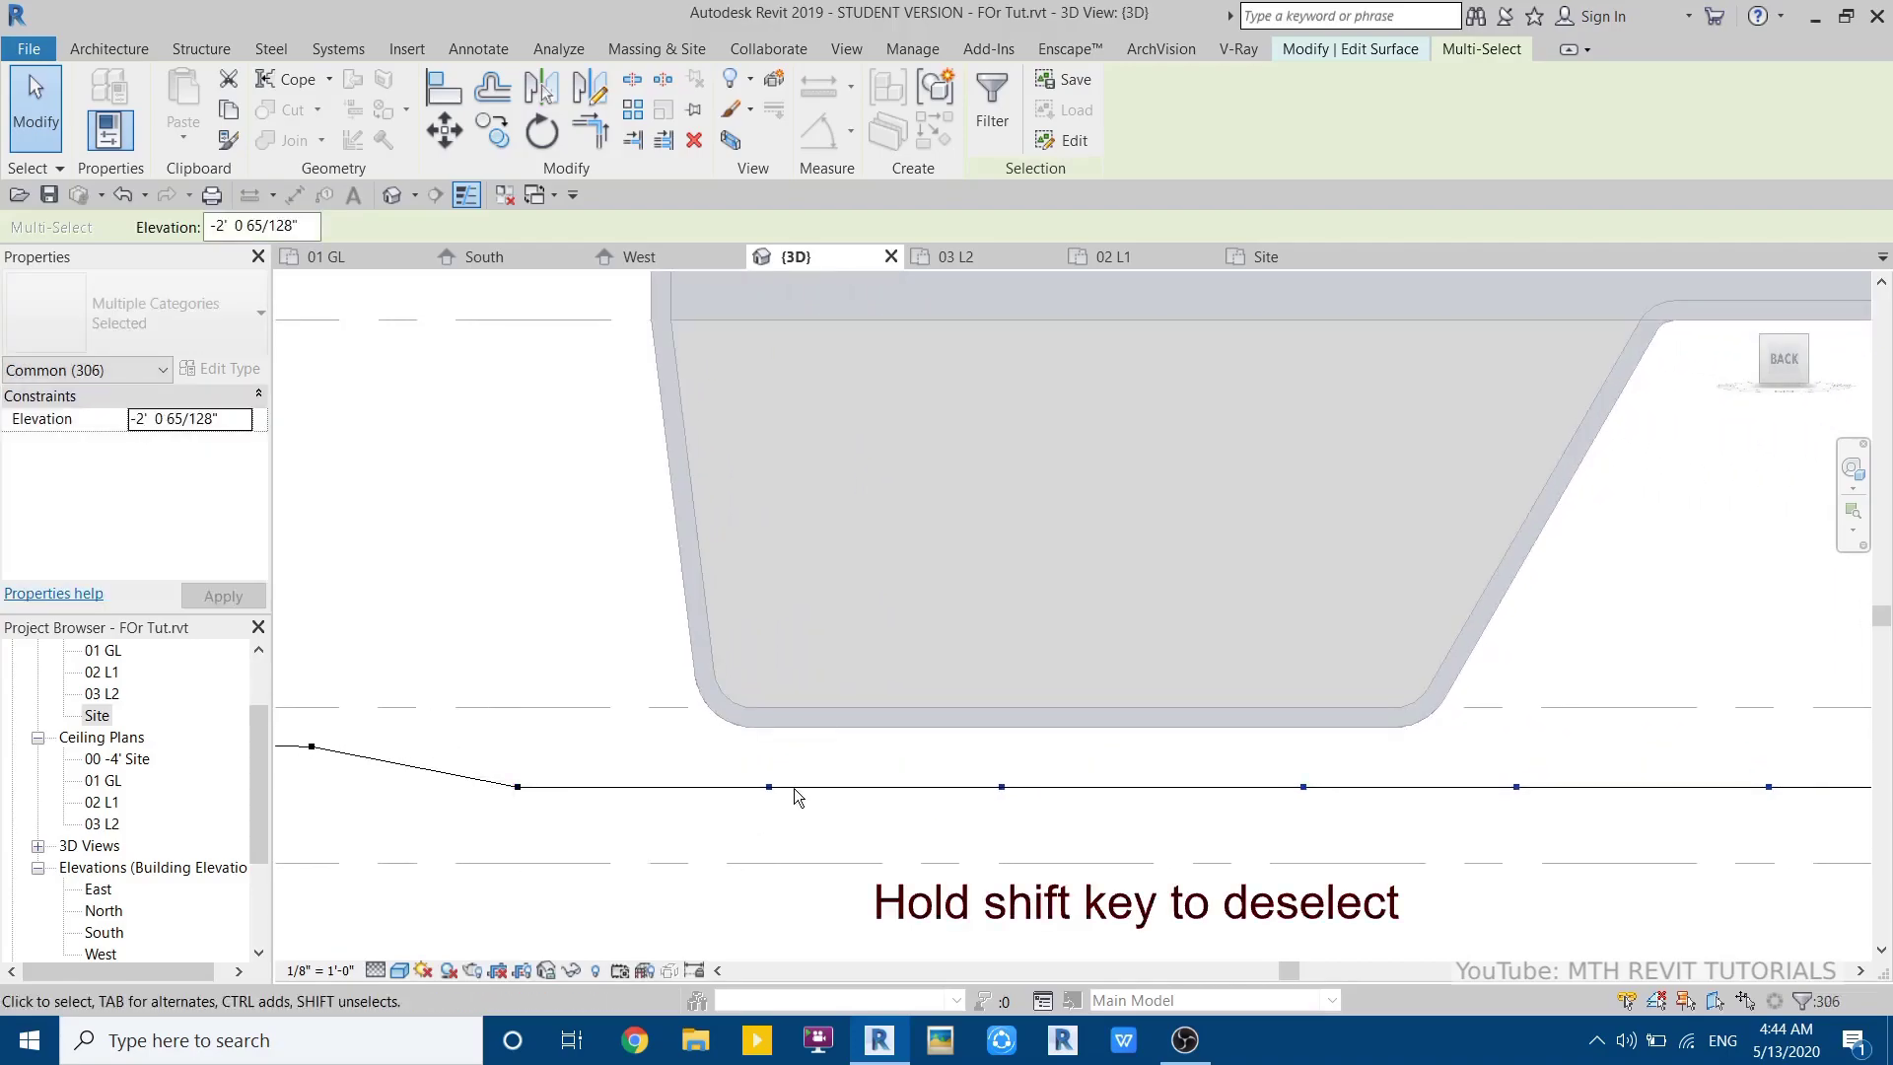
pyautogui.moveTo(772, 787); pyautogui.dragTo(766, 831)
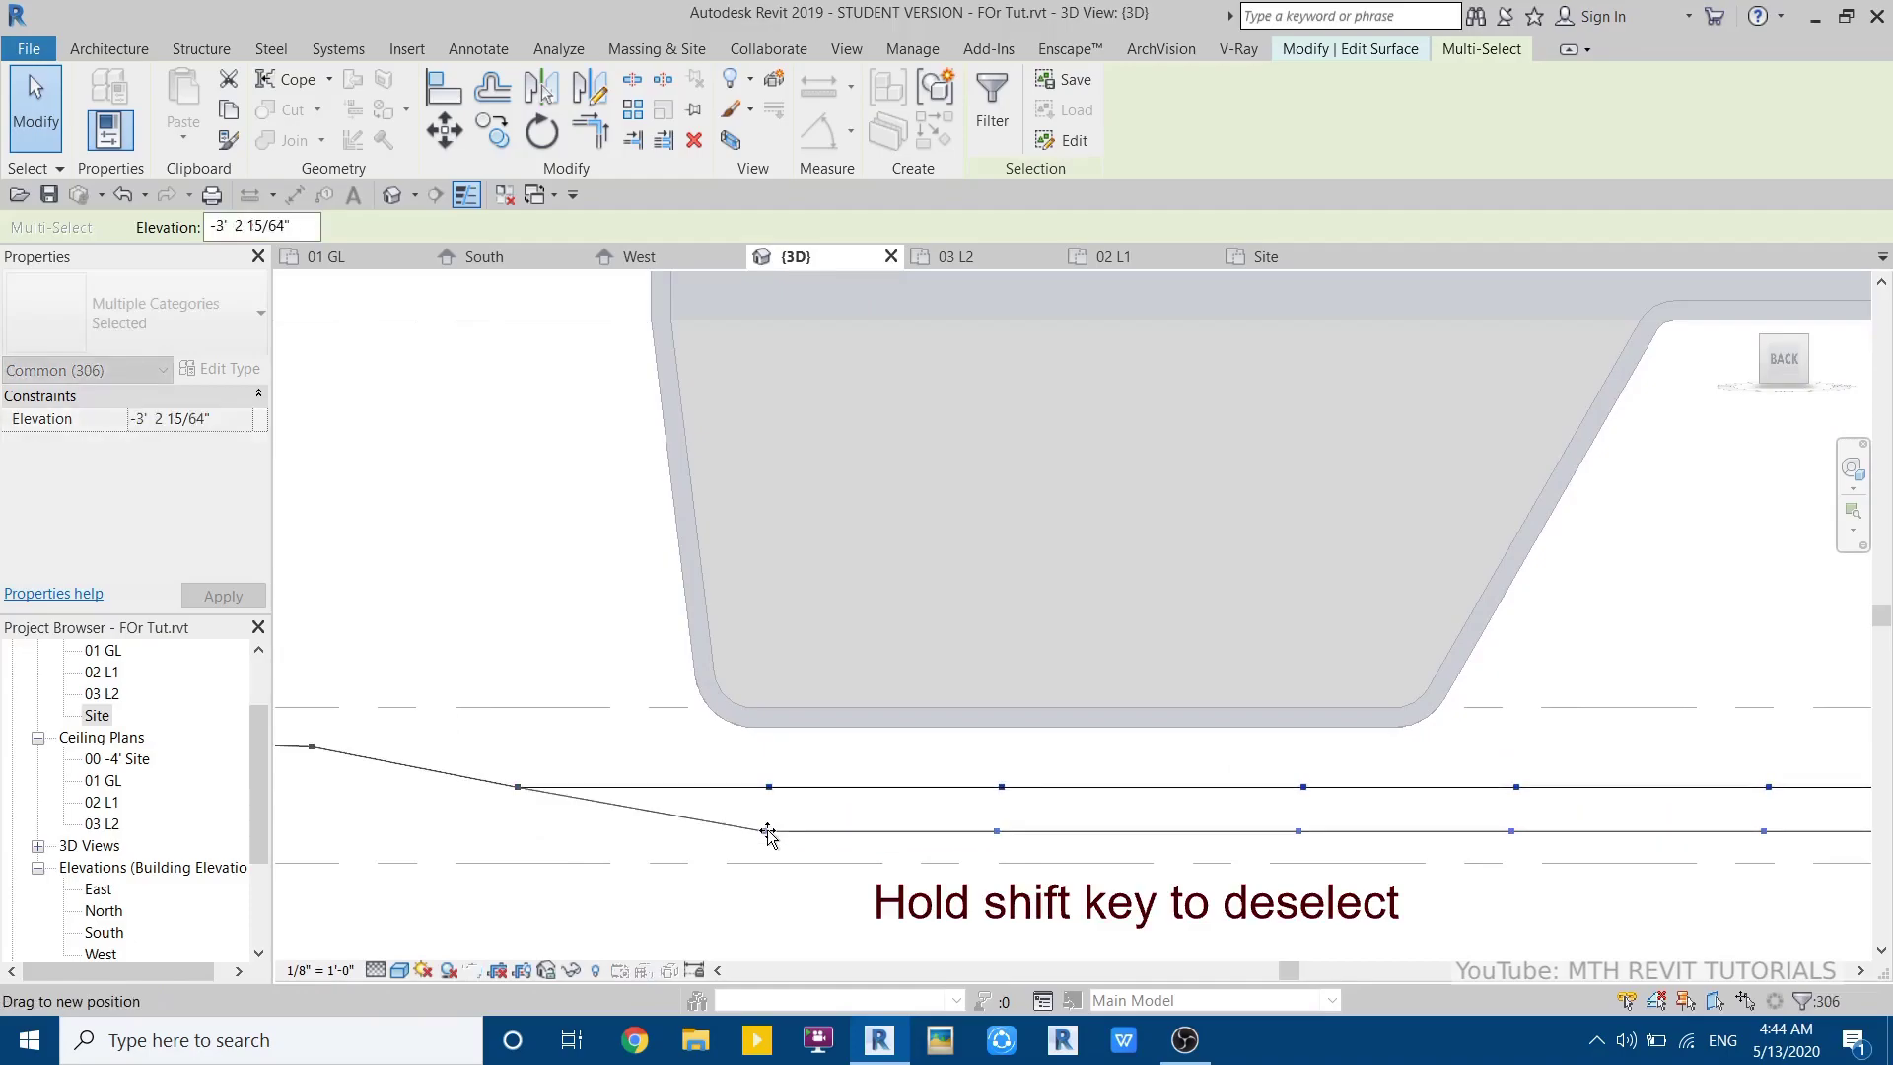
# - Deselect one more column beneath the building and raise the remaining surface points to about -2' 8"
pyautogui.scroll(-3, 727, 816)
pyautogui.moveTo(1064, 821); pyautogui.dragTo(968, 807, button='middle')
pyautogui.scroll(3, 688, 801)
pyautogui.keyDown('shift'); pyautogui.moveTo(510, 721); pyautogui.dragTo(666, 881); pyautogui.keyUp('shift')
pyautogui.moveTo(861, 778); pyautogui.dragTo(743, 786, button='middle')
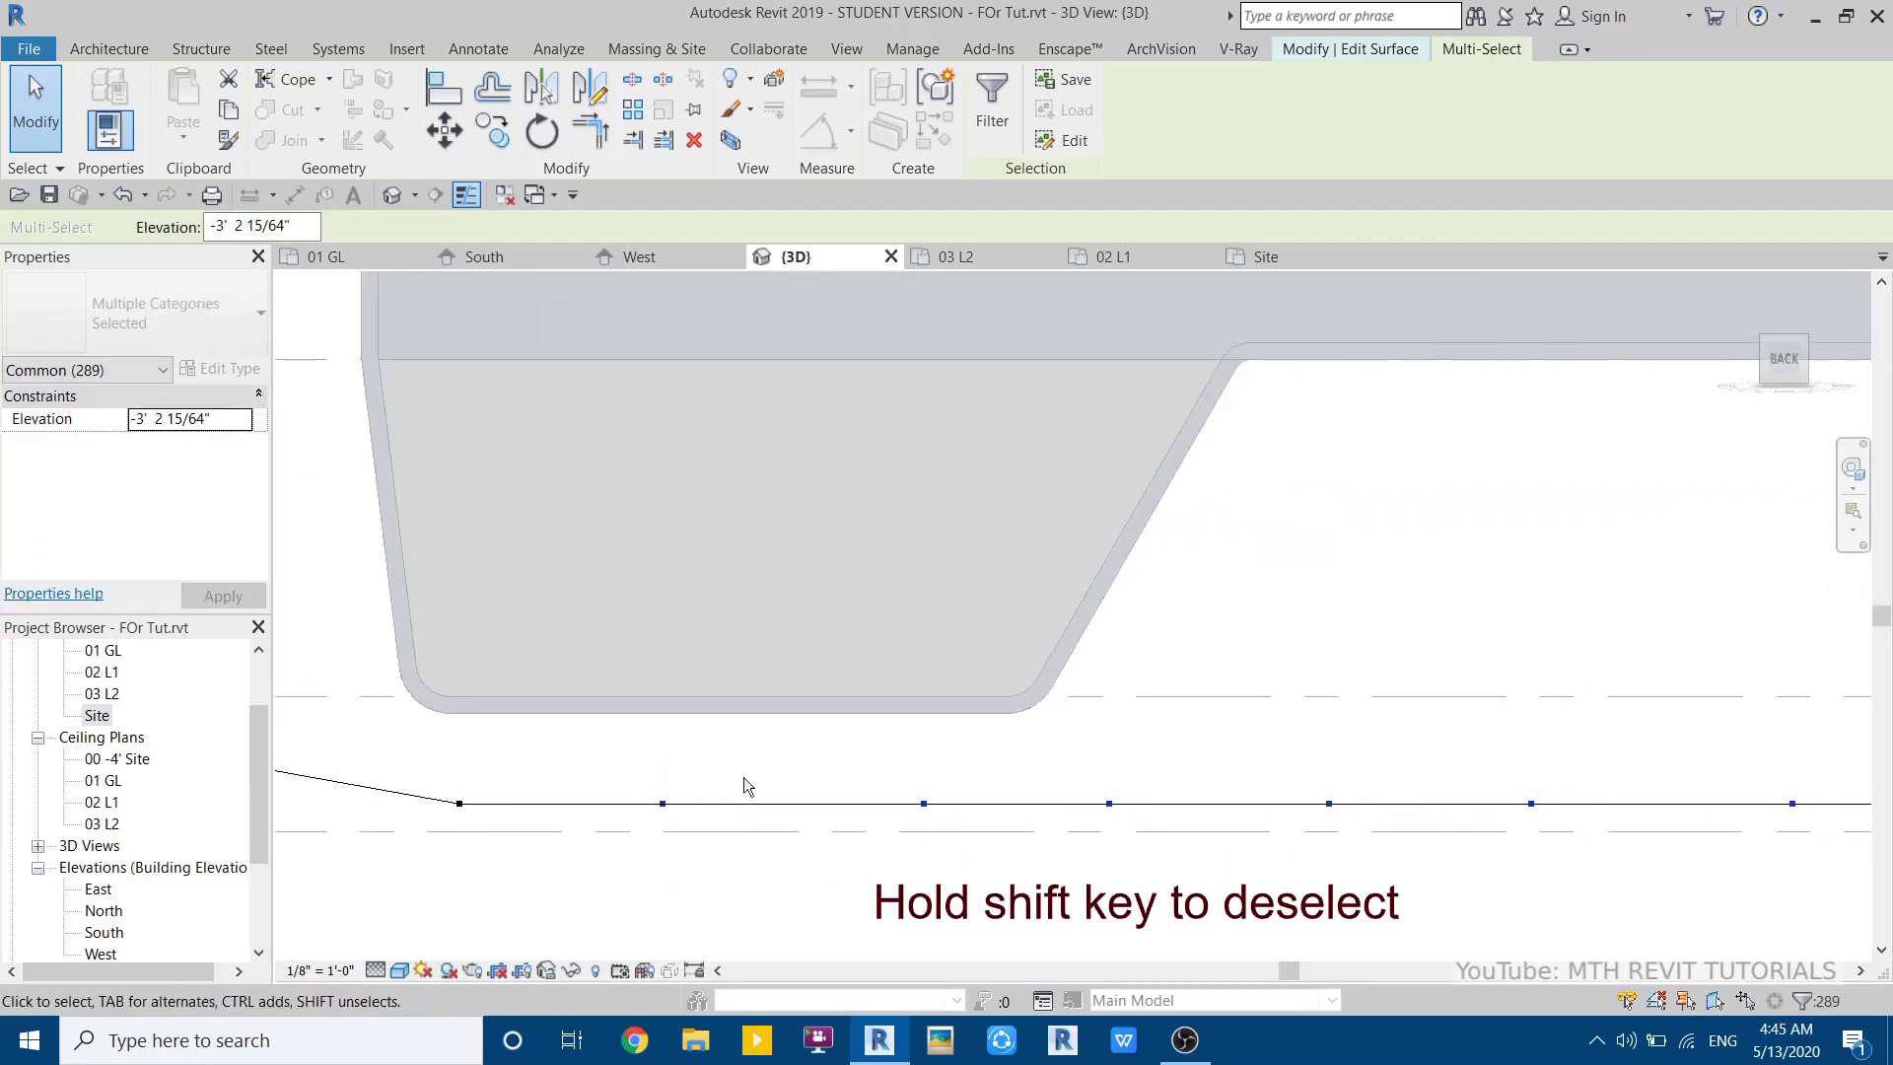
pyautogui.scroll(2, 660, 803)
pyautogui.moveTo(662, 764); pyautogui.dragTo(662, 764)
pyautogui.moveTo(808, 784)
pyautogui.mouseDown(button='middle')
pyautogui.moveTo(845, 782)
pyautogui.moveTo(824, 794)
pyautogui.mouseUp(button='middle')
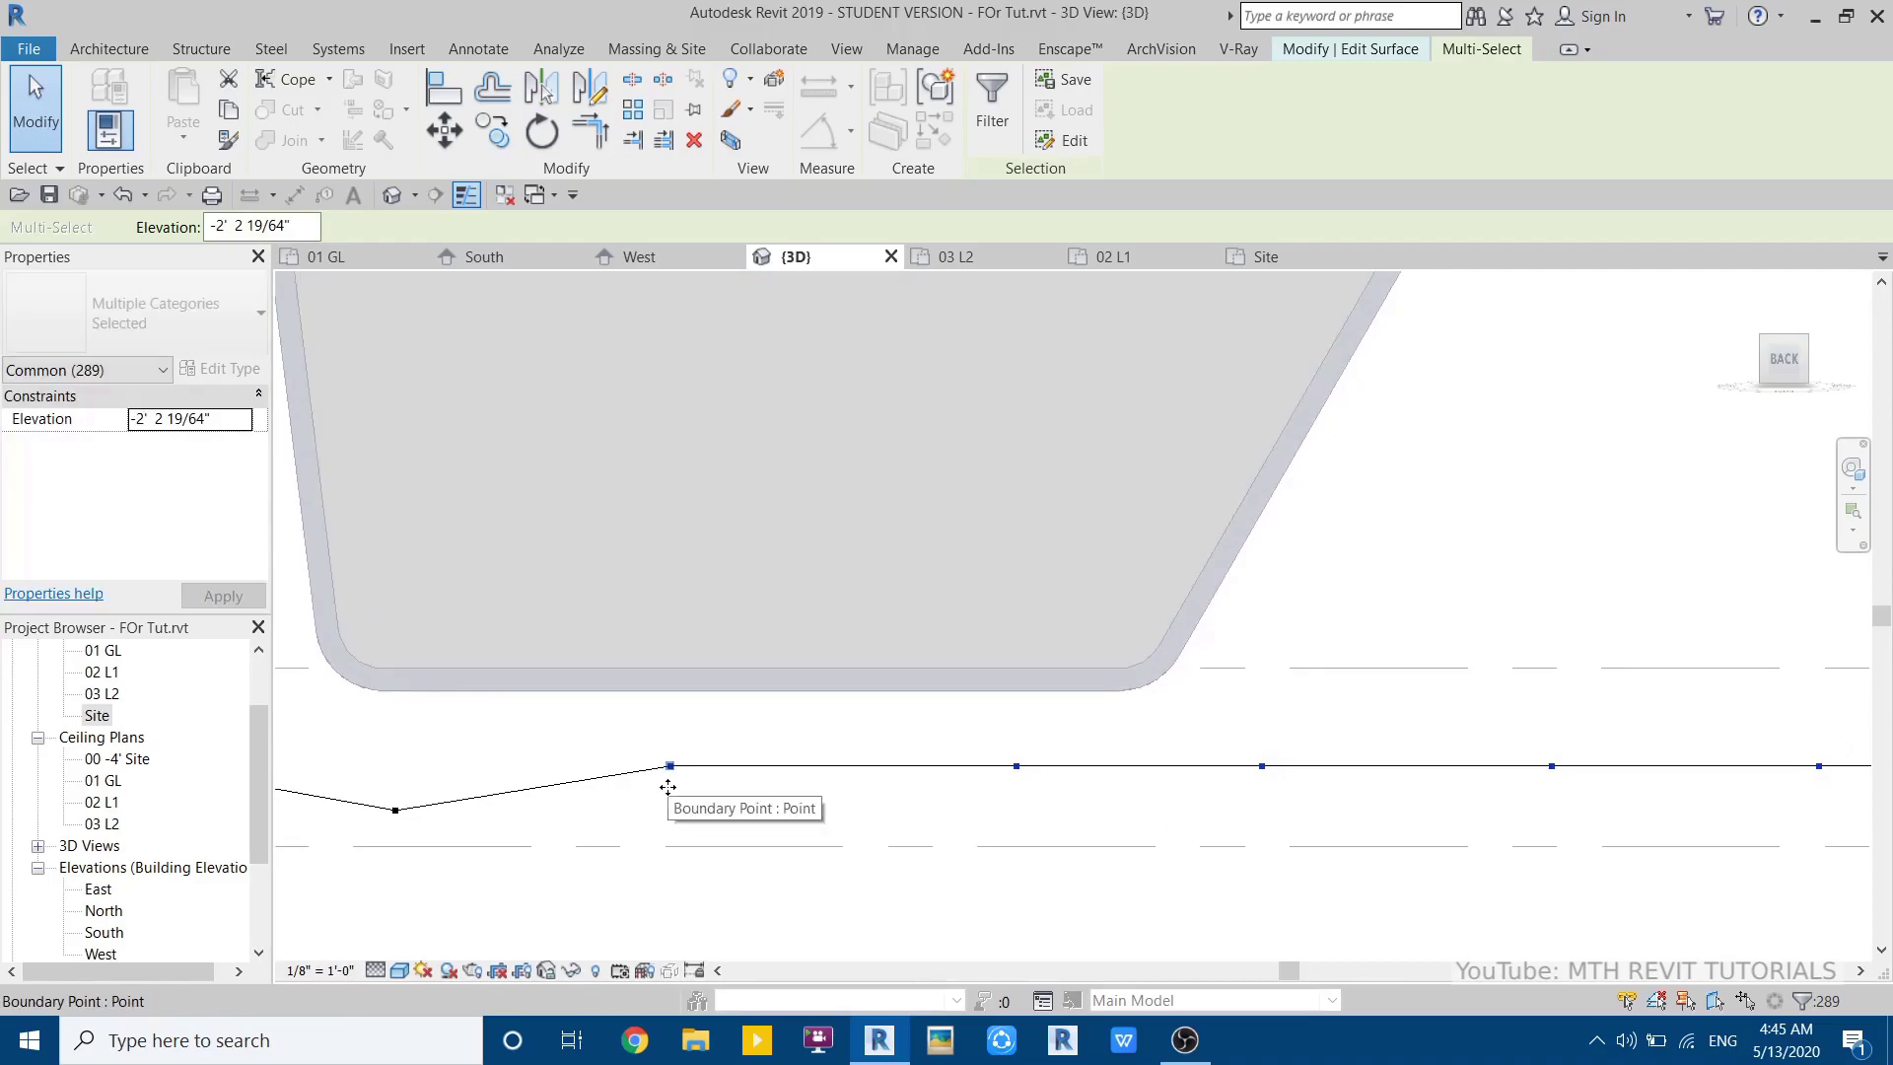
pyautogui.moveTo(670, 767); pyautogui.dragTo(674, 787)
# - Deselect another column and raise the remaining surface points to about -1' 10"
pyautogui.moveTo(613, 673); pyautogui.dragTo(734, 873)
pyautogui.moveTo(989, 802); pyautogui.dragTo(741, 807, button='middle')
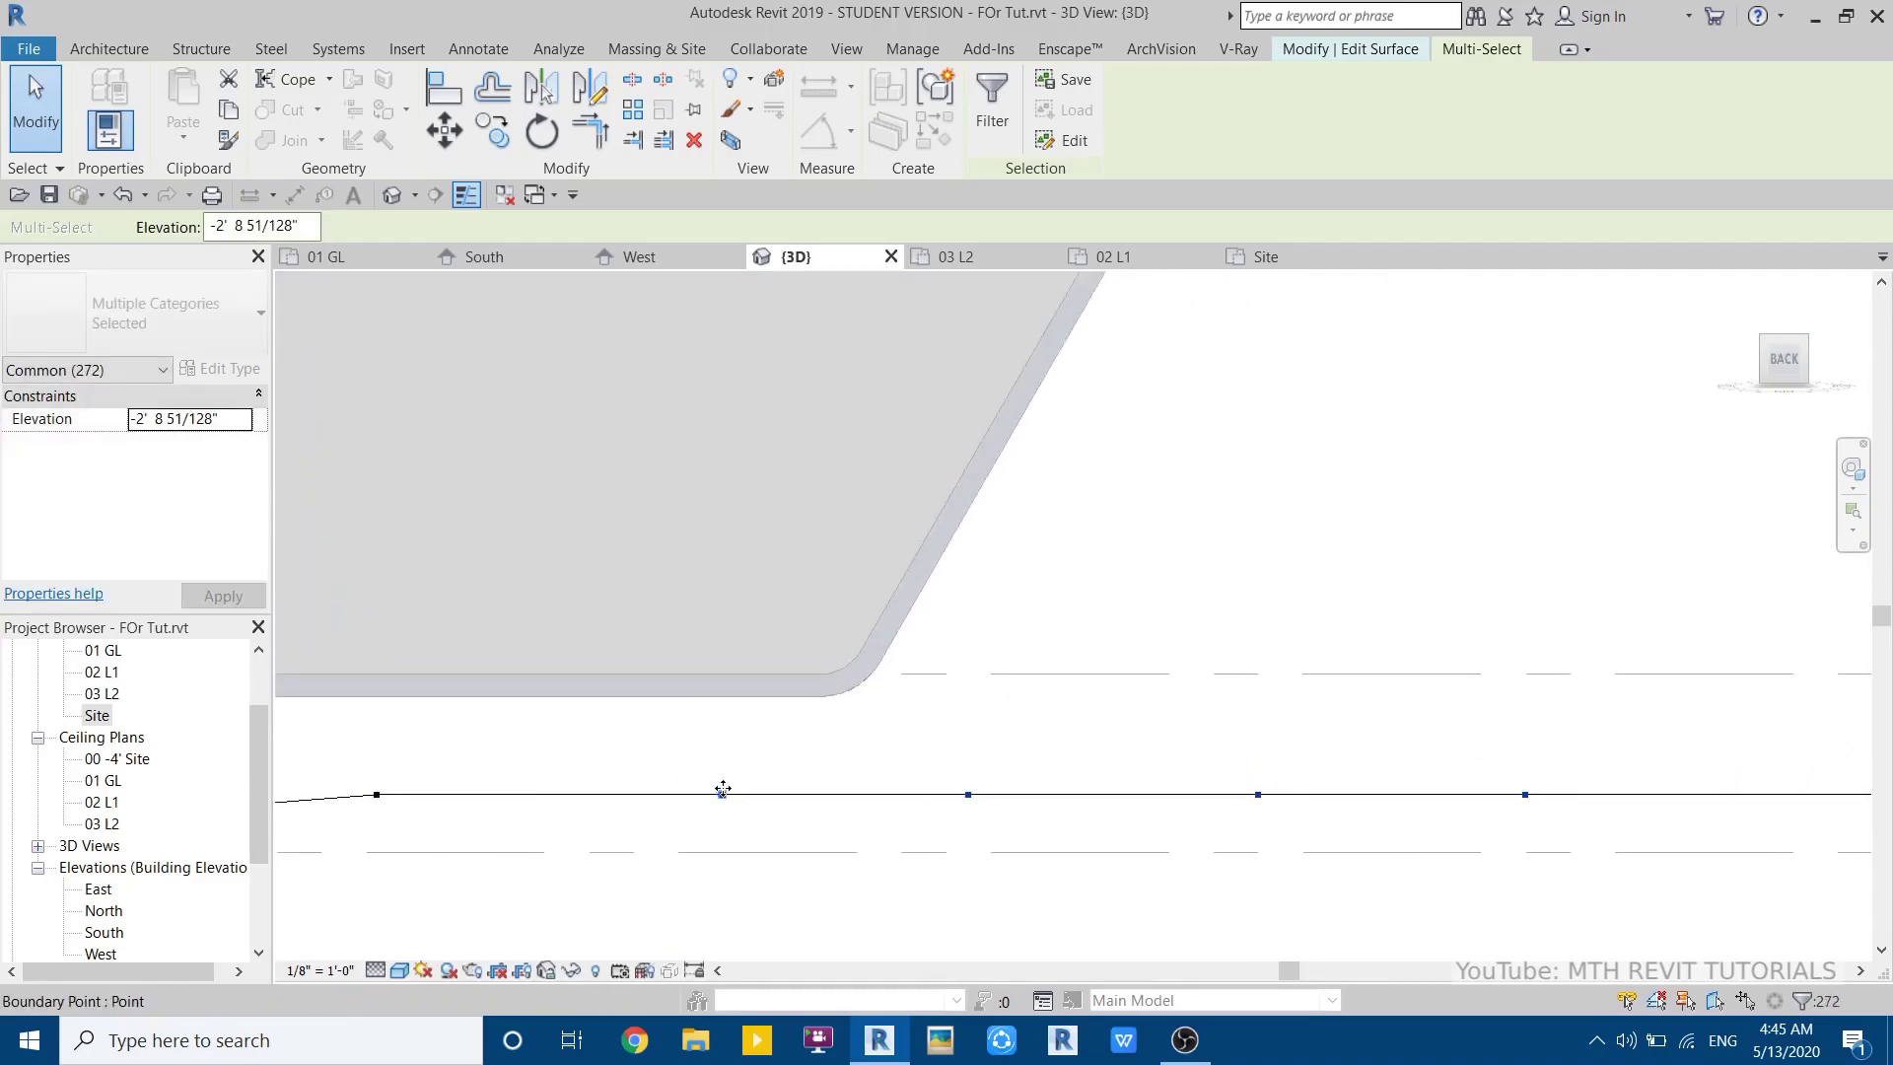
pyautogui.moveTo(727, 754); pyautogui.dragTo(730, 753)
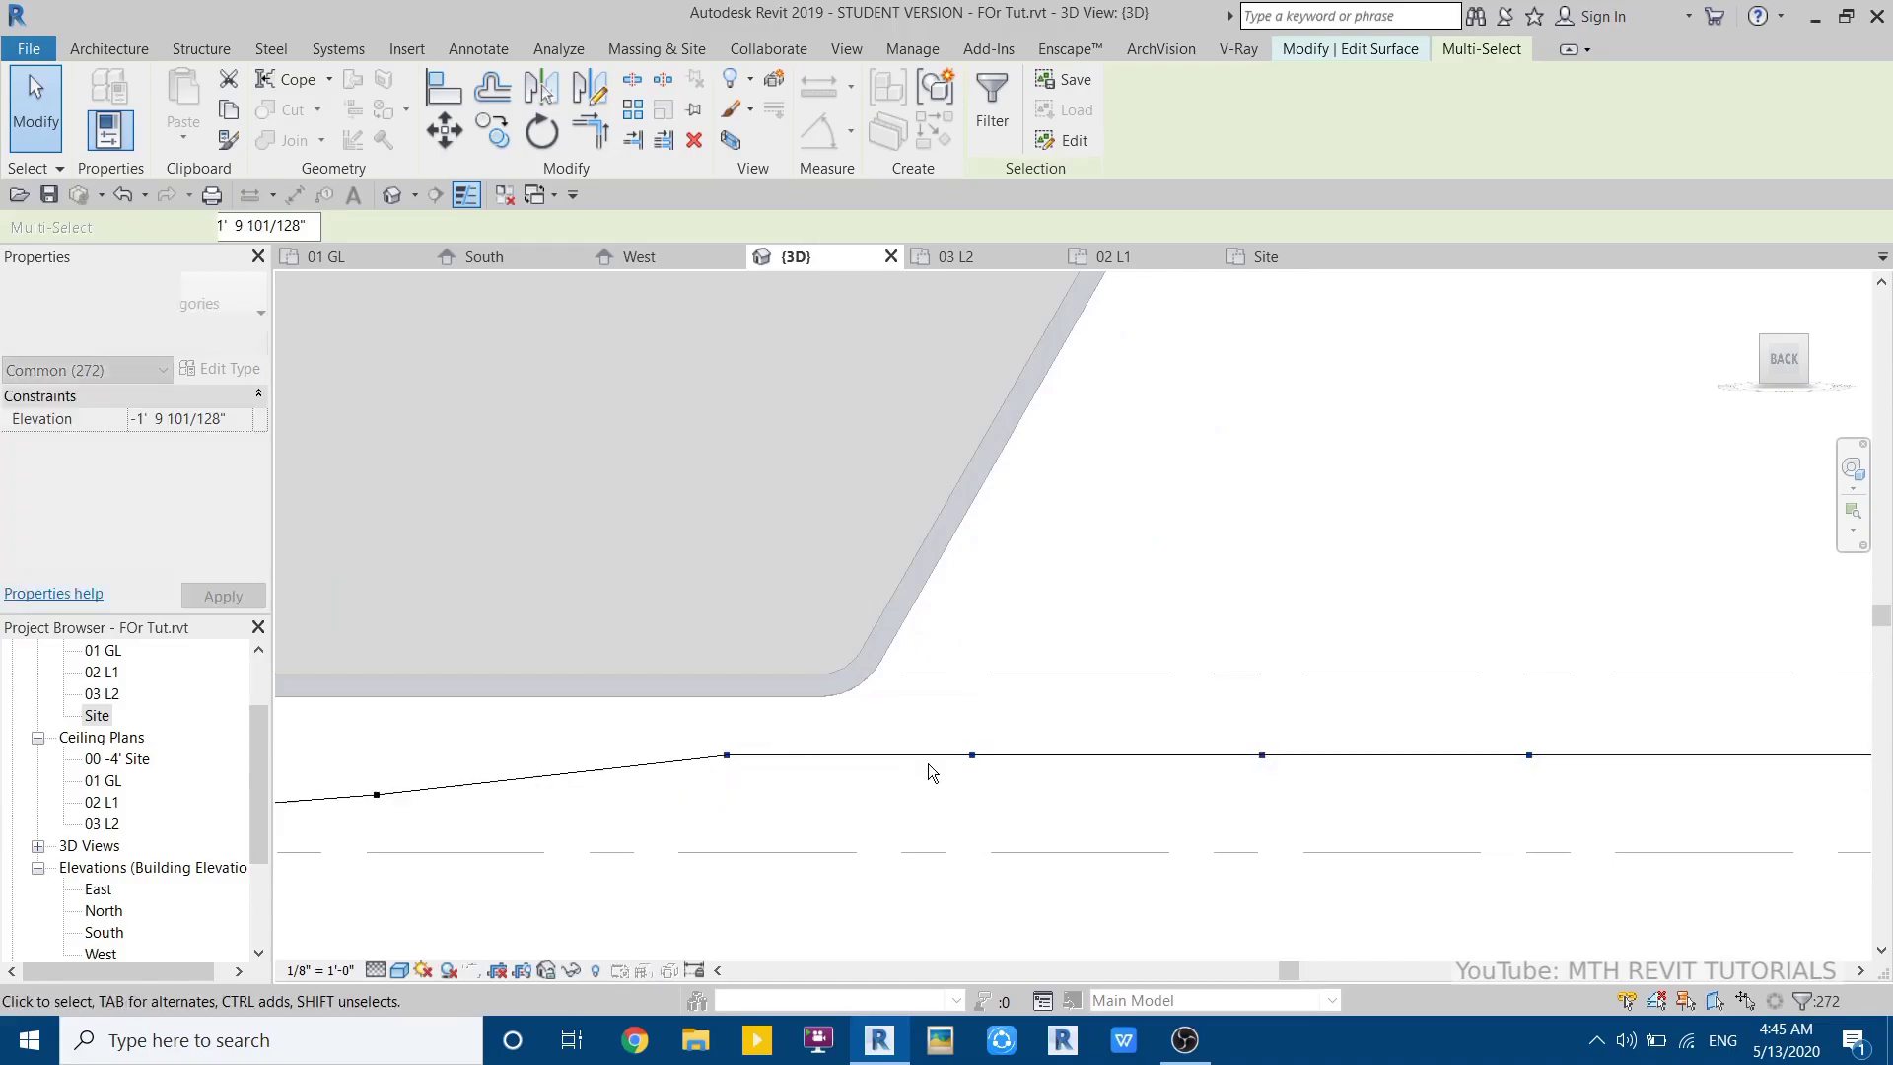
# - Deselect the next two columns in turn, lowering the remaining points after each, down to about -3' 5"
pyautogui.moveTo(929, 773); pyautogui.dragTo(773, 773, button='middle')
pyautogui.moveTo(465, 620); pyautogui.dragTo(650, 861)
pyautogui.moveTo(810, 762); pyautogui.dragTo(806, 794)
pyautogui.keyDown('shift'); pyautogui.moveTo(803, 701); pyautogui.dragTo(962, 949); pyautogui.keyUp('shift')
pyautogui.moveTo(1100, 794); pyautogui.dragTo(1110, 834)
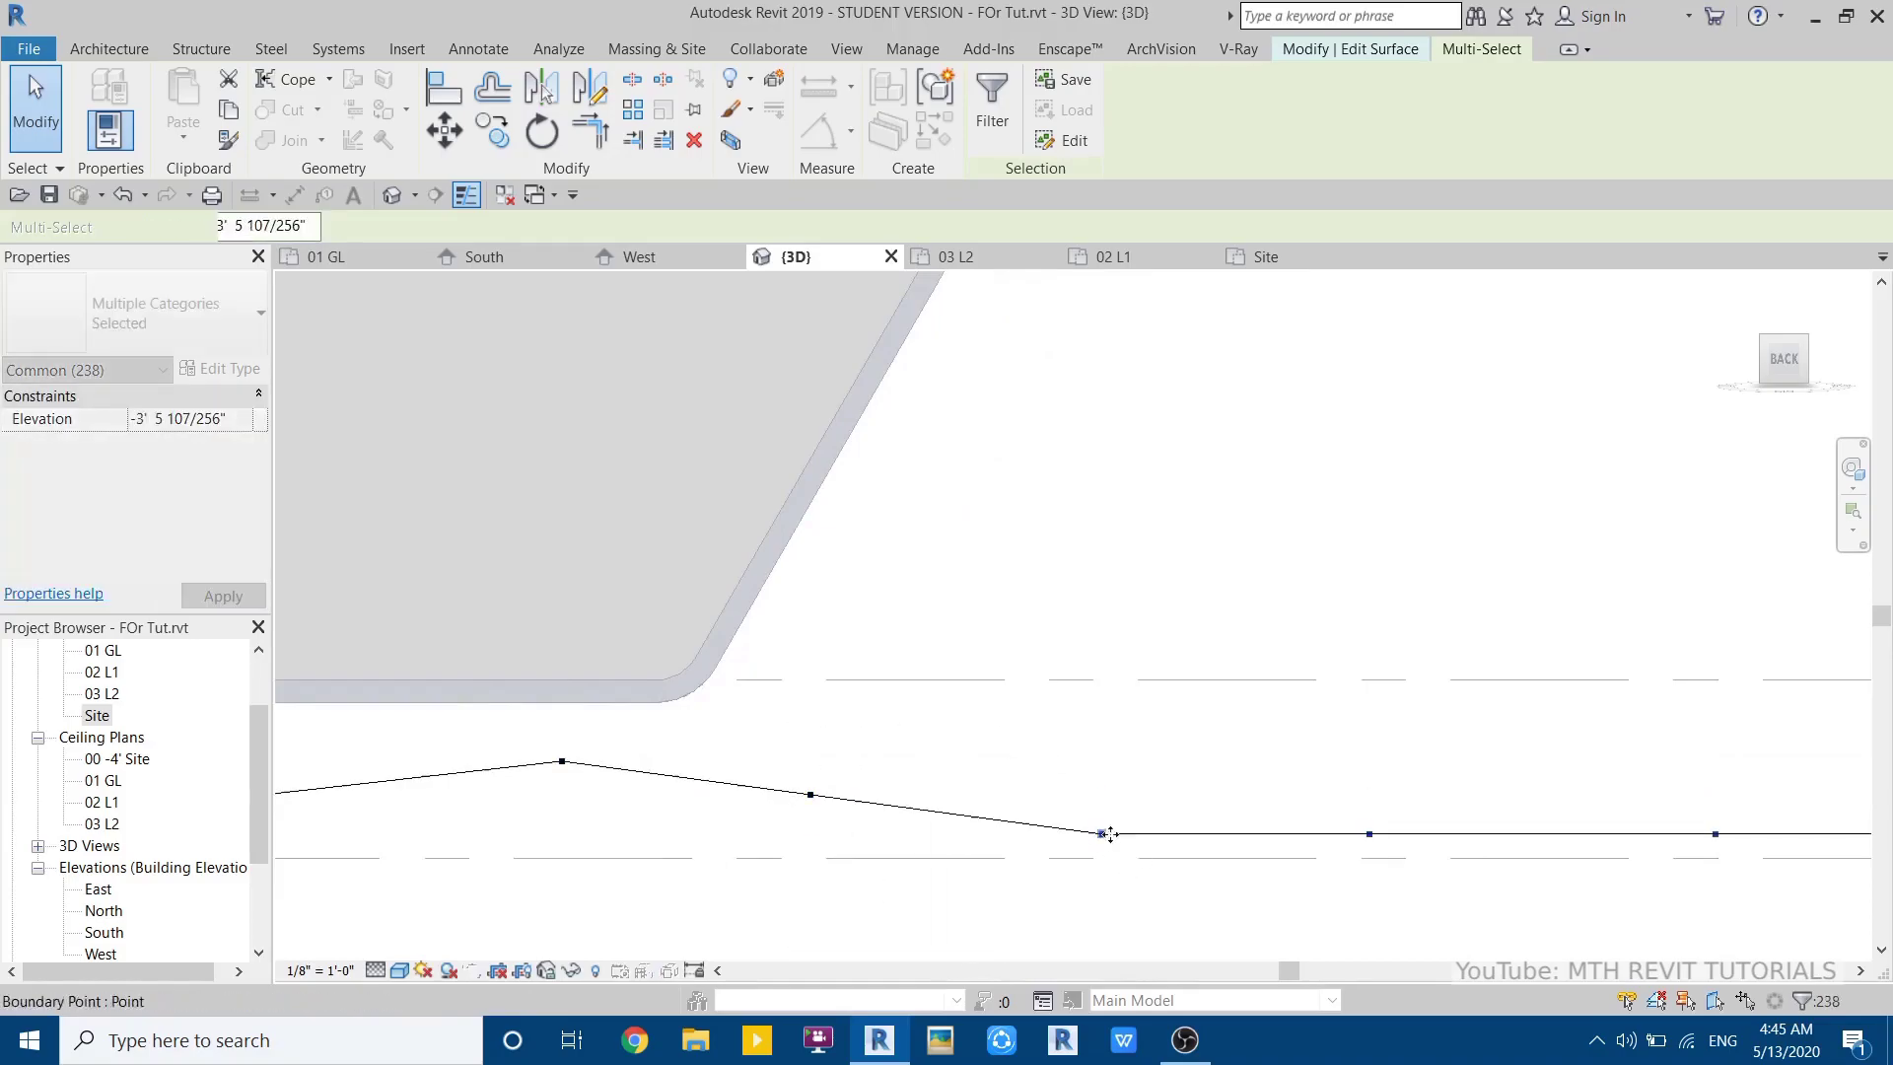
pyautogui.moveTo(1296, 868); pyautogui.dragTo(857, 865, button='middle')
pyautogui.keyDown('shift'); pyautogui.moveTo(828, 743); pyautogui.dragTo(962, 855); pyautogui.keyUp('shift')
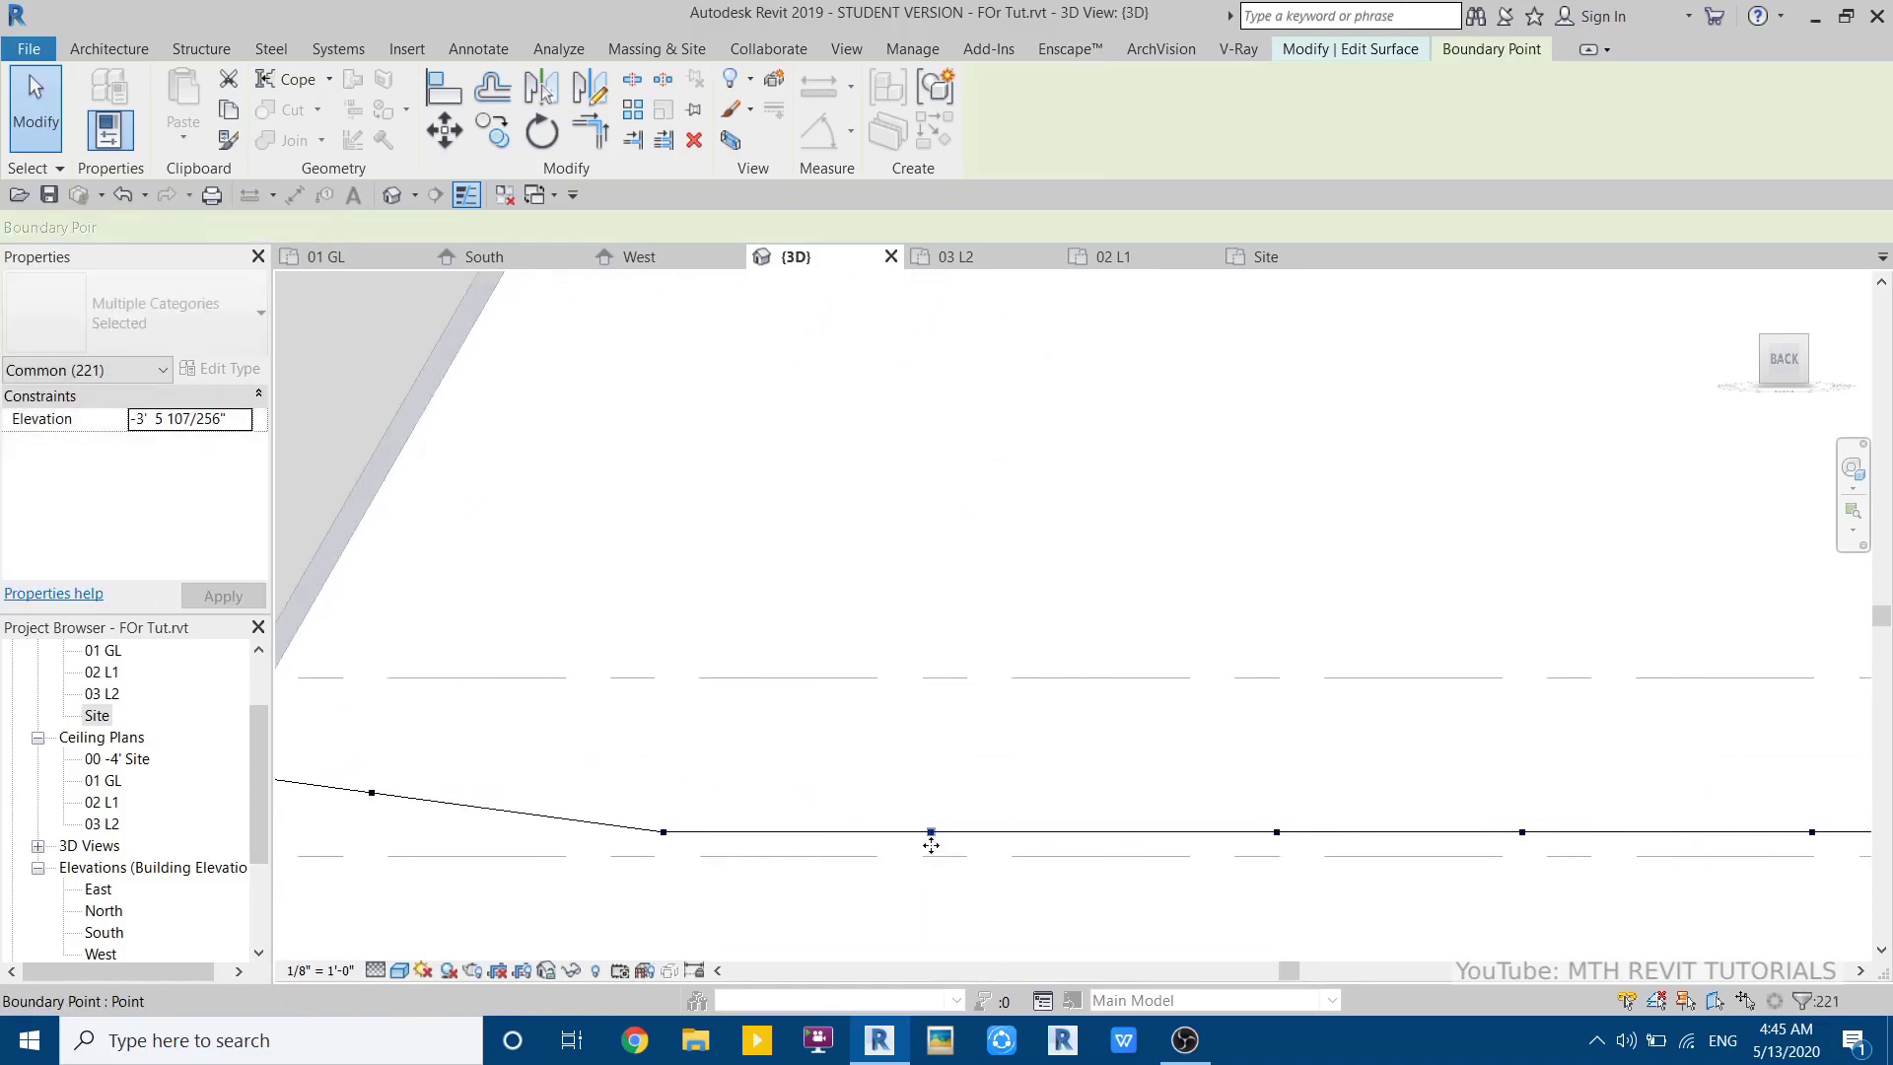
pyautogui.click(931, 843)
pyautogui.moveTo(934, 860)
pyautogui.mouseDown()
pyautogui.moveTo(933, 876)
pyautogui.moveTo(926, 855)
pyautogui.mouseUp()
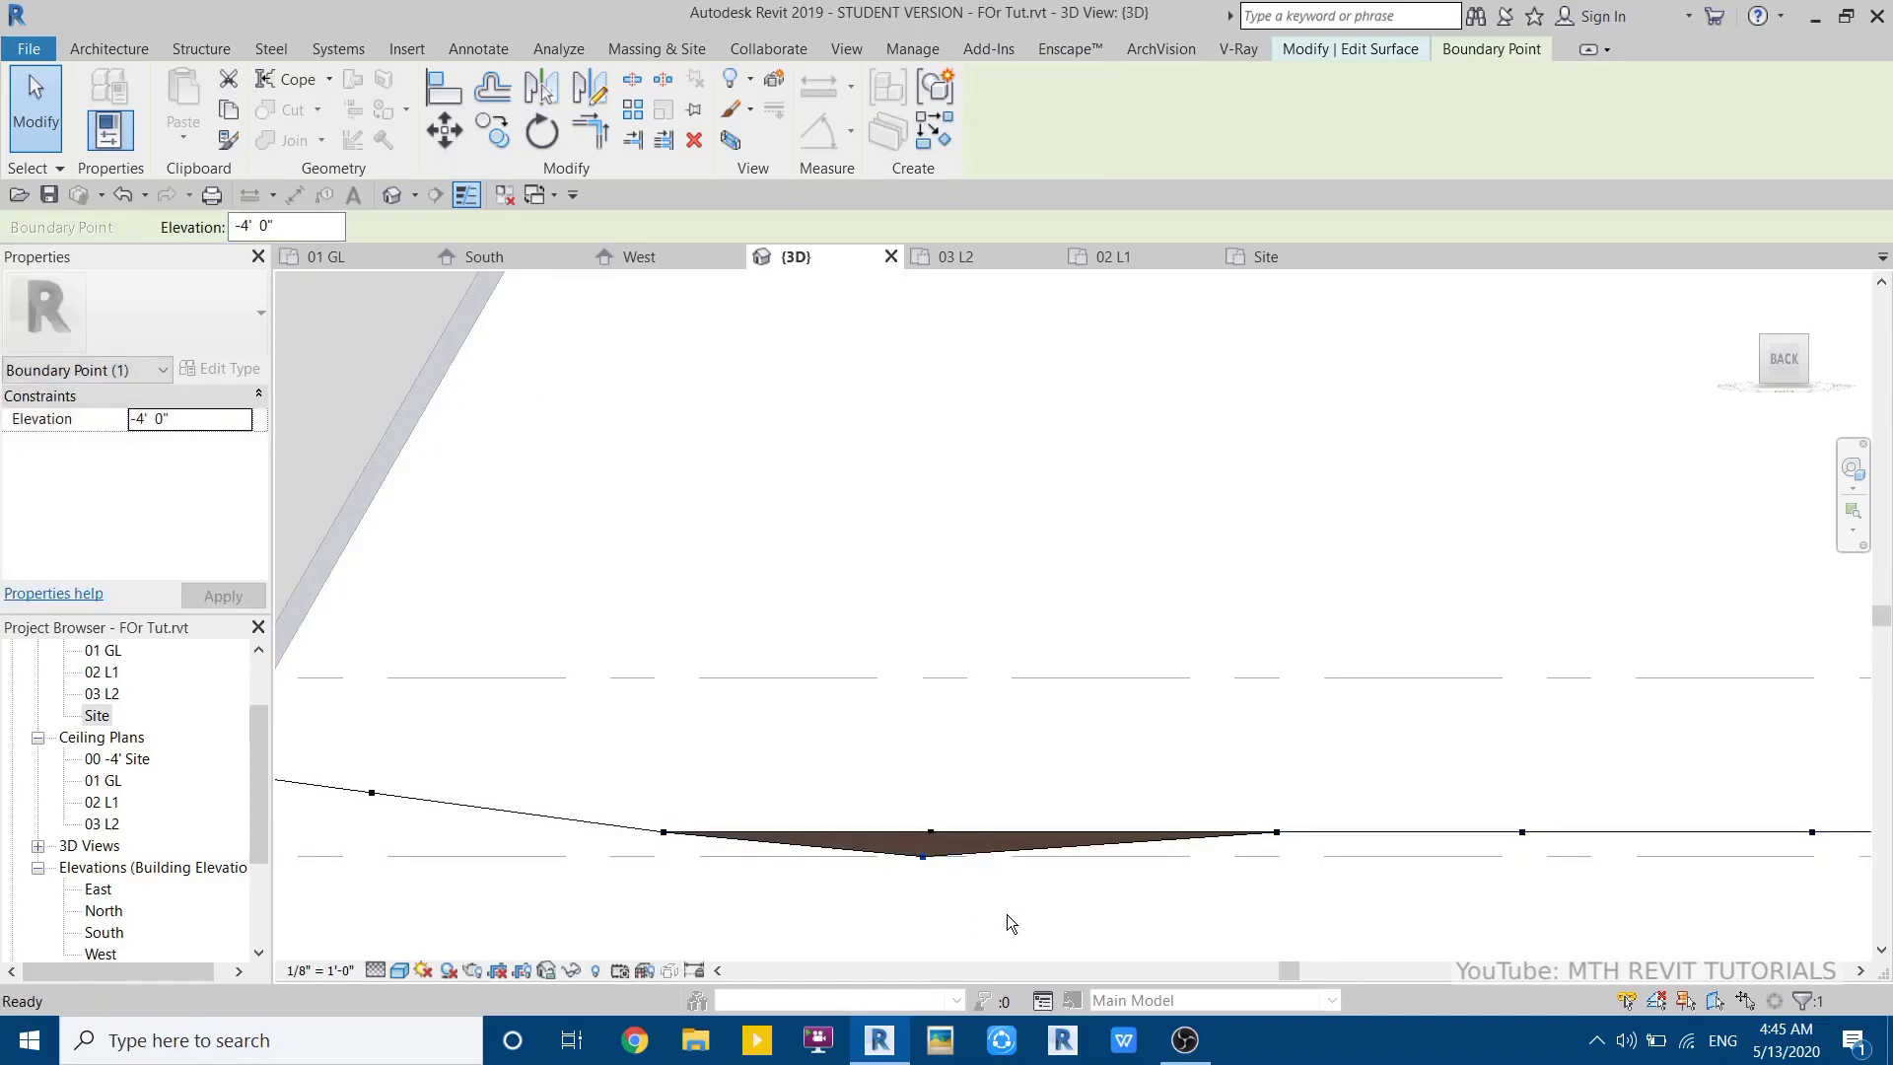
pyautogui.hotkey('ctrl', 'z')
# - Select all point columns west of the last shaped column and lower them slightly
pyautogui.scroll(-6, 779, 586)
pyautogui.moveTo(778, 583); pyautogui.dragTo(1631, 873)
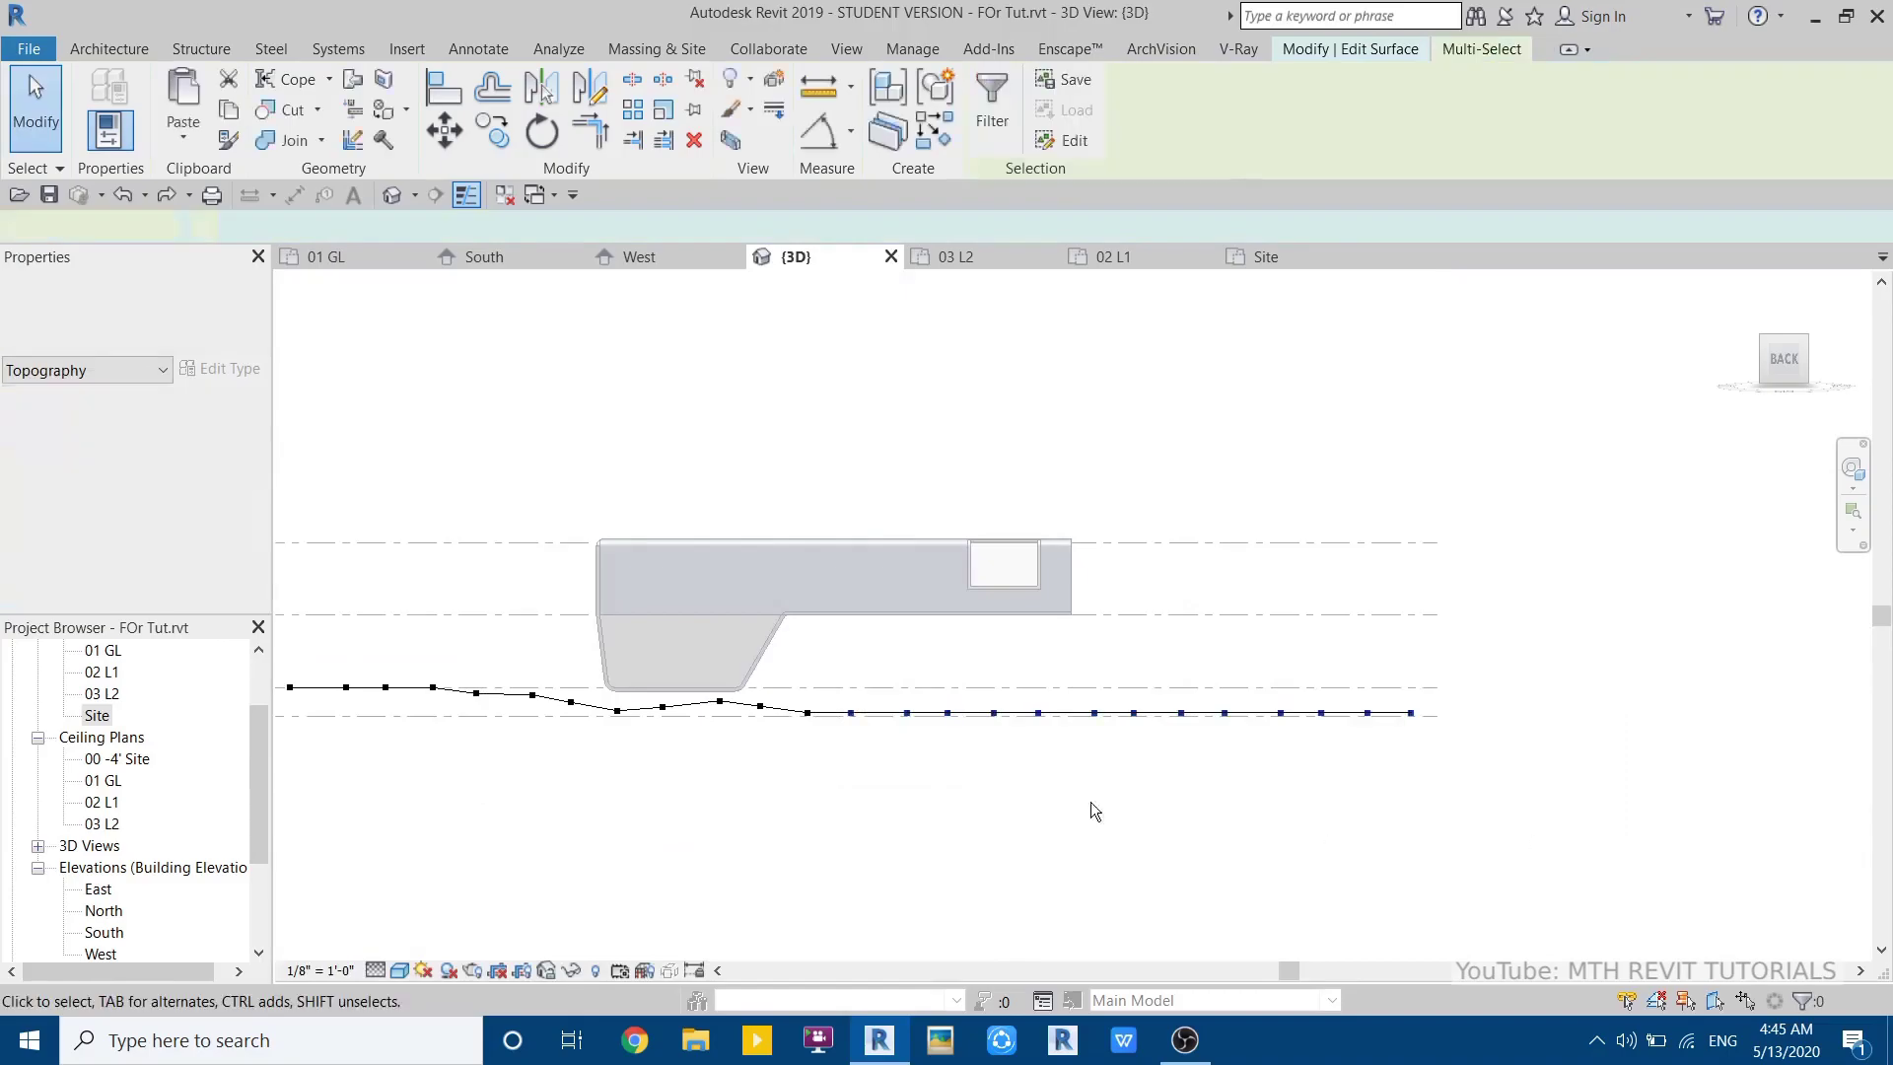
pyautogui.scroll(6, 801, 640)
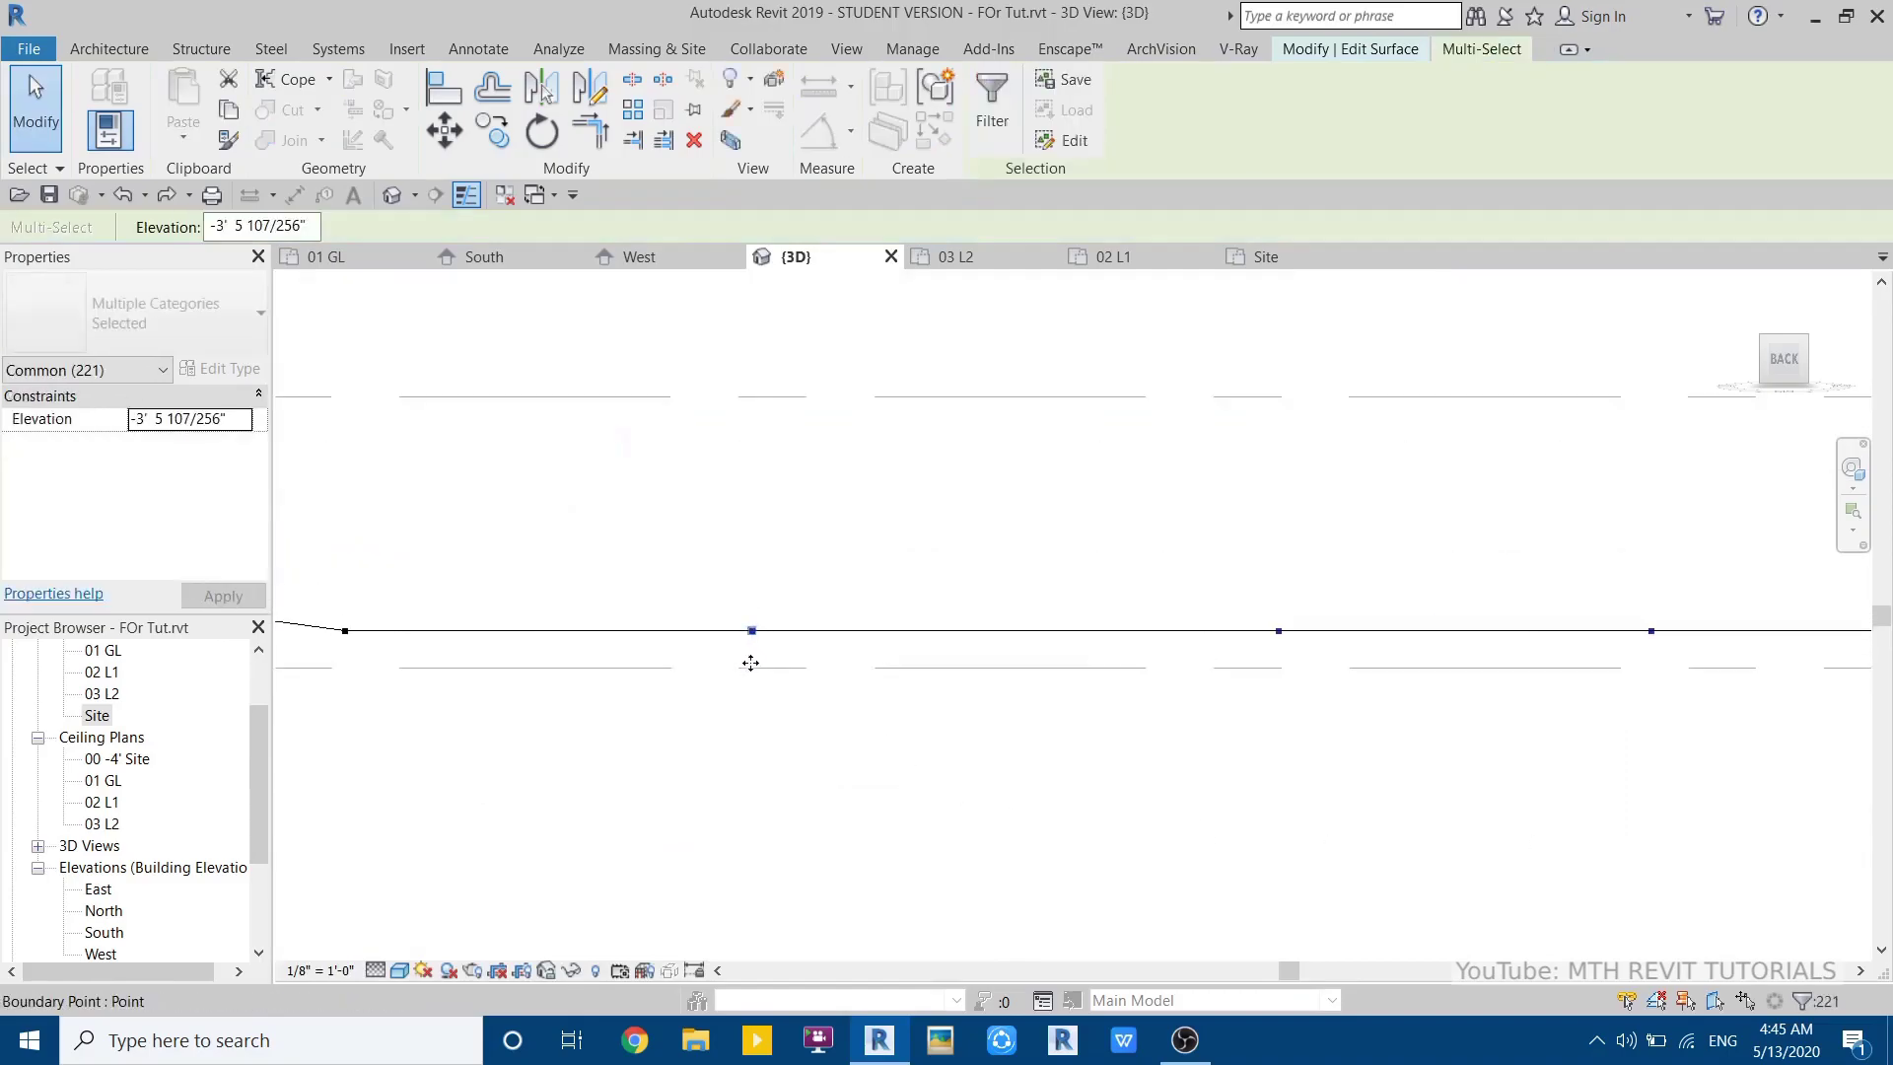
pyautogui.moveTo(750, 663); pyautogui.dragTo(752, 676)
# - Continue deselecting columns one at a time and lowering the remaining western points, down to about -8' 9"
pyautogui.scroll(-4, 726, 757)
pyautogui.moveTo(860, 628); pyautogui.dragTo(749, 831)
pyautogui.moveTo(918, 744); pyautogui.dragTo(917, 784)
pyautogui.keyDown('shift'); pyautogui.moveTo(921, 689); pyautogui.dragTo(1040, 845); pyautogui.keyUp('shift')
# - Clear the point selection, check the terrain around the building in 3D, and finish the surface
pyautogui.keyDown('shift'); pyautogui.moveTo(1341, 747); pyautogui.dragTo(1136, 850, button='middle'); pyautogui.keyUp('shift')
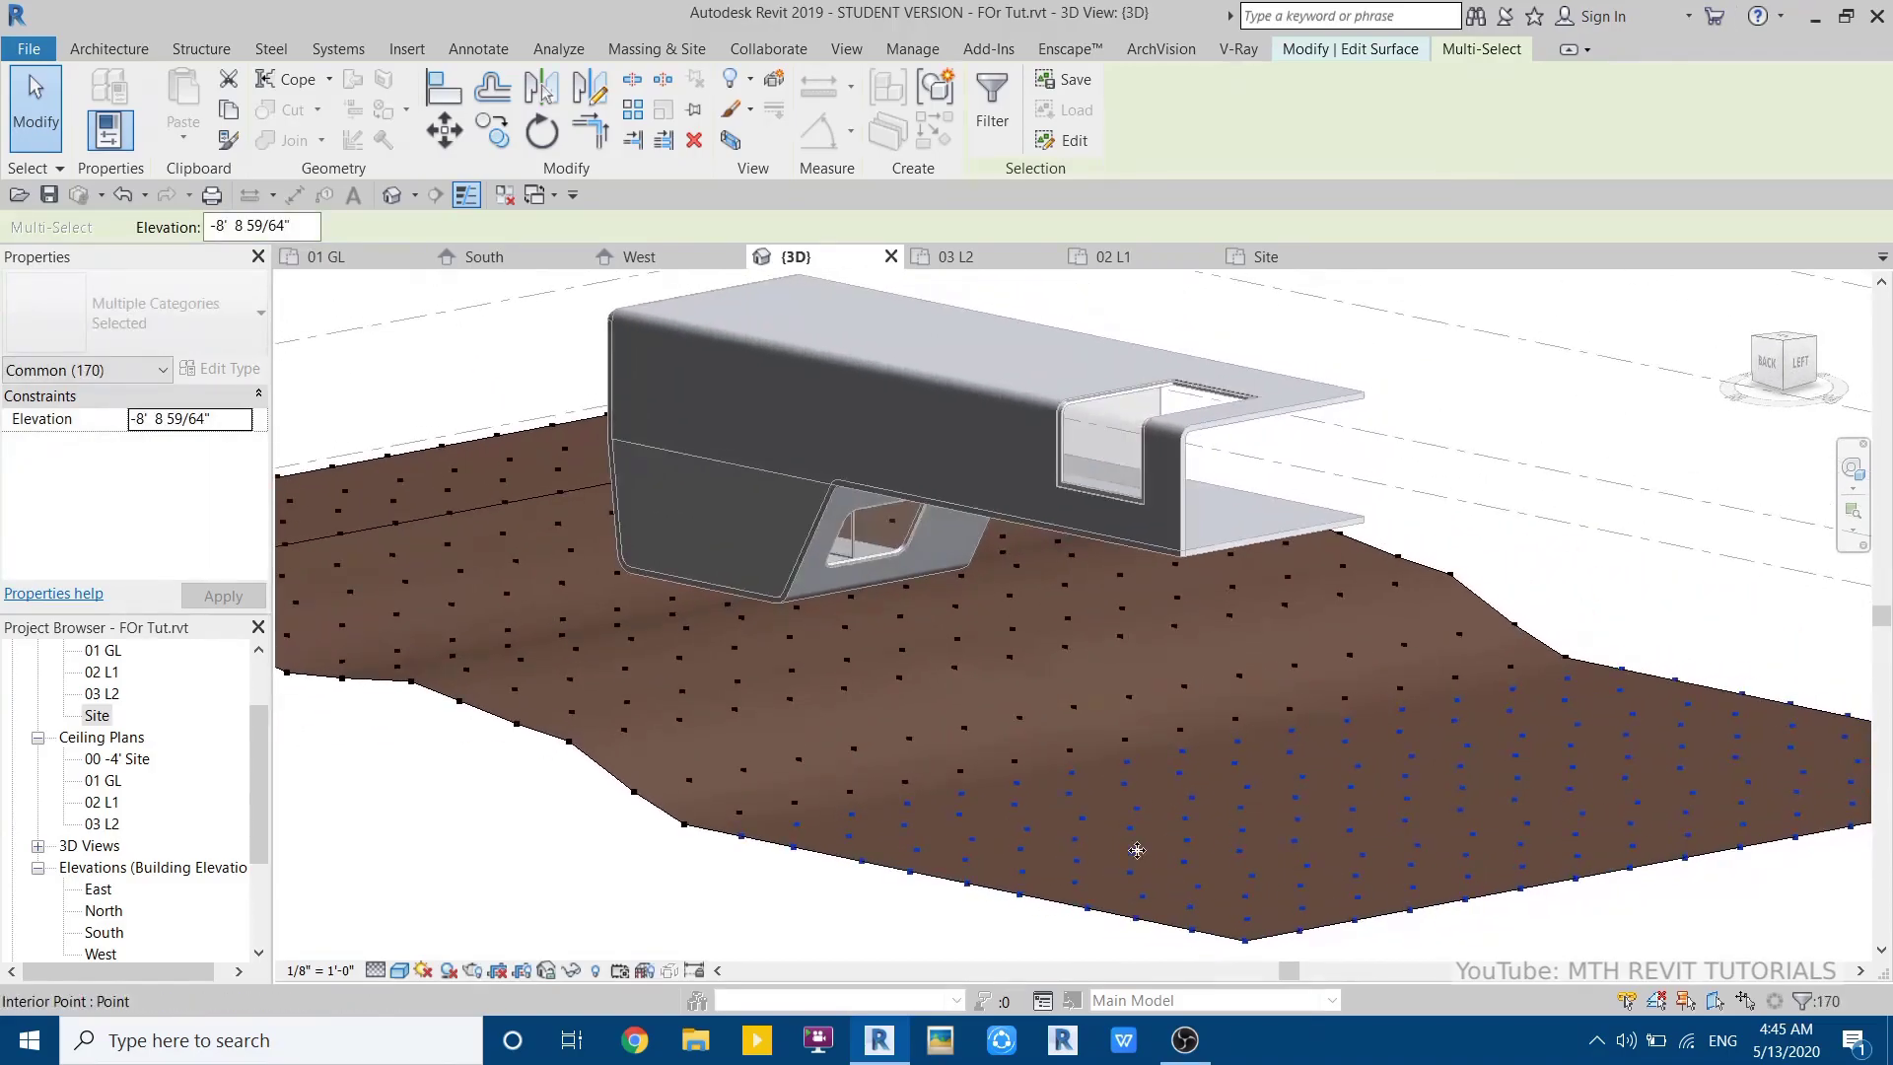
pyautogui.press('Escape')
pyautogui.keyDown('shift'); pyautogui.moveTo(913, 832); pyautogui.dragTo(1239, 700, button='middle'); pyautogui.keyUp('shift')
pyautogui.keyDown('shift'); pyautogui.moveTo(987, 786); pyautogui.dragTo(954, 846, button='middle'); pyautogui.keyUp('shift')
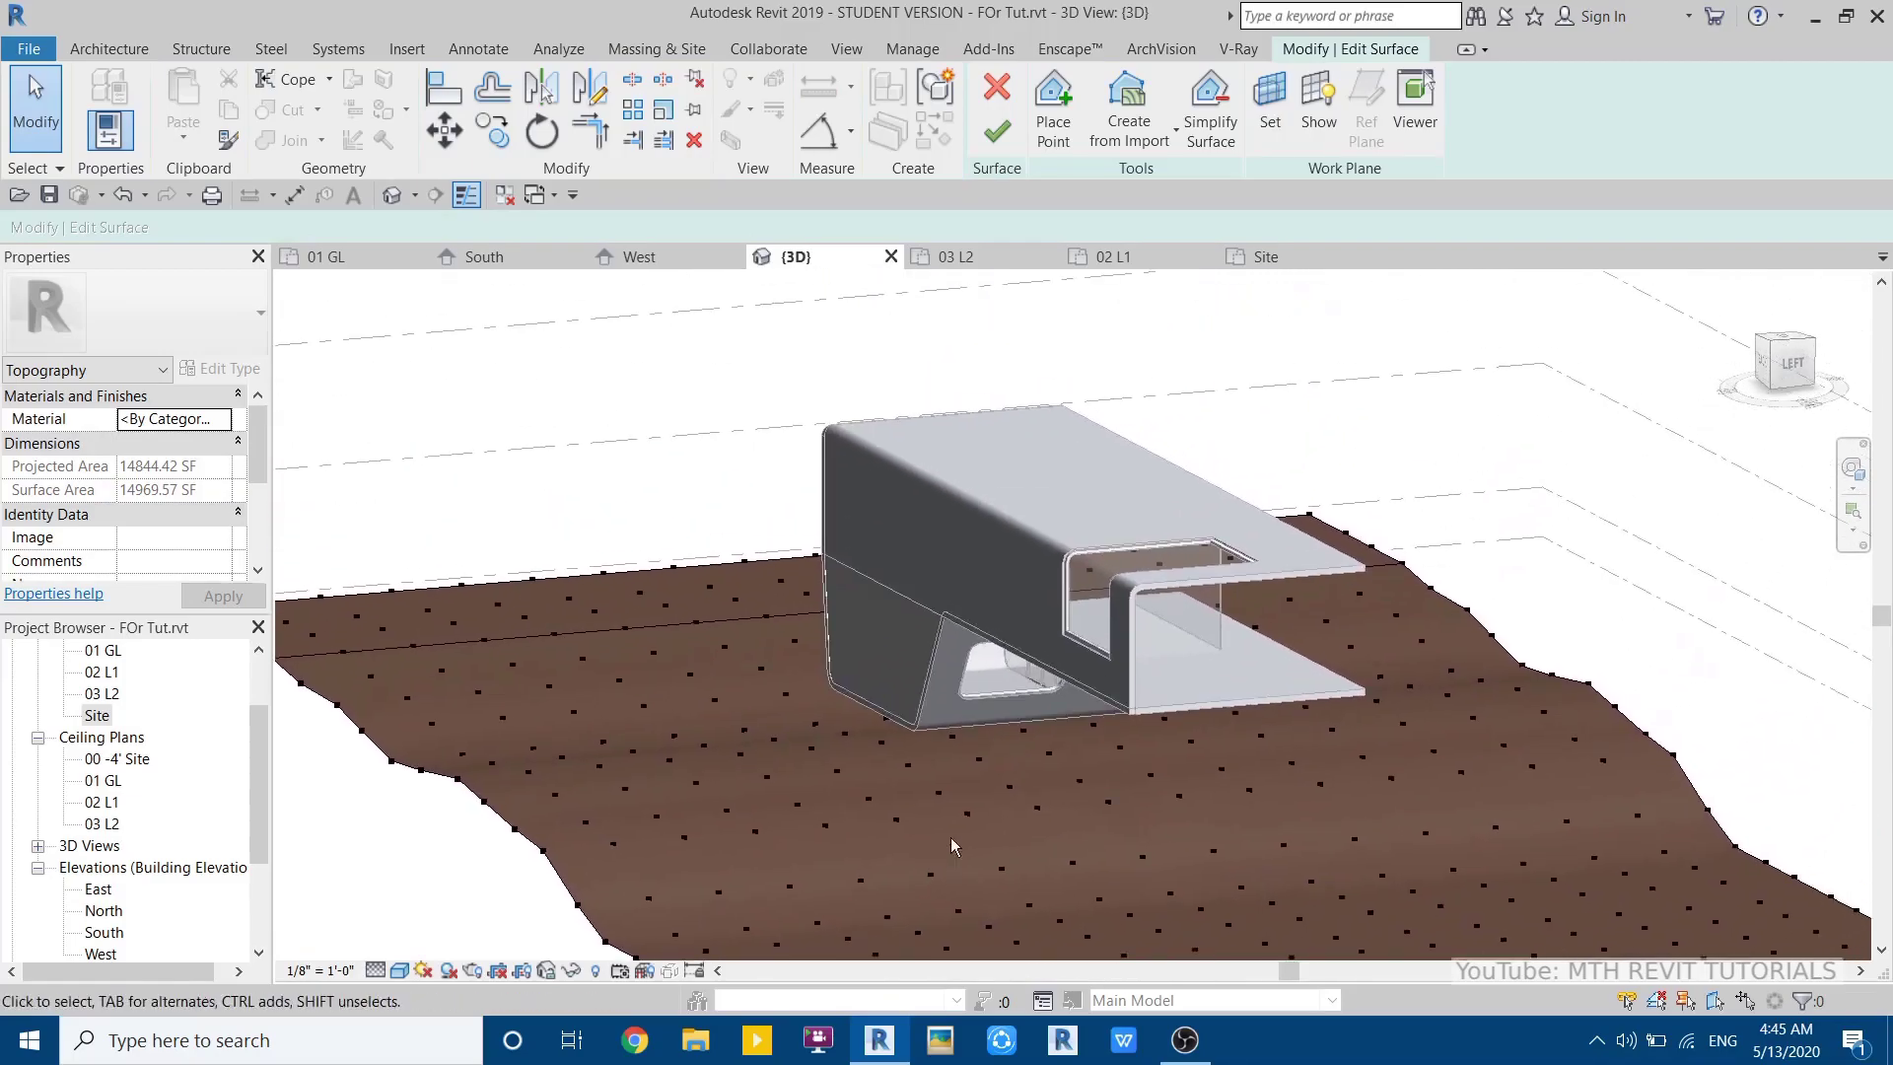
pyautogui.click(992, 146)
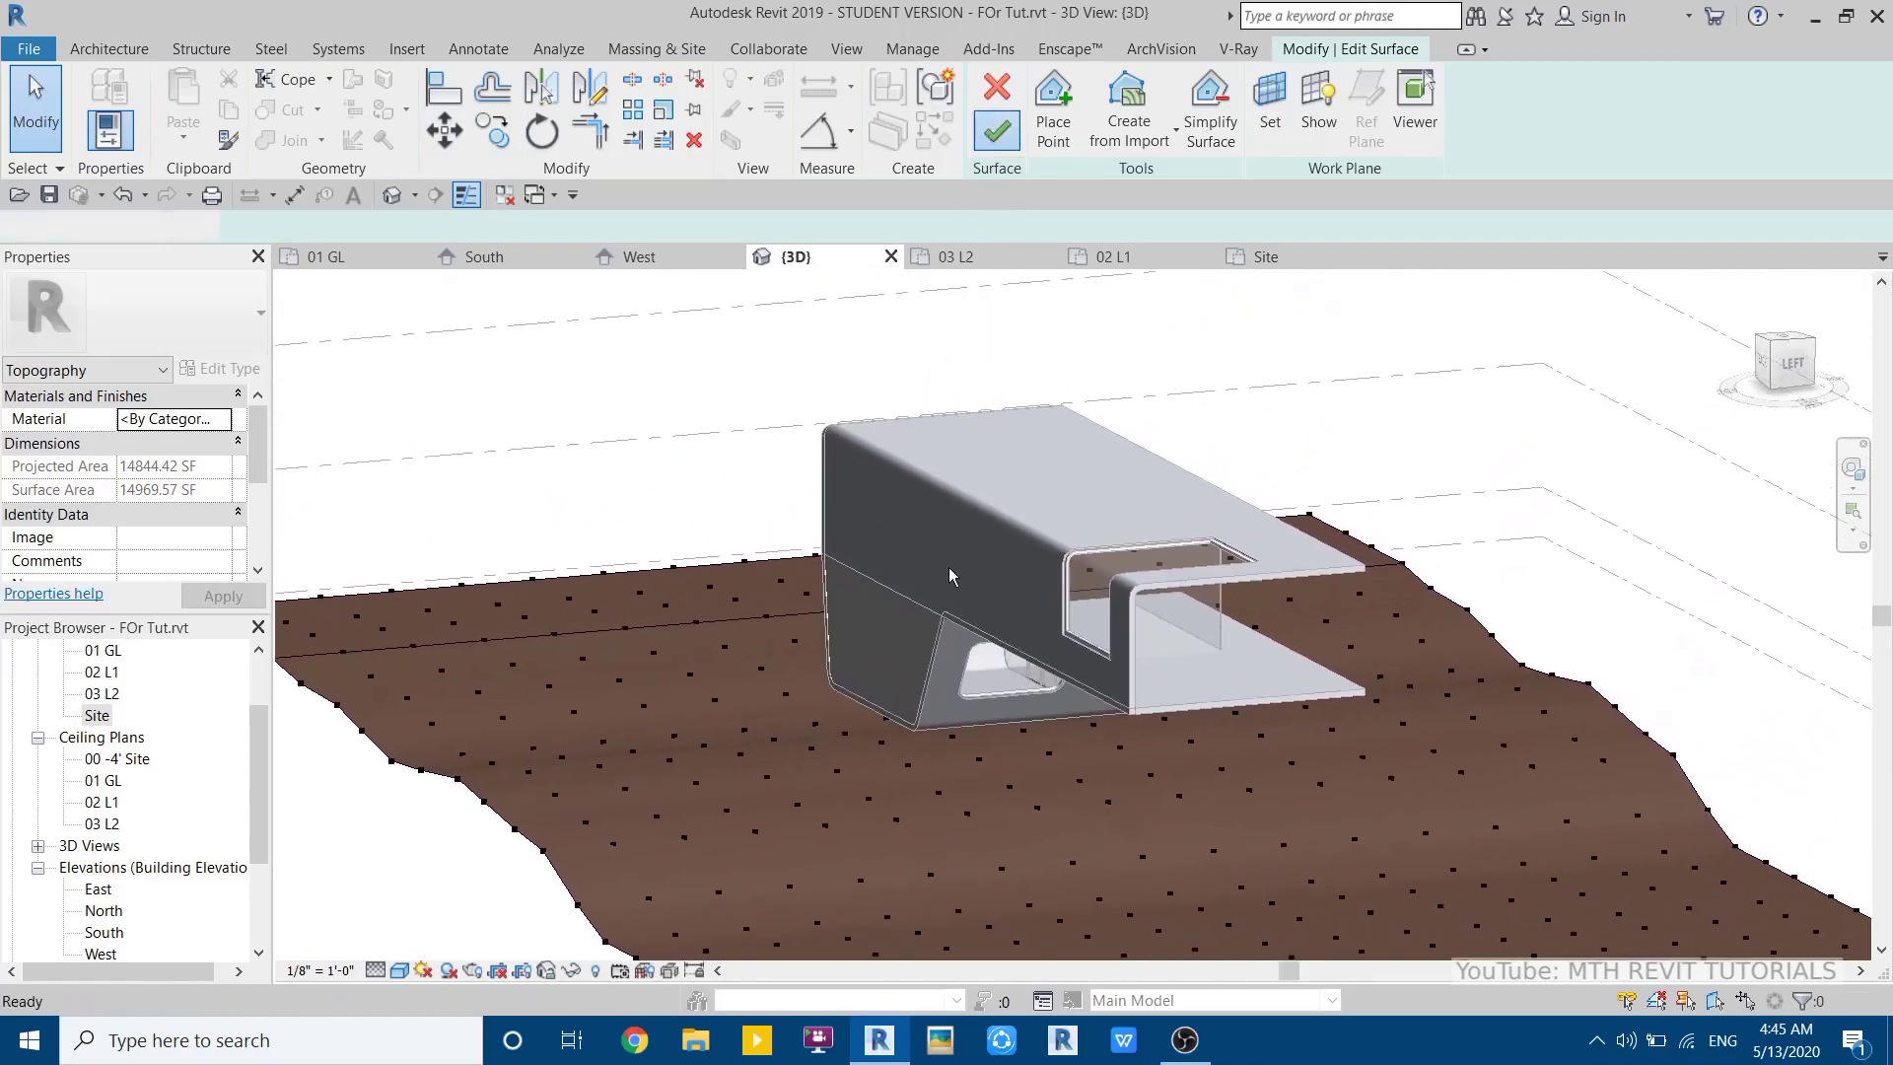
# - Reopen the toposurface for surface editing, looking straight at the front of the building
pyautogui.keyDown('shift'); pyautogui.moveTo(1375, 767); pyautogui.dragTo(857, 784, button='middle'); pyautogui.keyUp('shift')
pyautogui.moveTo(1211, 820); pyautogui.dragTo(1101, 873, button='middle')
pyautogui.click(1221, 881)
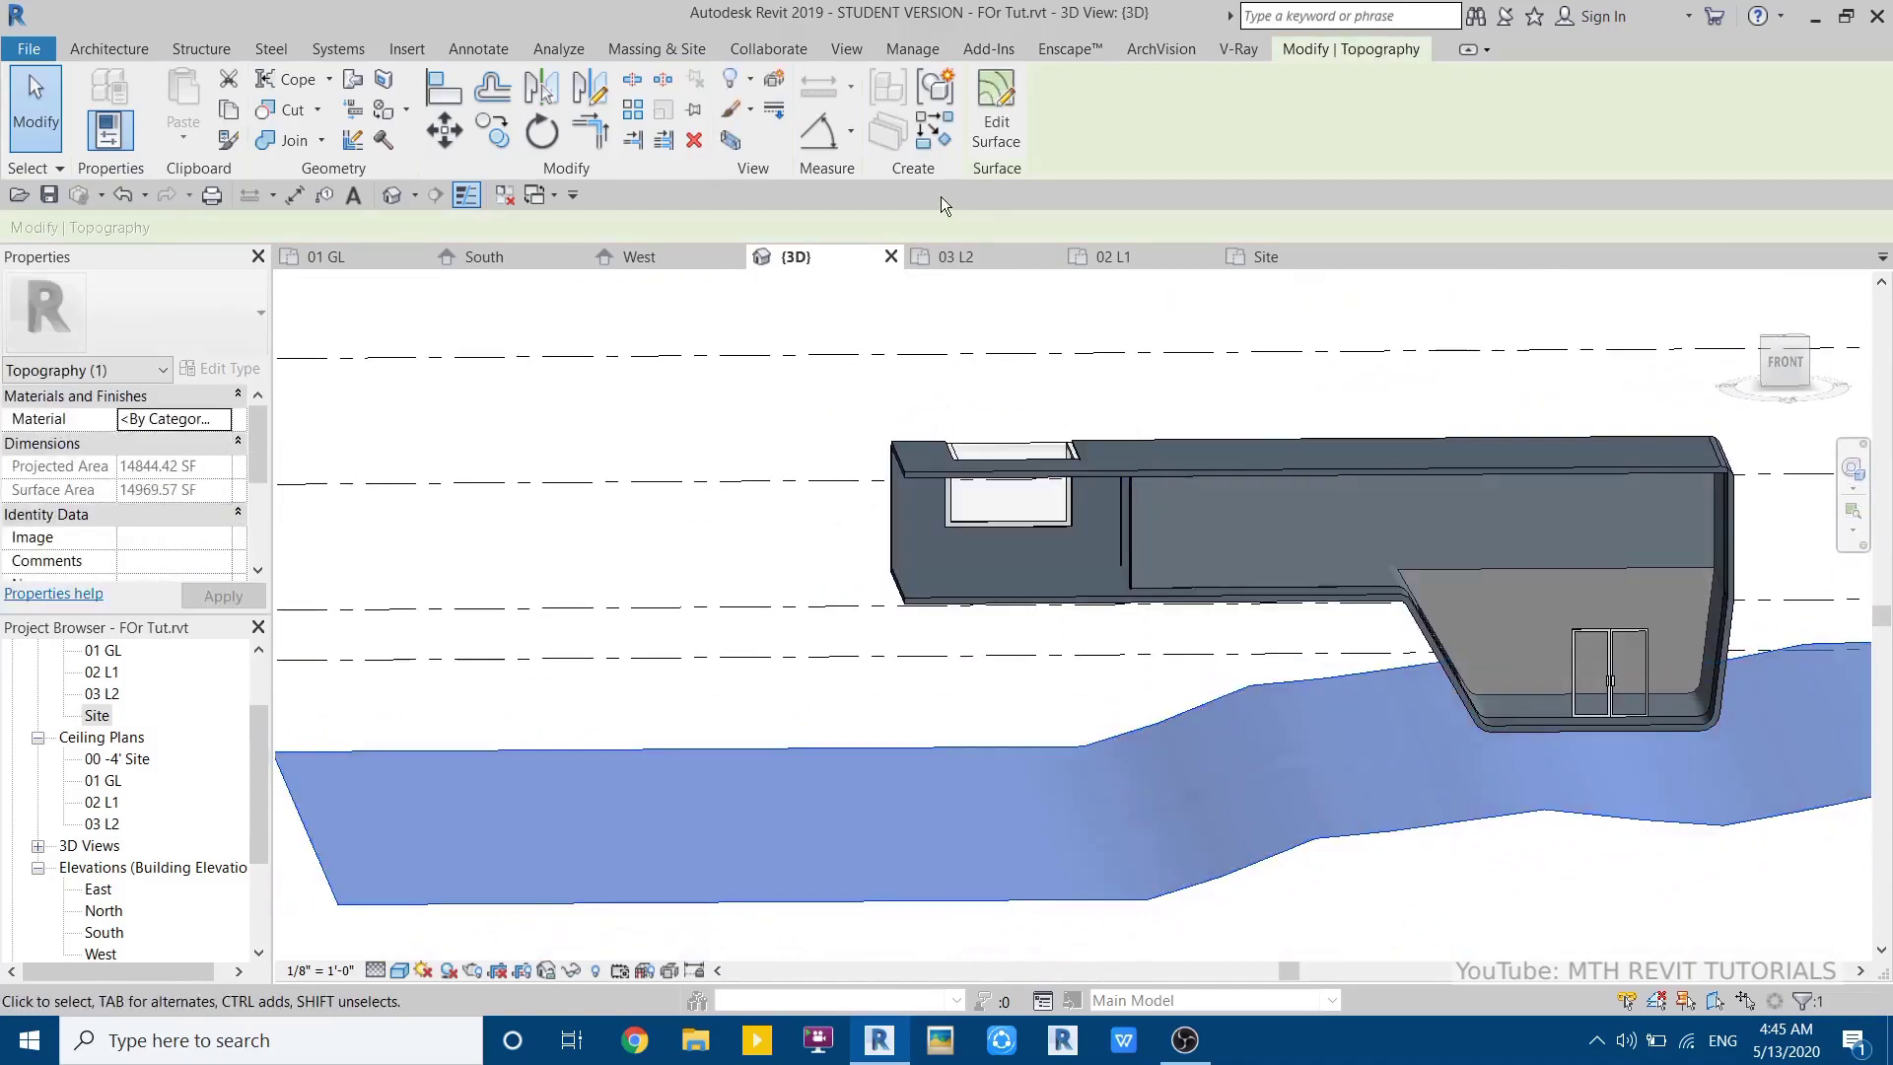
pyautogui.click(988, 128)
pyautogui.click(1779, 380)
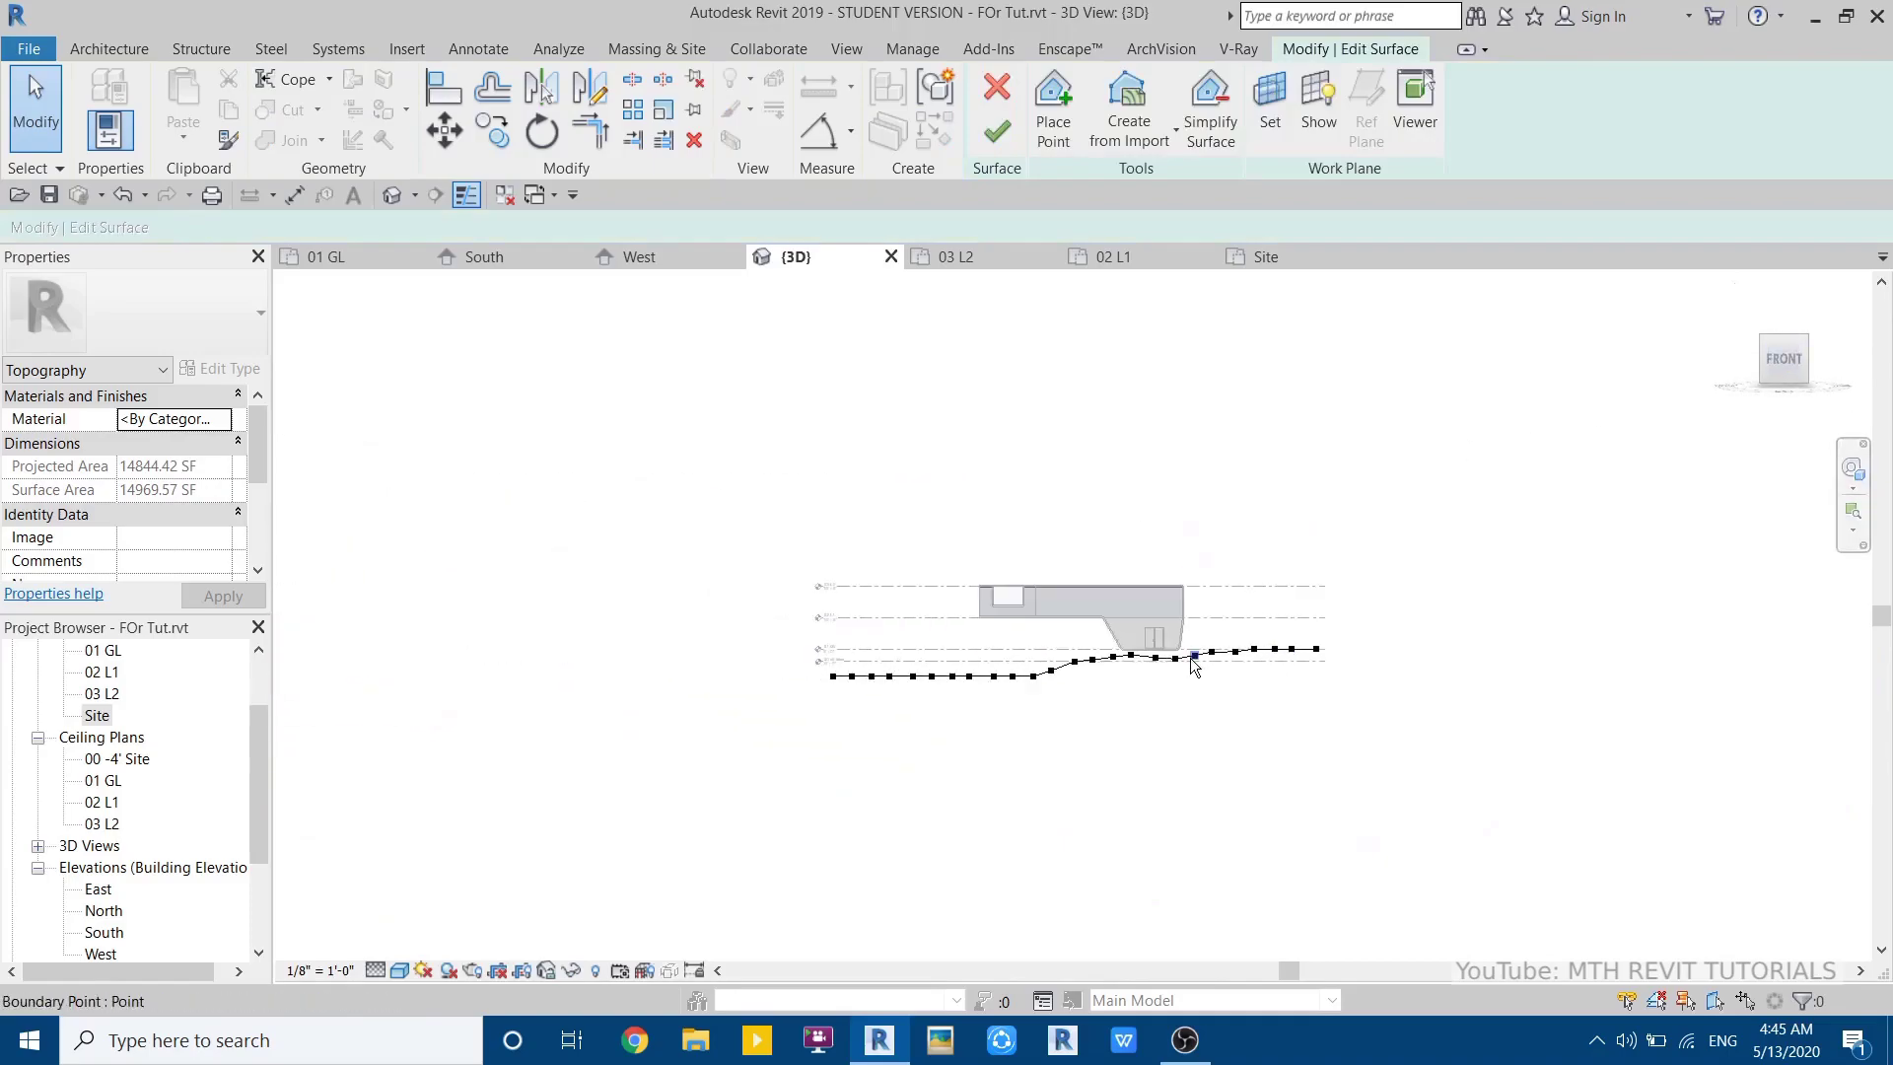
# - Reposition individual point columns vertically near the building and on the western slope to smooth the terrain profile
pyautogui.scroll(5, 983, 702)
pyautogui.moveTo(740, 543); pyautogui.dragTo(864, 751)
pyautogui.scroll(4, 801, 673)
pyautogui.moveTo(801, 673); pyautogui.dragTo(854, 646)
pyautogui.scroll(-4, 1088, 688)
pyautogui.scroll(4, 877, 702)
pyautogui.click(841, 706)
pyautogui.moveTo(650, 631); pyautogui.dragTo(686, 679)
pyautogui.moveTo(616, 680); pyautogui.dragTo(1043, 681, button='middle')
pyautogui.moveTo(782, 608); pyautogui.dragTo(953, 693)
pyautogui.scroll(2, 927, 710)
pyautogui.click(848, 807)
pyautogui.scroll(-4, 853, 759)
pyautogui.keyDown('shift'); pyautogui.moveTo(1049, 634); pyautogui.dragTo(1321, 749, button='middle'); pyautogui.keyUp('shift')
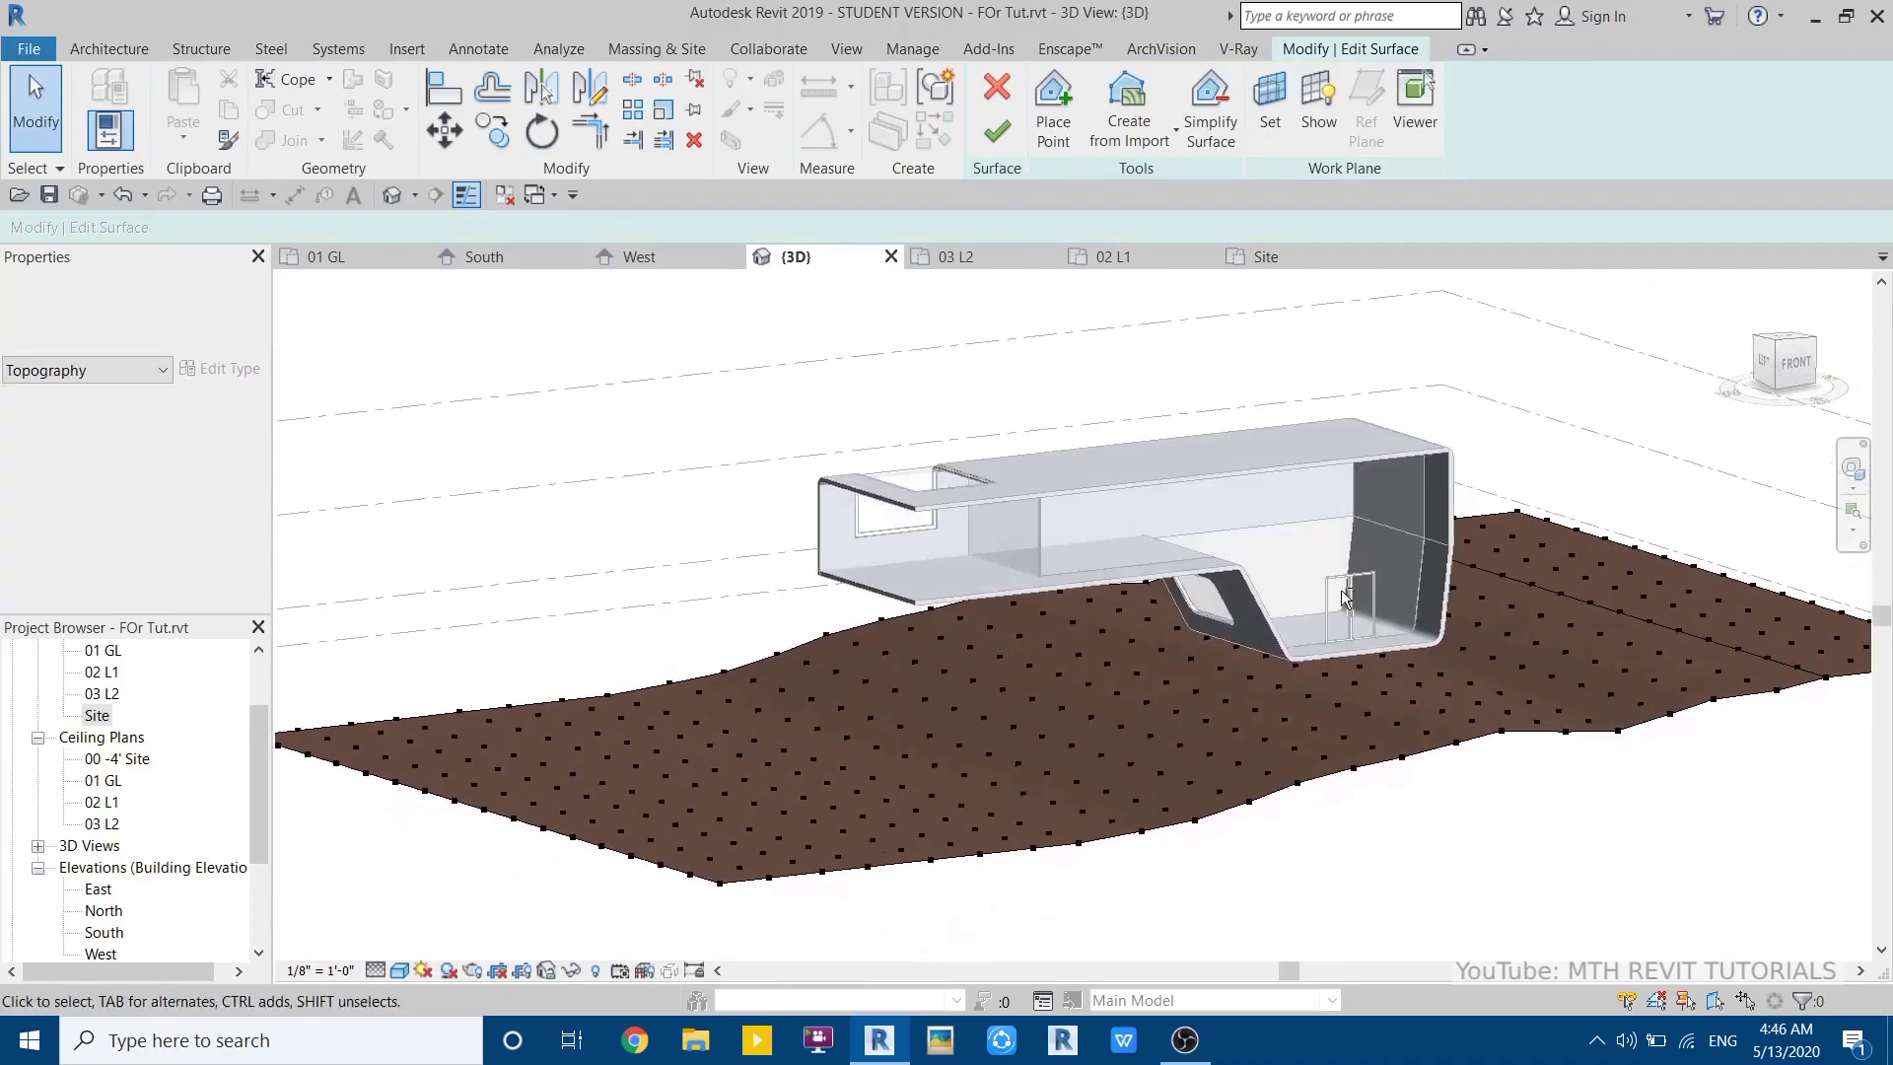
# - Finish the surface edit and view the reshaped terrain around the building's entrance
pyautogui.click(996, 130)
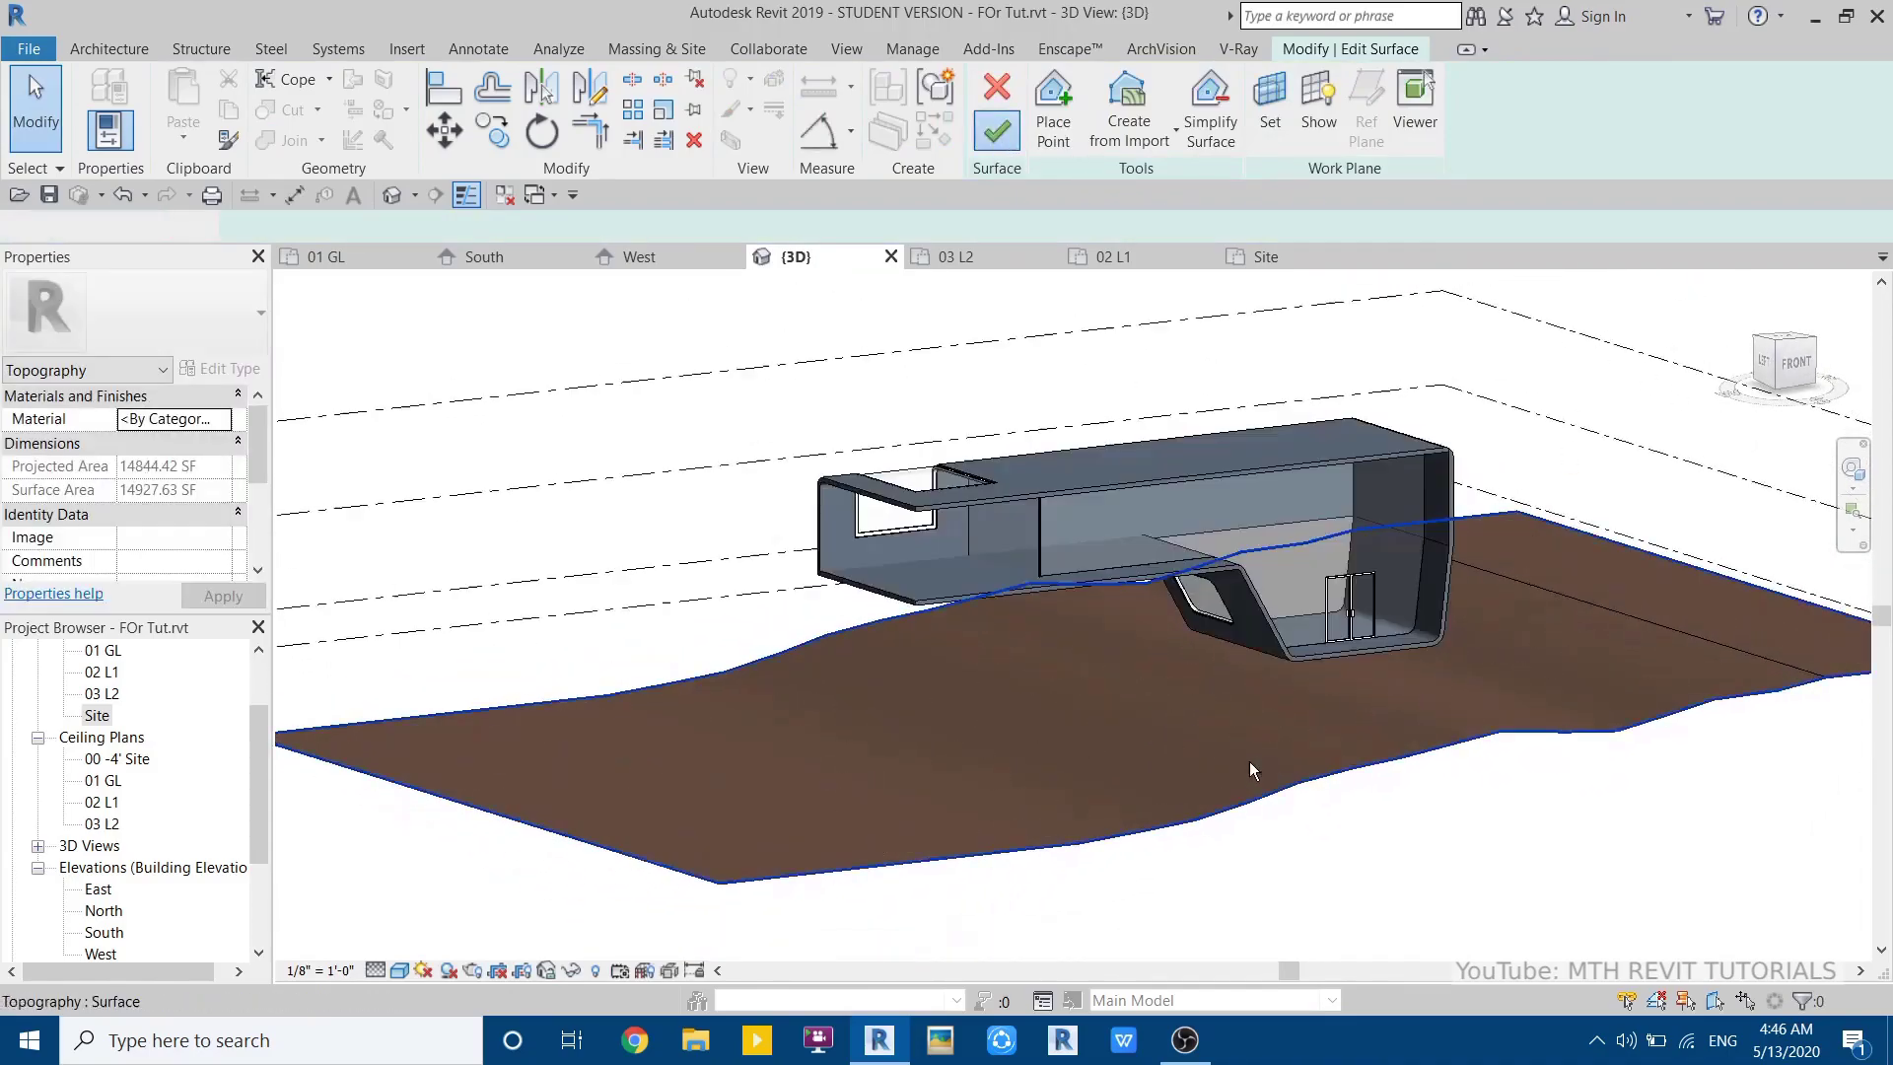
pyautogui.keyDown('shift'); pyautogui.moveTo(1204, 835); pyautogui.dragTo(1201, 779, button='middle'); pyautogui.keyUp('shift')
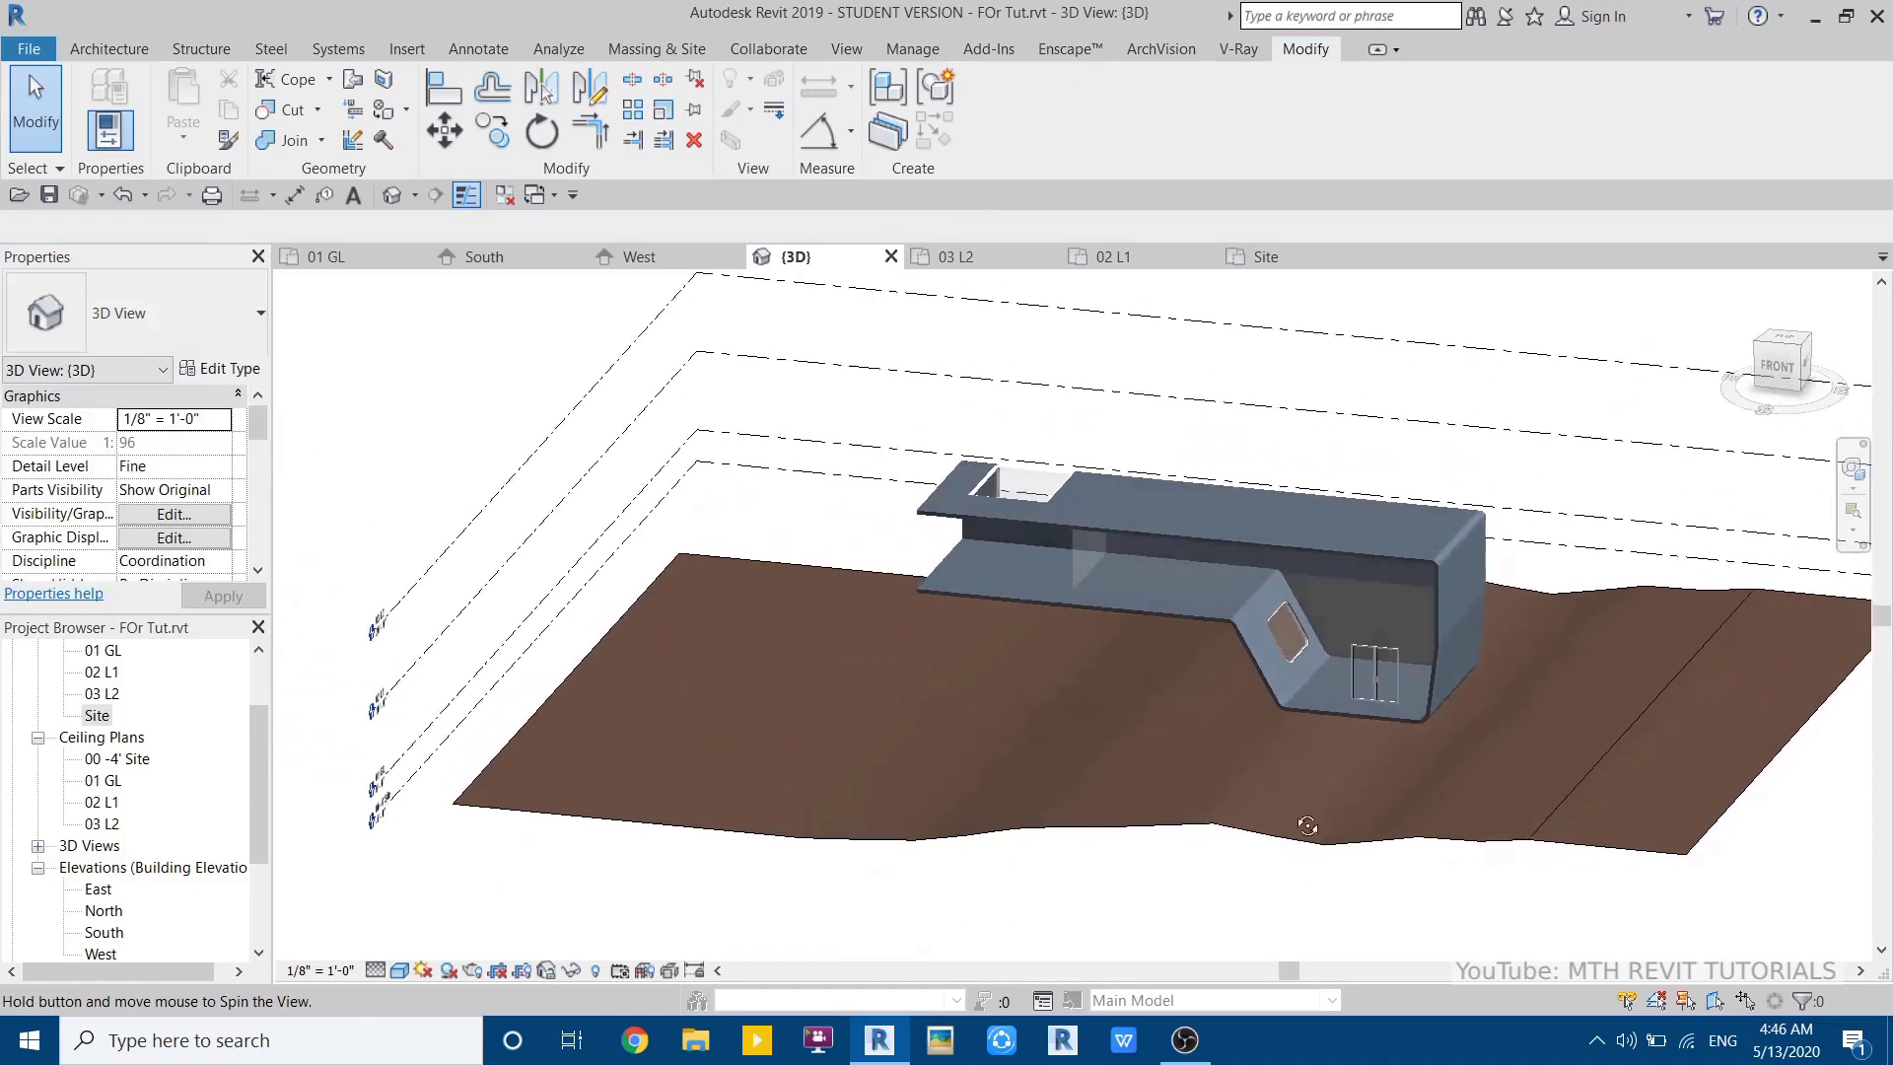
pyautogui.scroll(5, 1198, 711)
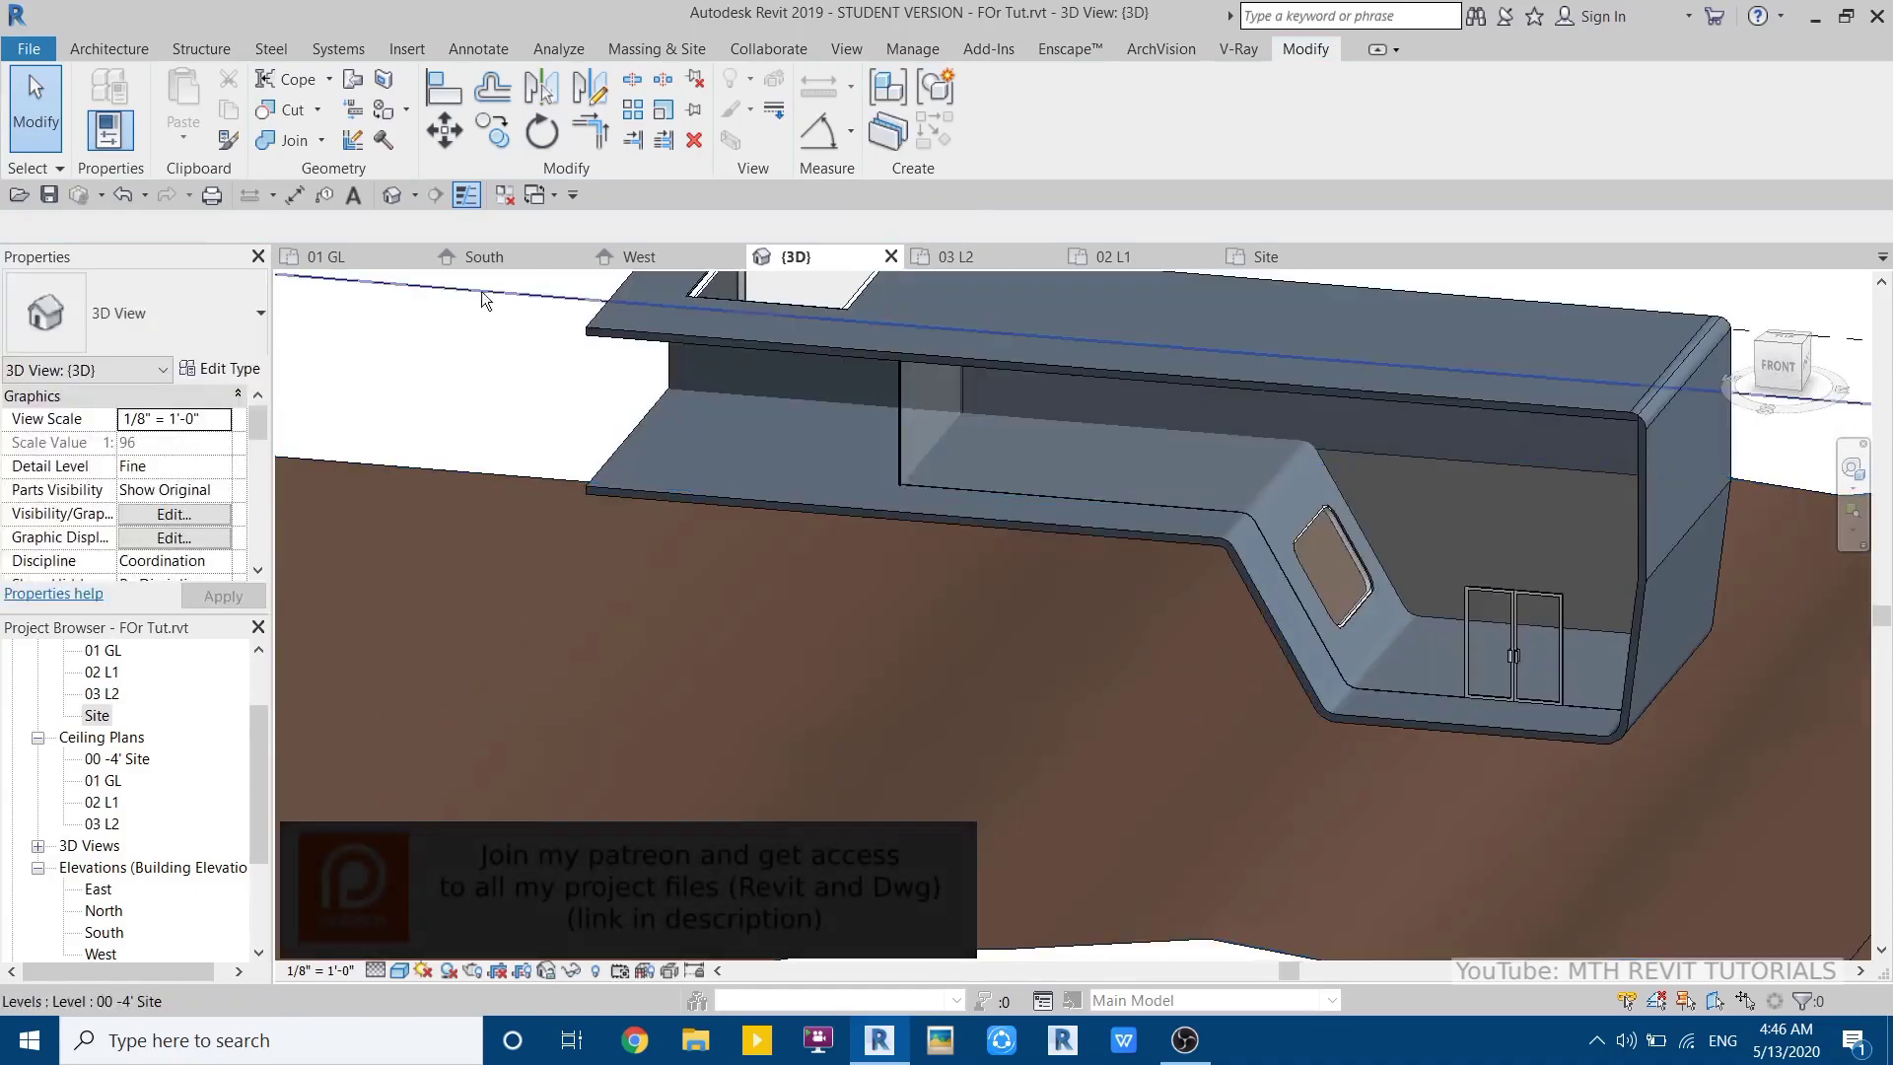
# - Start a building pad in the Site plan and duplicate its type as Pad 4'
pyautogui.click(1275, 259)
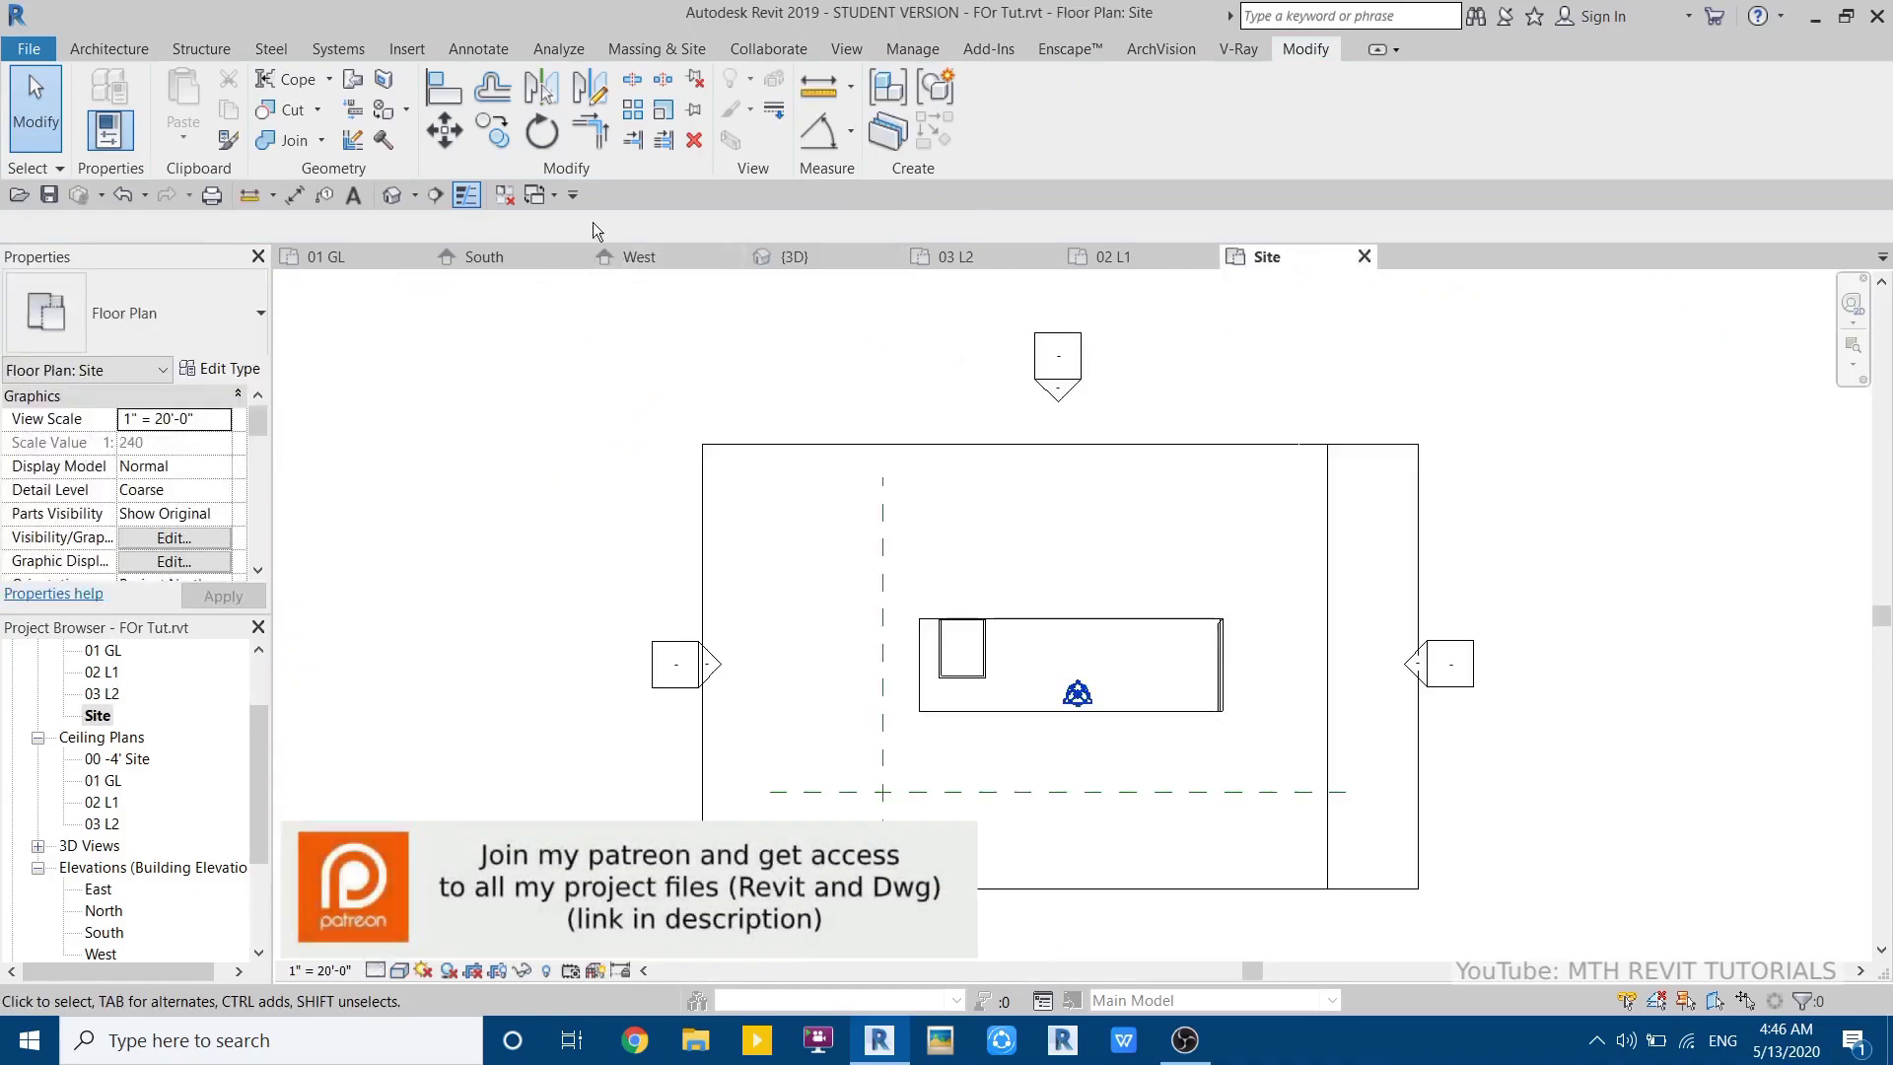
pyautogui.click(680, 51)
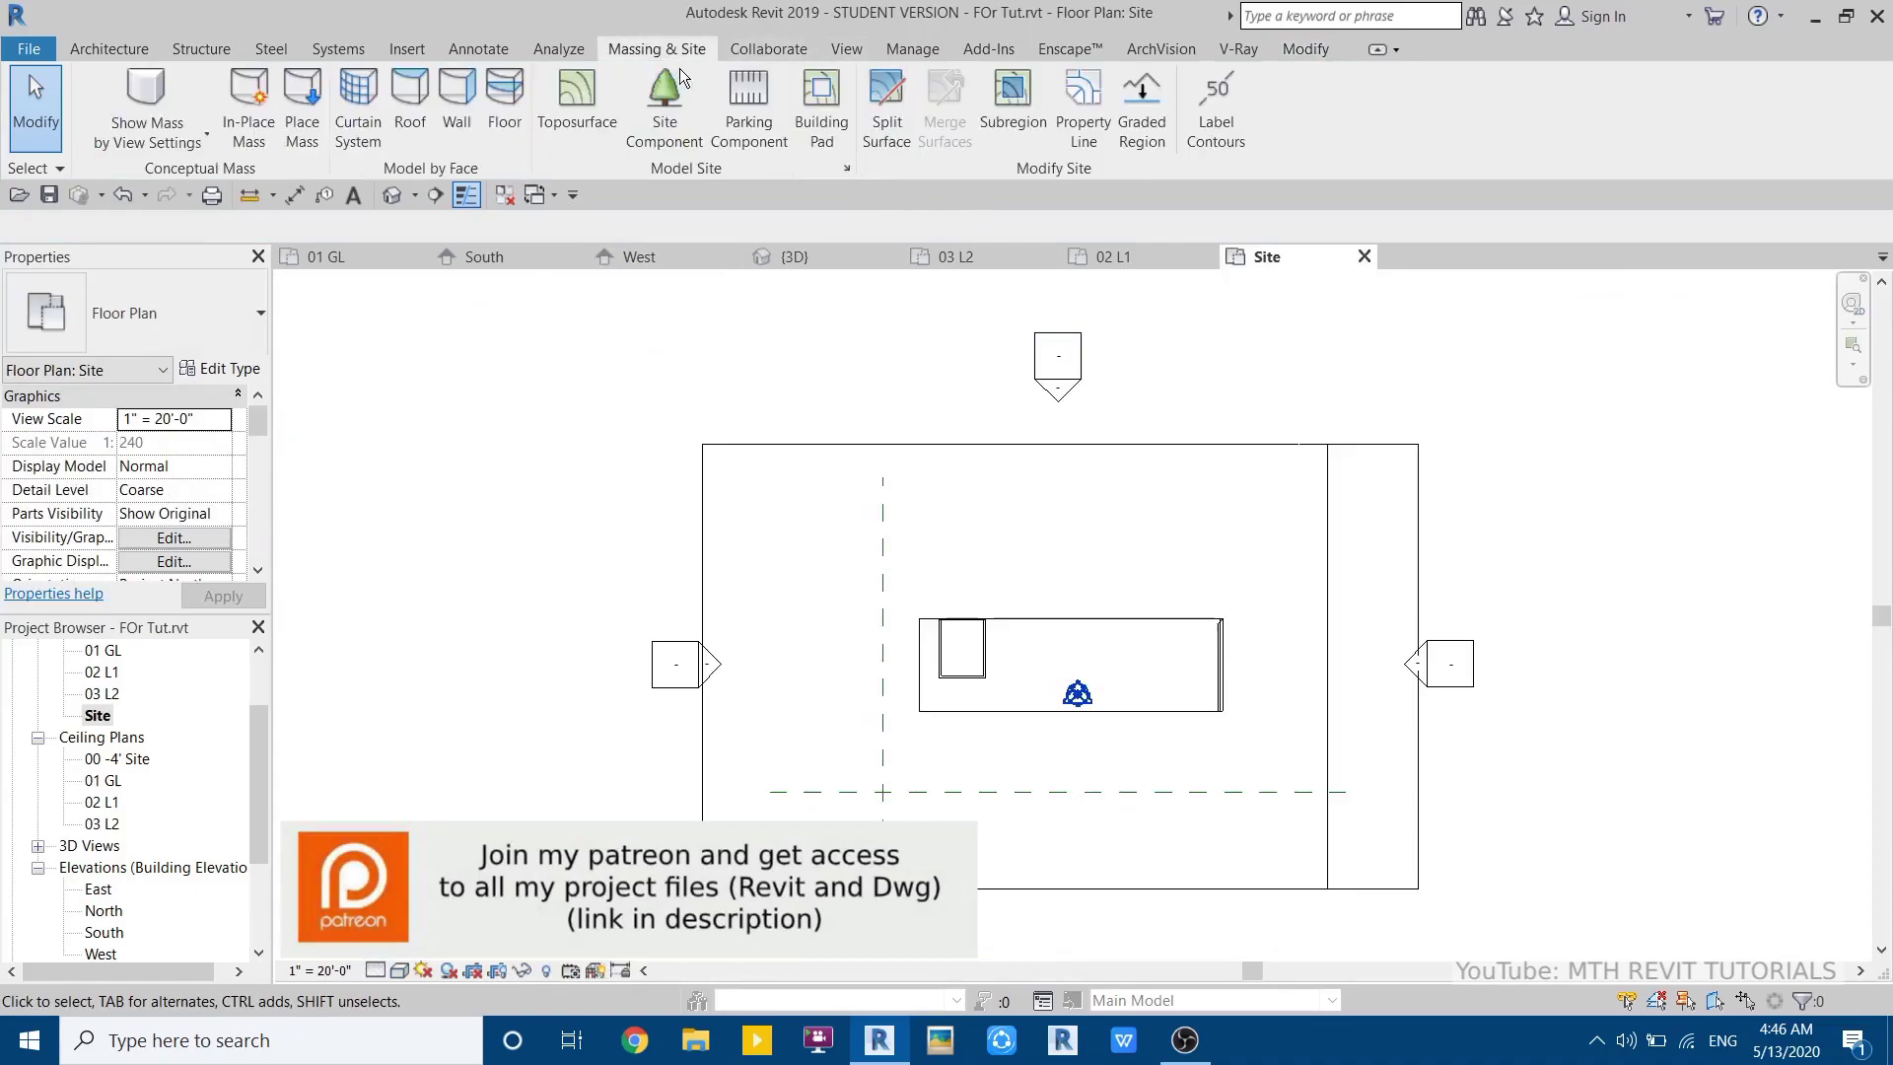
pyautogui.click(801, 109)
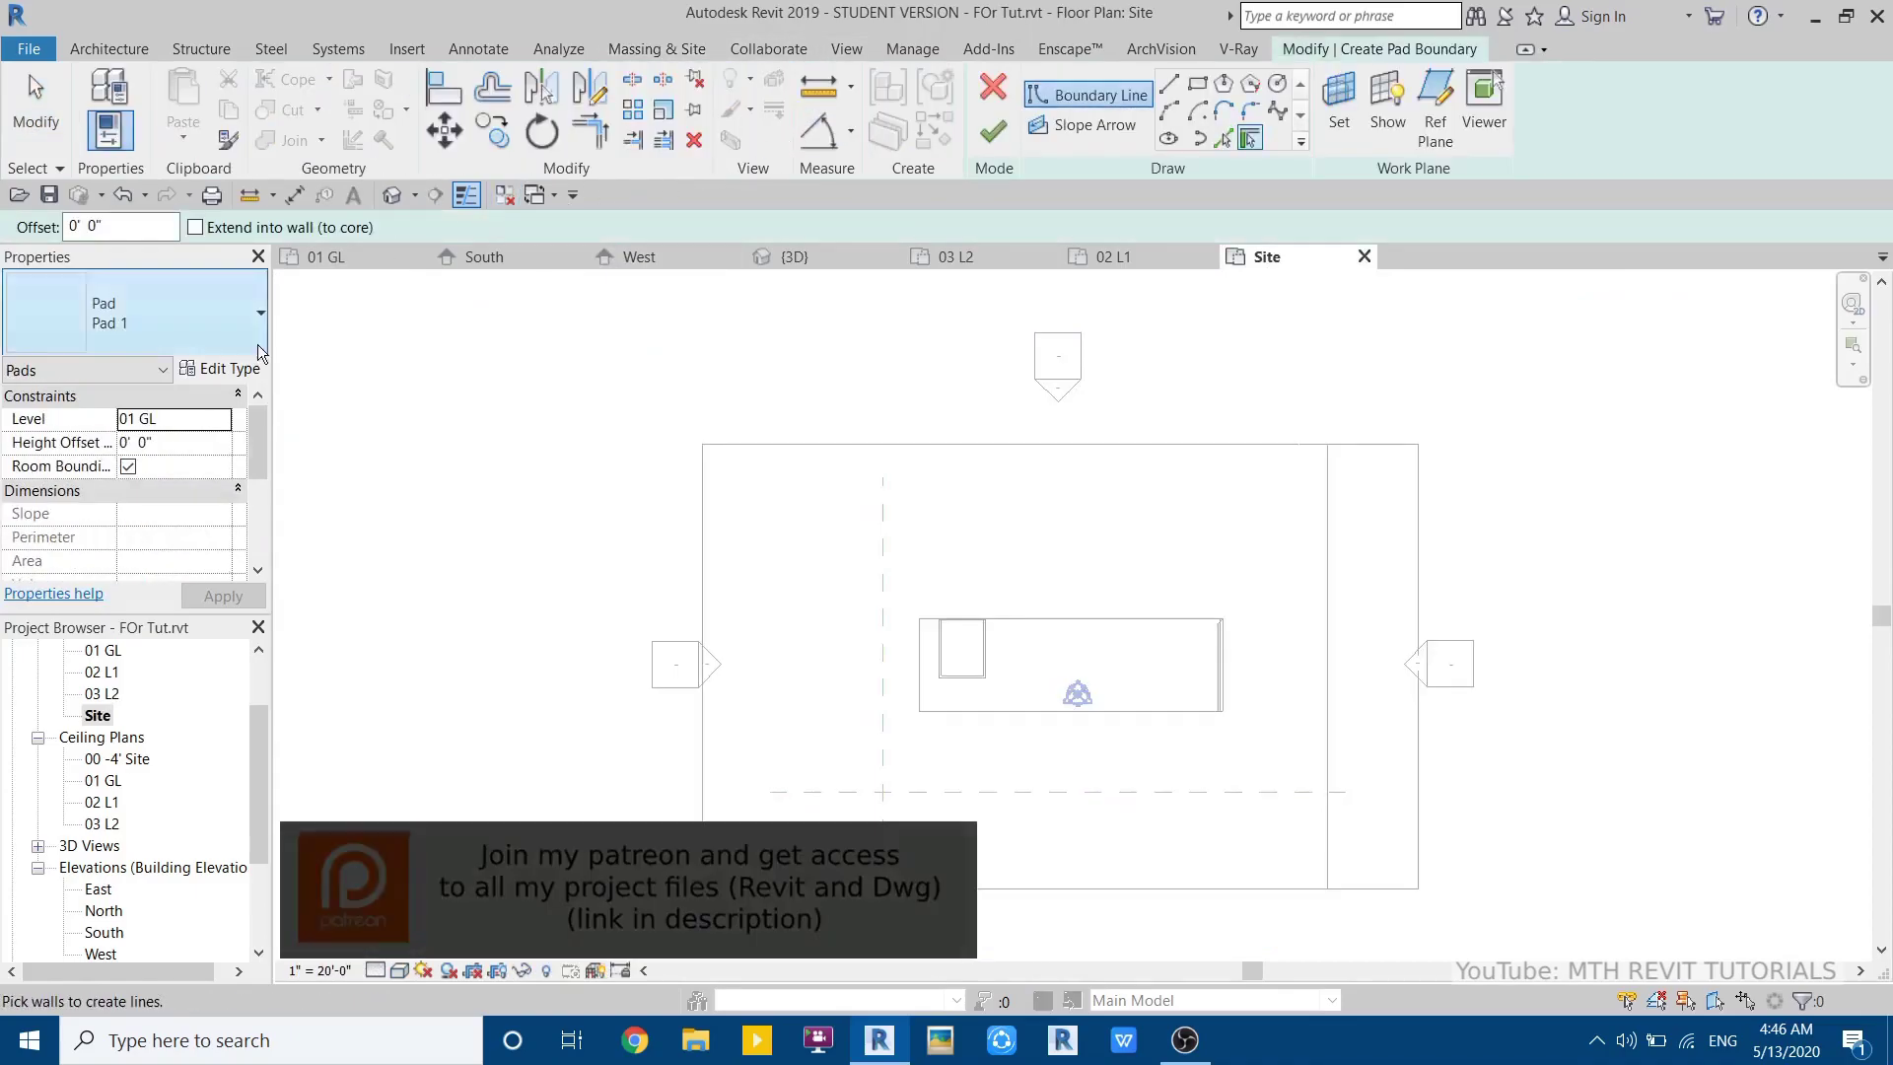
pyautogui.click(221, 368)
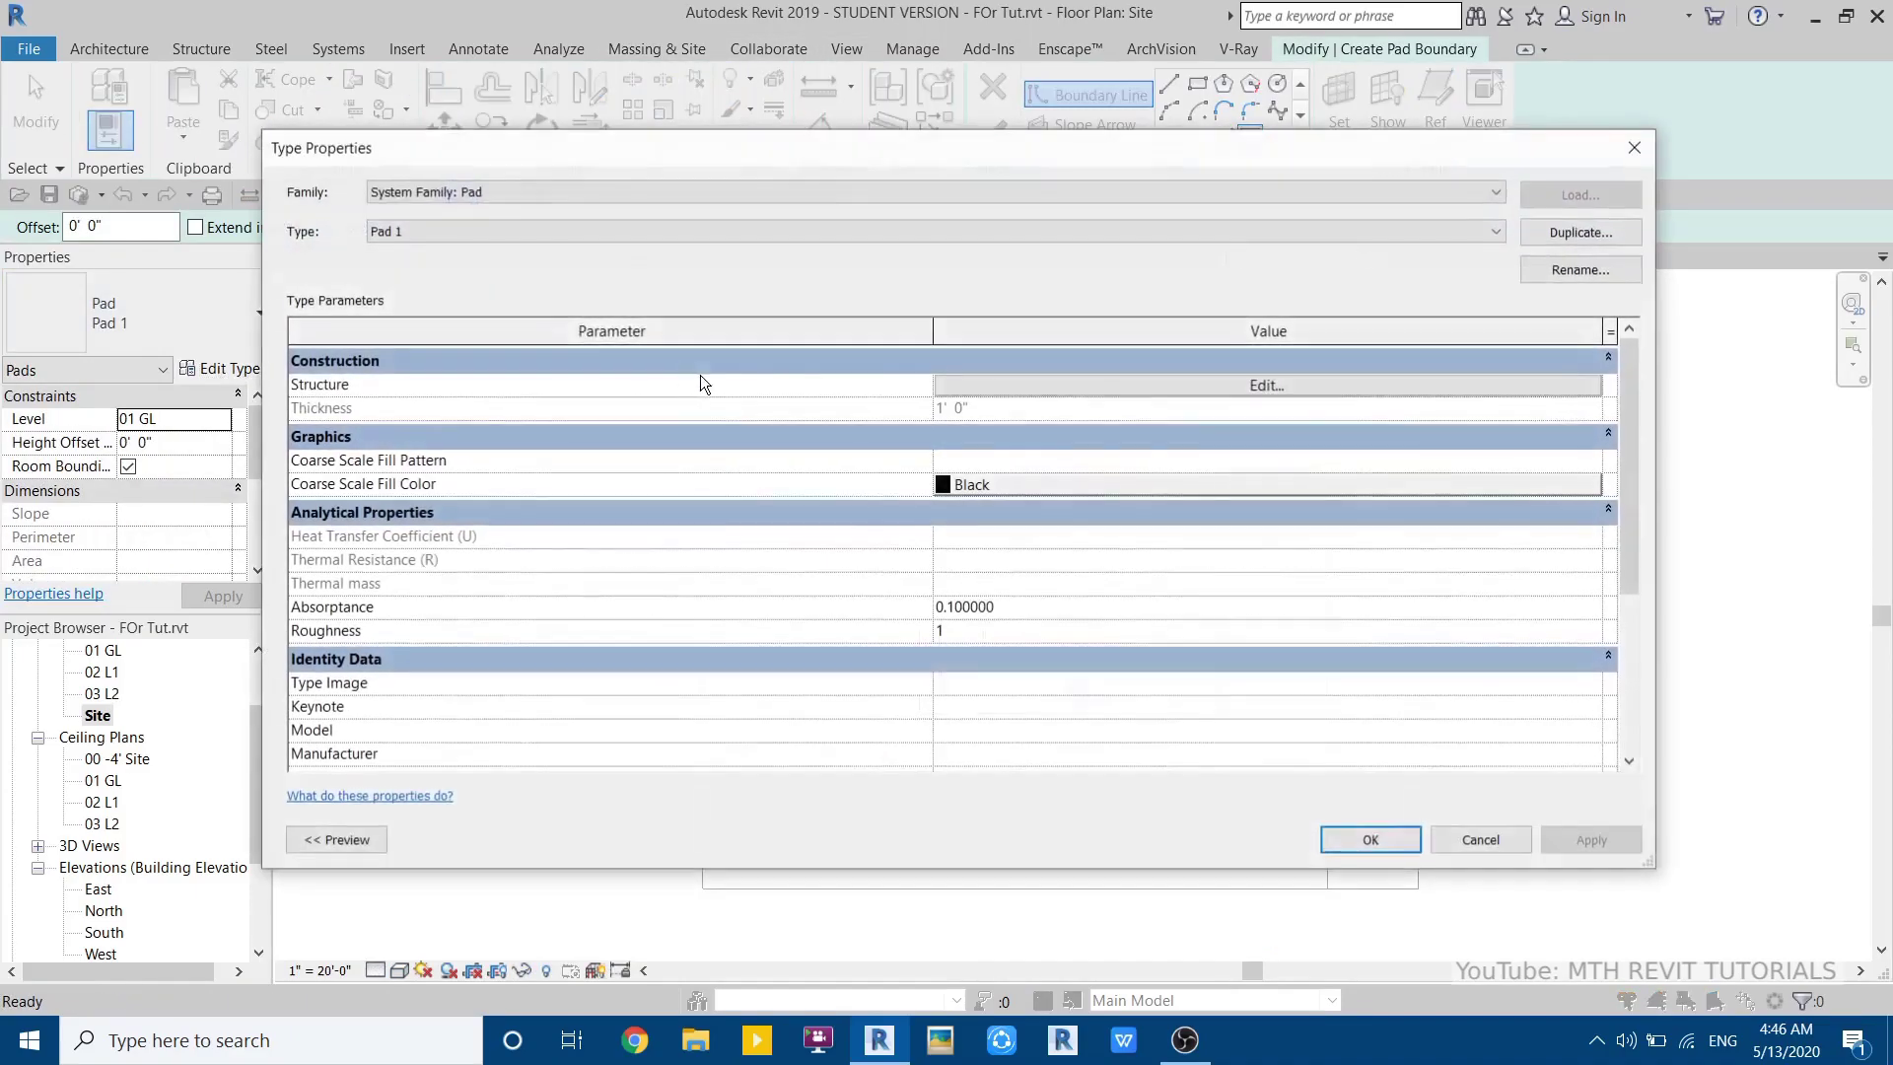
pyautogui.click(1580, 232)
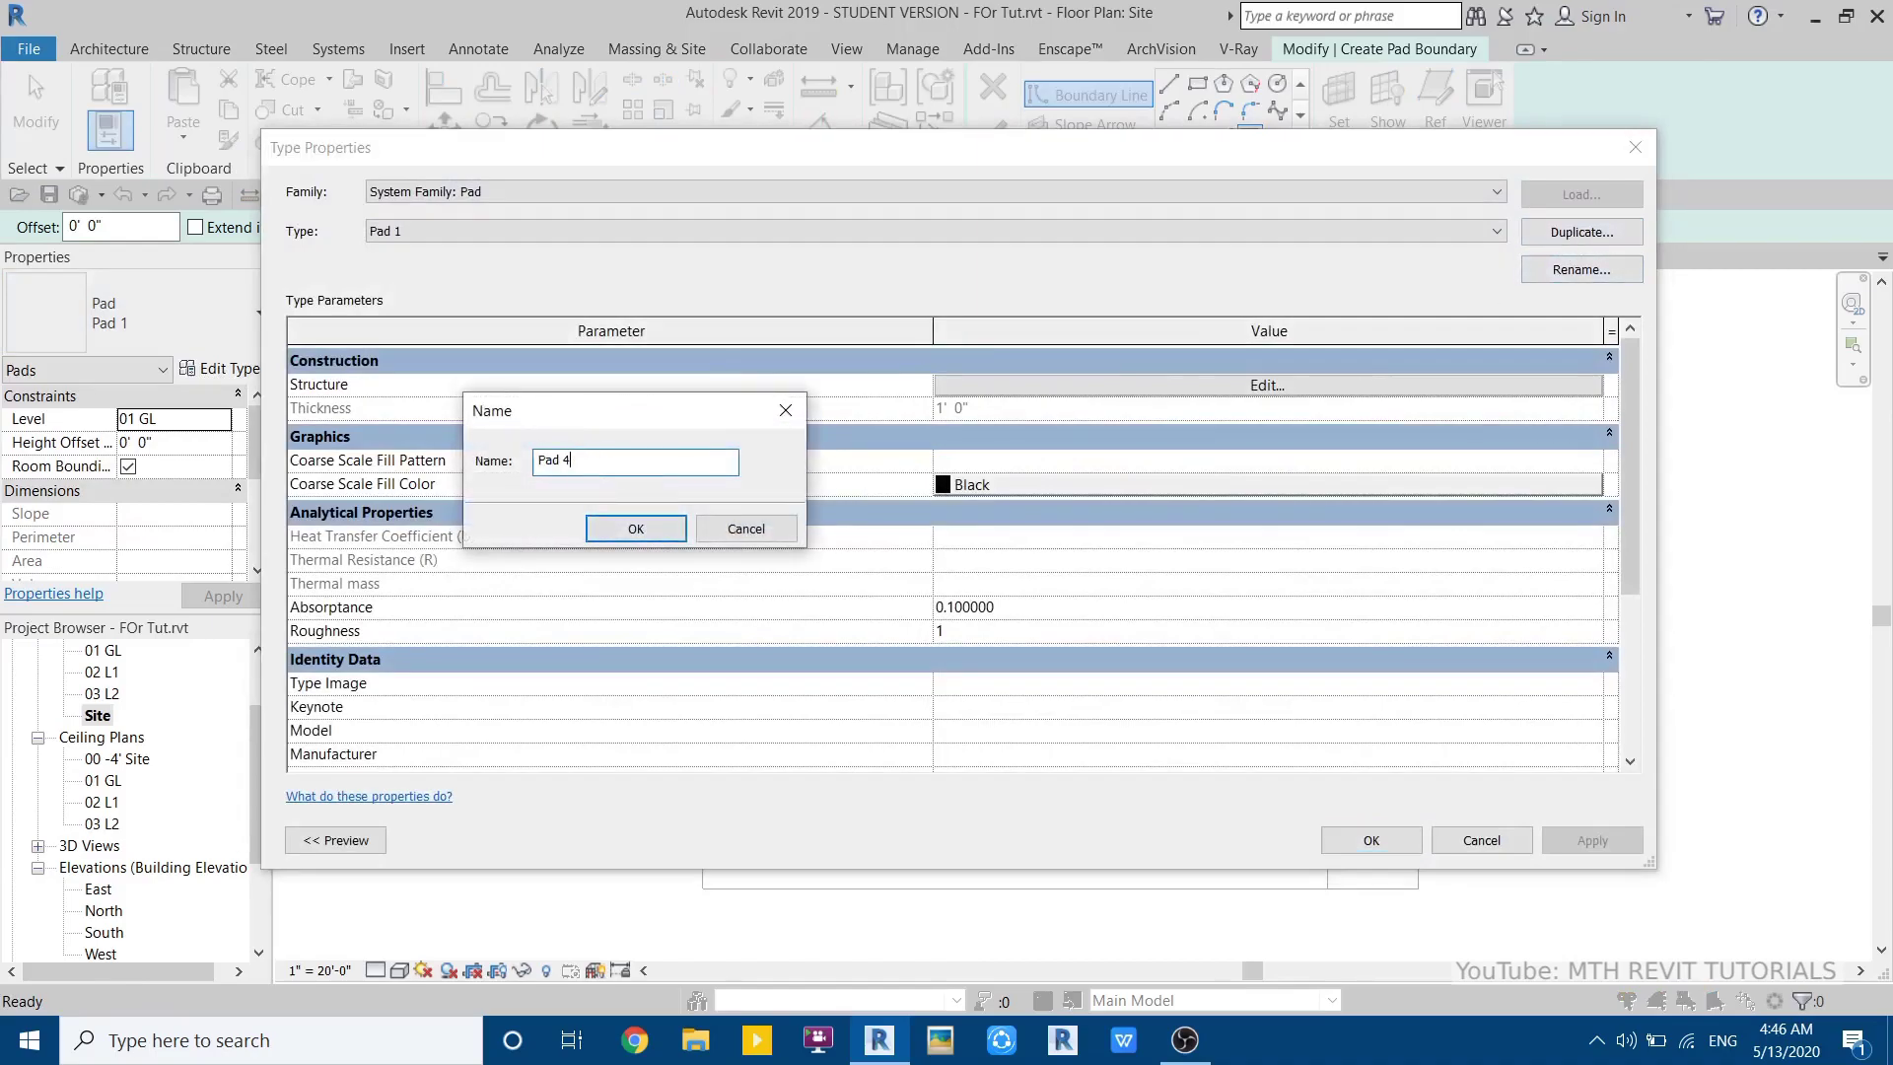
pyautogui.click(635, 532)
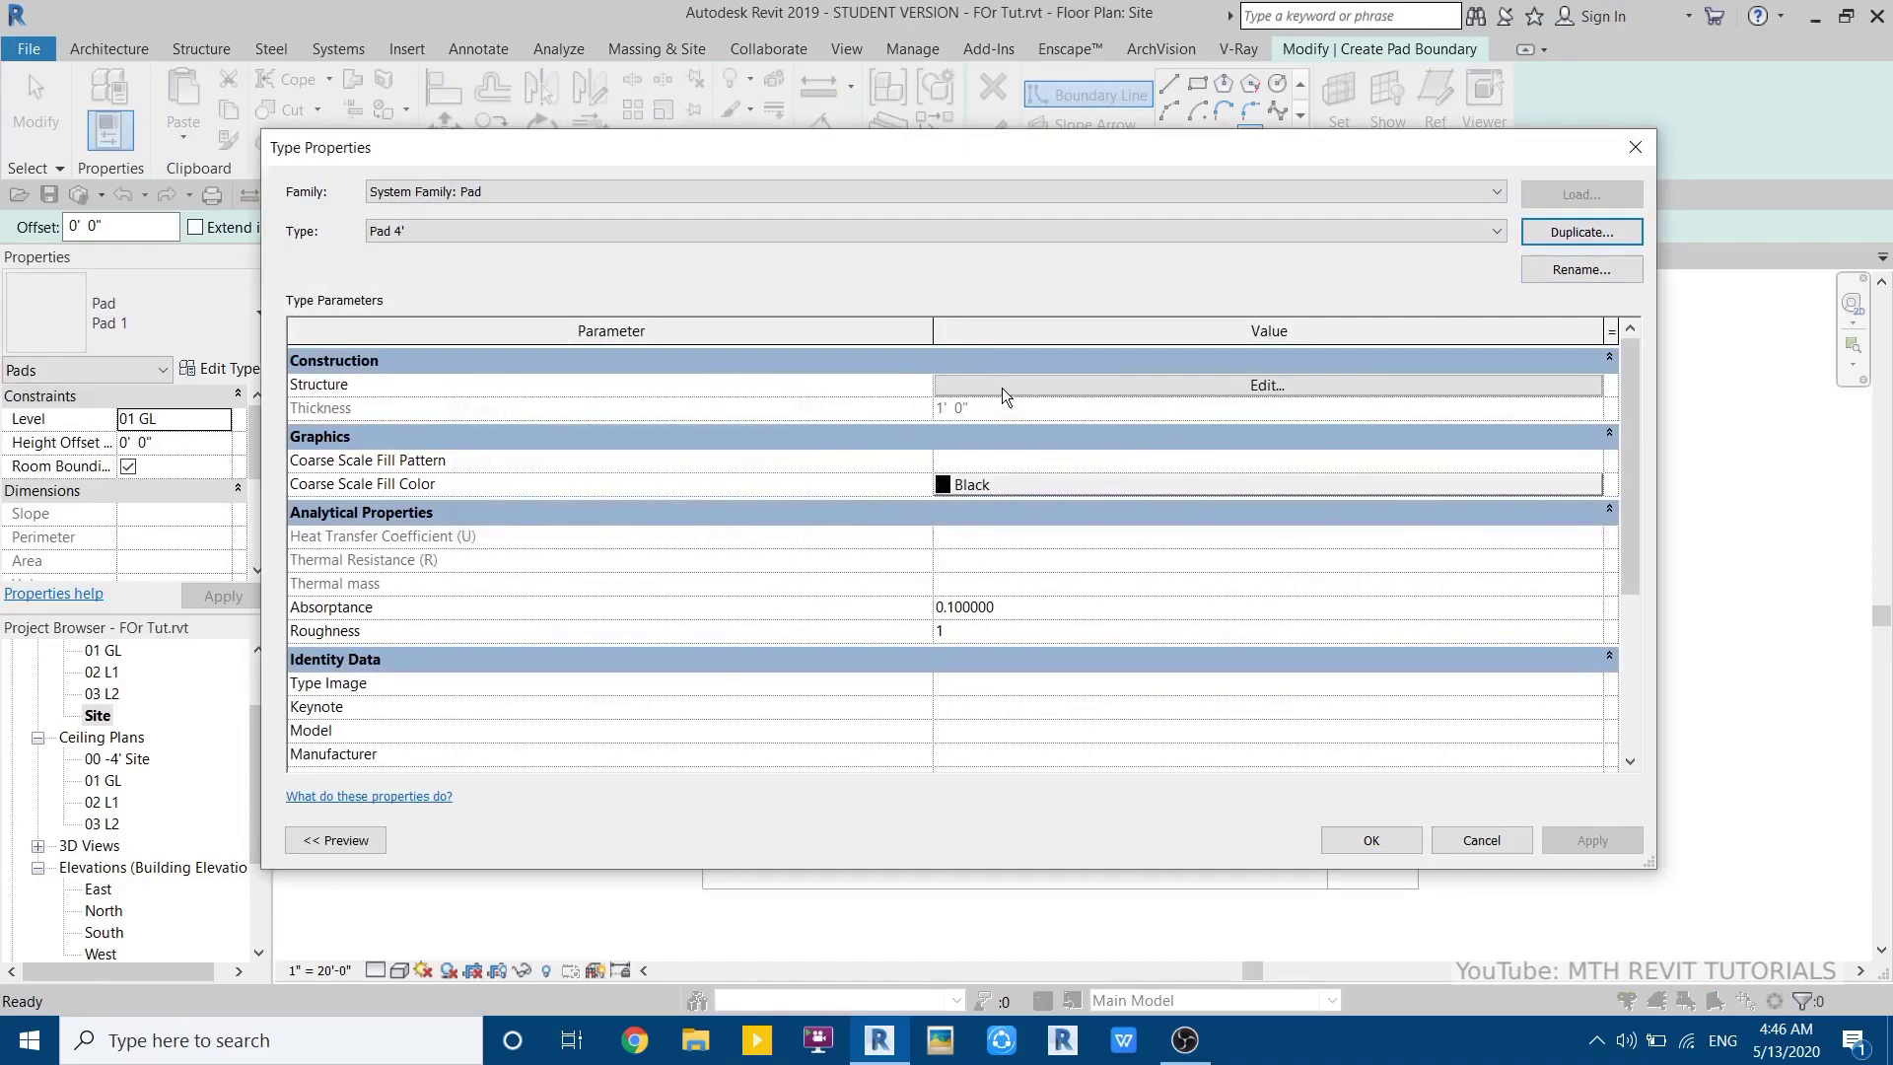
# - Edit the structure layer's thickness of the Pad 4' type and accept the type settings
pyautogui.click(1001, 387)
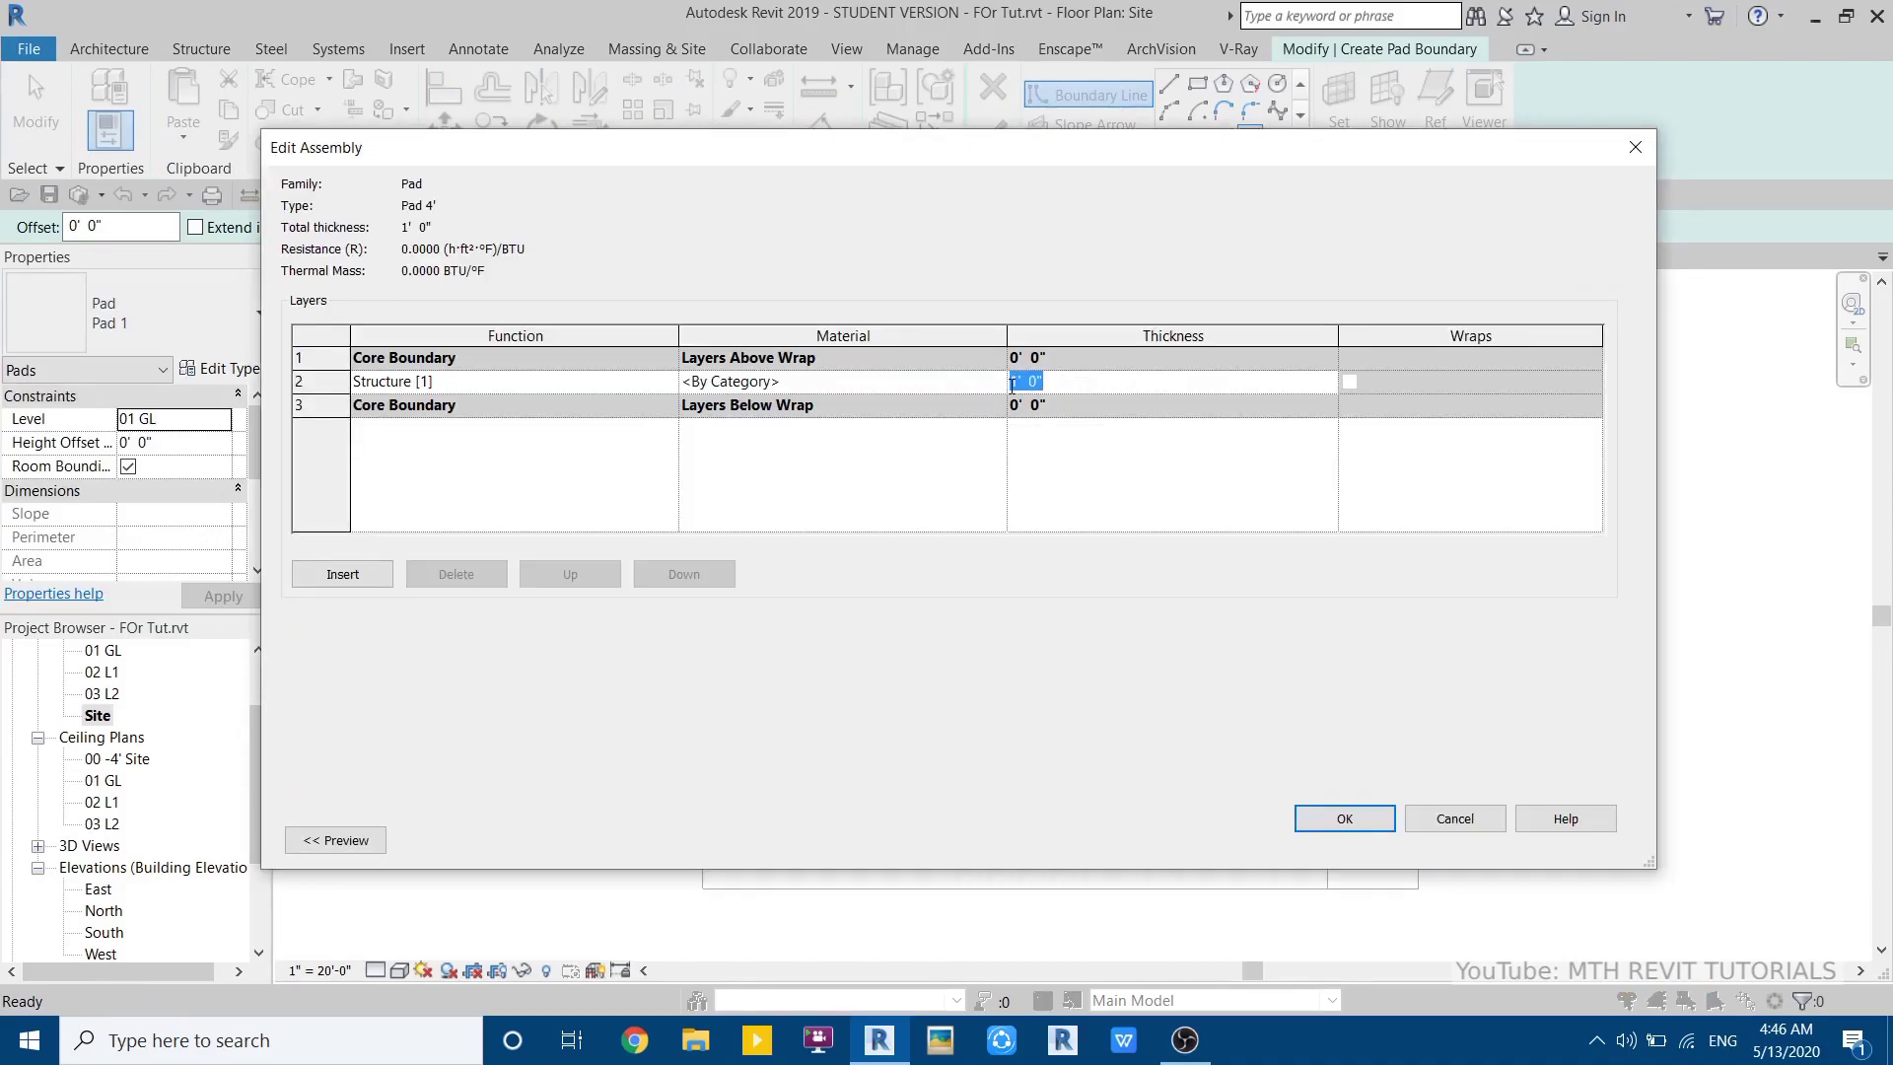
pyautogui.click(1348, 820)
pyautogui.click(1368, 831)
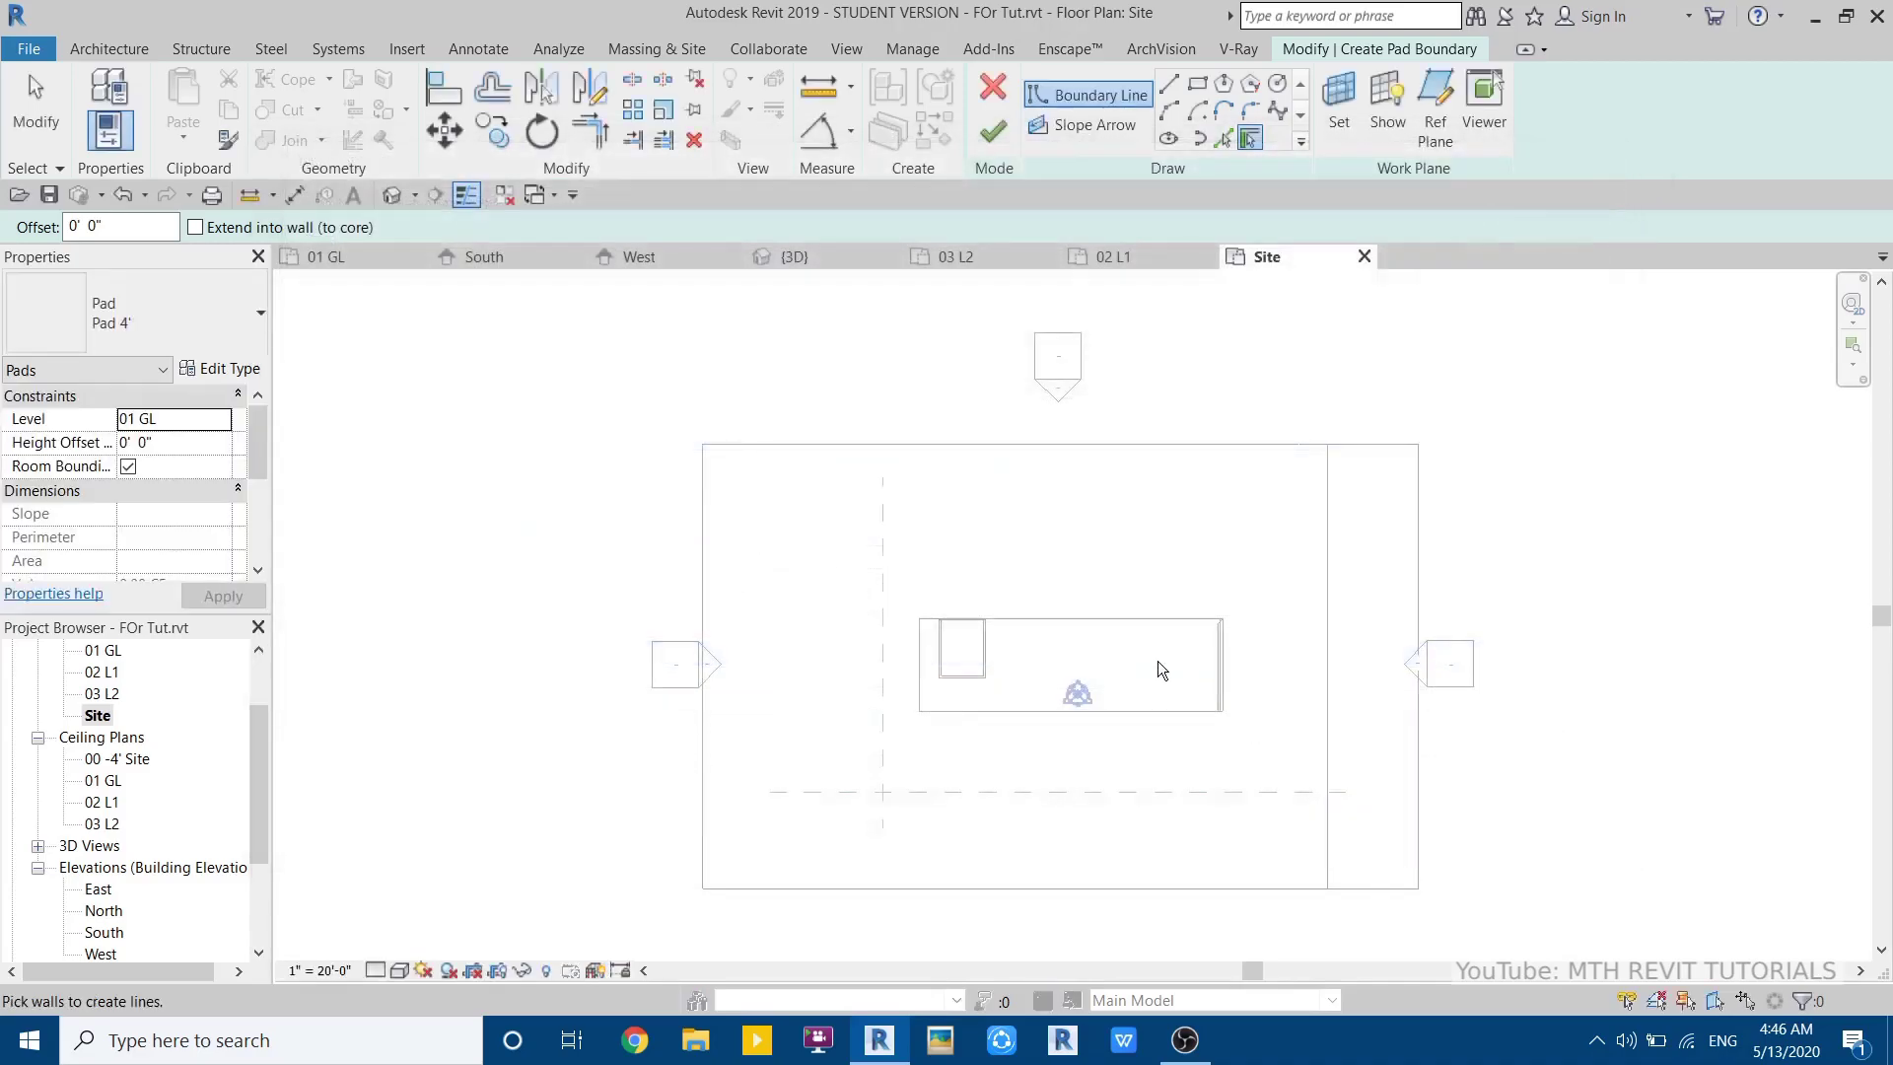
# - Draw a rectangular pad boundary of 65'-6" by 20'-0" along the building's roof outline
pyautogui.click(1197, 83)
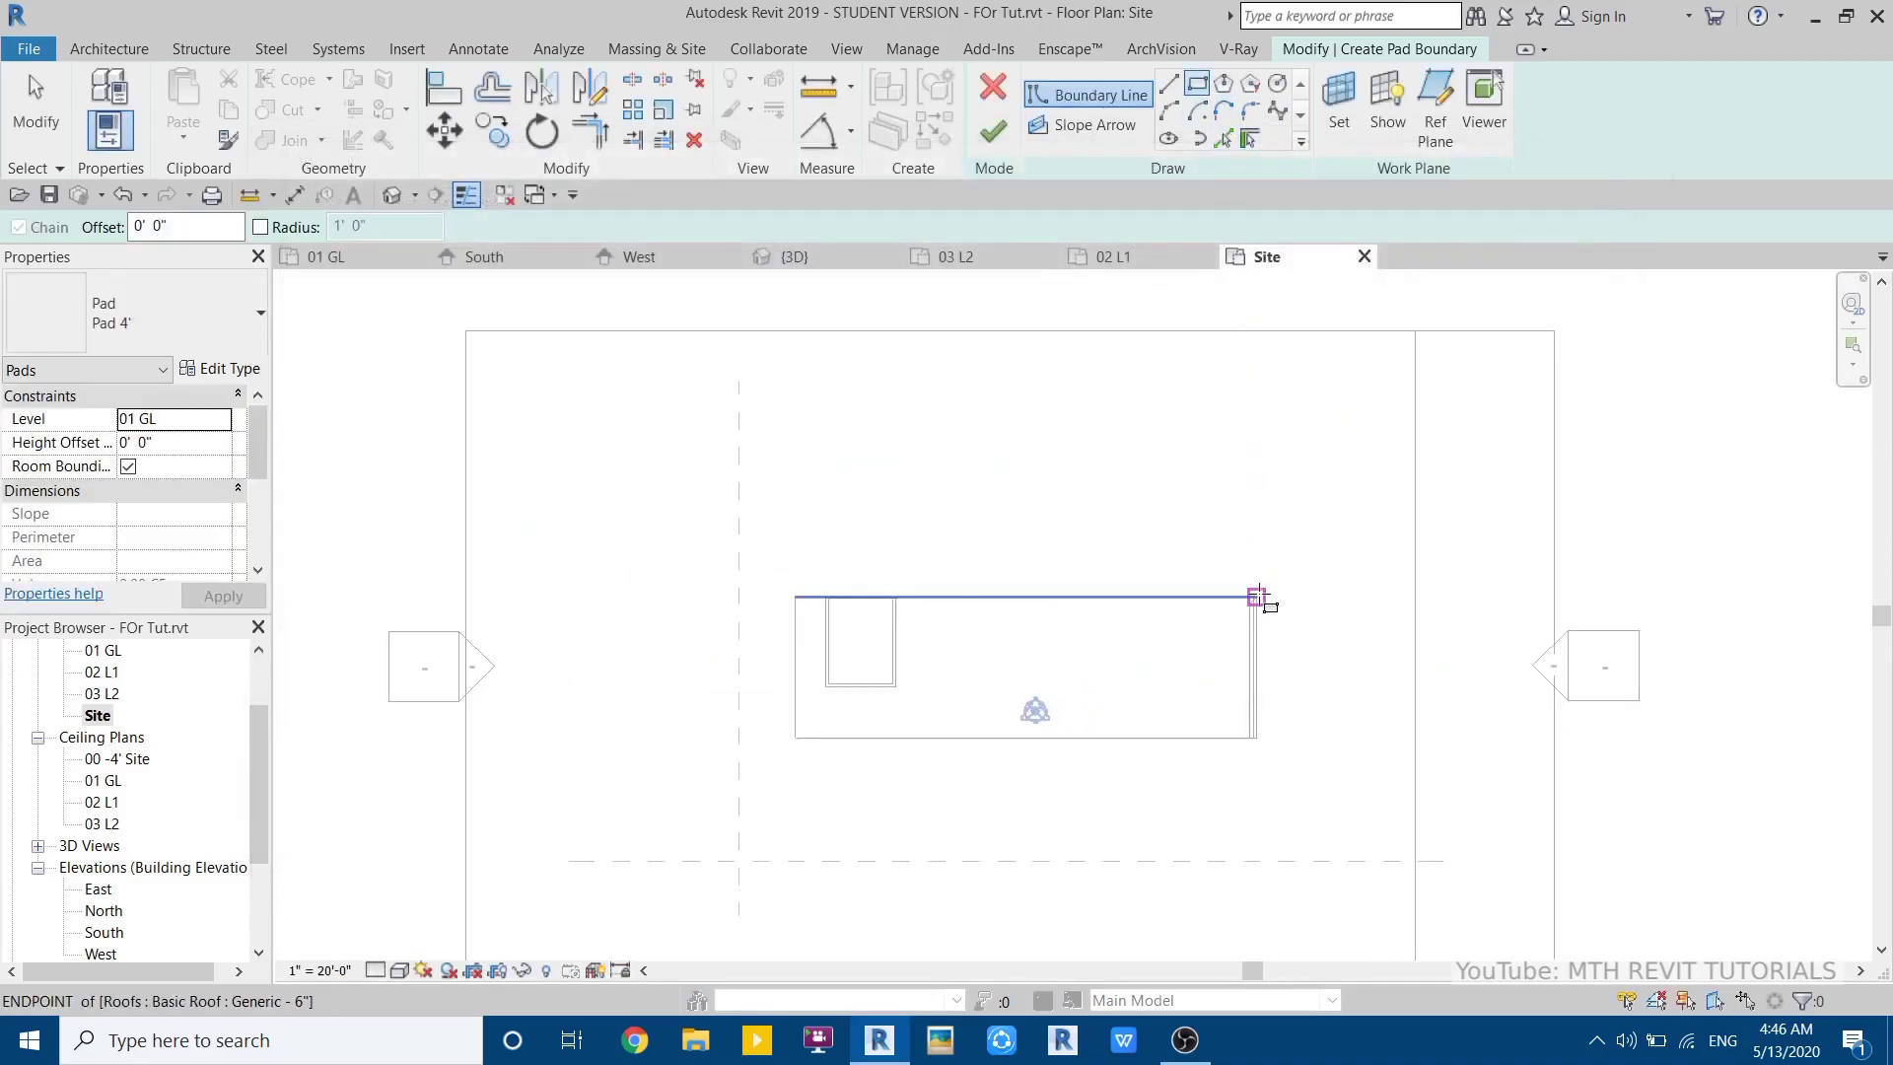
pyautogui.click(1257, 598)
pyautogui.click(774, 739)
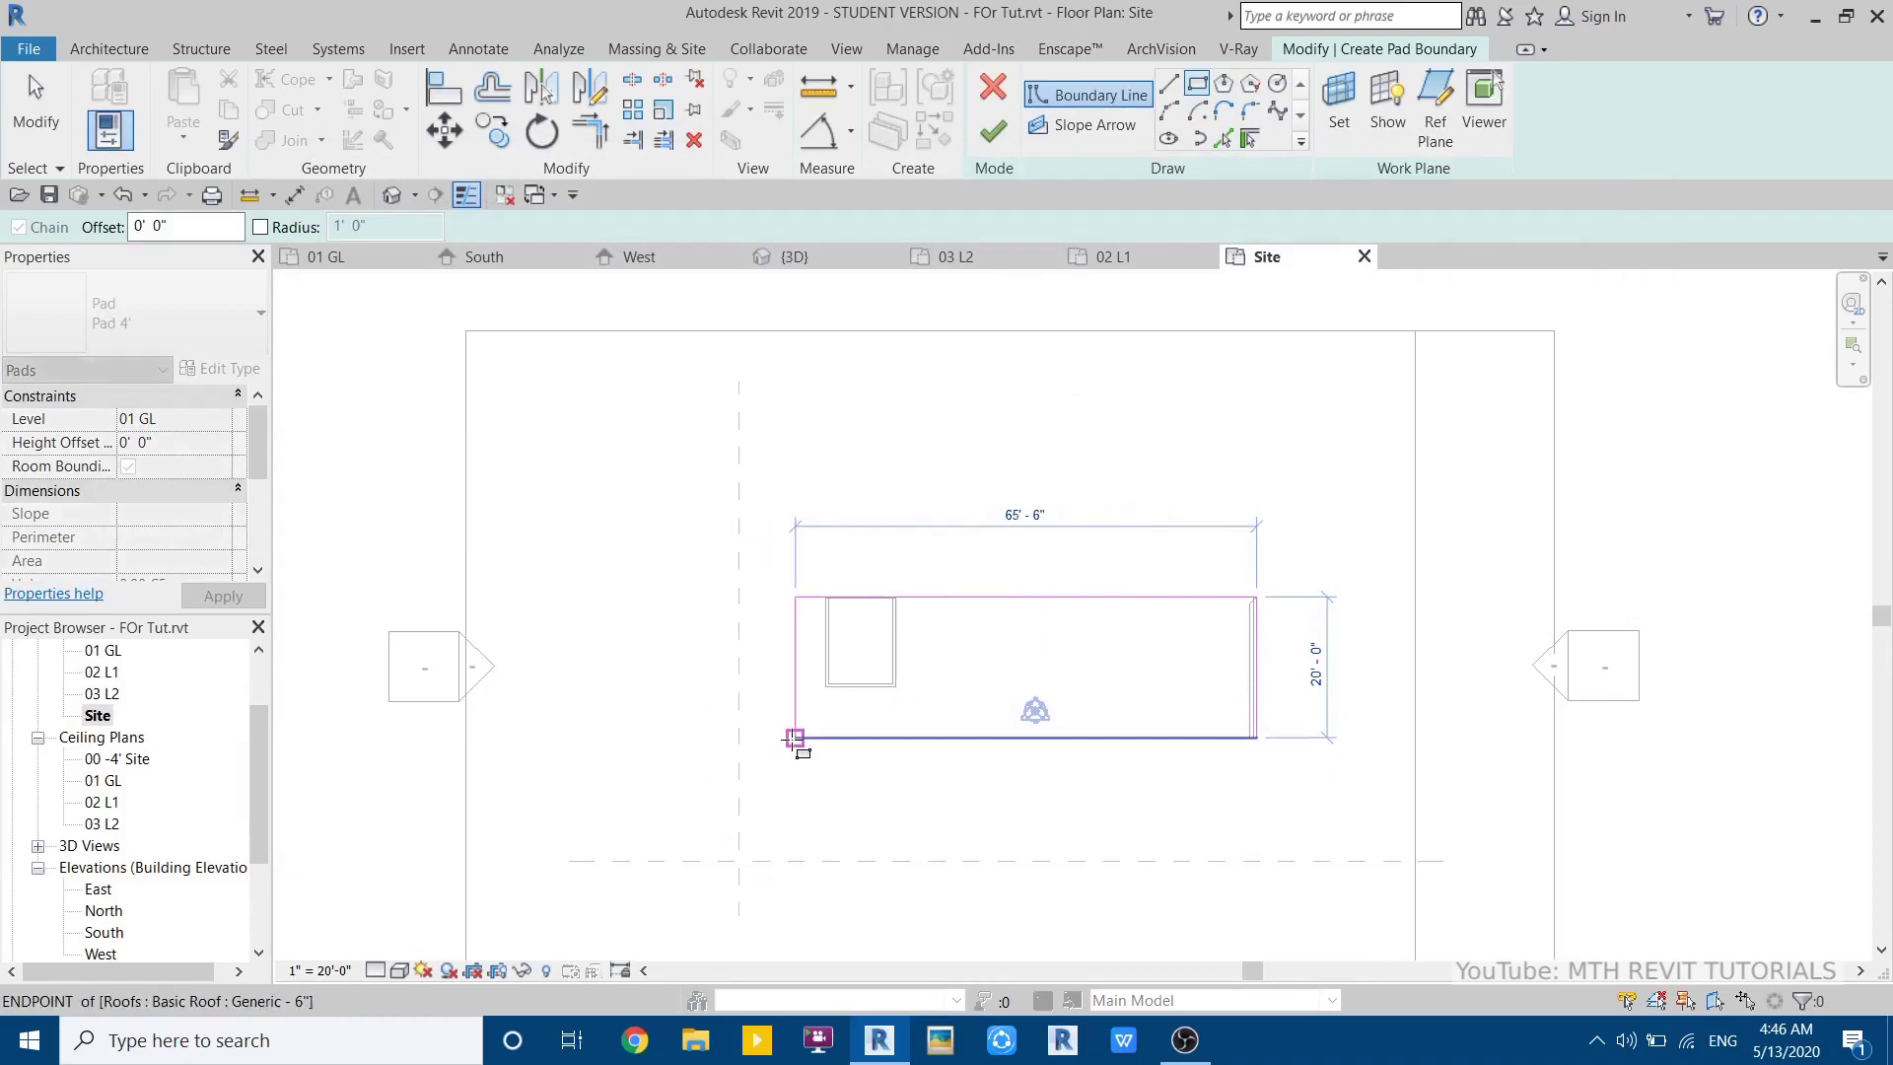
pyautogui.scroll(2, 895, 750)
pyautogui.press('Escape')
# - Move the pad boundary's south edge outward by about 5'-6" from the building
pyautogui.click(906, 720)
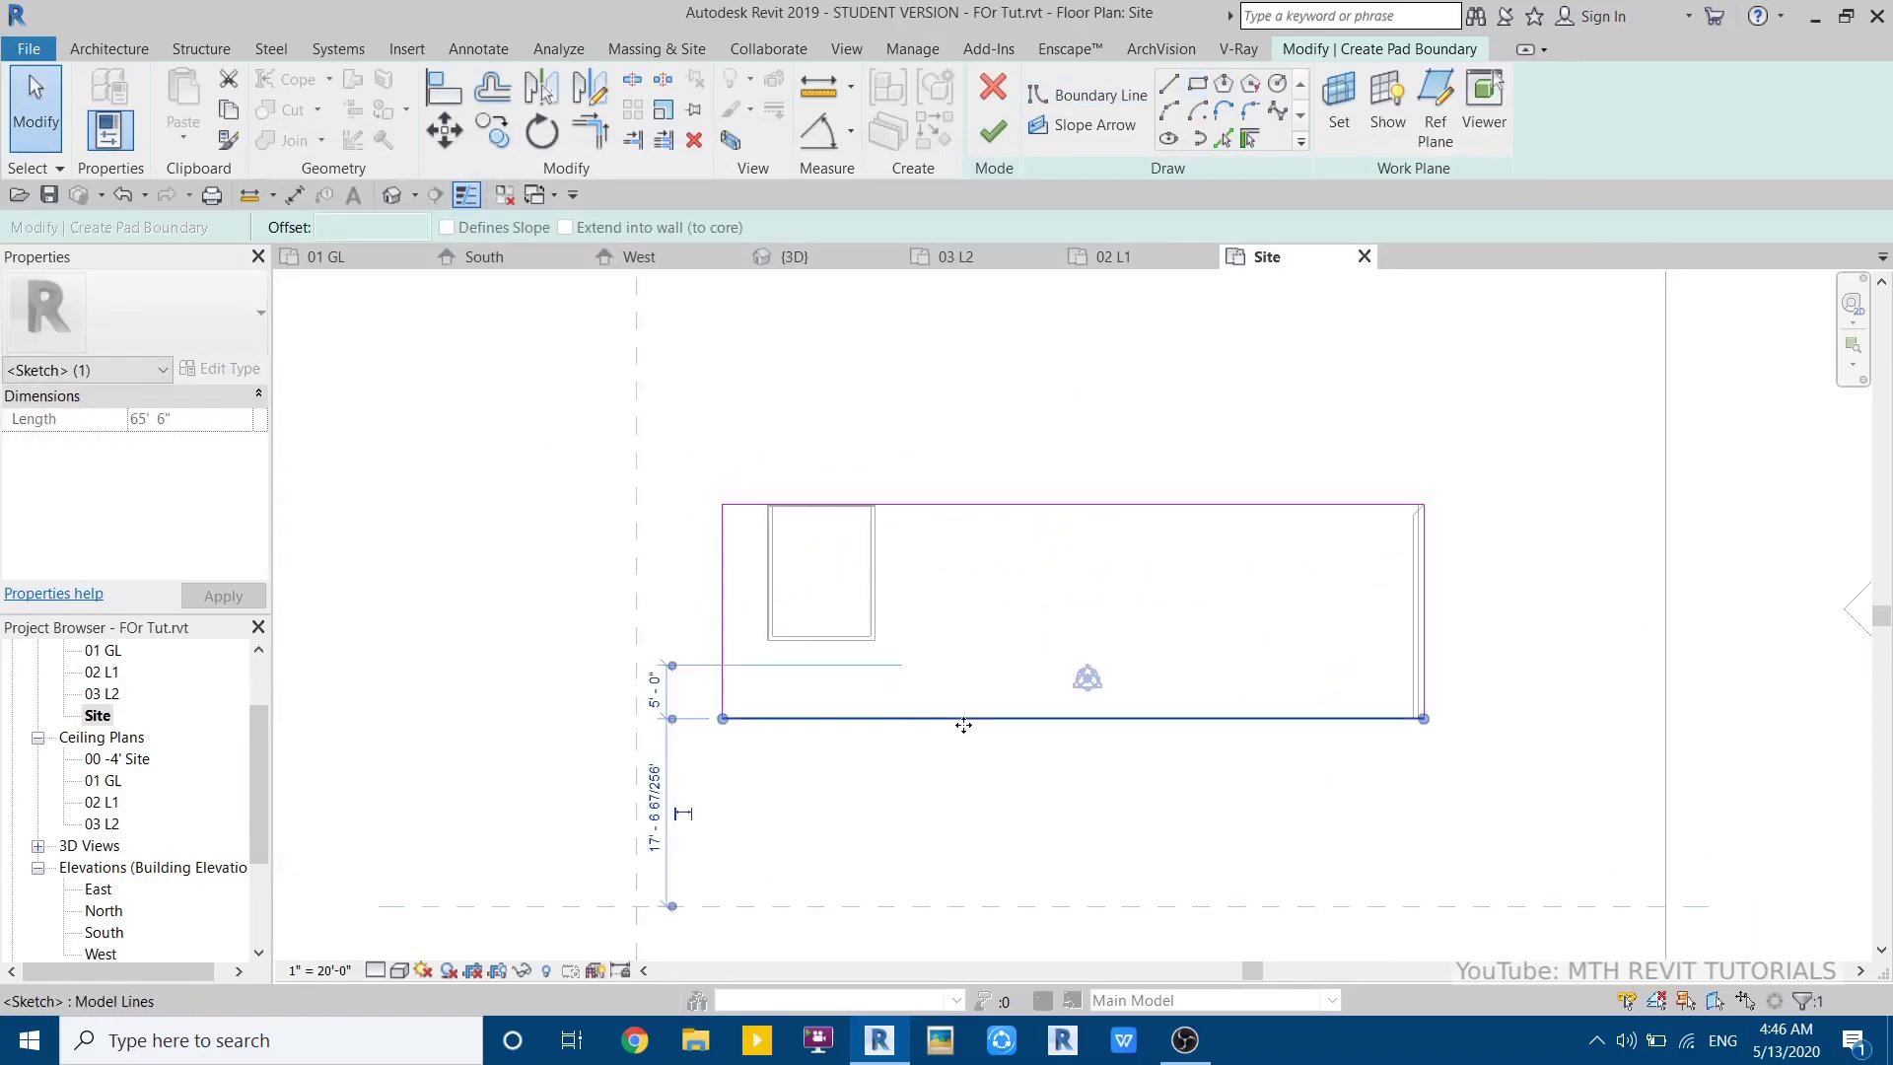
pyautogui.moveTo(809, 755); pyautogui.dragTo(808, 814)
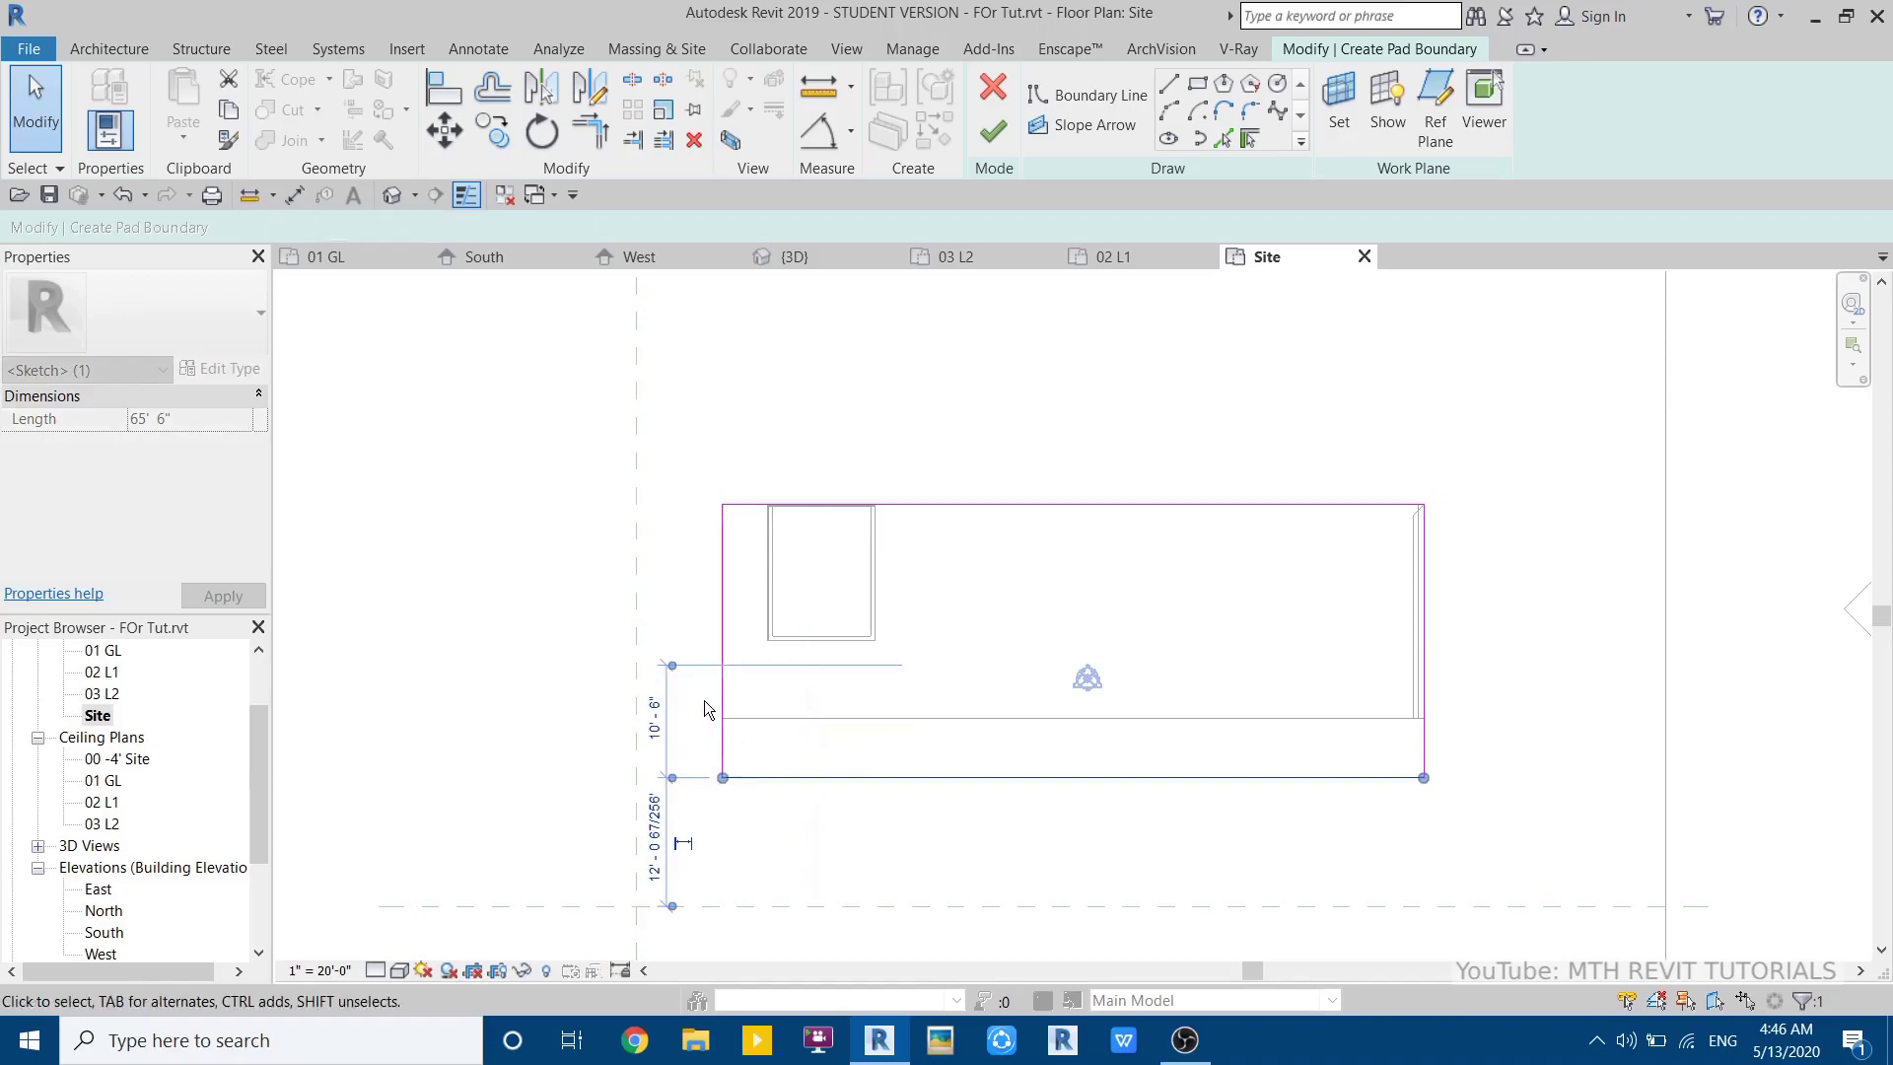
# - Set the distance between the pad boundary's south edge and the building outline to 5'
pyautogui.click(654, 746)
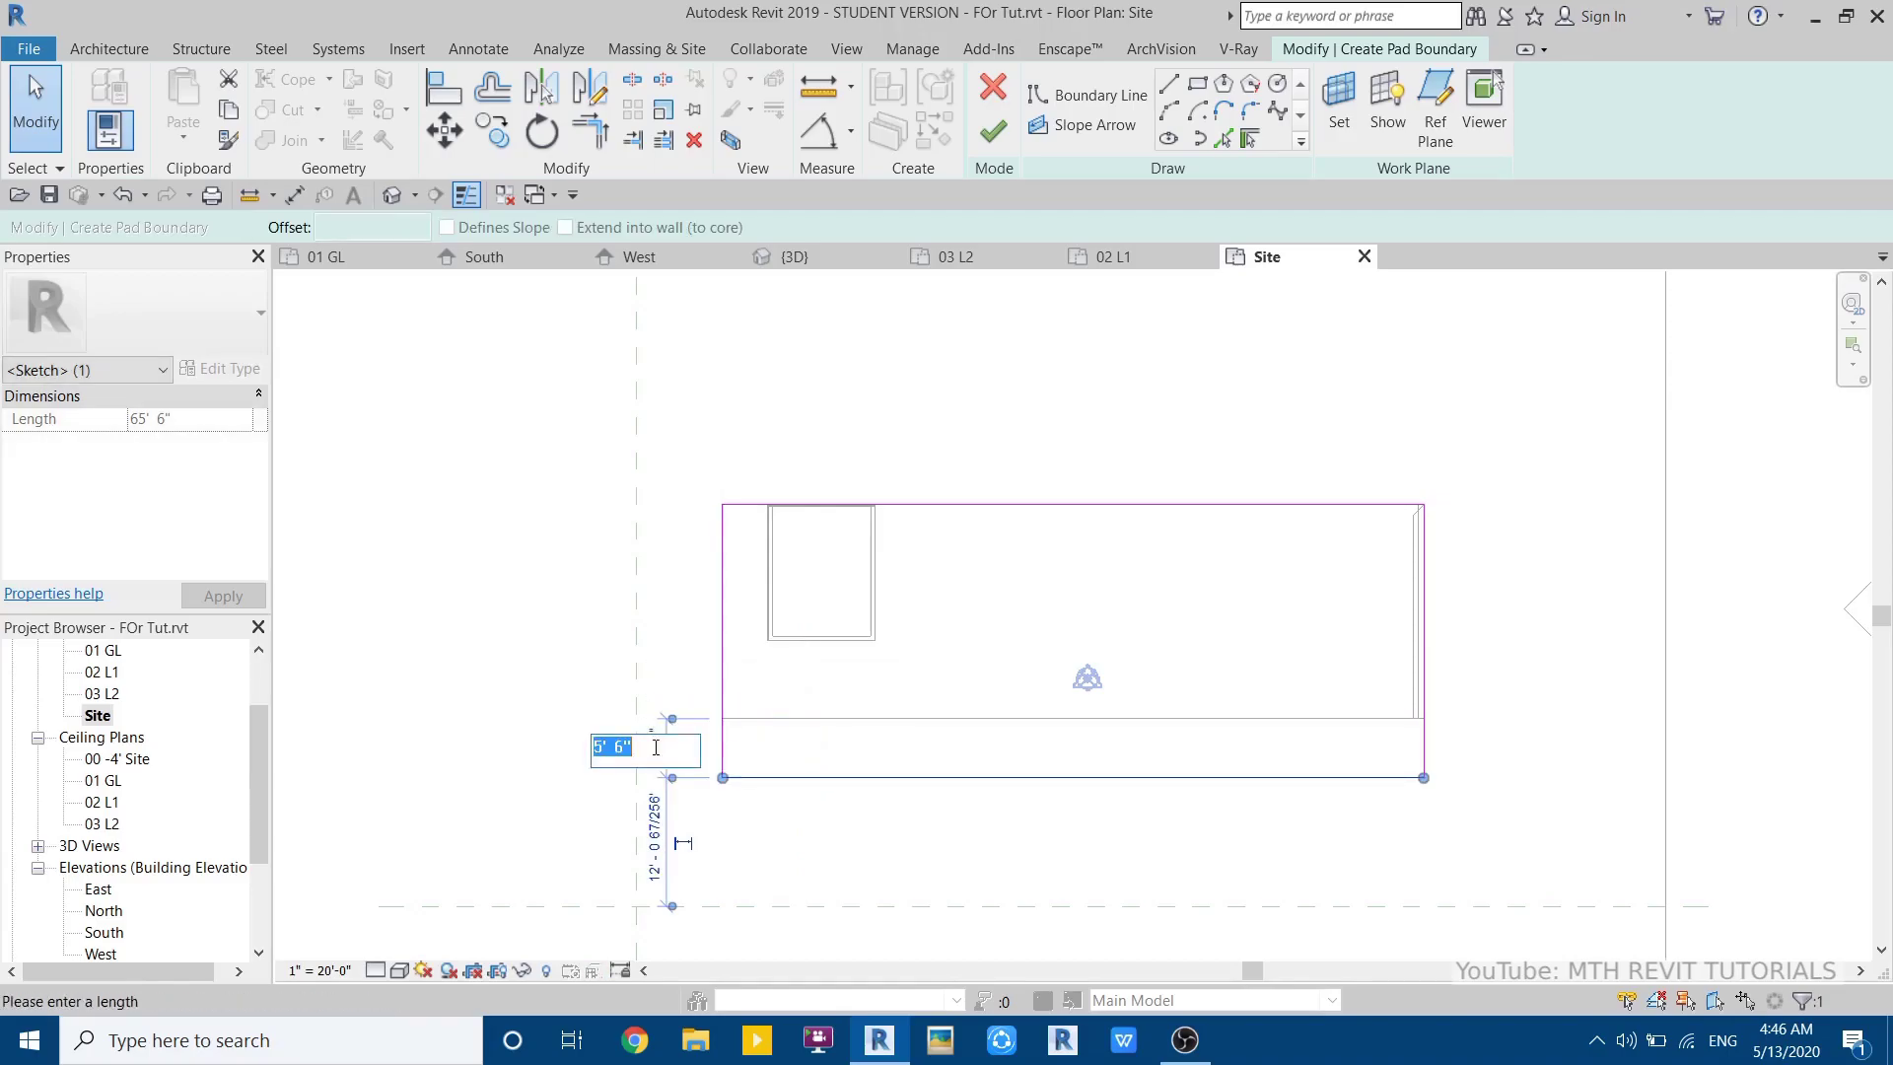
pyautogui.write('5')
pyautogui.press('Return')
pyautogui.press('Escape')
# - Move the pad boundary's west edge outward and set its distance from the building outline to 10'
pyautogui.moveTo(714, 669)
pyautogui.mouseDown()
pyautogui.moveTo(529, 701)
pyautogui.moveTo(575, 689)
pyautogui.mouseUp()
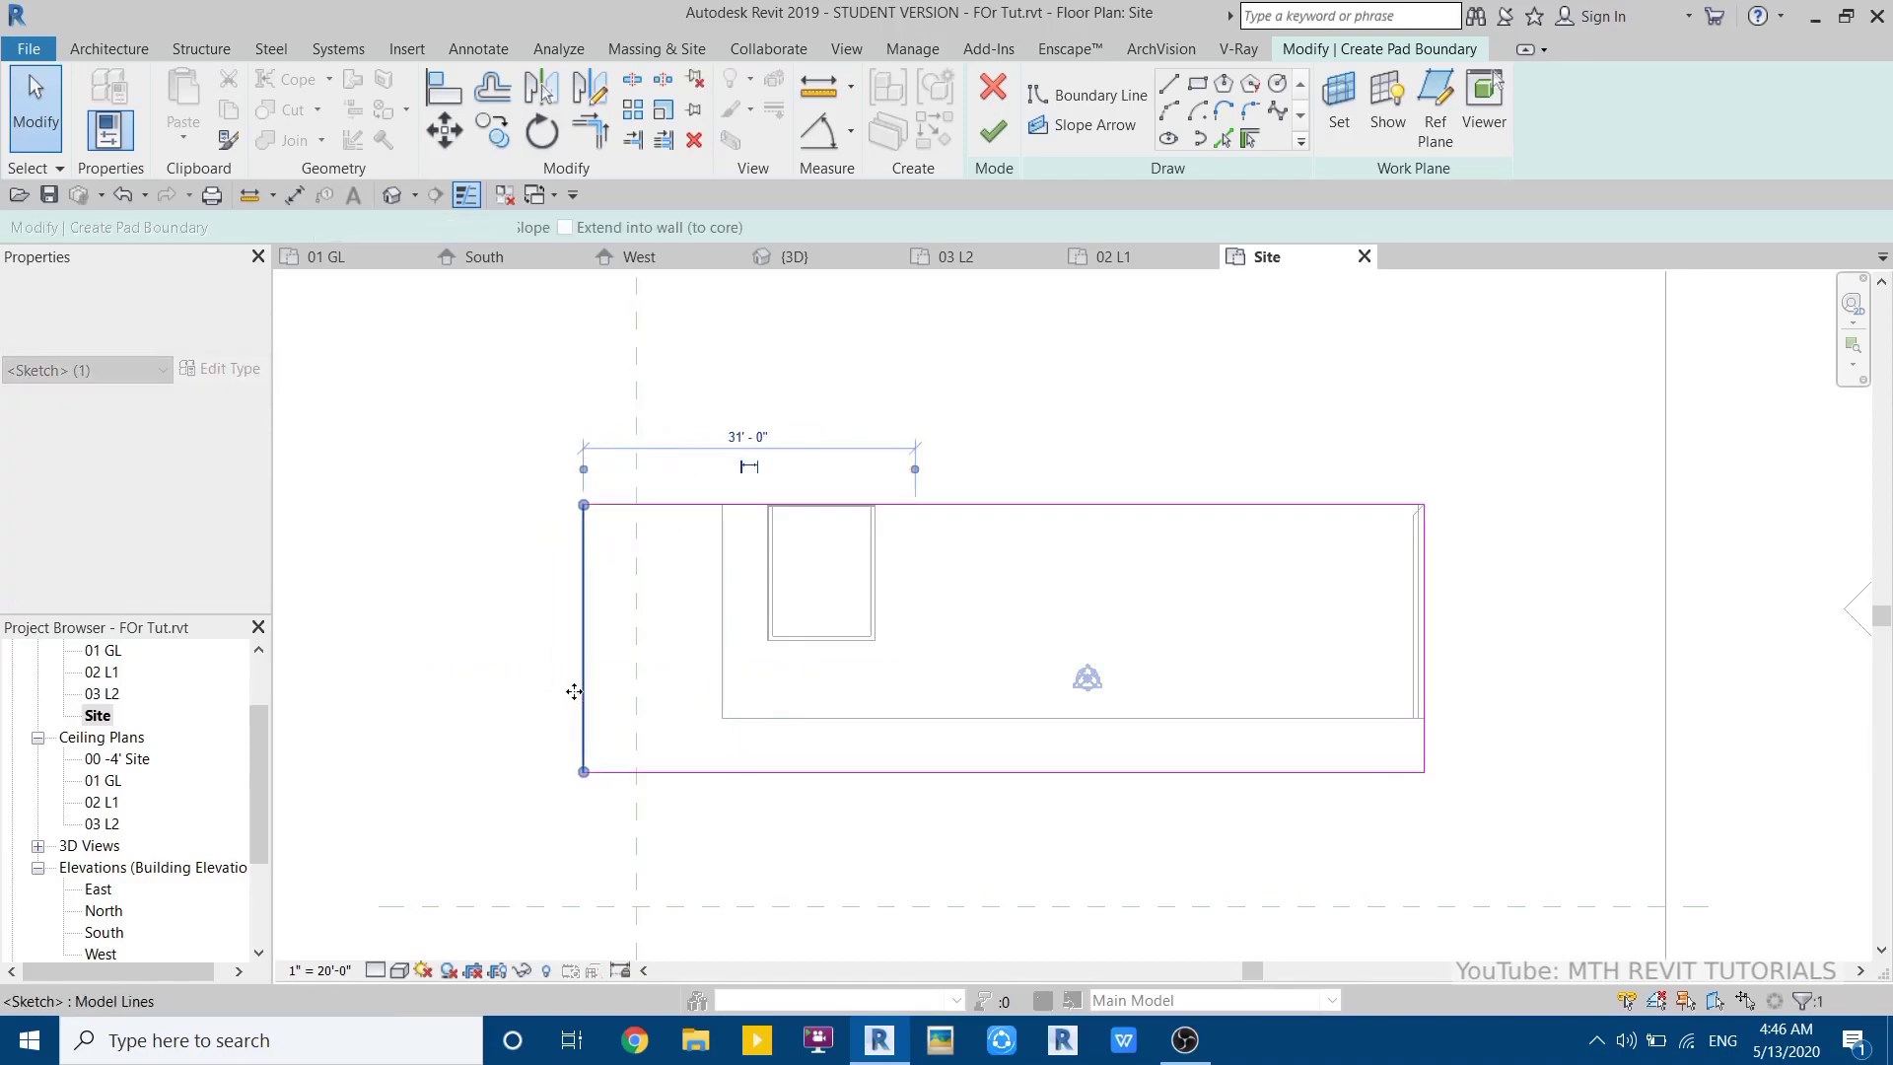
pyautogui.click(772, 481)
pyautogui.click(580, 570)
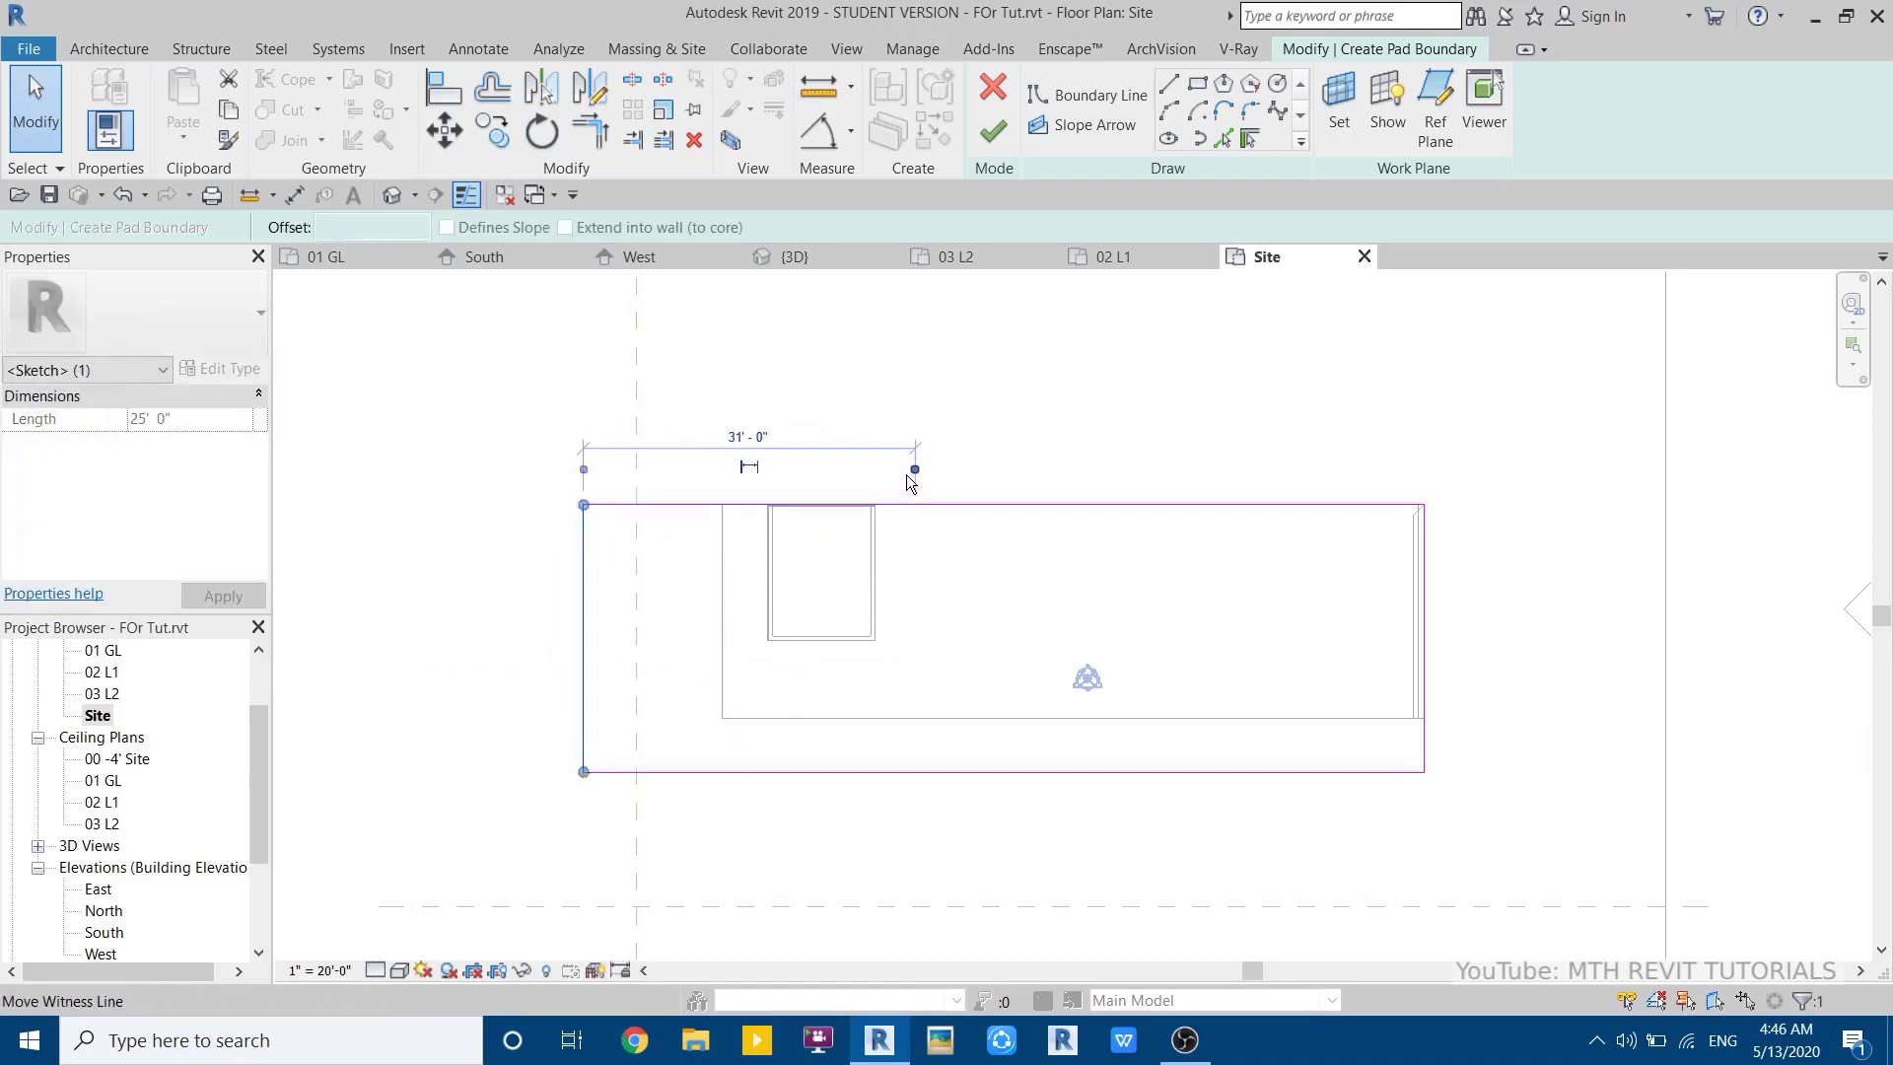
pyautogui.moveTo(753, 548); pyautogui.dragTo(721, 562)
pyautogui.click(678, 426)
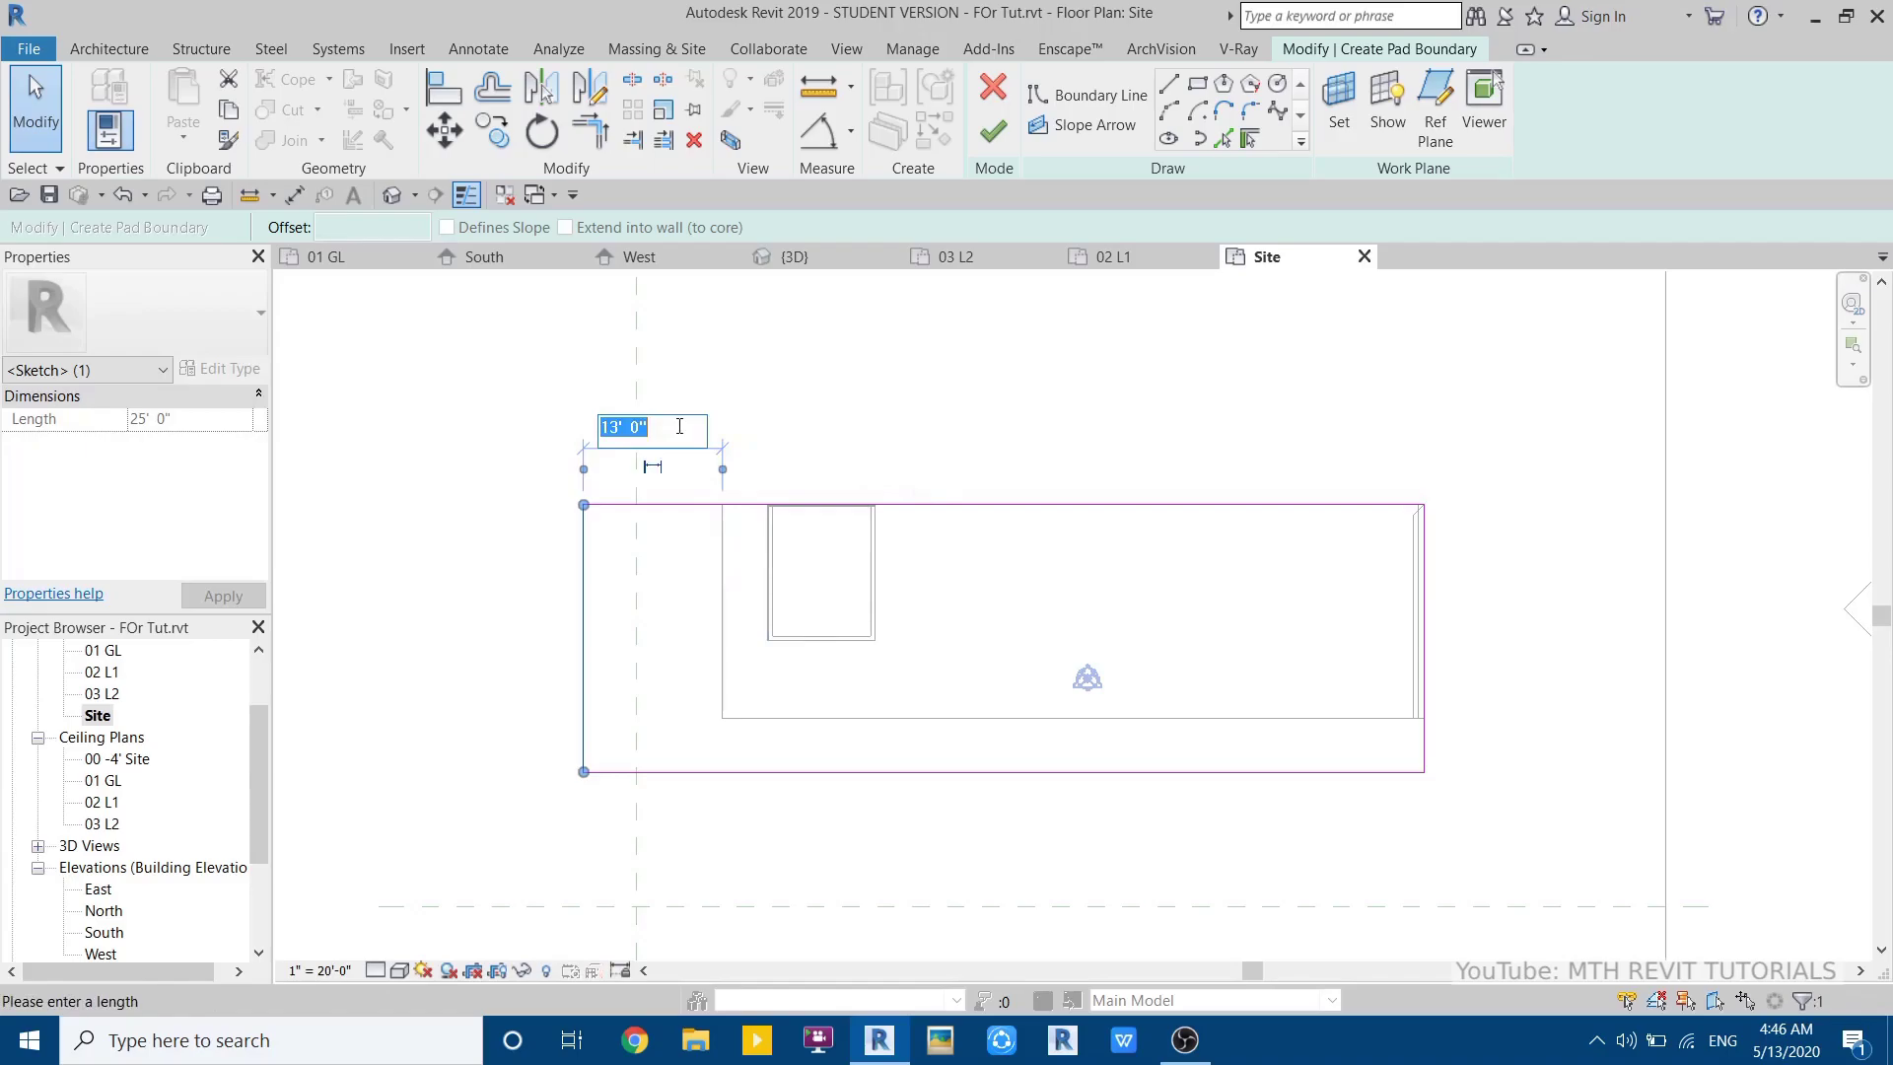
pyautogui.write('10')
pyautogui.press('Return')
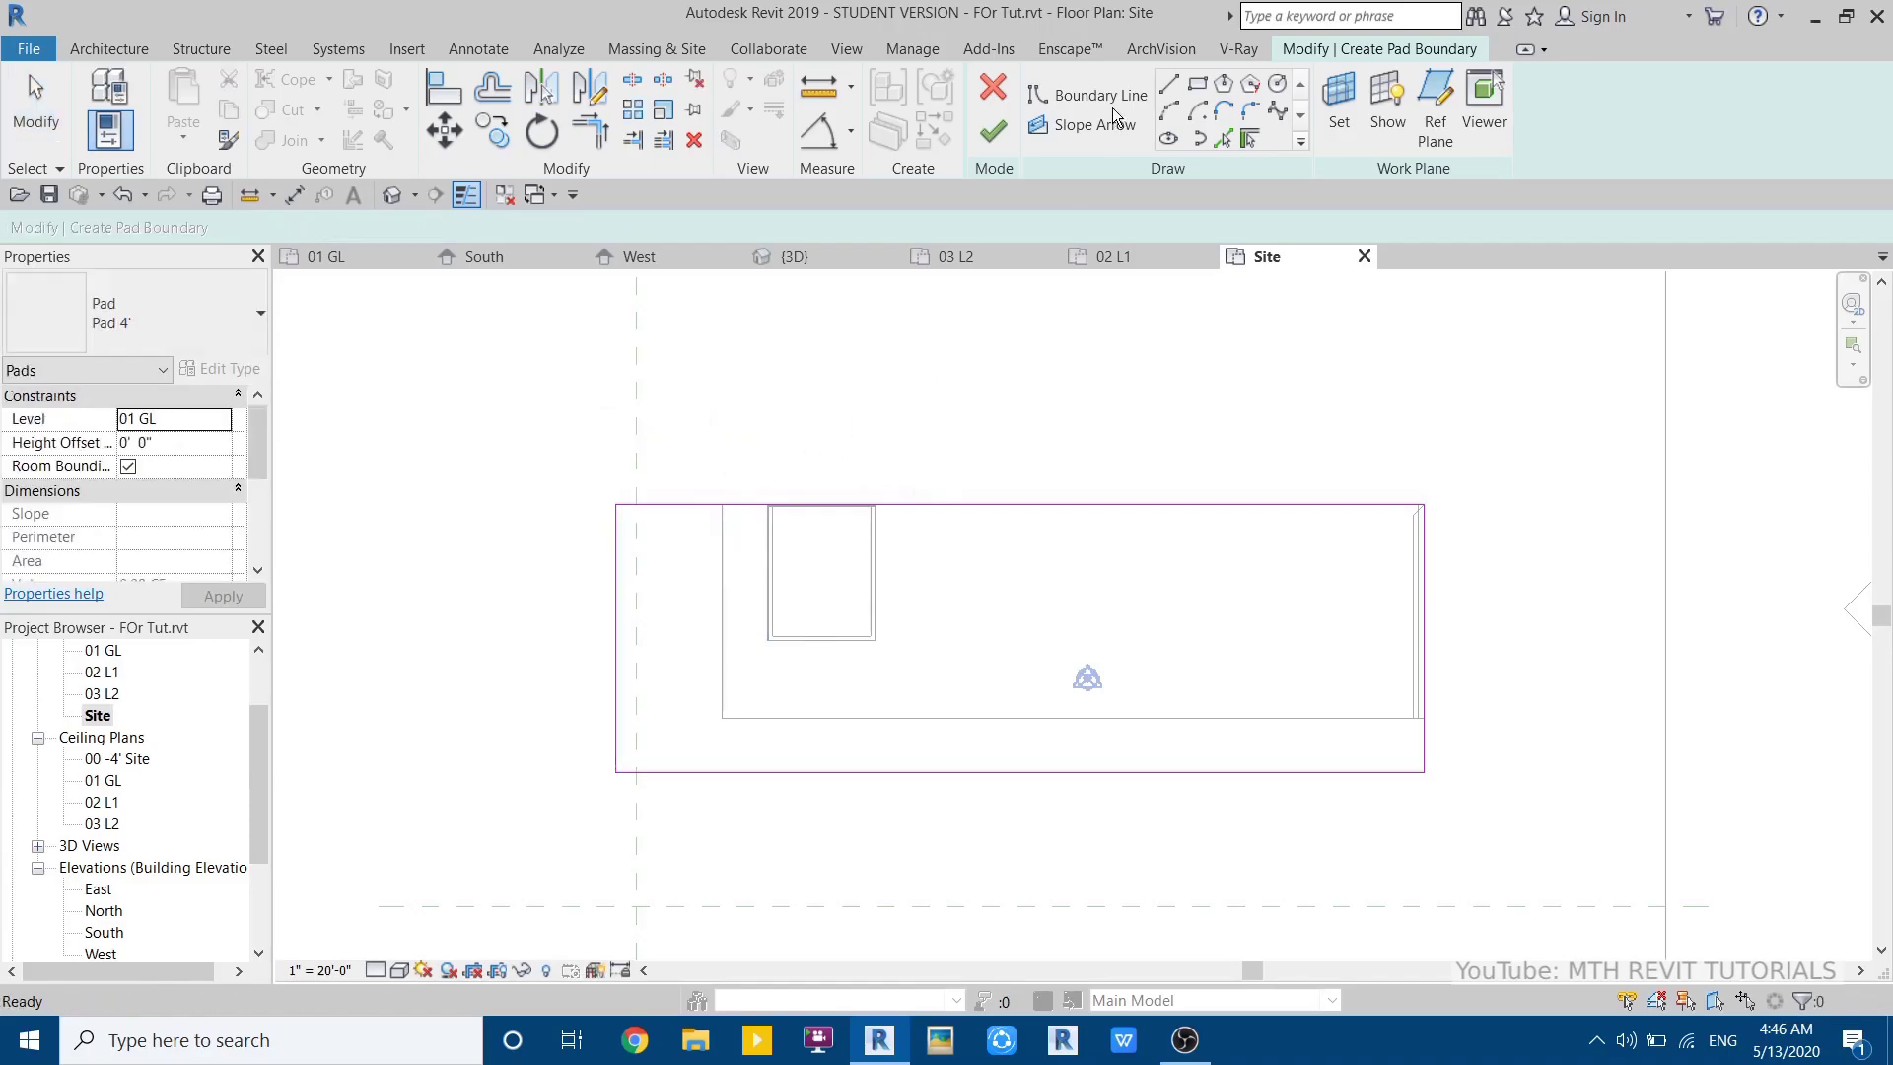
# - Finish the pad boundary sketch and inspect the new pad in the 3D view
pyautogui.click(993, 132)
pyautogui.click(389, 203)
pyautogui.keyDown('shift'); pyautogui.moveTo(785, 548); pyautogui.dragTo(974, 788, button='middle'); pyautogui.keyUp('shift')
# - Open the toposurface for editing in the front view and raise the low point column near the pad's middle
pyautogui.click(901, 820)
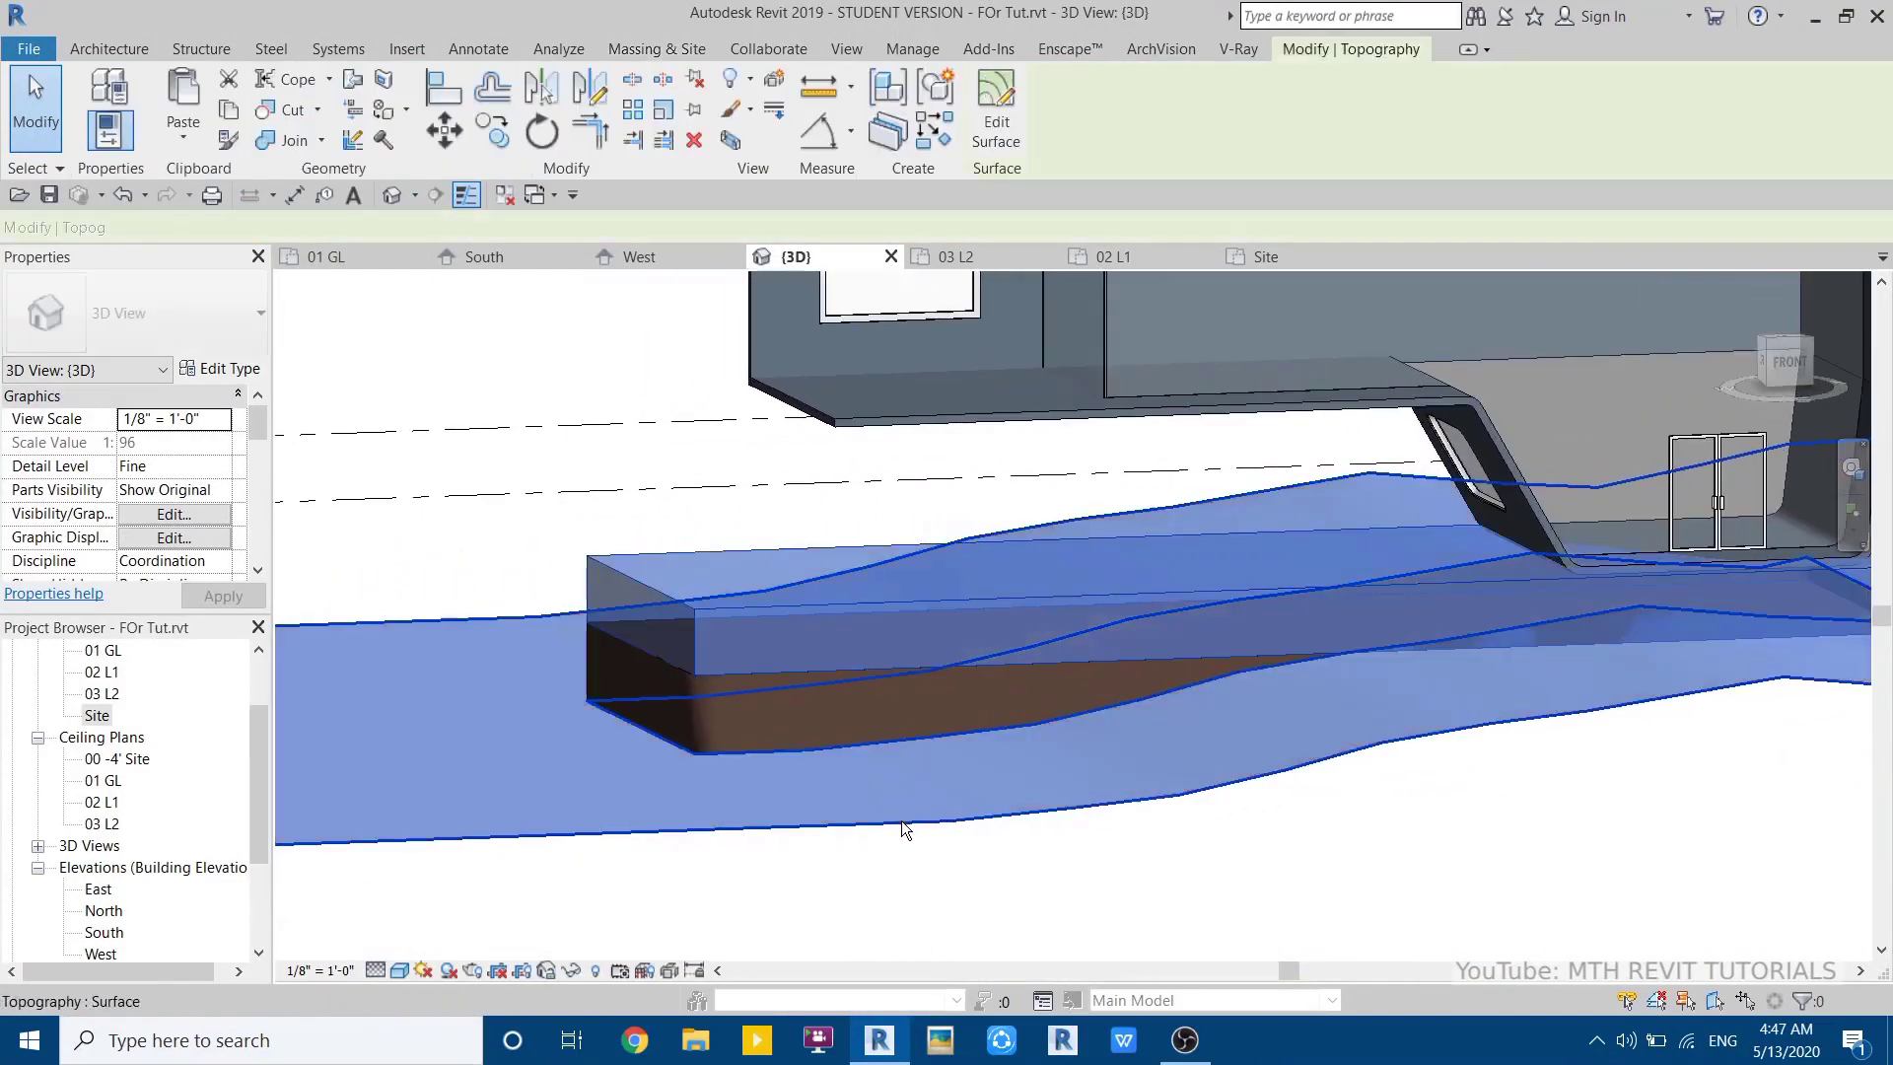
pyautogui.click(998, 143)
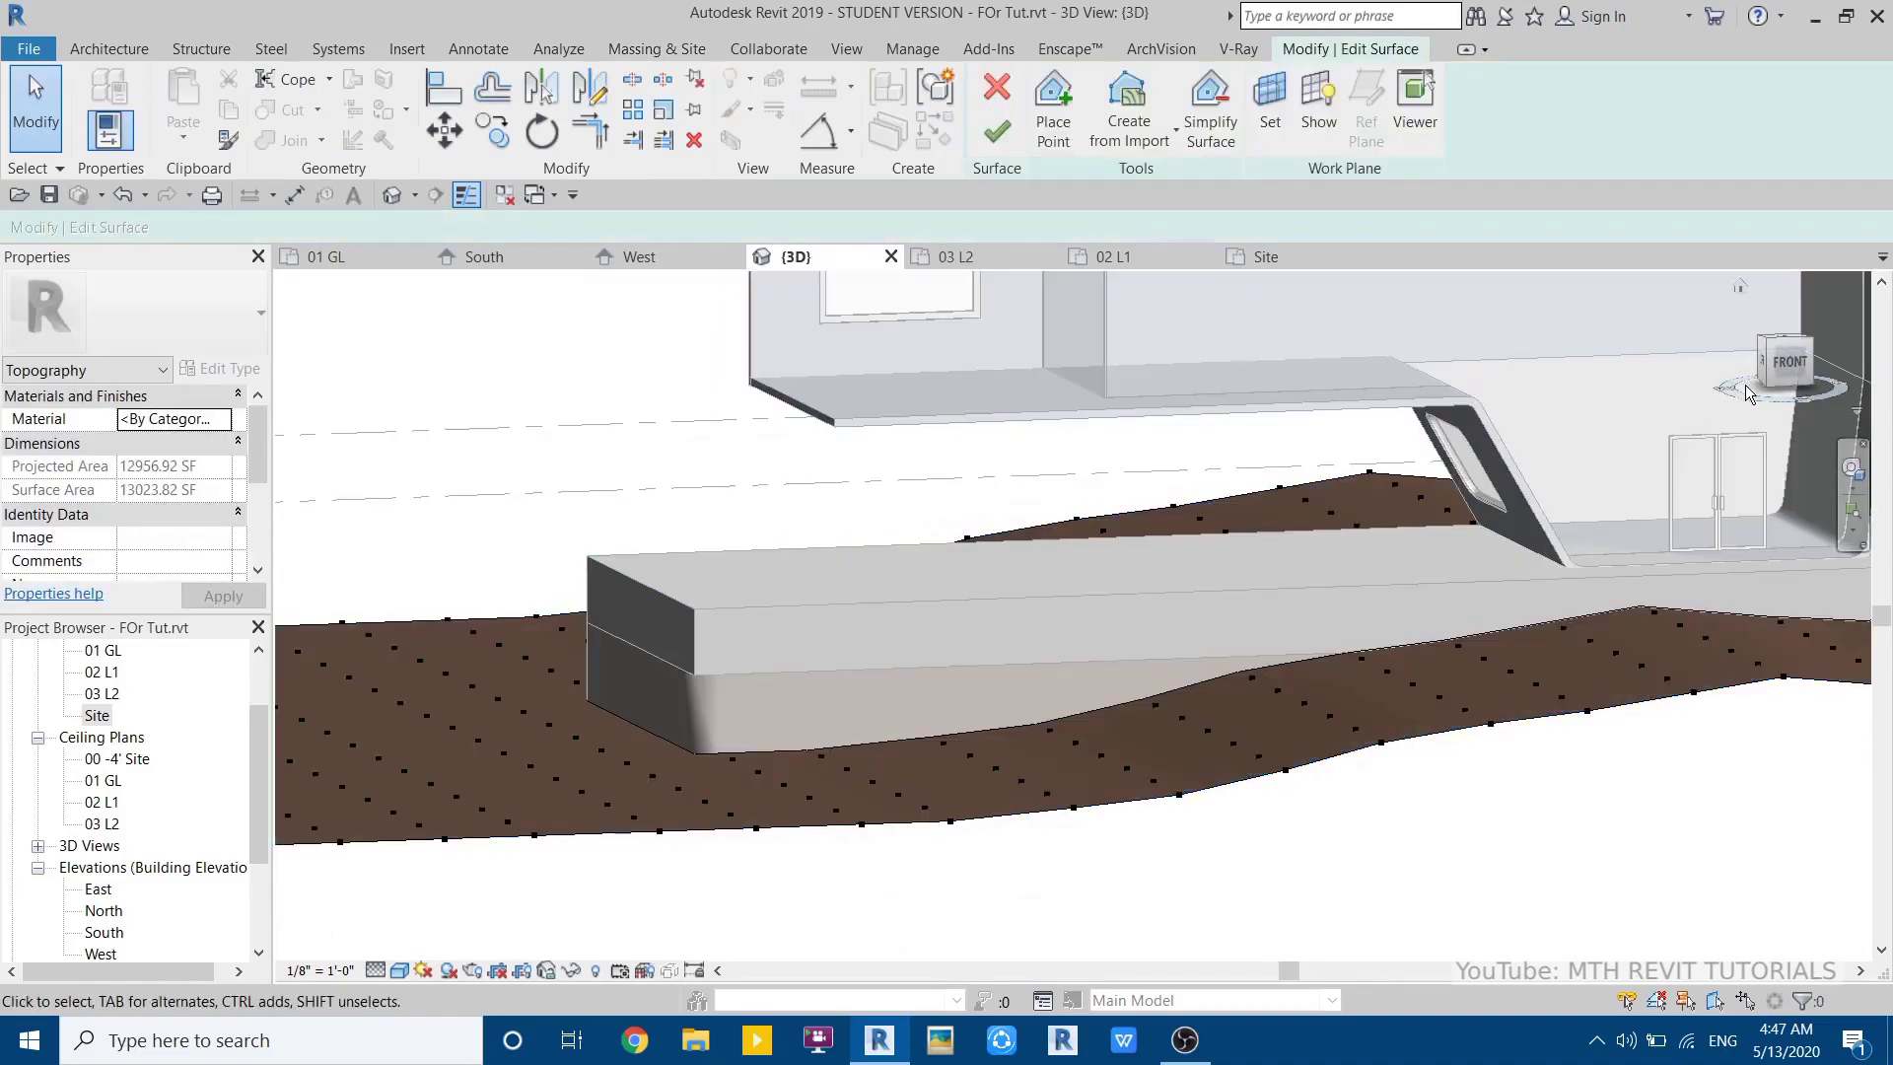
pyautogui.click(1792, 360)
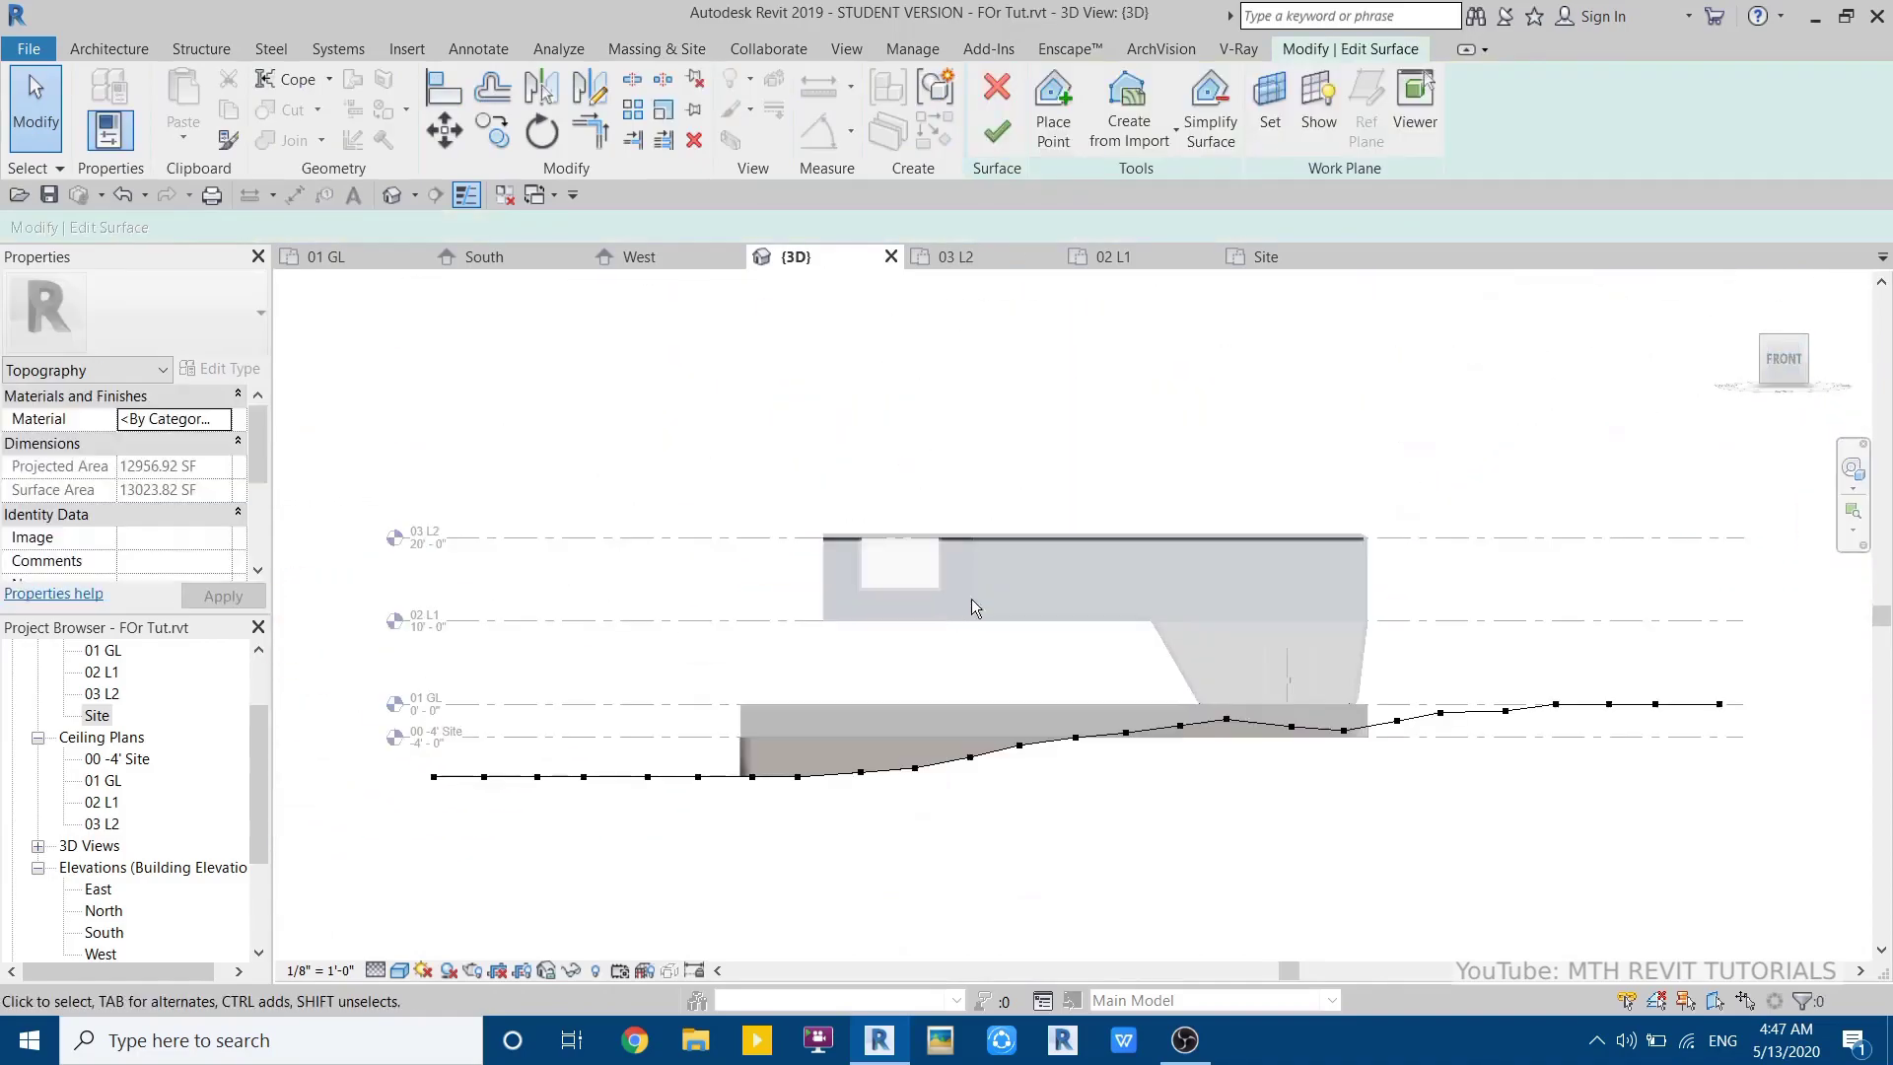
pyautogui.scroll(5, 823, 828)
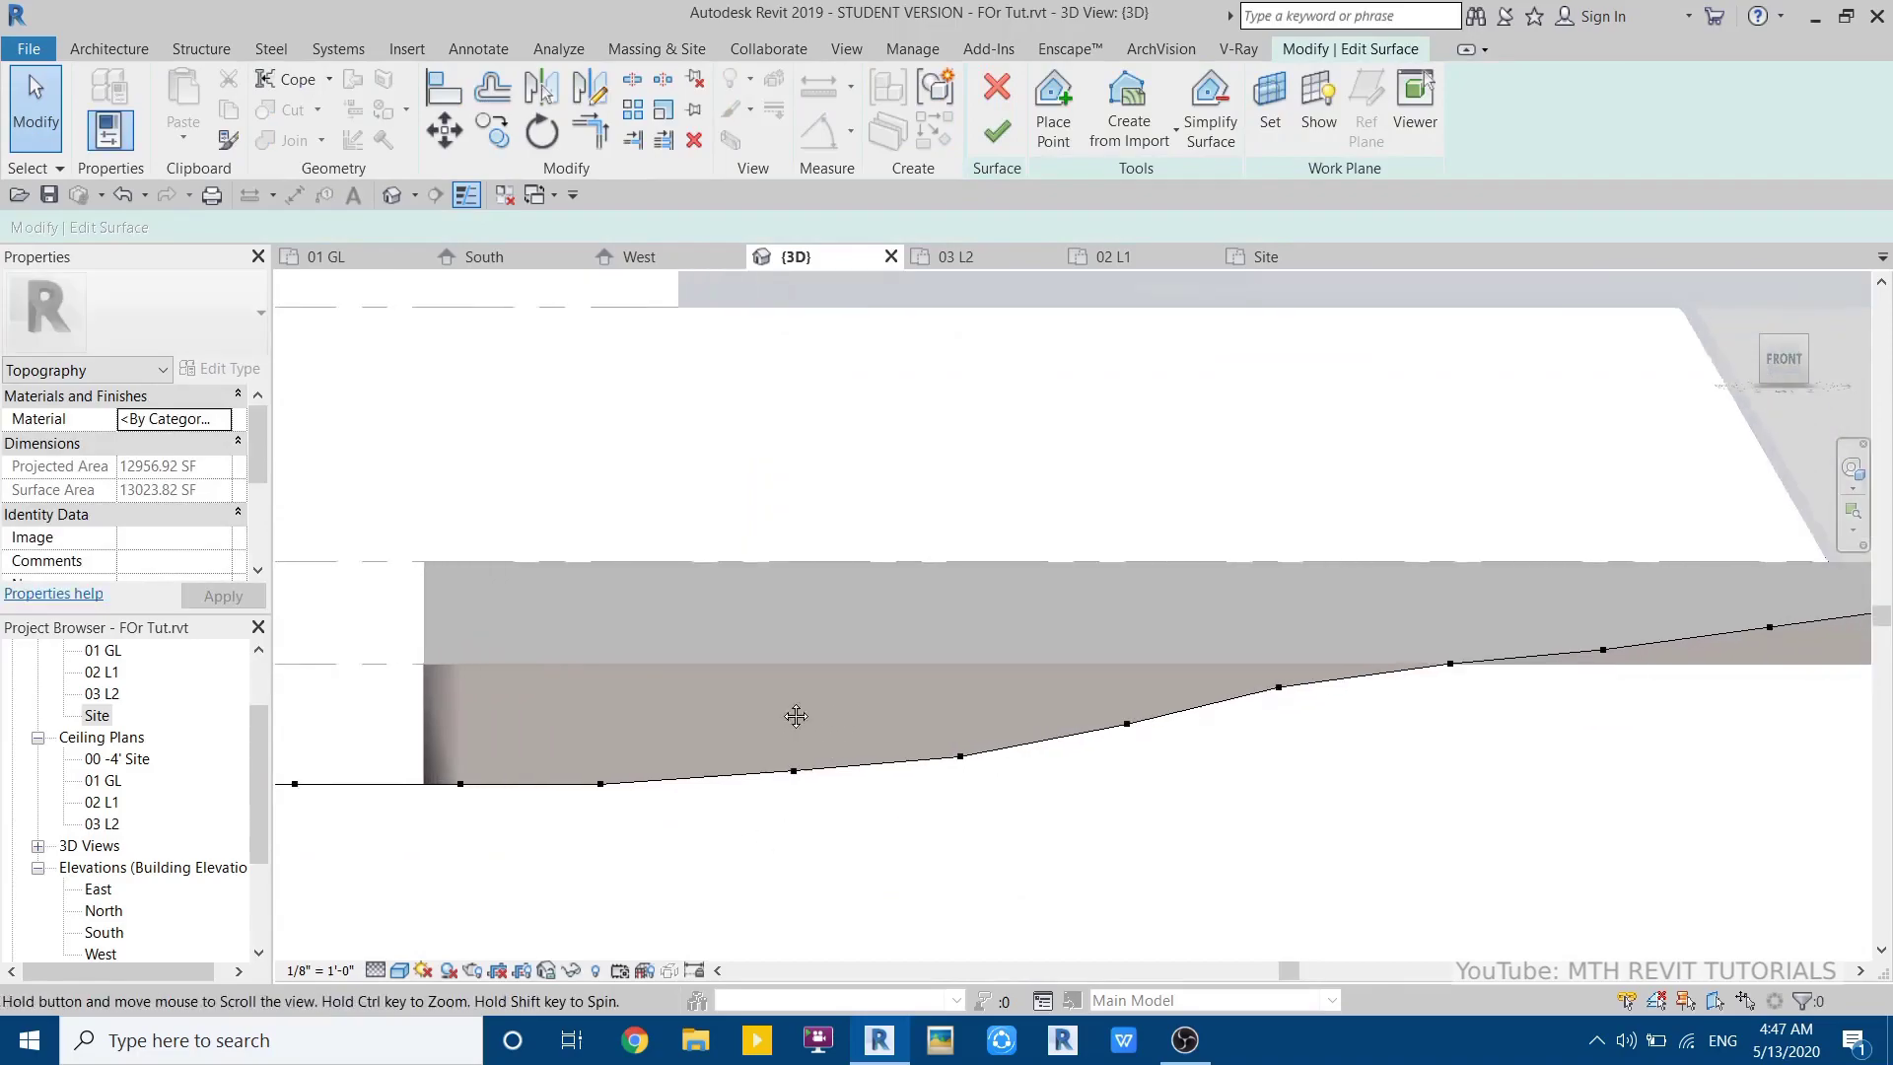
pyautogui.scroll(3, 1220, 701)
pyautogui.moveTo(1157, 619); pyautogui.dragTo(1311, 784)
pyautogui.moveTo(1163, 671); pyautogui.dragTo(1146, 571)
pyautogui.moveTo(1510, 621); pyautogui.dragTo(1501, 564)
pyautogui.moveTo(1142, 577); pyautogui.dragTo(1141, 596)
# - Raise the neighbouring low point columns to the west above the pad's underside
pyautogui.scroll(-2, 1190, 629)
pyautogui.moveTo(951, 654); pyautogui.dragTo(978, 606)
pyautogui.moveTo(700, 680); pyautogui.dragTo(833, 781)
pyautogui.moveTo(805, 731); pyautogui.dragTo(778, 625)
pyautogui.moveTo(685, 688); pyautogui.dragTo(1250, 747, button='middle')
pyautogui.moveTo(1027, 736); pyautogui.dragTo(1302, 896)
pyautogui.moveTo(1179, 804); pyautogui.dragTo(1133, 681)
# - Raise three more point columns along the pad's western part above its underside
pyautogui.moveTo(891, 755); pyautogui.dragTo(1007, 873)
pyautogui.moveTo(957, 820); pyautogui.dragTo(918, 666)
pyautogui.moveTo(690, 770); pyautogui.dragTo(846, 864)
pyautogui.scroll(1, 809, 822)
pyautogui.moveTo(793, 818); pyautogui.dragTo(739, 622)
pyautogui.moveTo(712, 658); pyautogui.dragTo(1019, 675, button='middle')
pyautogui.moveTo(699, 759); pyautogui.dragTo(935, 949)
pyautogui.moveTo(865, 831); pyautogui.dragTo(852, 696)
# - Raise the point columns around the pad's west end to continue the terrain line
pyautogui.moveTo(727, 745); pyautogui.dragTo(1107, 756, button='middle')
pyautogui.moveTo(994, 761); pyautogui.dragTo(1059, 932)
pyautogui.moveTo(988, 851); pyautogui.dragTo(985, 780)
pyautogui.moveTo(592, 764); pyautogui.dragTo(1013, 711, button='middle')
pyautogui.moveTo(959, 699); pyautogui.dragTo(1221, 869)
pyautogui.moveTo(1121, 796); pyautogui.dragTo(1102, 746)
pyautogui.moveTo(802, 714); pyautogui.dragTo(868, 750)
pyautogui.click(904, 792)
# - Readjust the height of the surface points farther east along the pad
pyautogui.scroll(-2, 641, 759)
pyautogui.moveTo(1072, 747); pyautogui.dragTo(698, 775, button='middle')
pyautogui.scroll(3, 1061, 736)
pyautogui.moveTo(1057, 589); pyautogui.dragTo(1411, 795)
pyautogui.click(1378, 658)
pyautogui.moveTo(1070, 590); pyautogui.dragTo(1373, 646)
pyautogui.scroll(-2, 828, 744)
# - Raise the point column just outside the pad's west end and the one at its west edge
pyautogui.moveTo(828, 747); pyautogui.dragTo(1166, 704, button='middle')
pyautogui.click(726, 627)
pyautogui.moveTo(807, 629); pyautogui.dragTo(1019, 784)
pyautogui.scroll(2, 1019, 778)
pyautogui.moveTo(990, 671); pyautogui.dragTo(968, 600)
pyautogui.scroll(2, 793, 698)
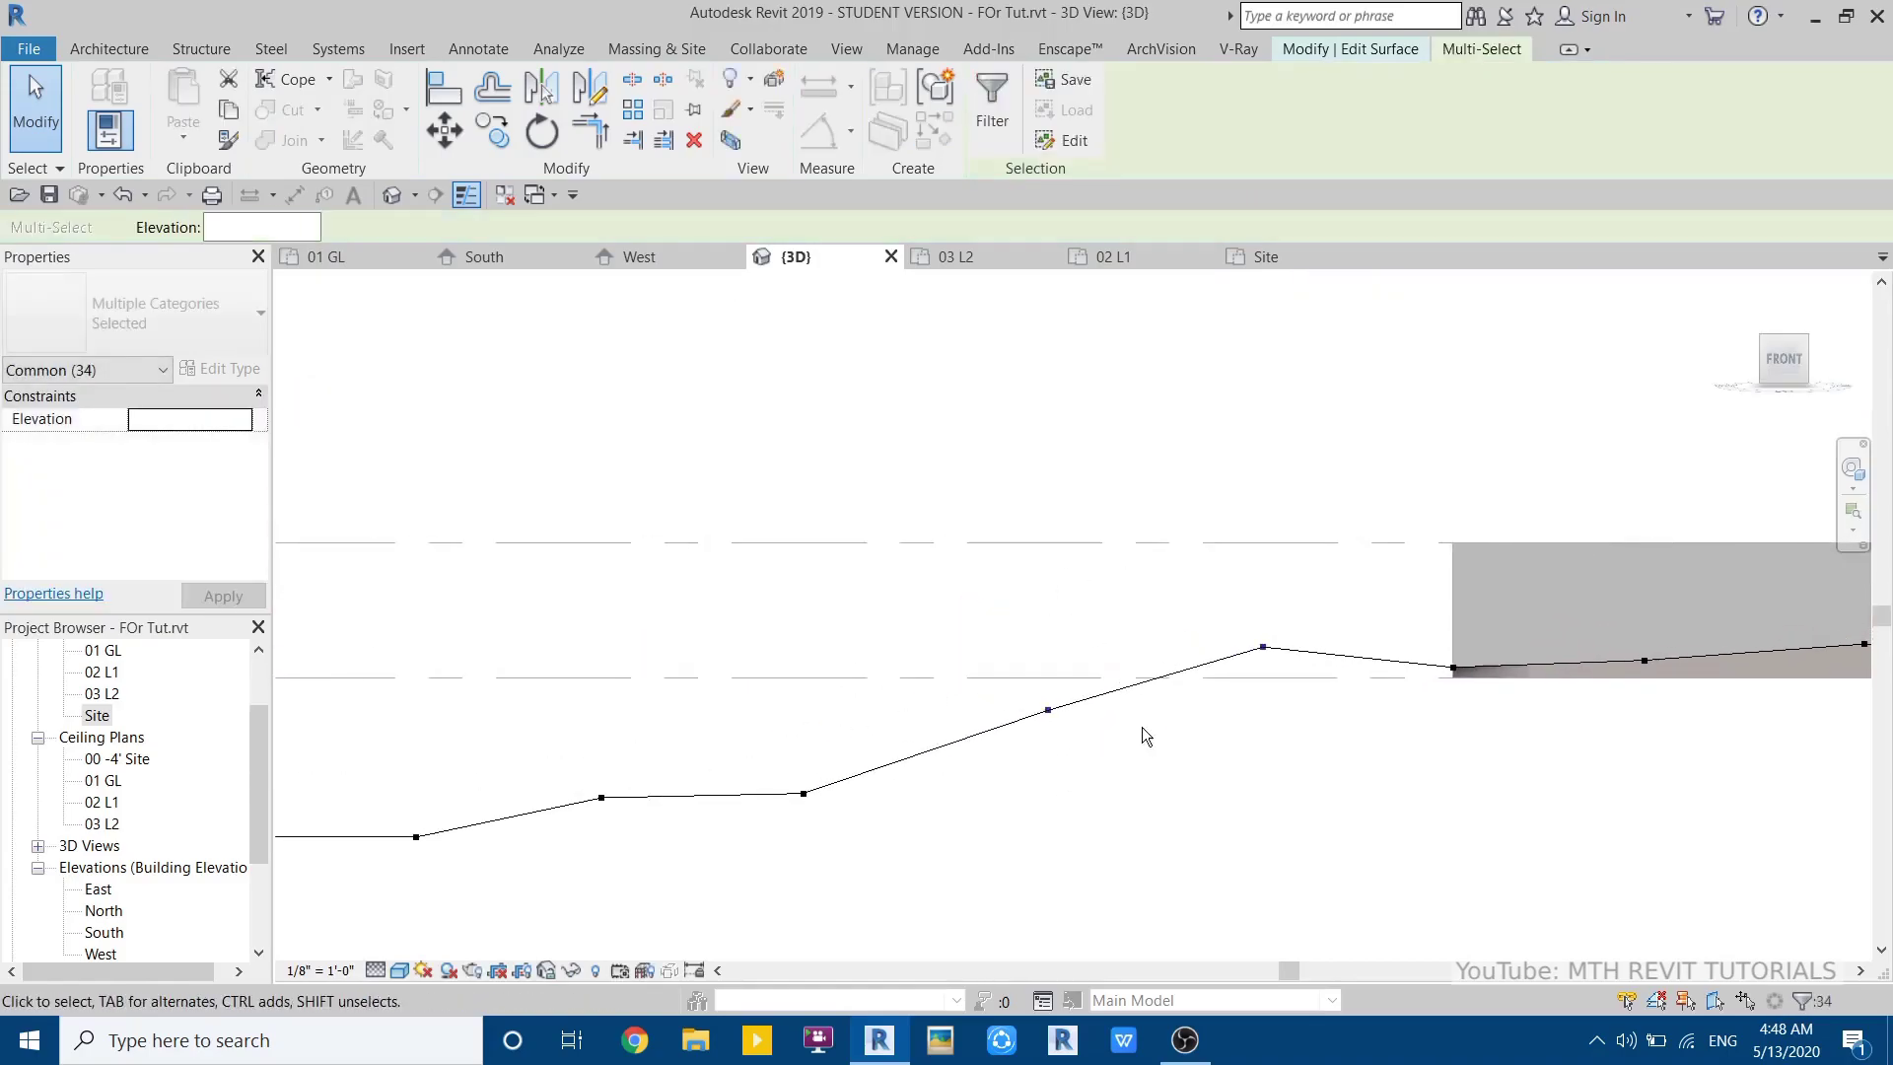
pyautogui.click(1420, 642)
pyautogui.click(1463, 659)
pyautogui.moveTo(1463, 667); pyautogui.dragTo(1463, 625)
# - Raise the second point column west of the pad slightly to level the terrain there
pyautogui.scroll(-4, 1182, 650)
pyautogui.moveTo(769, 789); pyautogui.dragTo(1192, 785, button='middle')
pyautogui.scroll(2, 1193, 785)
pyautogui.moveTo(1321, 650); pyautogui.dragTo(1354, 630)
pyautogui.click(1124, 812)
# - Adjust the remaining low point columns at the terrain's west end into a gradual slope
pyautogui.moveTo(1002, 725); pyautogui.dragTo(1110, 809)
pyautogui.click(1067, 731)
pyautogui.moveTo(1017, 706); pyautogui.dragTo(1111, 812)
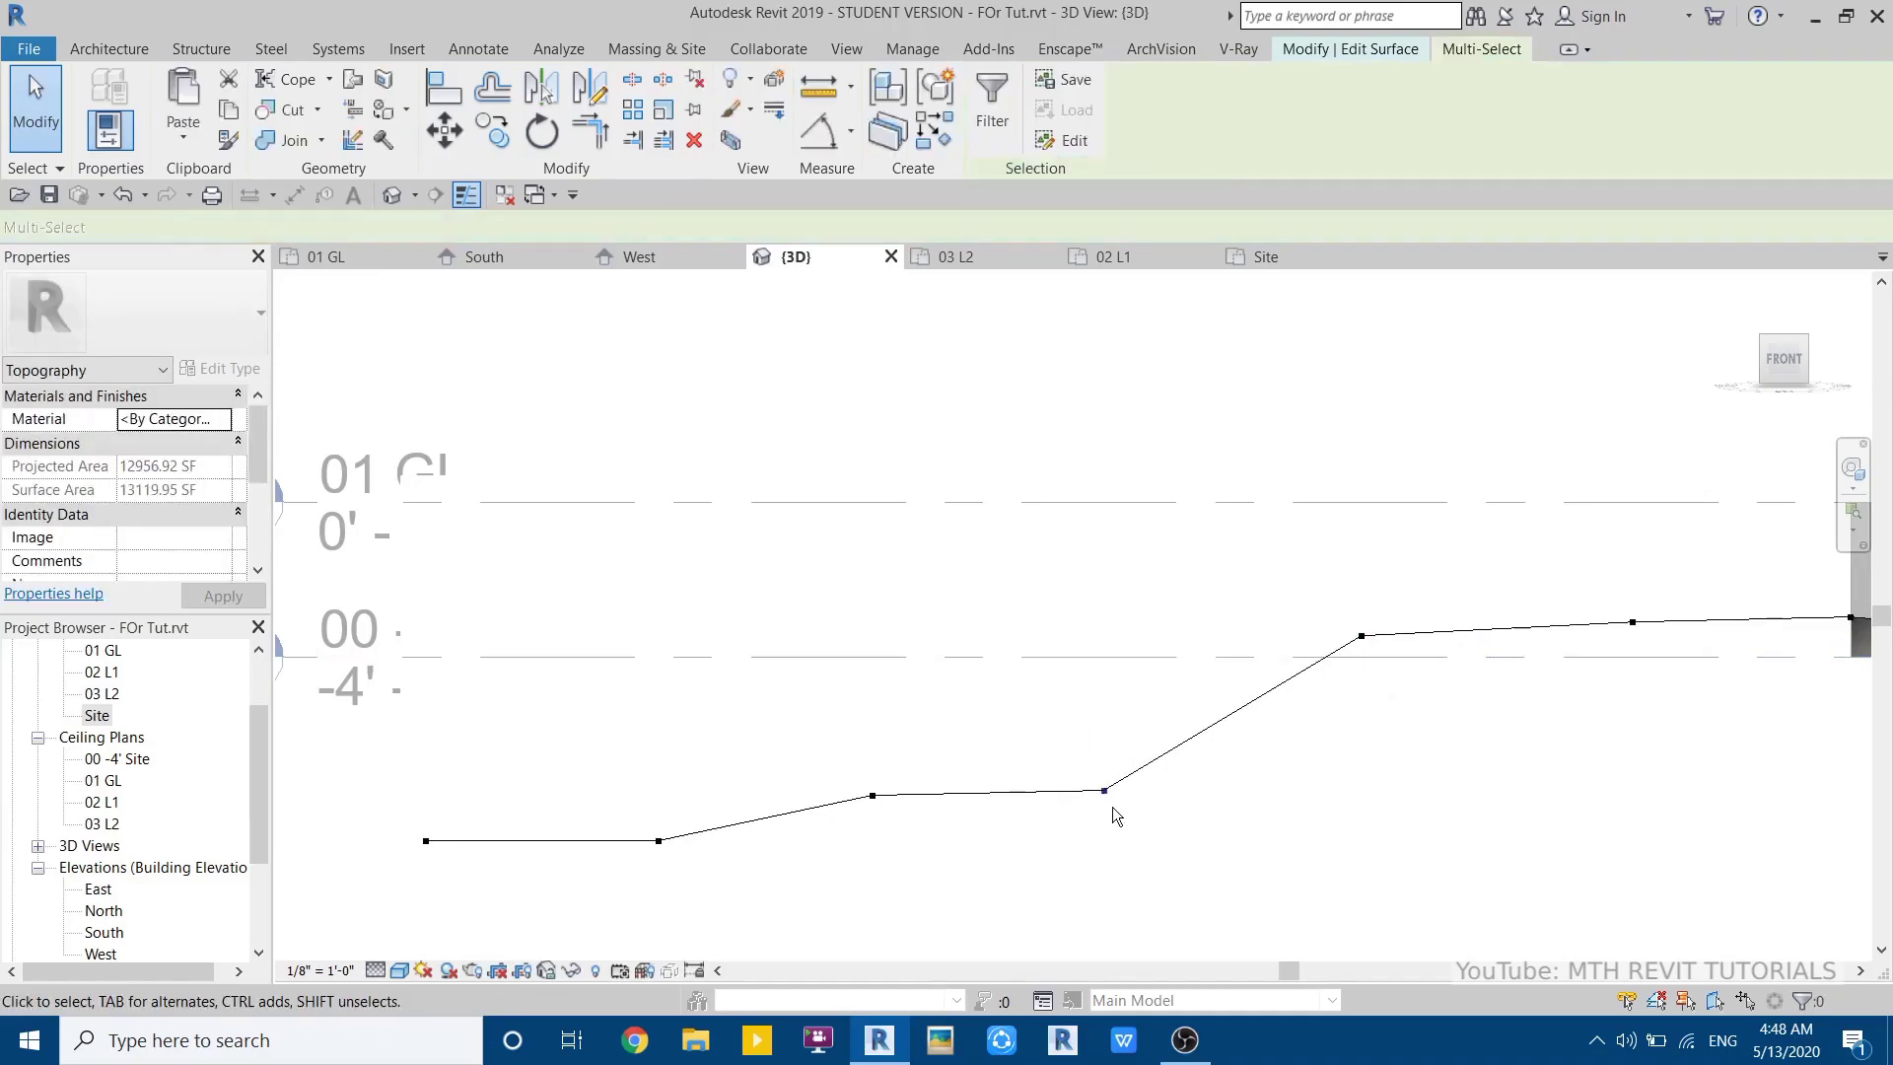
pyautogui.moveTo(1050, 712); pyautogui.dragTo(1050, 703)
pyautogui.moveTo(818, 712); pyautogui.dragTo(831, 769)
pyautogui.moveTo(540, 741); pyautogui.dragTo(697, 886)
pyautogui.moveTo(644, 808); pyautogui.dragTo(642, 799)
pyautogui.click(678, 811)
# - Finish editing the toposurface and inspect the terrain around the pad from several 3D angles
pyautogui.scroll(-2, 672, 794)
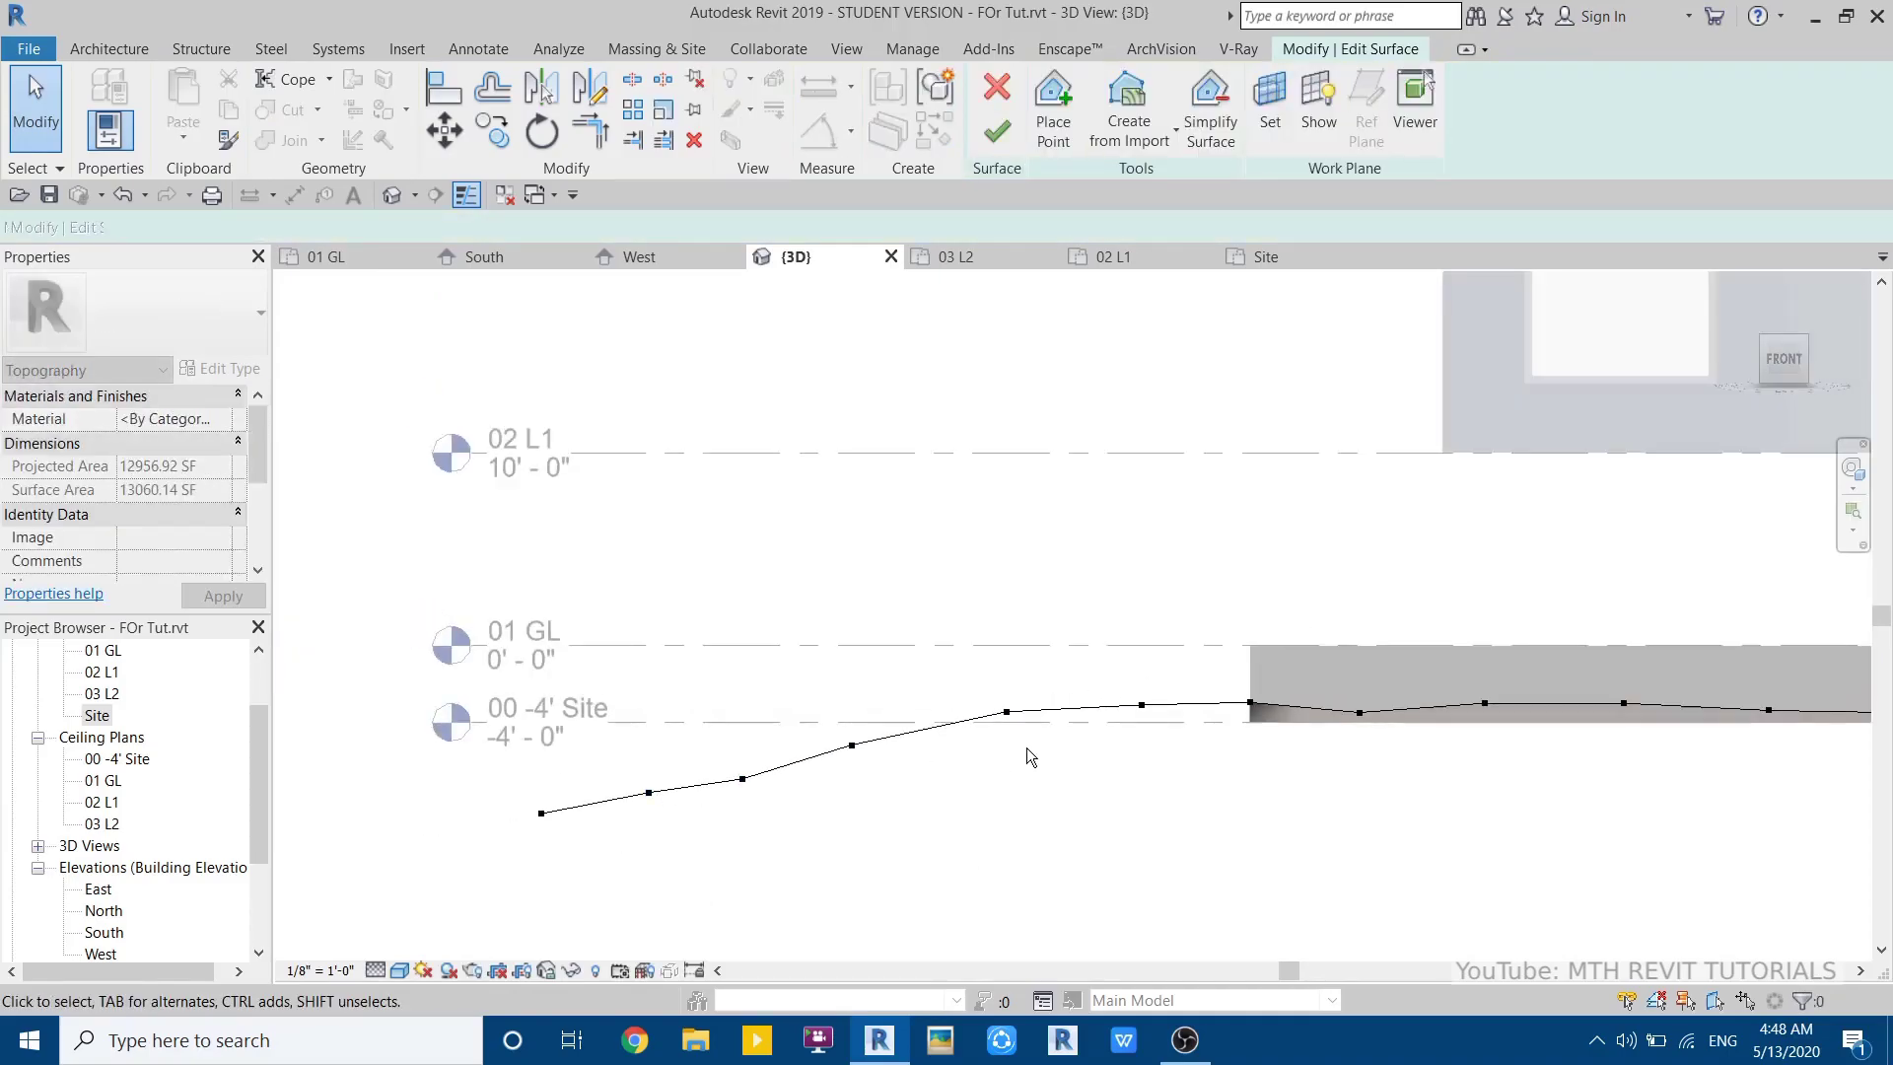
pyautogui.moveTo(1026, 747); pyautogui.dragTo(919, 765, button='middle')
pyautogui.moveTo(1215, 794); pyautogui.dragTo(908, 771, button='middle')
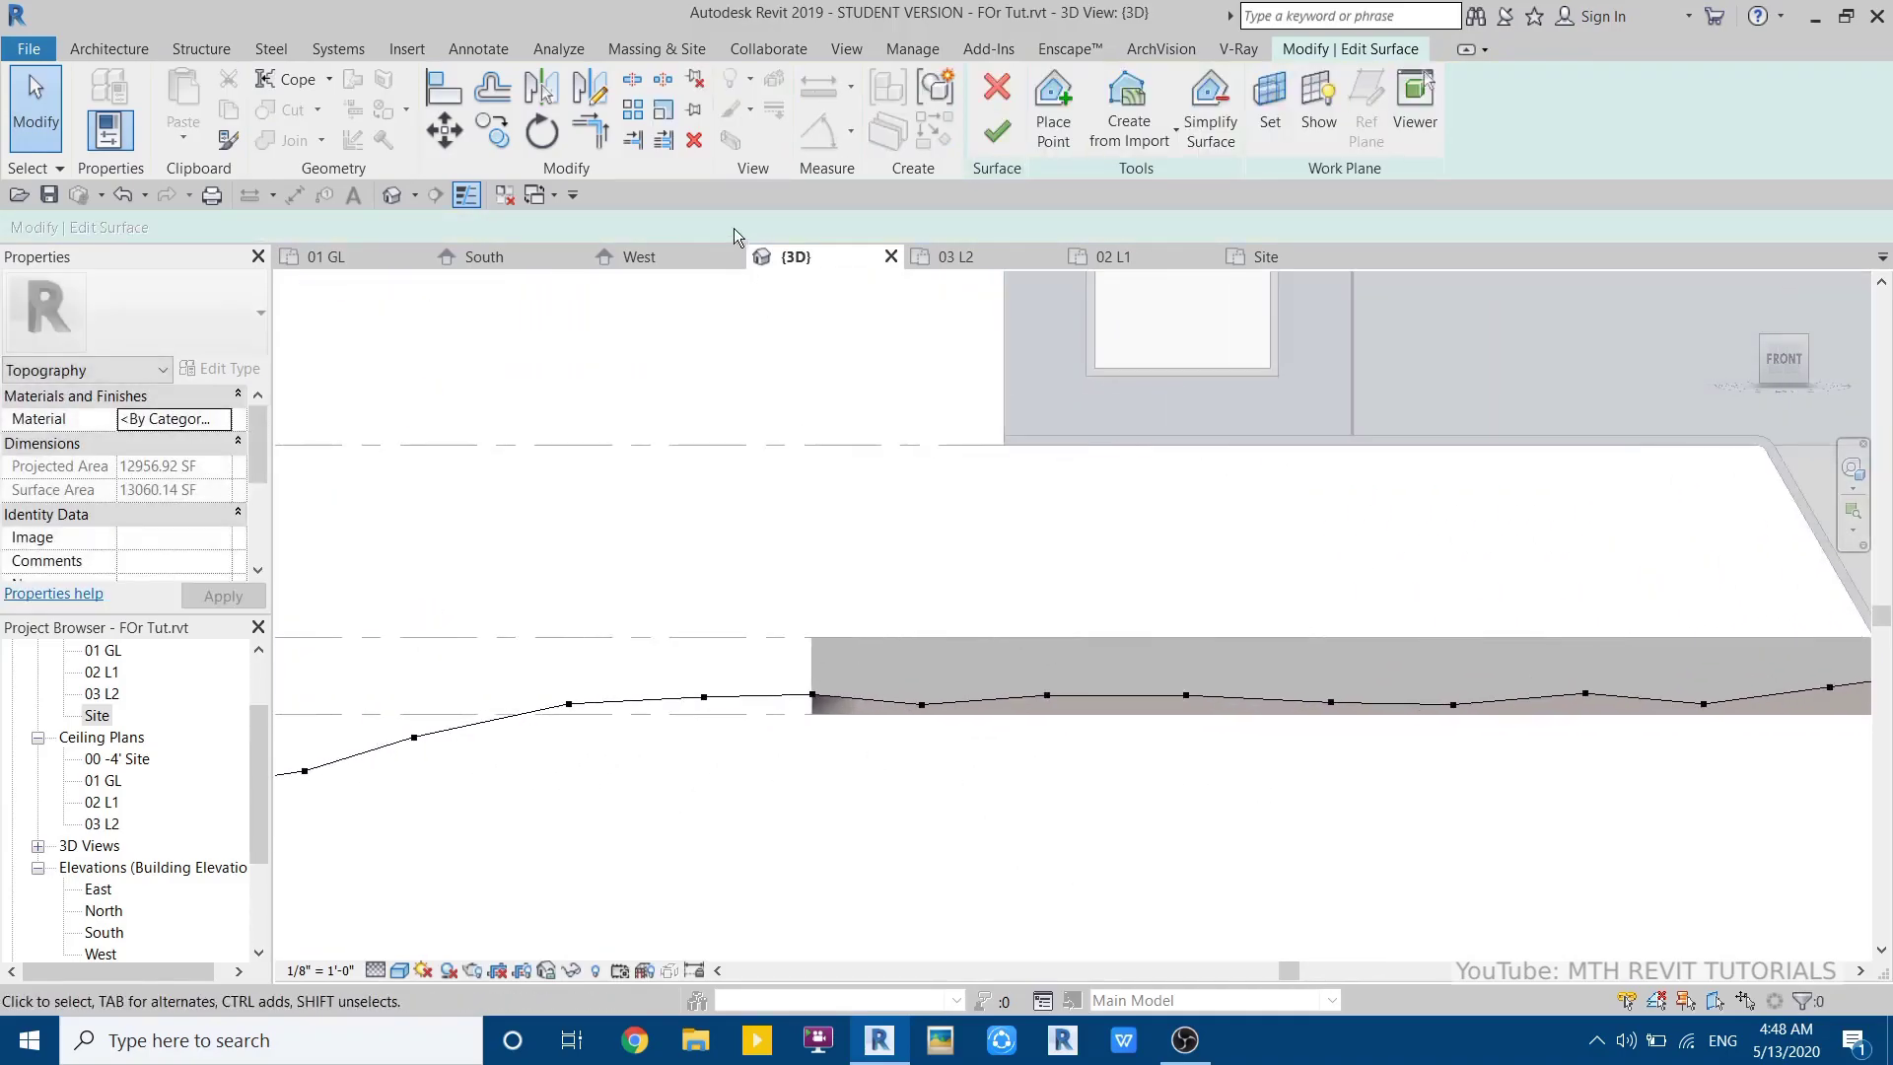
pyautogui.scroll(-2, 973, 591)
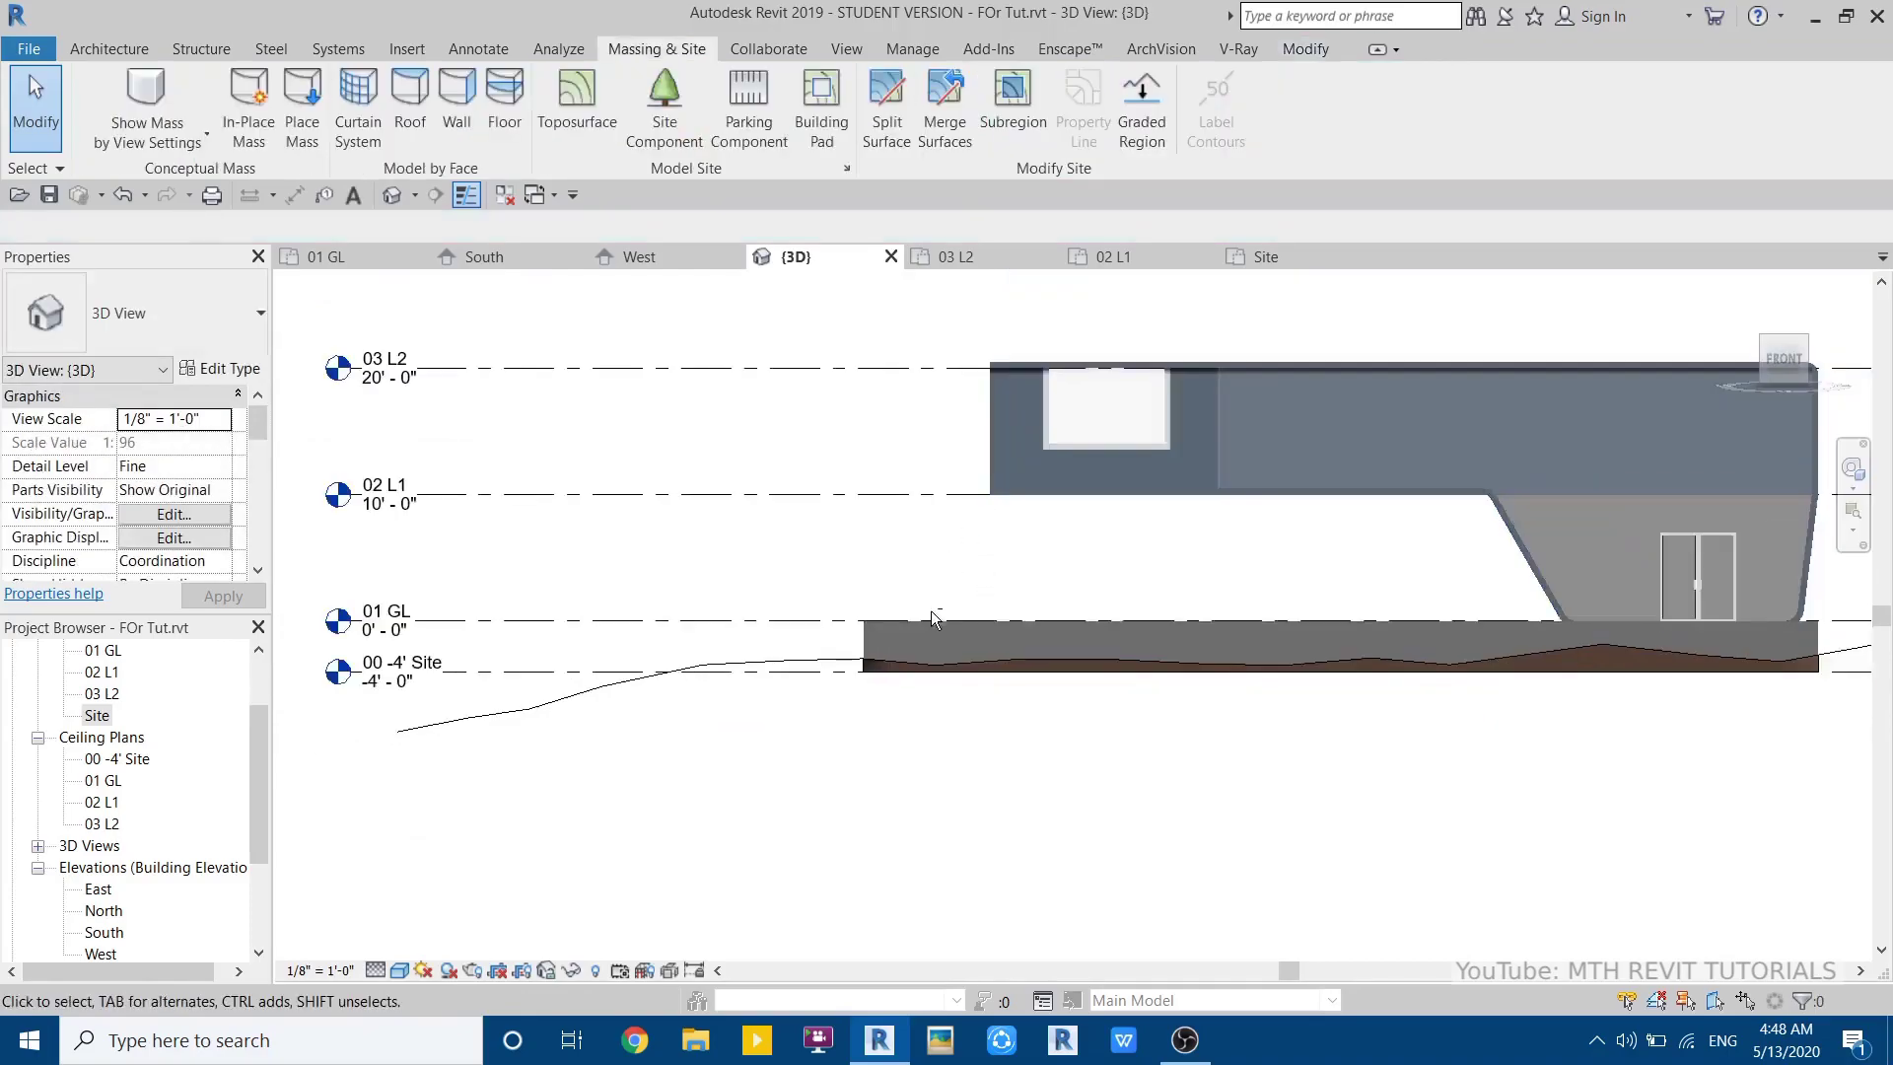
pyautogui.keyDown('shift'); pyautogui.moveTo(933, 619); pyautogui.dragTo(1090, 794, button='middle'); pyautogui.keyUp('shift')
pyautogui.keyDown('shift'); pyautogui.moveTo(1251, 891); pyautogui.dragTo(997, 857, button='middle'); pyautogui.keyUp('shift')
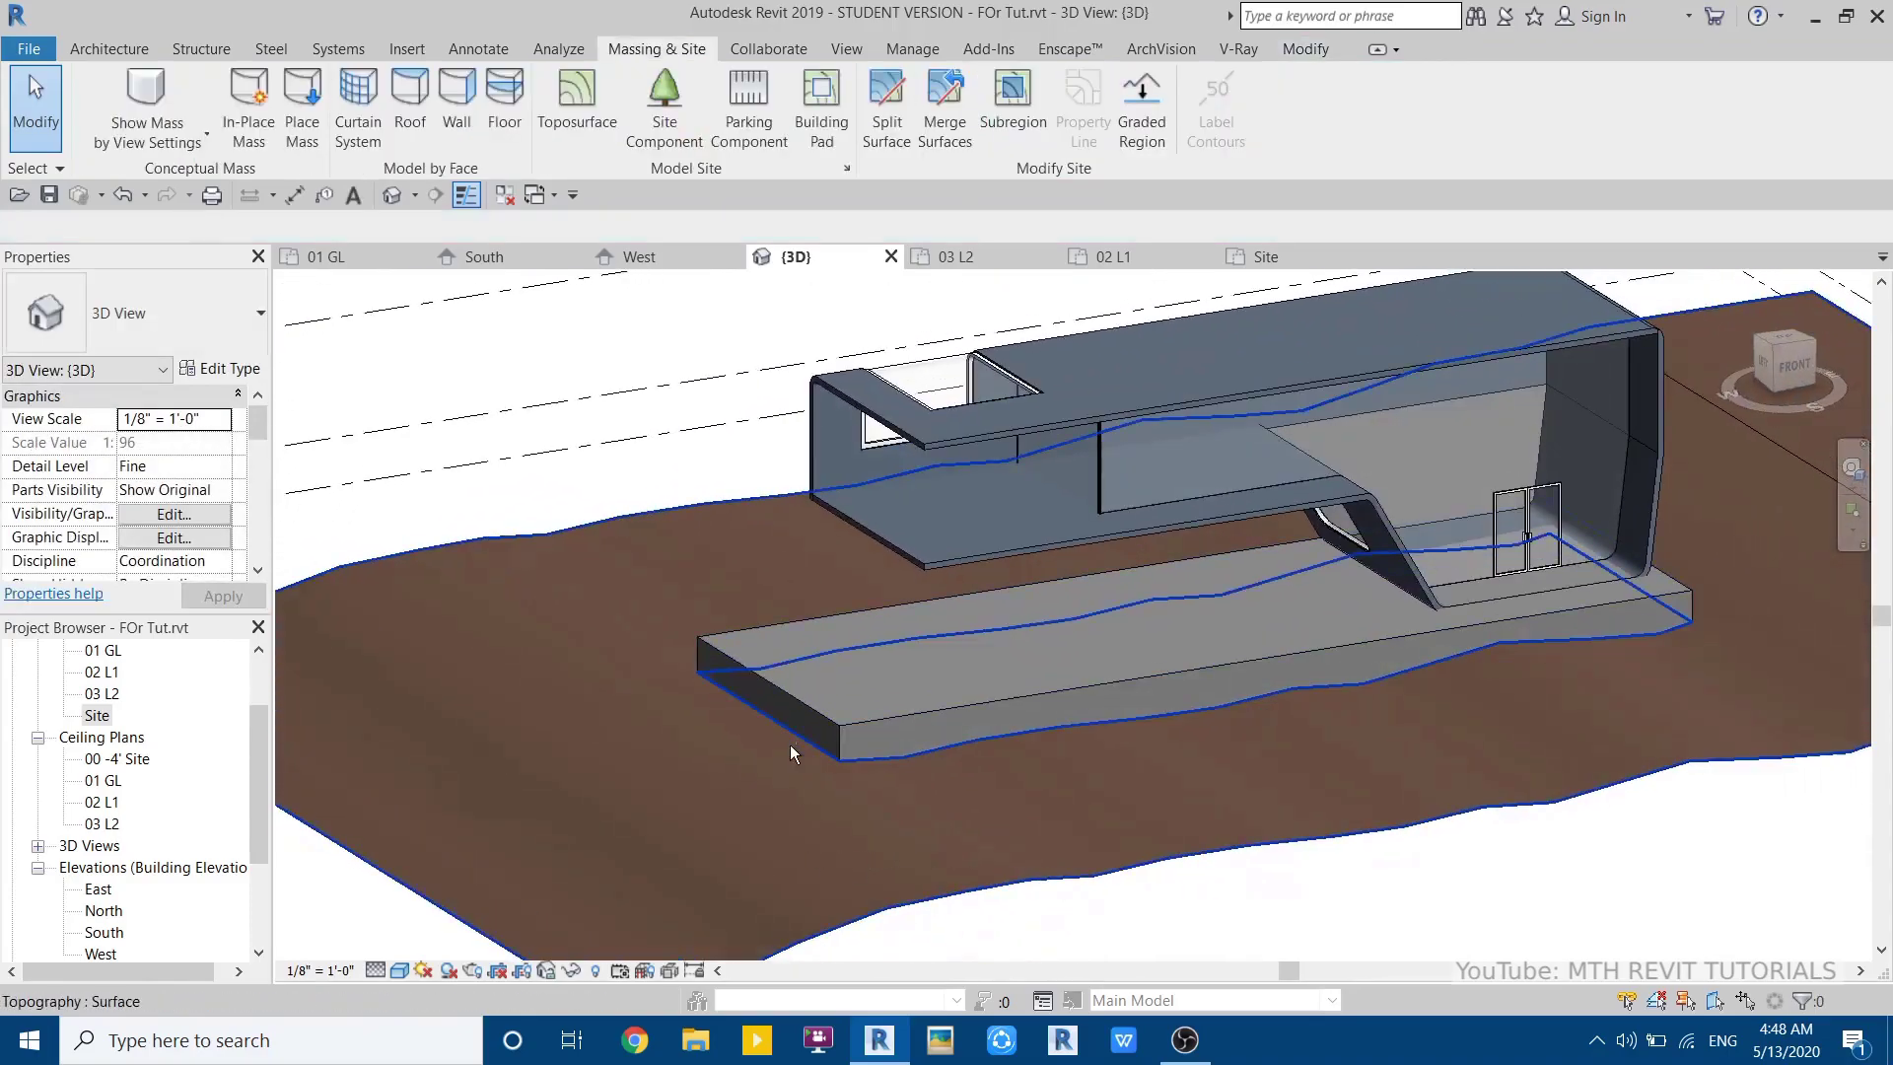
pyautogui.keyDown('shift'); pyautogui.moveTo(785, 860); pyautogui.dragTo(952, 680, button='middle'); pyautogui.keyUp('shift')
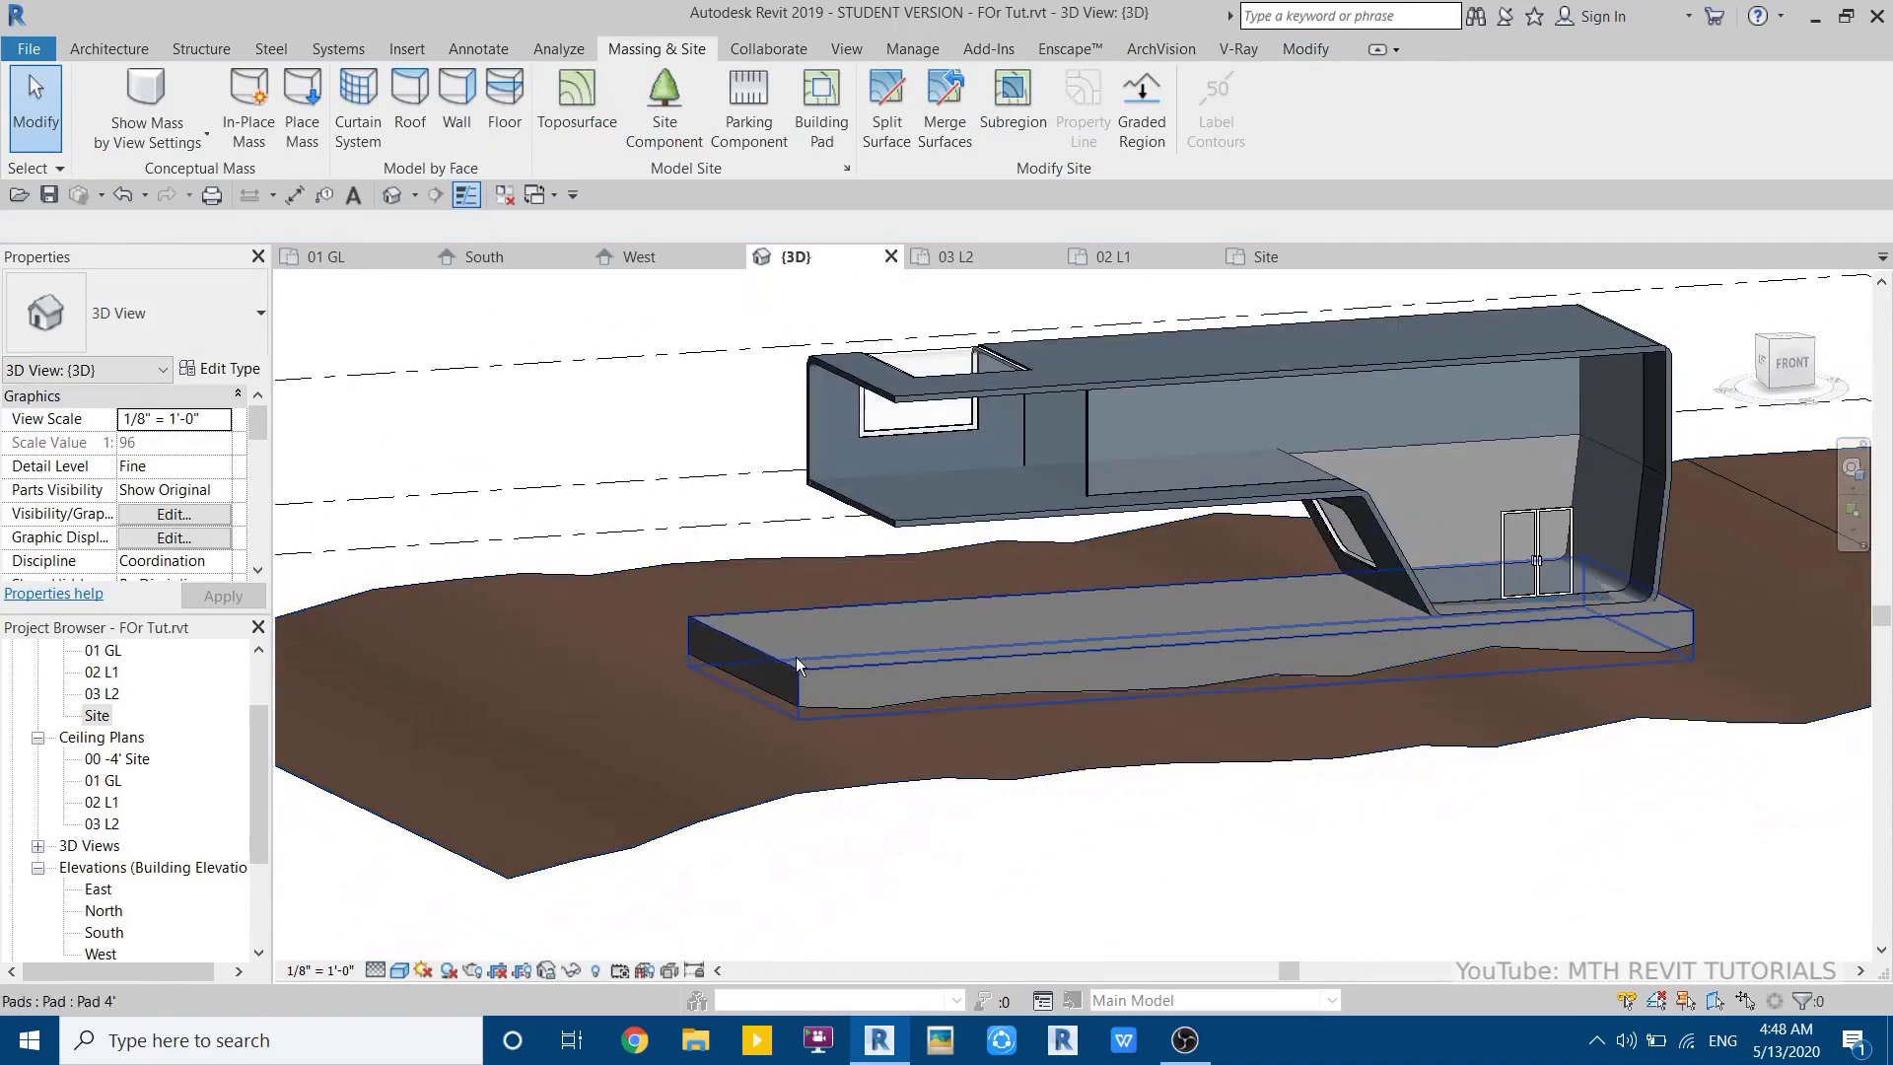
# - Start another Pad 4' sketch in the Site plan with a boundary line offset 15' outward from the existing pad's west edge
pyautogui.click(1263, 255)
pyautogui.click(590, 676)
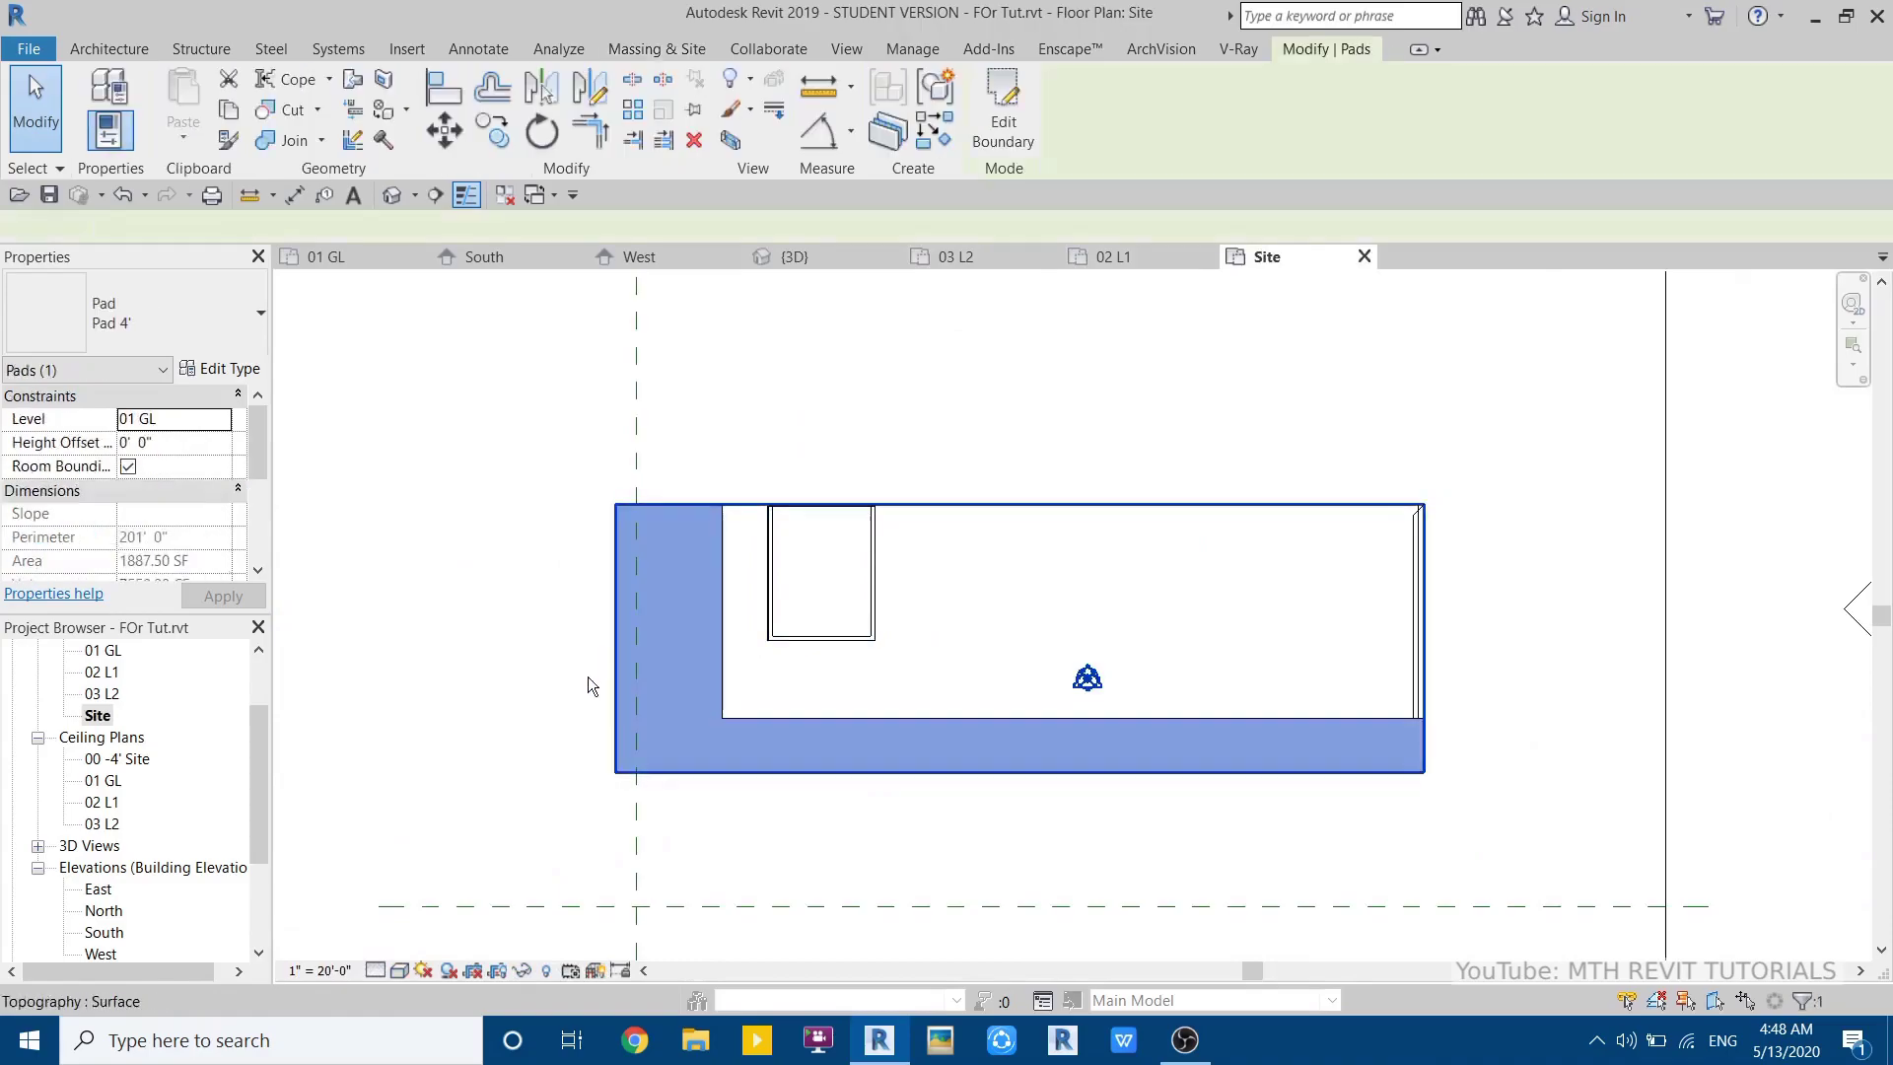
pyautogui.moveTo(588, 676); pyautogui.dragTo(861, 621, button='middle')
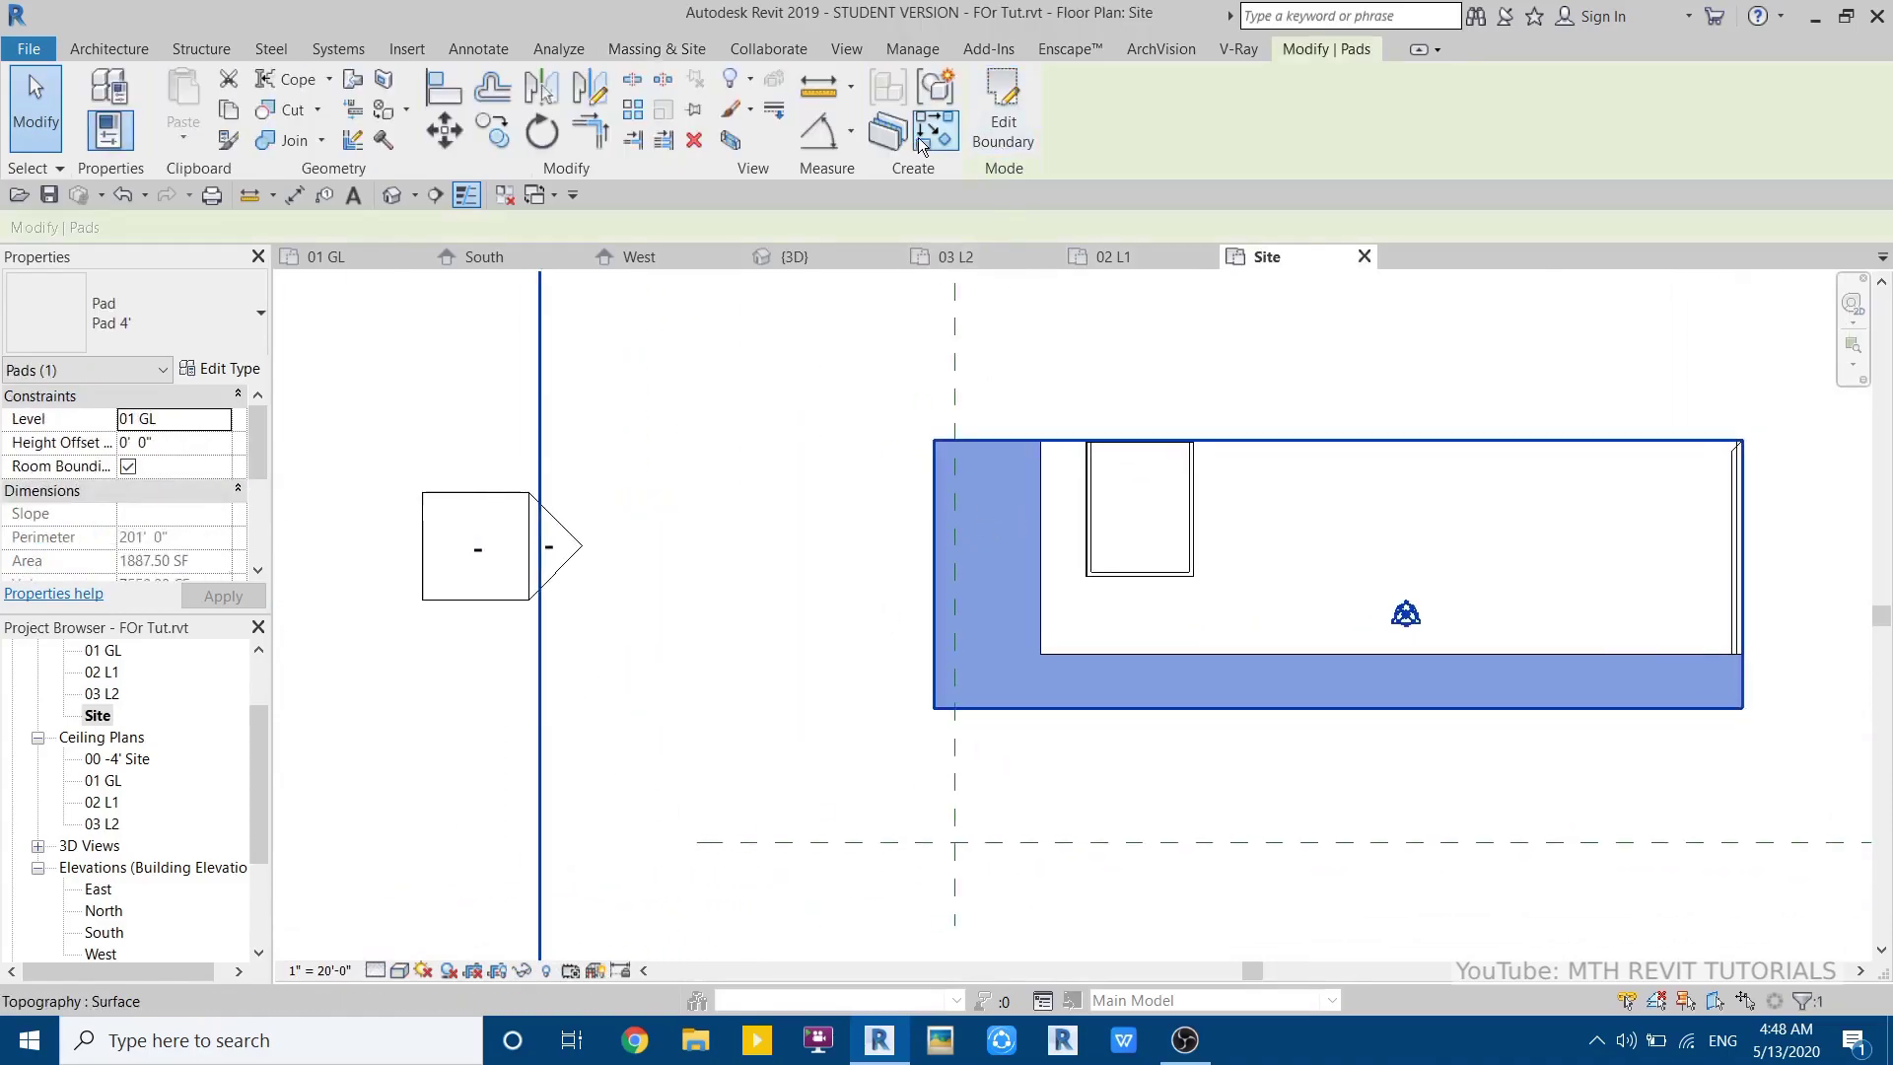
pyautogui.click(1003, 104)
pyautogui.click(1222, 139)
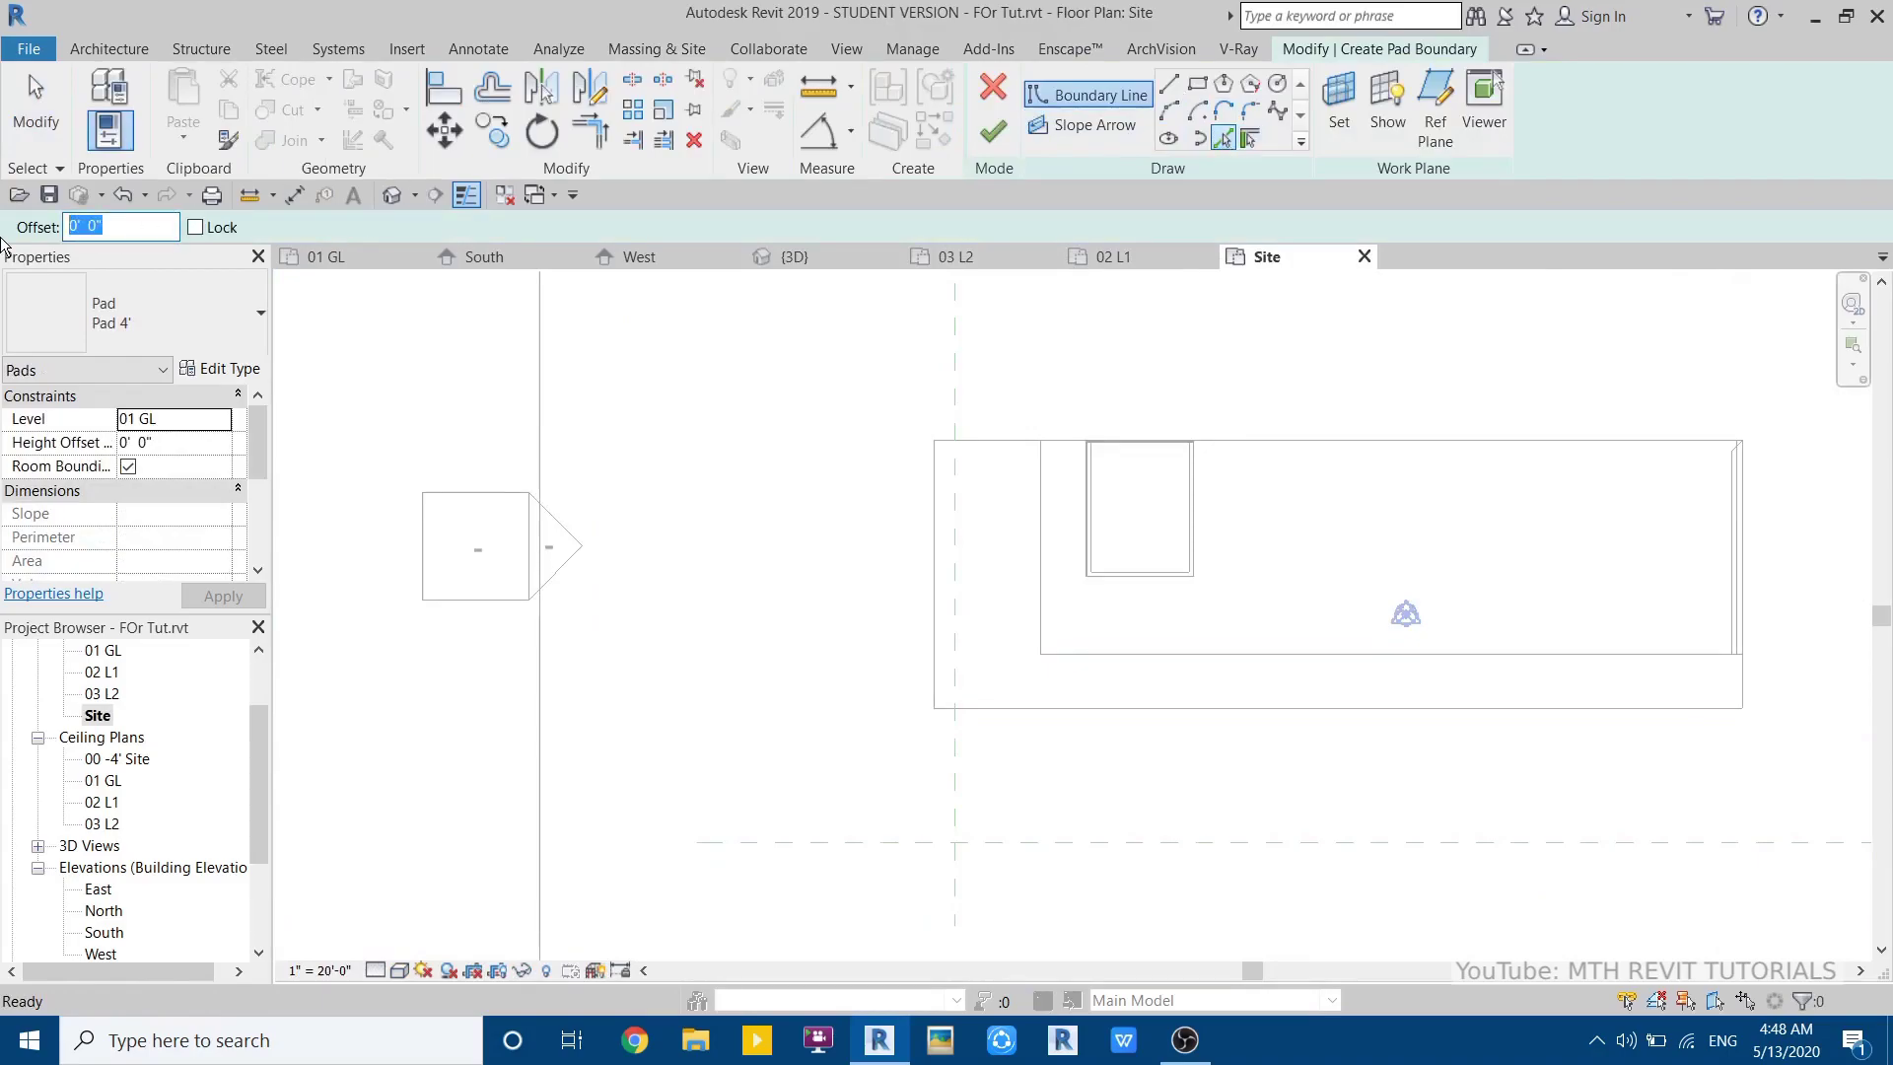
pyautogui.write('15')
pyautogui.press('Return')
pyautogui.click(931, 595)
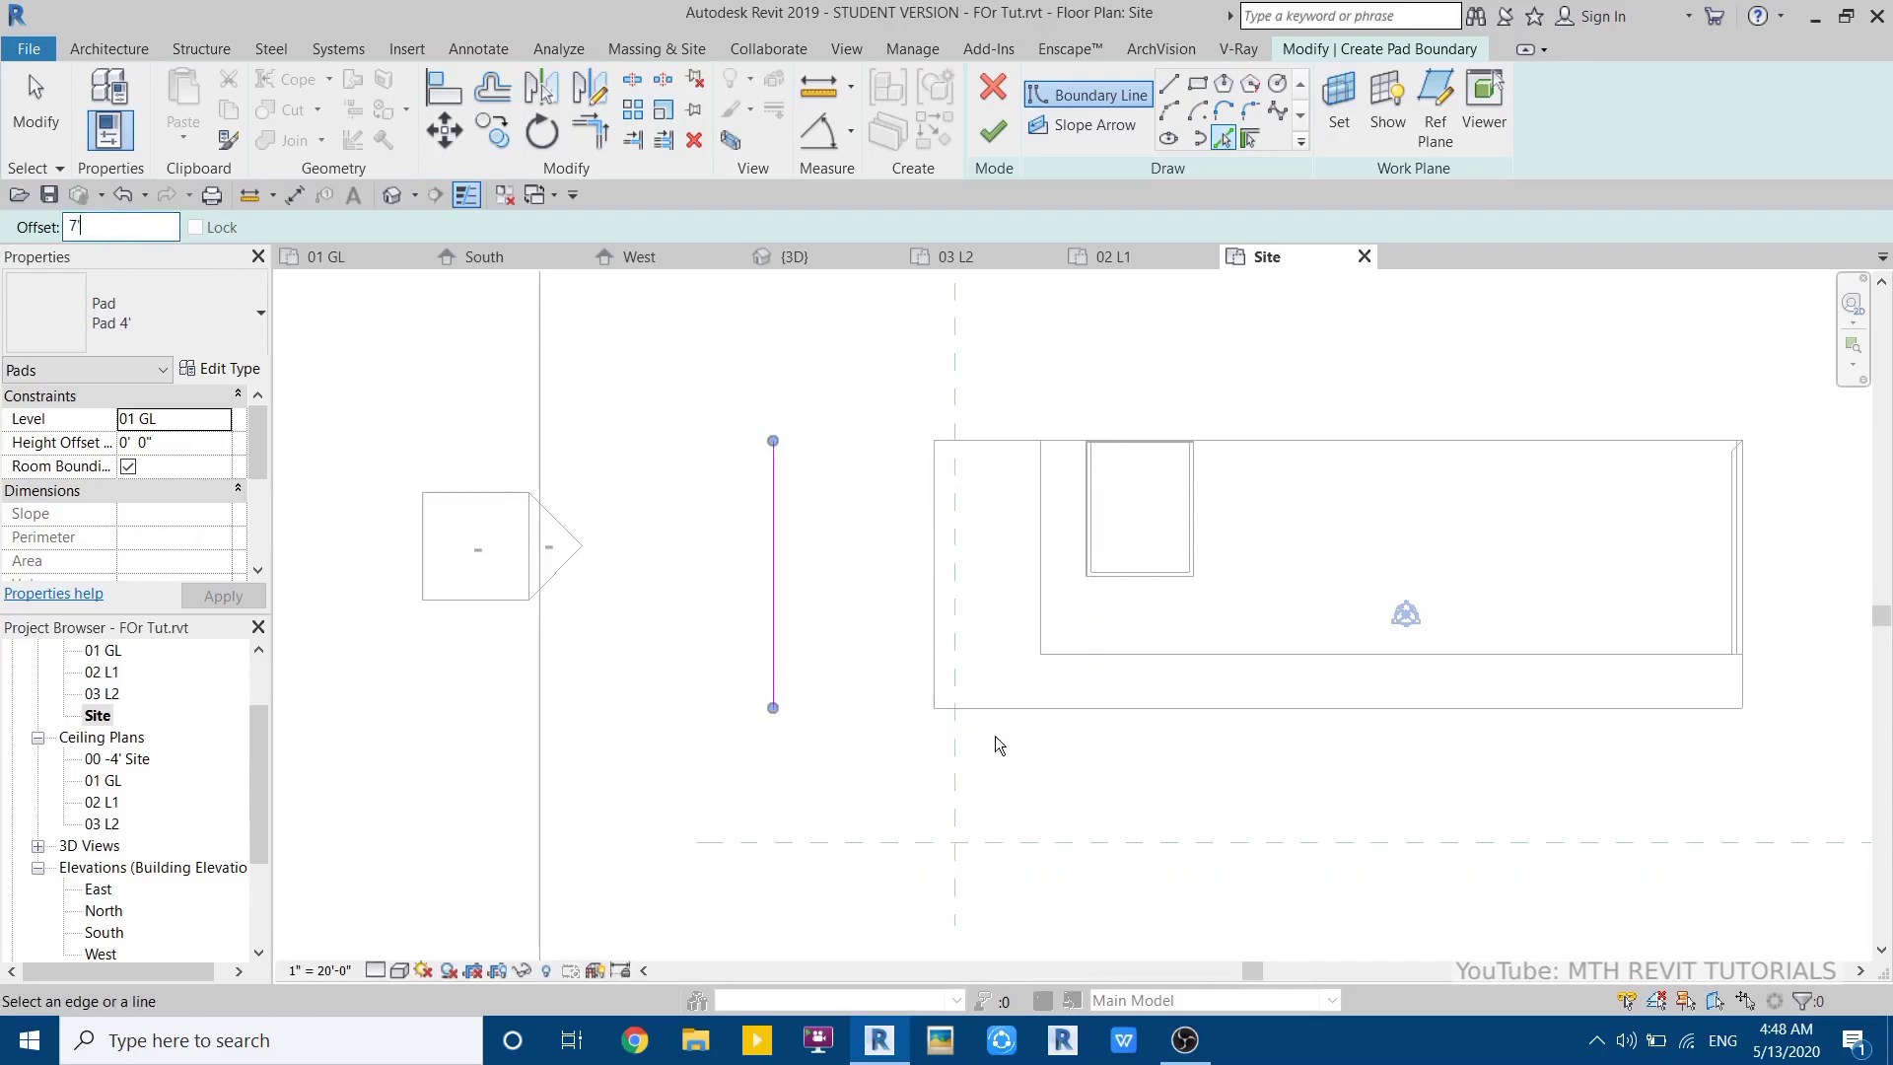
# - Add a boundary line offset 7' outward from the existing pad's south edge
pyautogui.click(1025, 716)
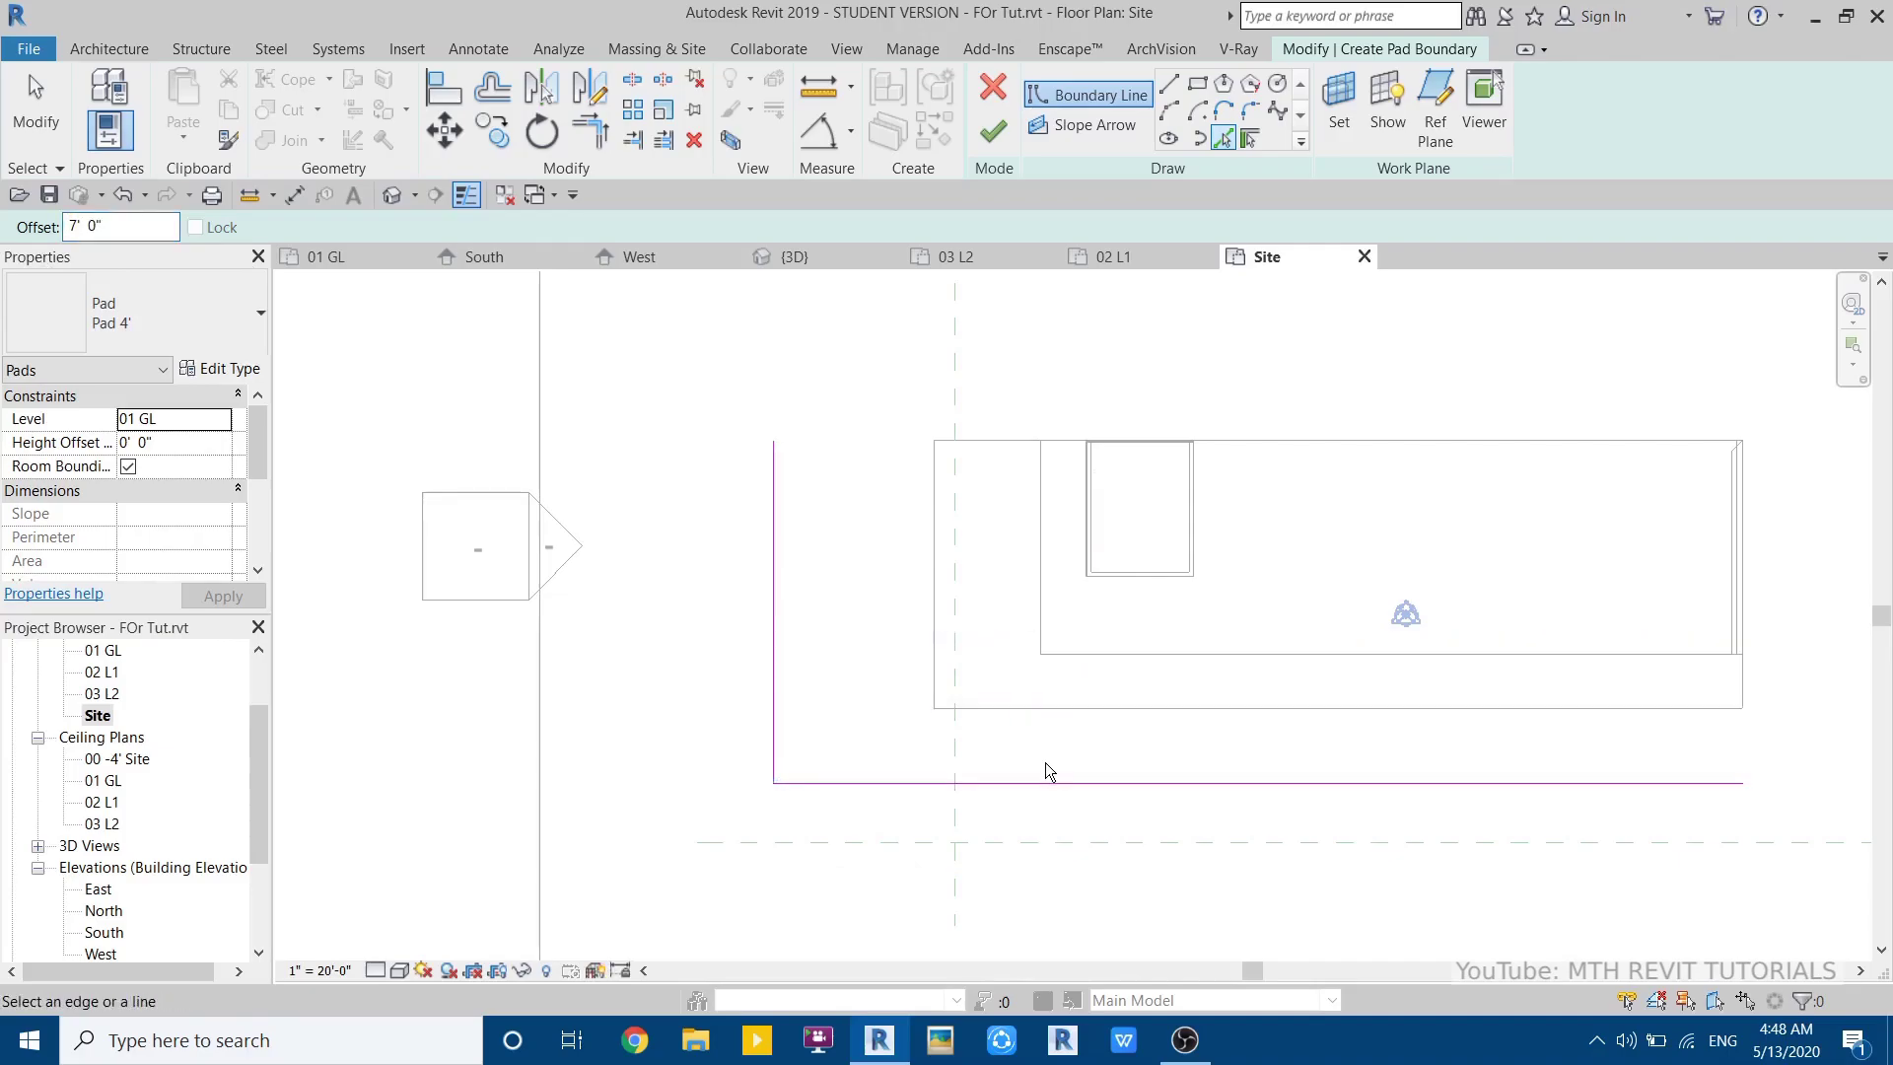
pyautogui.press('Escape')
pyautogui.press('Escape')
# - Add a boundary line 13' north of the existing pad's south edge and join it to the western line as a corner
pyautogui.click(1224, 140)
pyautogui.write('13')
pyautogui.click(978, 702)
pyautogui.press('Escape')
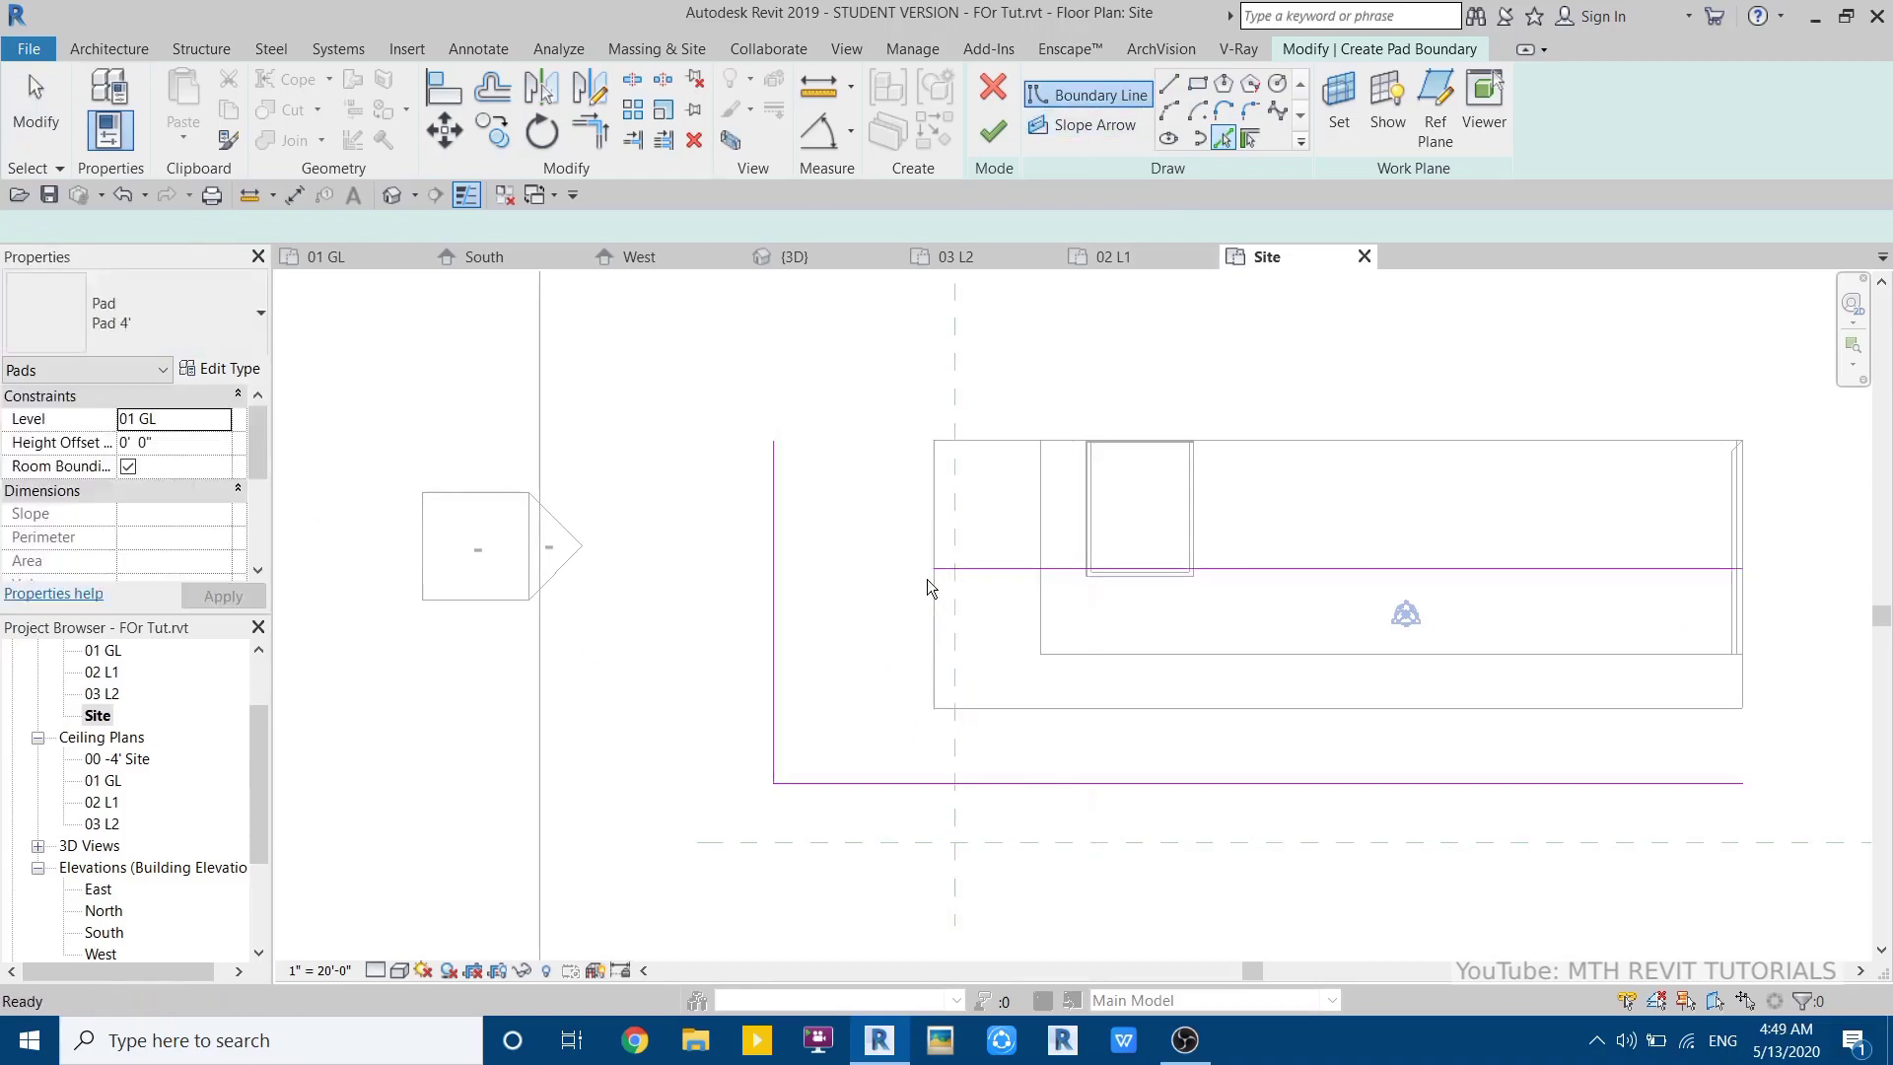
pyautogui.press('r')
pyautogui.click(774, 623)
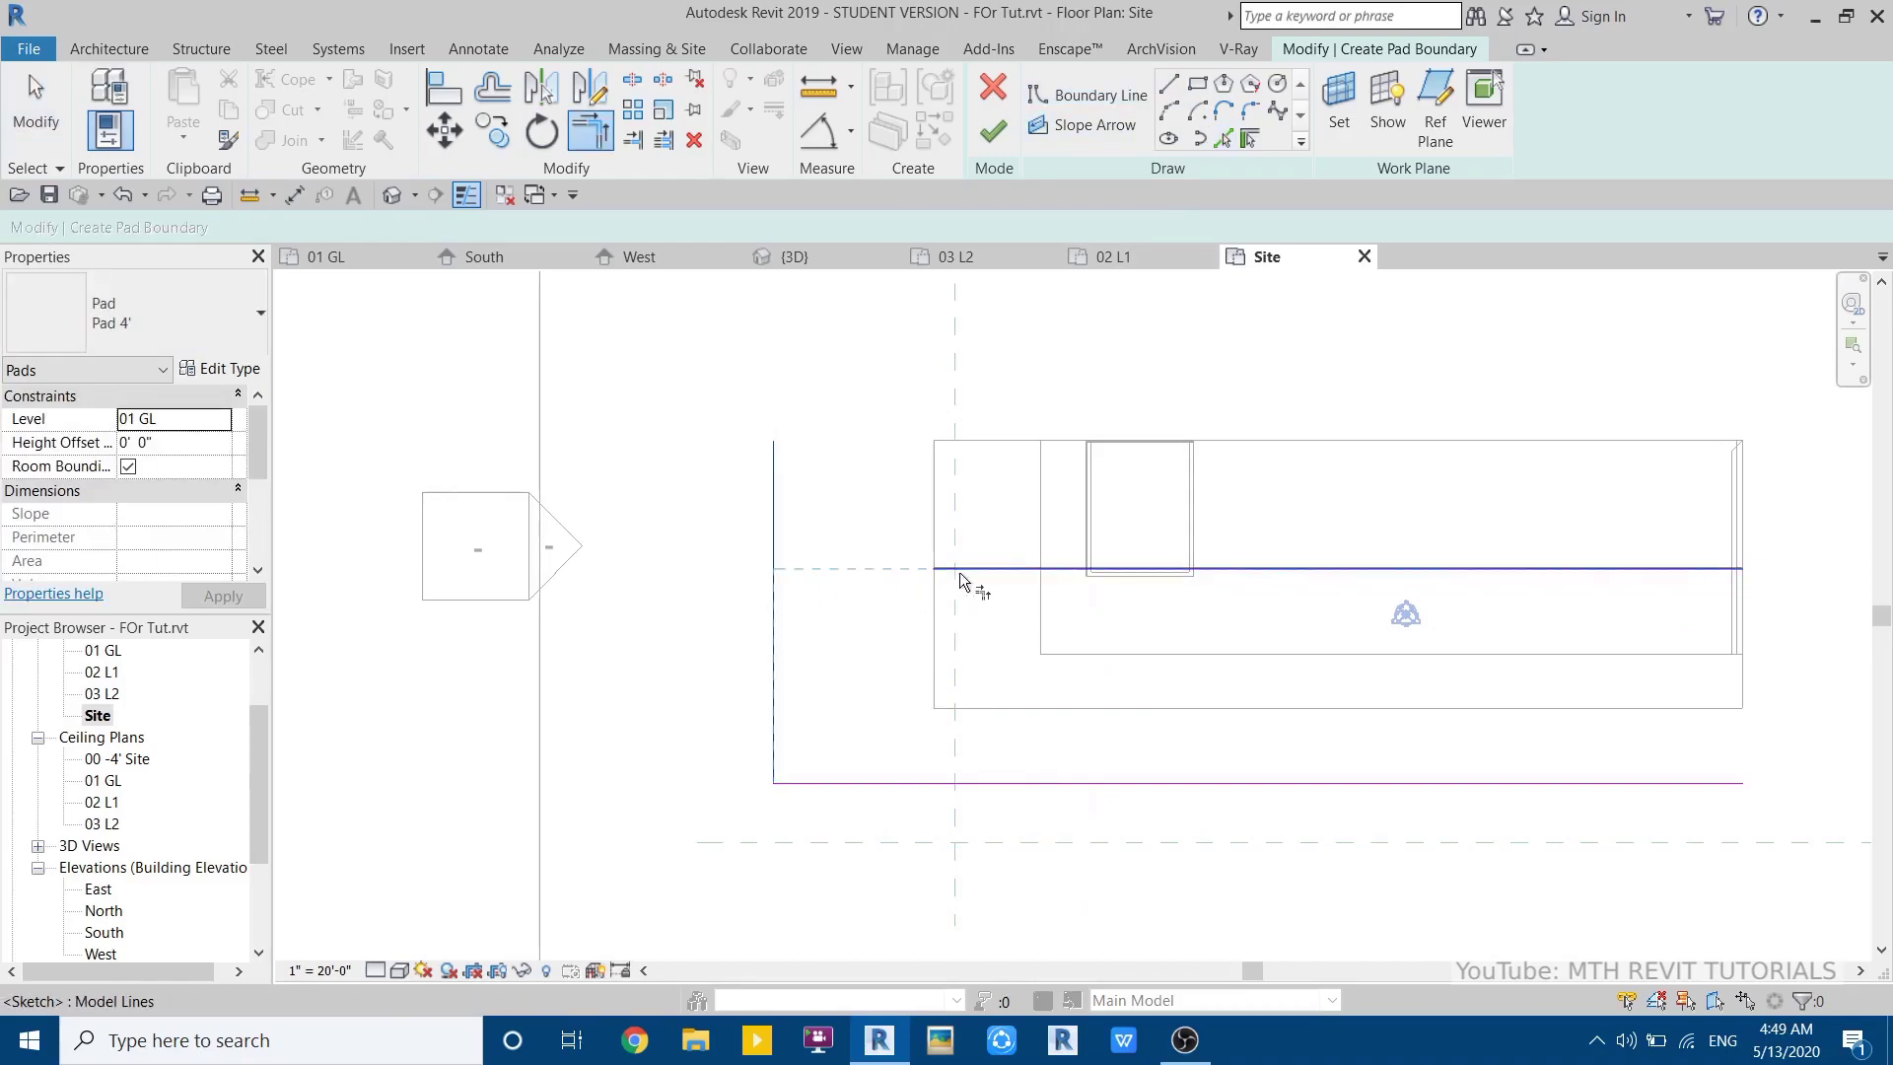
pyautogui.click(967, 571)
# - Draw boundary lines 13' down the pad's west edge, about 16' along its south edge and 7' down to the outer line
pyautogui.click(1089, 95)
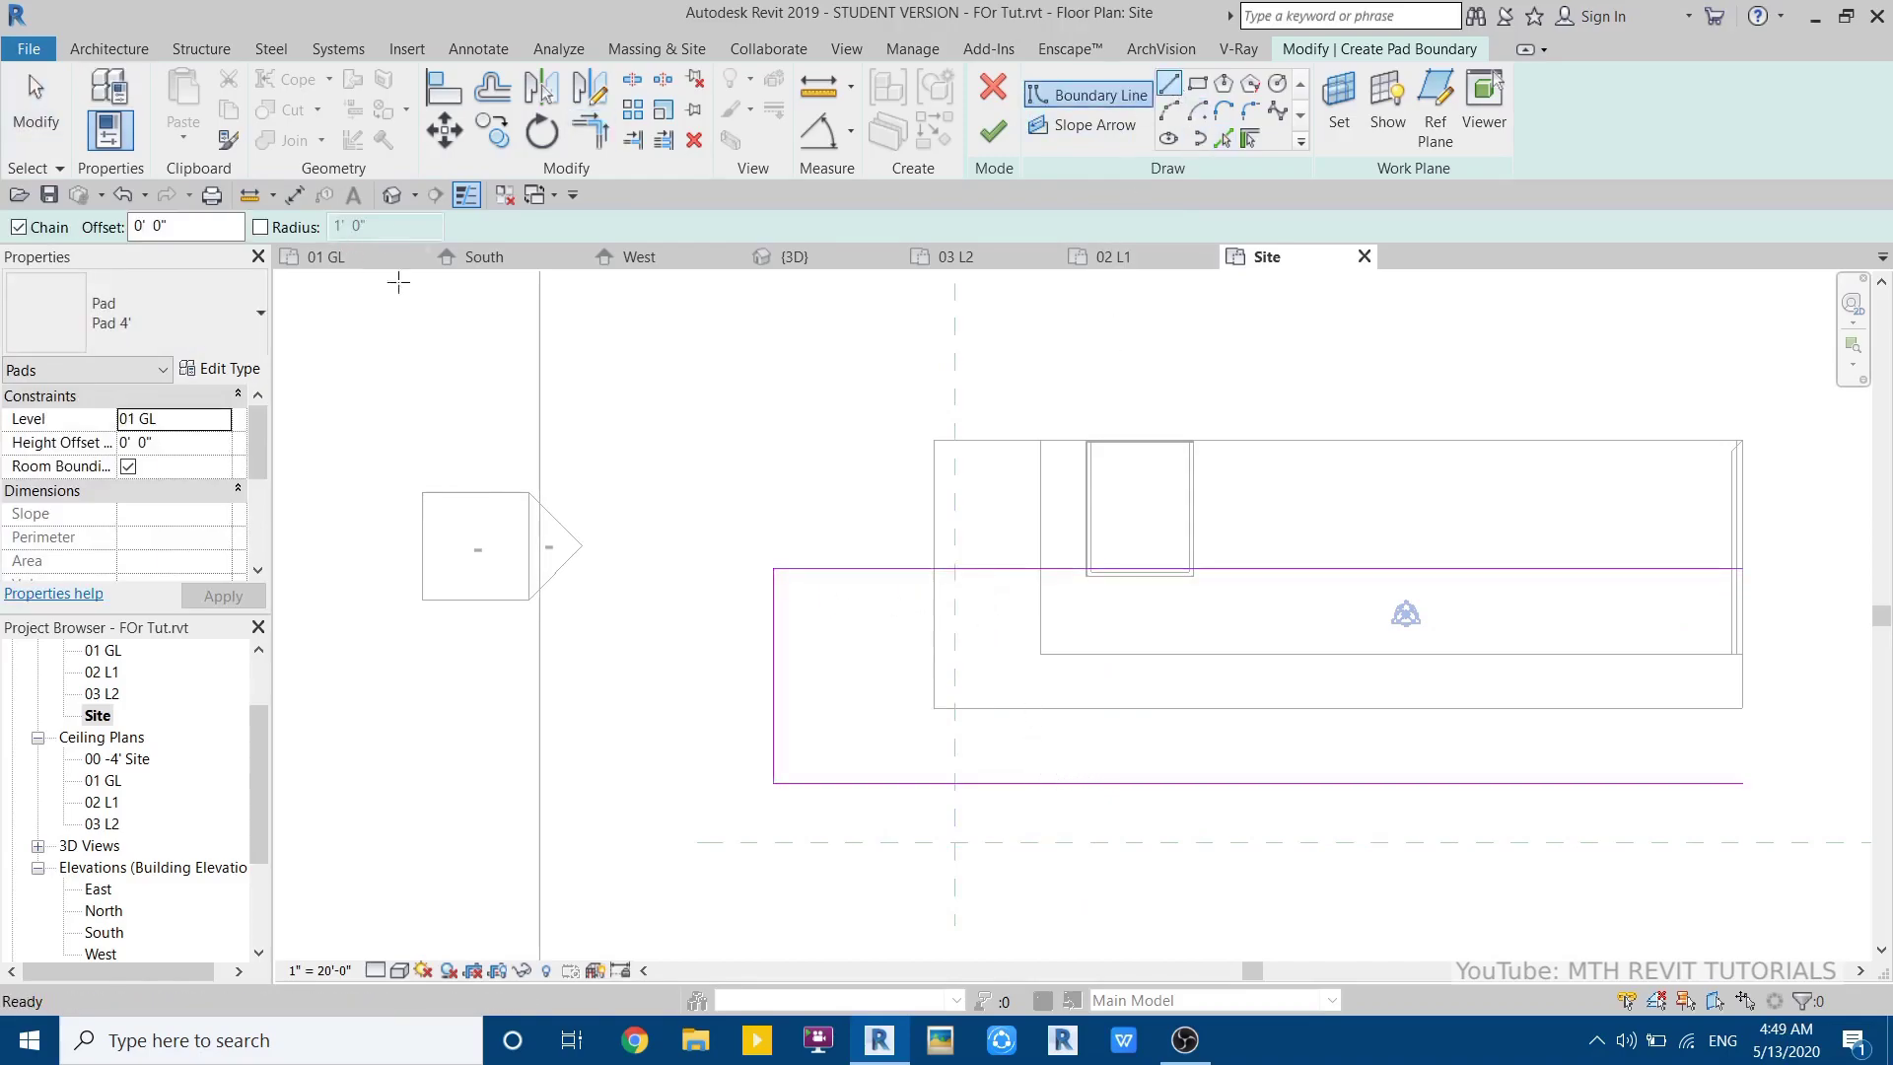
pyautogui.click(930, 572)
pyautogui.click(933, 707)
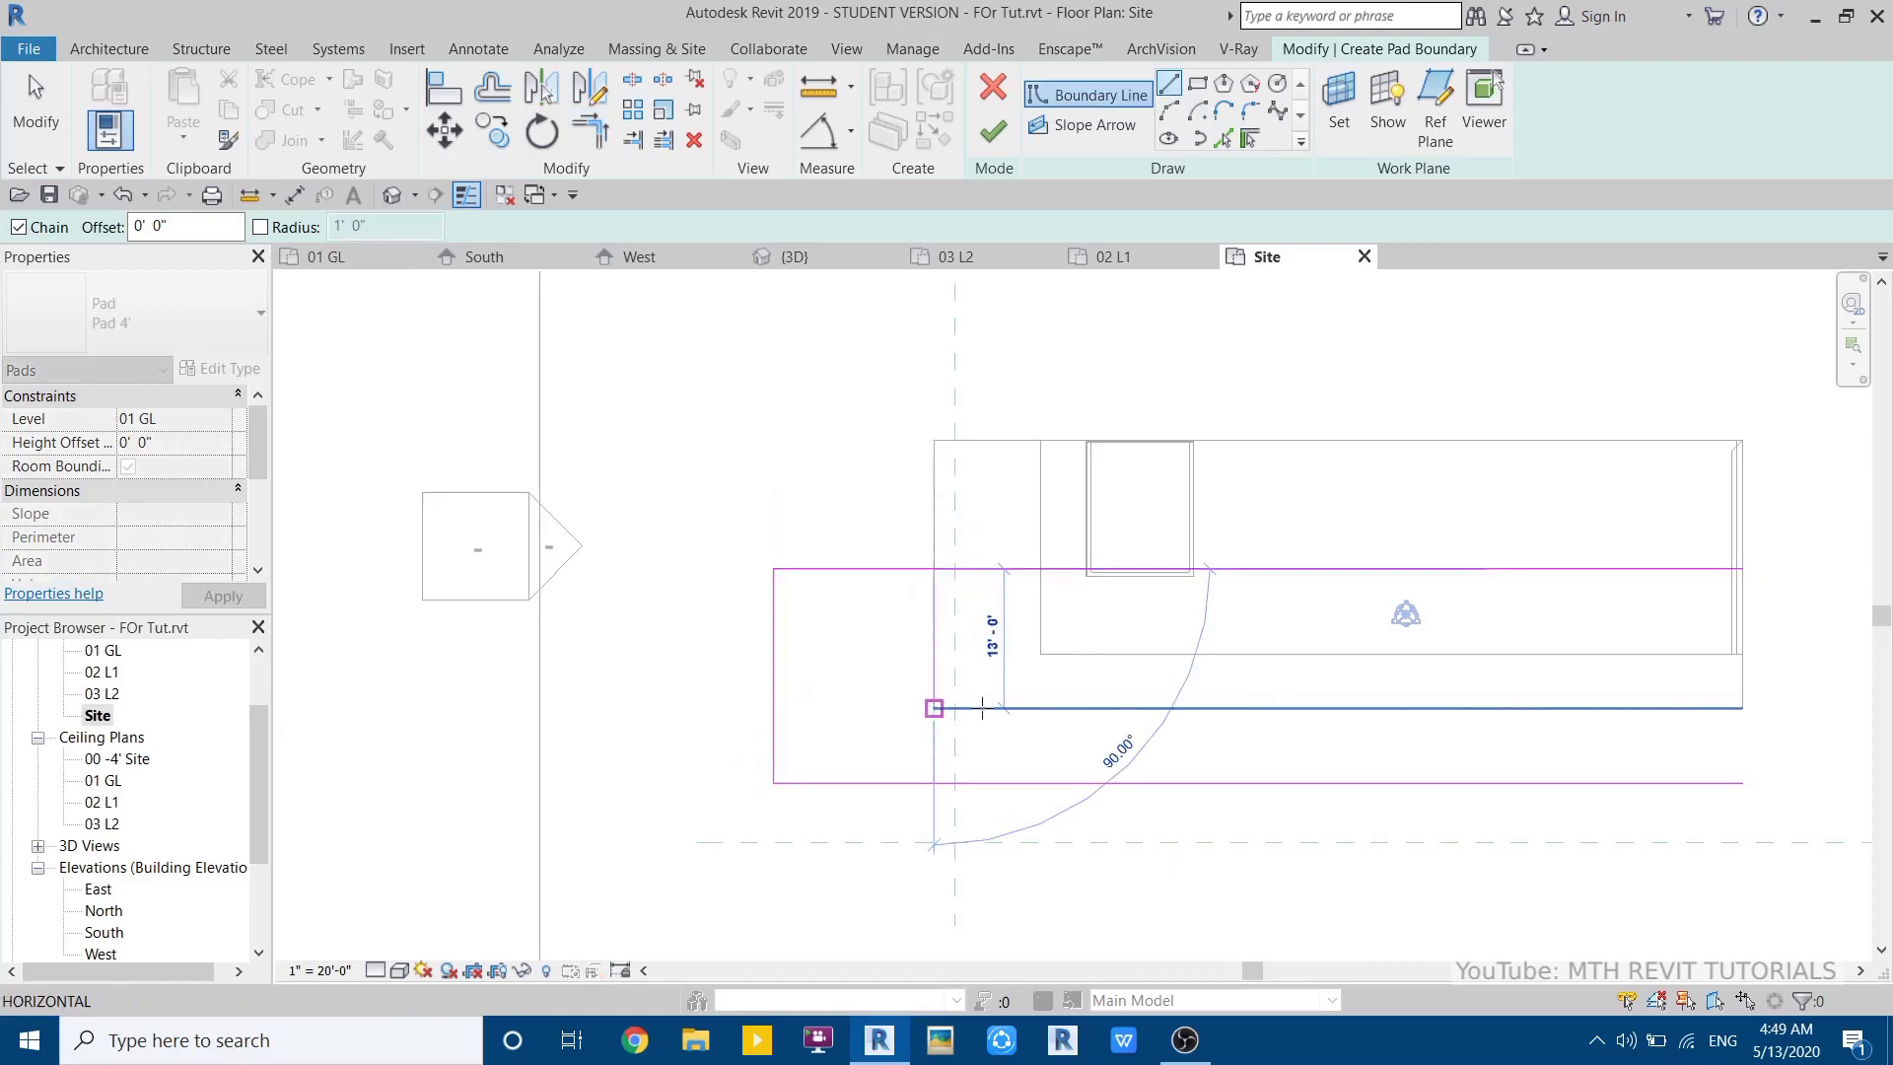
pyautogui.click(1104, 707)
pyautogui.click(1104, 781)
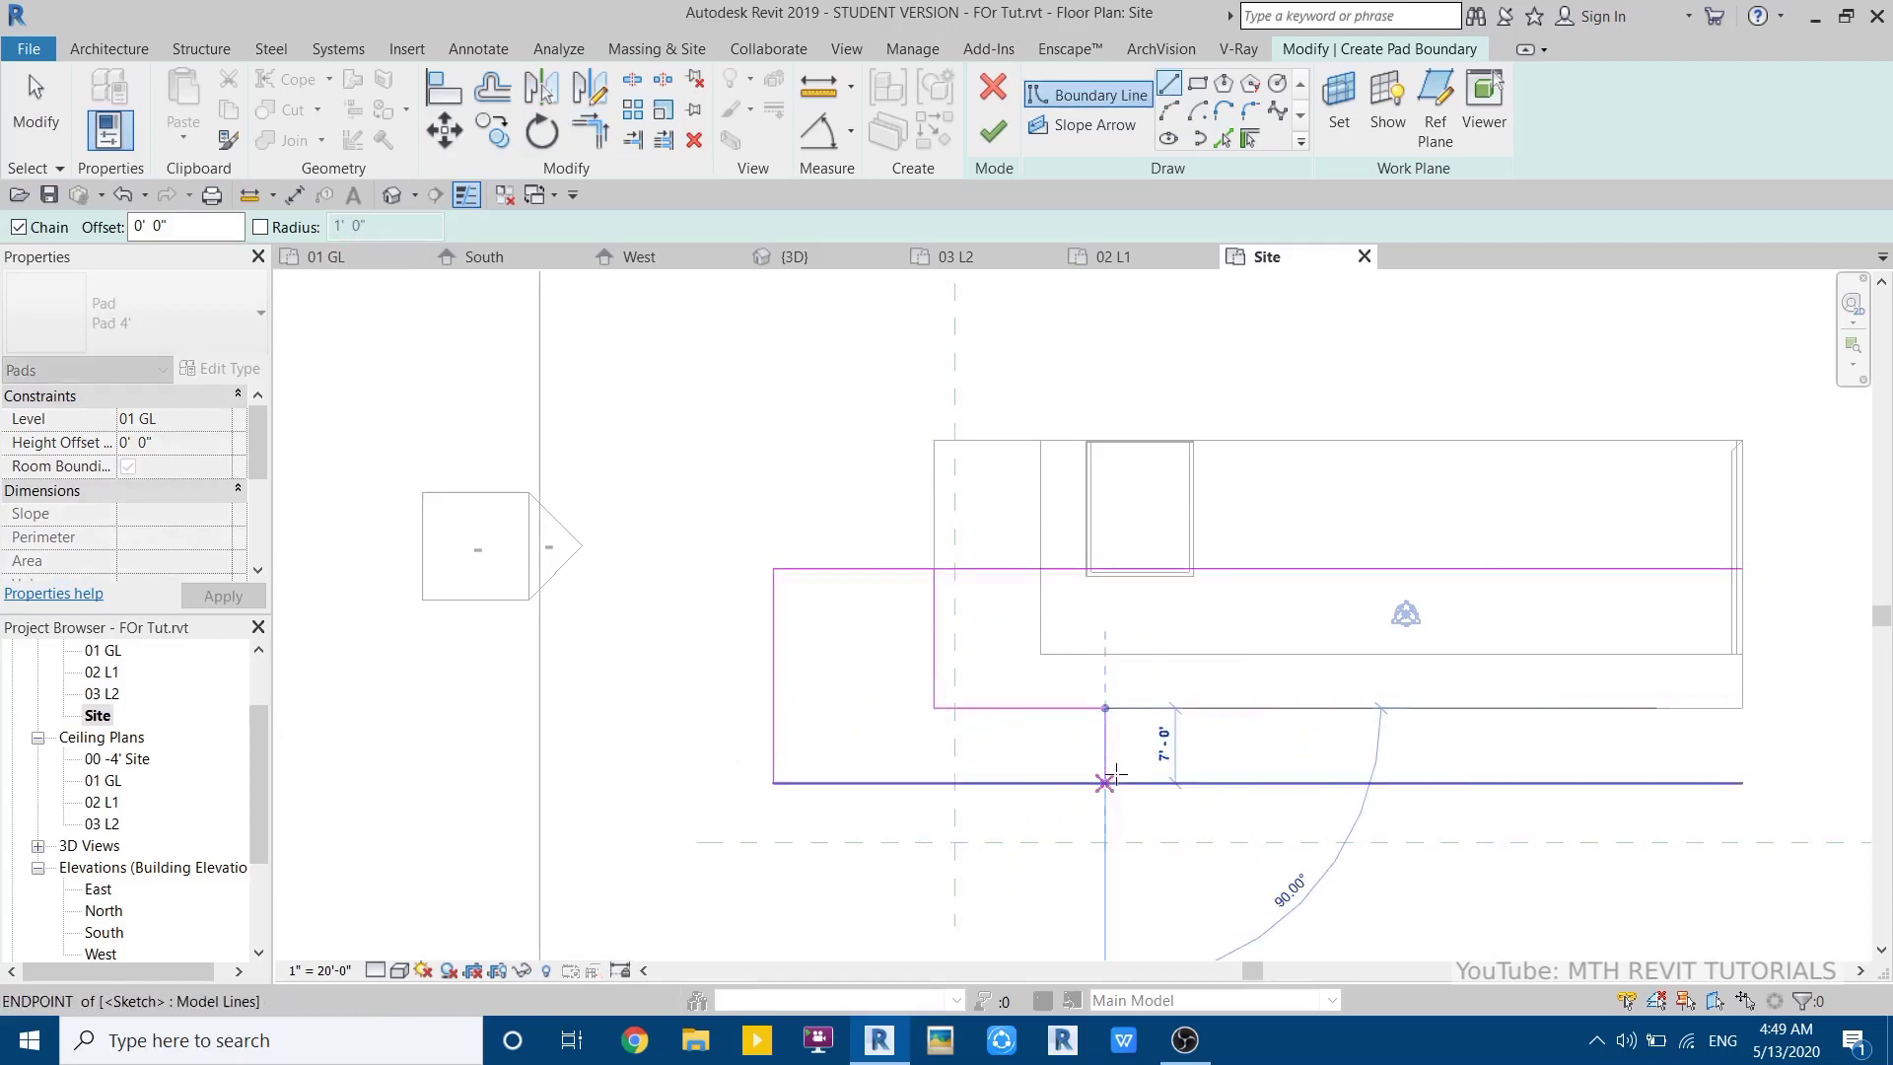
pyautogui.press('Escape')
pyautogui.press('Escape')
# - Trim the excess upper and lower boundary lines to form a closed L-shaped loop
pyautogui.press('t')
pyautogui.press('r')
pyautogui.click(1103, 746)
pyautogui.click(1068, 781)
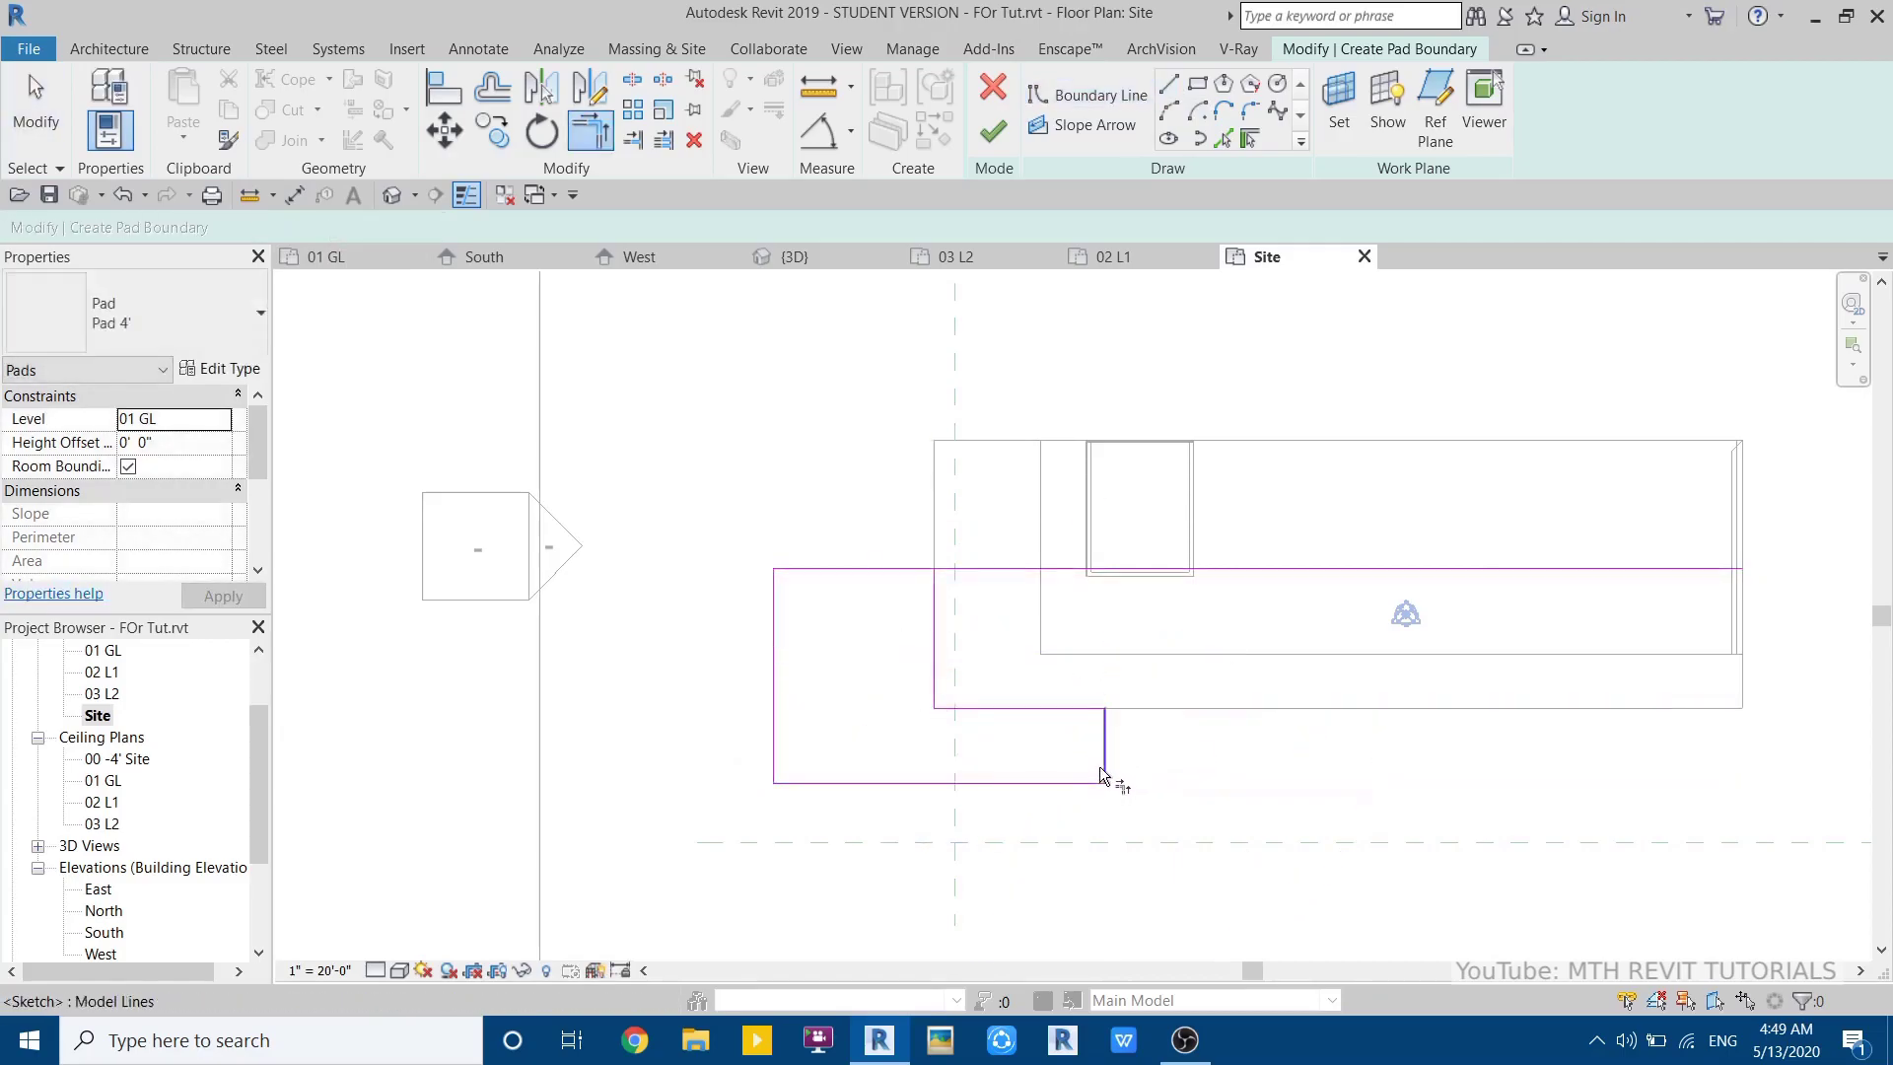
pyautogui.click(841, 570)
pyautogui.click(932, 629)
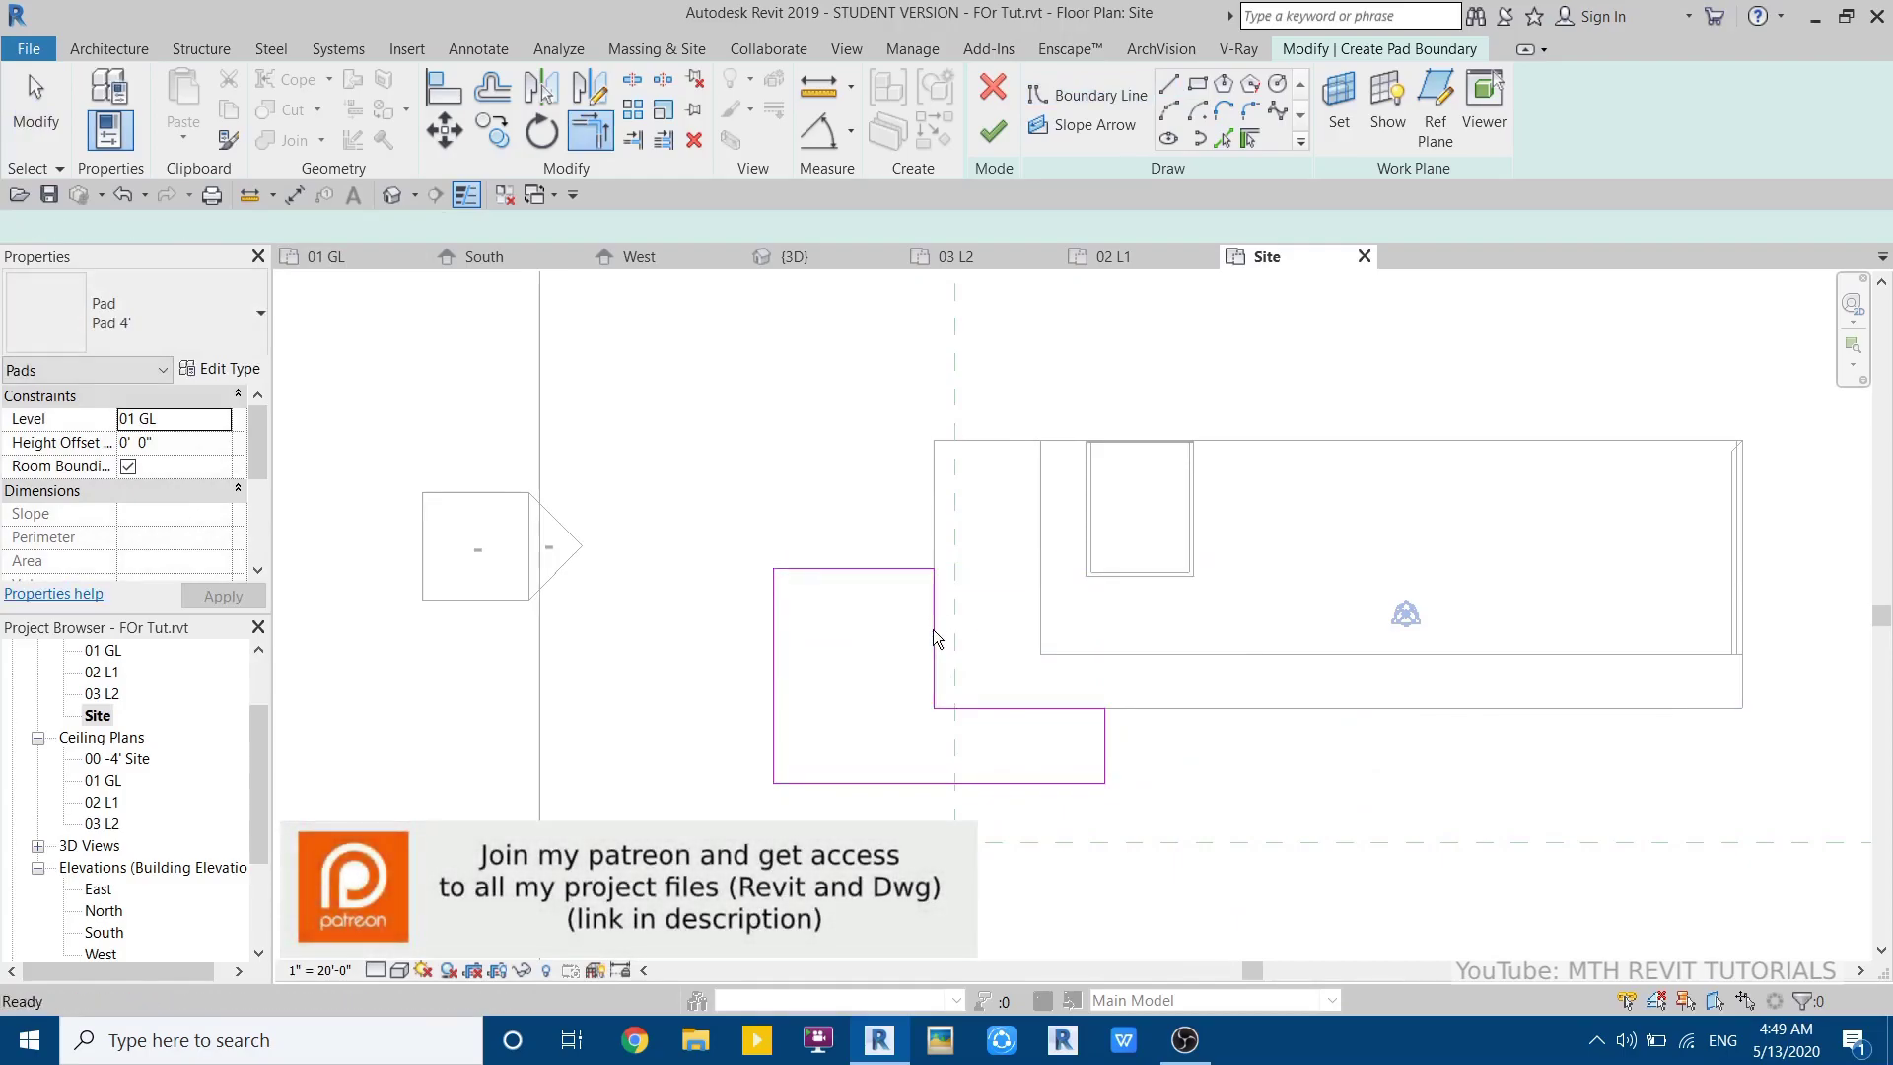
pyautogui.press('Escape')
pyautogui.press('Escape')
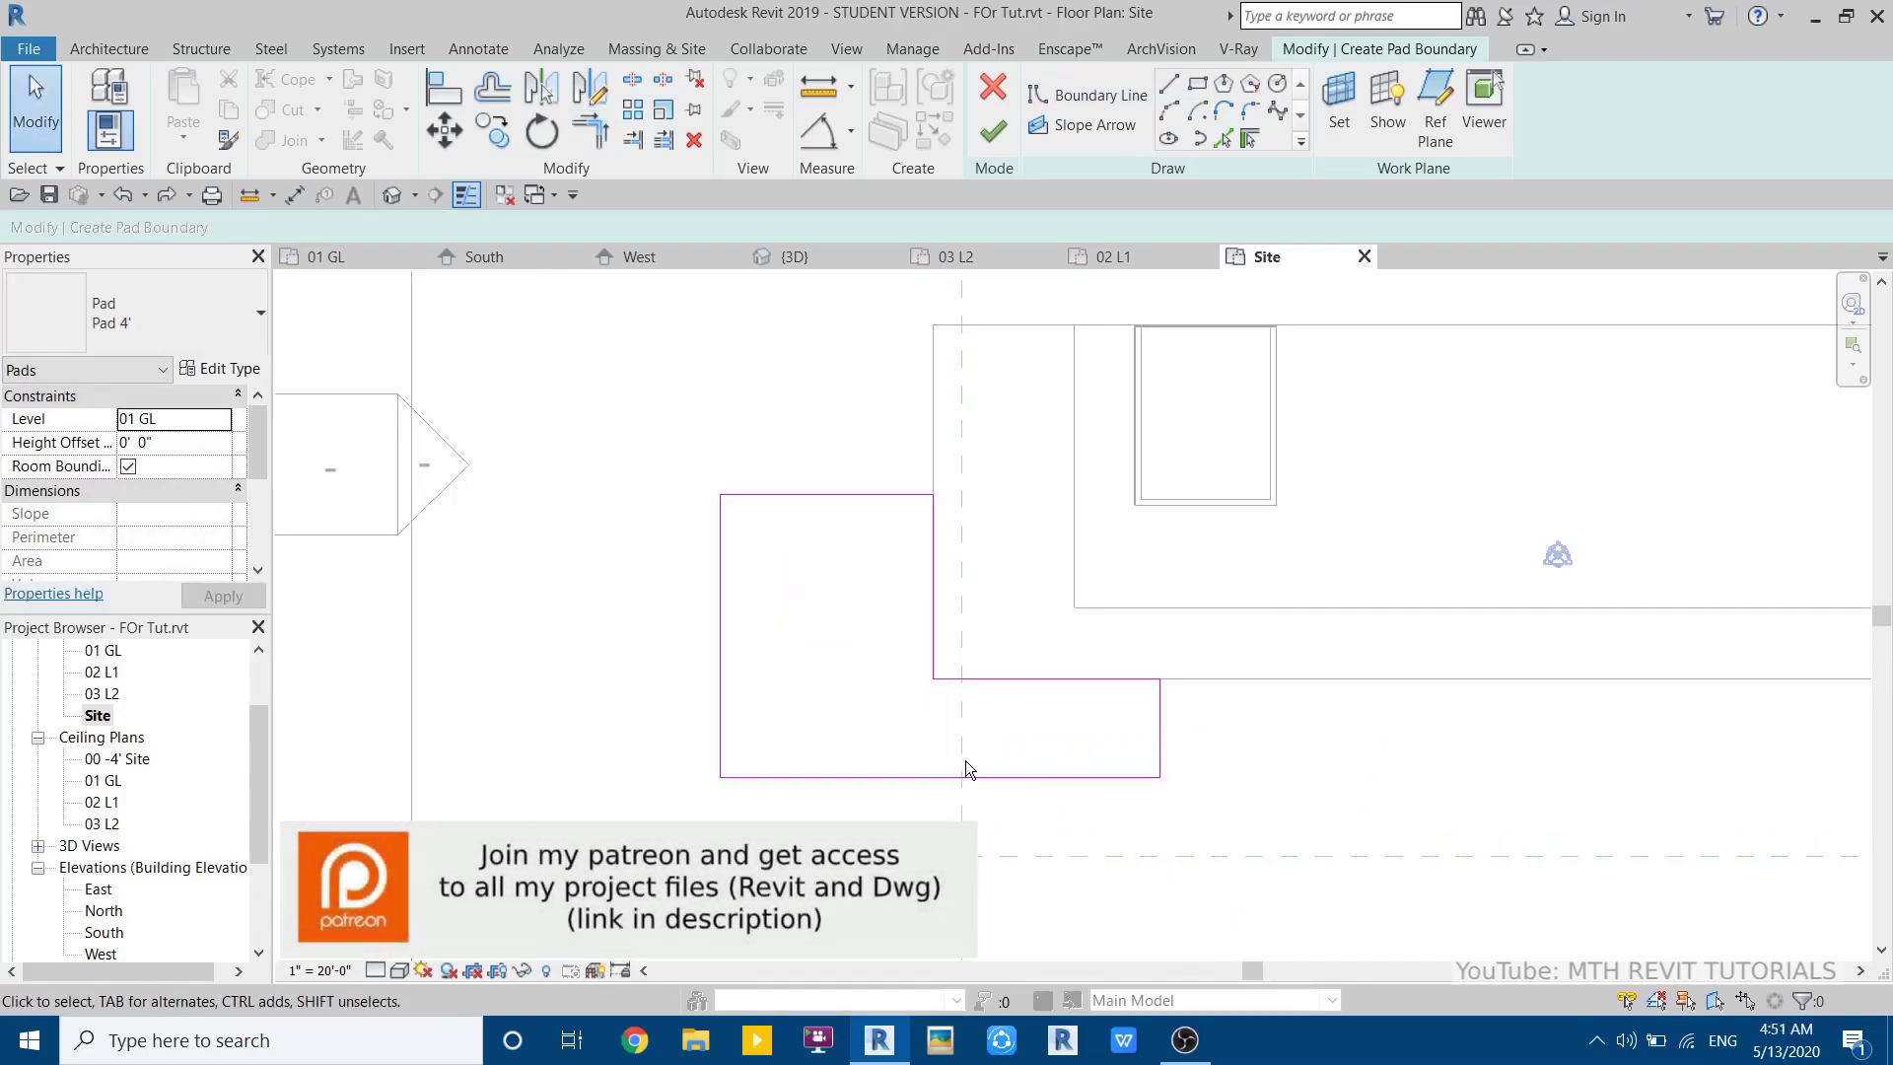
# - Set the distance between the L-shaped boundary's south edge and the existing pad to 10'
pyautogui.scroll(2, 966, 760)
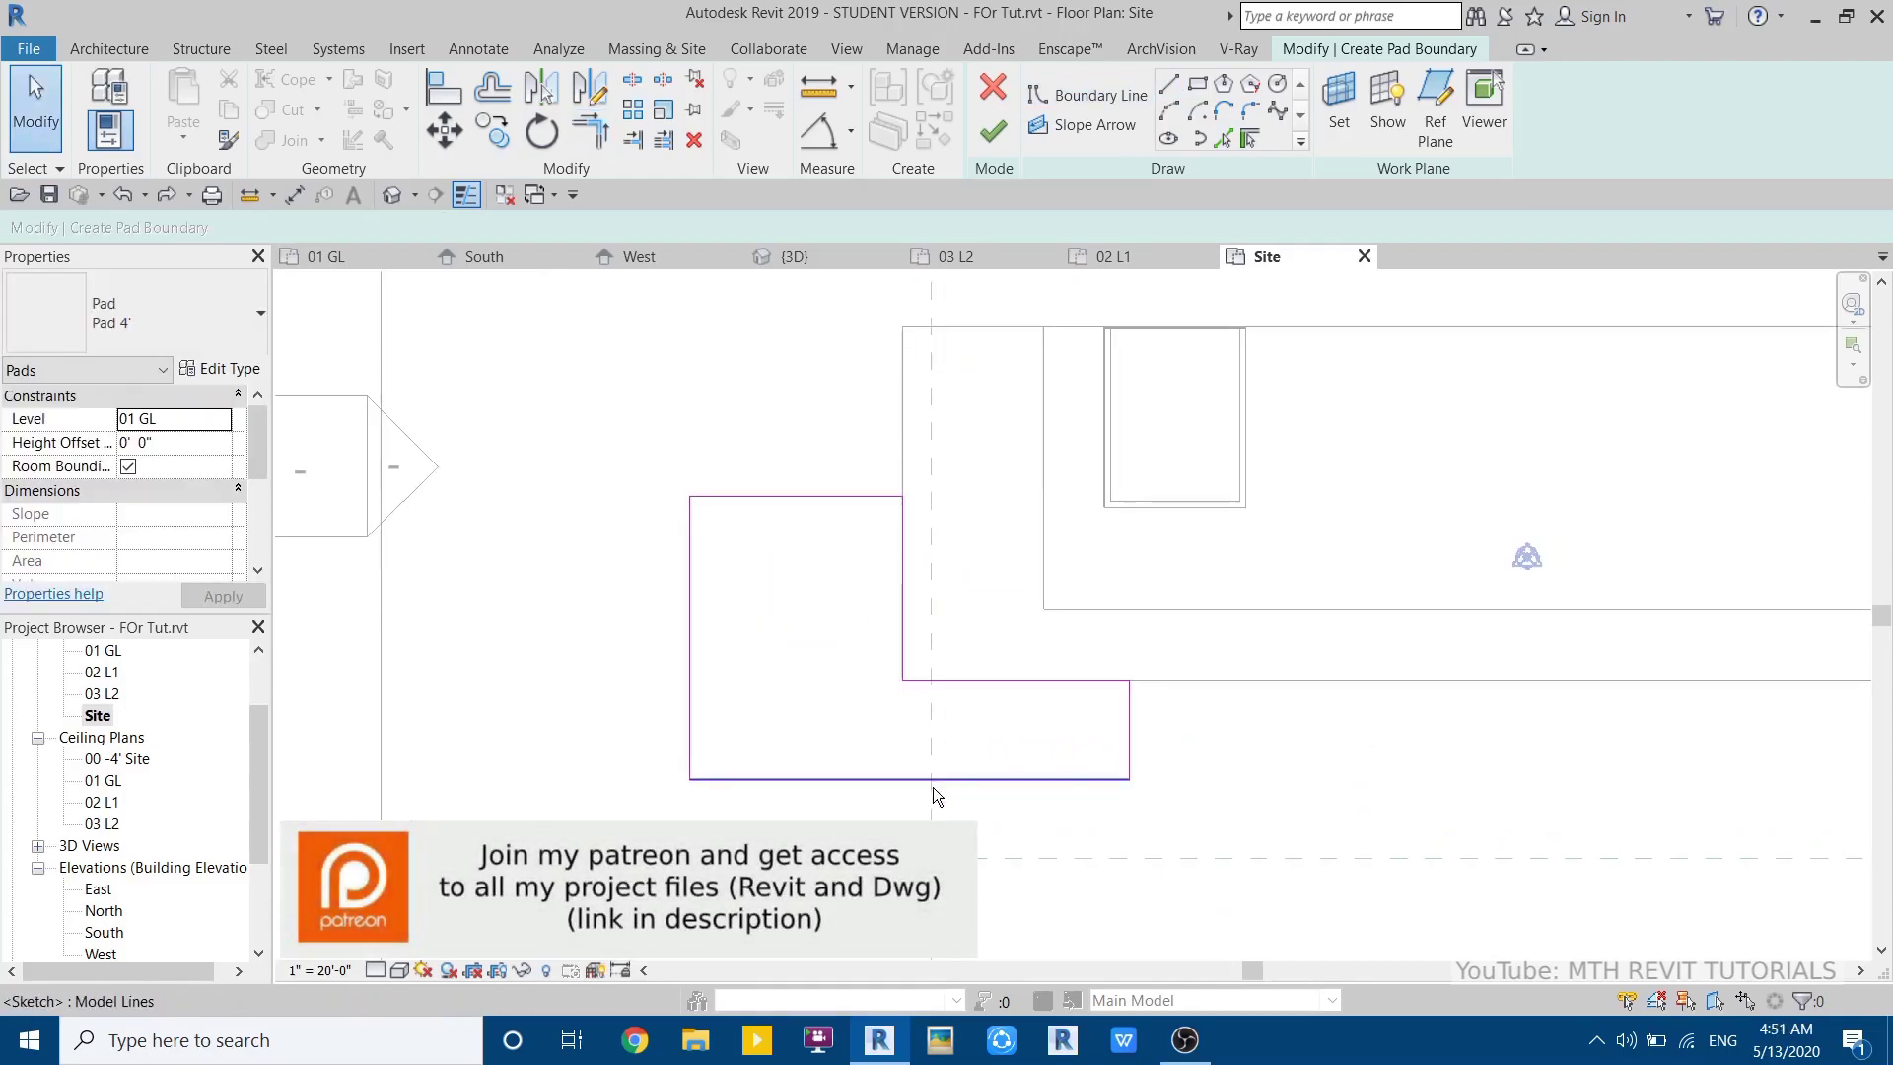
pyautogui.click(934, 780)
pyautogui.click(1173, 730)
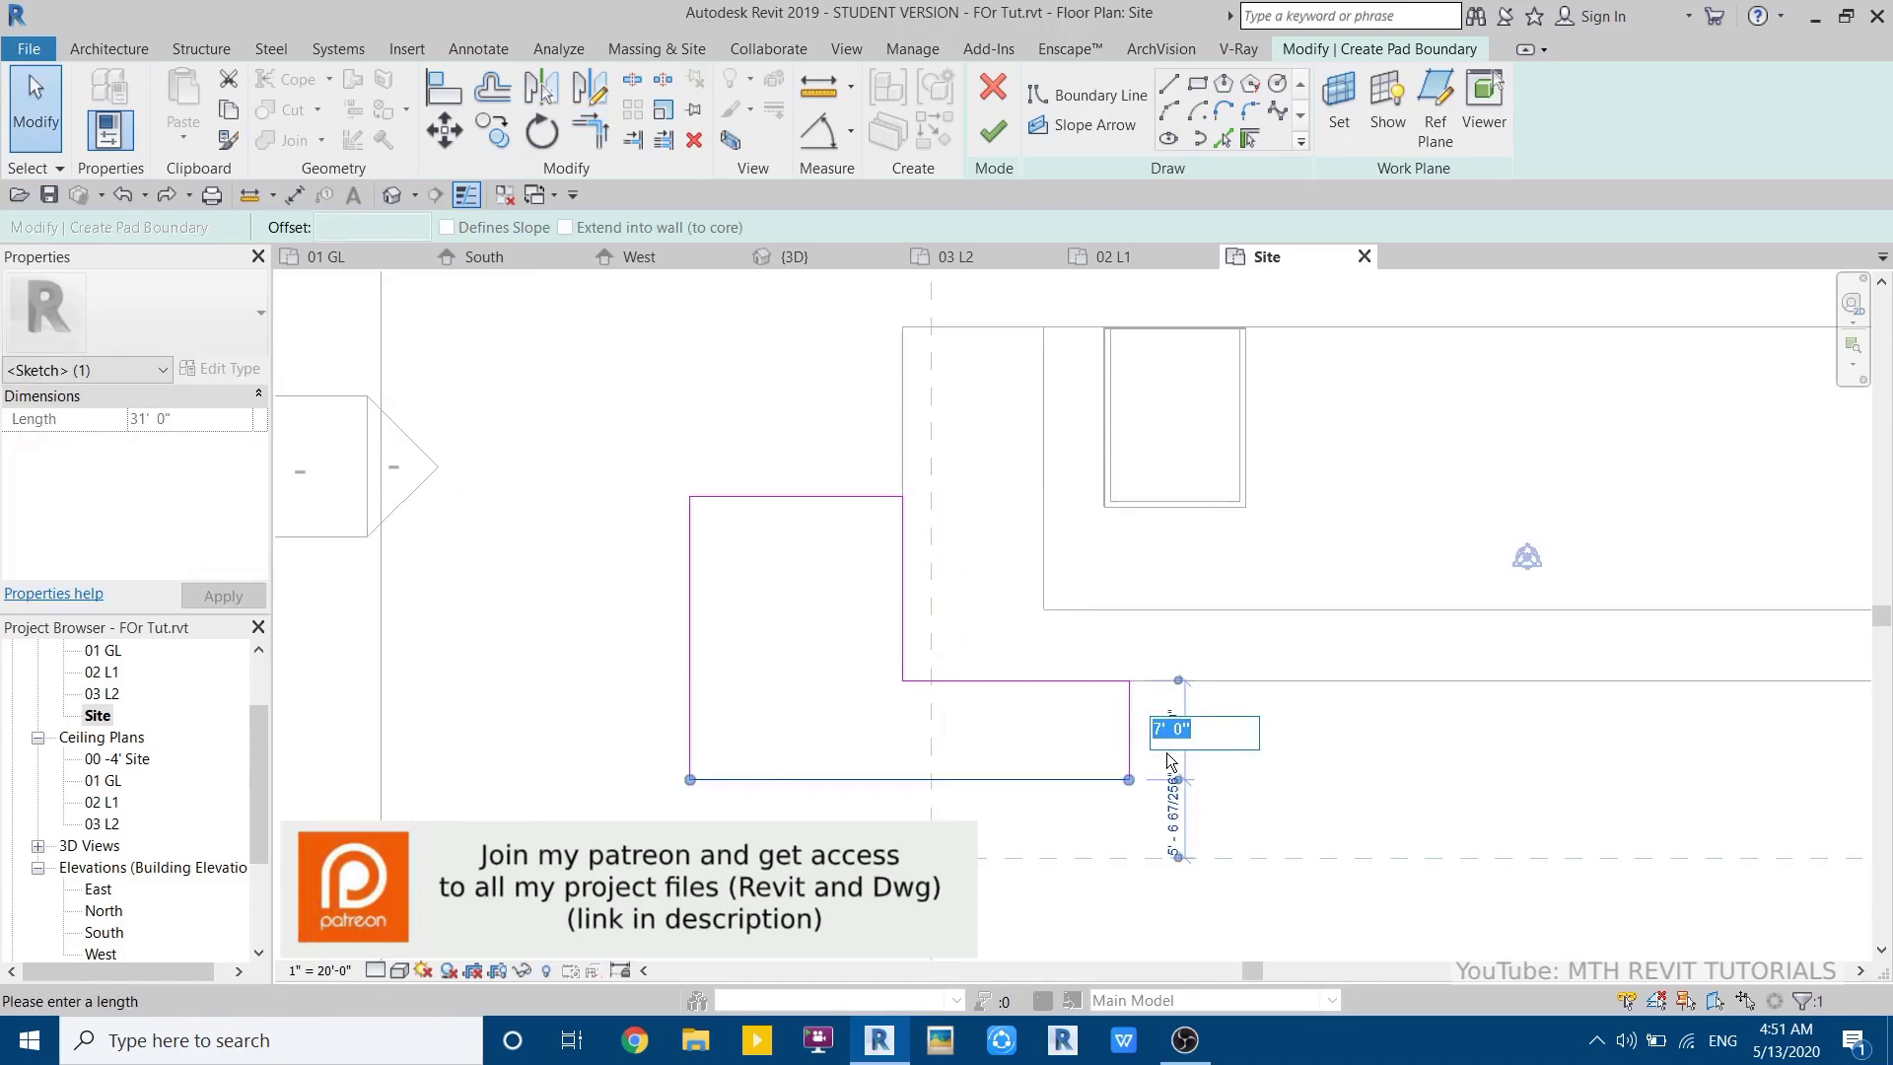
pyautogui.write('10')
pyautogui.press('Return')
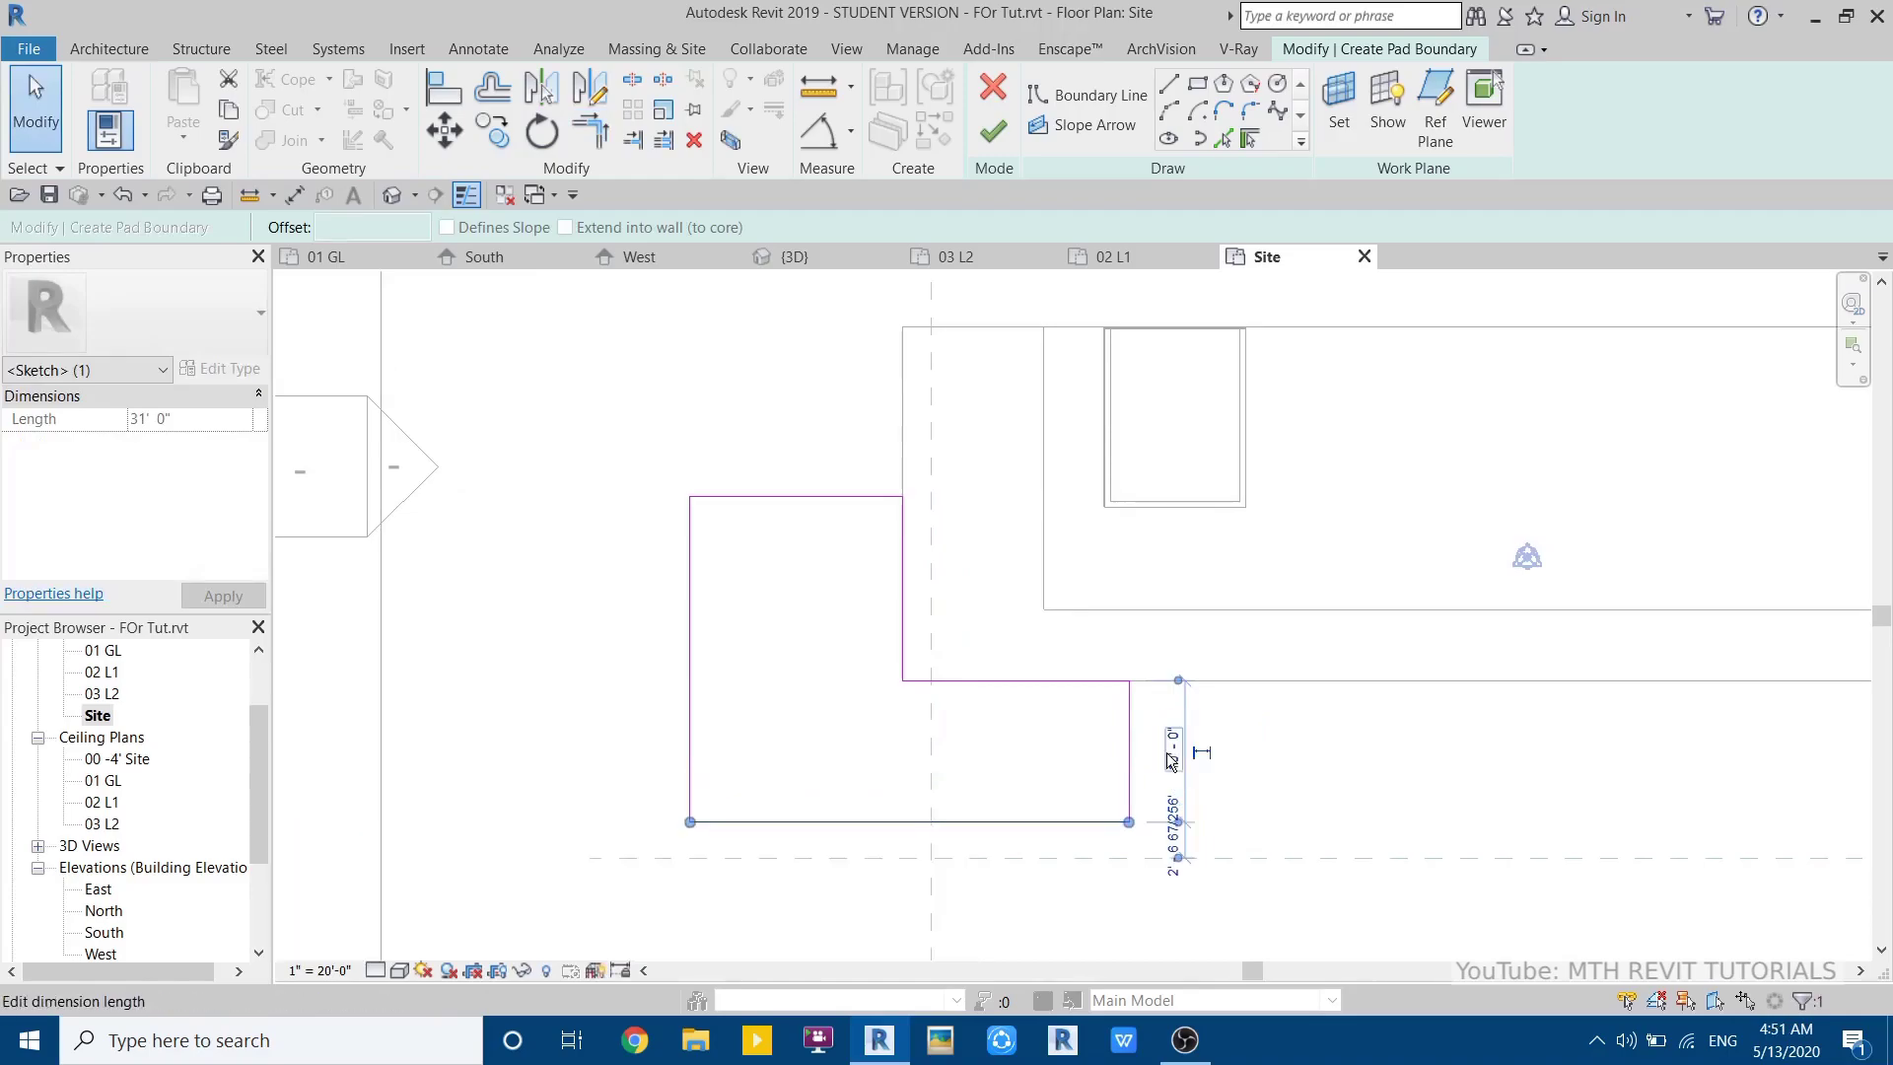
pyautogui.press('Escape')
# - Offset the whole L-shaped boundary chain 1'-6" inward to add an inner loop
pyautogui.click(1222, 139)
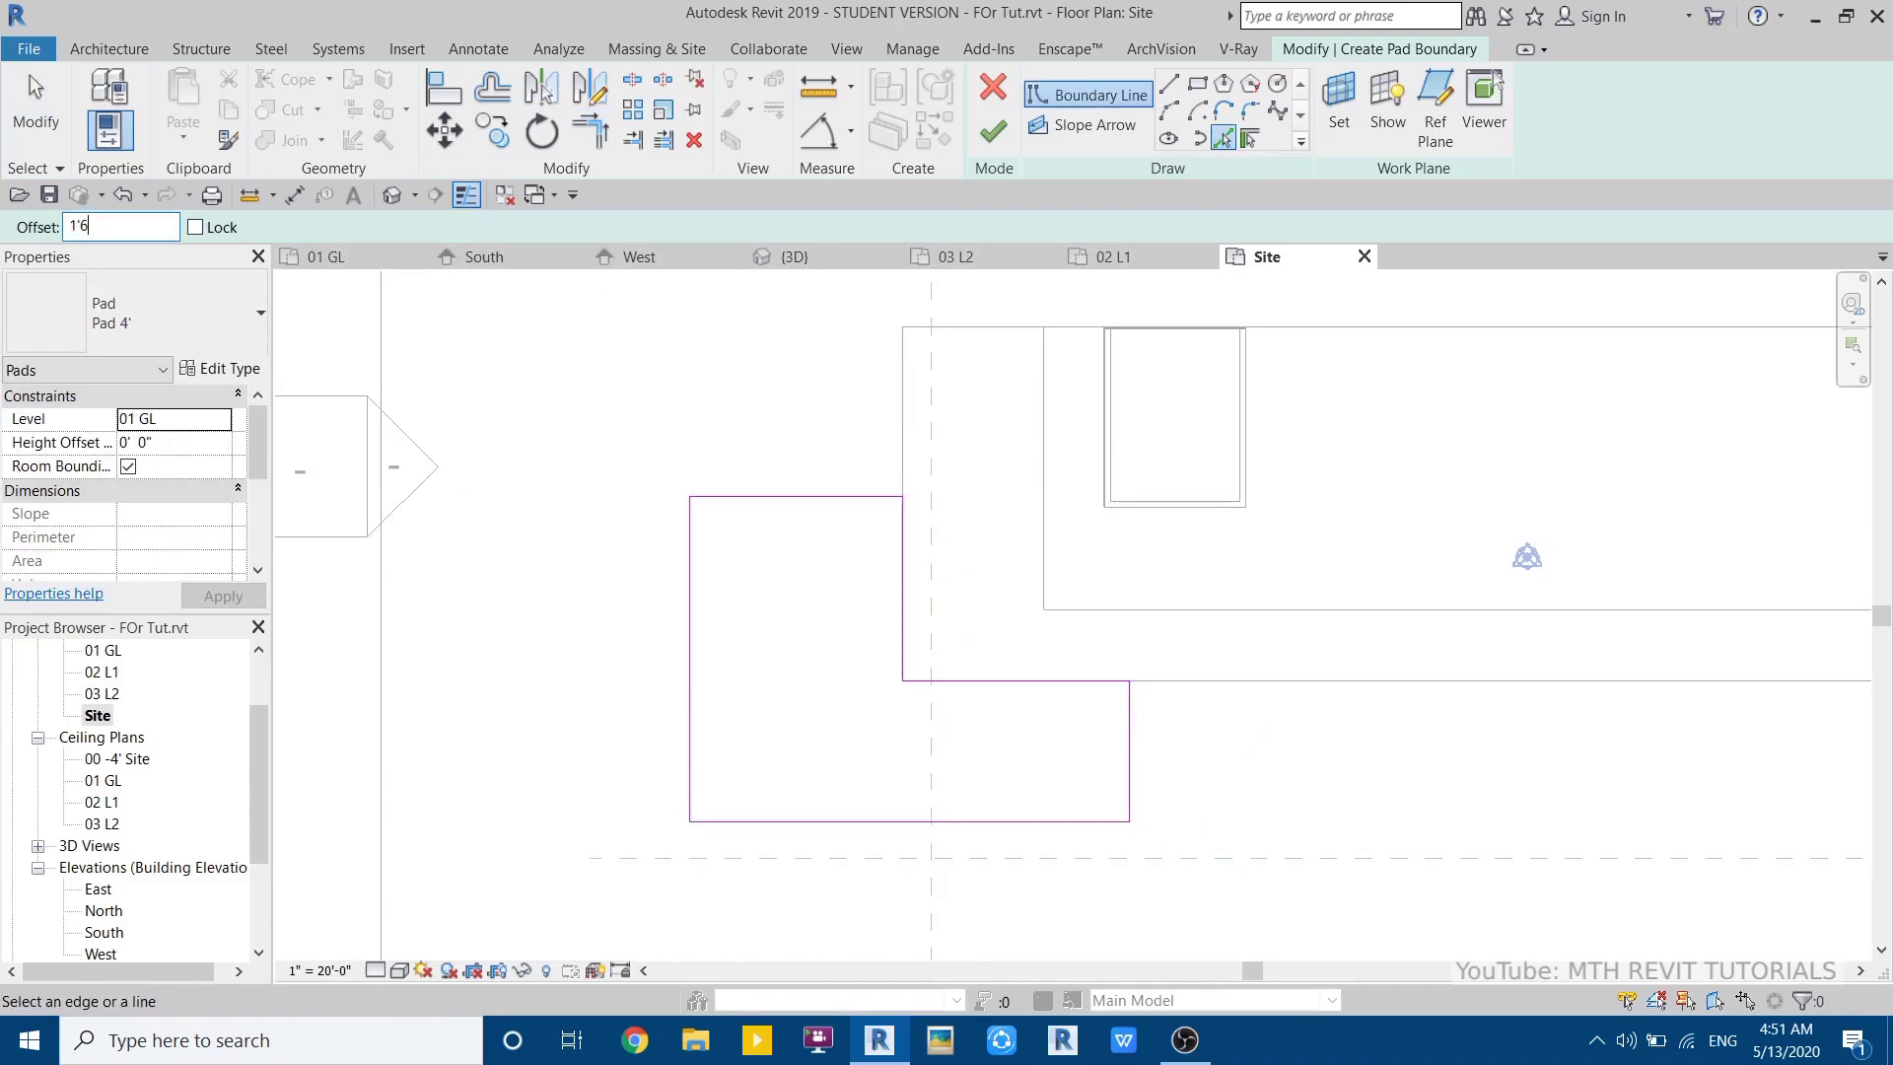
pyautogui.press('Return')
pyautogui.press('Tab')
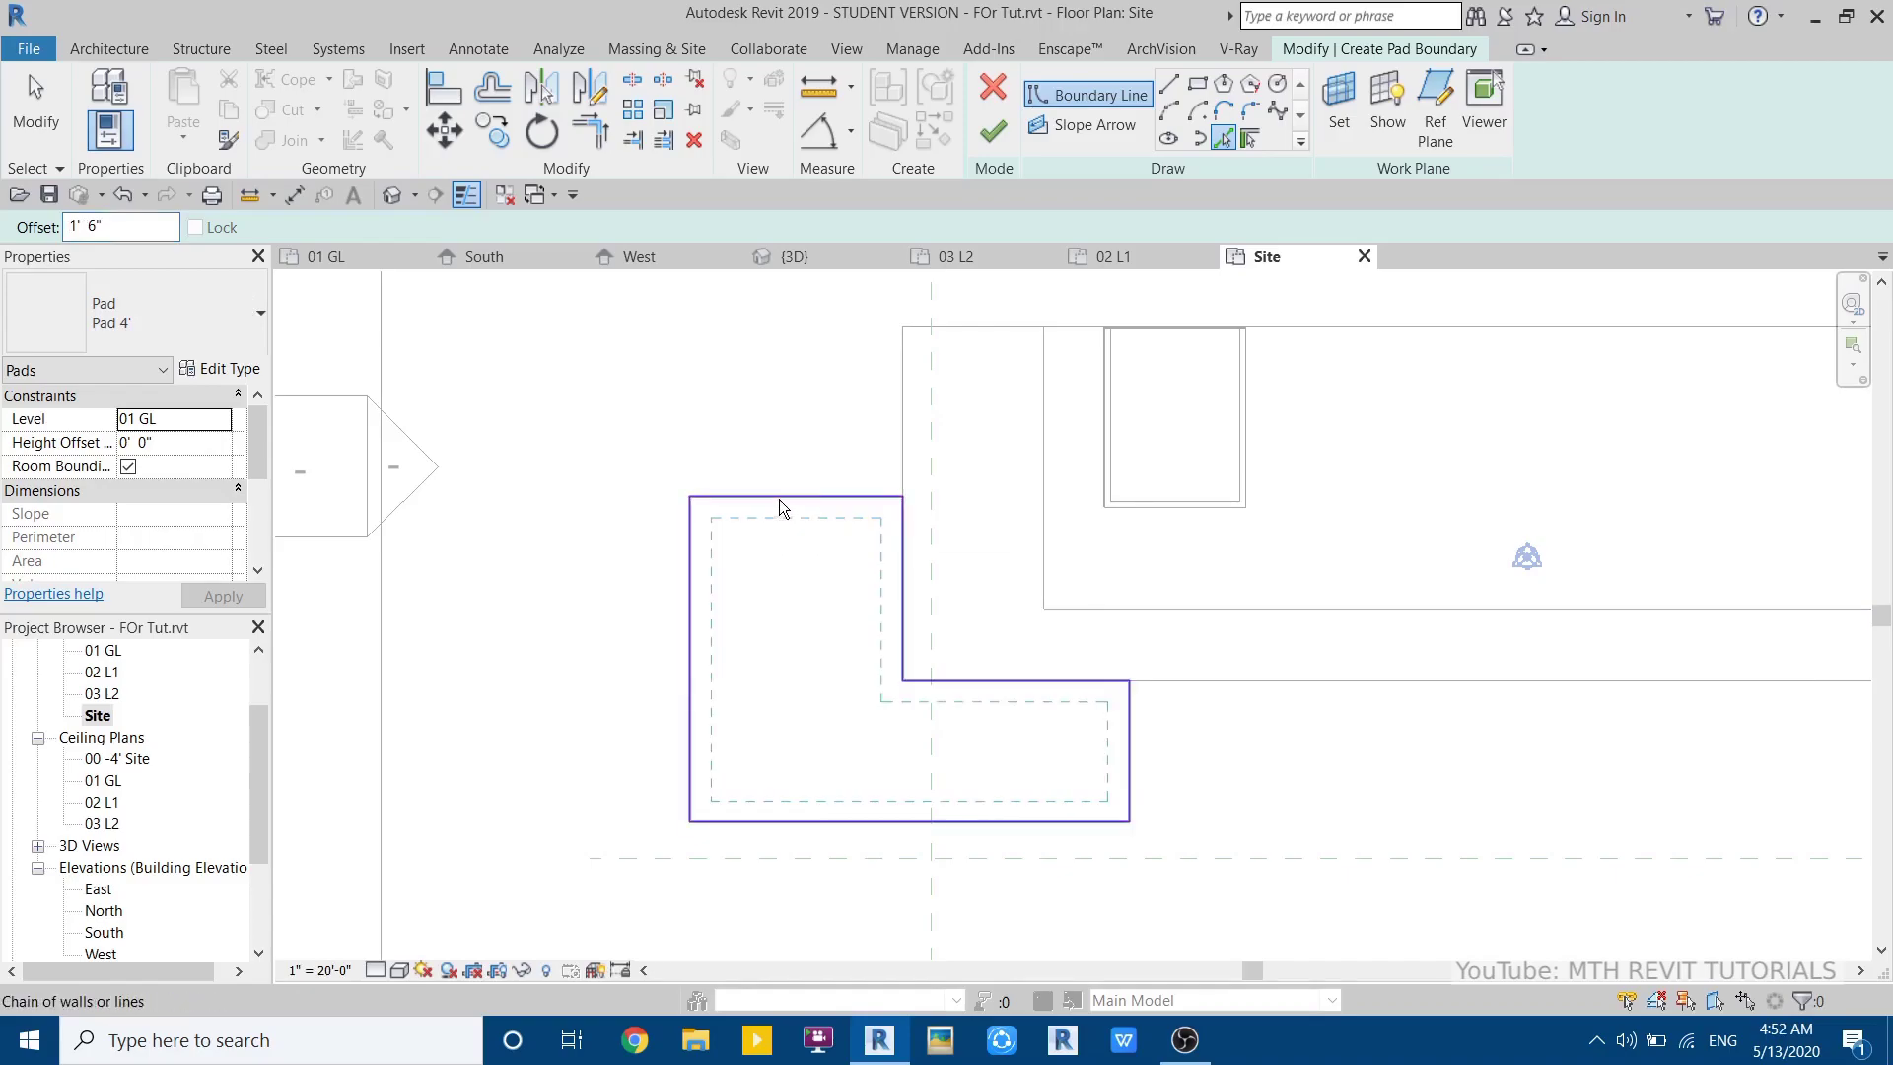
pyautogui.click(780, 504)
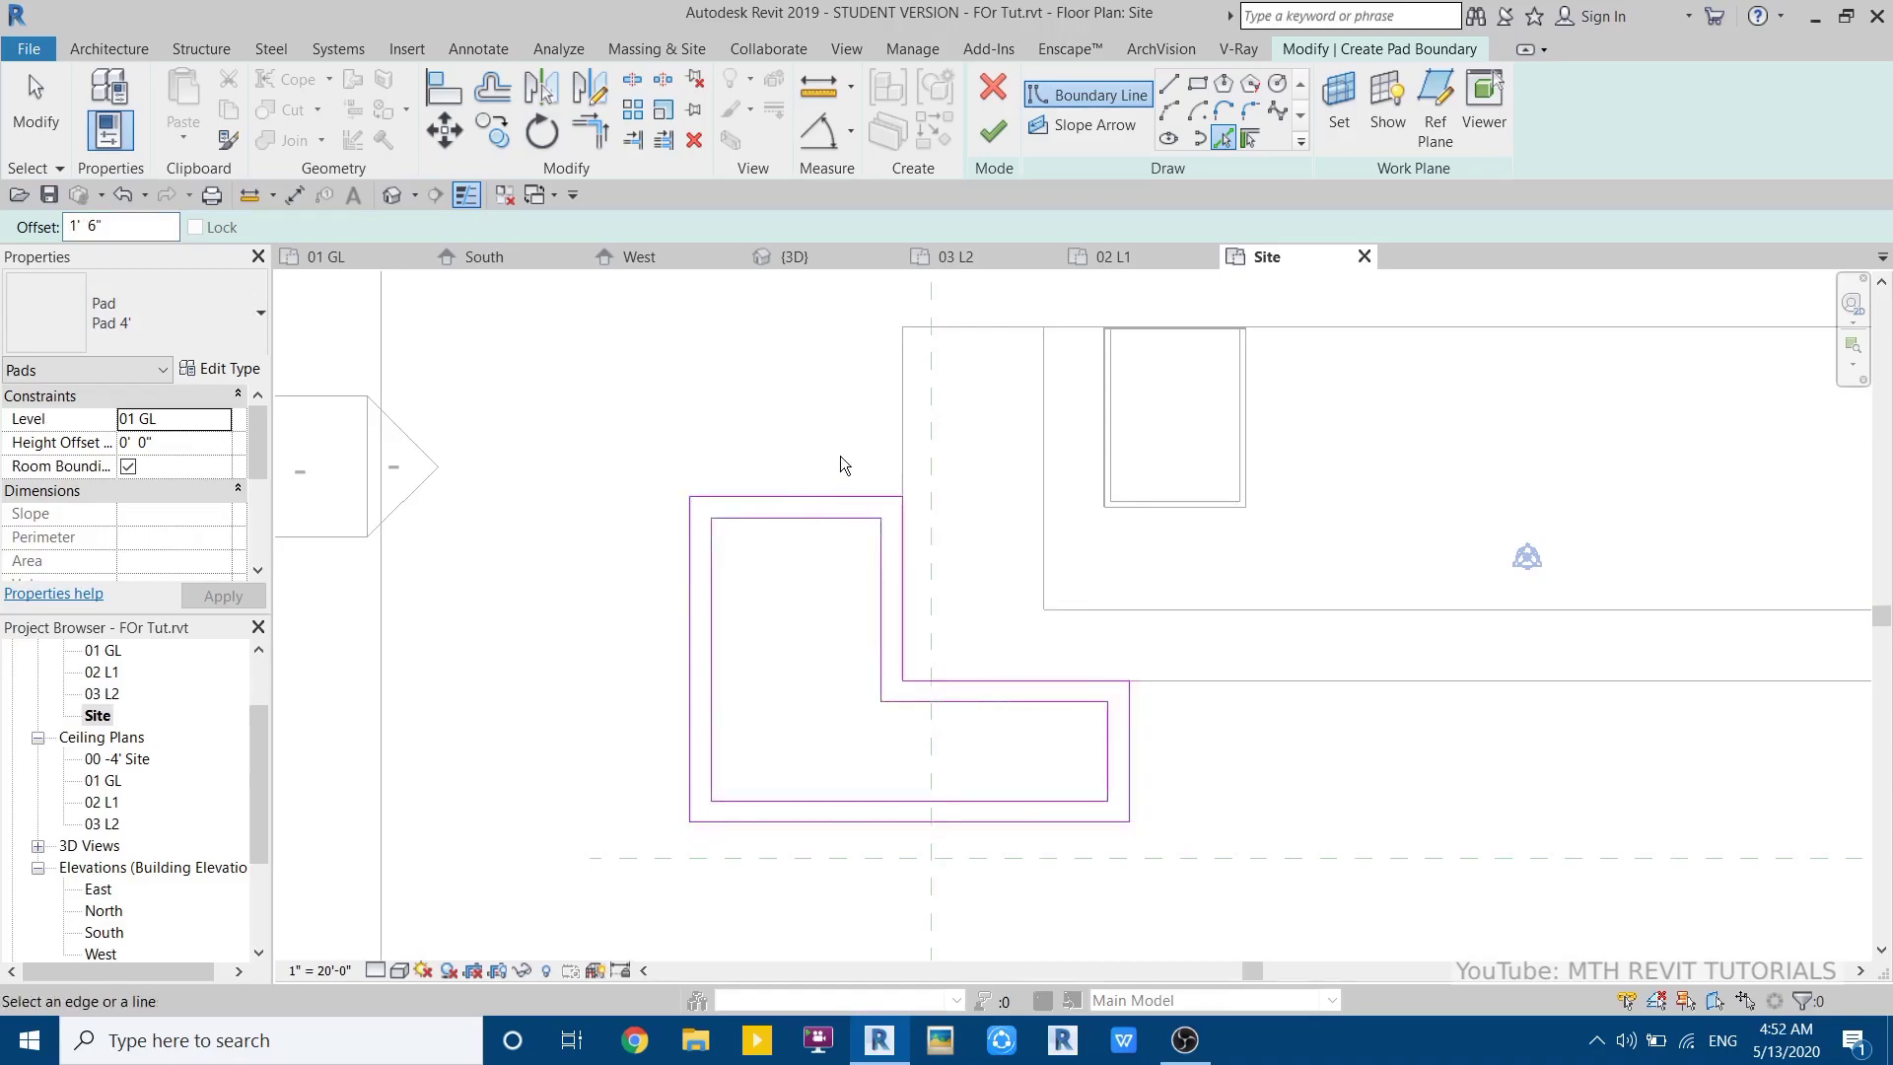
# - Finish the L-shaped pad's boundary sketch and show the new pad in the 3D view
pyautogui.click(995, 132)
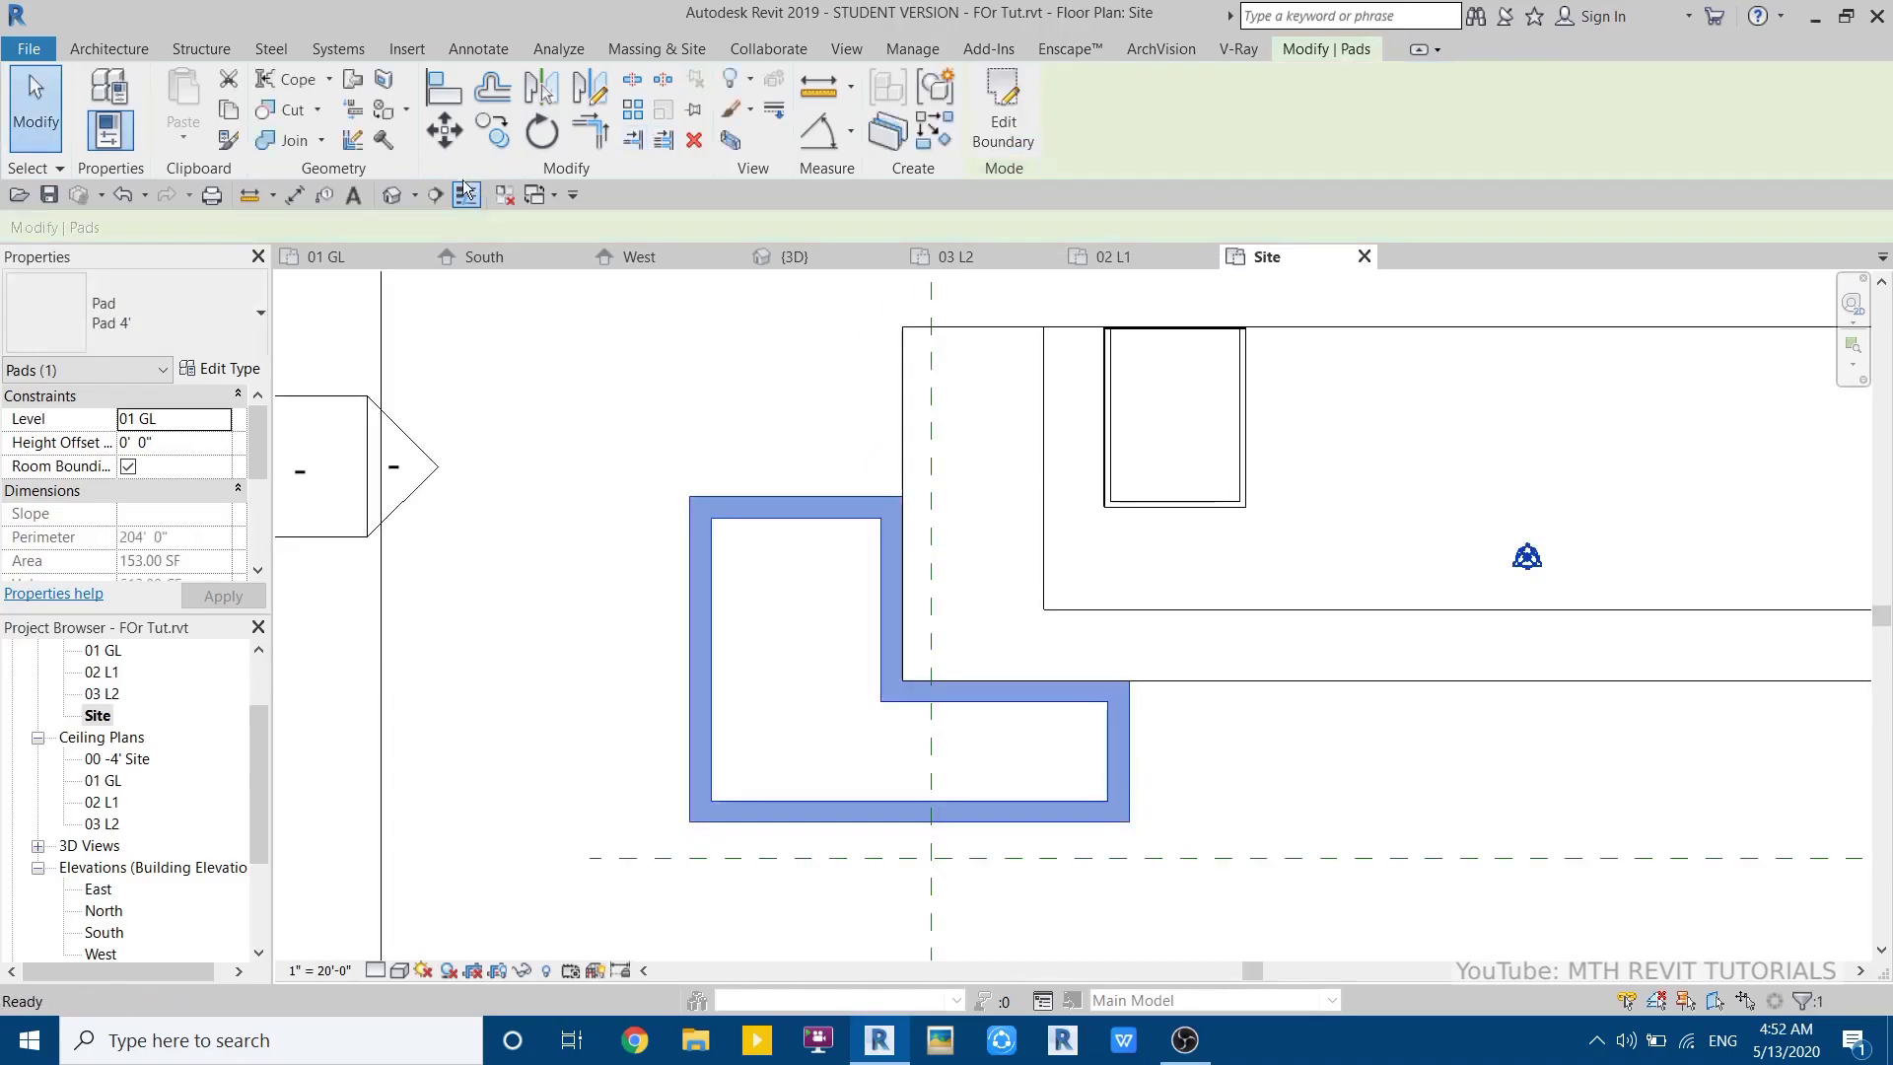
pyautogui.click(399, 192)
pyautogui.scroll(-3, 993, 571)
pyautogui.moveTo(992, 571); pyautogui.dragTo(722, 490, button='middle')
pyautogui.scroll(1, 921, 777)
pyautogui.keyDown('shift'); pyautogui.moveTo(888, 754); pyautogui.dragTo(838, 662, button='middle'); pyautogui.keyUp('shift')
pyautogui.scroll(1, 749, 613)
pyautogui.scroll(3, 749, 619)
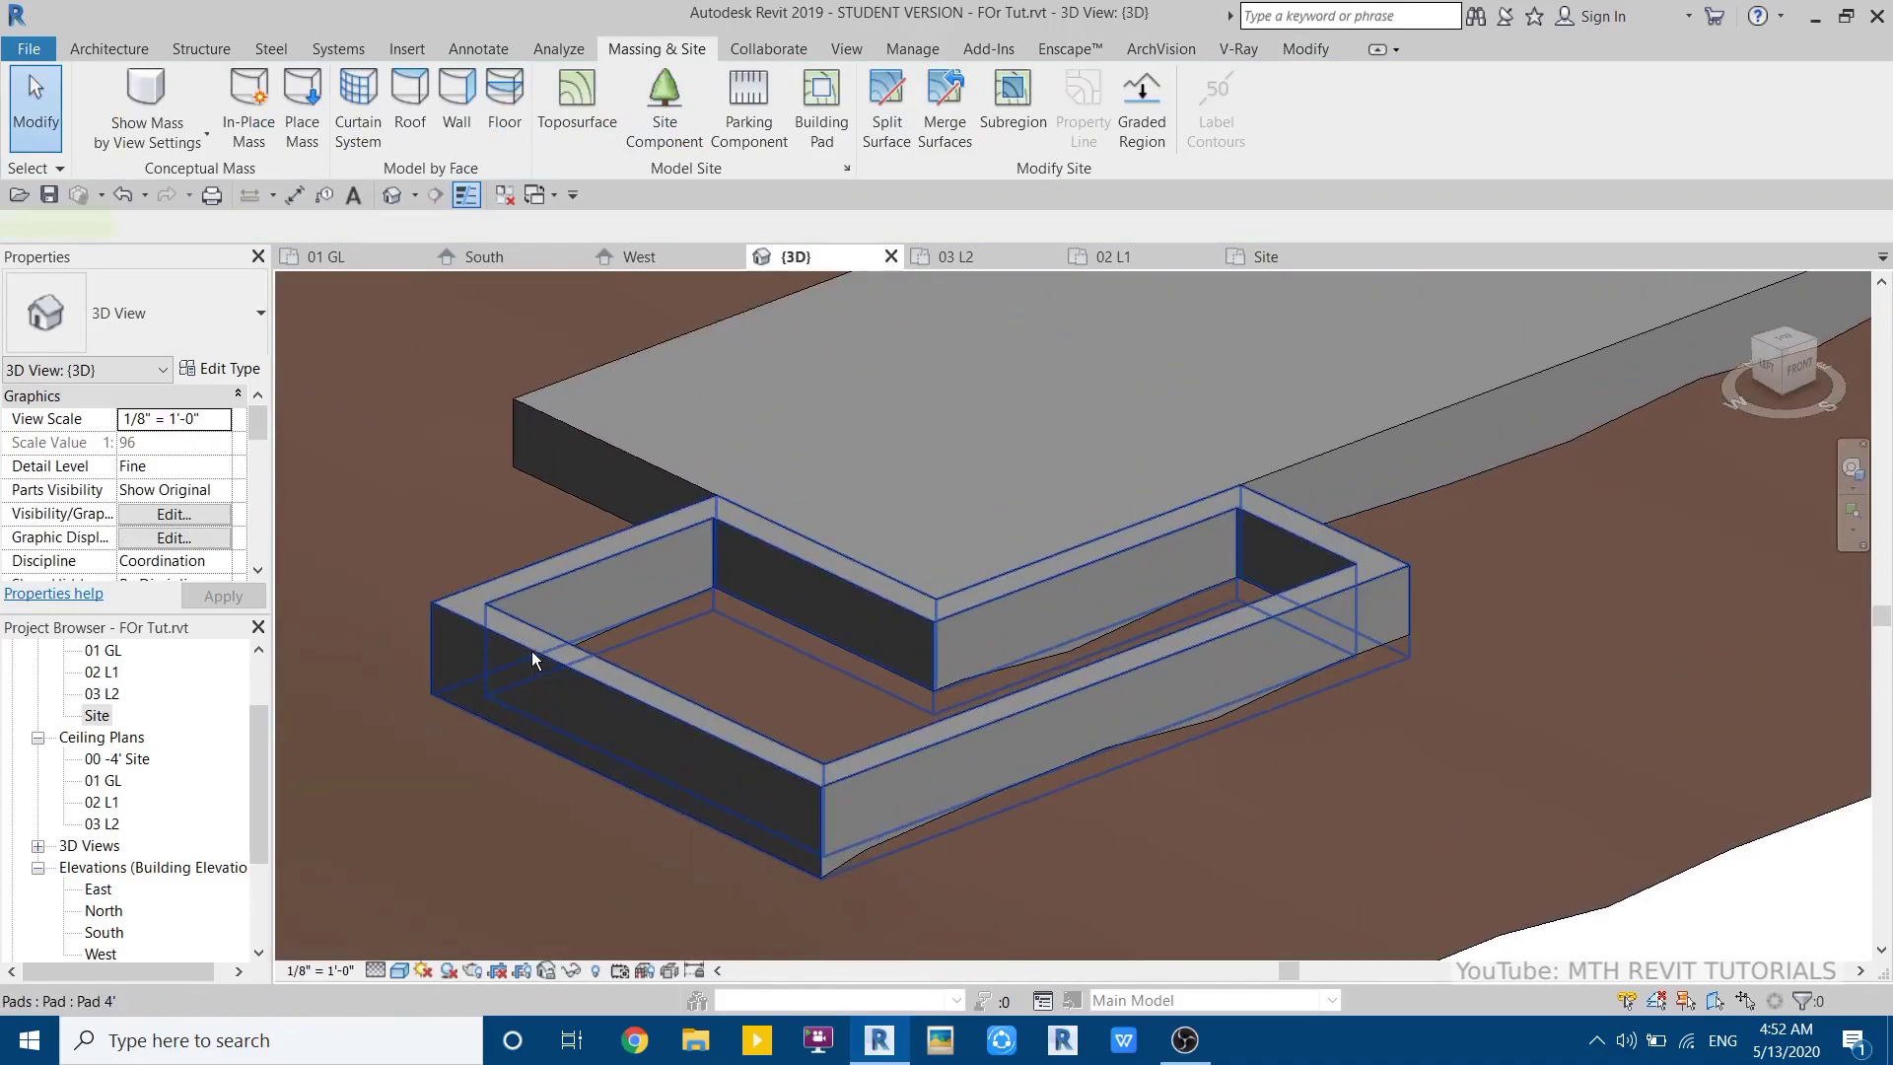
# - Duplicate the L-shaped pad's type as Pad 7' and set its structure layer thickness to 7'
pyautogui.click(530, 650)
pyautogui.click(217, 369)
pyautogui.click(1583, 231)
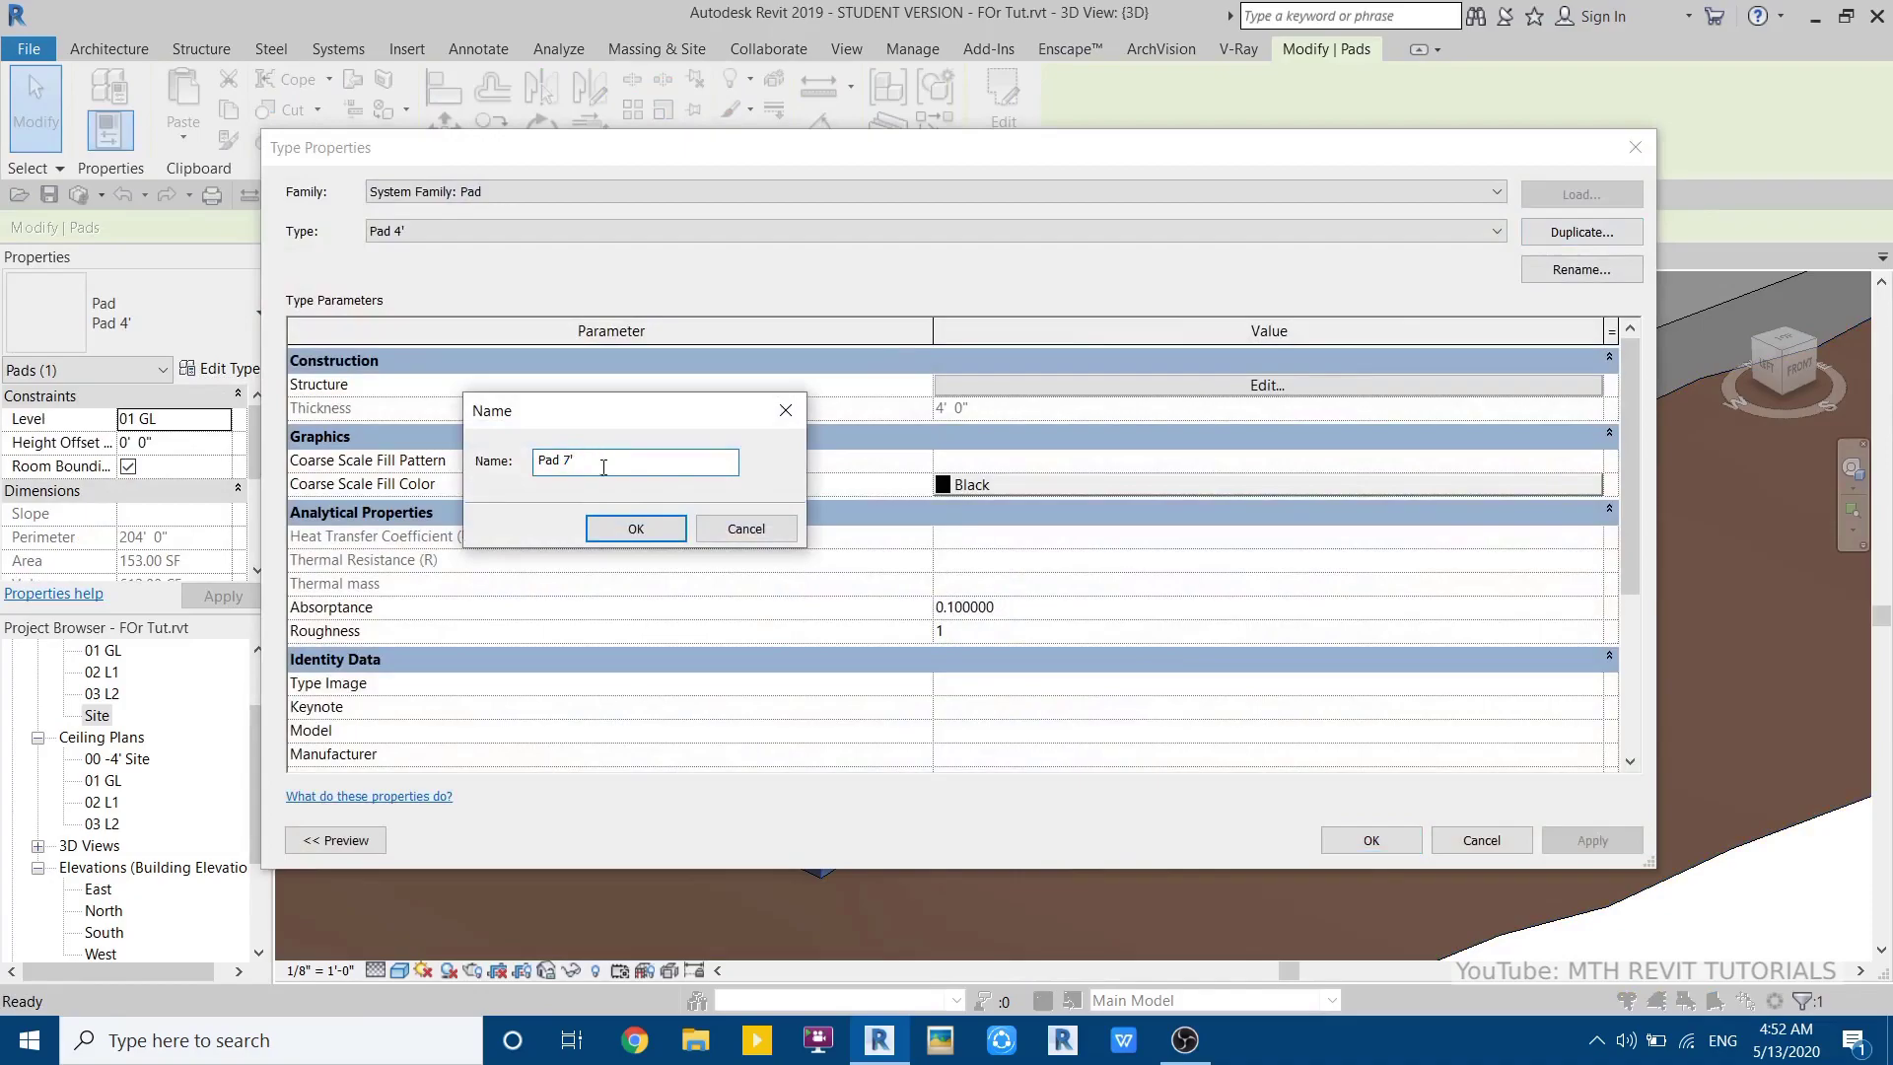
pyautogui.click(635, 530)
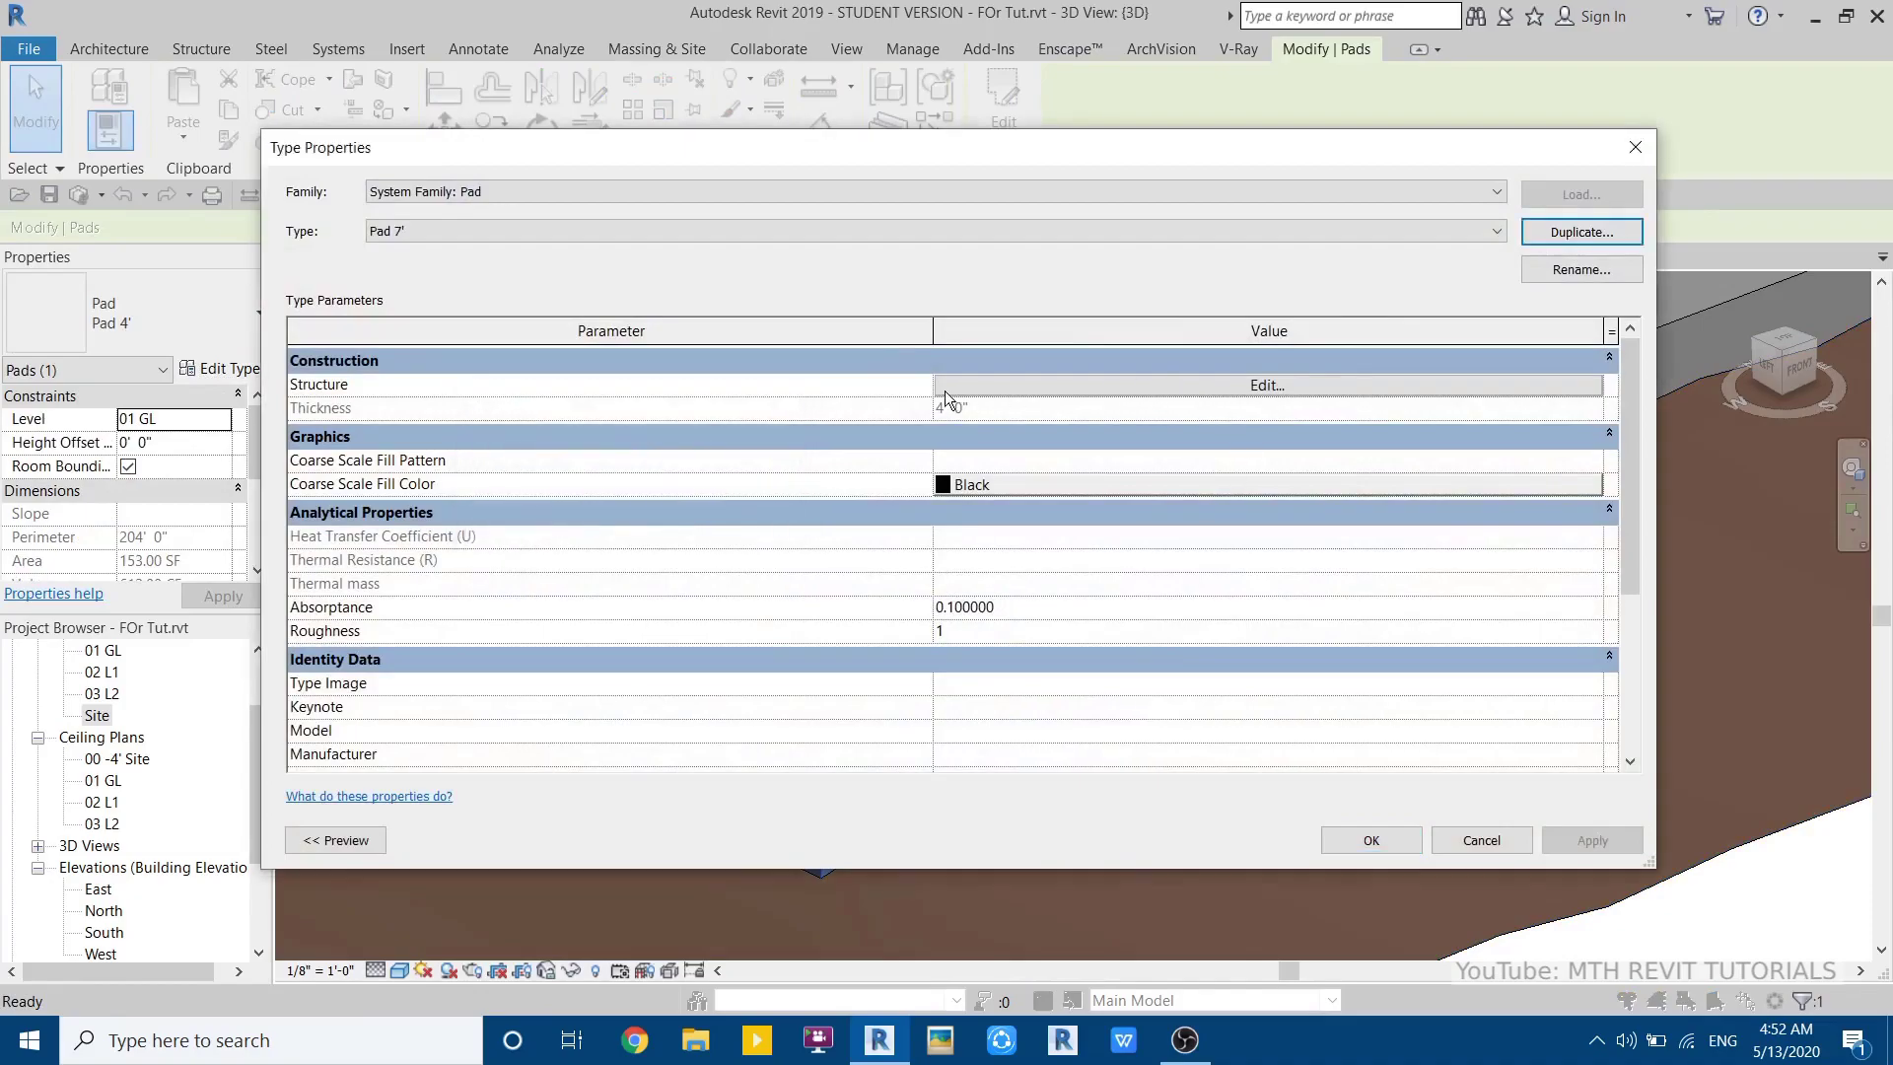
pyautogui.click(1002, 382)
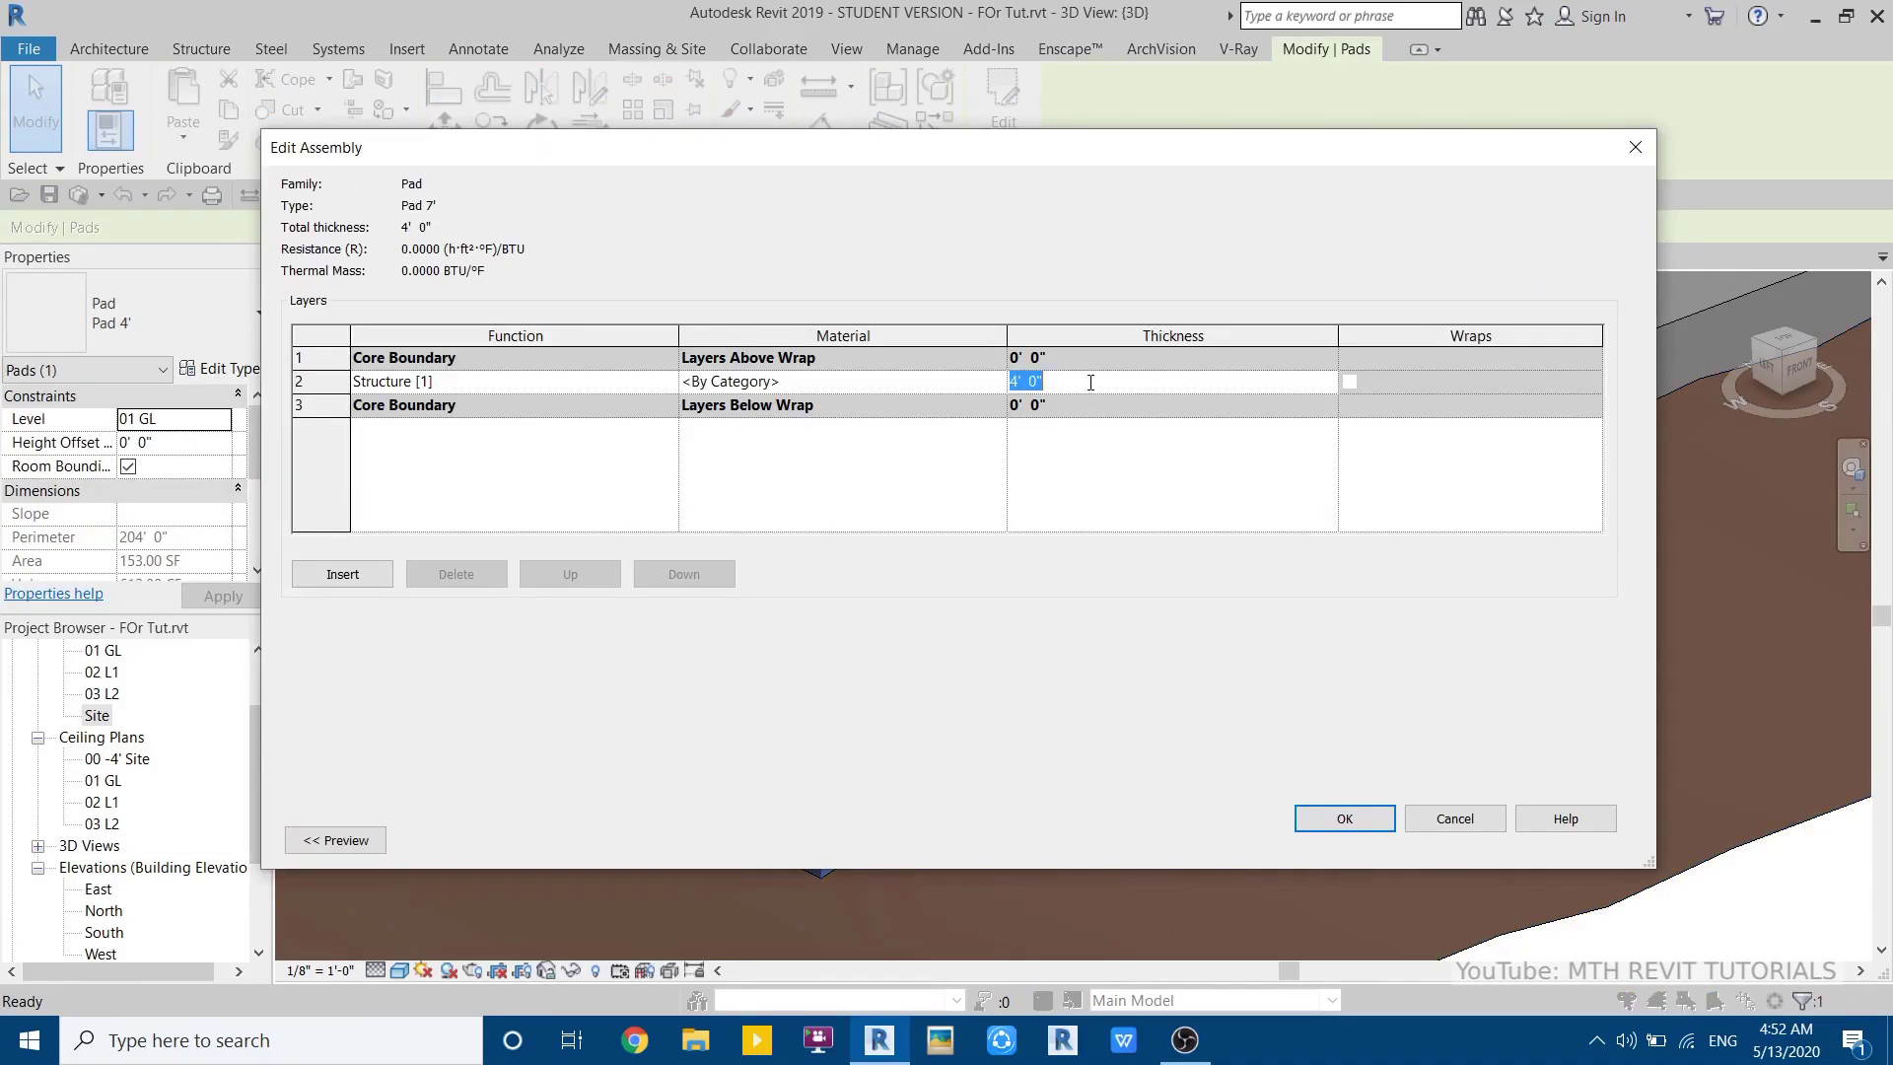
pyautogui.click(1344, 818)
pyautogui.click(1352, 836)
pyautogui.press('Escape')
pyautogui.scroll(-2, 1021, 590)
pyautogui.keyDown('shift'); pyautogui.moveTo(1021, 631); pyautogui.dragTo(814, 754, button='middle'); pyautogui.keyUp('shift')
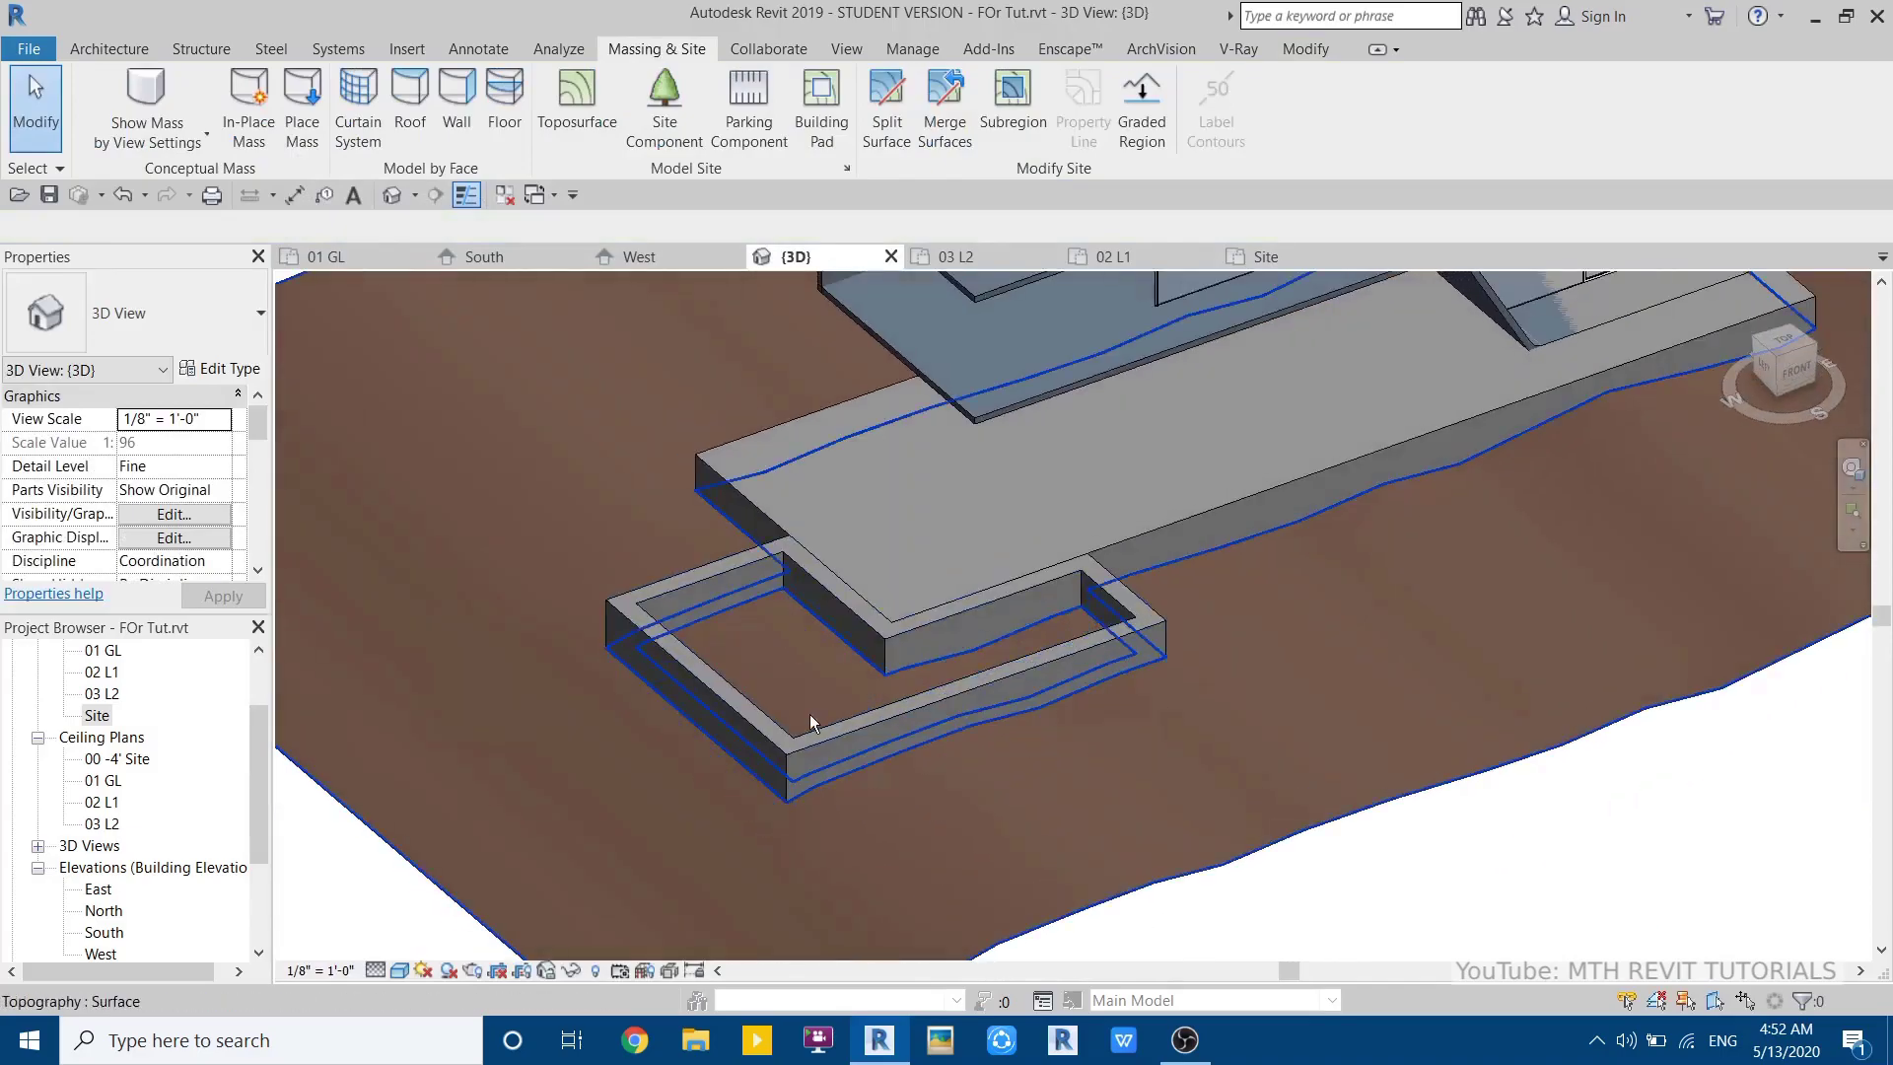
pyautogui.moveTo(763, 627); pyautogui.dragTo(772, 660, button='middle')
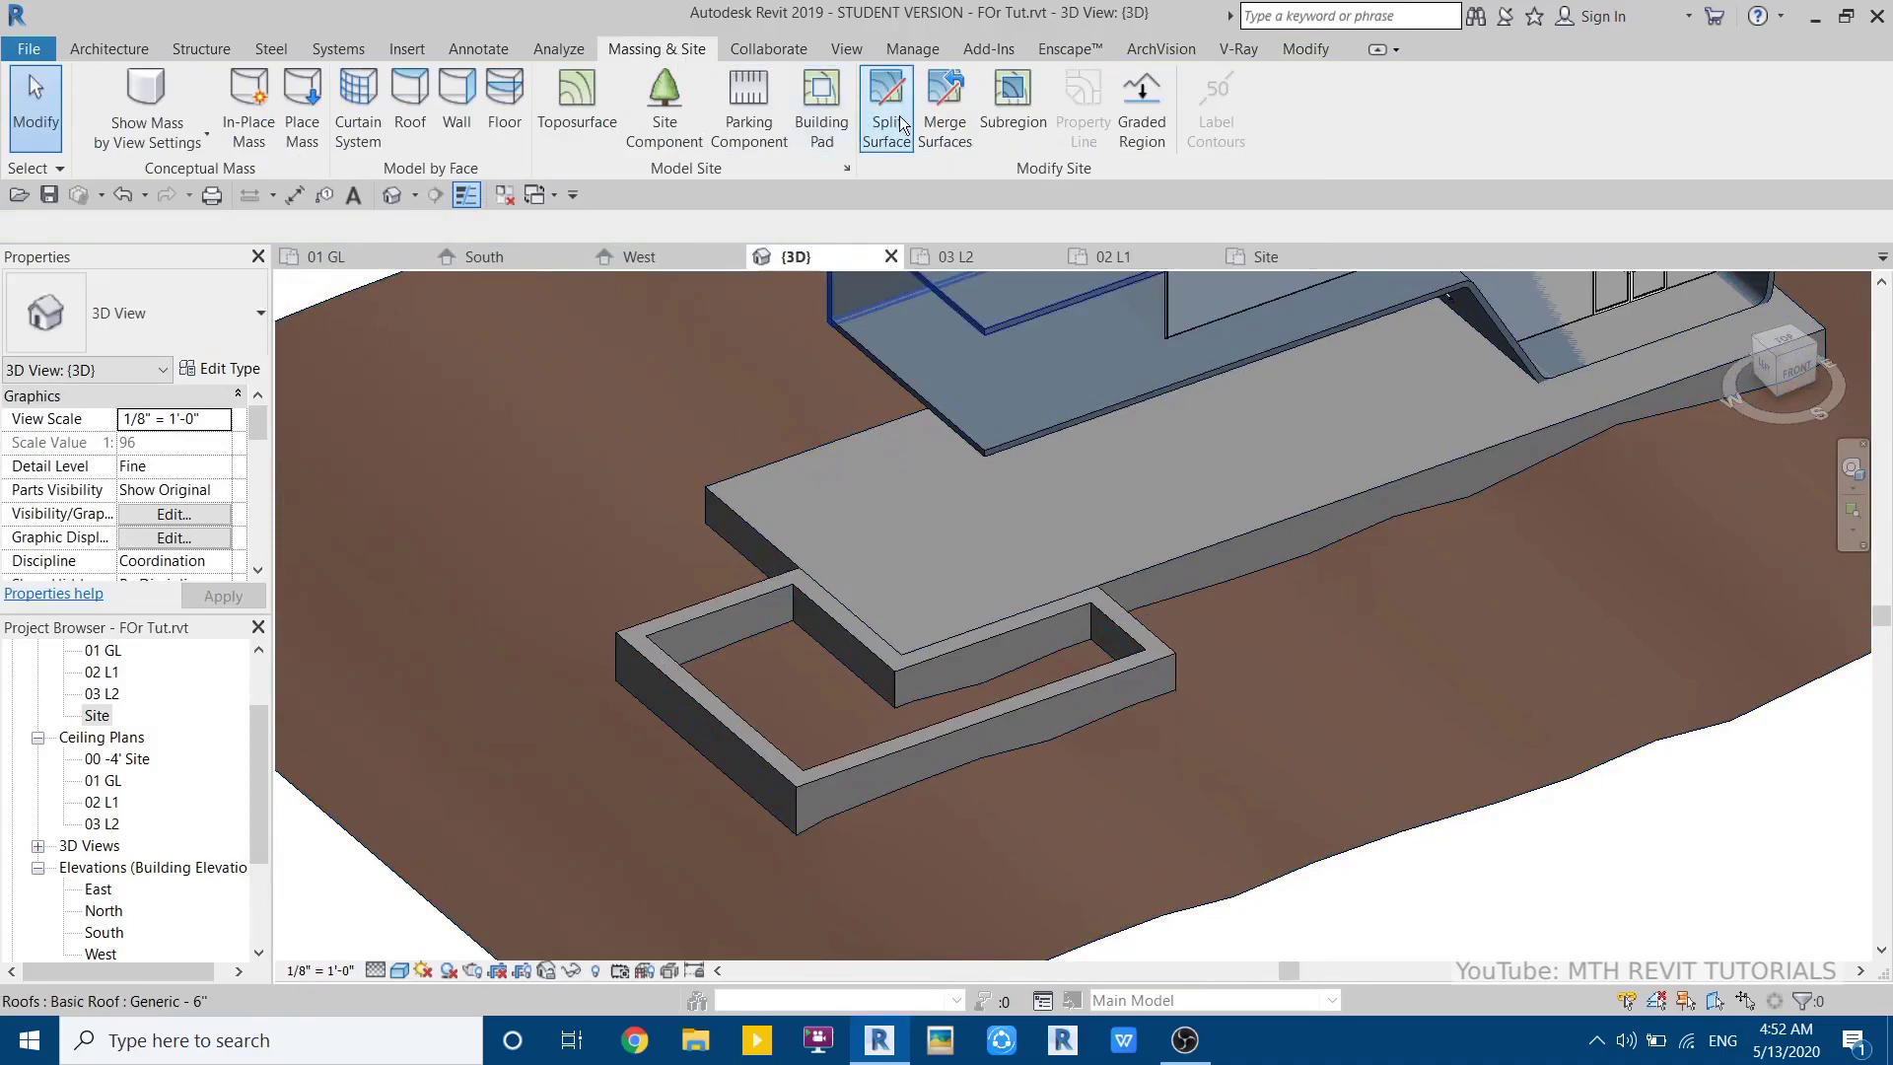
# - Split the terrain surface along the L-shaped pad's inner loop, picking the whole edge chain in the Site plan
pyautogui.click(898, 122)
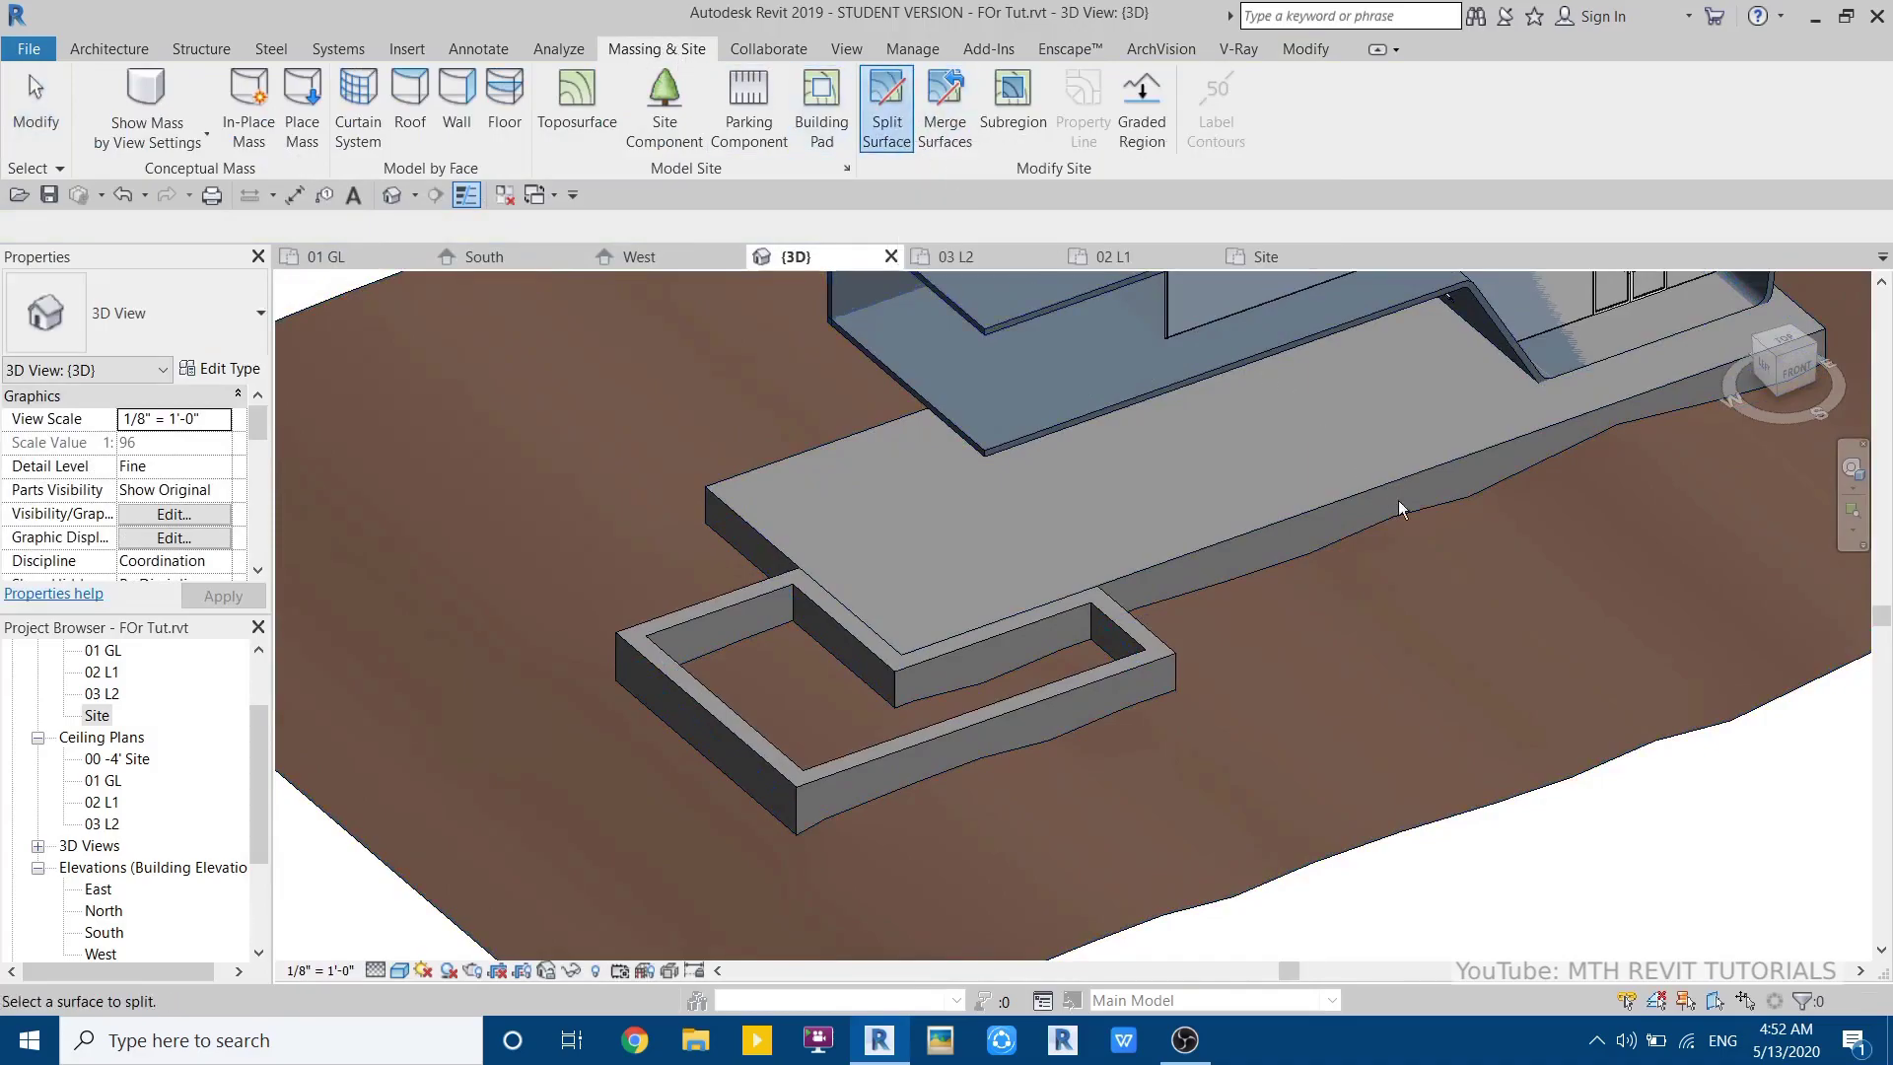
pyautogui.click(1528, 713)
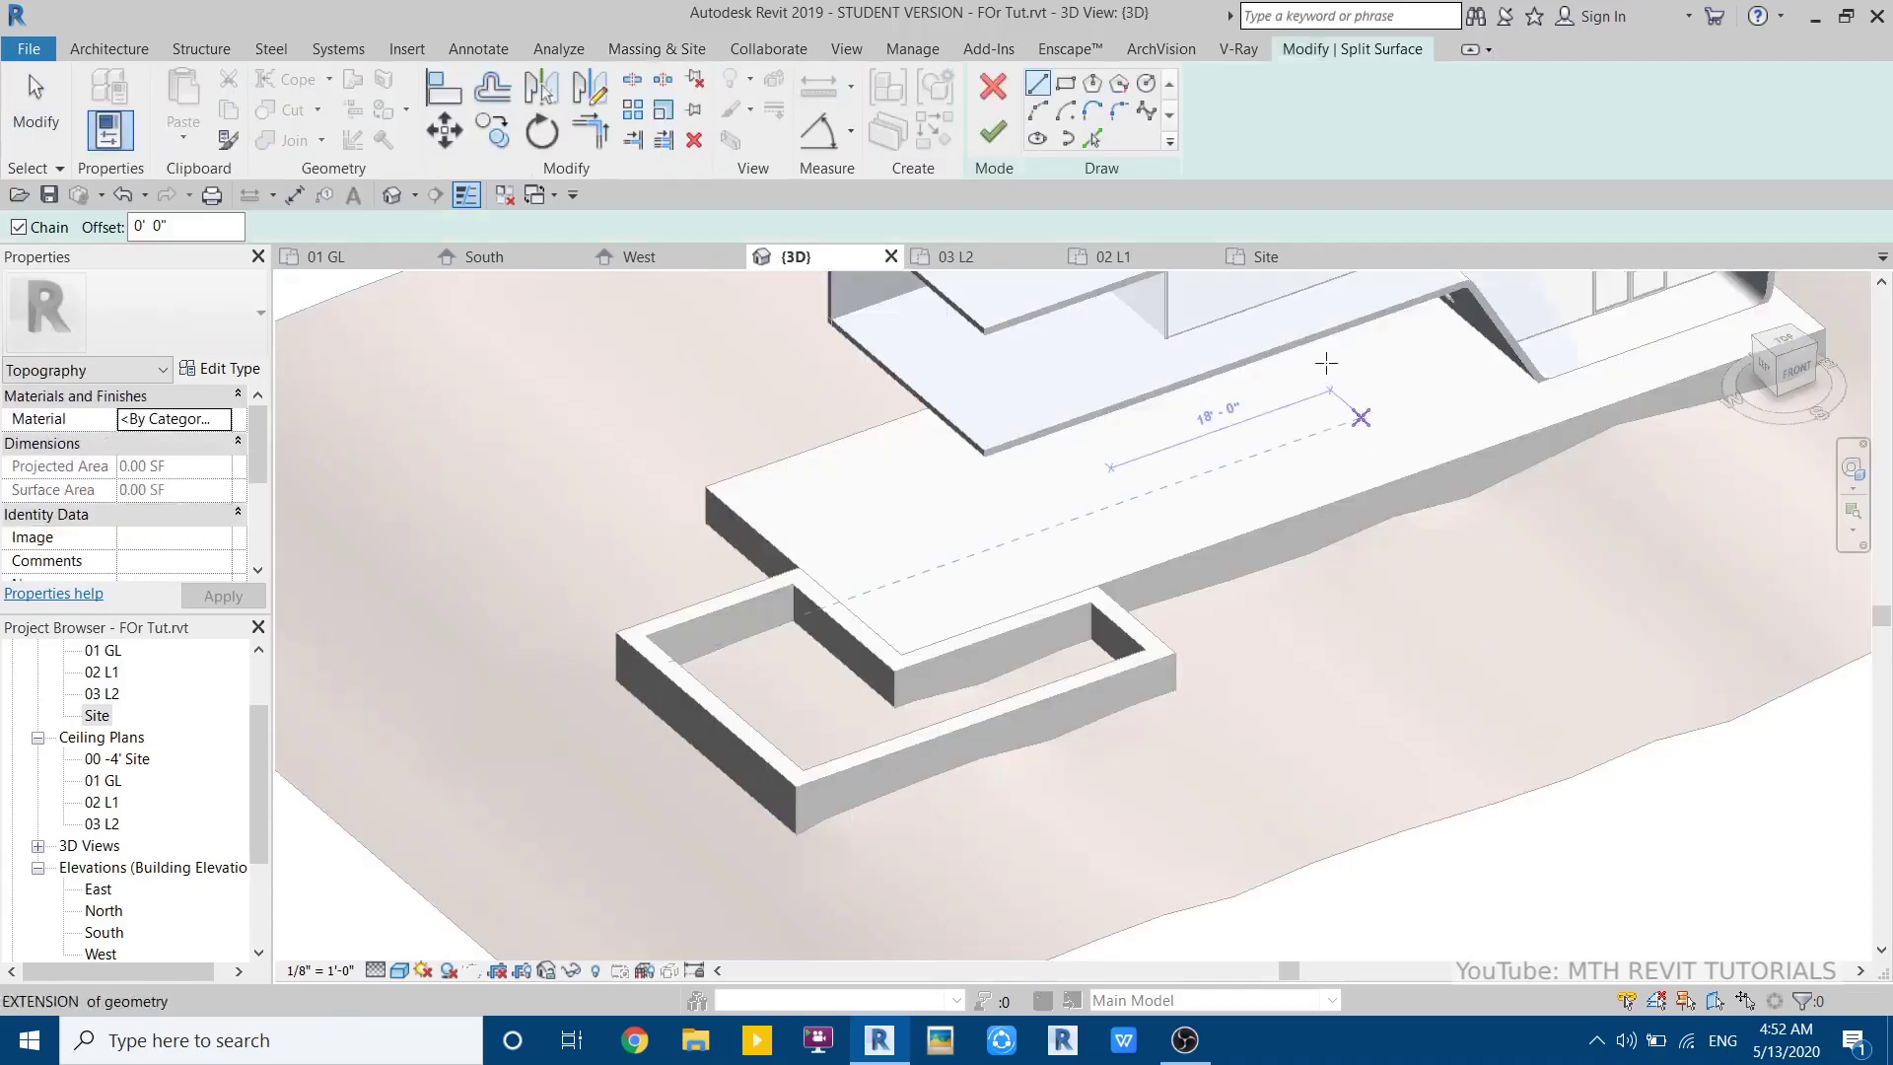
pyautogui.click(1267, 258)
pyautogui.click(1092, 139)
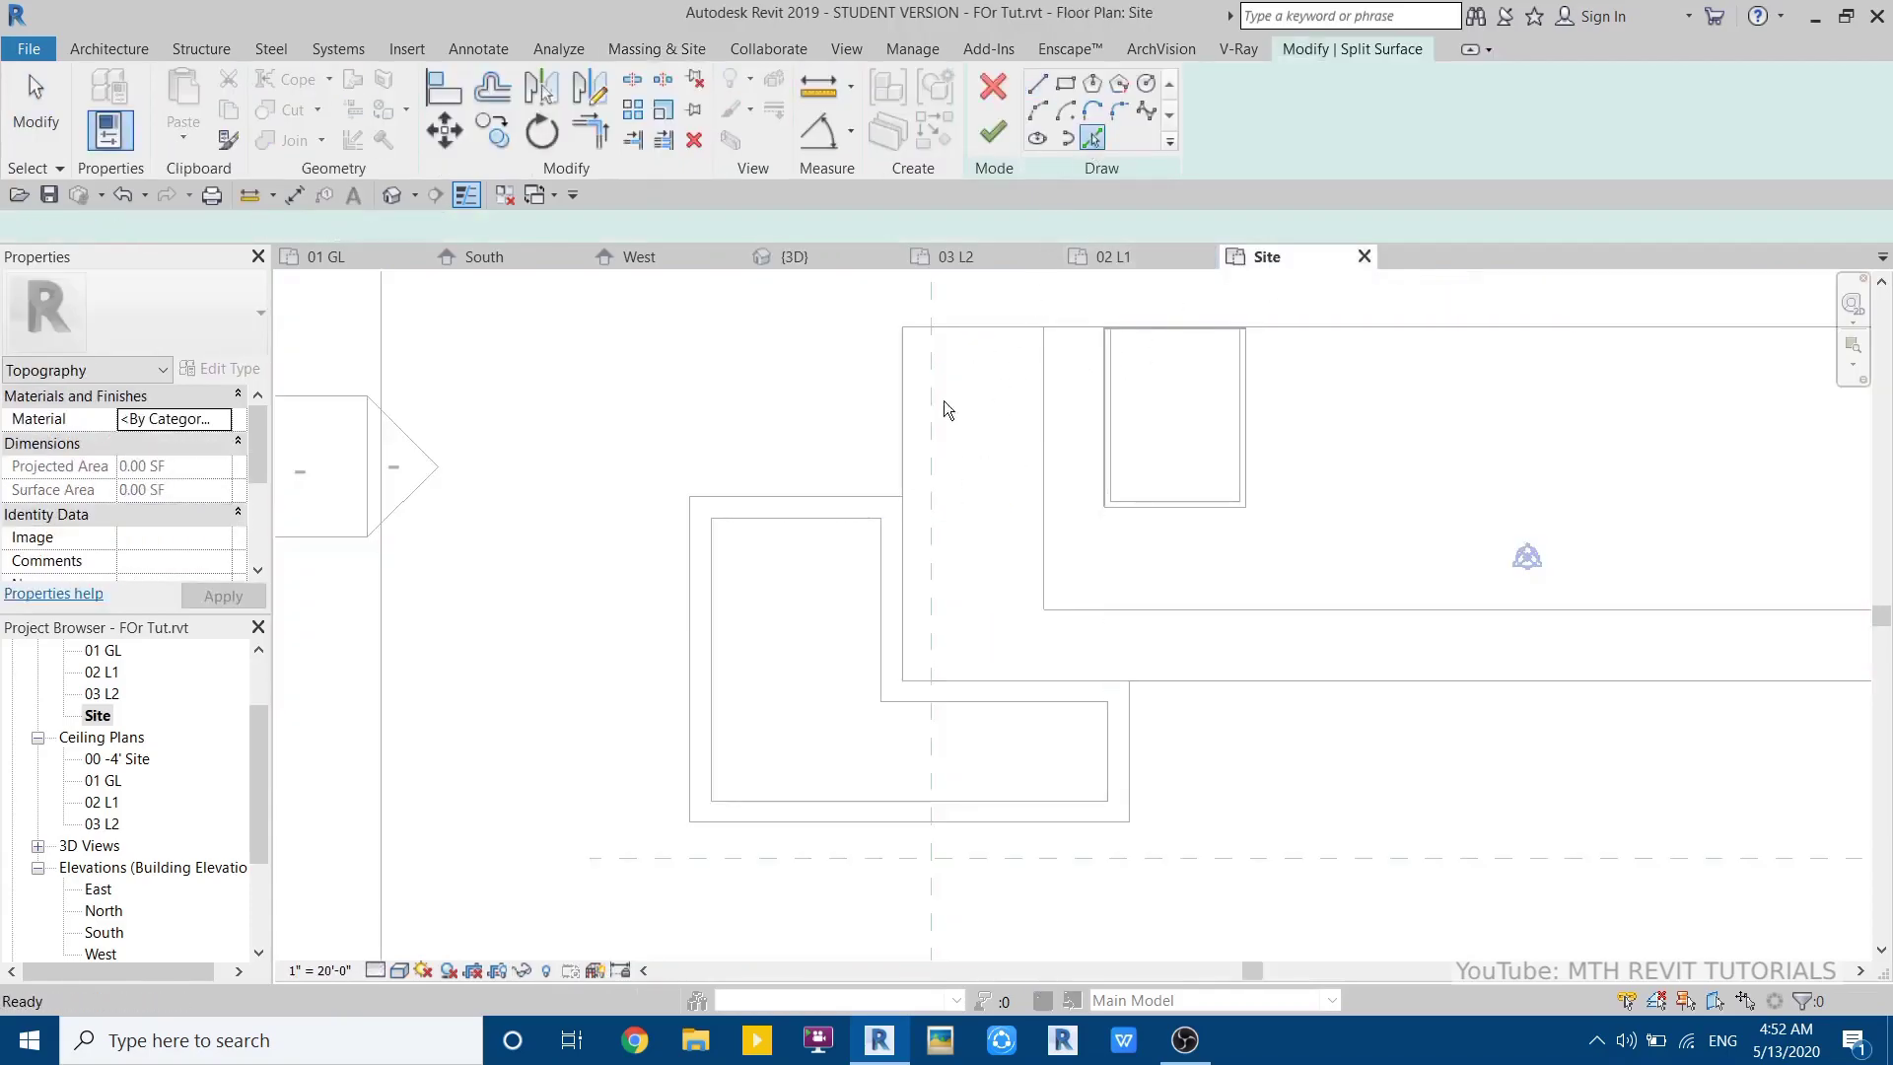
pyautogui.press('Tab')
pyautogui.click(812, 515)
pyautogui.click(994, 128)
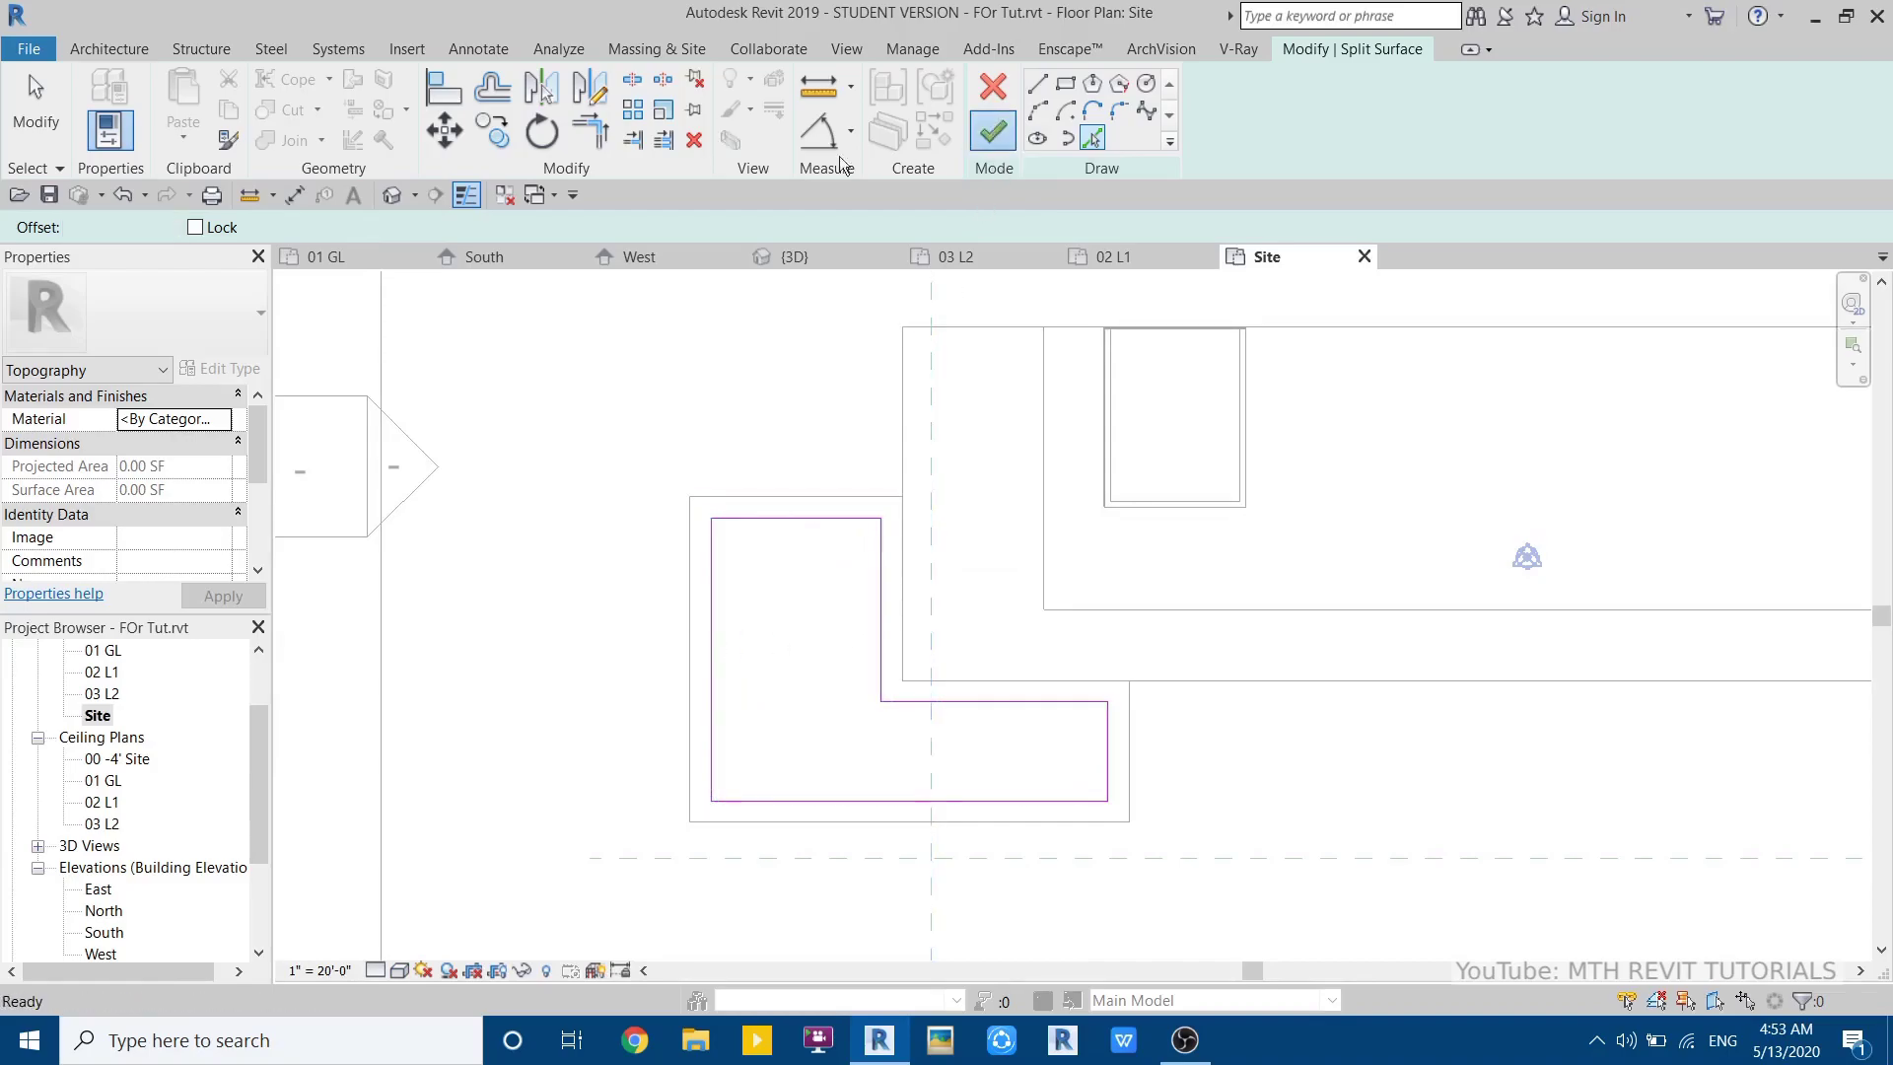
# - Delete the split-off piece of terrain inside the L-shaped pad
pyautogui.click(390, 195)
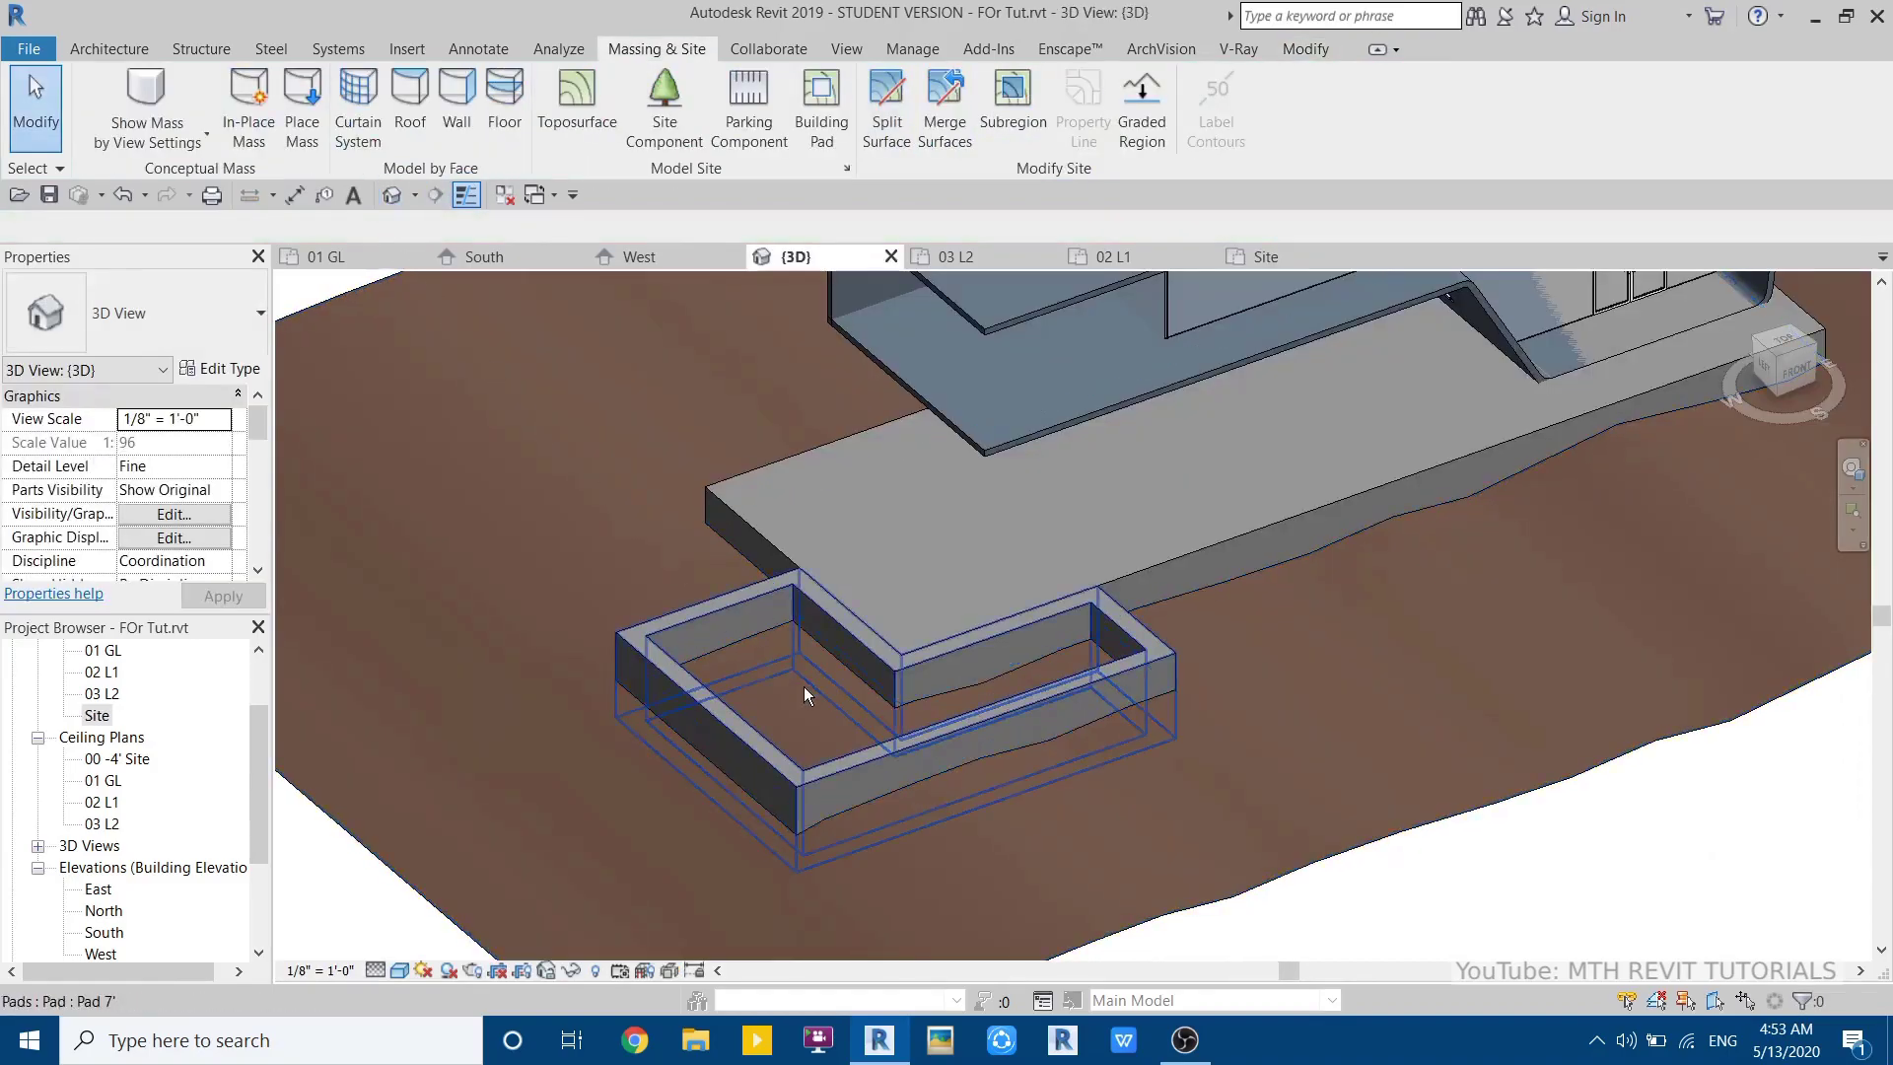
pyautogui.scroll(4, 767, 700)
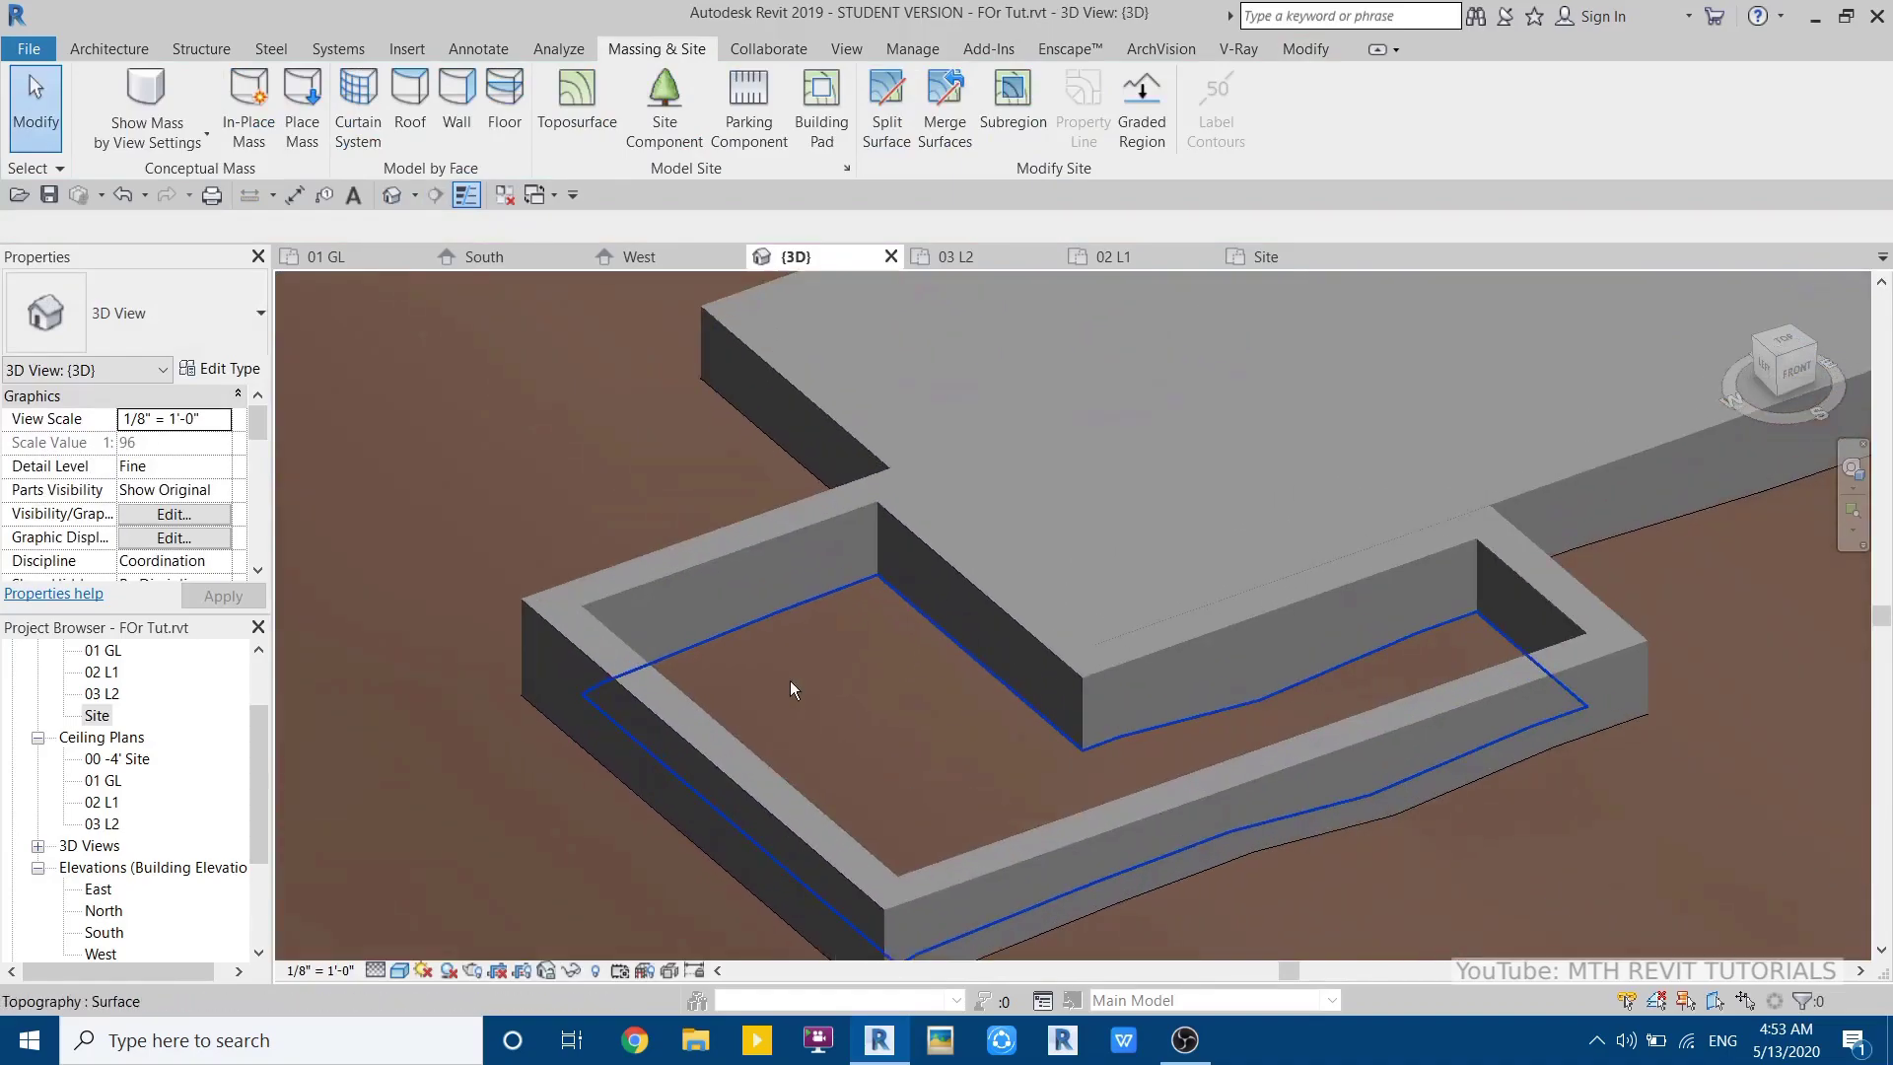
pyautogui.click(862, 660)
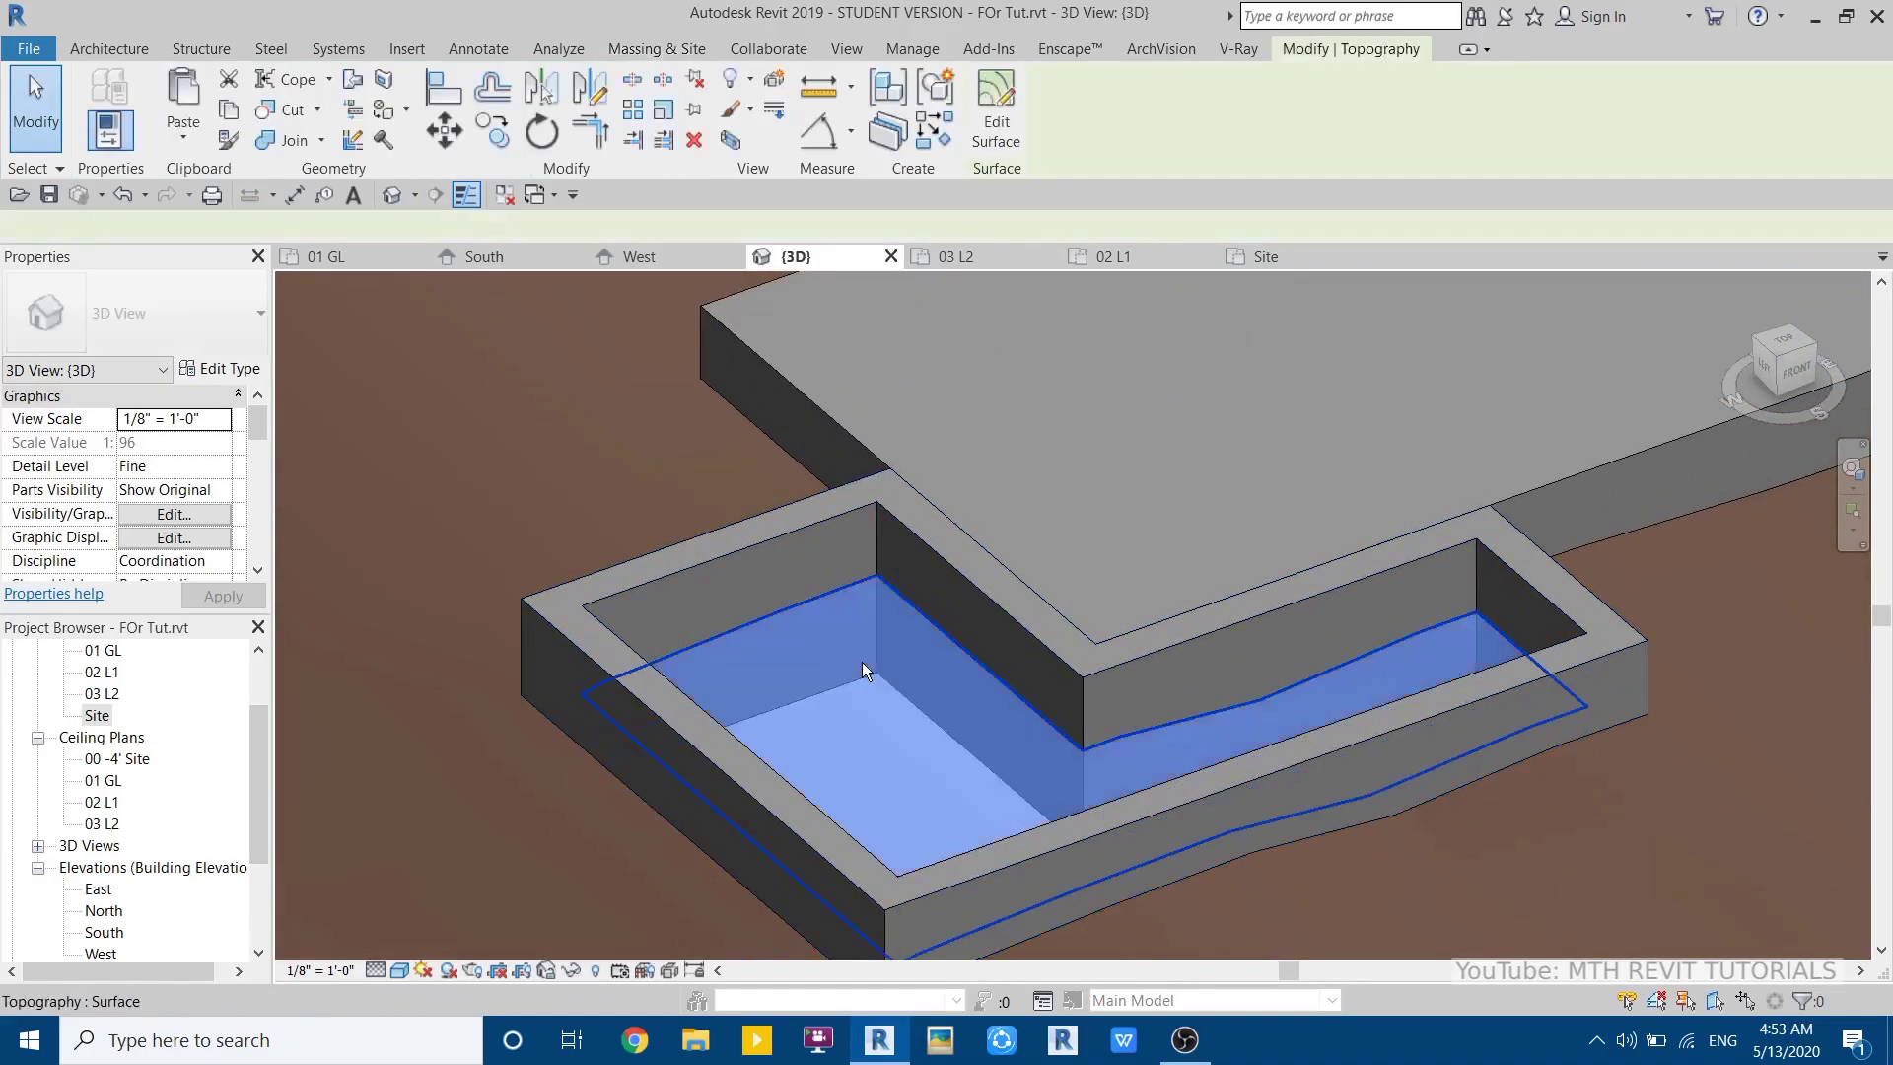
pyautogui.click(699, 143)
pyautogui.scroll(-3, 1020, 538)
pyautogui.keyDown('shift'); pyautogui.moveTo(1022, 651); pyautogui.dragTo(641, 589, button='middle'); pyautogui.keyUp('shift')
pyautogui.scroll(3, 639, 619)
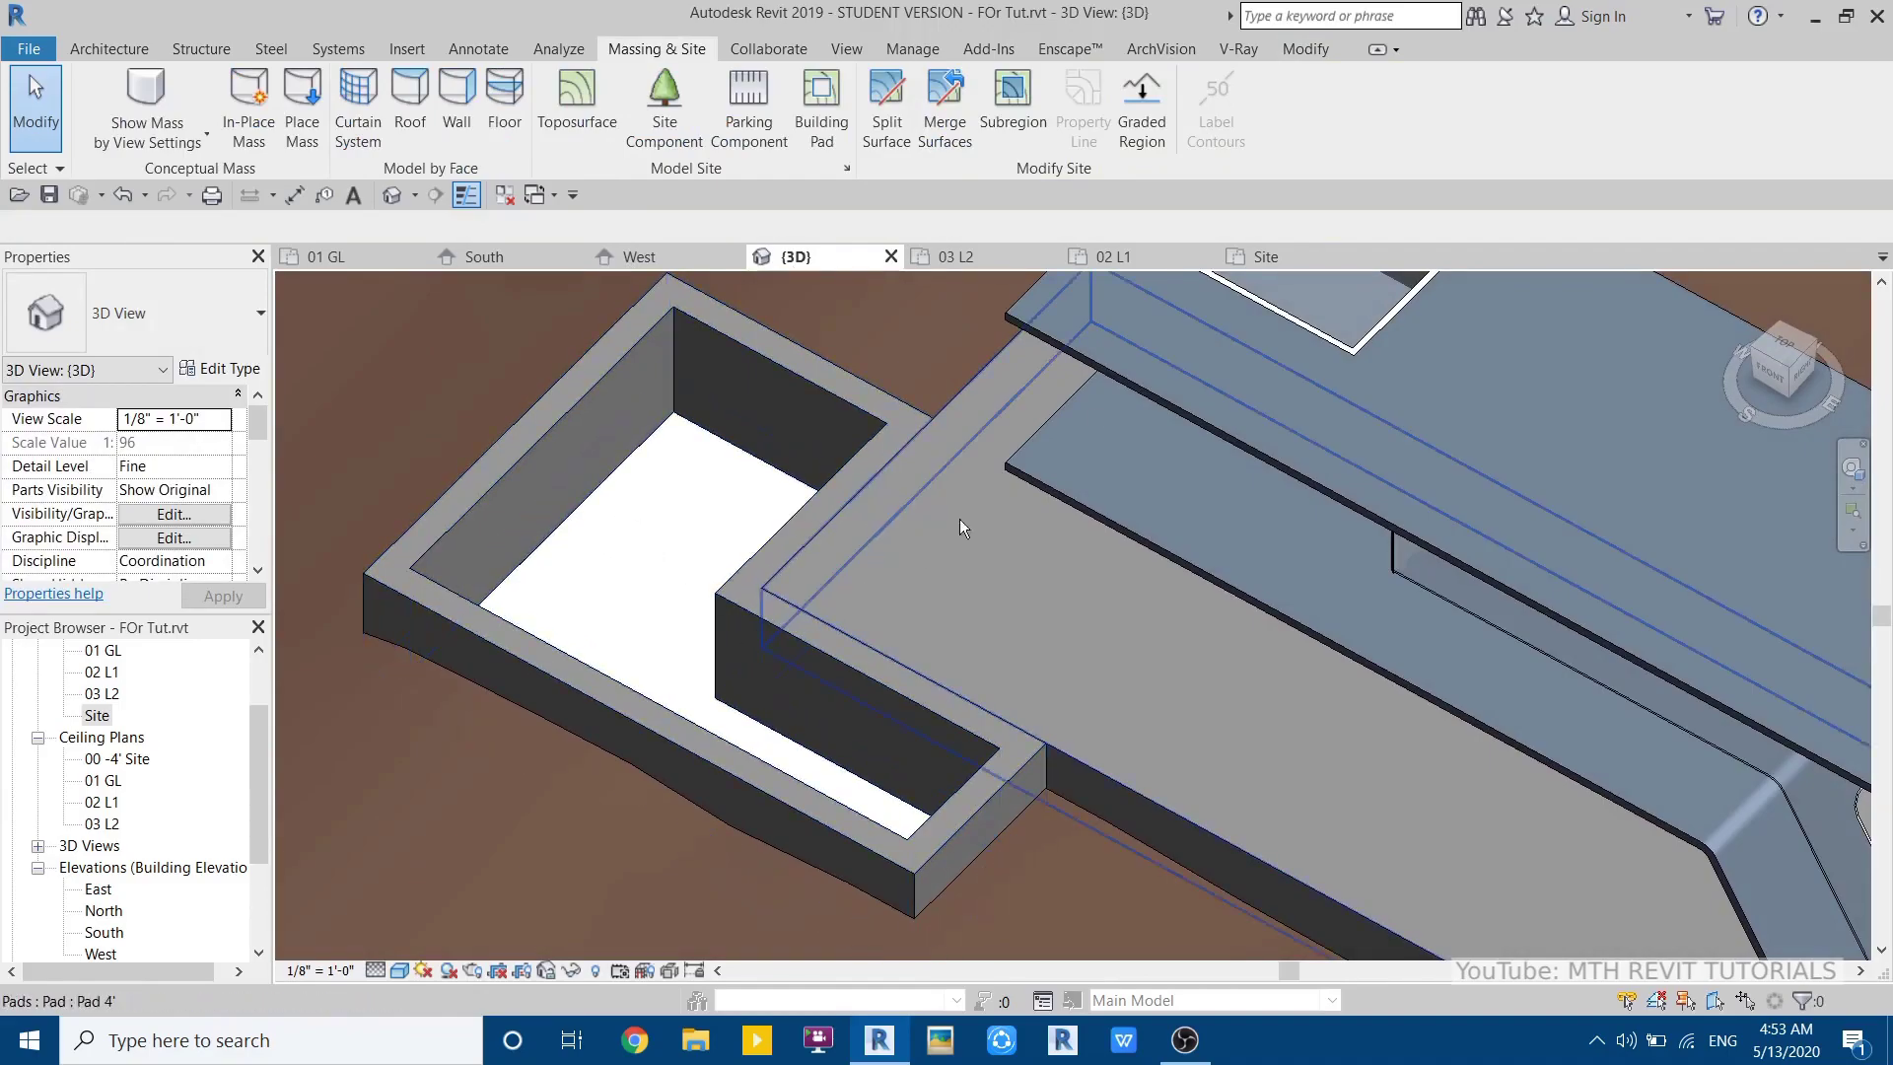
# - Start a floor in the Site plan with a duplicated type named Generic - 6" and a 6" structure thickness
pyautogui.click(1265, 256)
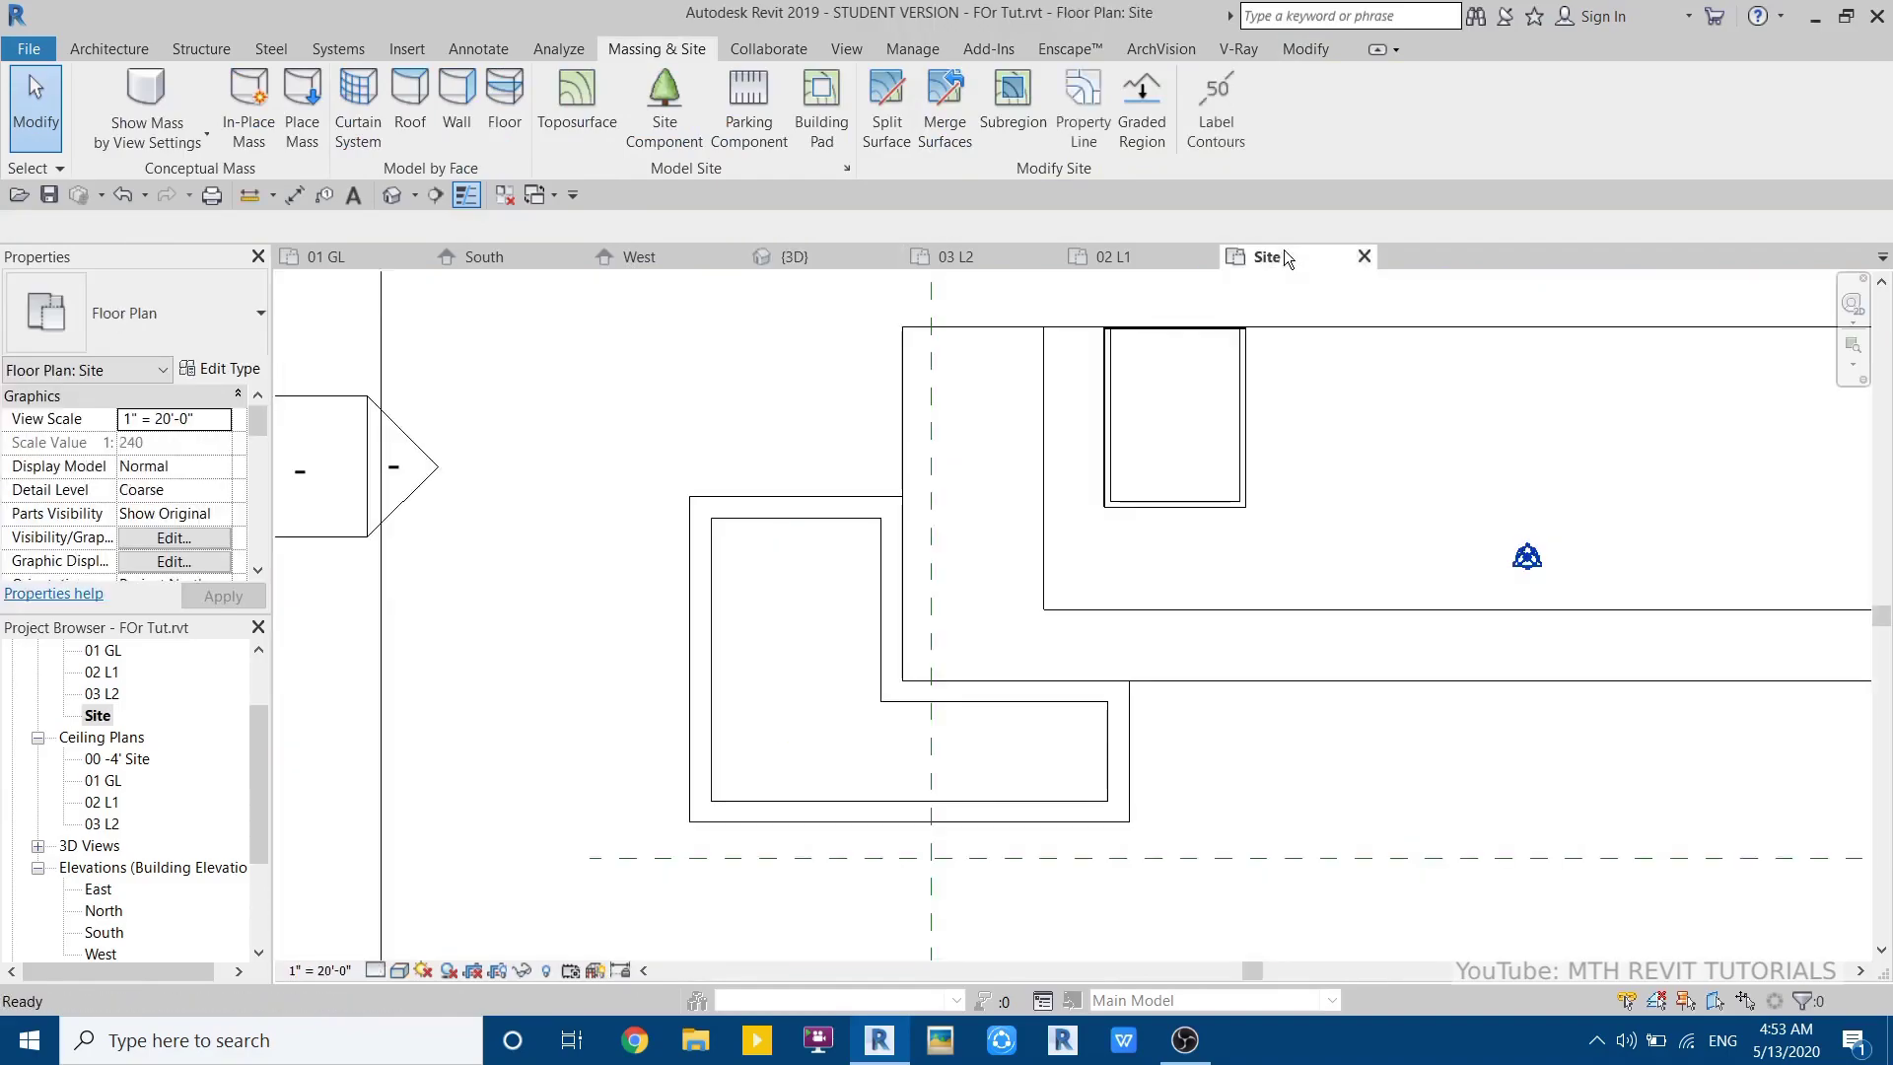
pyautogui.click(142, 50)
pyautogui.click(563, 99)
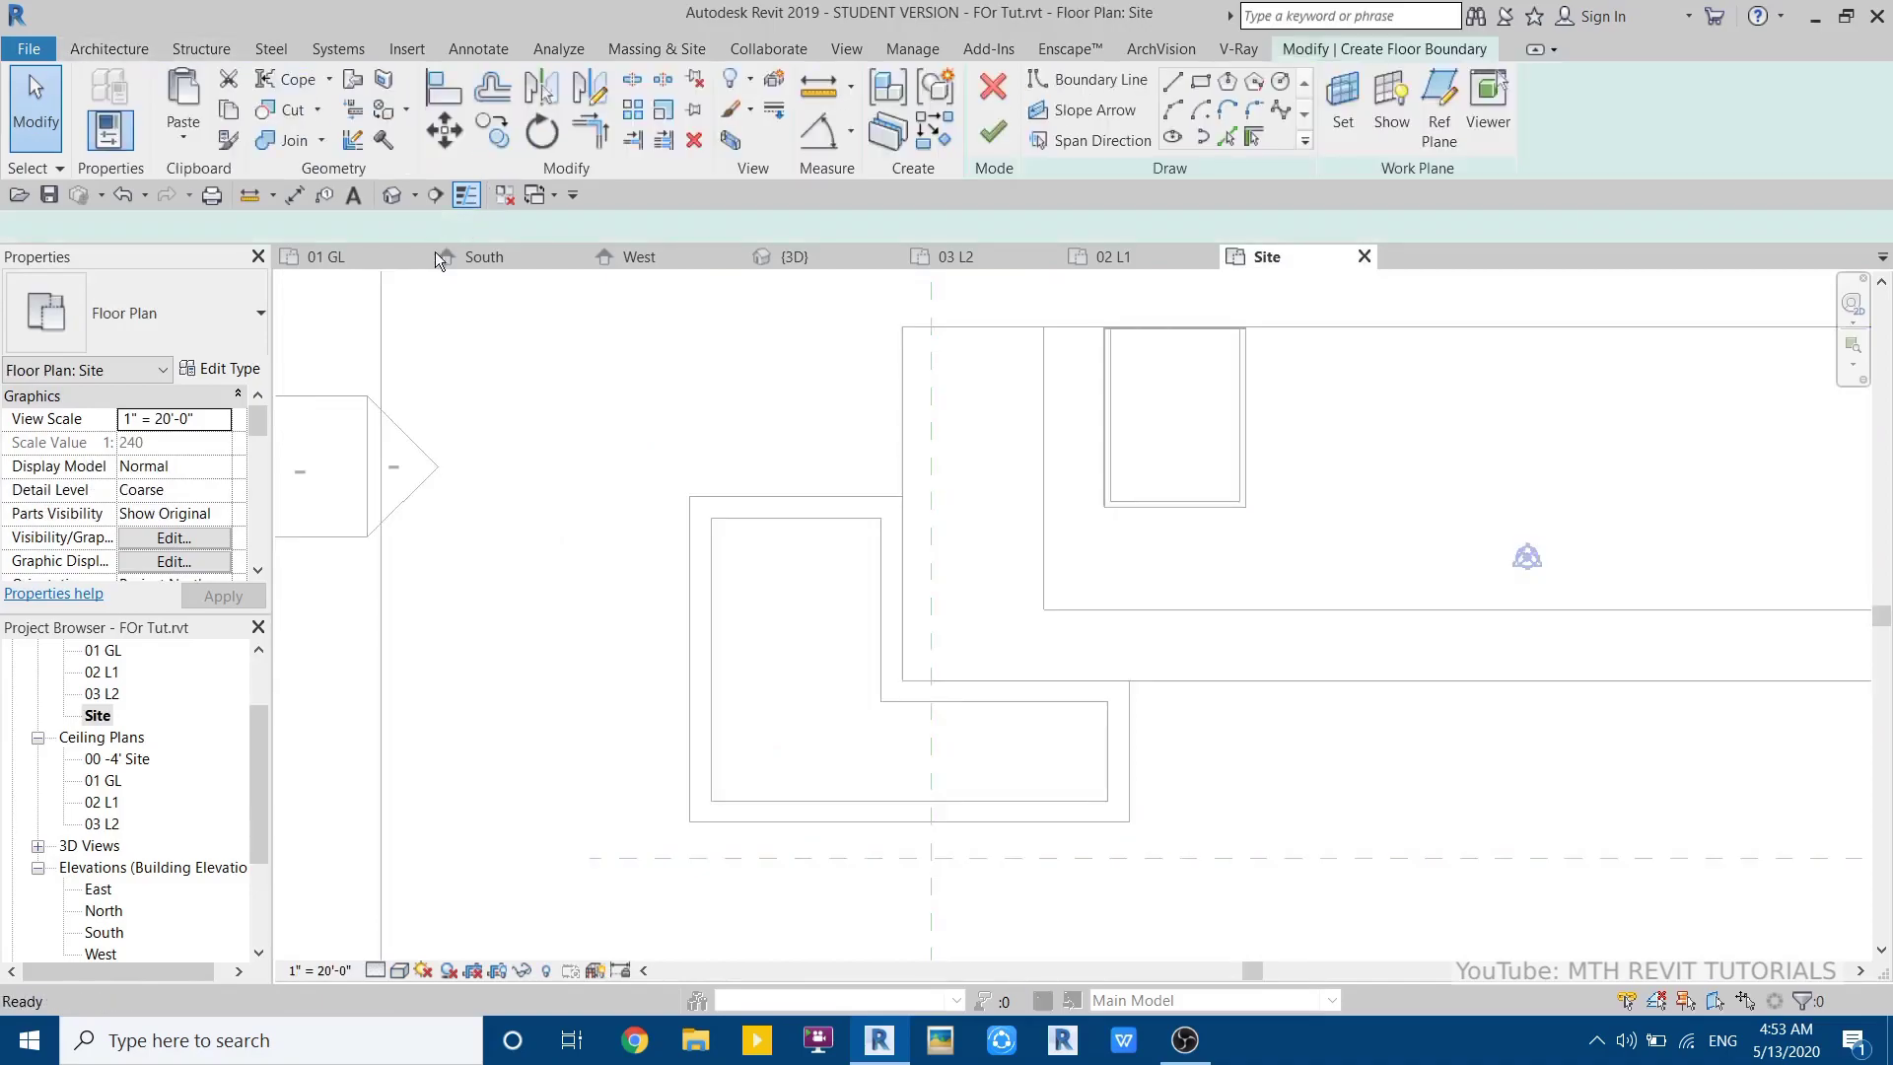
pyautogui.click(230, 370)
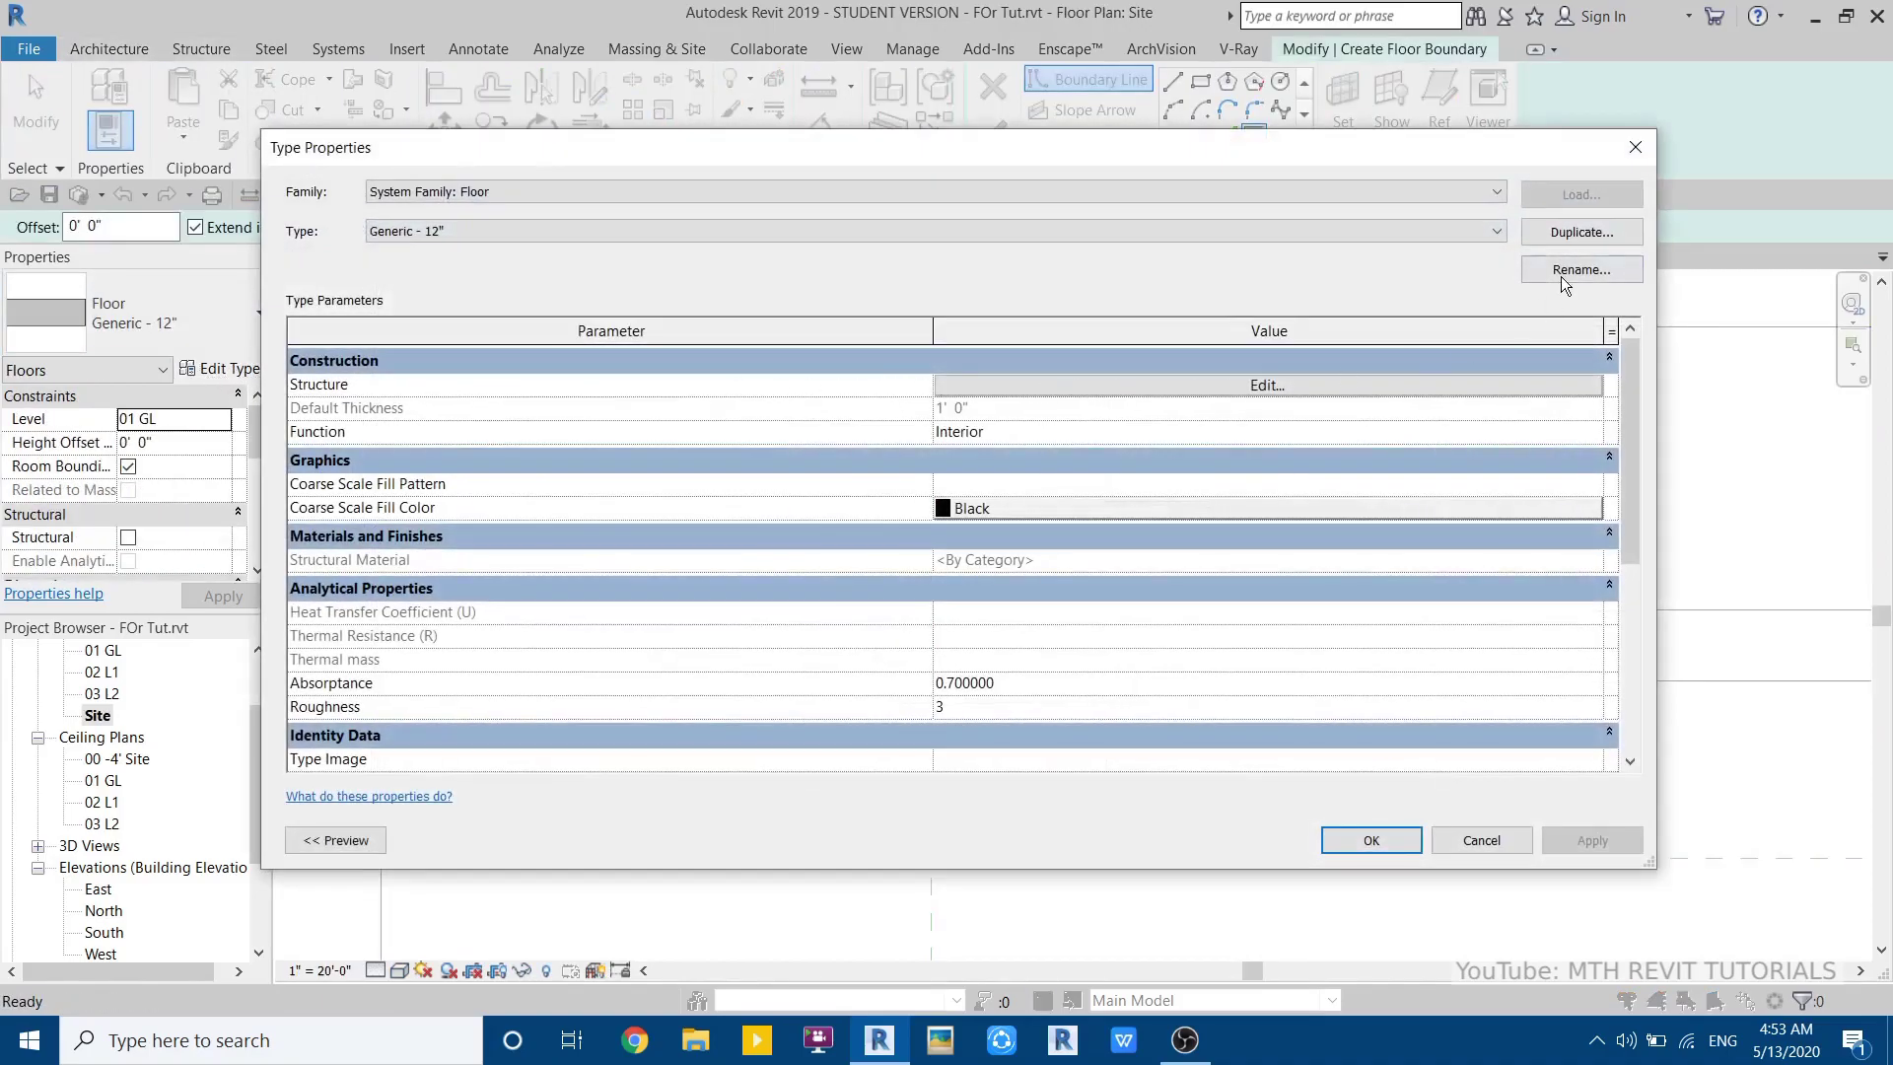
pyautogui.click(1559, 237)
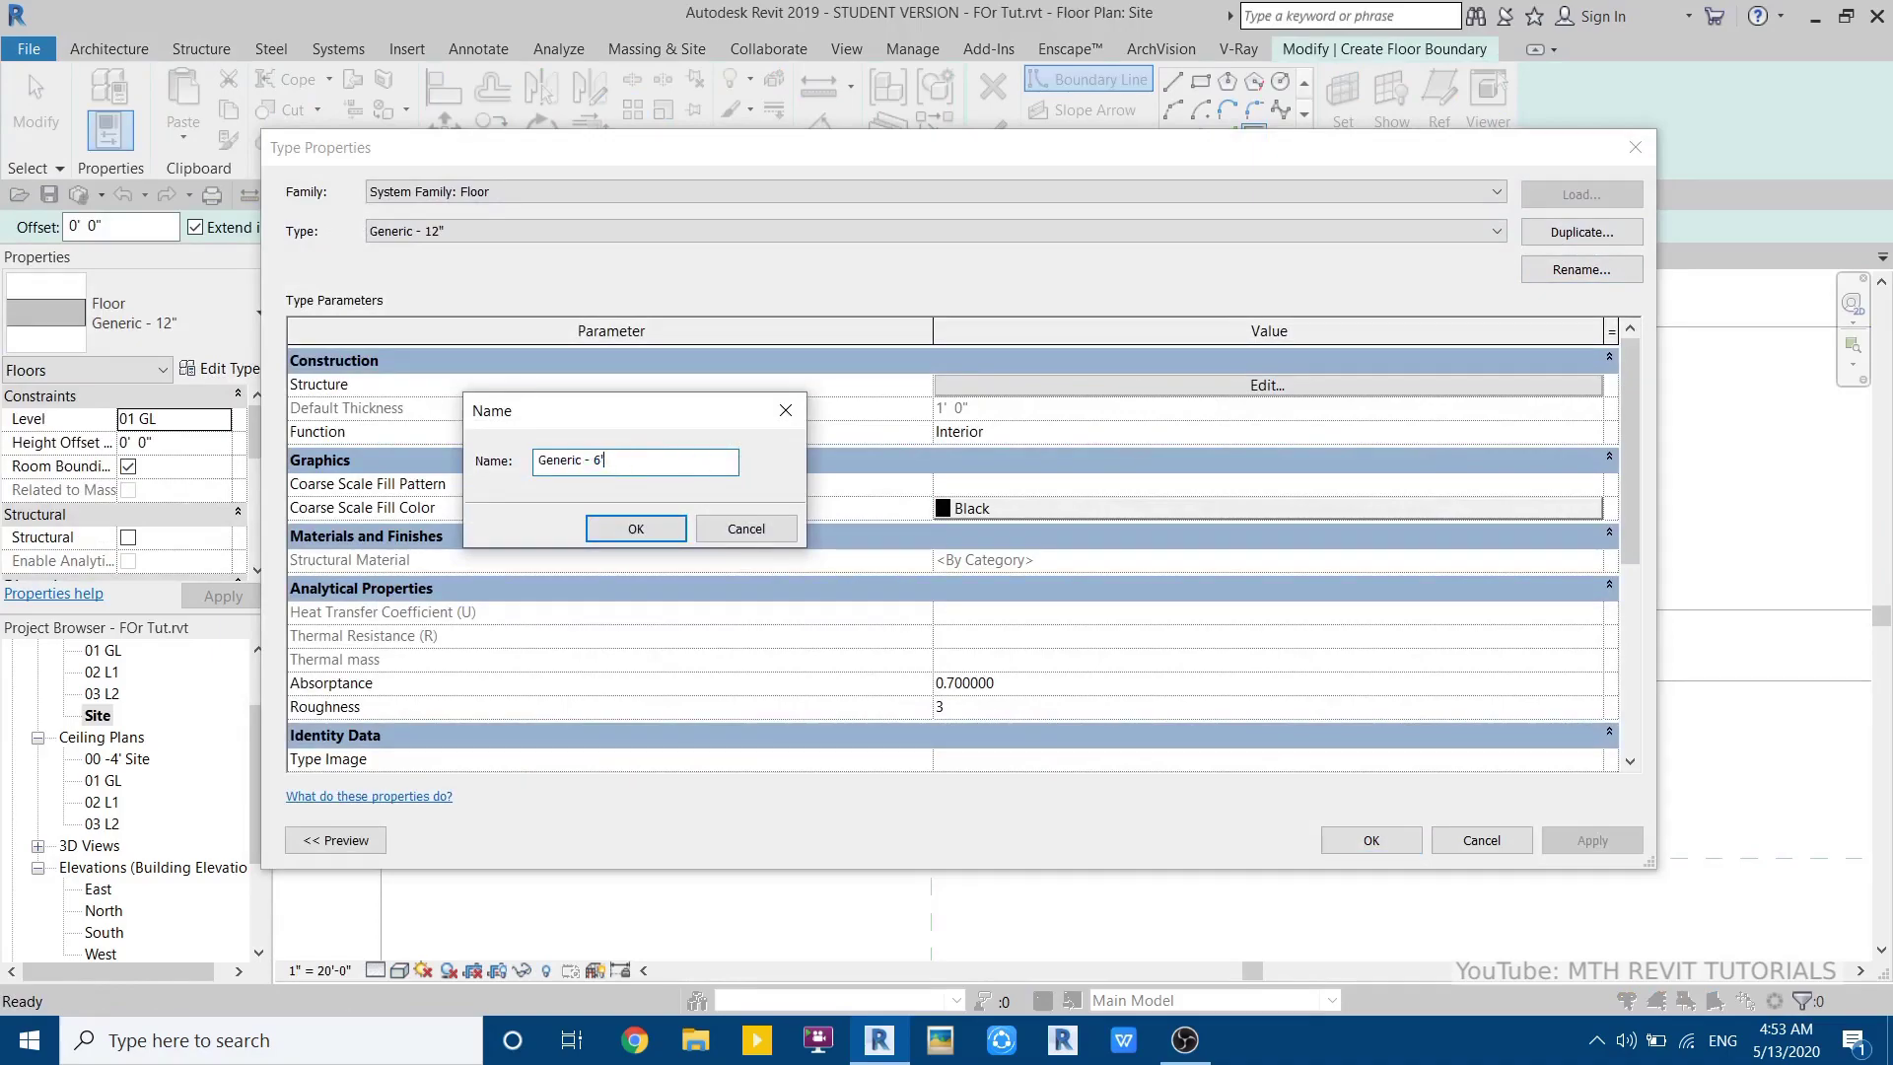
pyautogui.write('Generic - 6"')
pyautogui.click(679, 520)
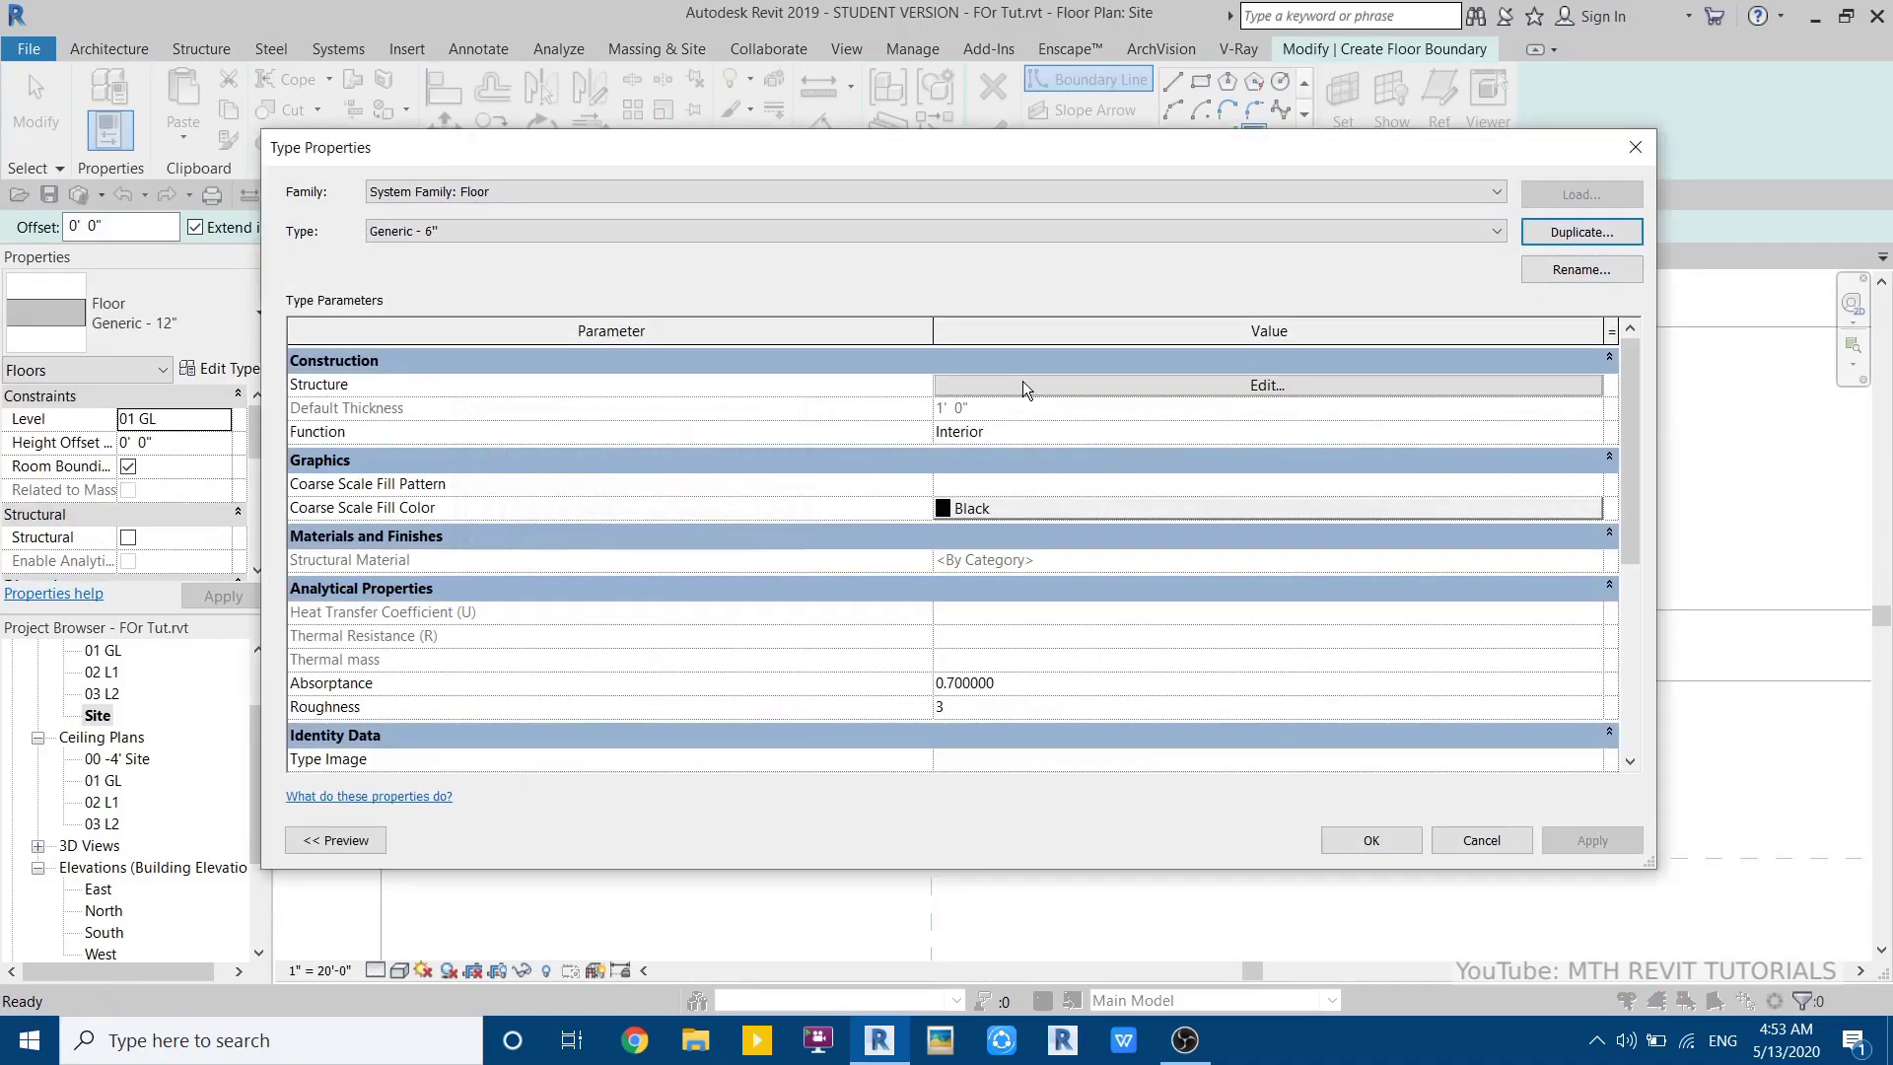
pyautogui.click(1005, 387)
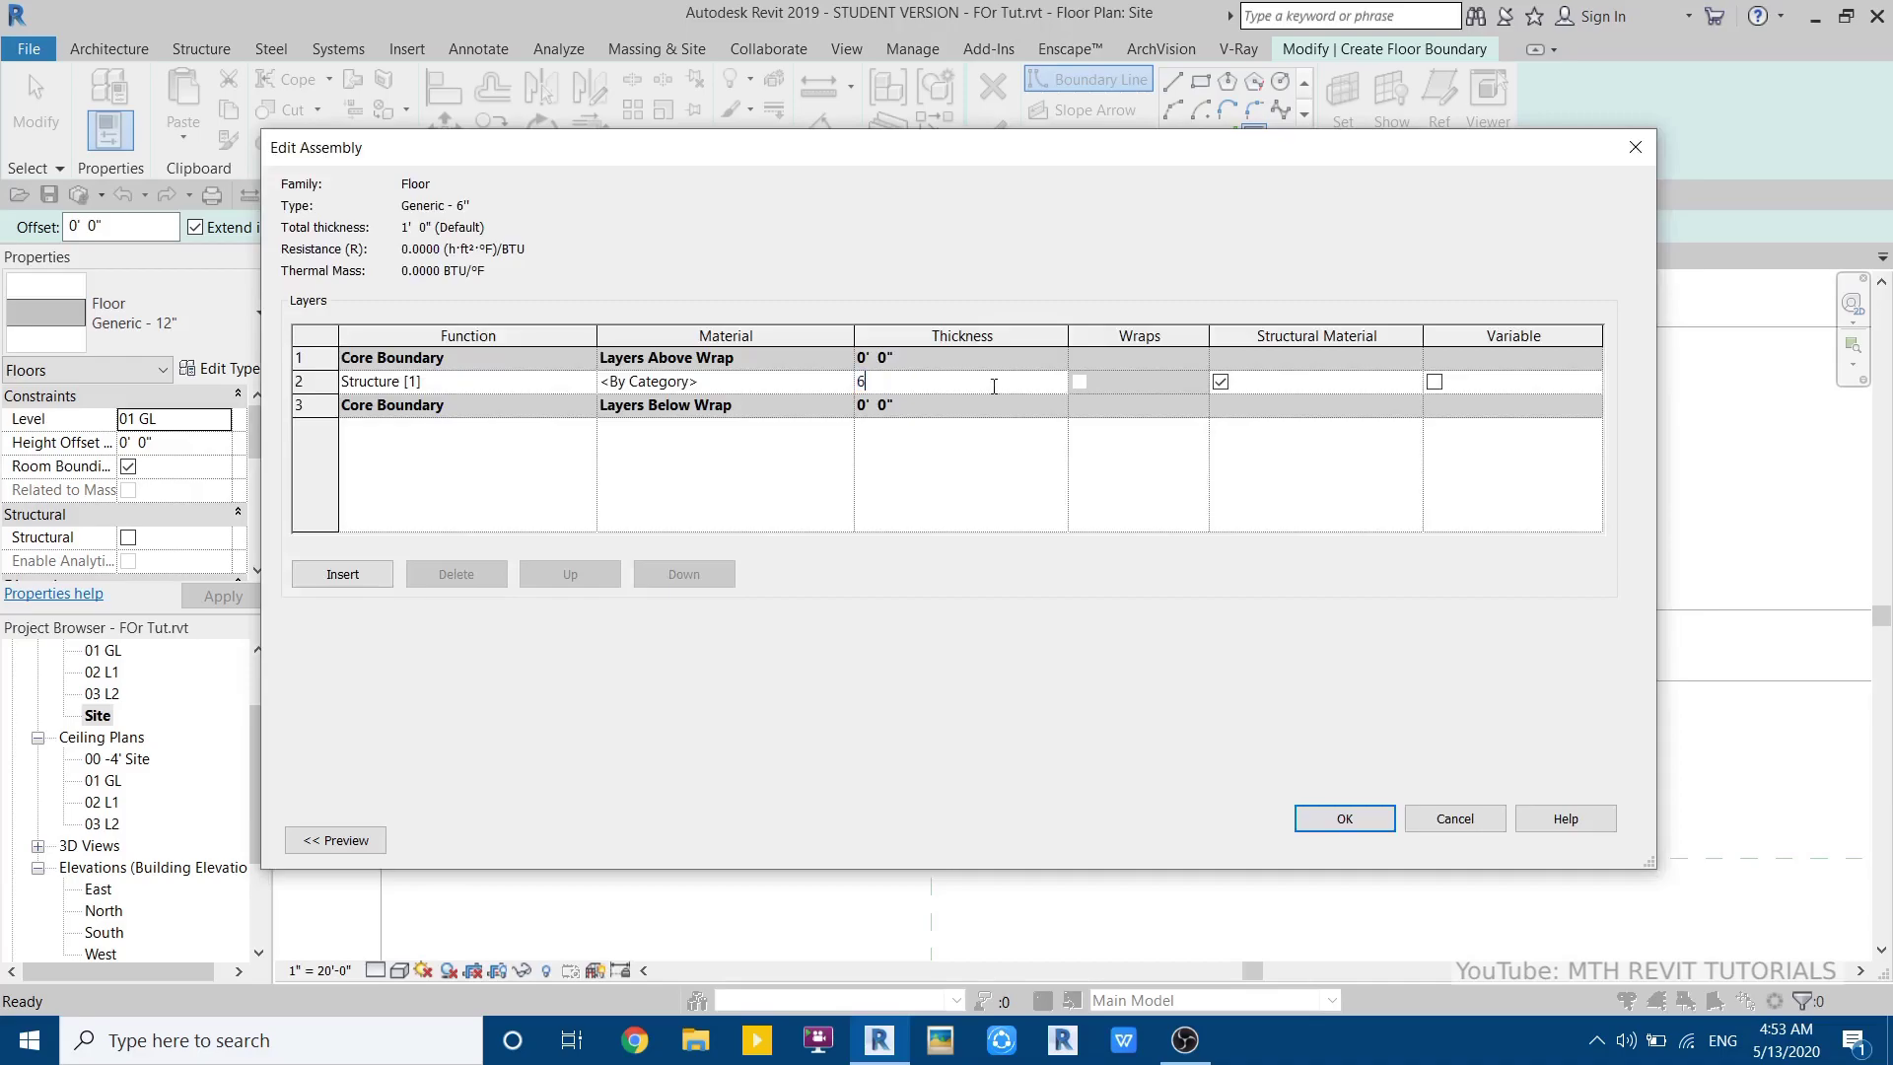
pyautogui.click(1360, 830)
pyautogui.click(1366, 839)
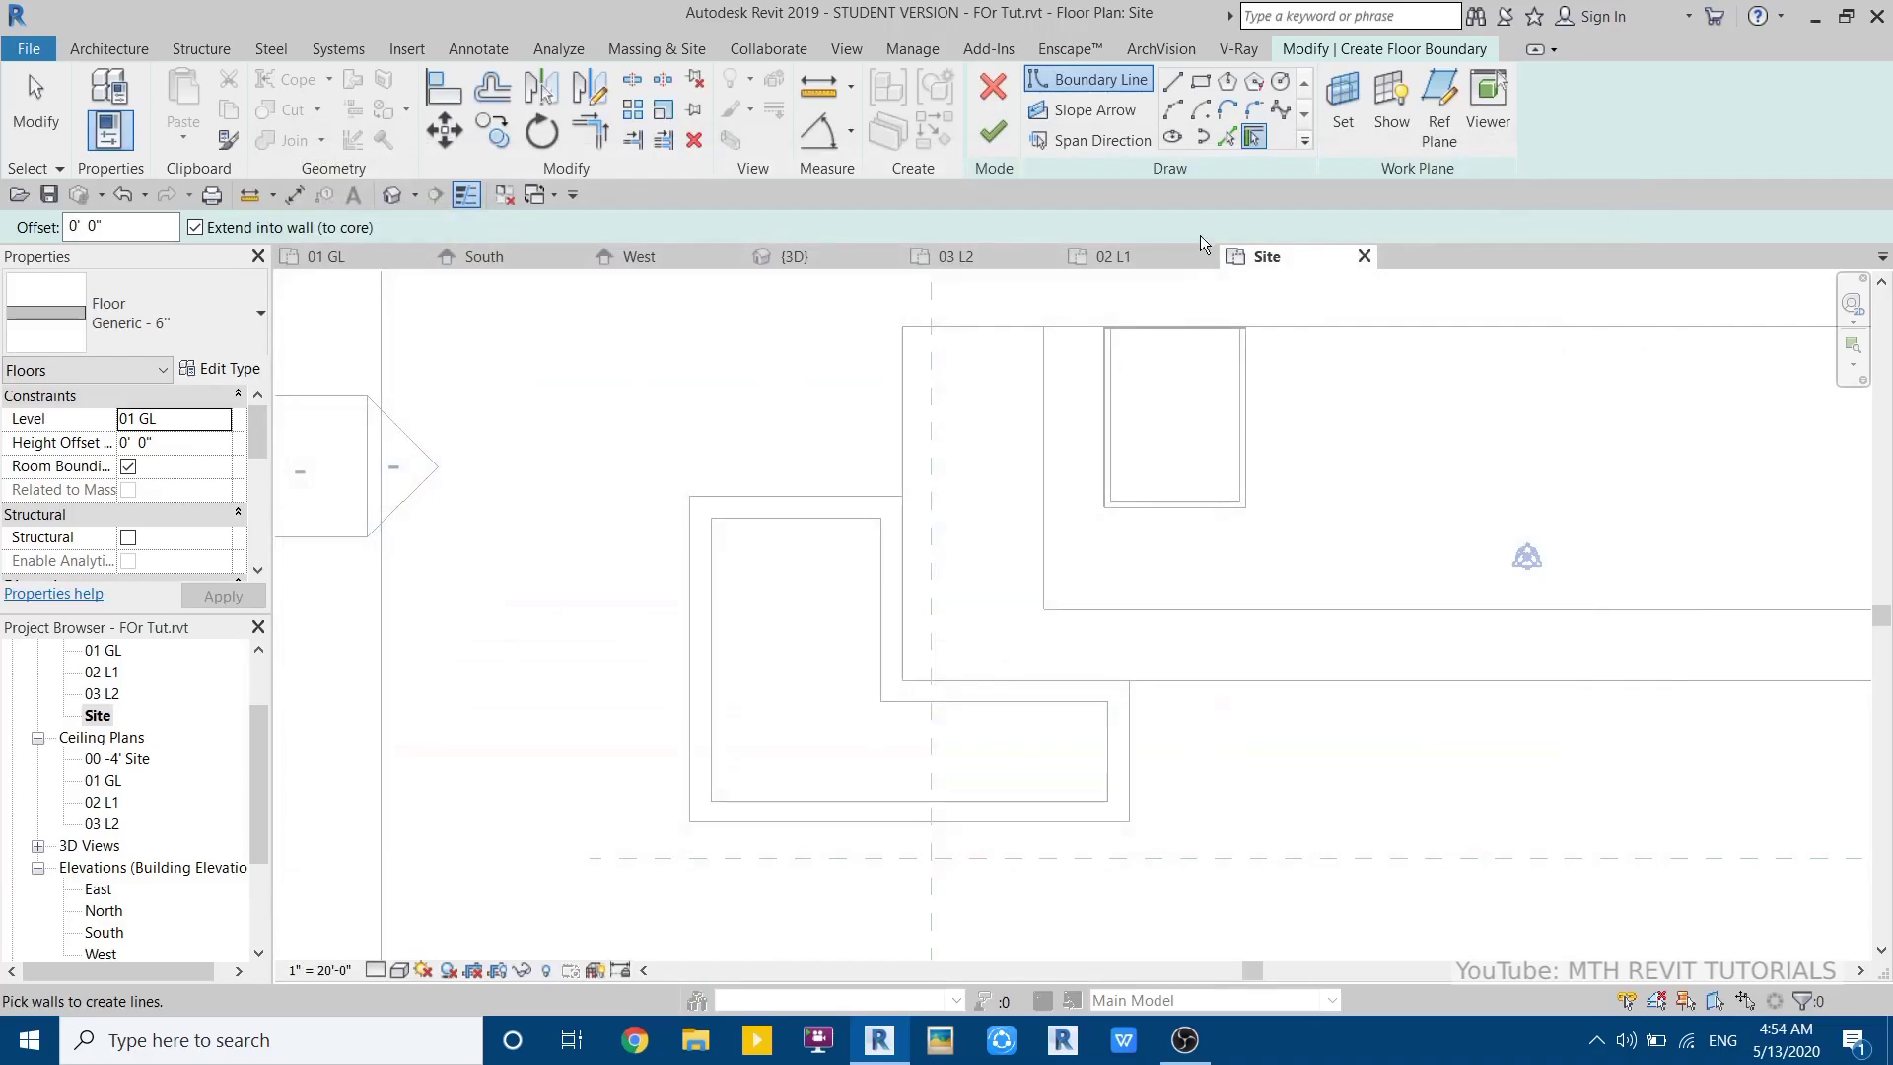
# - Use the L-shaped pad's complete inner edge chain as the floor boundary and finish the floor
pyautogui.click(1226, 137)
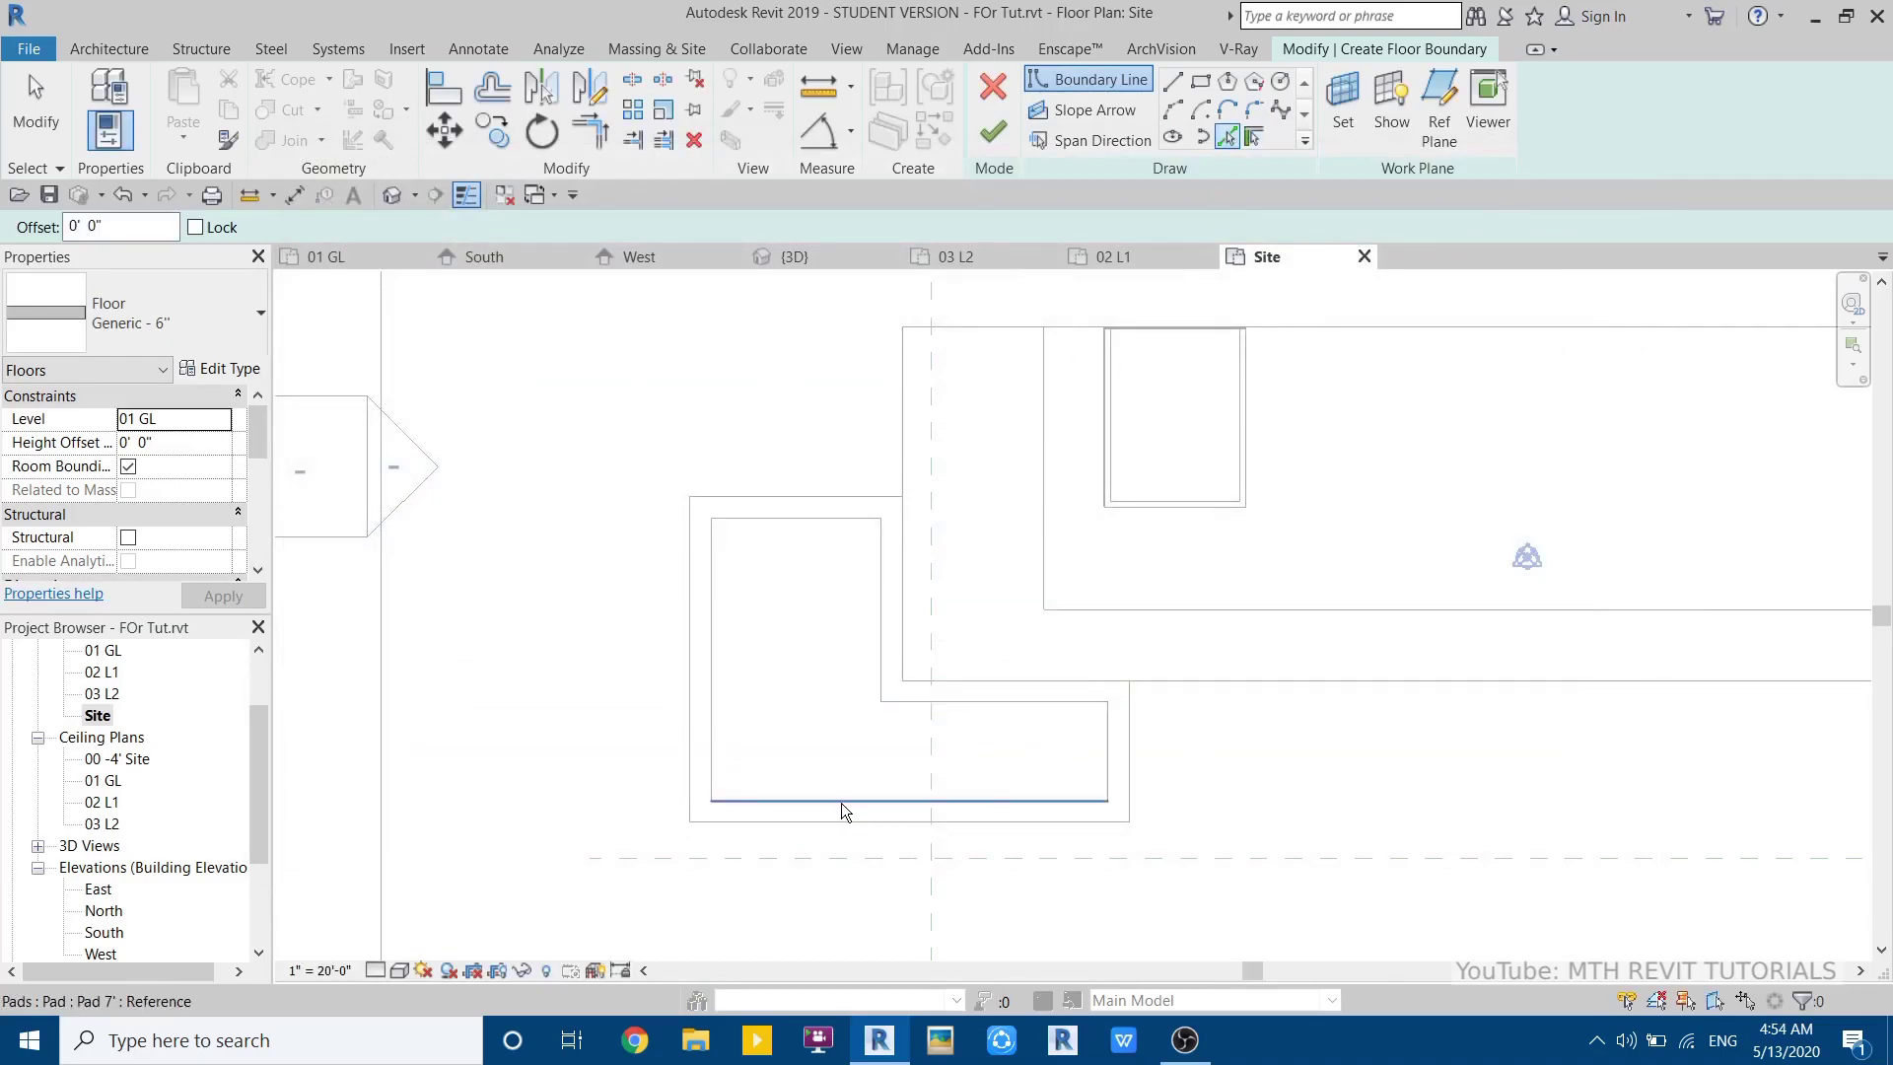
pyautogui.press('Tab')
pyautogui.click(813, 795)
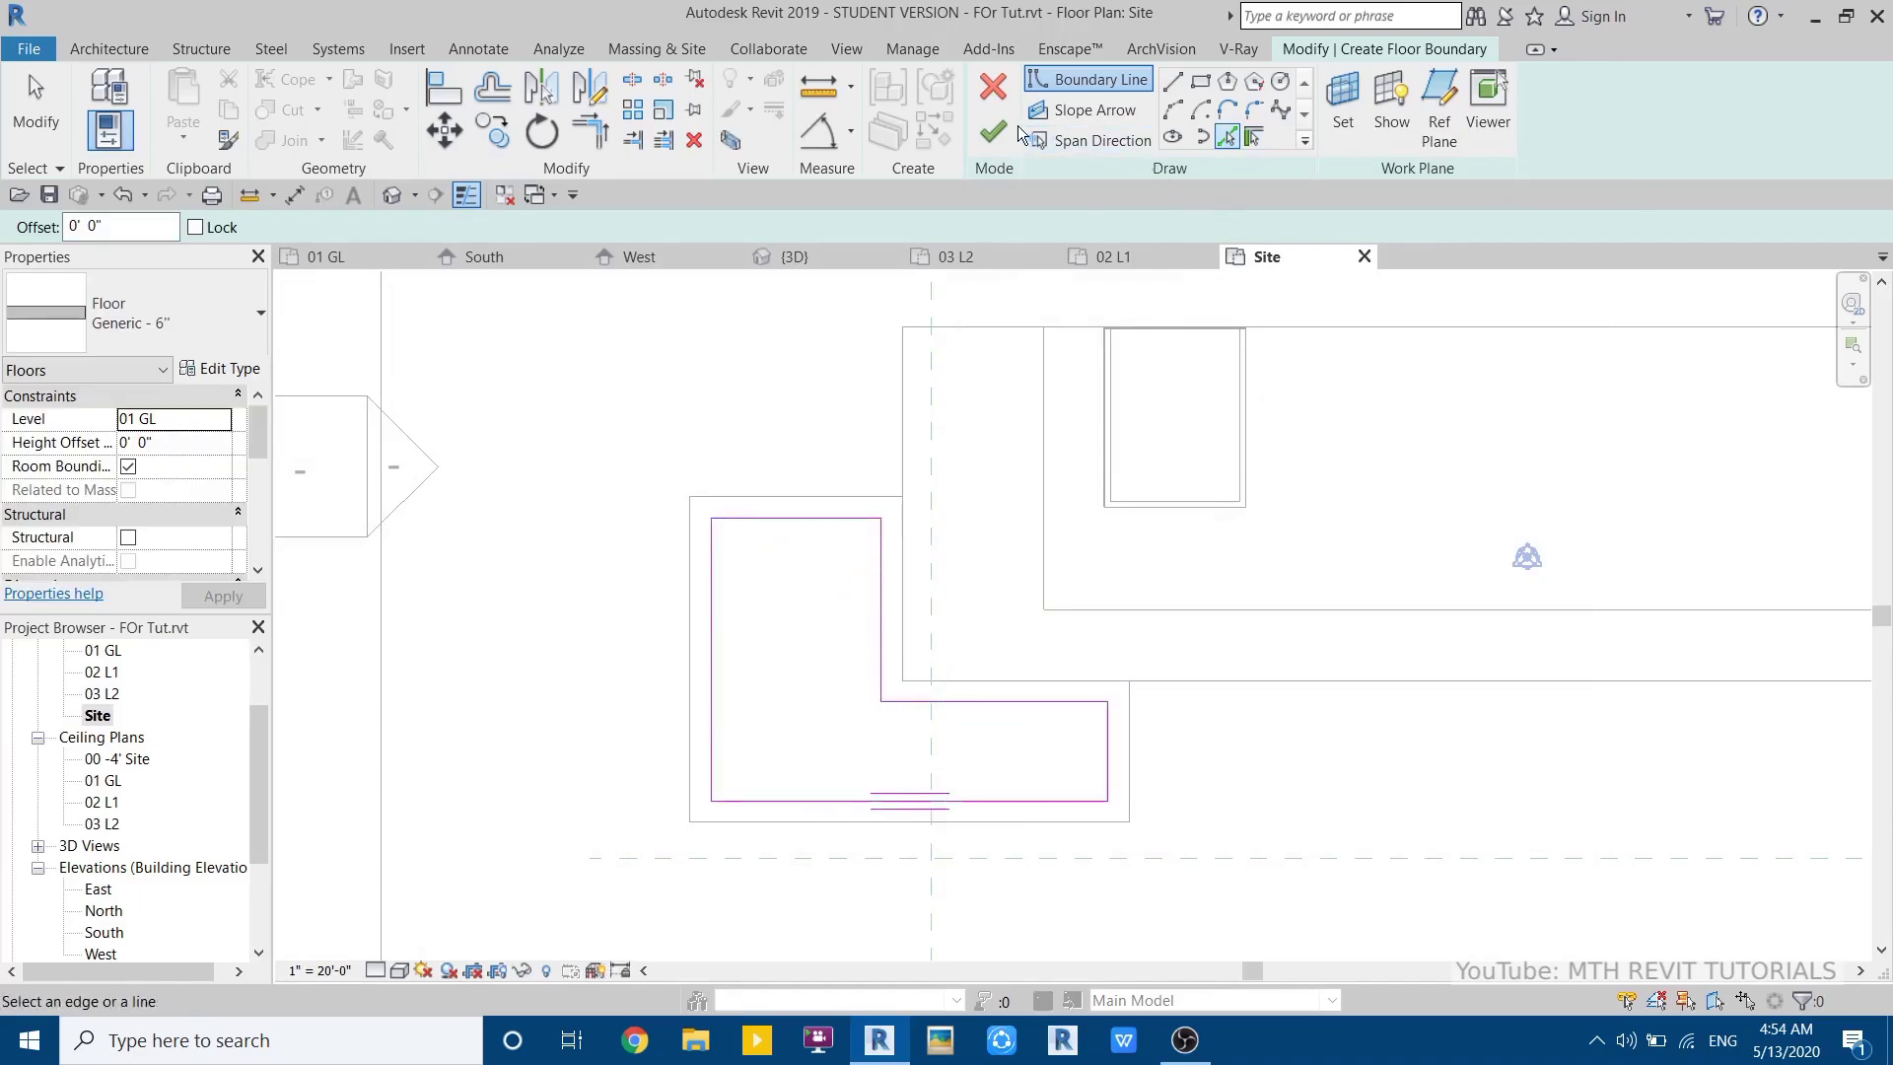
pyautogui.click(1015, 133)
# - Set the new L-shaped floor's height offset from level 01 GL to -7'
pyautogui.click(393, 195)
pyautogui.keyDown('shift'); pyautogui.moveTo(721, 520); pyautogui.dragTo(718, 451, button='middle'); pyautogui.keyUp('shift')
pyautogui.click(633, 552)
pyautogui.moveTo(634, 714); pyautogui.dragTo(269, 490, button='middle')
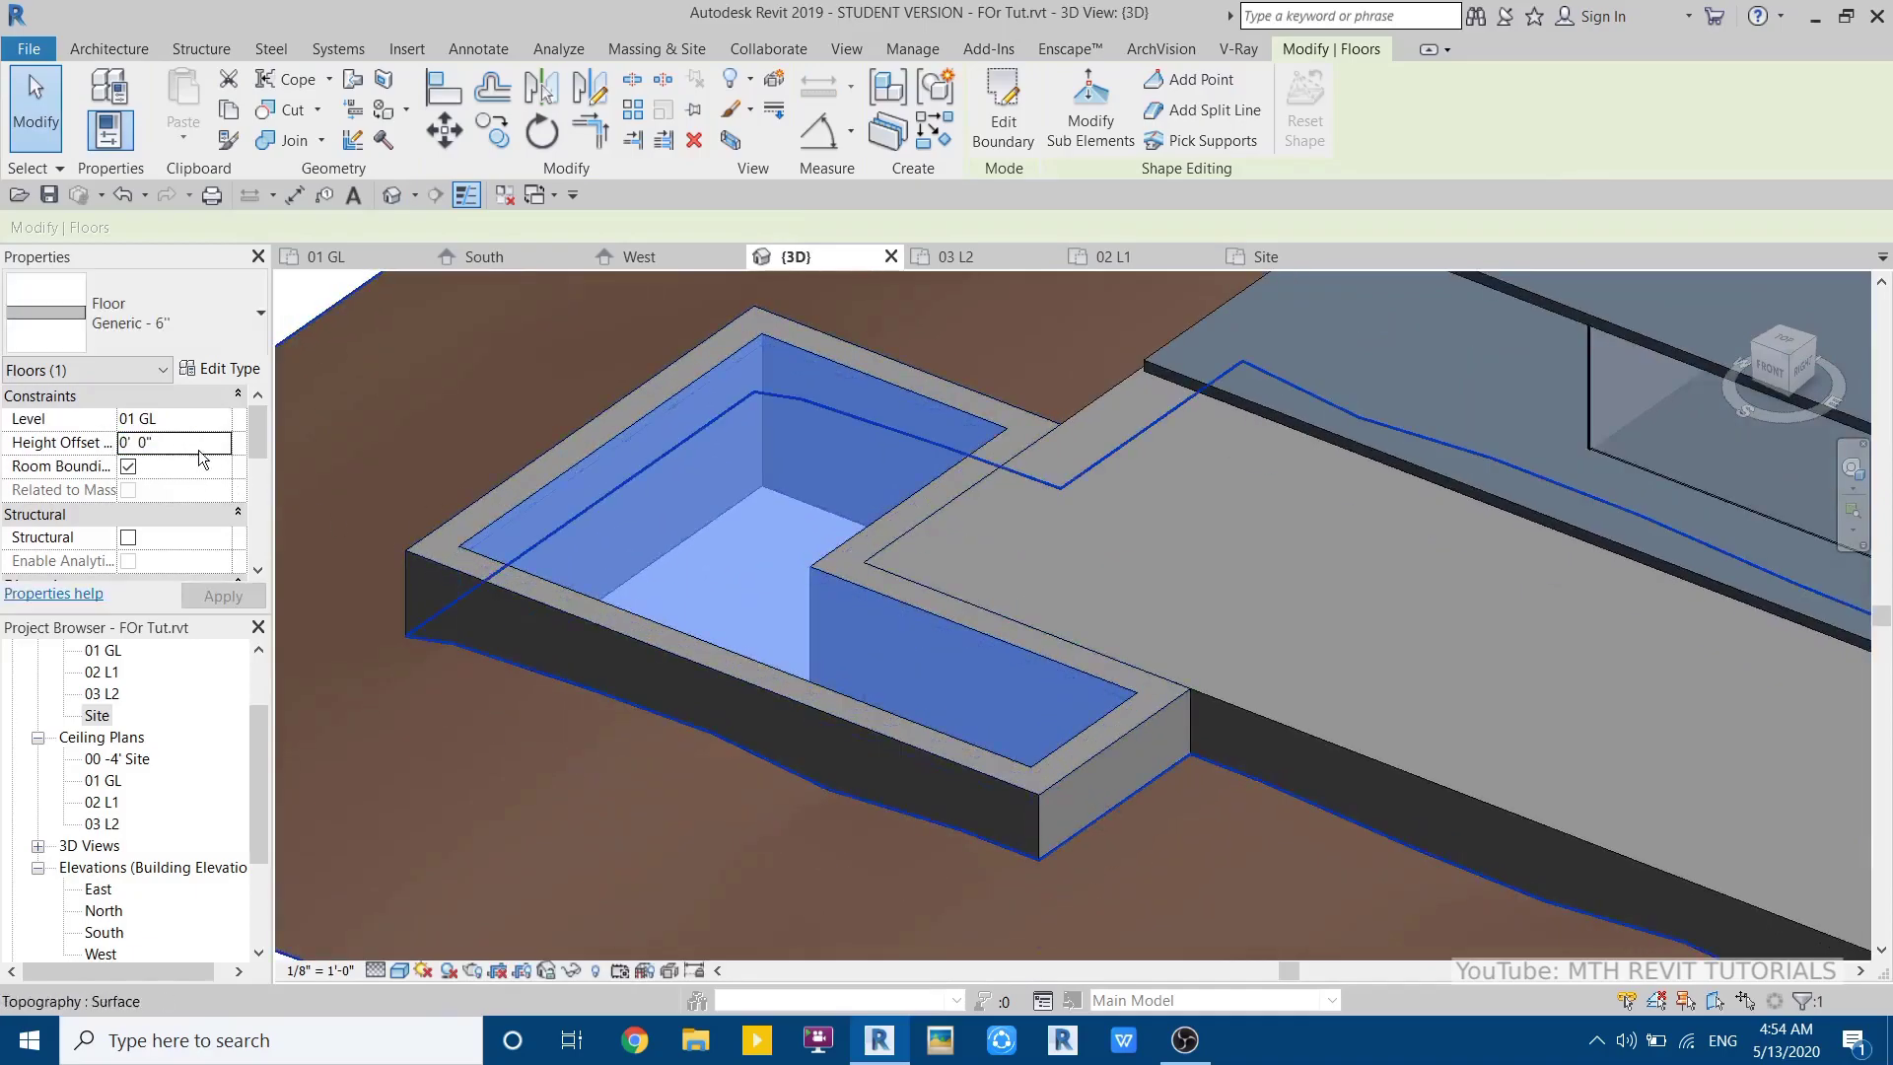
pyautogui.press('Return')
pyautogui.press('Escape')
# - Copy the floor at the bottom of the L-shaped pad and paste it aligned to the same place
pyautogui.scroll(-1, 772, 635)
pyautogui.keyDown('shift'); pyautogui.moveTo(772, 635); pyautogui.dragTo(924, 658, button='middle'); pyautogui.keyUp('shift')
pyautogui.moveTo(744, 824); pyautogui.dragTo(722, 667, button='middle')
pyautogui.moveTo(786, 773); pyautogui.dragTo(813, 697, button='middle')
pyautogui.keyDown('shift'); pyautogui.moveTo(682, 738); pyautogui.dragTo(700, 688, button='middle'); pyautogui.keyUp('shift')
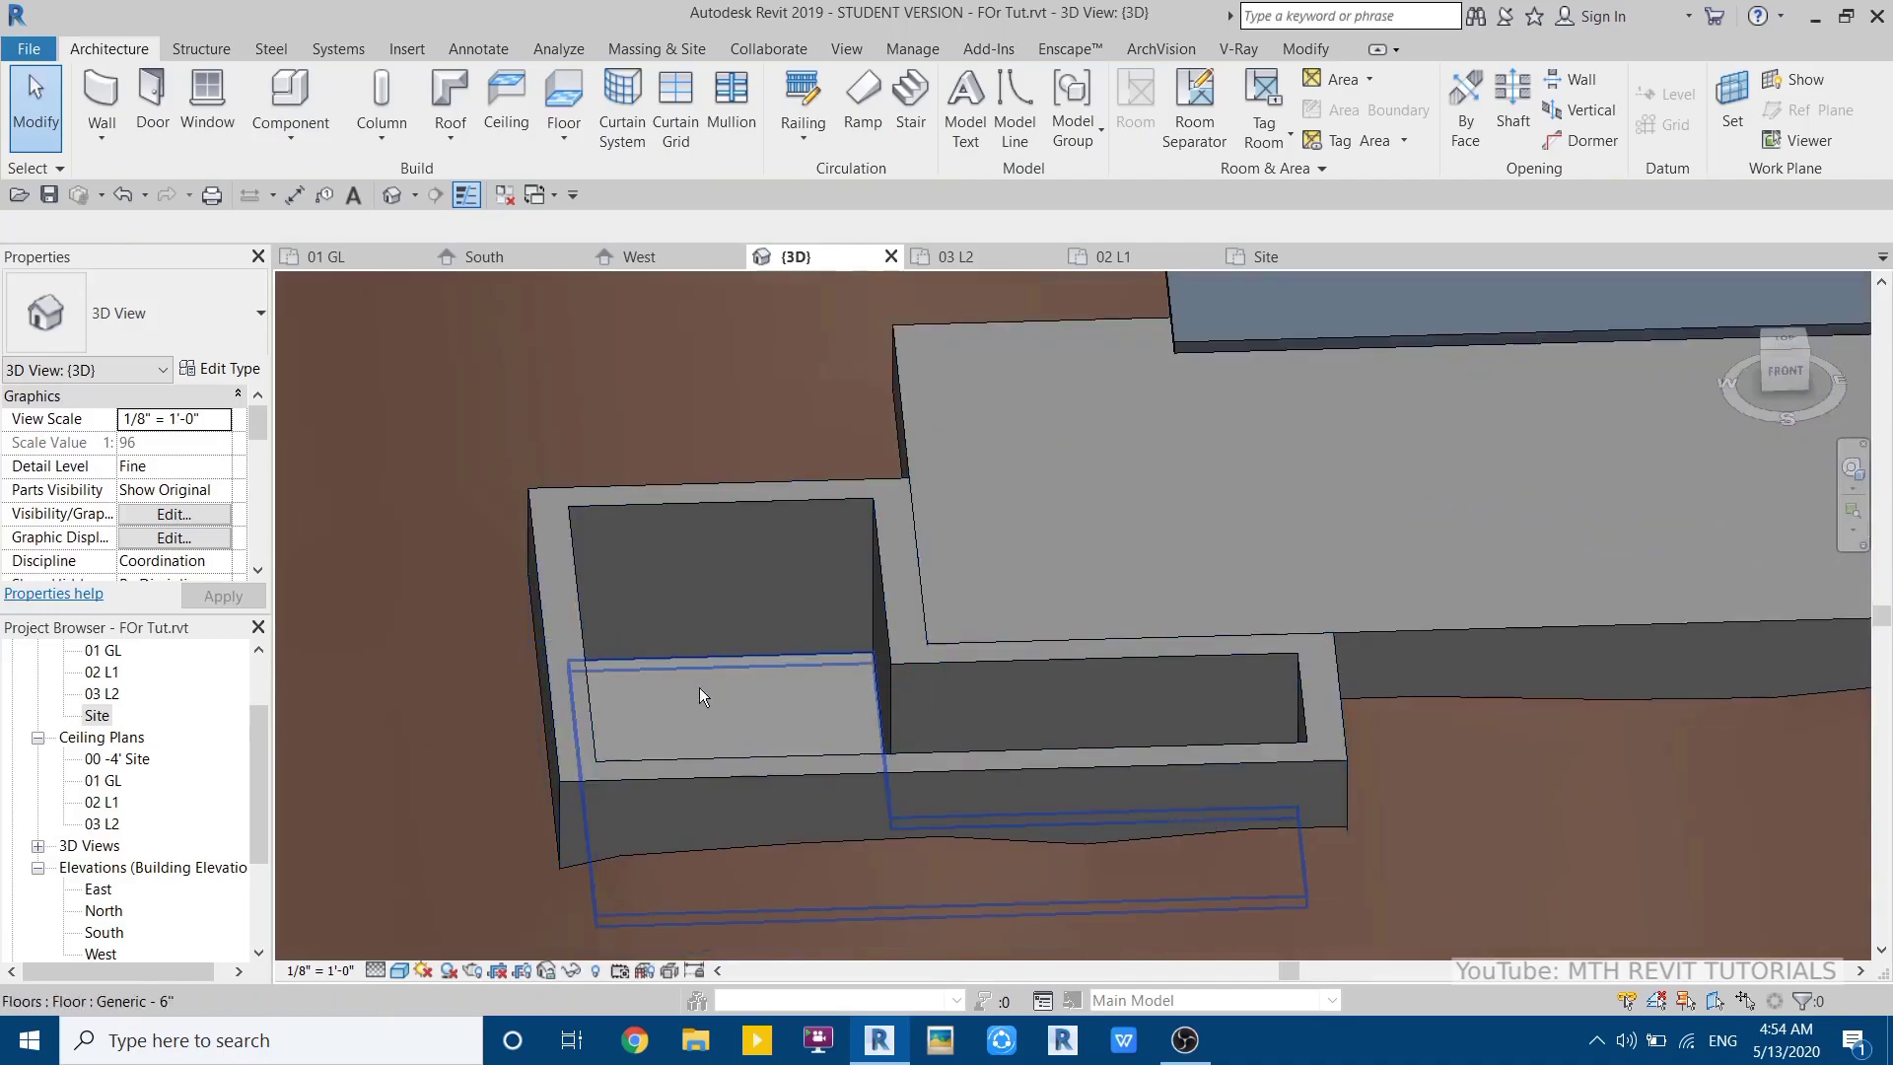
pyautogui.click(704, 682)
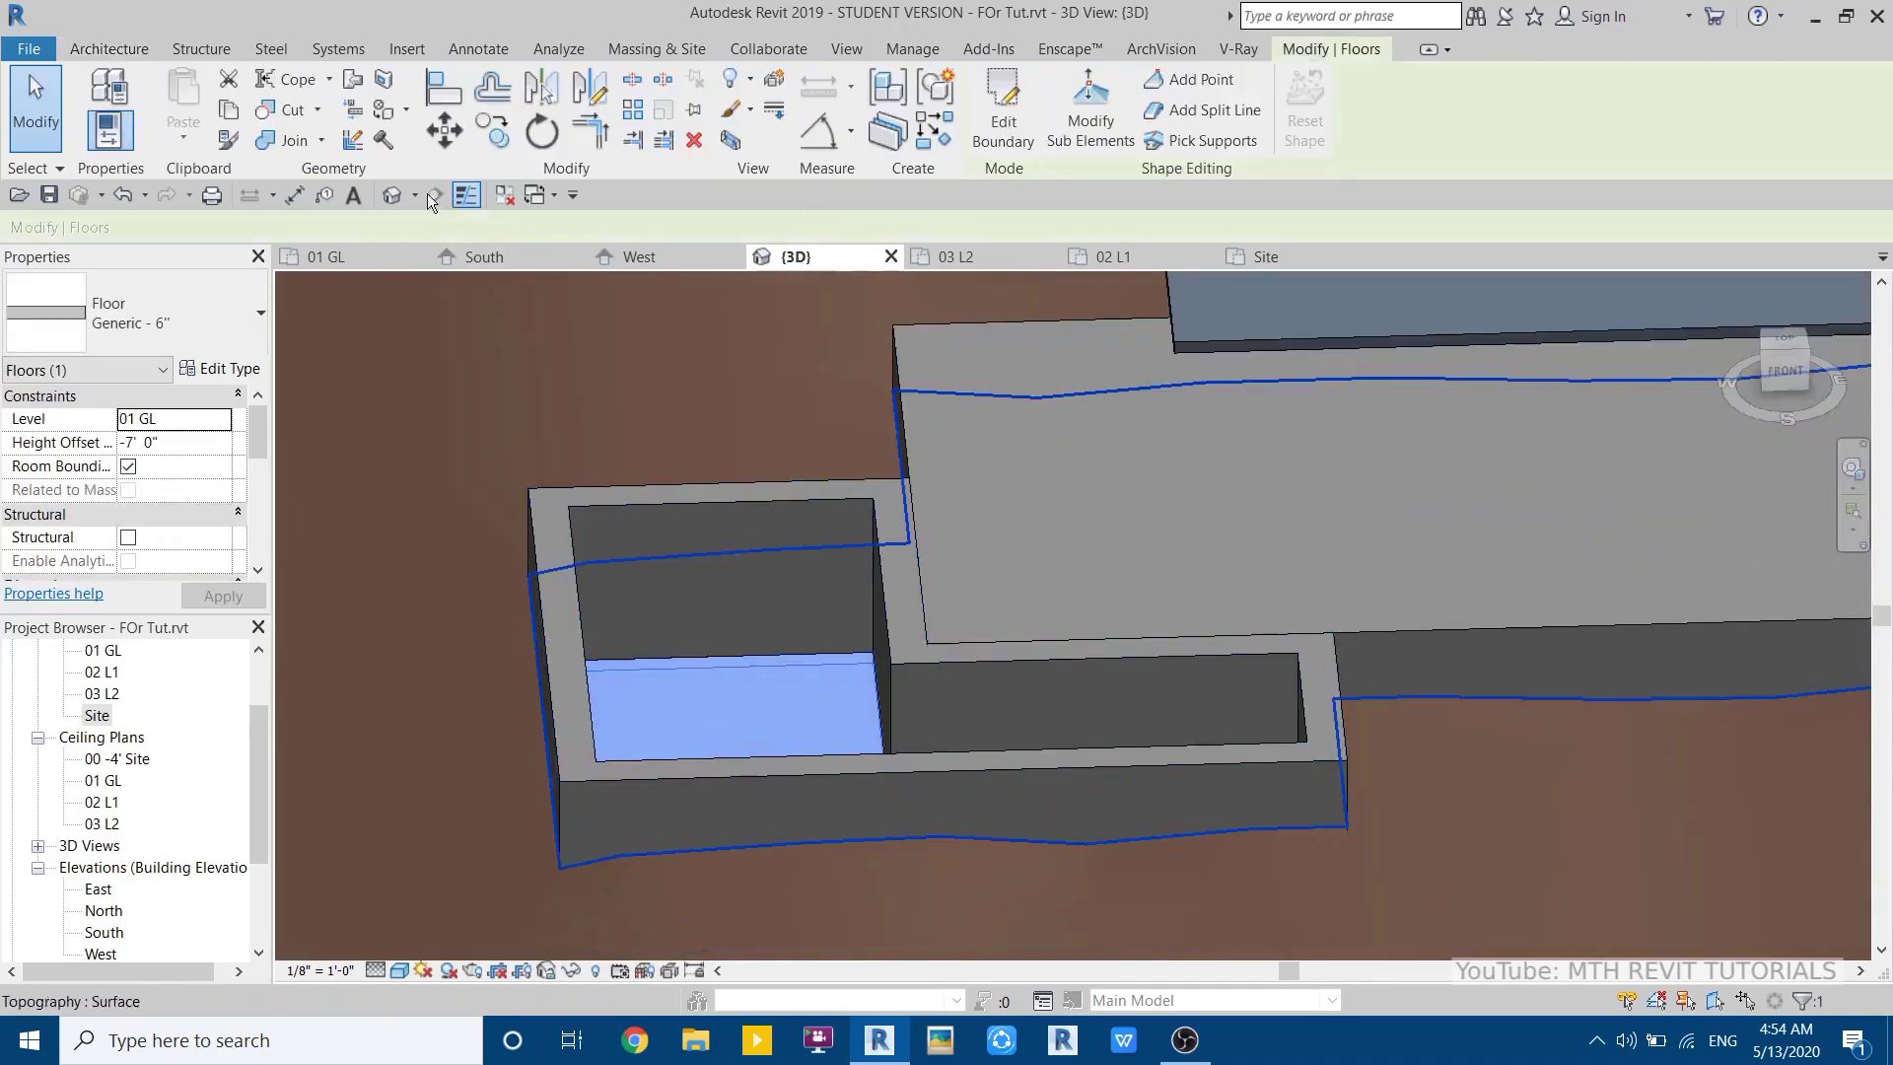
pyautogui.click(229, 108)
pyautogui.click(183, 133)
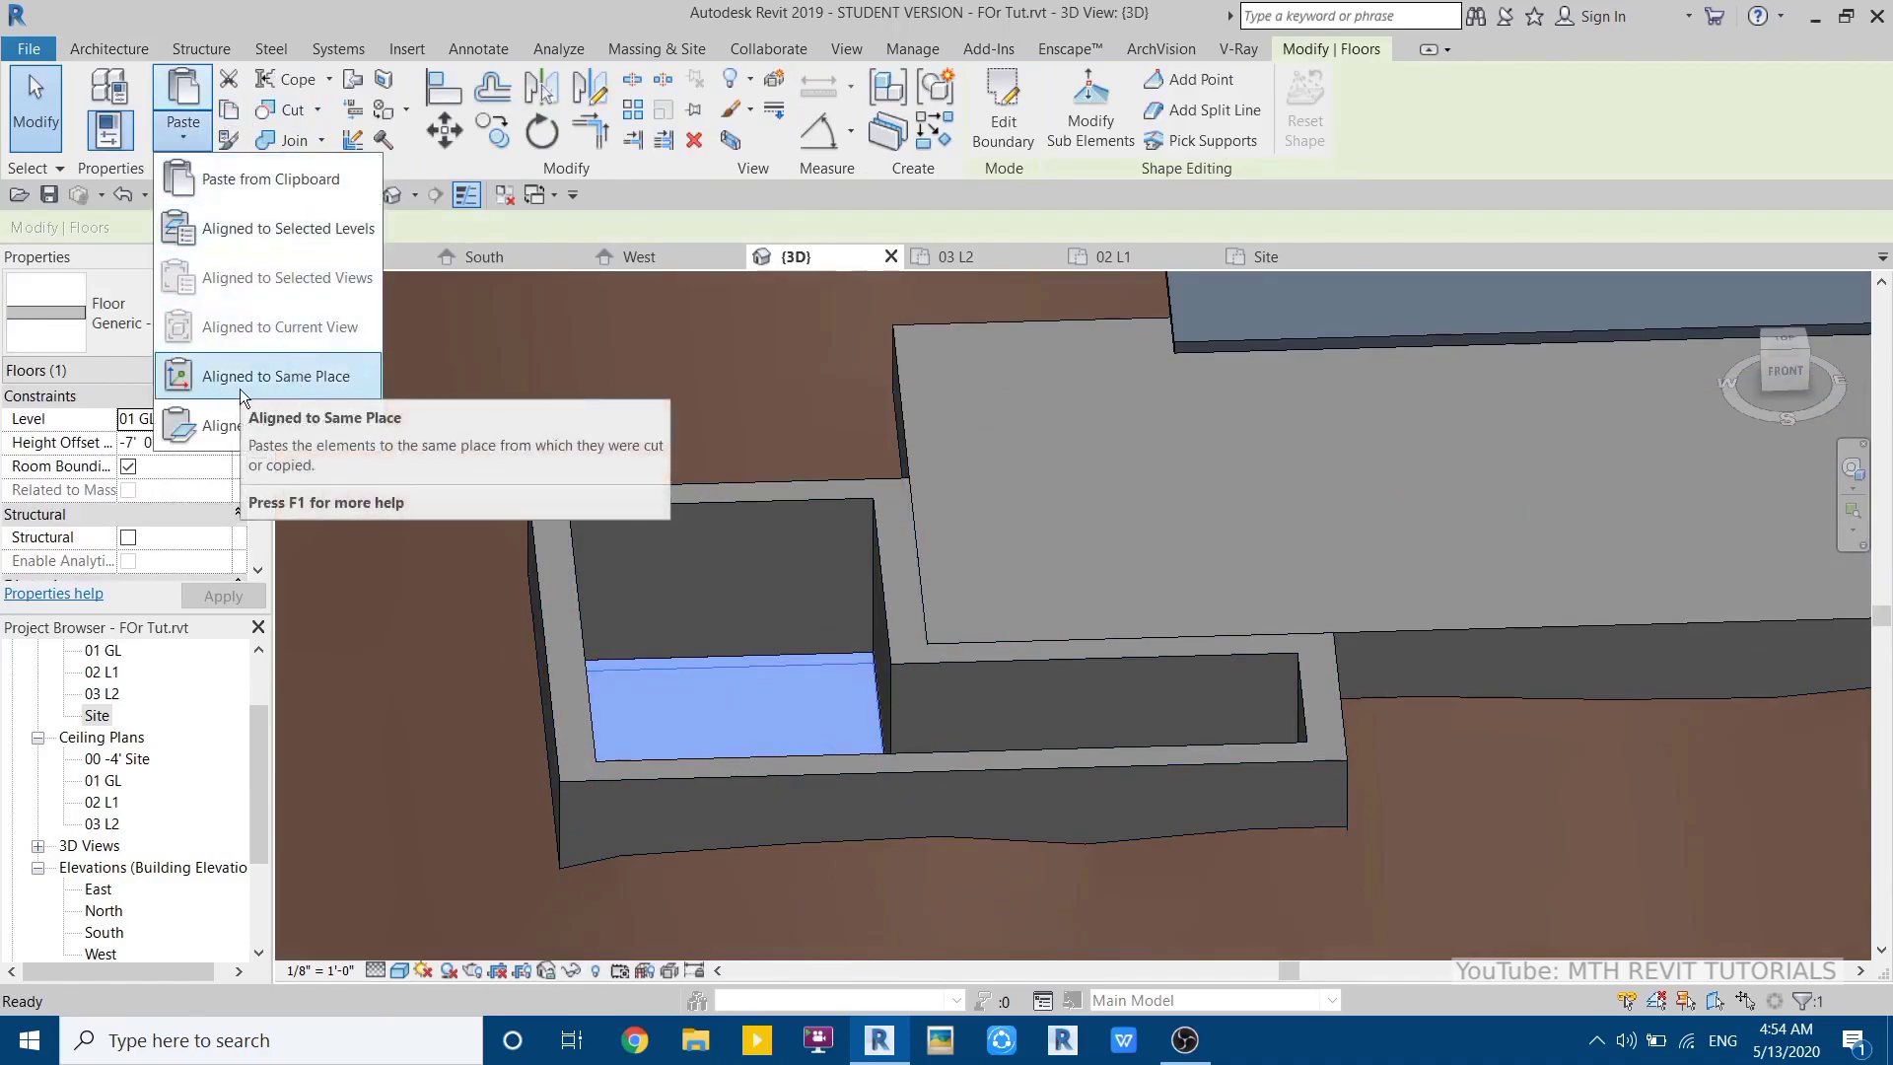
pyautogui.click(326, 379)
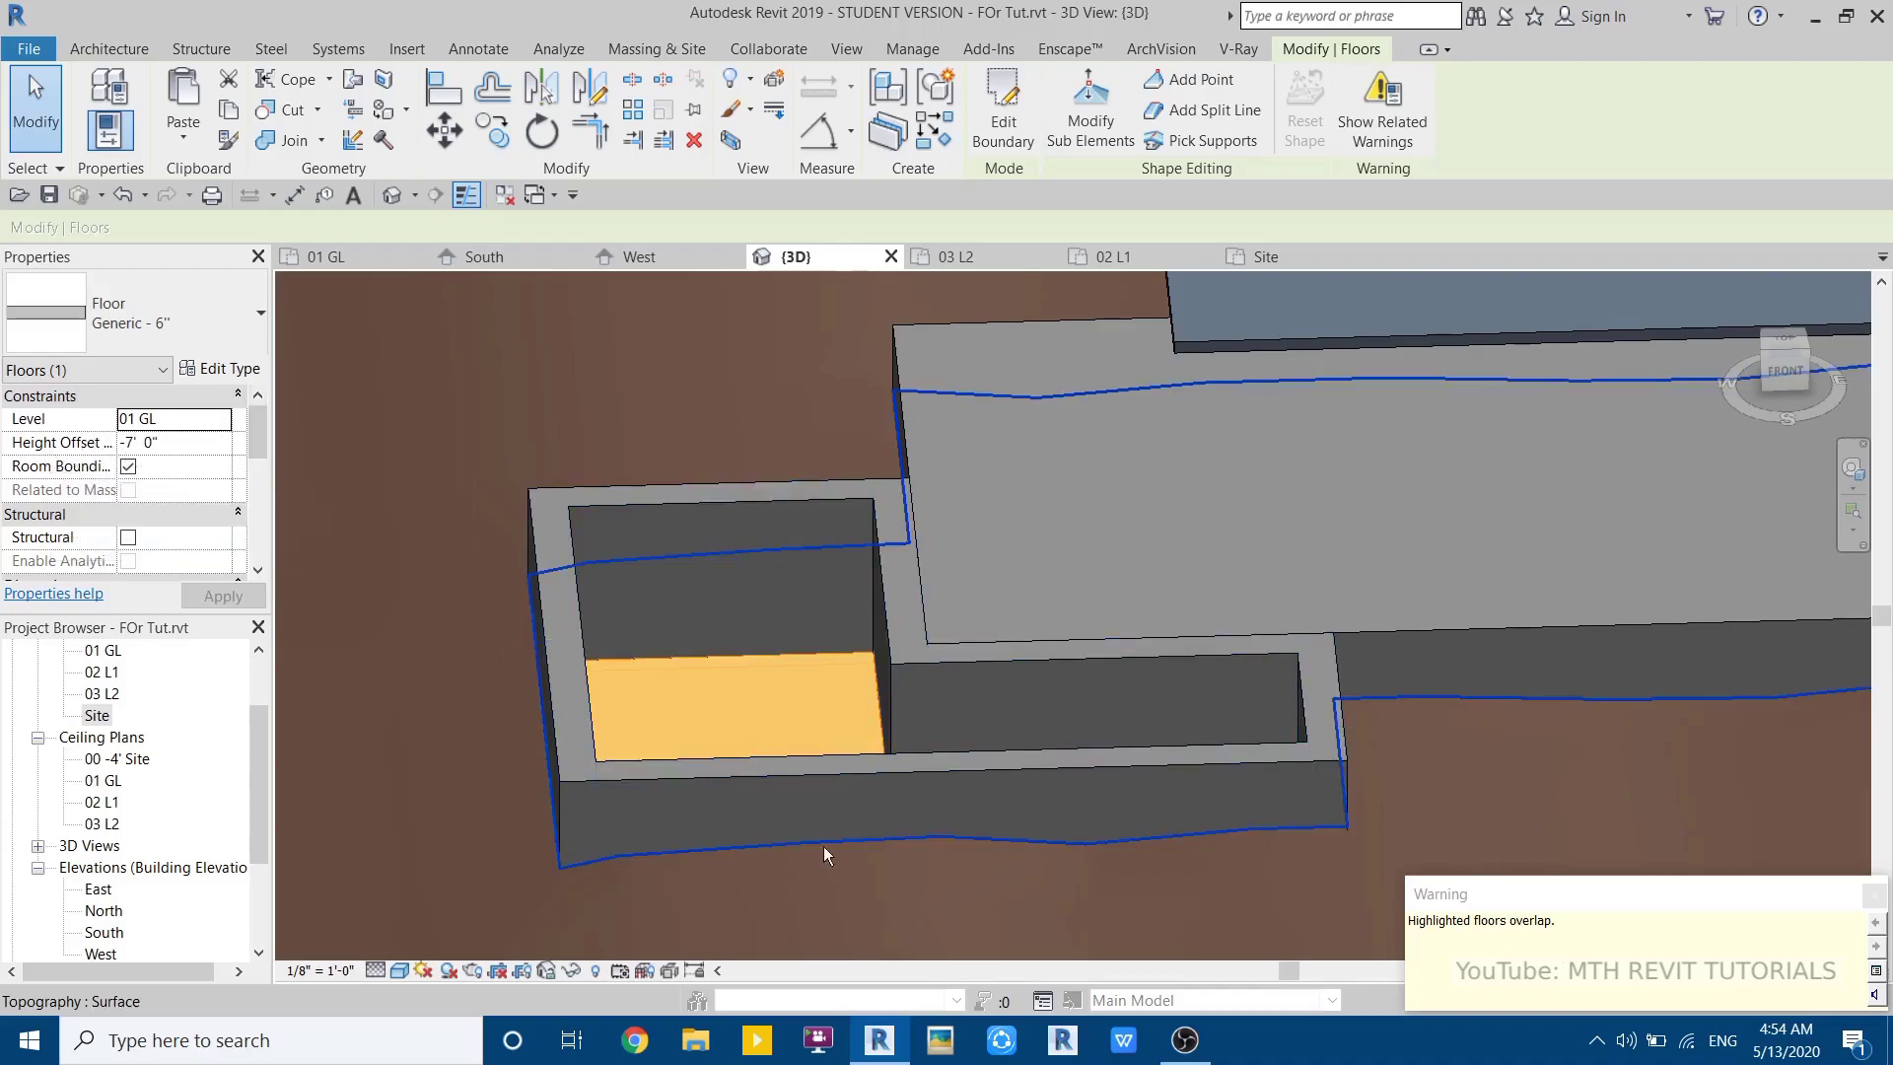
# - Set the pasted floor copy's height offset to -1'
pyautogui.click(196, 442)
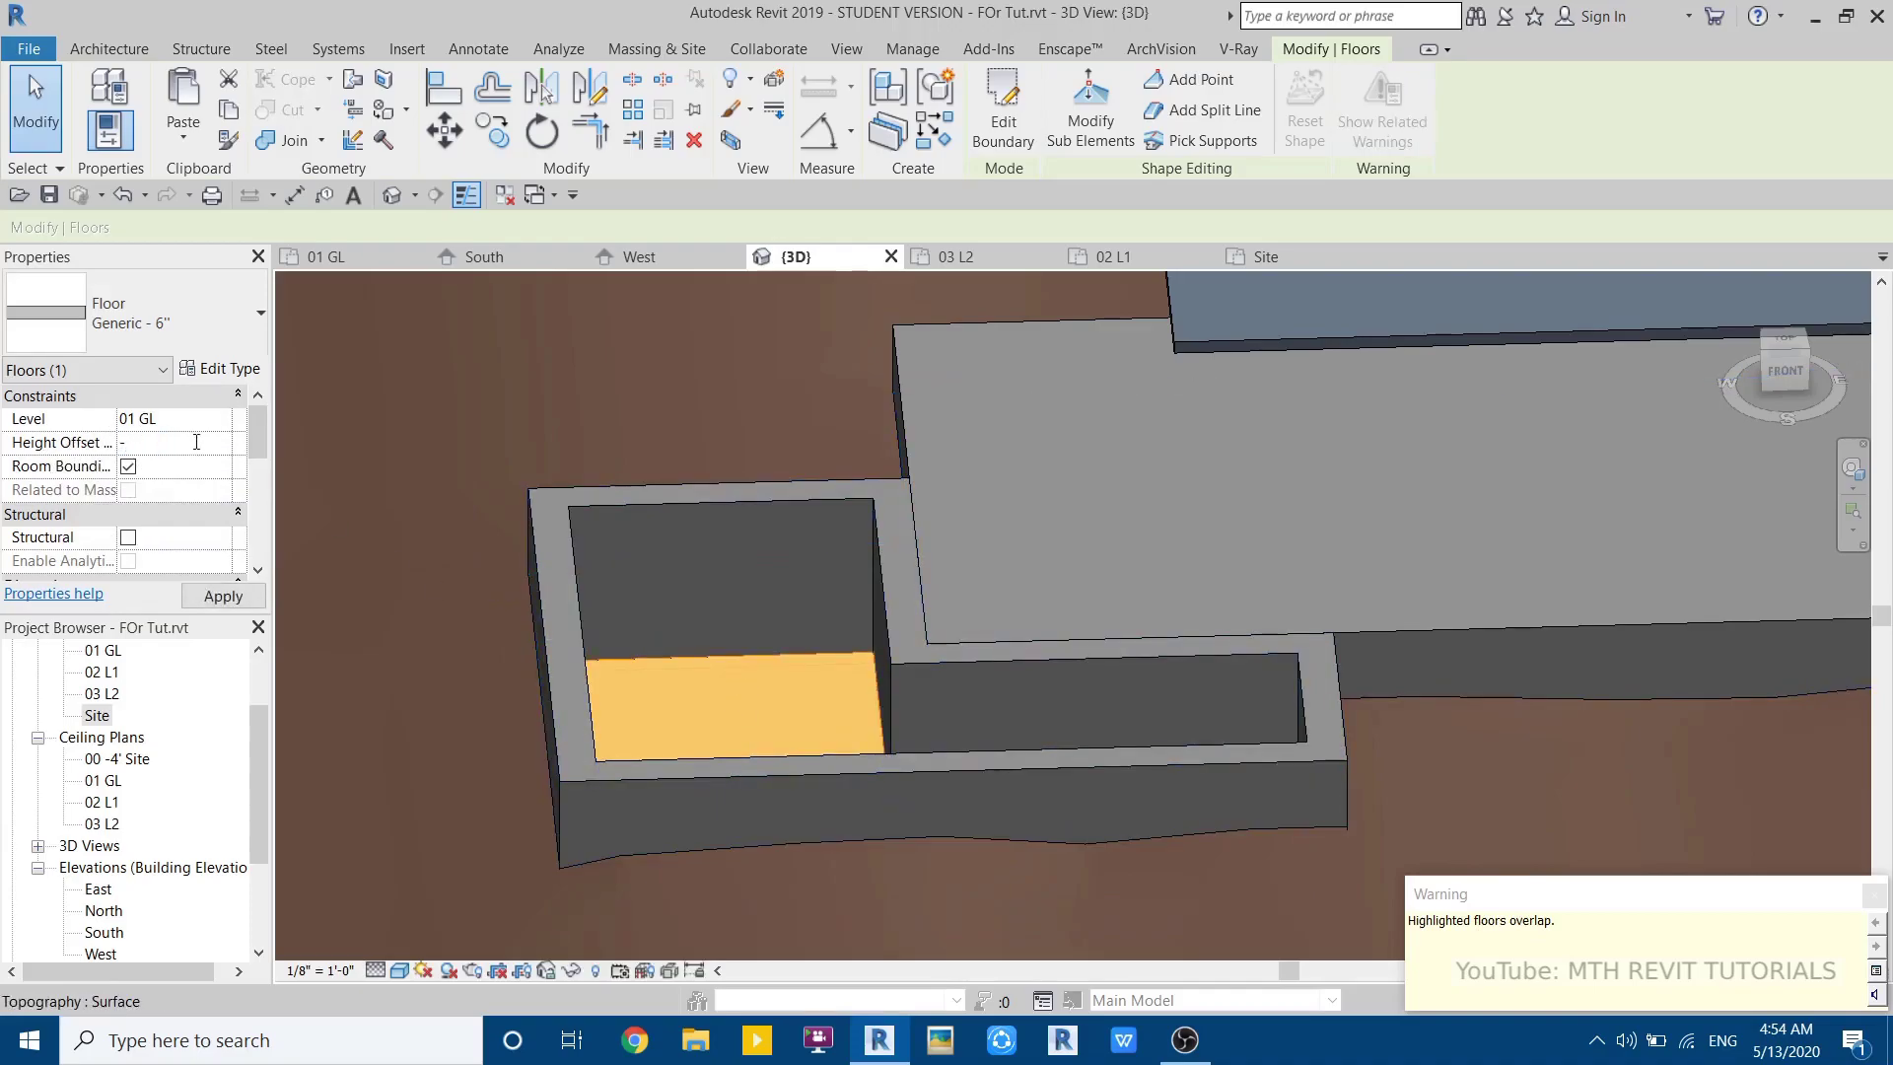
pyautogui.write('-1')
pyautogui.press('Return')
pyautogui.press('Escape')
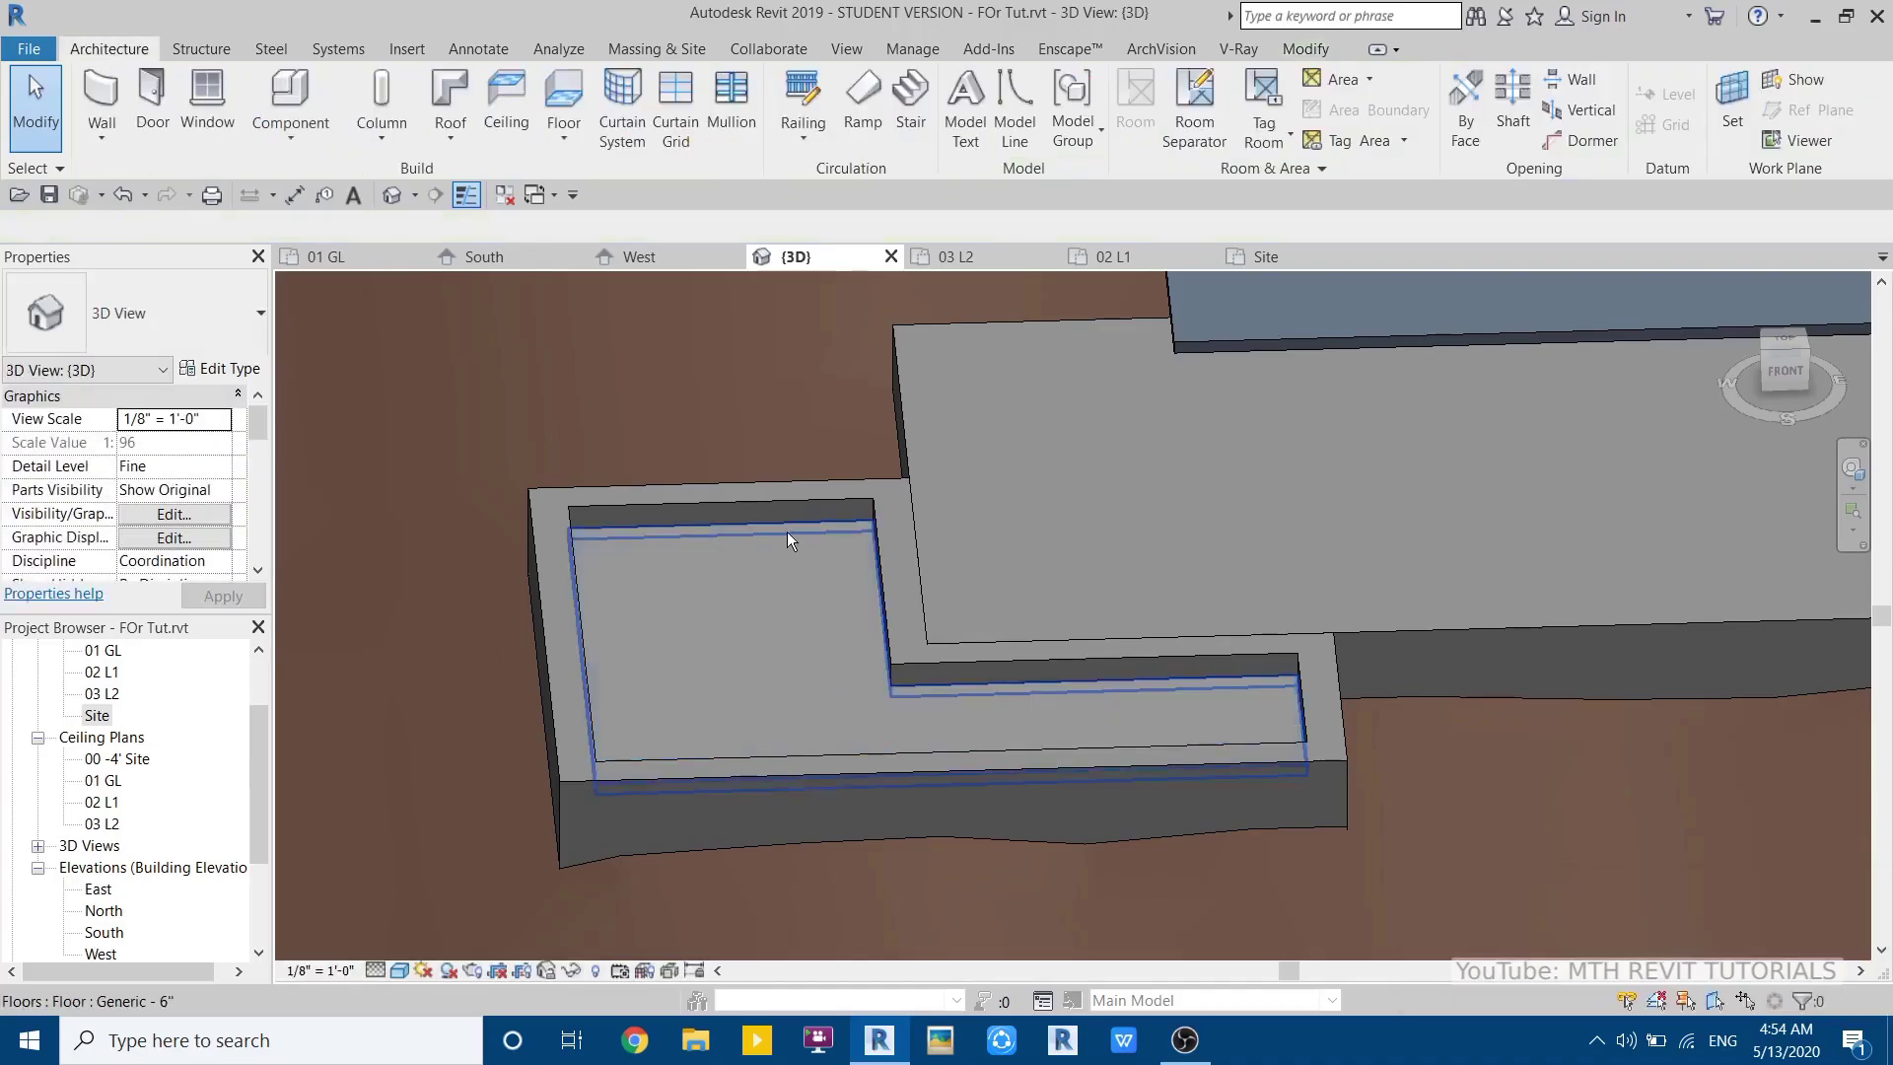
# - Duplicate the upper L-shaped floor's type as Generic - 2" and set its structure layer thickness to 2"
pyautogui.click(786, 530)
pyautogui.keyDown('shift'); pyautogui.moveTo(848, 768); pyautogui.dragTo(714, 722, button='middle'); pyautogui.keyUp('shift')
pyautogui.scroll(1, 715, 527)
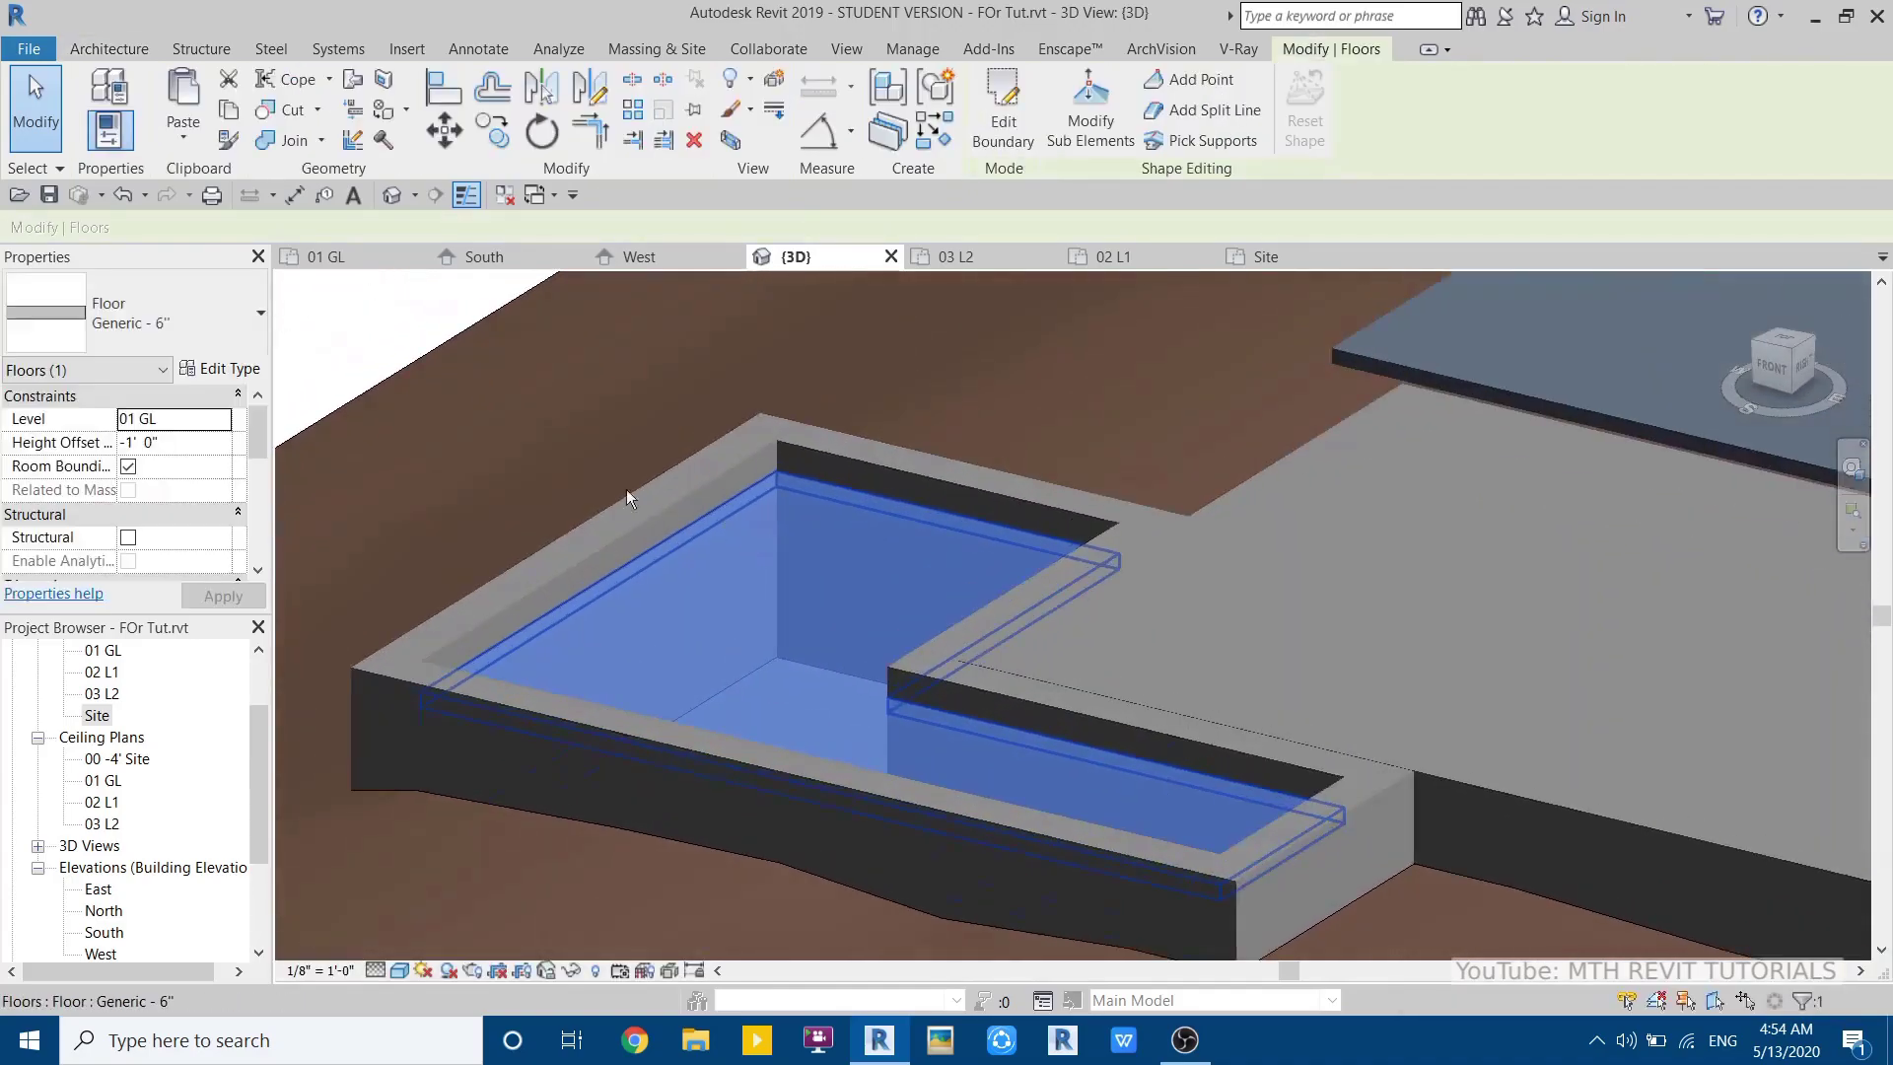
pyautogui.click(221, 369)
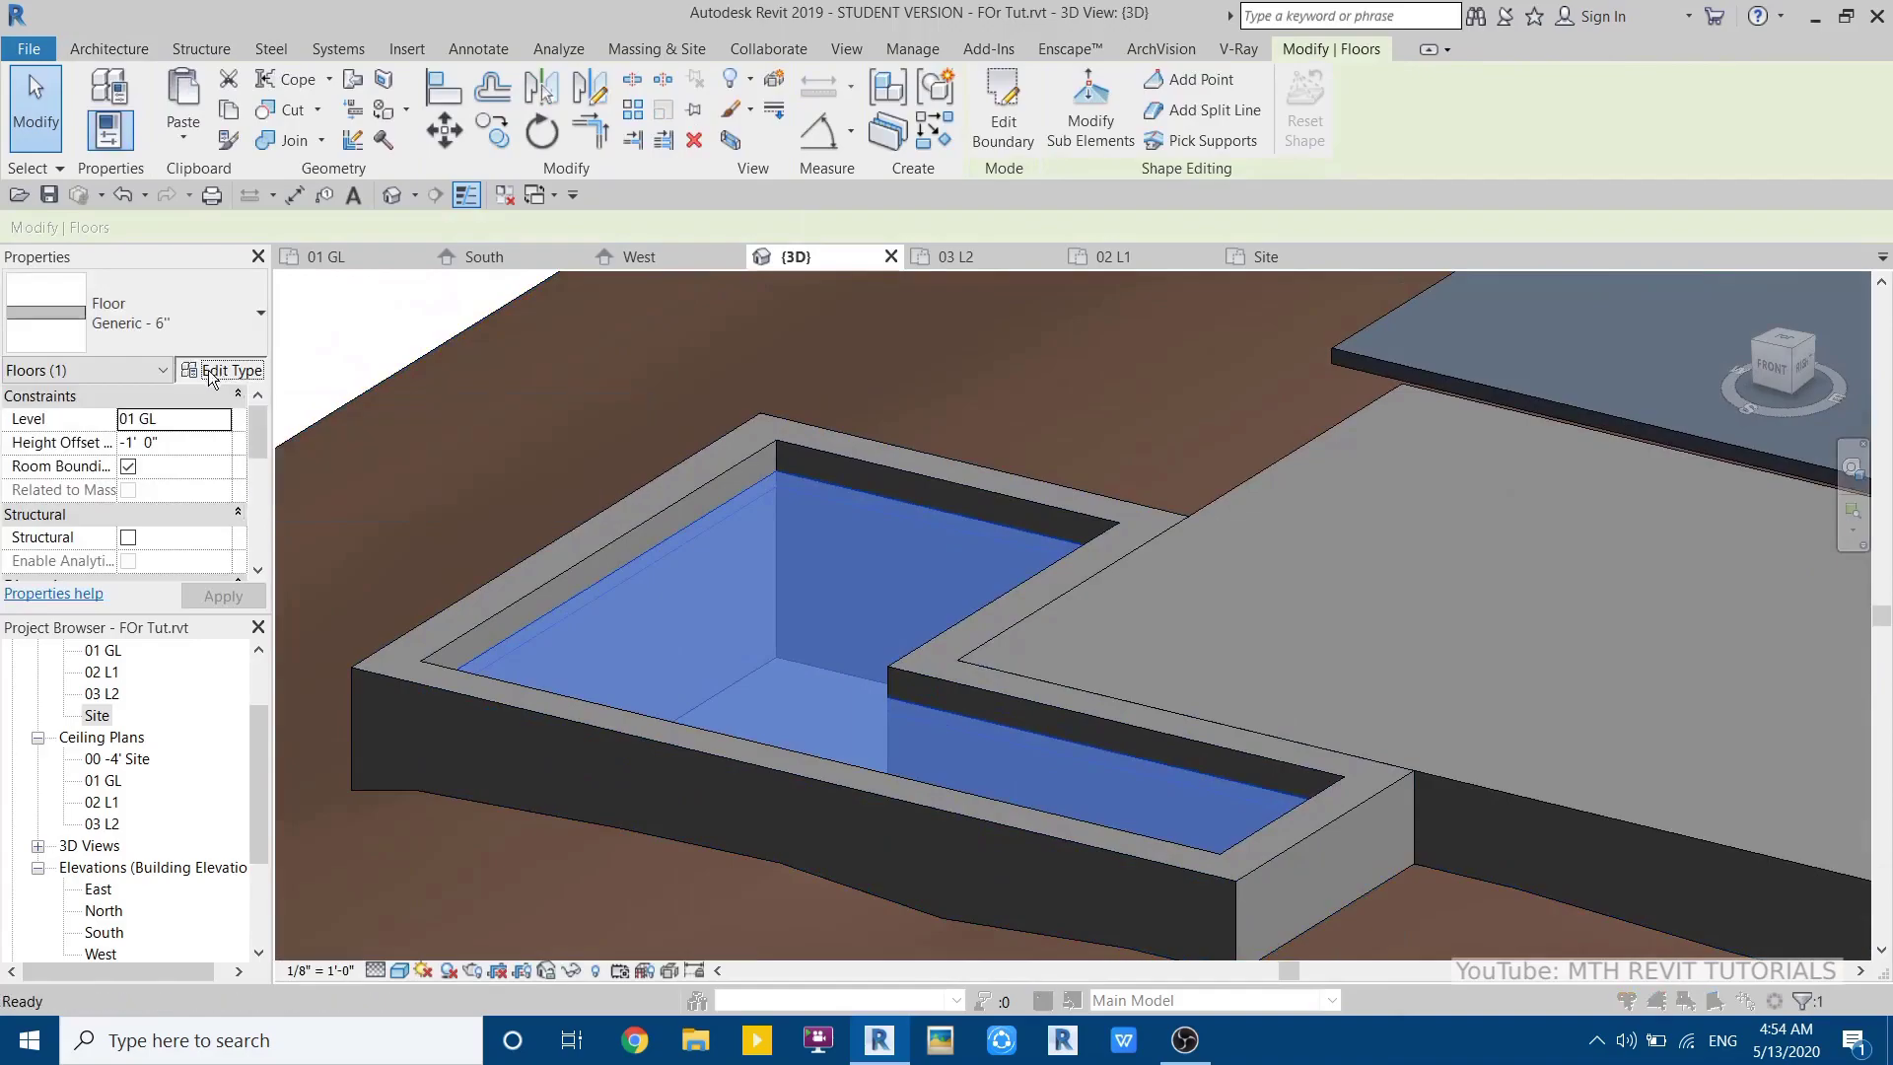
pyautogui.click(1549, 238)
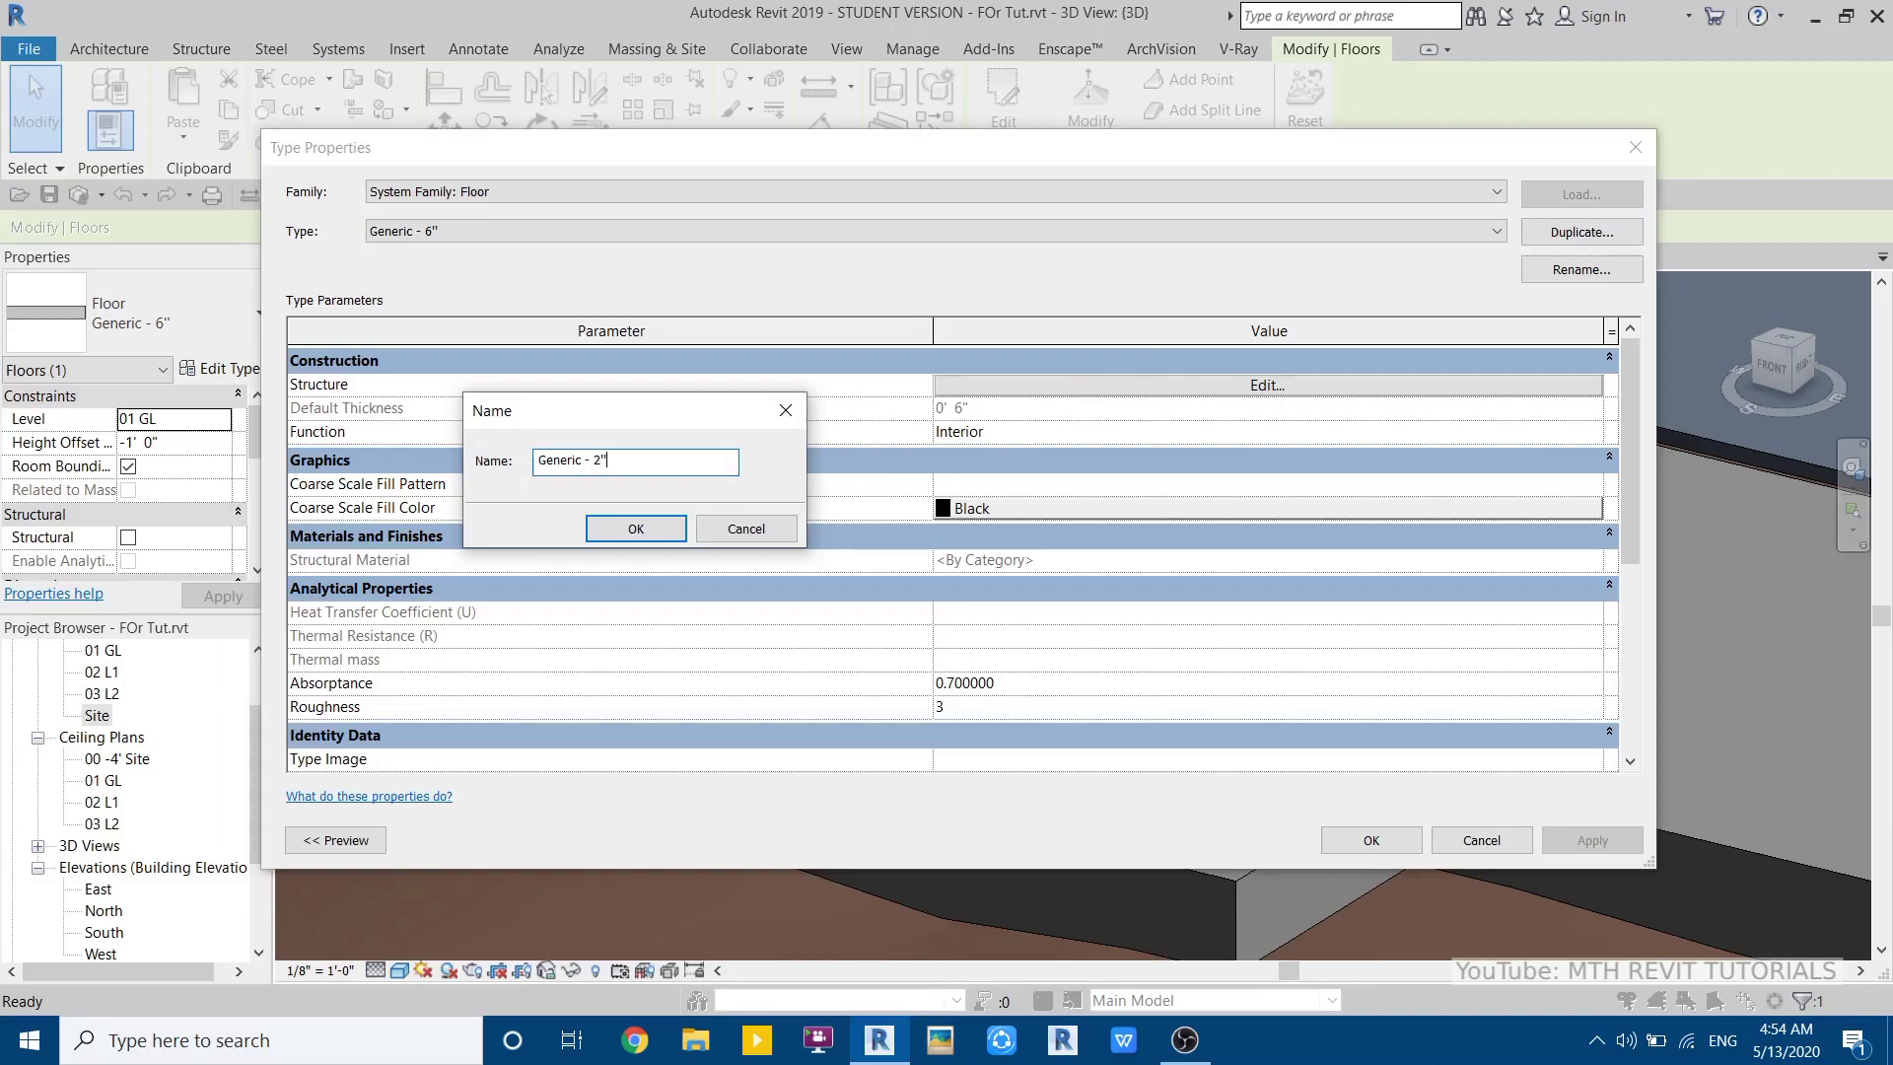
pyautogui.click(619, 534)
pyautogui.click(1079, 387)
pyautogui.click(976, 381)
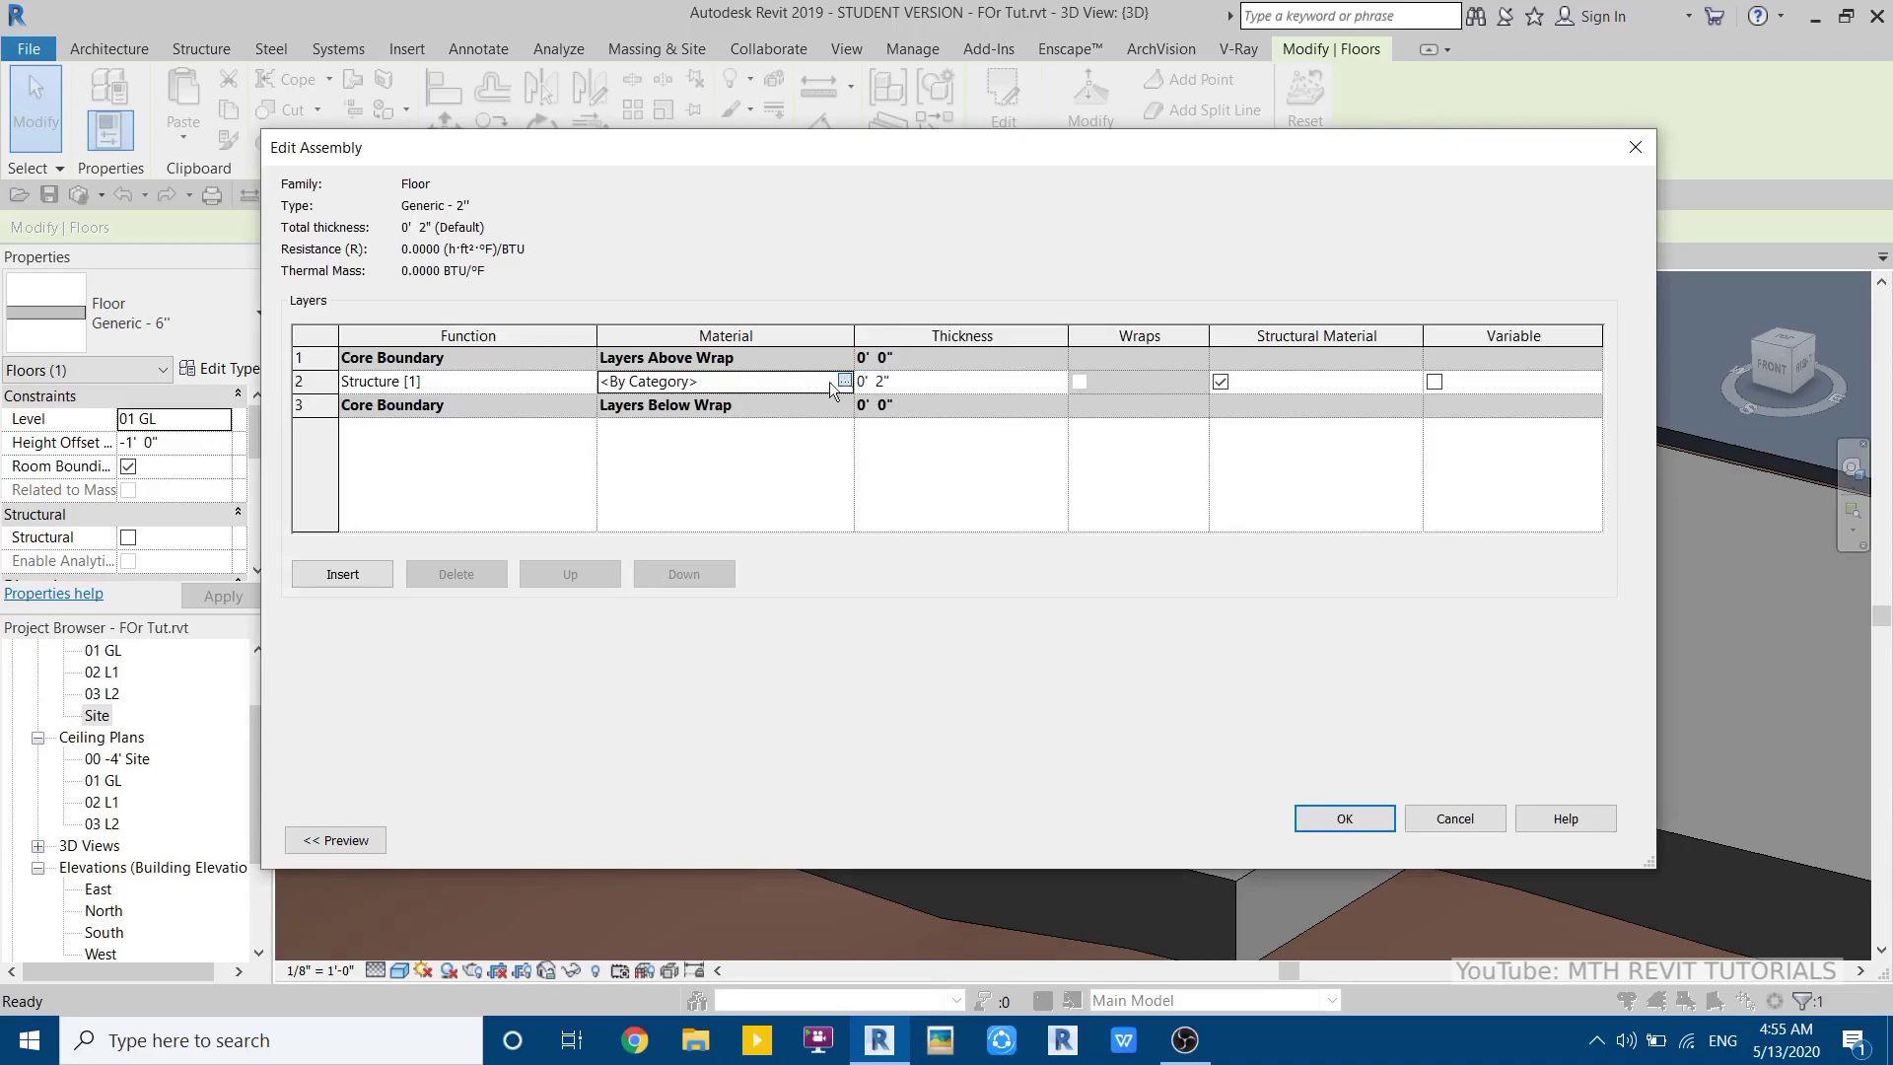
# - Create a new material for the Generic - 2" floor's structure layer and open the appearance asset library
pyautogui.click(845, 380)
pyautogui.click(77, 892)
pyautogui.click(79, 917)
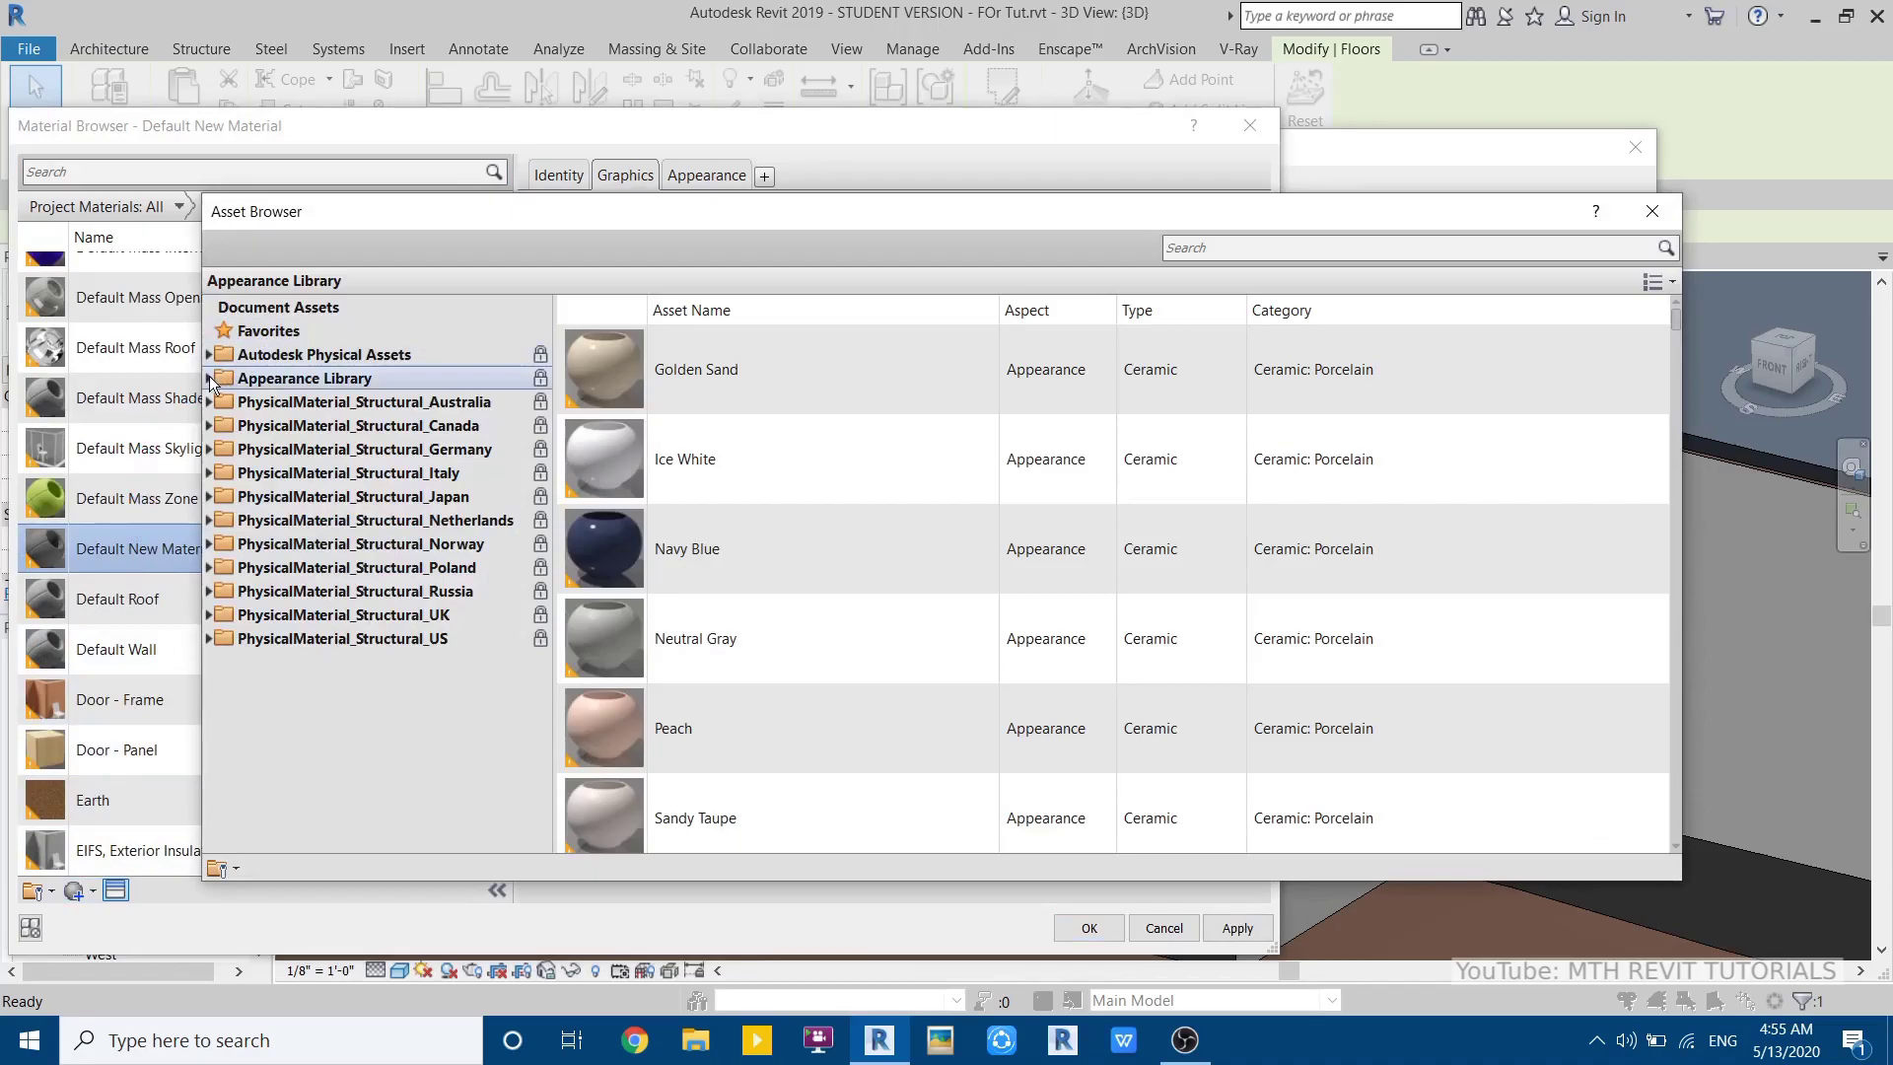
# - Give the new material the Swimming Pool appearance from the Liquid assets and apply it to the floor type's structure layer
pyautogui.click(209, 376)
pyautogui.scroll(-1, 296, 513)
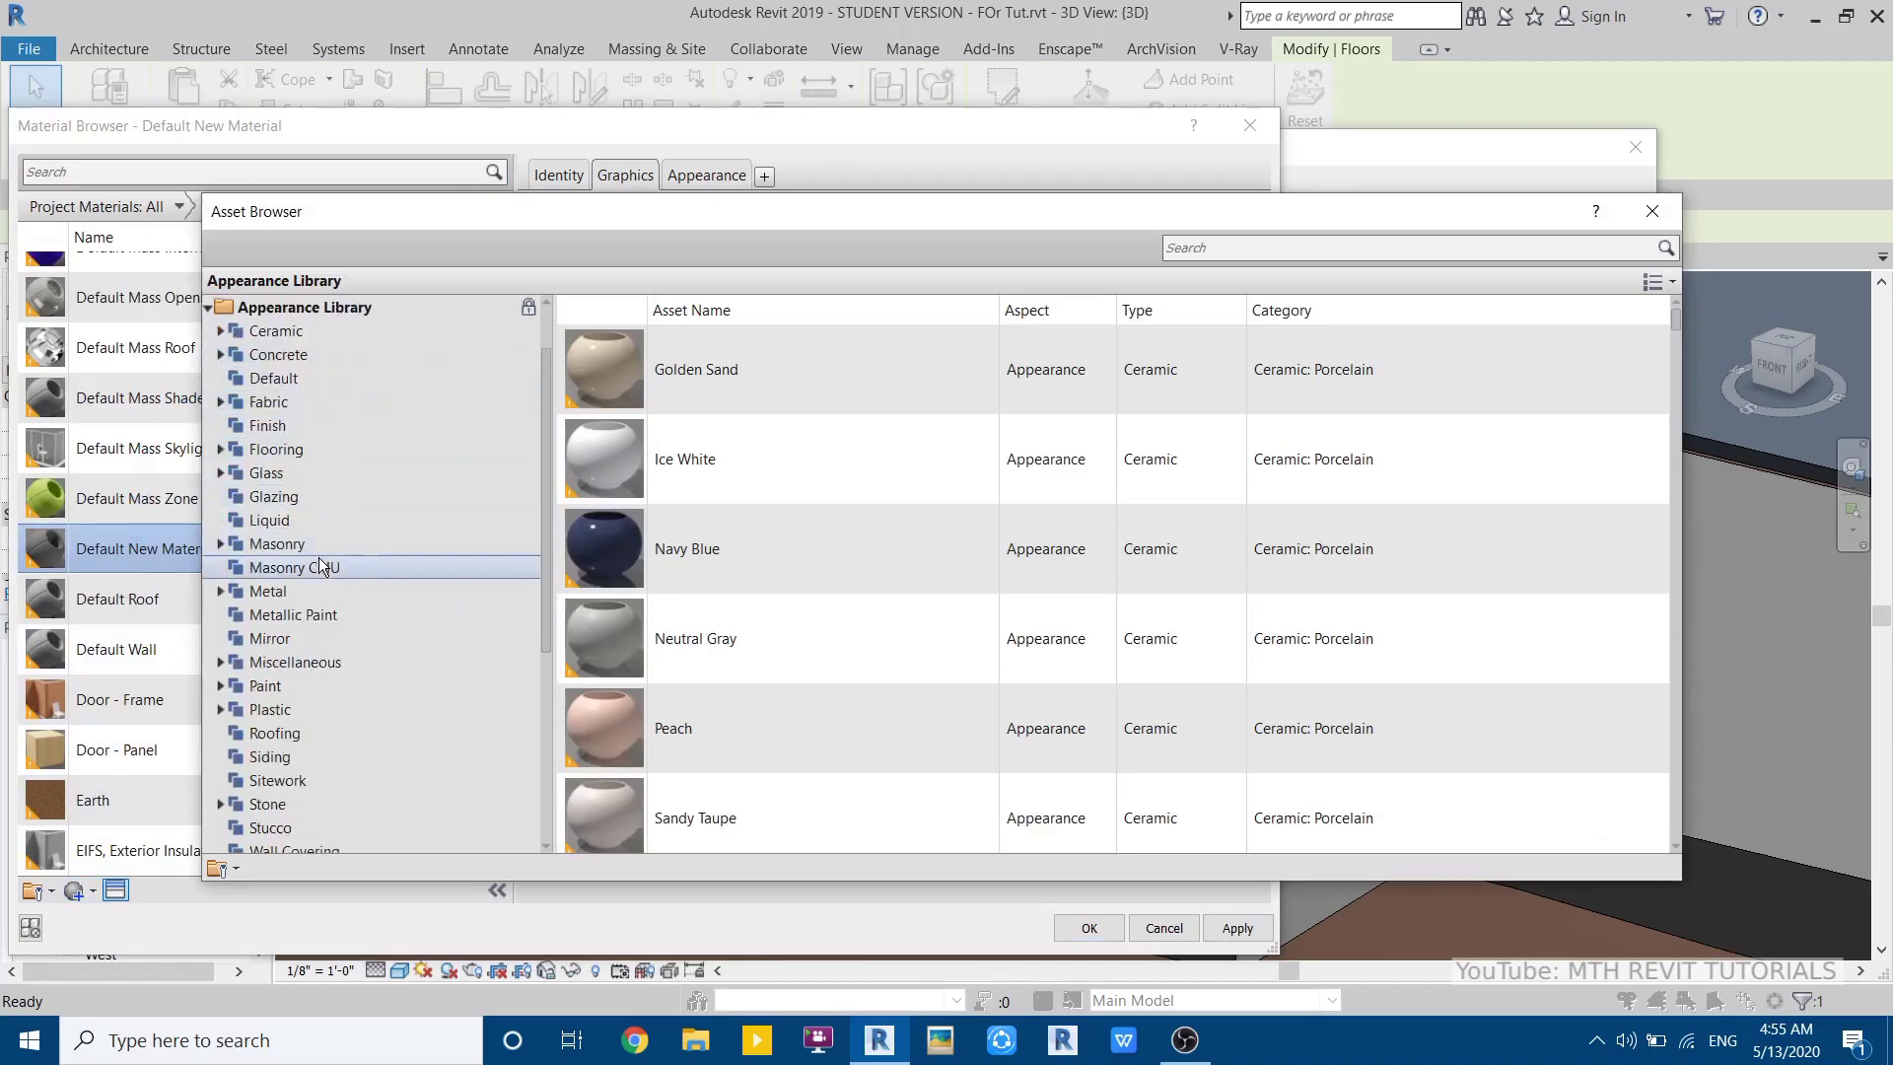
pyautogui.click(273, 519)
pyautogui.scroll(-3, 690, 473)
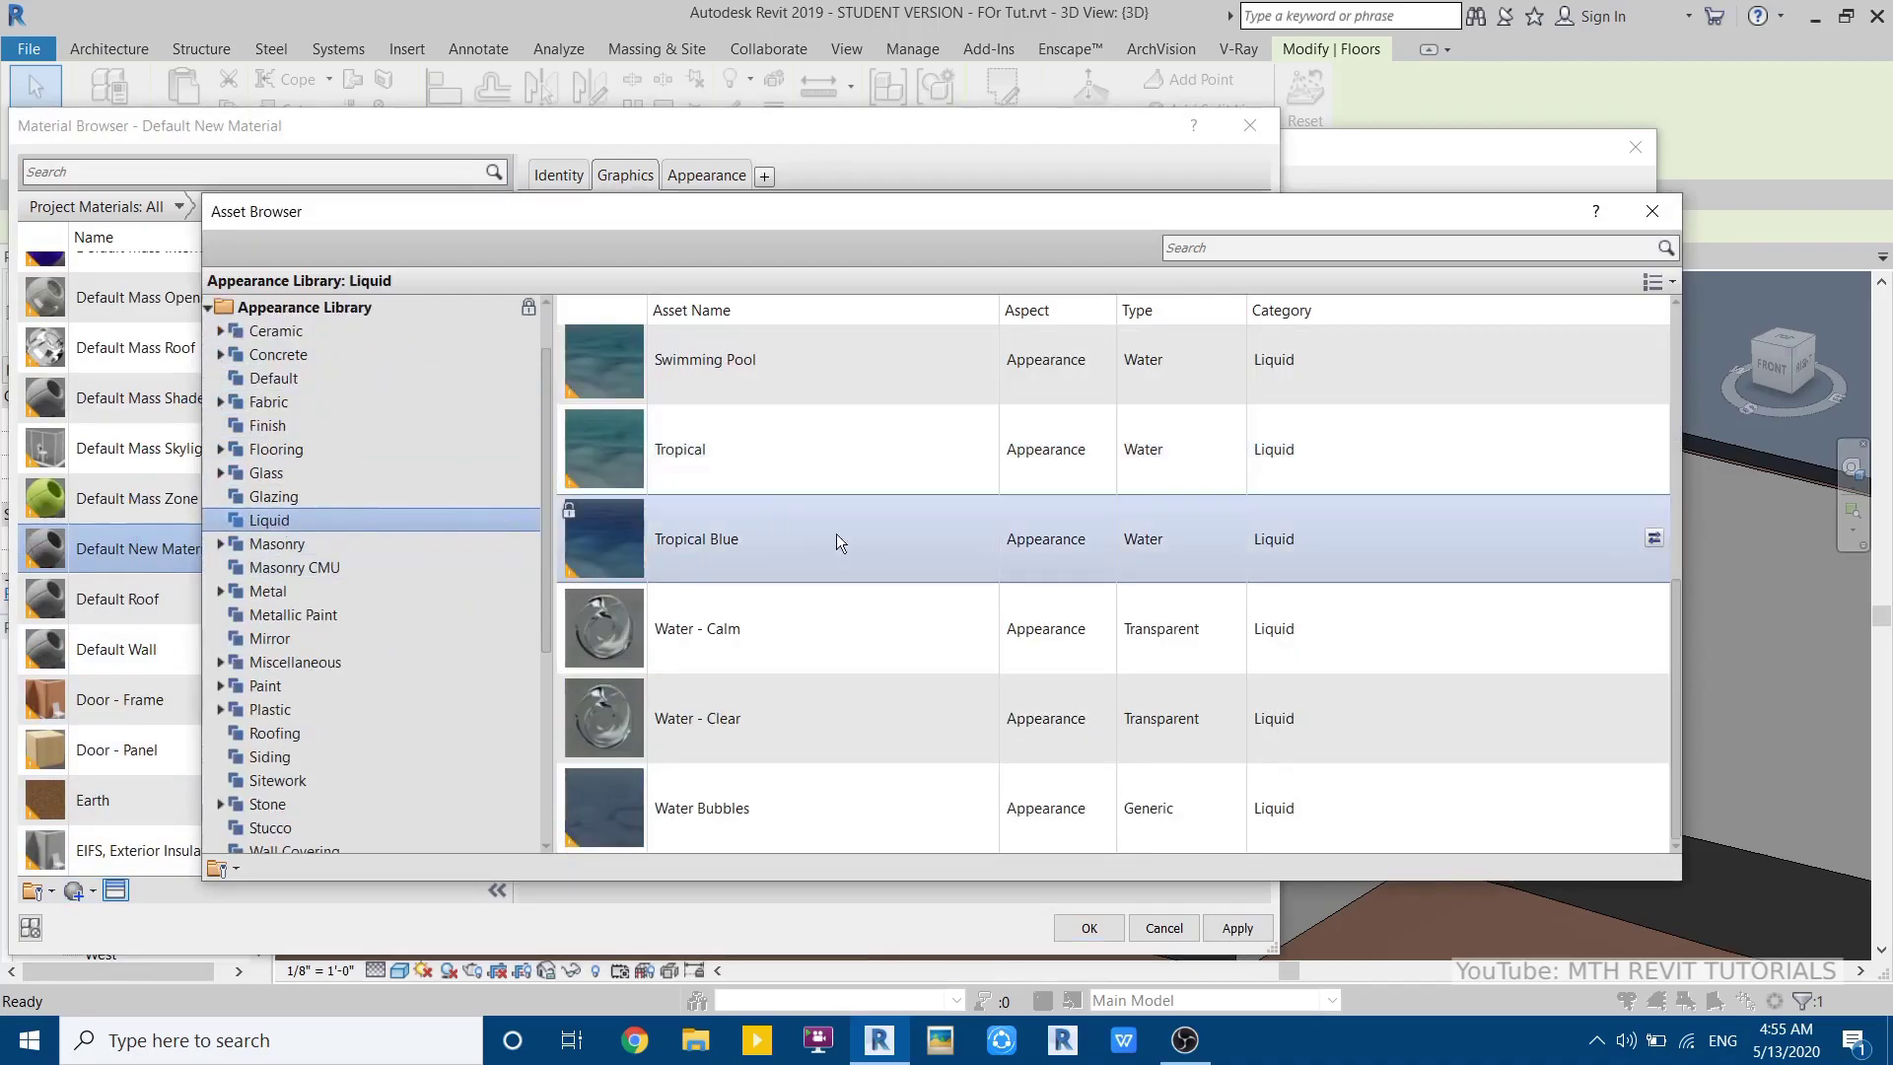
pyautogui.scroll(5, 1086, 575)
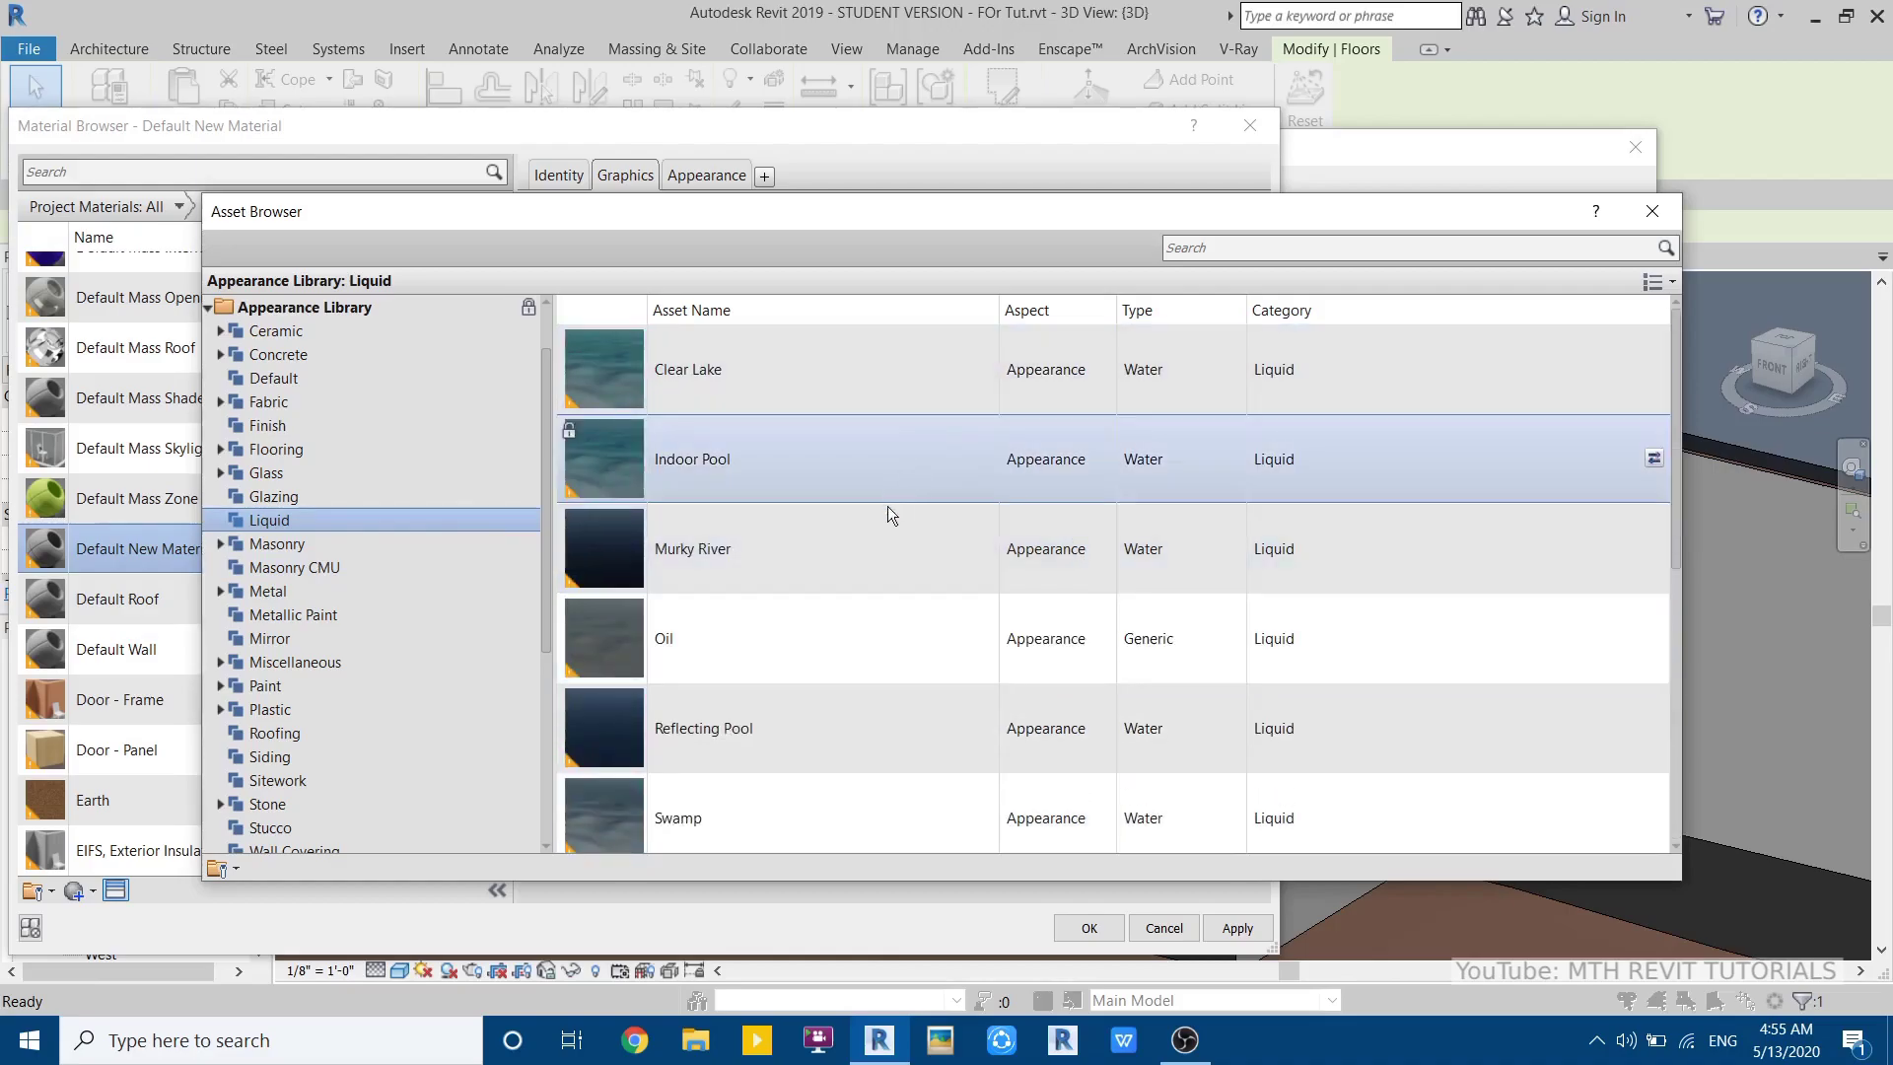
pyautogui.scroll(-3, 887, 506)
pyautogui.click(1653, 643)
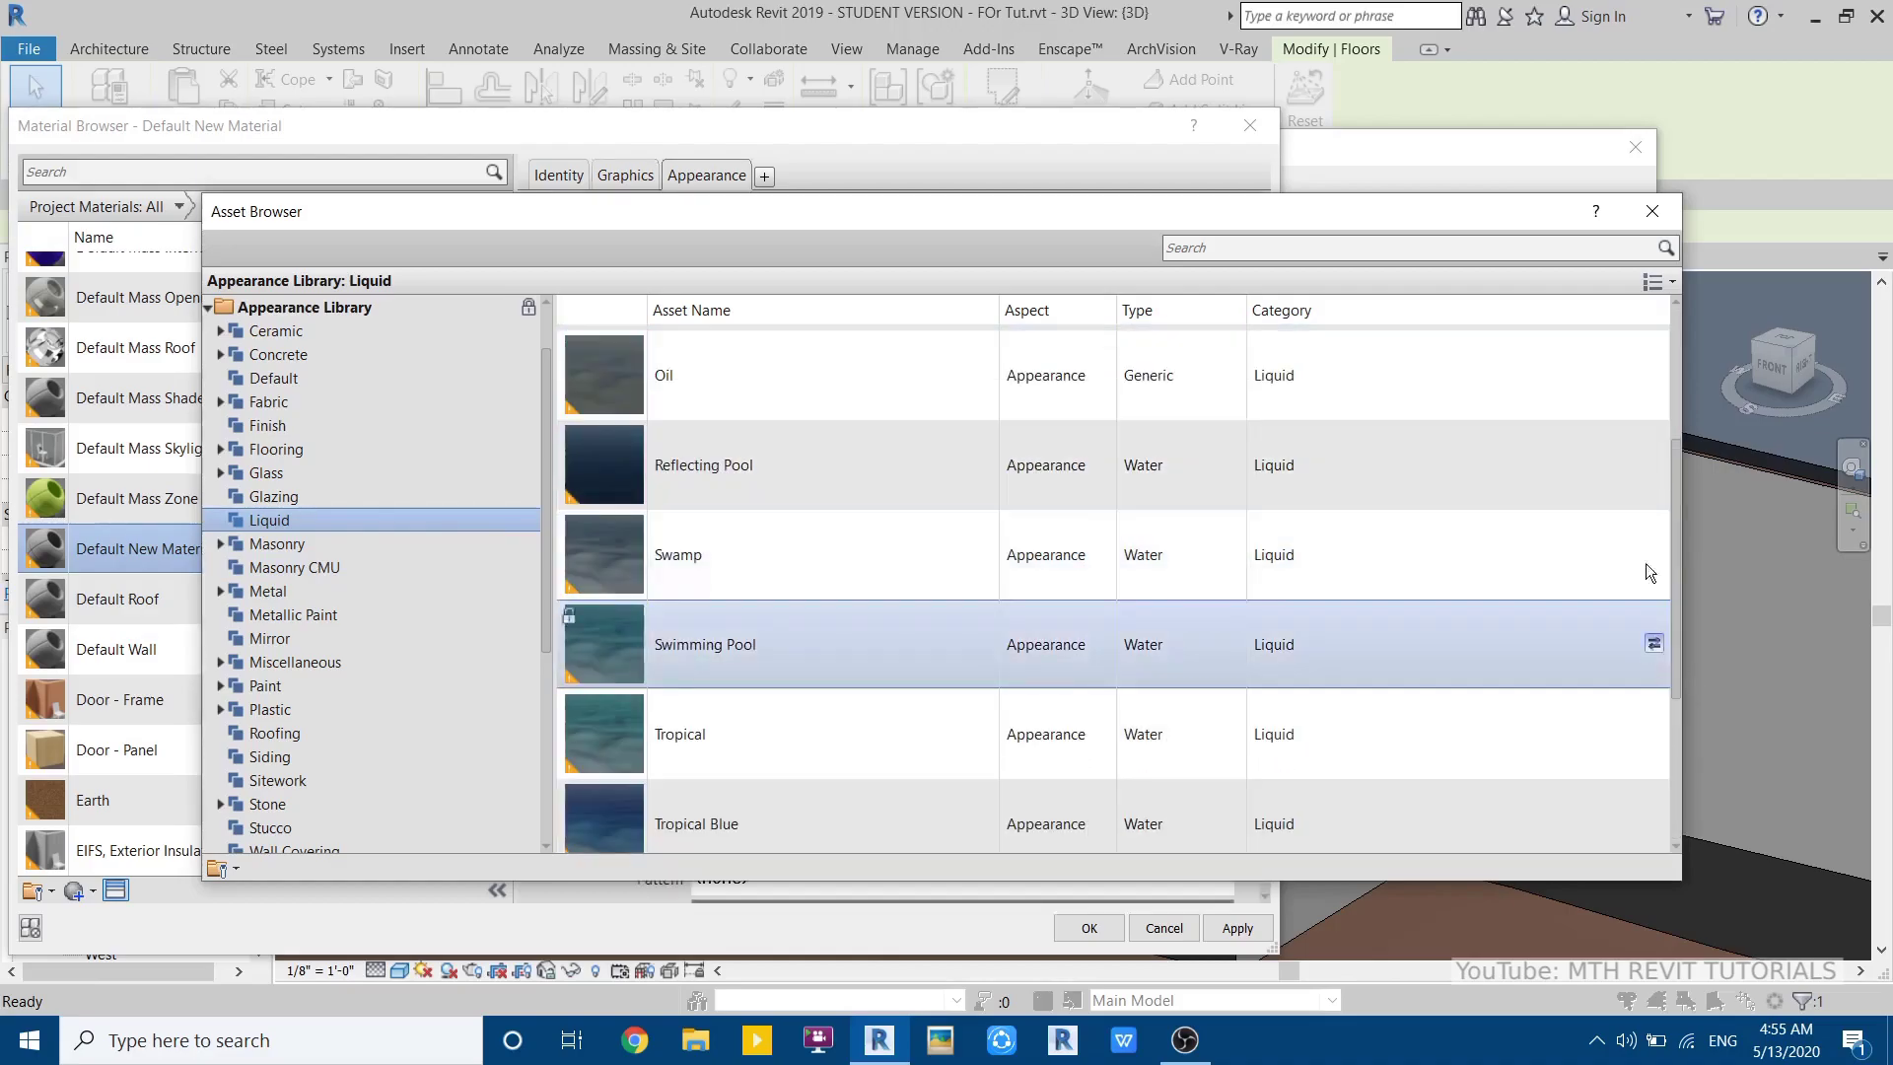
pyautogui.click(1652, 211)
pyautogui.click(1084, 928)
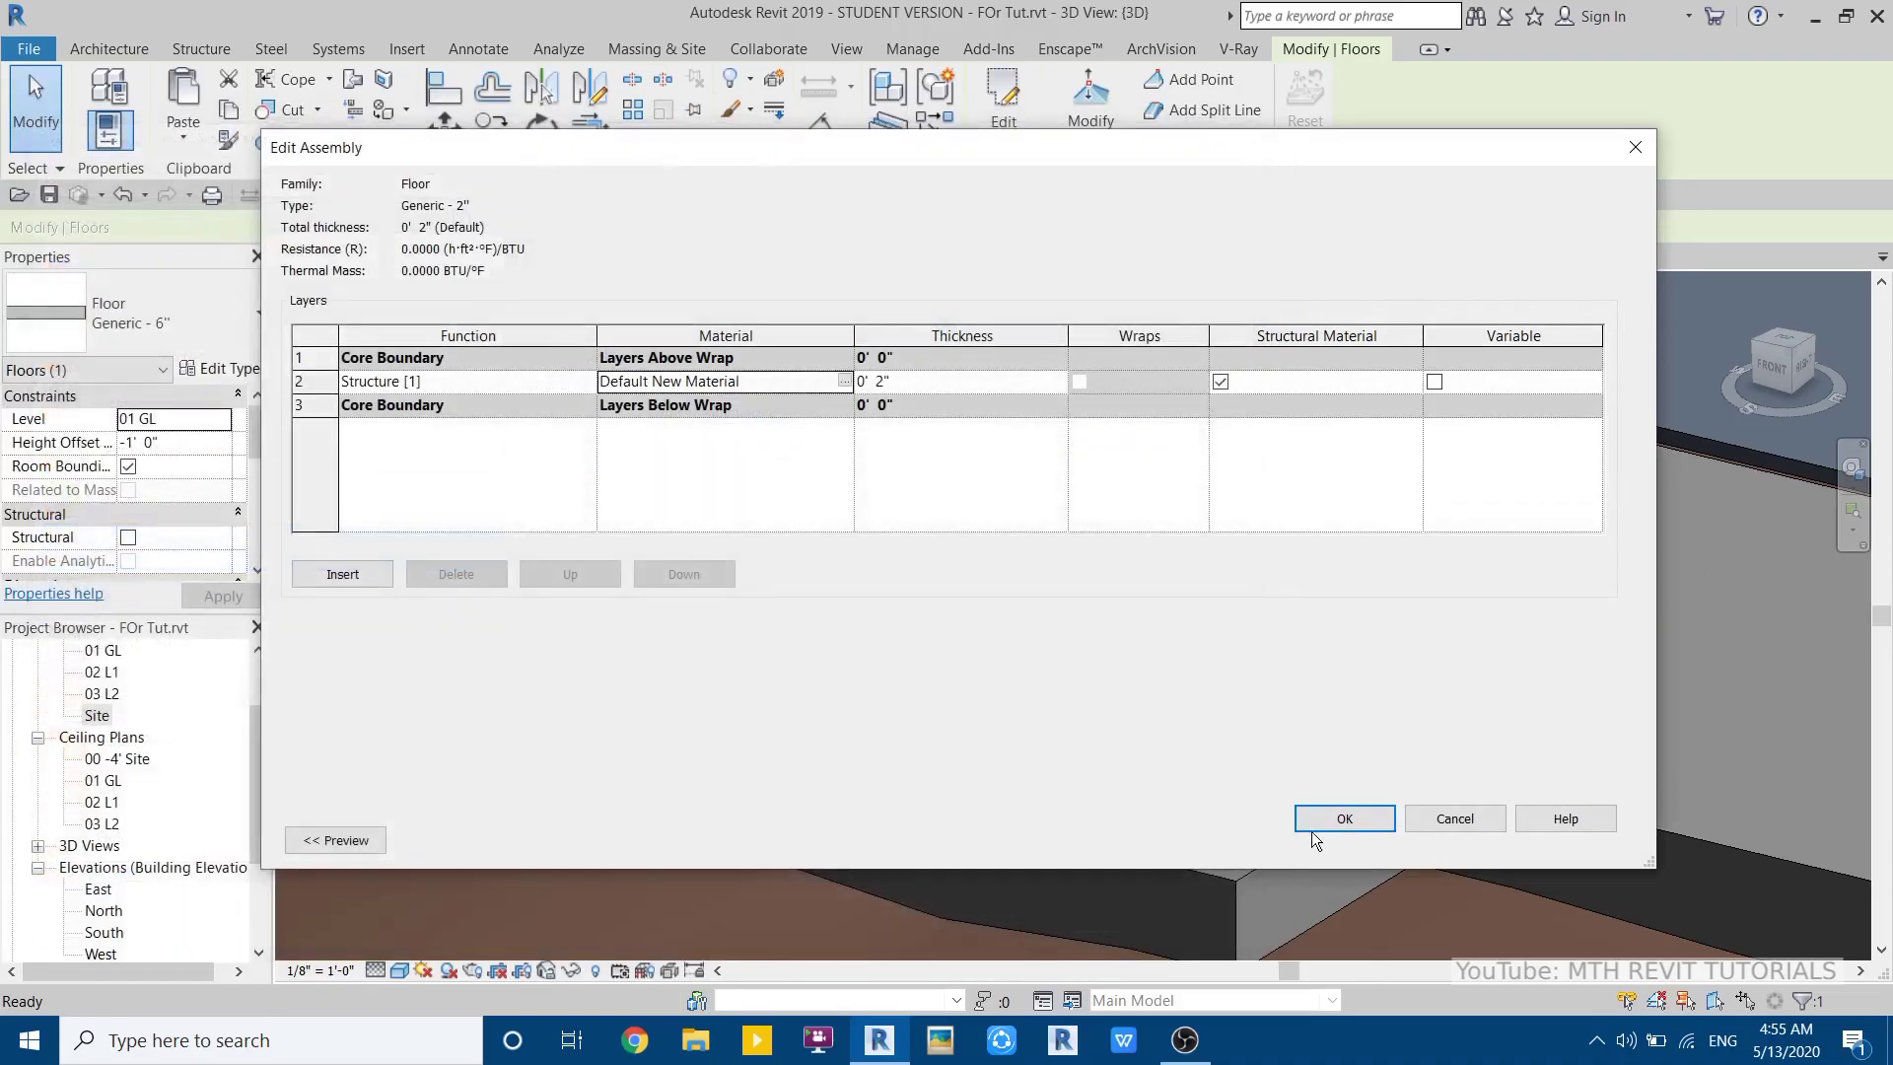
pyautogui.click(1344, 819)
pyautogui.click(1369, 841)
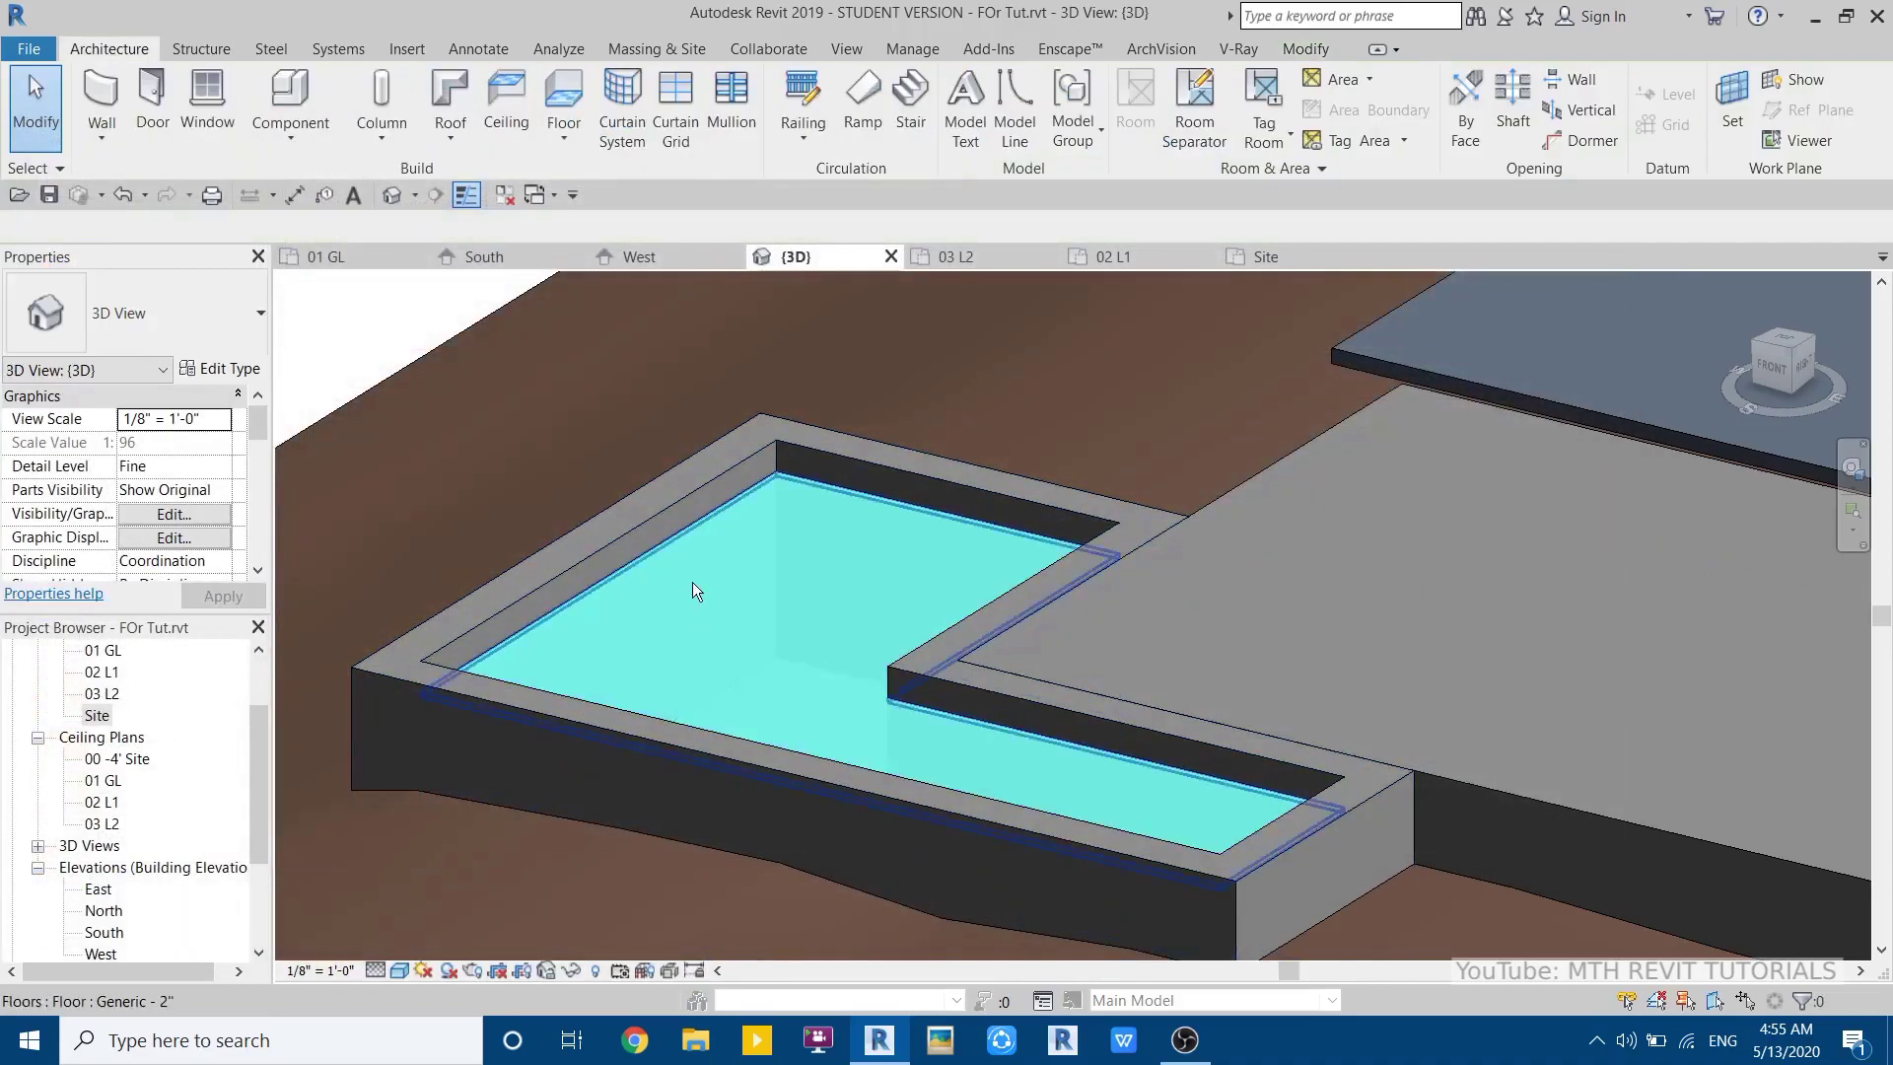
# - View the L-shaped pool and the building in the Realistic visual style
pyautogui.scroll(-3, 694, 582)
pyautogui.keyDown('shift'); pyautogui.moveTo(701, 592); pyautogui.dragTo(716, 674, button='middle'); pyautogui.keyUp('shift')
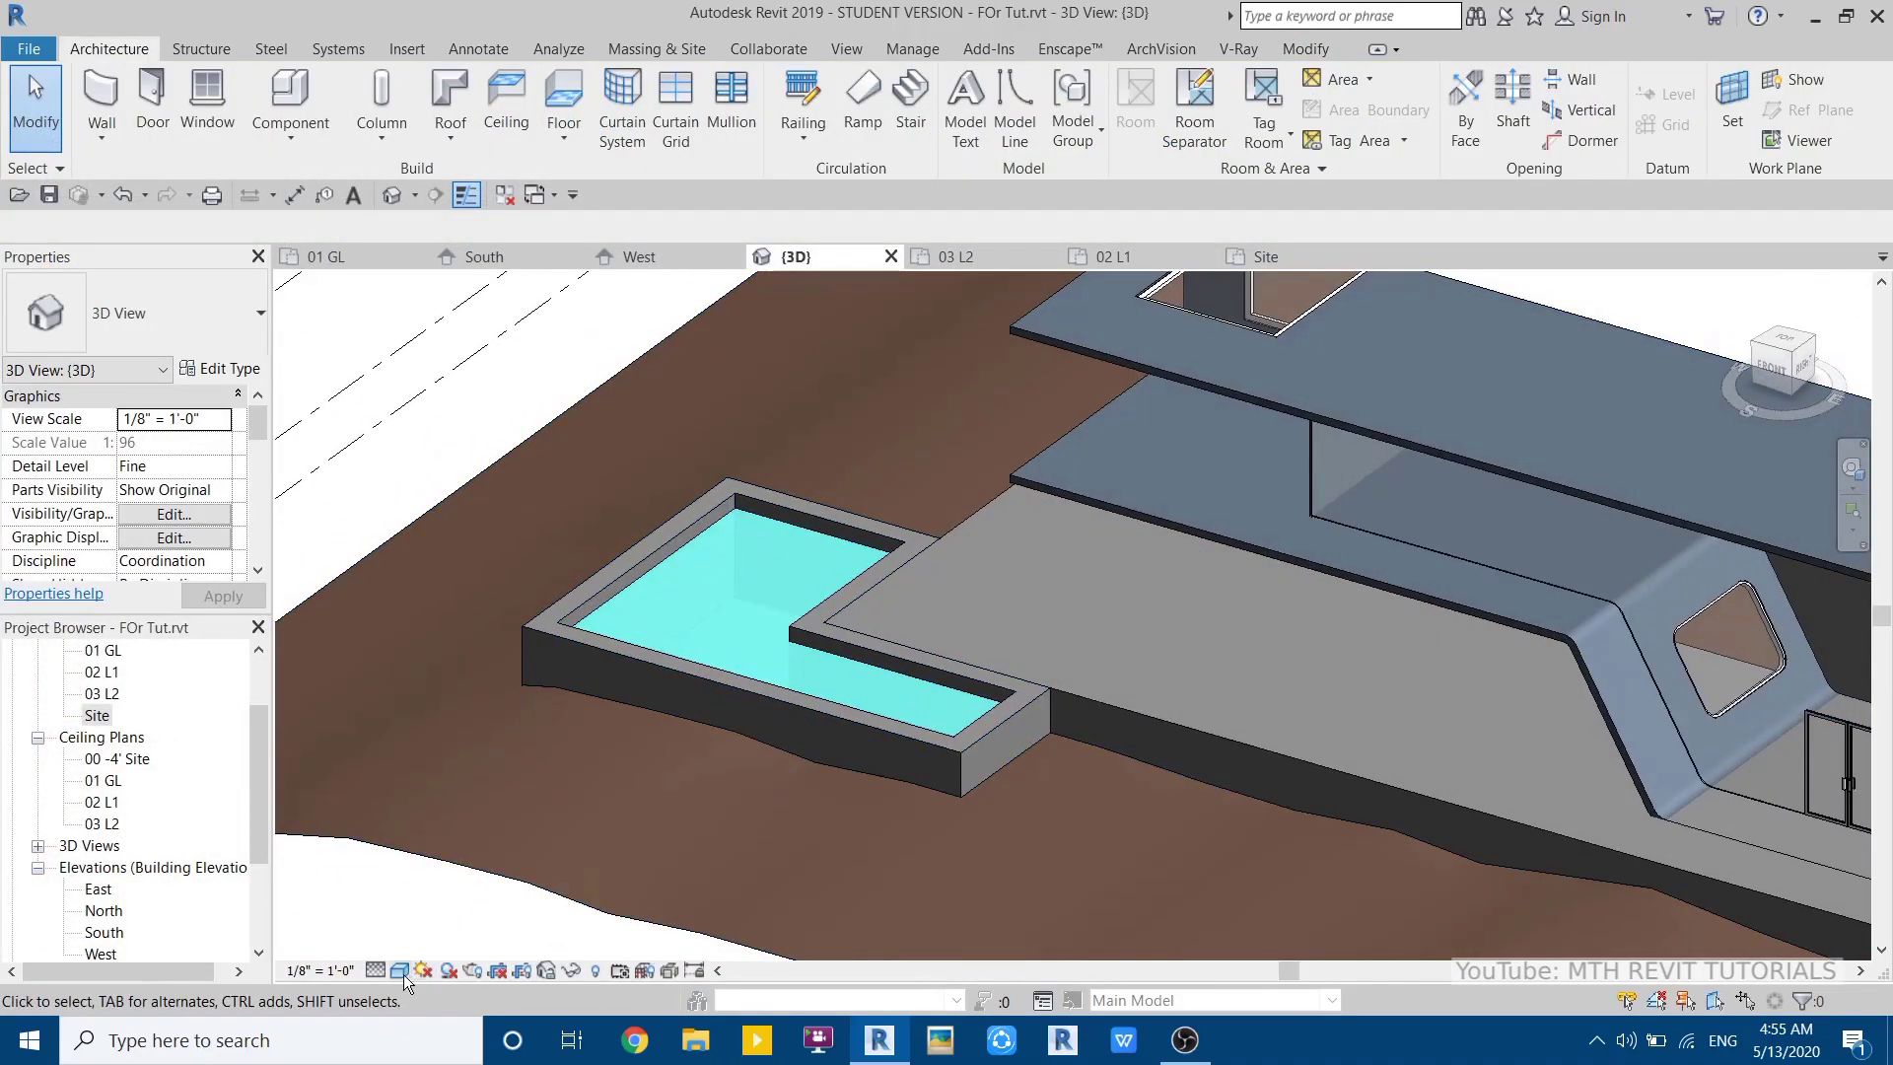
pyautogui.click(401, 970)
pyautogui.click(537, 919)
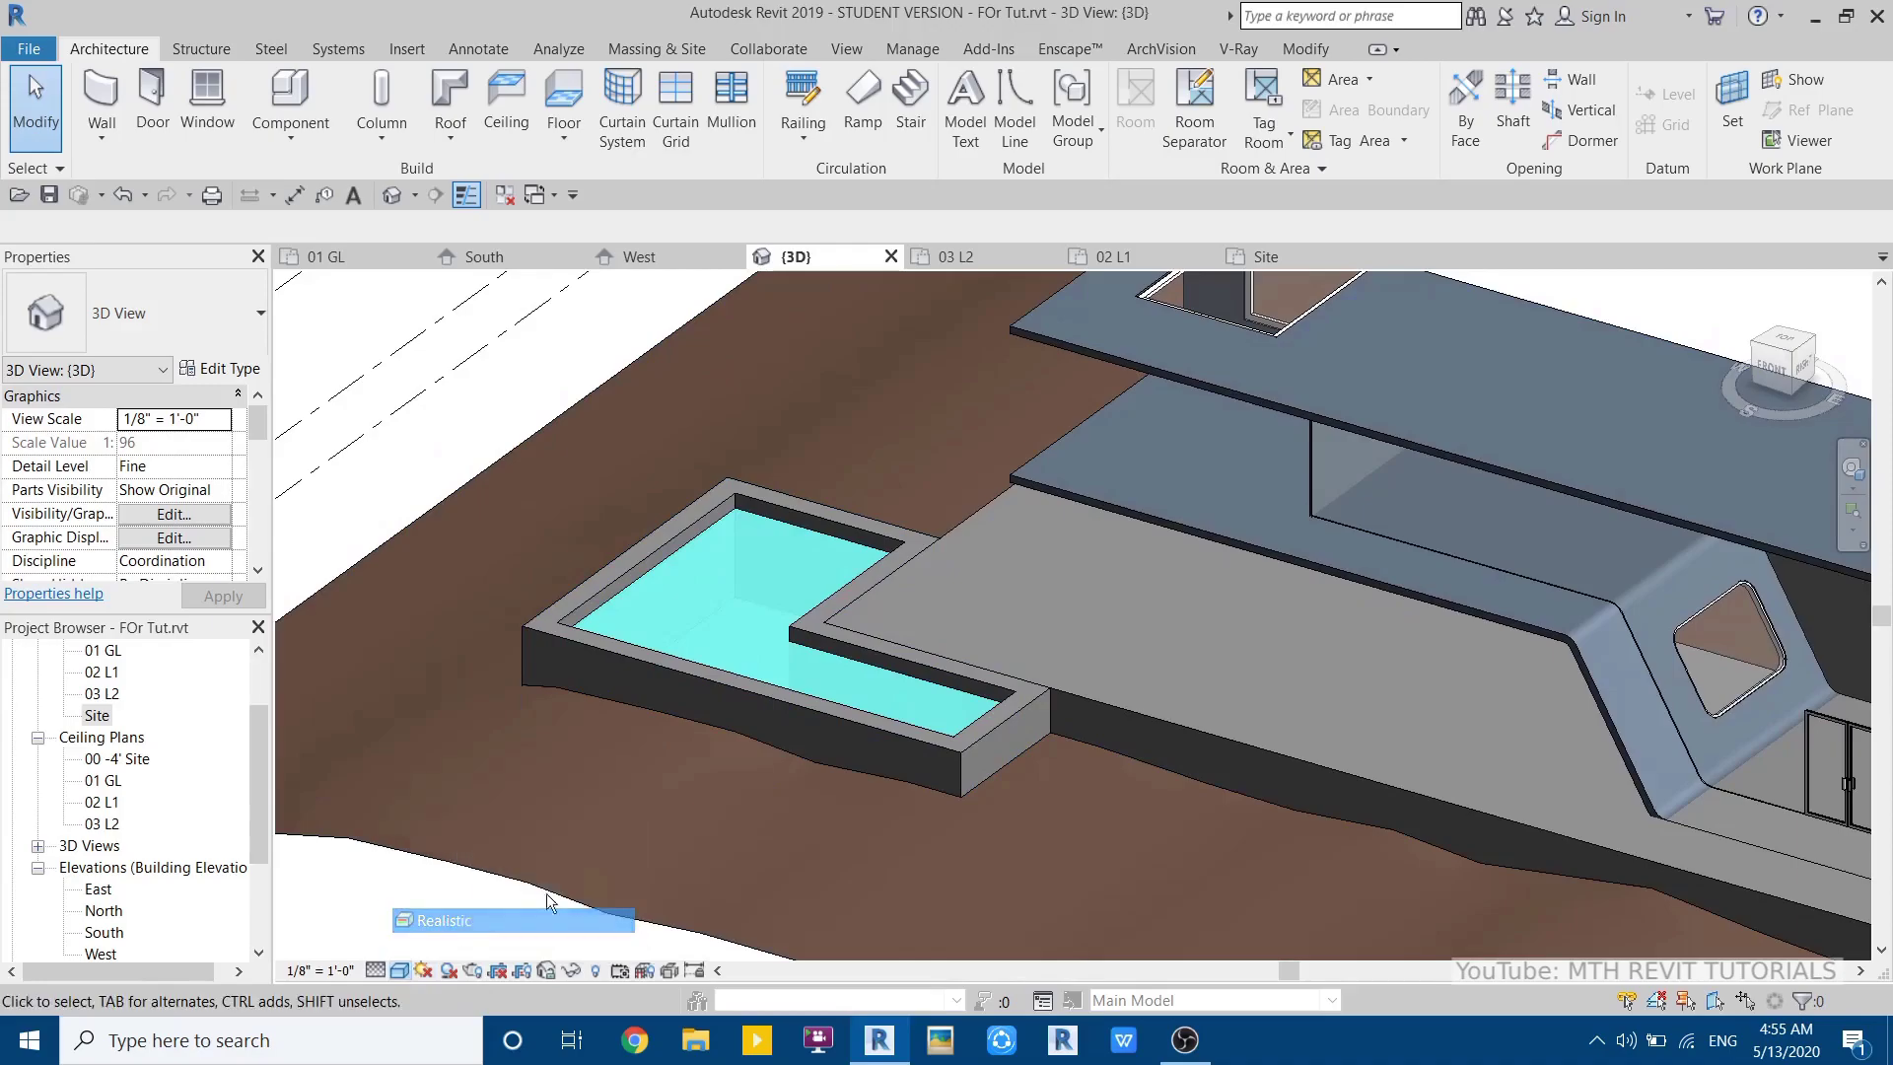
pyautogui.scroll(5, 700, 606)
pyautogui.keyDown('shift'); pyautogui.moveTo(663, 564); pyautogui.dragTo(1047, 795, button='middle'); pyautogui.keyUp('shift')
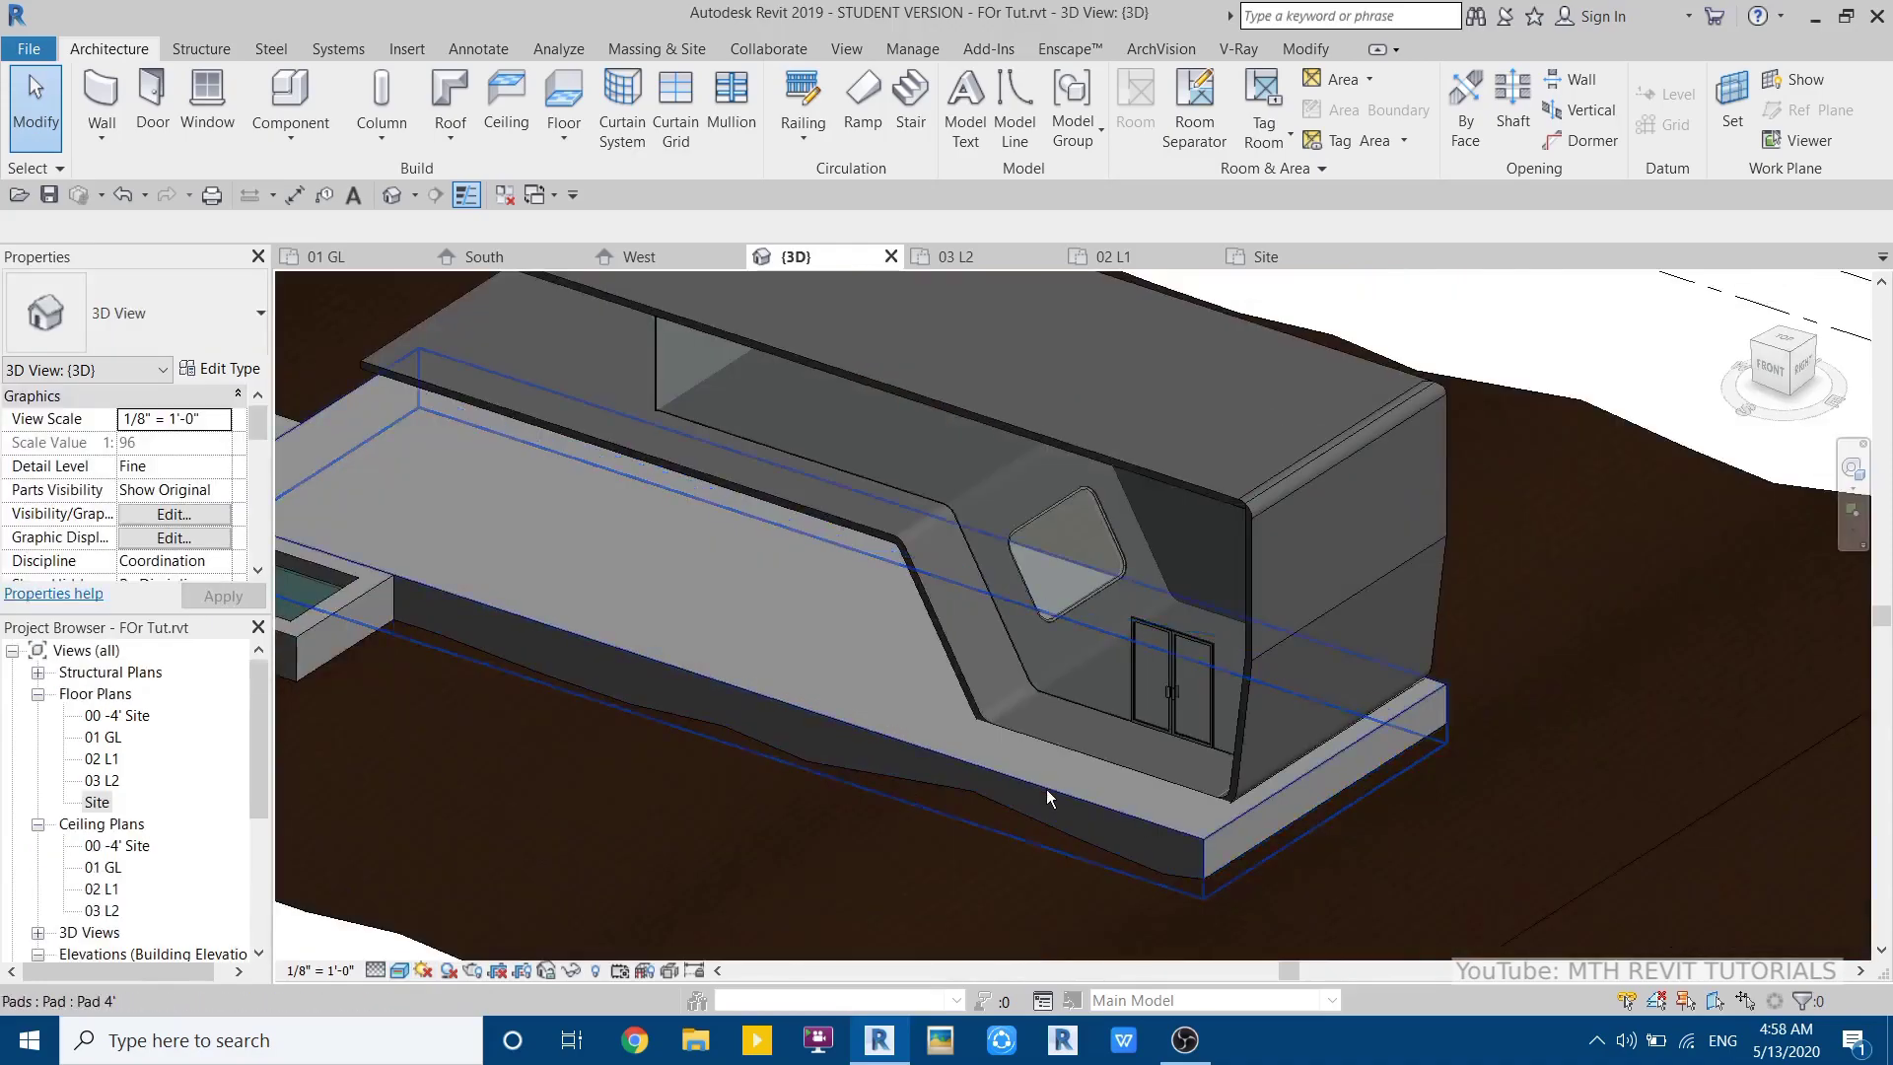
# - Edit the roof shell's profile around the double door, moving its bottom line and both corner arcs up 6"
pyautogui.scroll(1, 1045, 789)
pyautogui.scroll(1, 1244, 778)
pyautogui.keyDown('shift'); pyautogui.moveTo(1100, 659); pyautogui.dragTo(1401, 625, button='middle'); pyautogui.keyUp('shift')
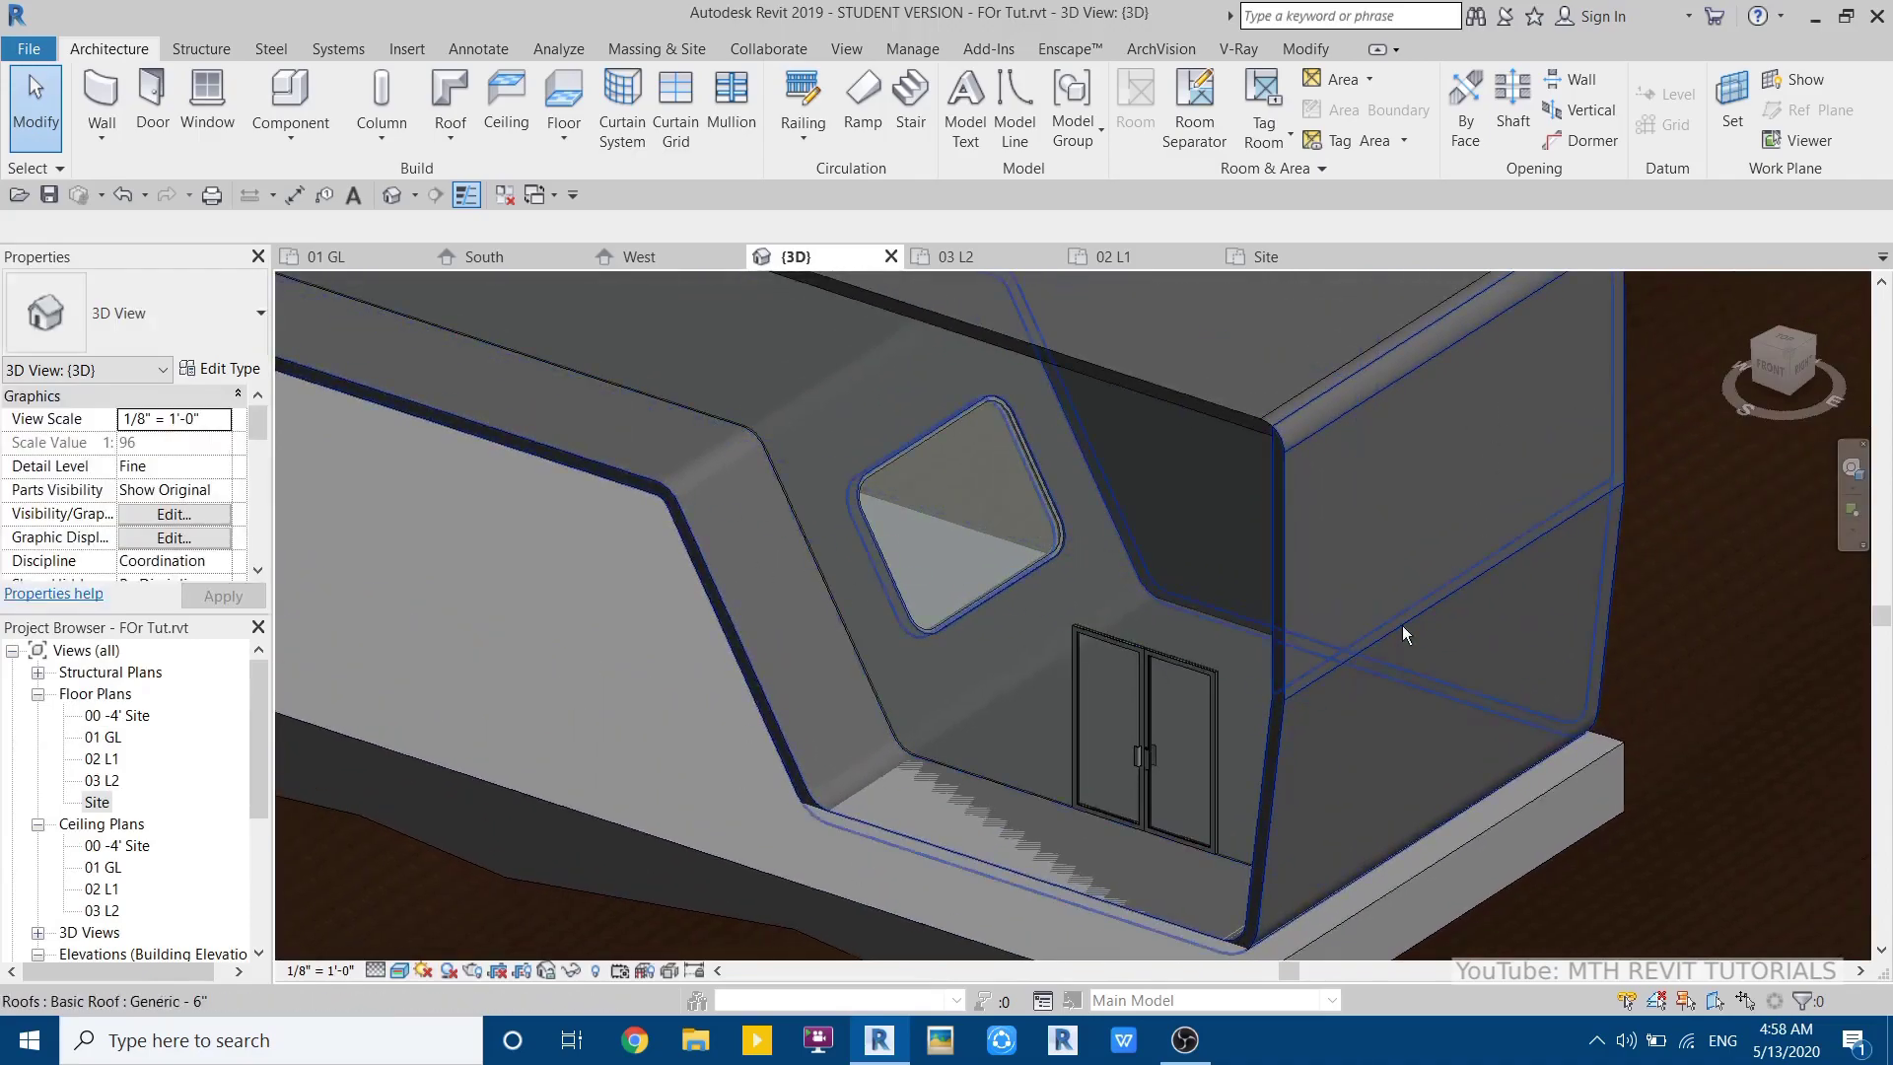
pyautogui.click(1287, 749)
pyautogui.click(993, 108)
pyautogui.click(1767, 373)
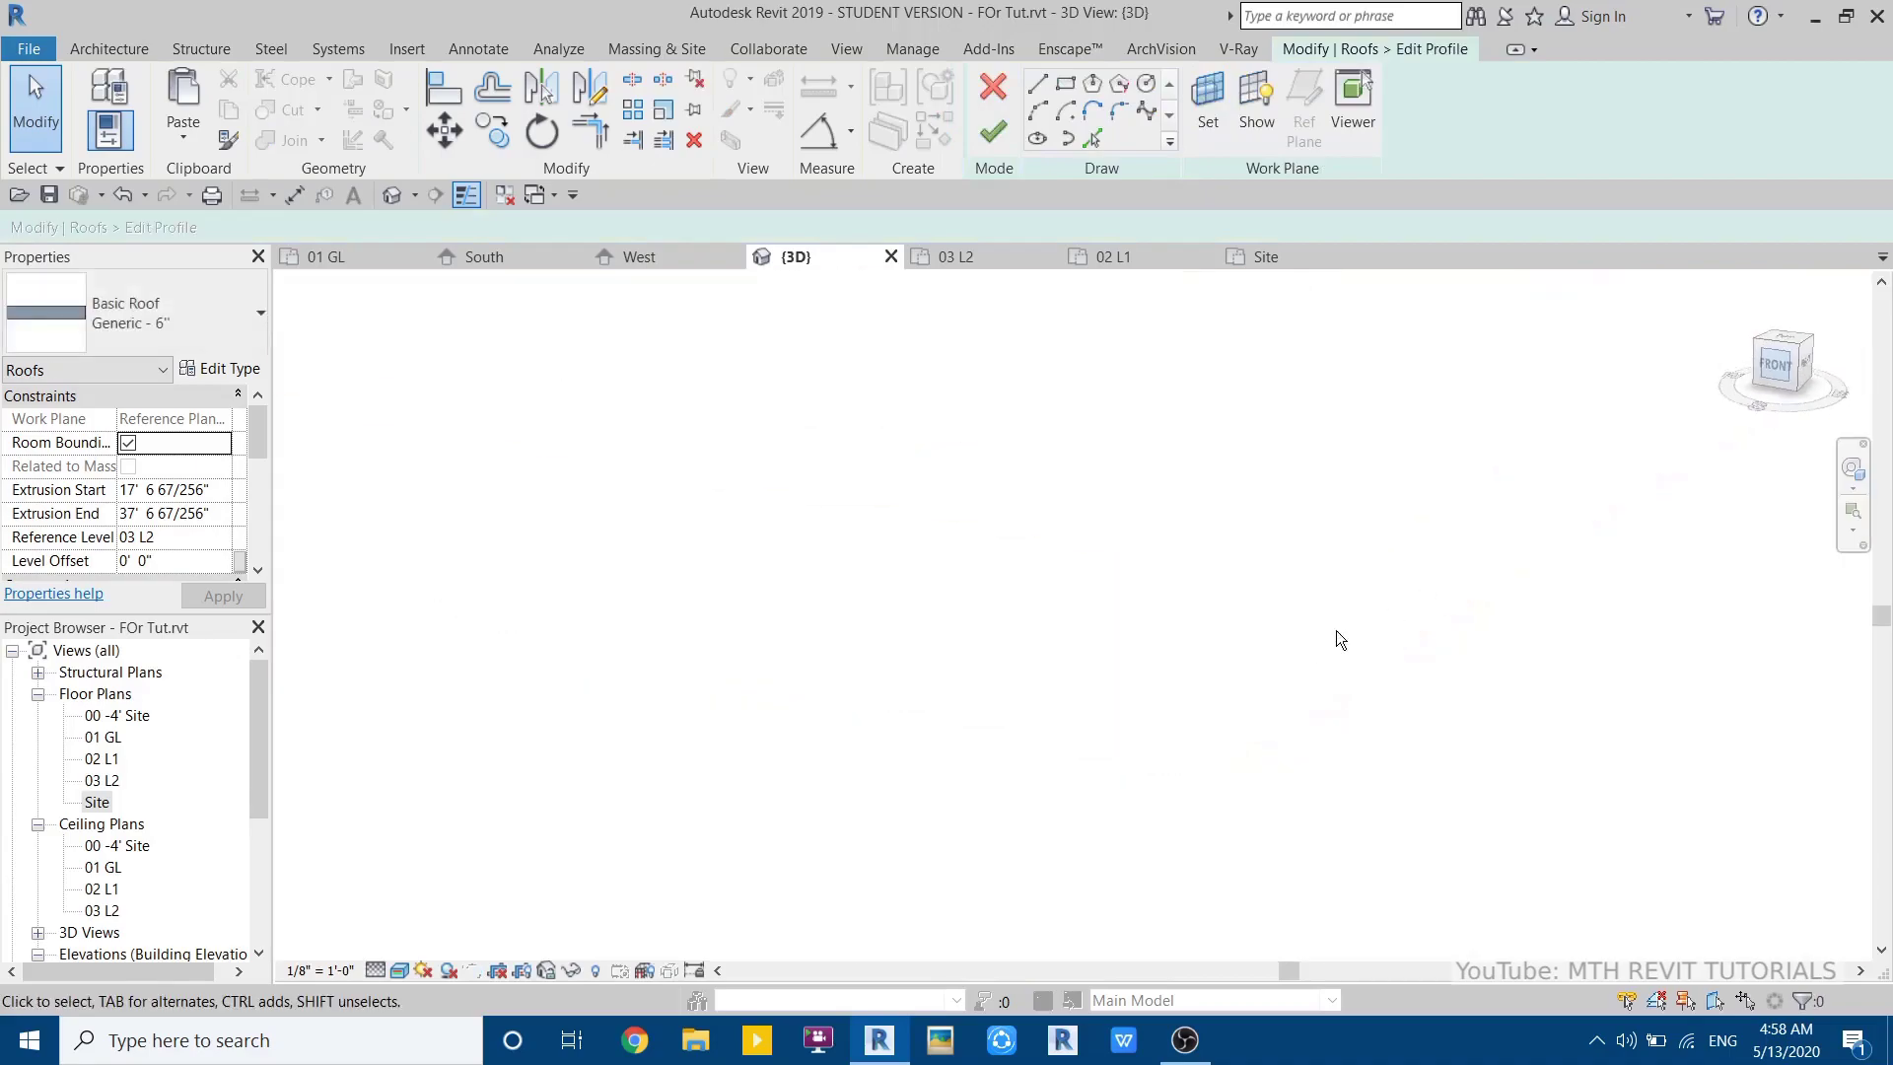
pyautogui.scroll(4, 930, 714)
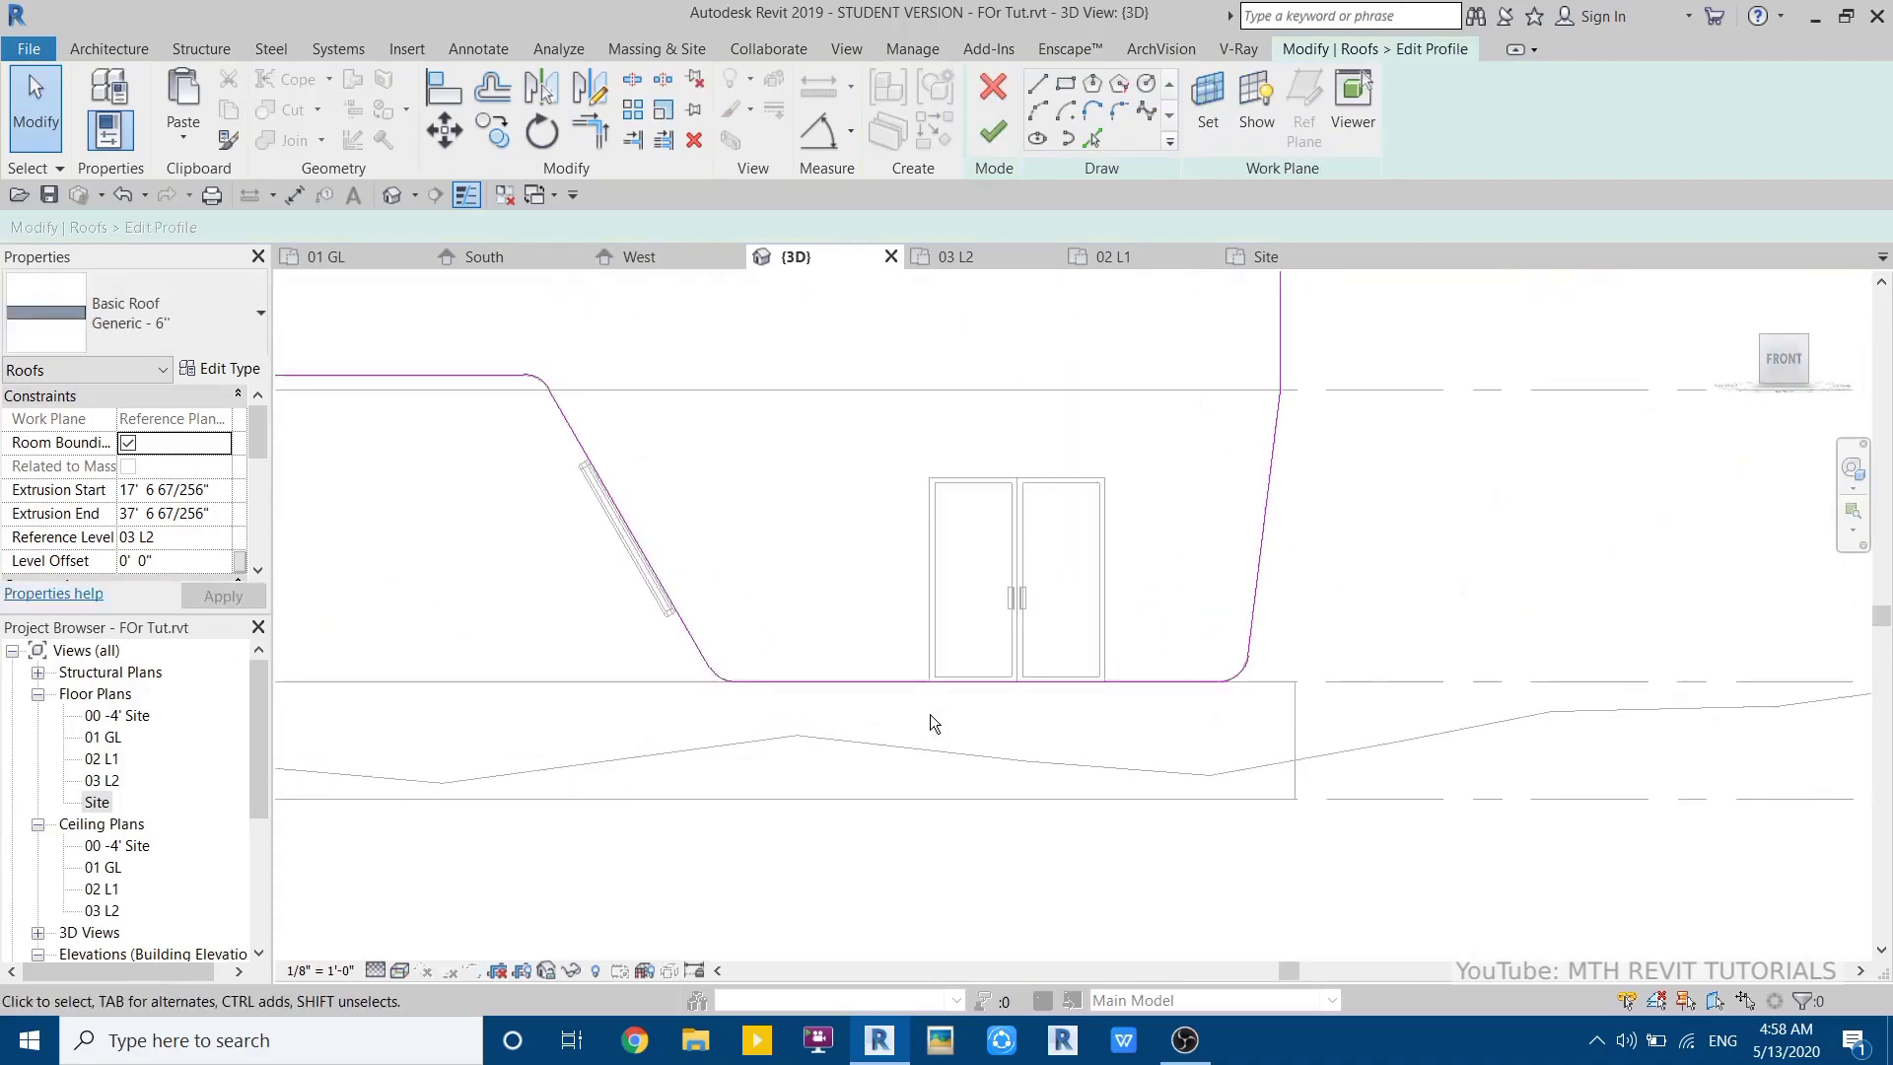
pyautogui.moveTo(437, 638)
pyautogui.mouseDown()
pyautogui.moveTo(824, 739)
pyautogui.moveTo(1577, 769)
pyautogui.mouseUp()
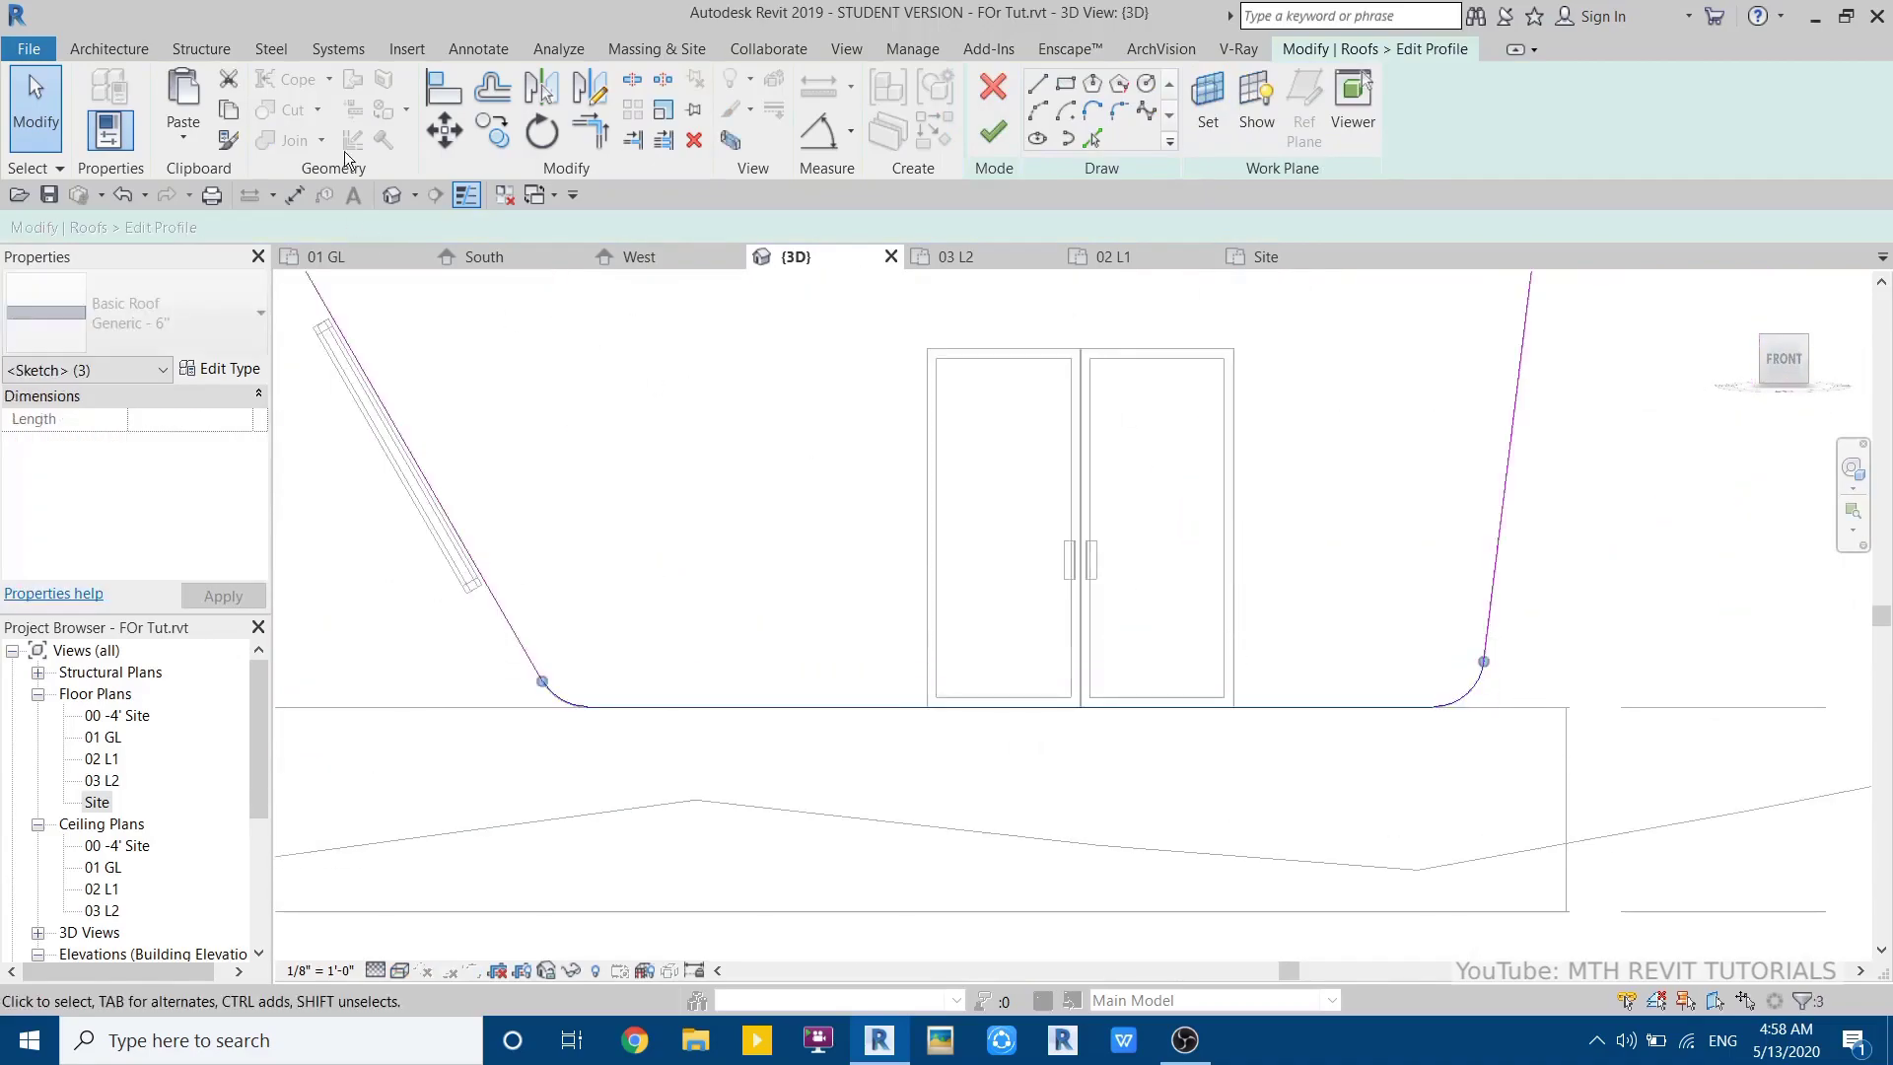
pyautogui.click(445, 129)
pyautogui.click(672, 705)
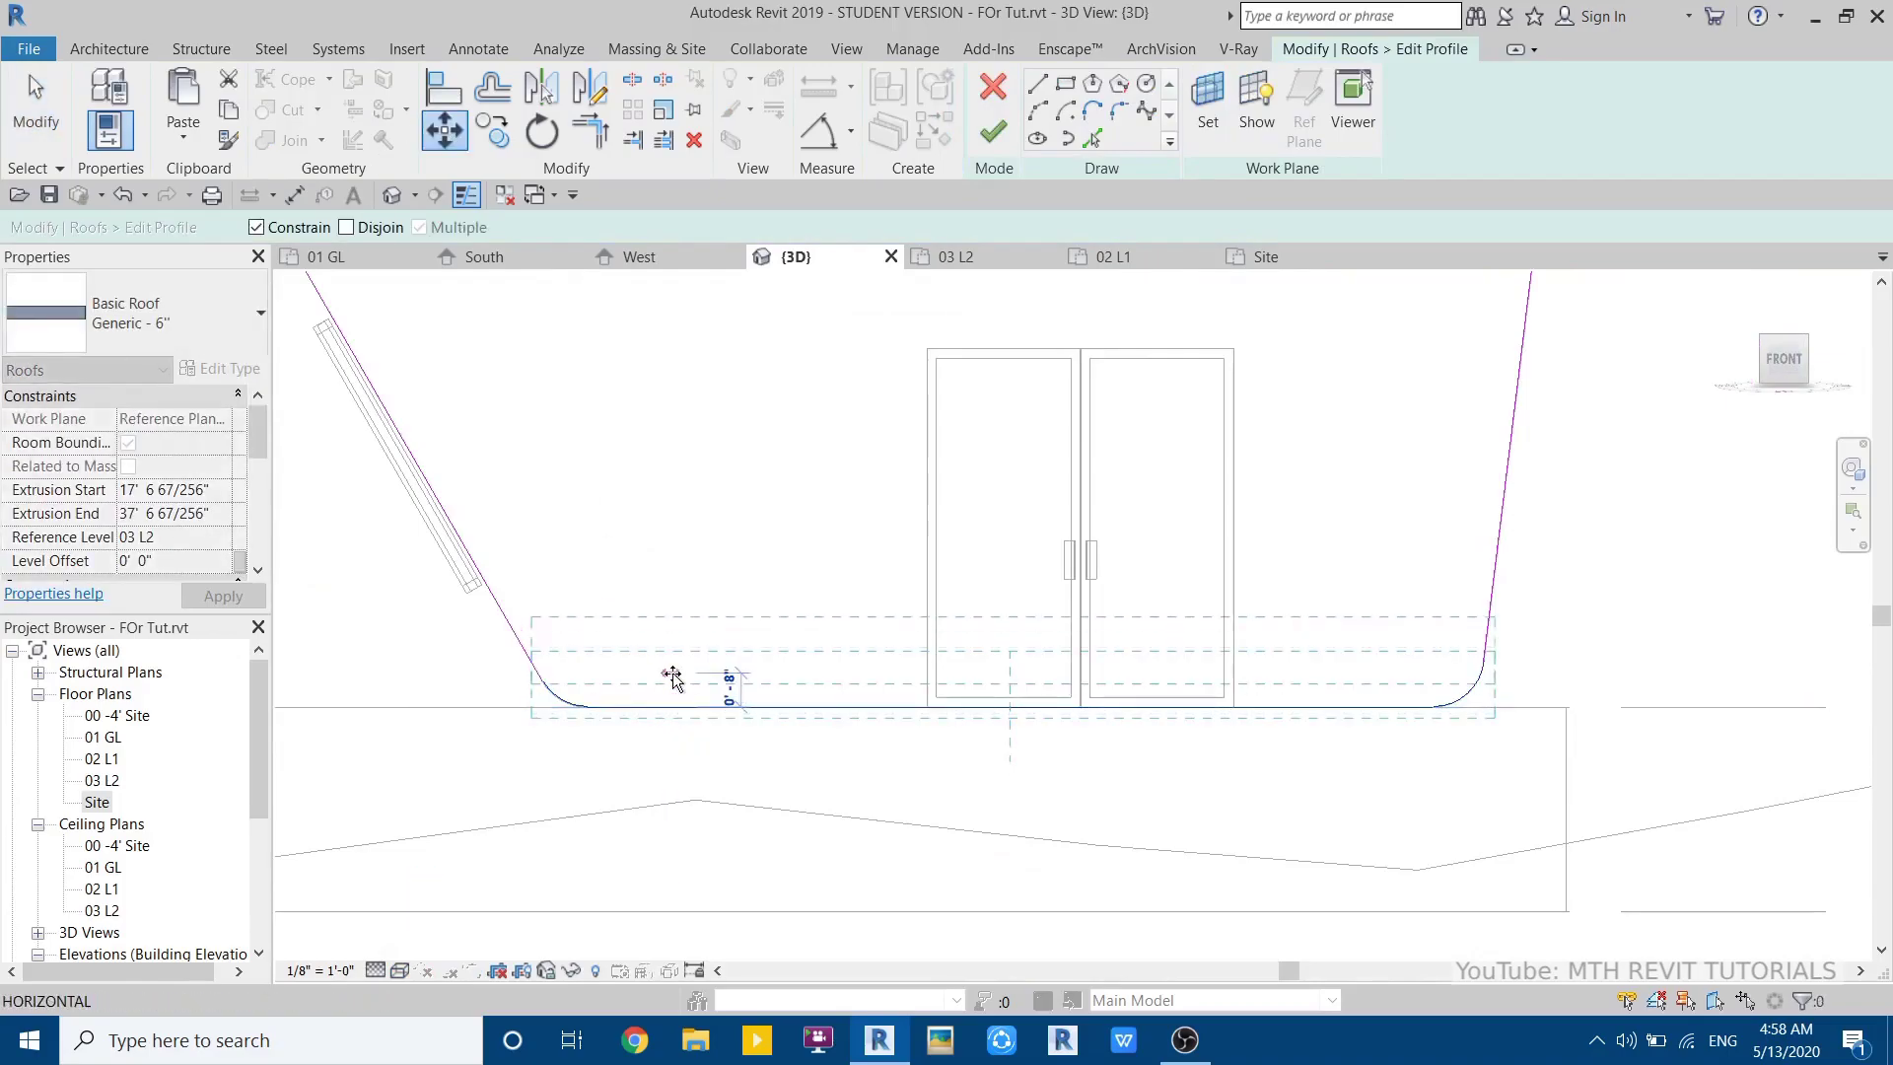
pyautogui.write('6"')
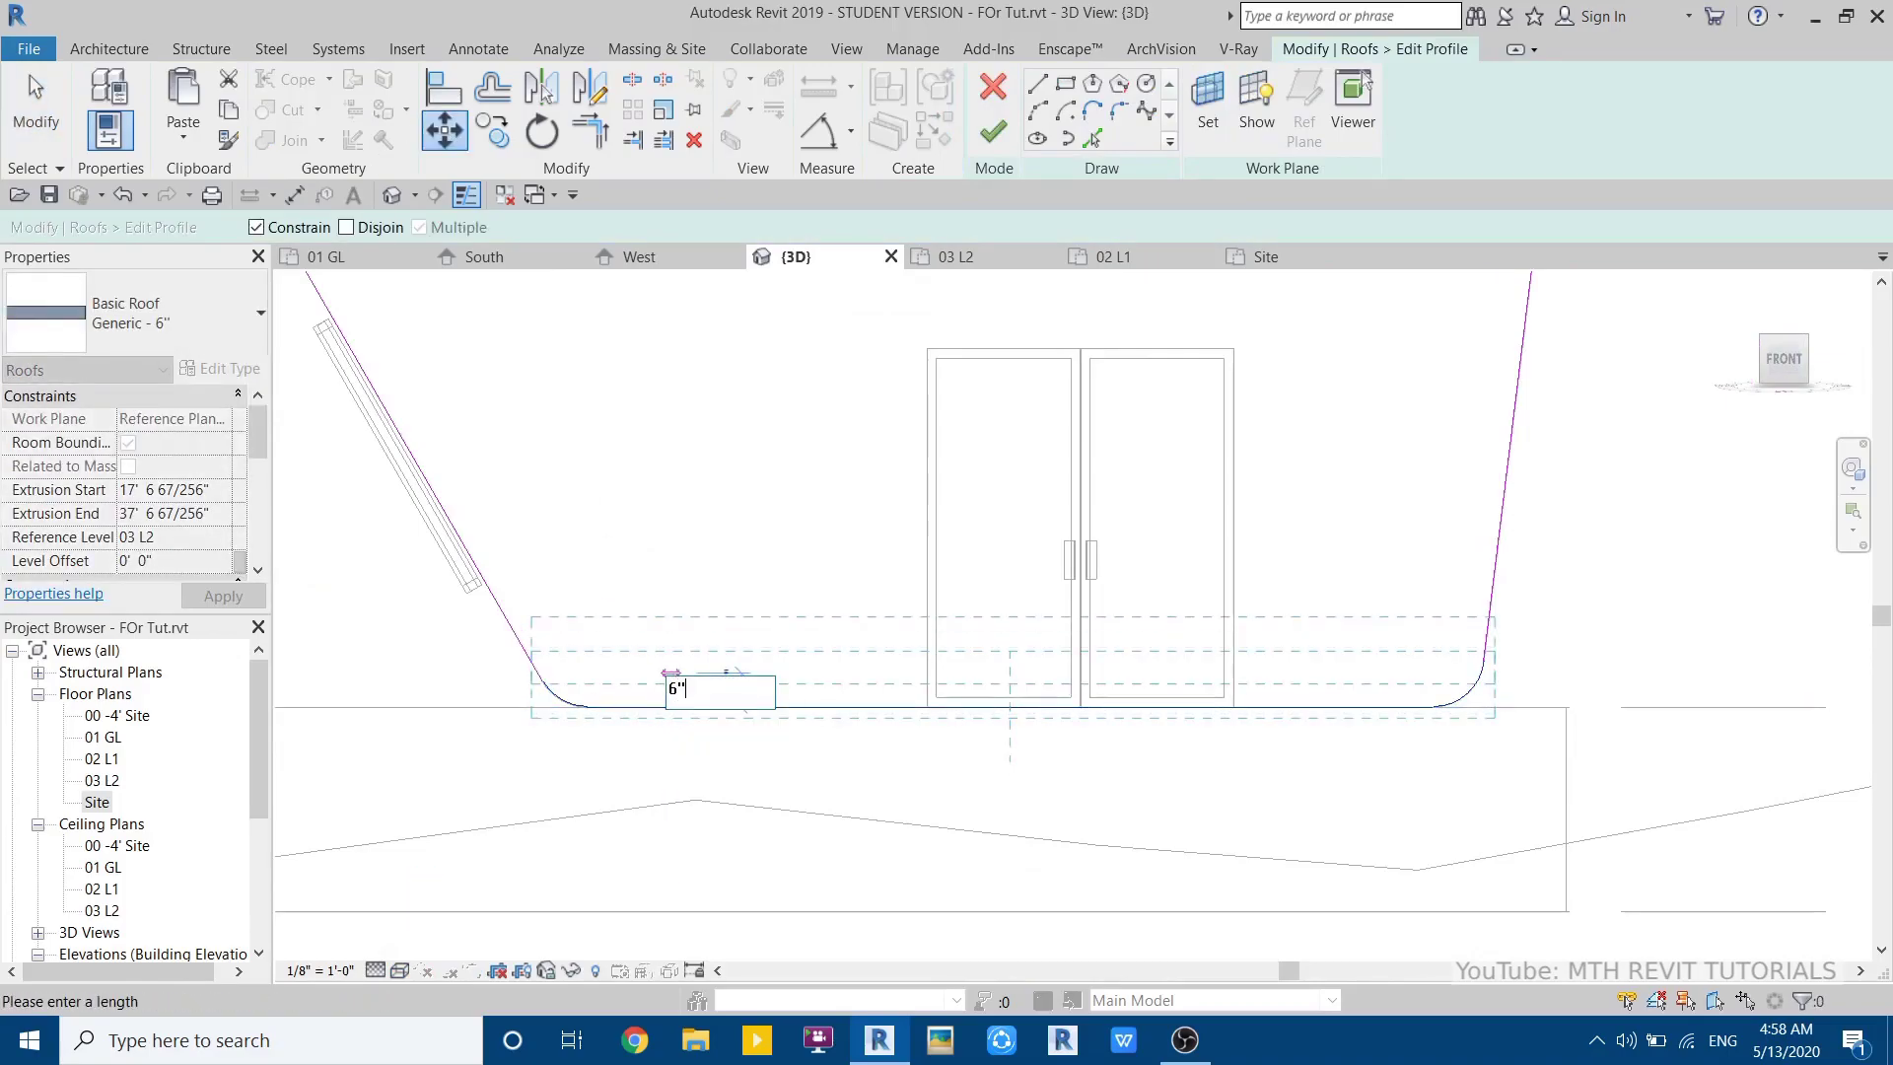
pyautogui.press('Return')
pyautogui.press('Escape')
# - Move the sloped profile line beside the window, with its corner arcs, horizontally back onto the original slanted edge
pyautogui.scroll(-2, 1029, 783)
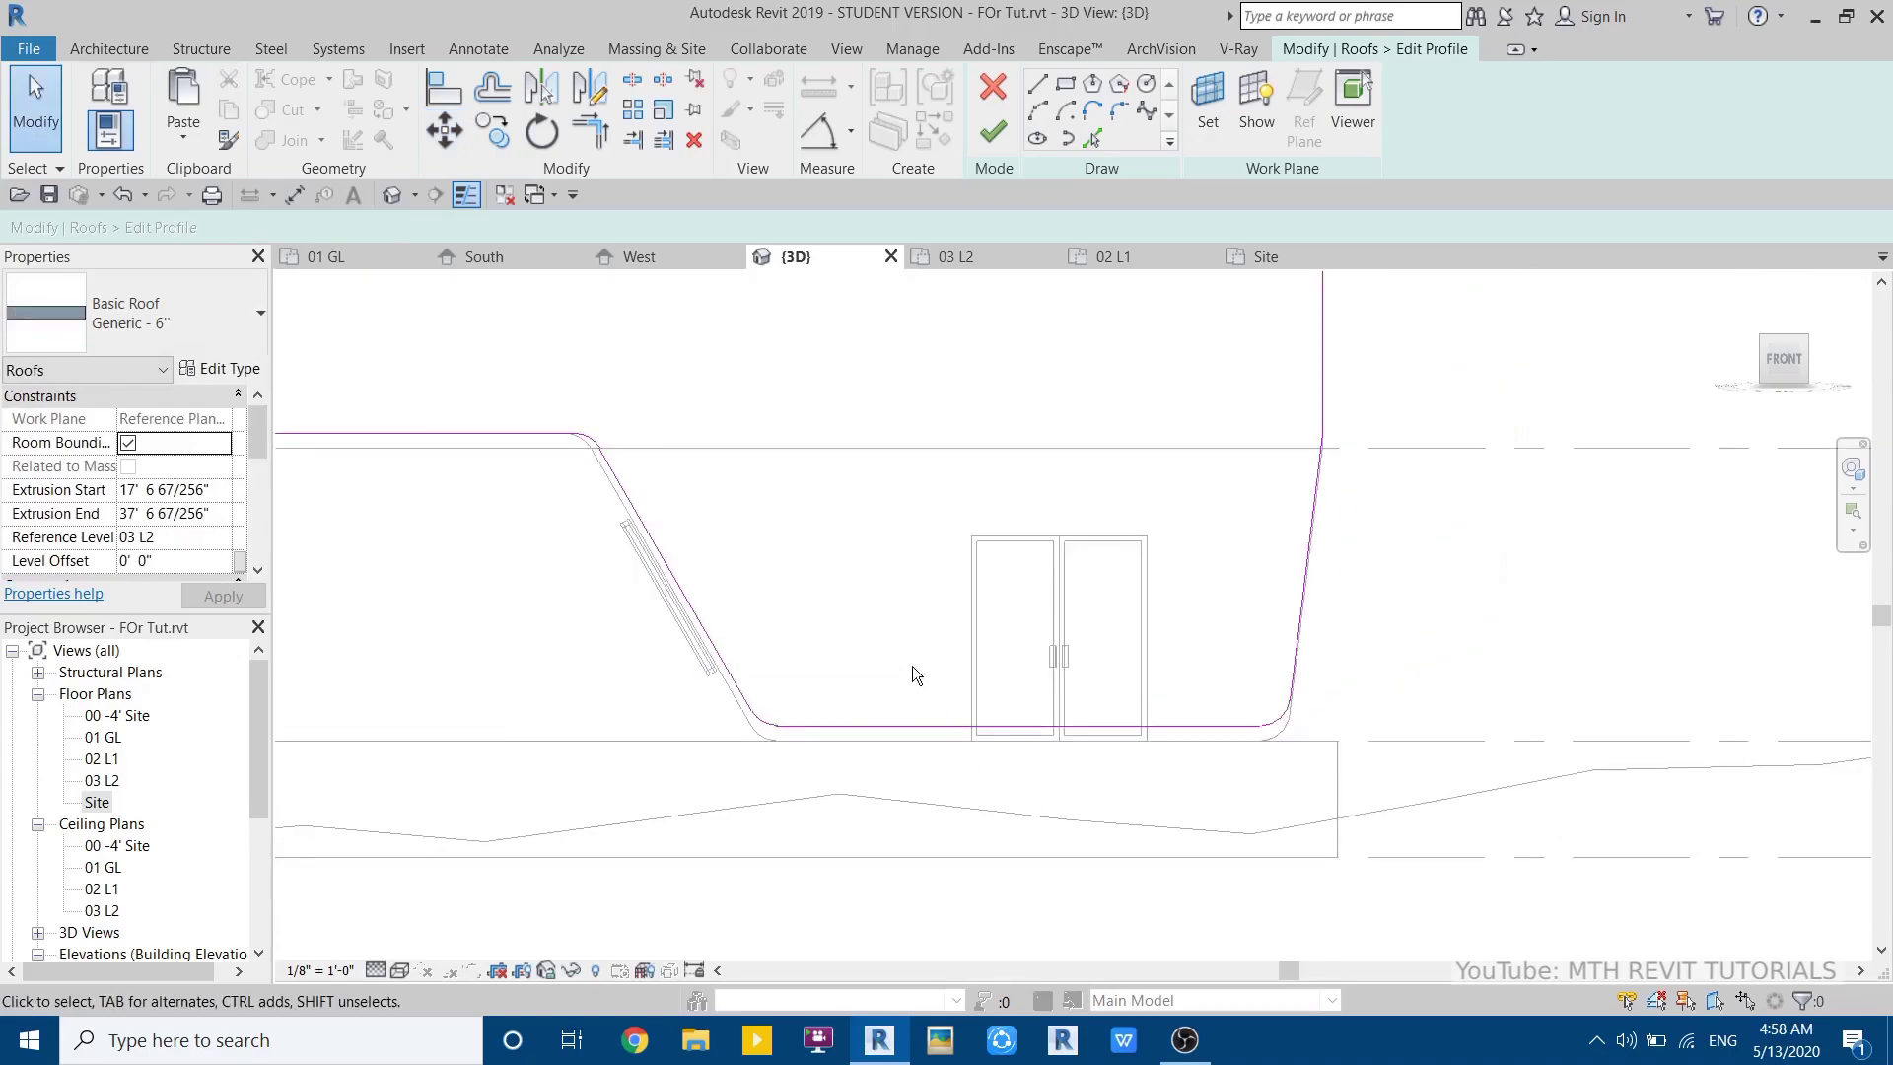
pyautogui.scroll(2, 557, 459)
pyautogui.moveTo(538, 332)
pyautogui.mouseDown()
pyautogui.moveTo(650, 520)
pyautogui.moveTo(945, 830)
pyautogui.moveTo(939, 878)
pyautogui.mouseUp()
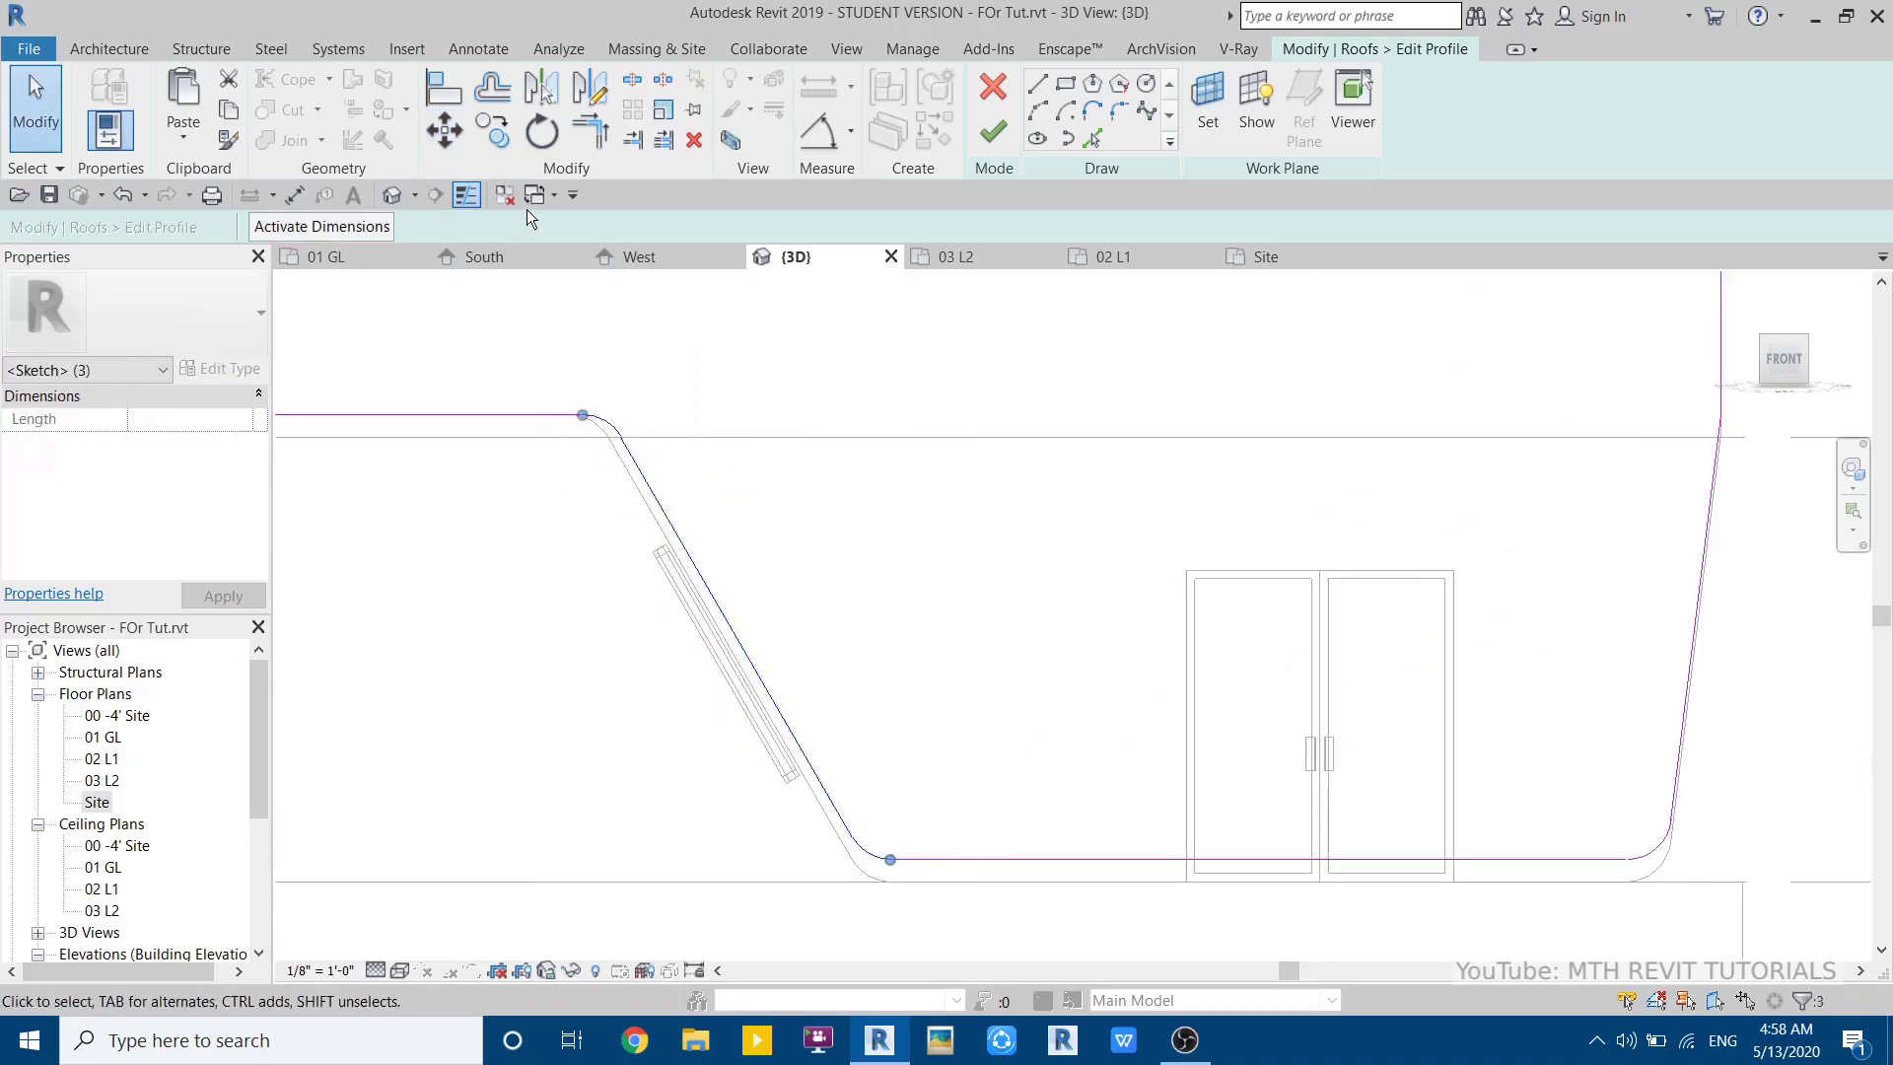
pyautogui.click(459, 138)
pyautogui.scroll(2, 630, 529)
pyautogui.click(668, 492)
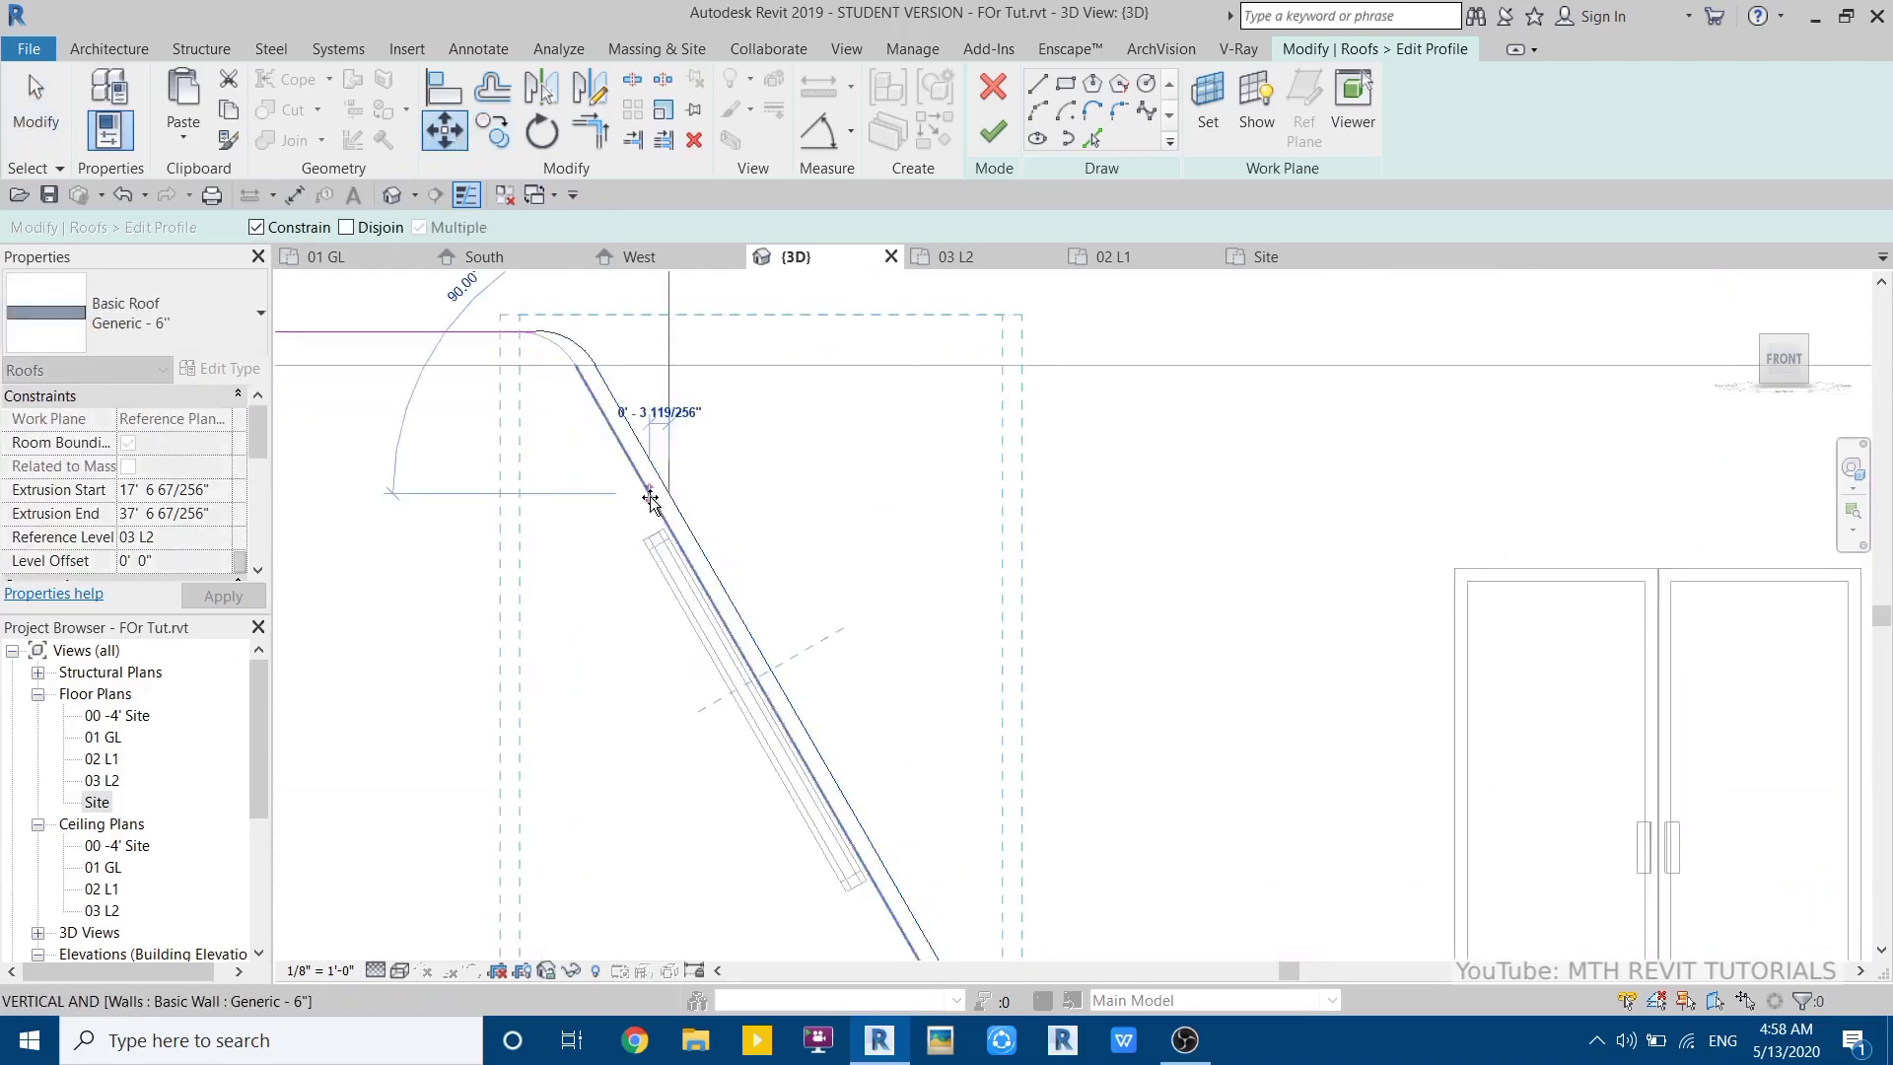
pyautogui.click(651, 501)
# - Bring the bend in the roof profile's outer side back down to the 02 L1 level line and finish the profile
pyautogui.scroll(-3, 925, 612)
pyautogui.scroll(3, 1055, 591)
pyautogui.scroll(3, 936, 449)
pyautogui.click(1002, 467)
pyautogui.scroll(2, 989, 395)
pyautogui.moveTo(961, 387); pyautogui.dragTo(1135, 527)
pyautogui.moveTo(1108, 452)
pyautogui.mouseDown()
pyautogui.moveTo(937, 375)
pyautogui.moveTo(1013, 414)
pyautogui.moveTo(1010, 546)
pyautogui.mouseUp()
pyautogui.scroll(4, 1038, 465)
pyautogui.scroll(-3, 1245, 550)
pyautogui.scroll(-4, 1239, 602)
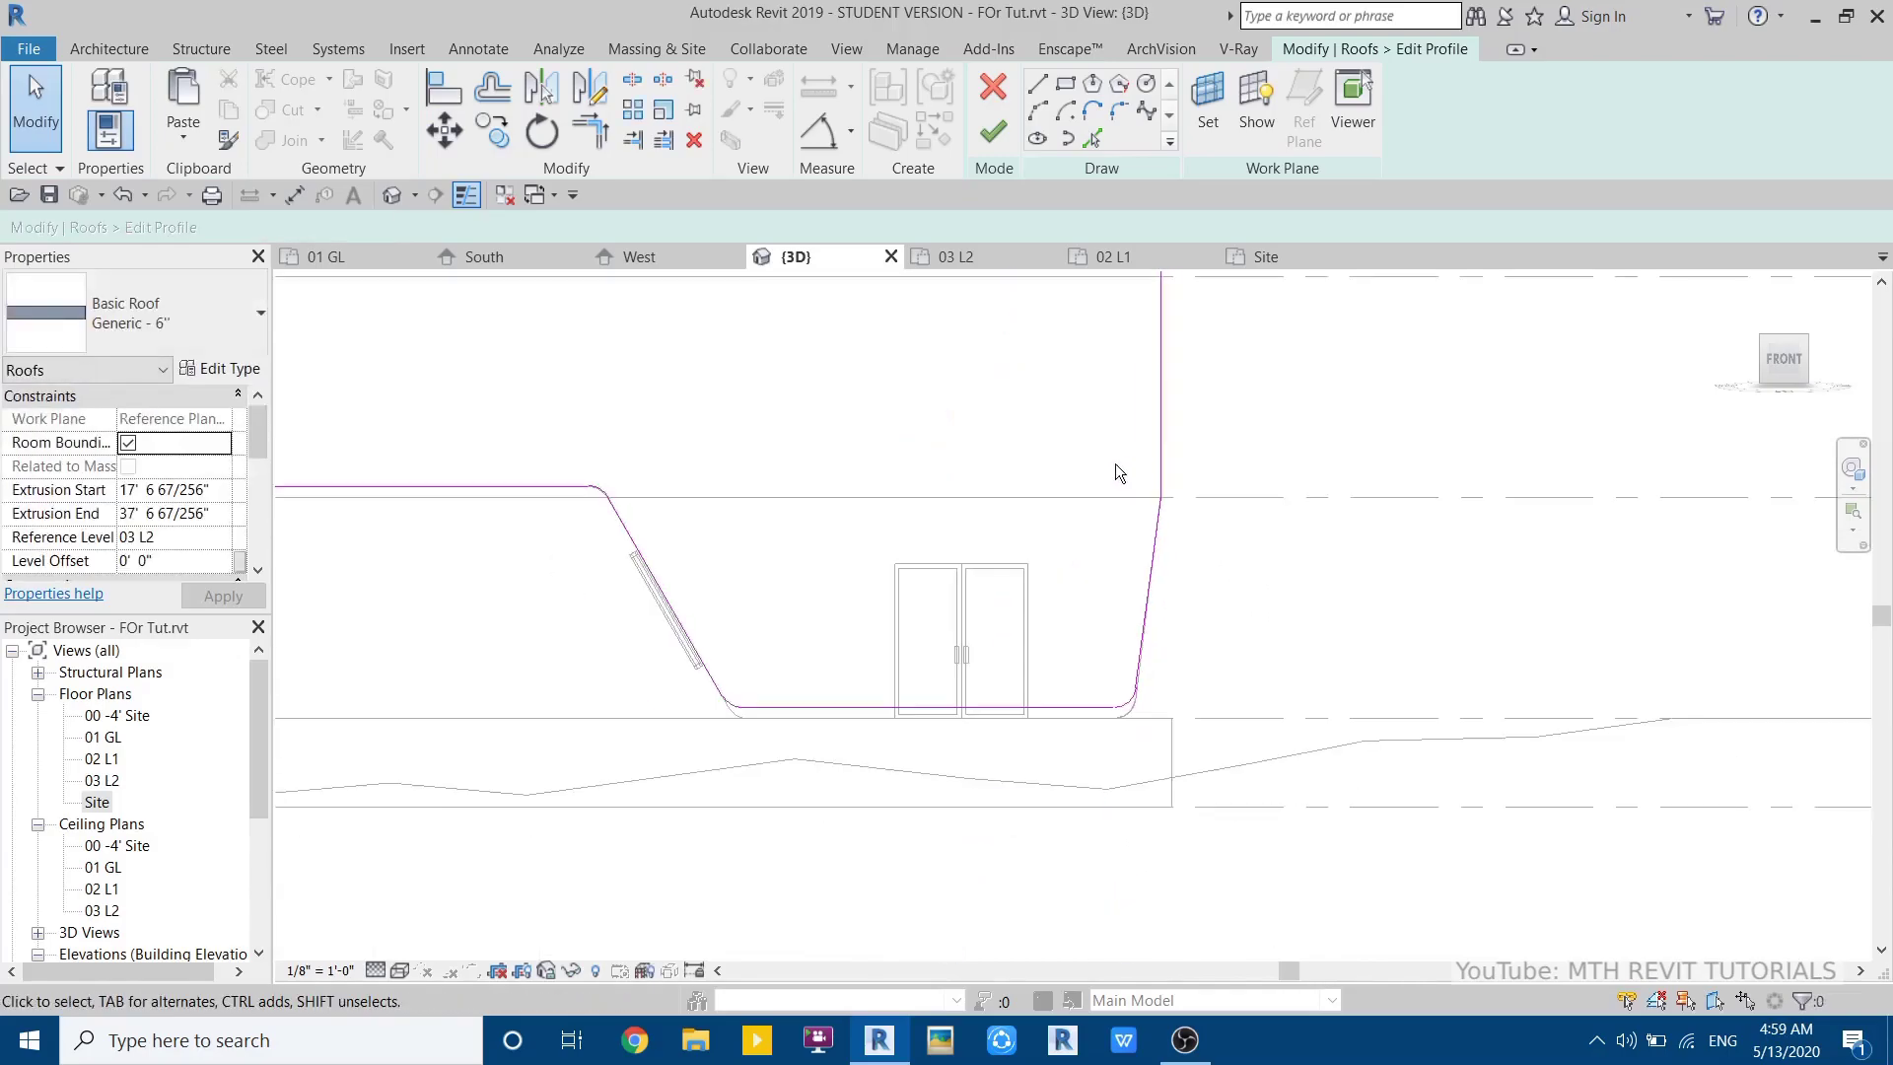
pyautogui.click(997, 141)
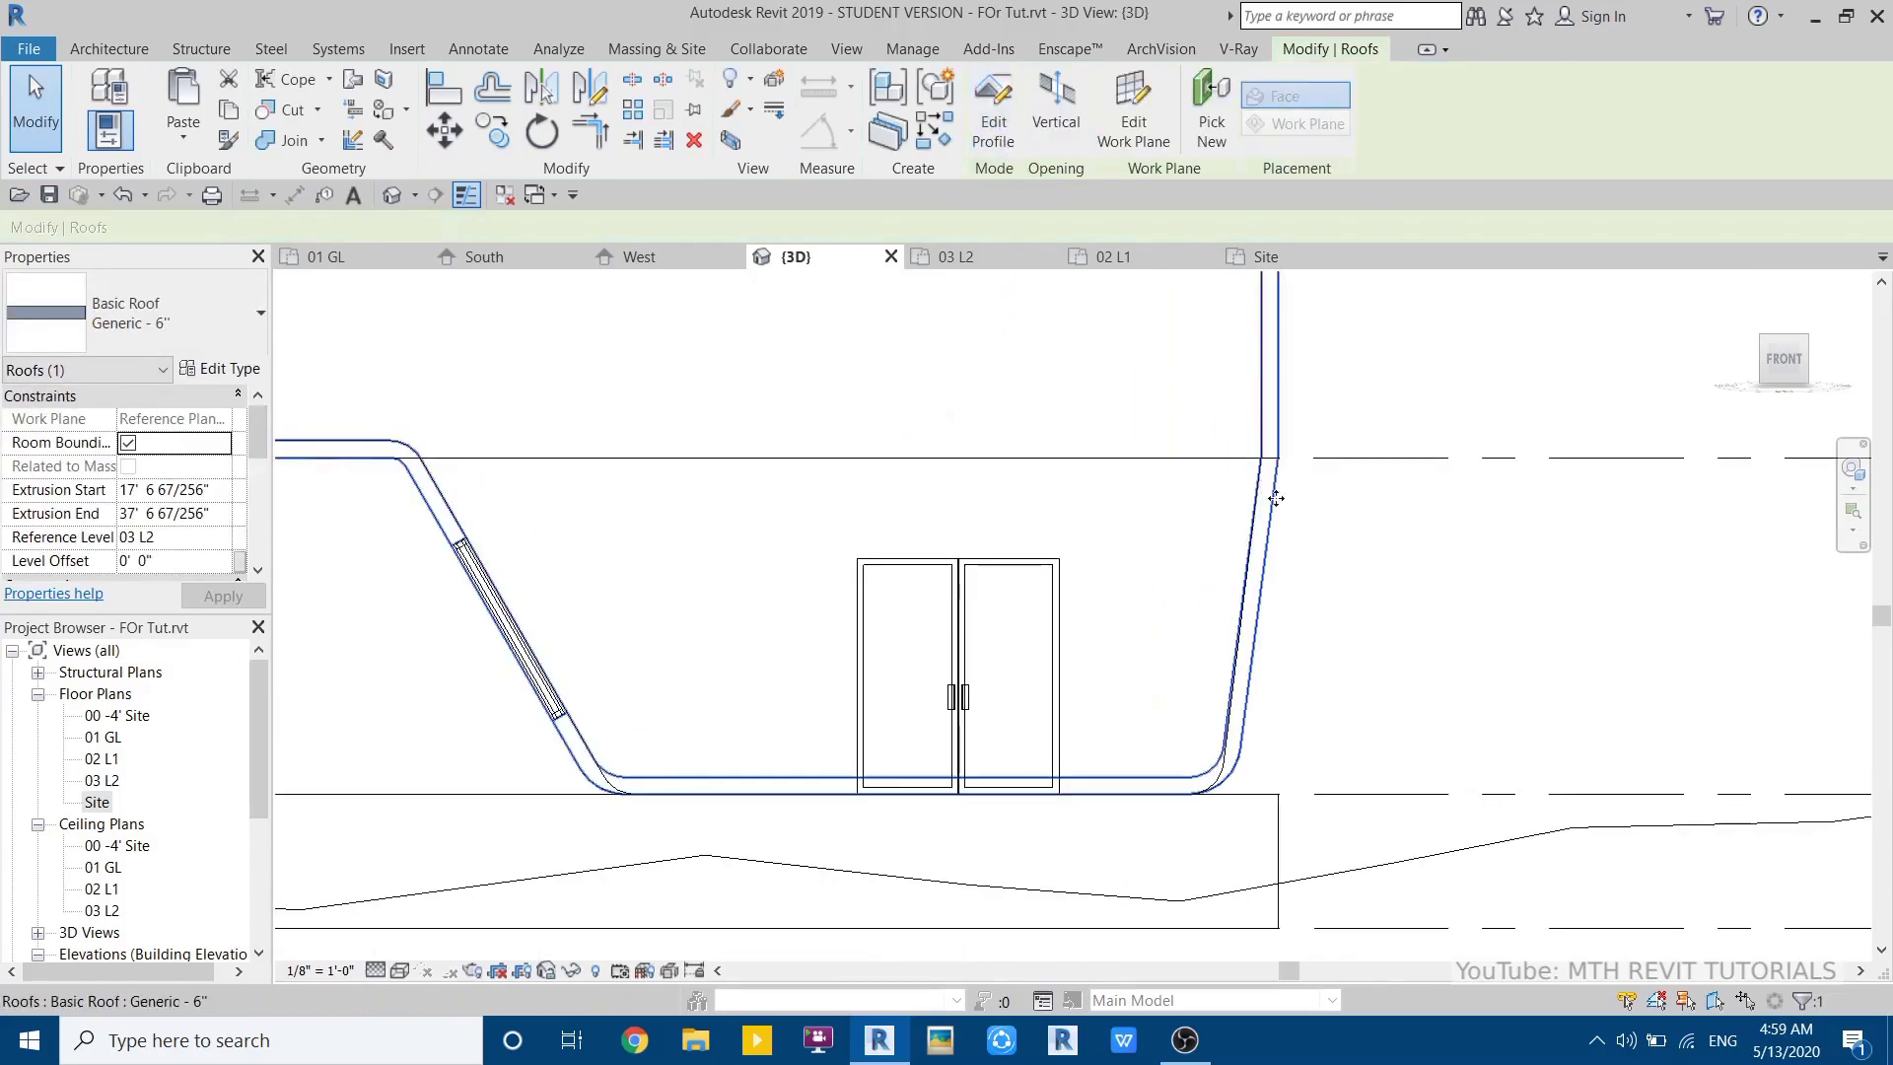
# - Return the 3D view to the Shaded visual style and check the modified roof shell around the door
pyautogui.scroll(-3, 1372, 592)
pyautogui.keyDown('shift'); pyautogui.moveTo(1094, 711); pyautogui.dragTo(891, 770, button='middle'); pyautogui.keyUp('shift')
pyautogui.press('s')
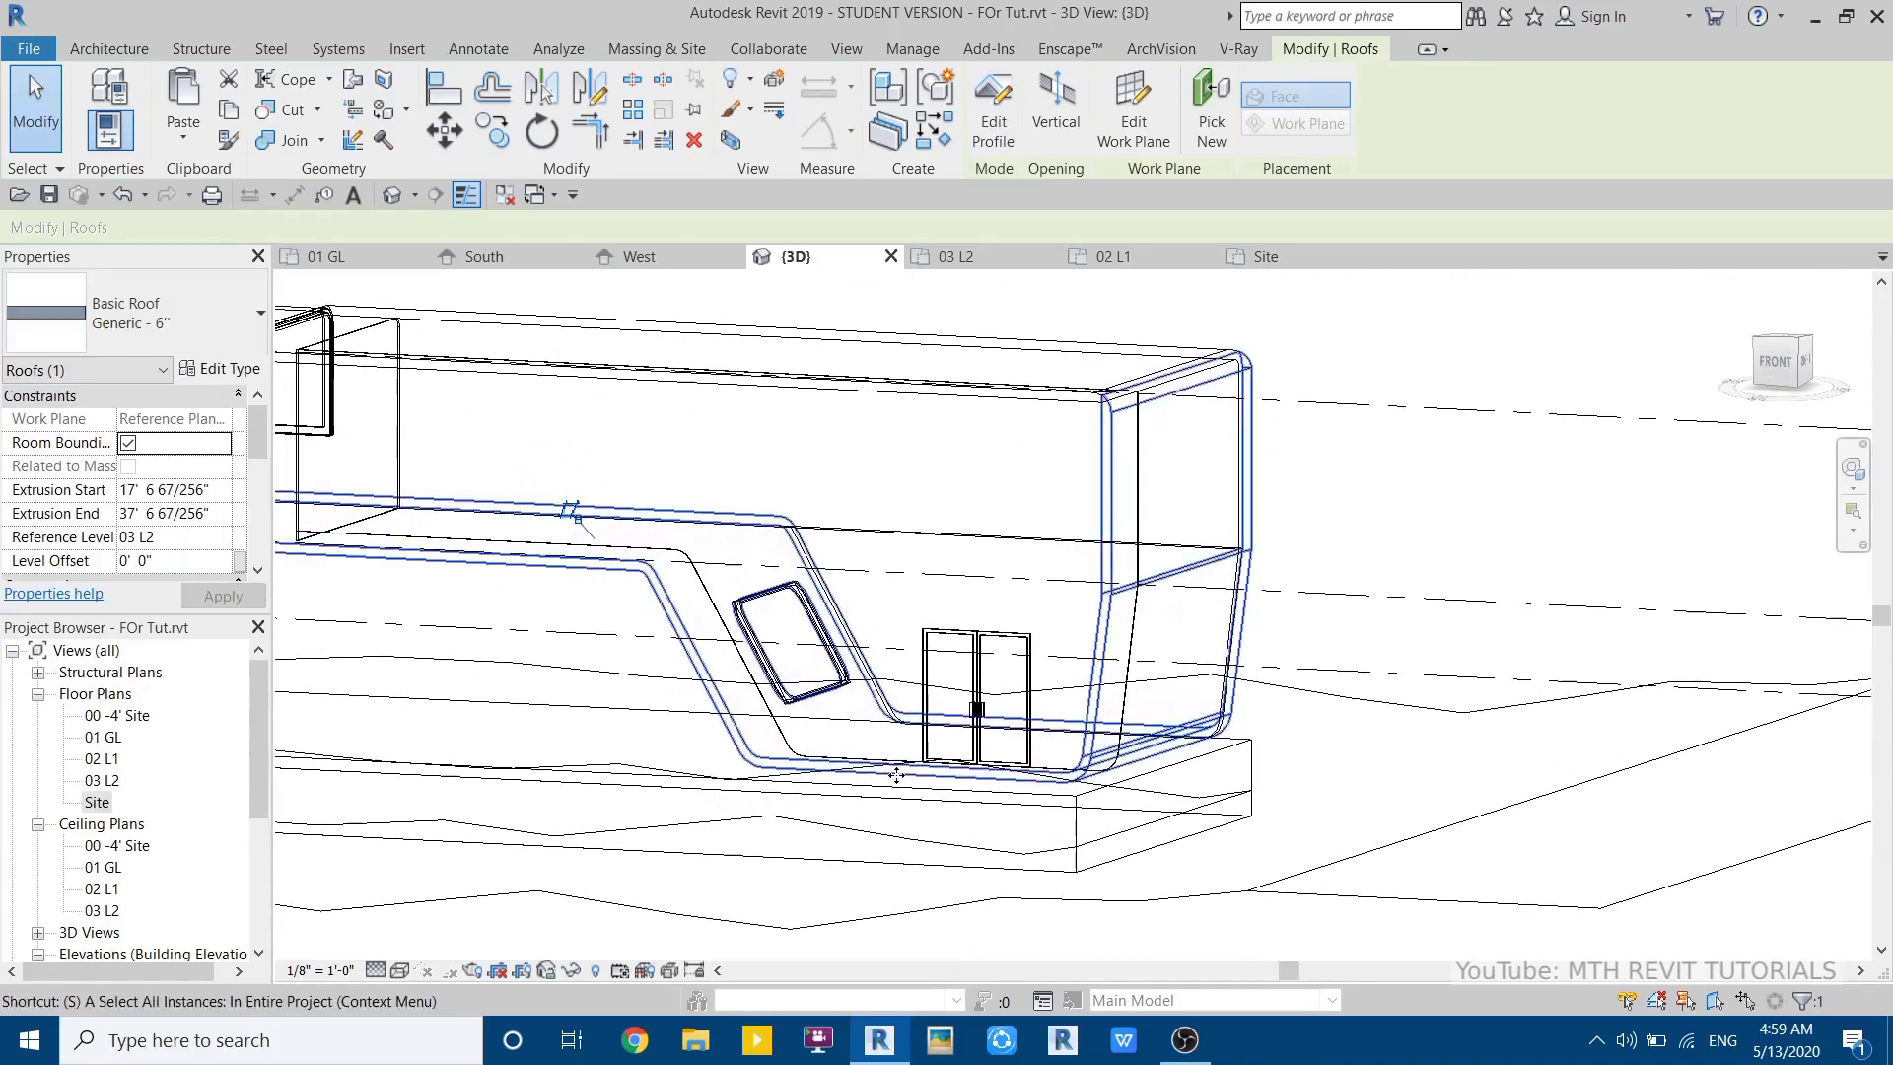
pyautogui.press('d')
pyautogui.press('Escape')
pyautogui.scroll(4, 828, 749)
pyautogui.scroll(-4, 453, 546)
pyautogui.keyDown('shift'); pyautogui.moveTo(457, 549); pyautogui.dragTo(549, 667, button='middle'); pyautogui.keyUp('shift')
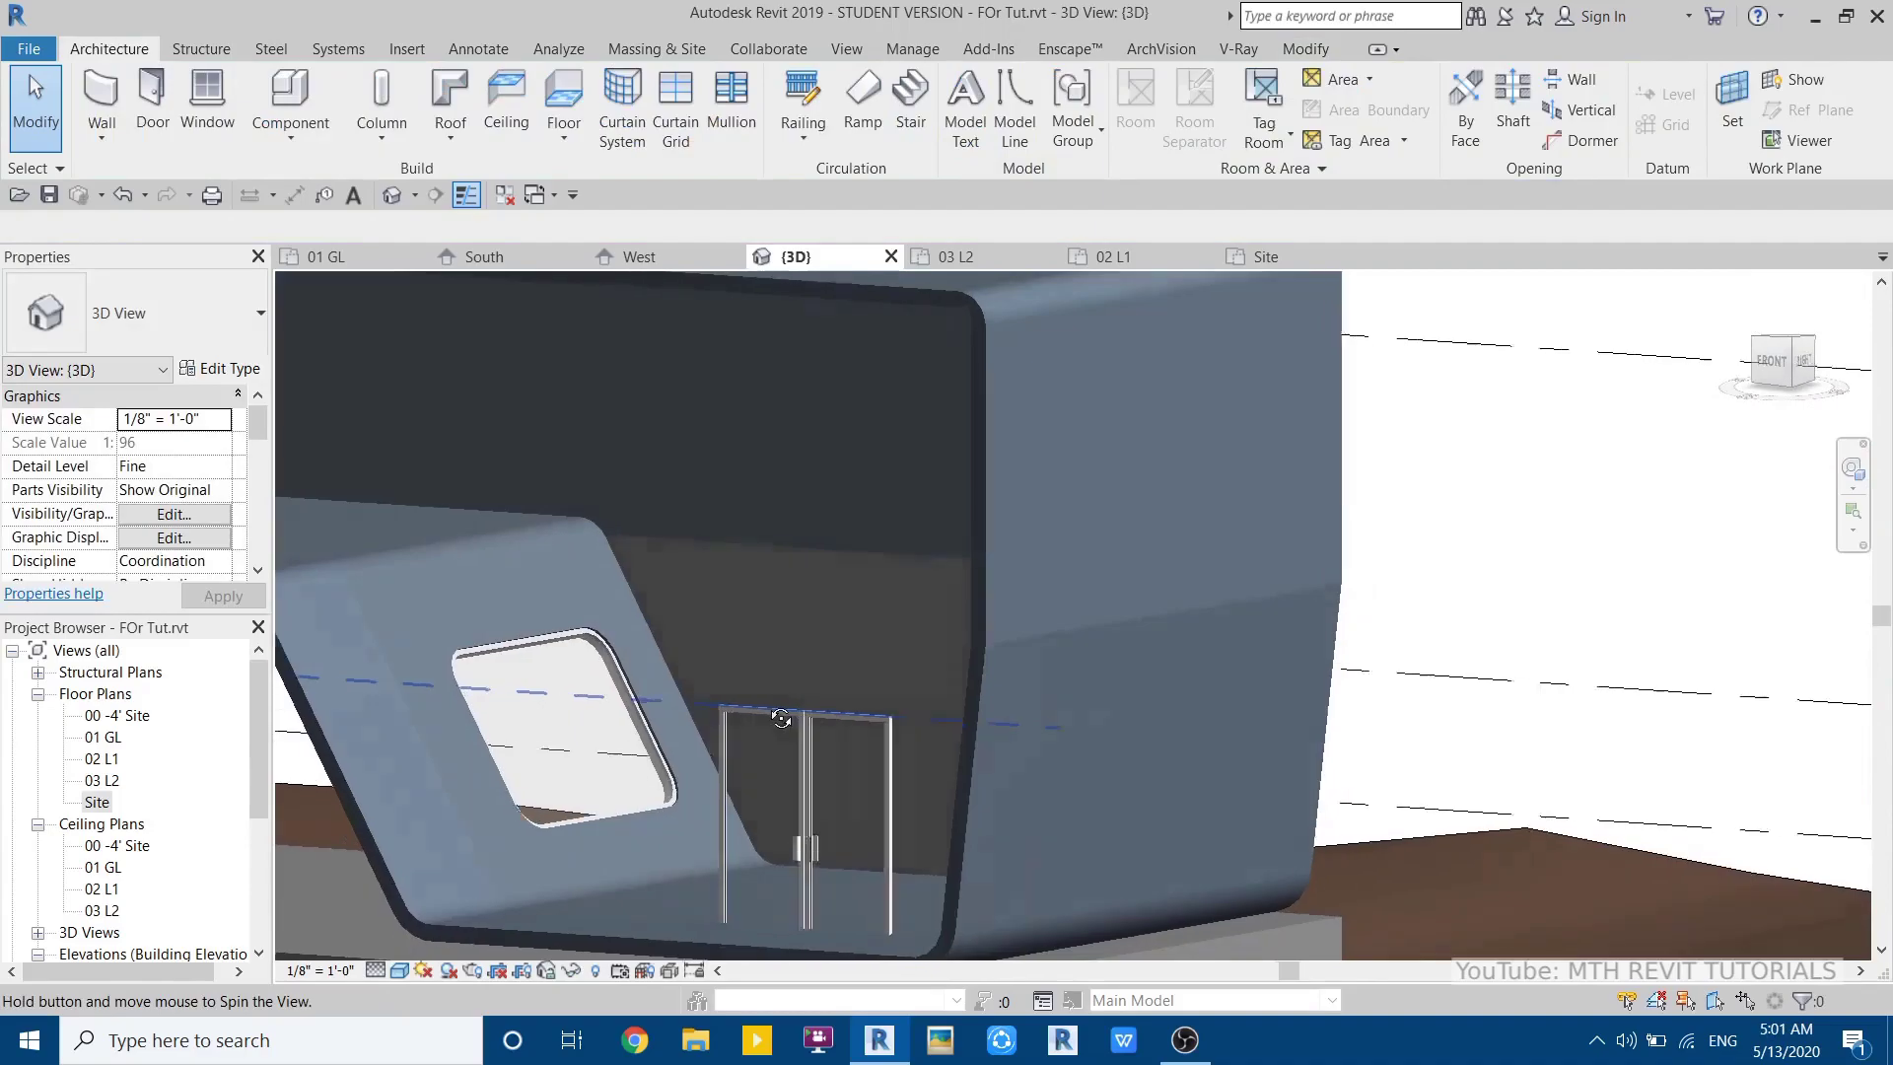
# - Edit the front curtain wall's profile and delete its sloped, curved and bottom lines below level 02 L1
pyautogui.keyDown('shift'); pyautogui.moveTo(818, 690); pyautogui.dragTo(697, 714, button='middle'); pyautogui.keyUp('shift')
pyautogui.click(693, 712)
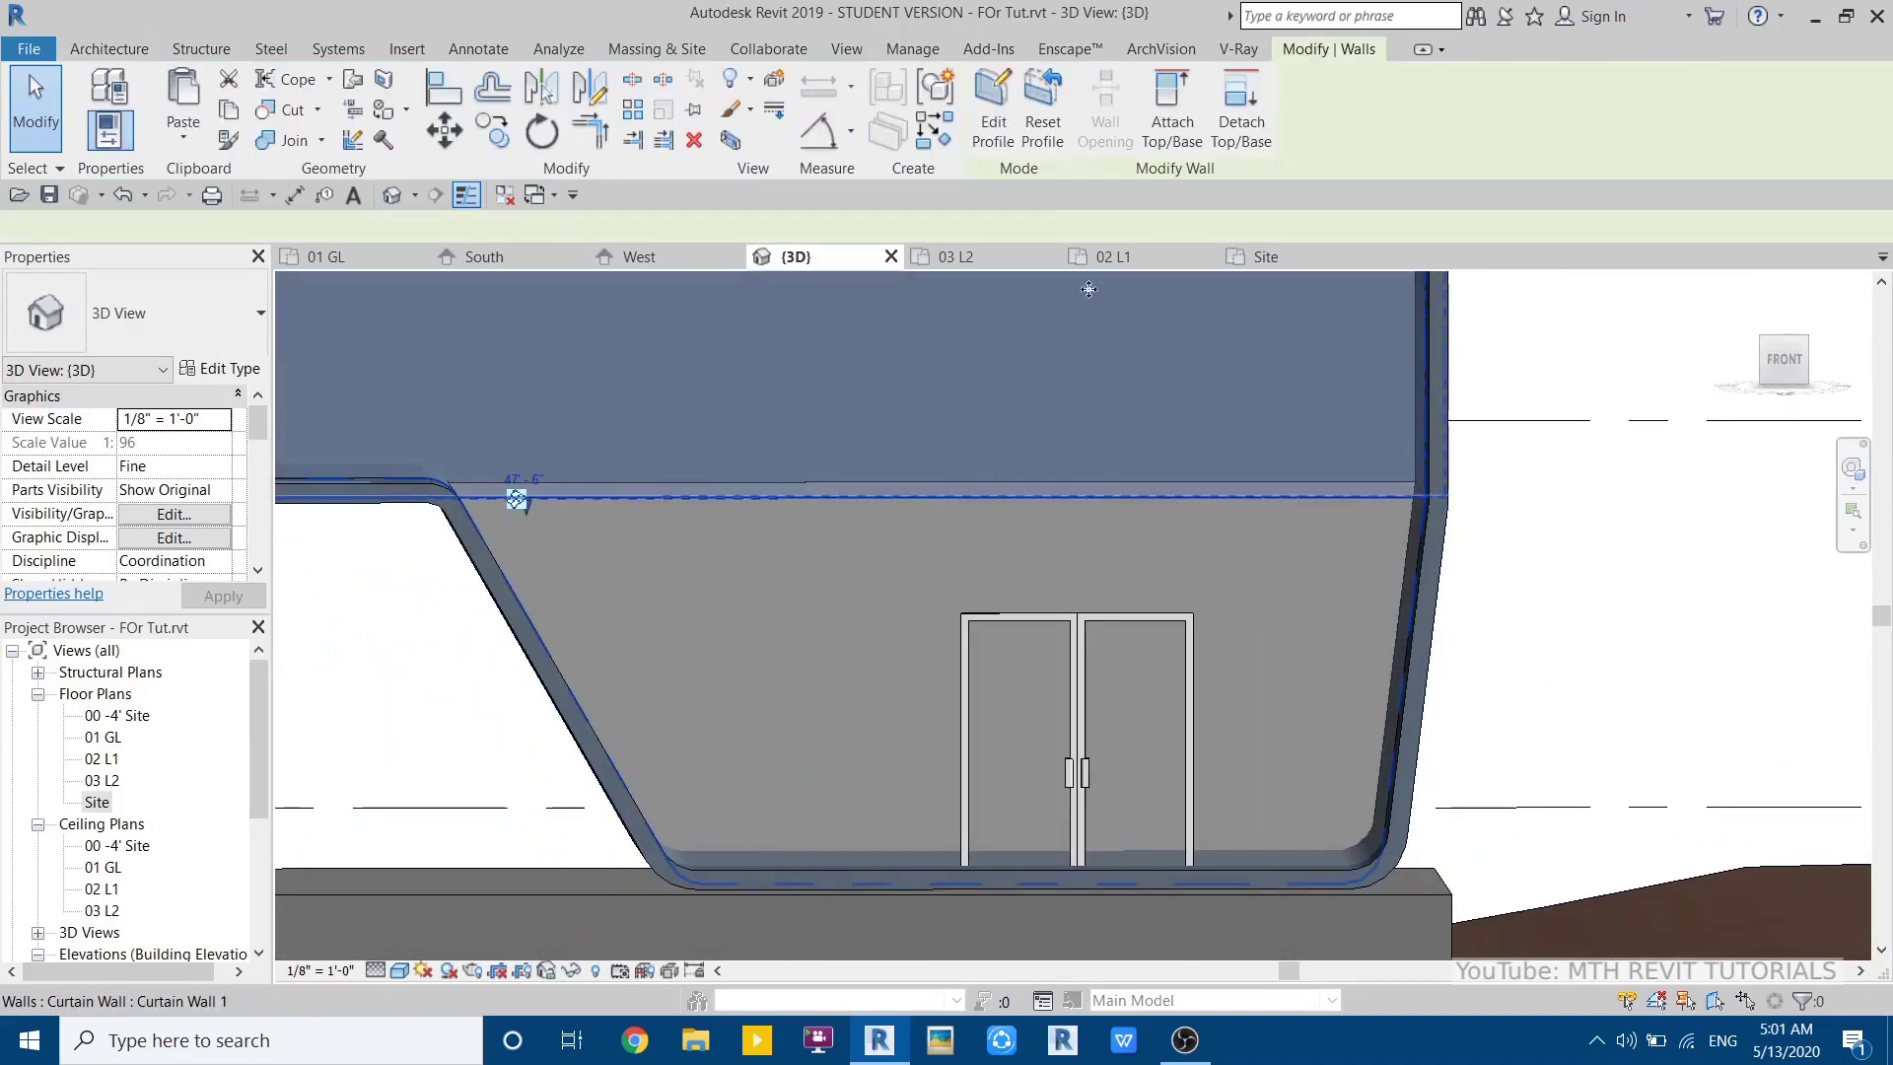
pyautogui.click(989, 108)
pyautogui.click(1784, 360)
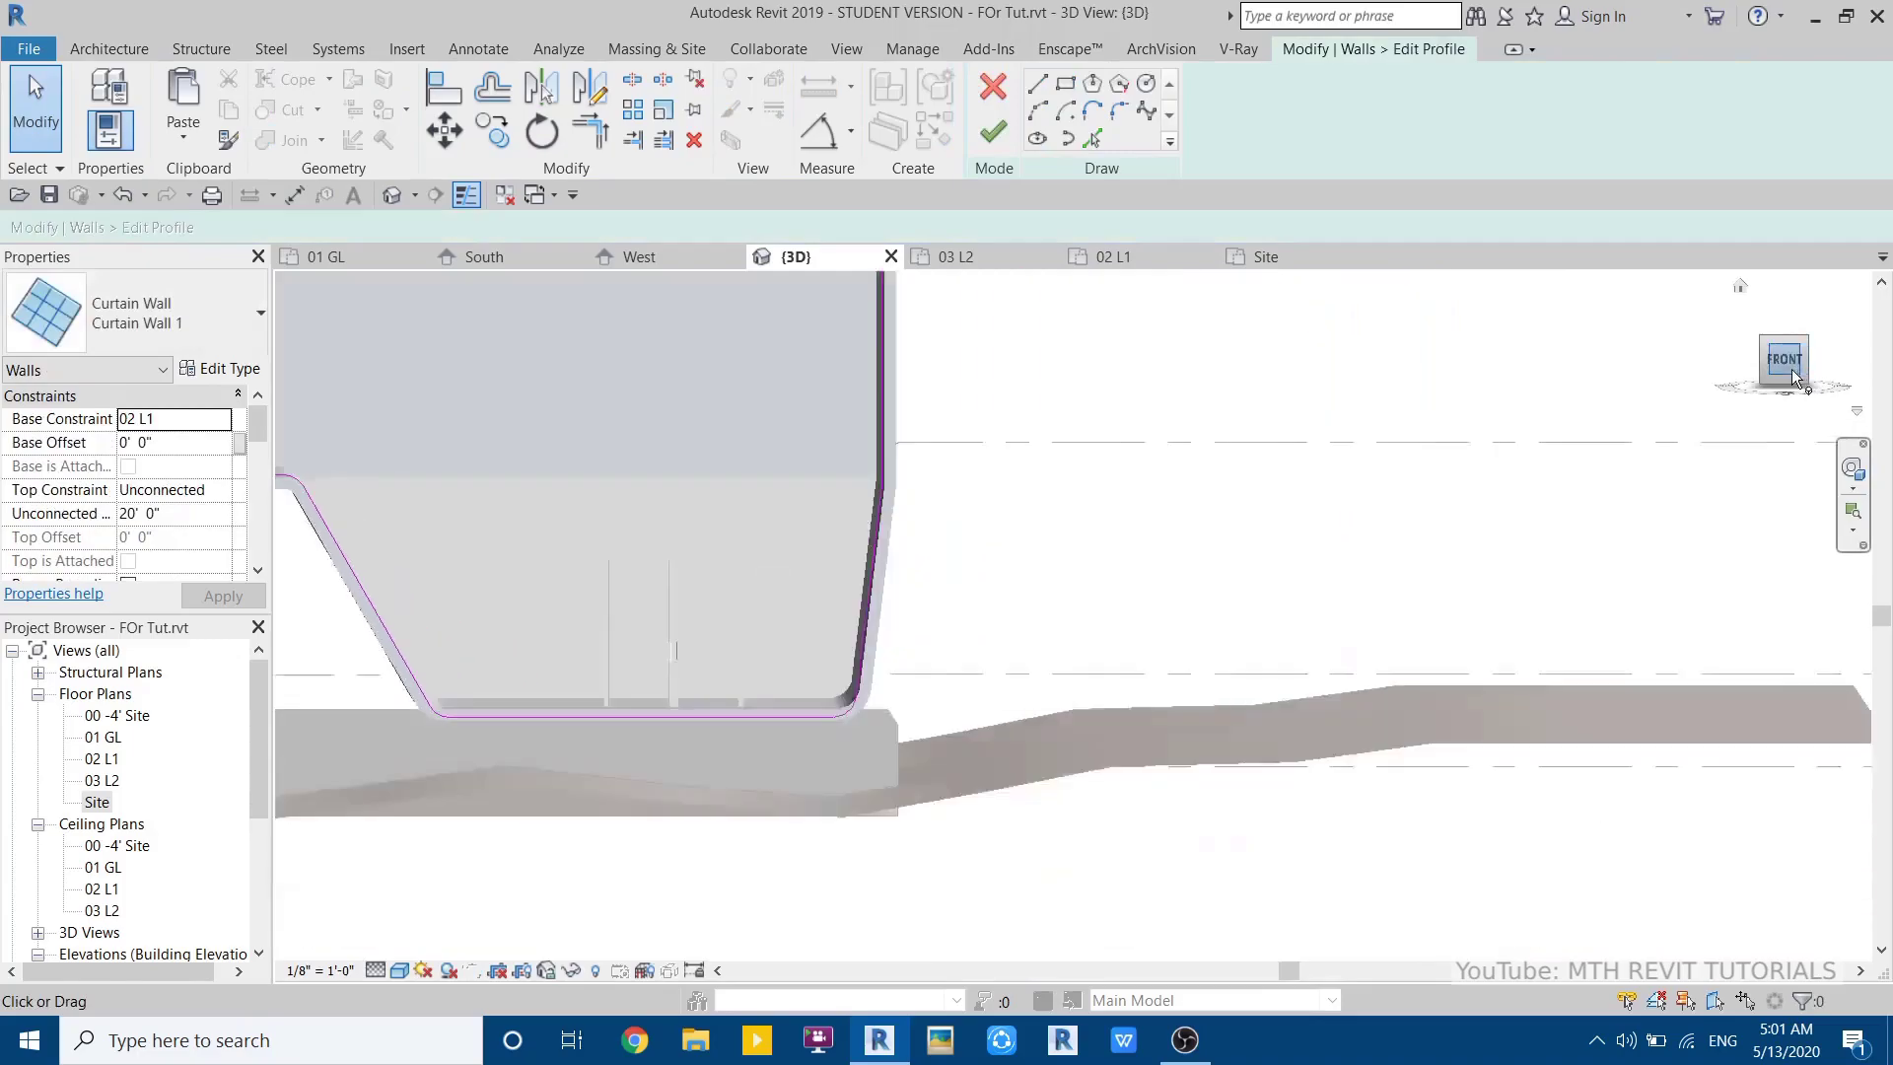
pyautogui.scroll(10, 866, 524)
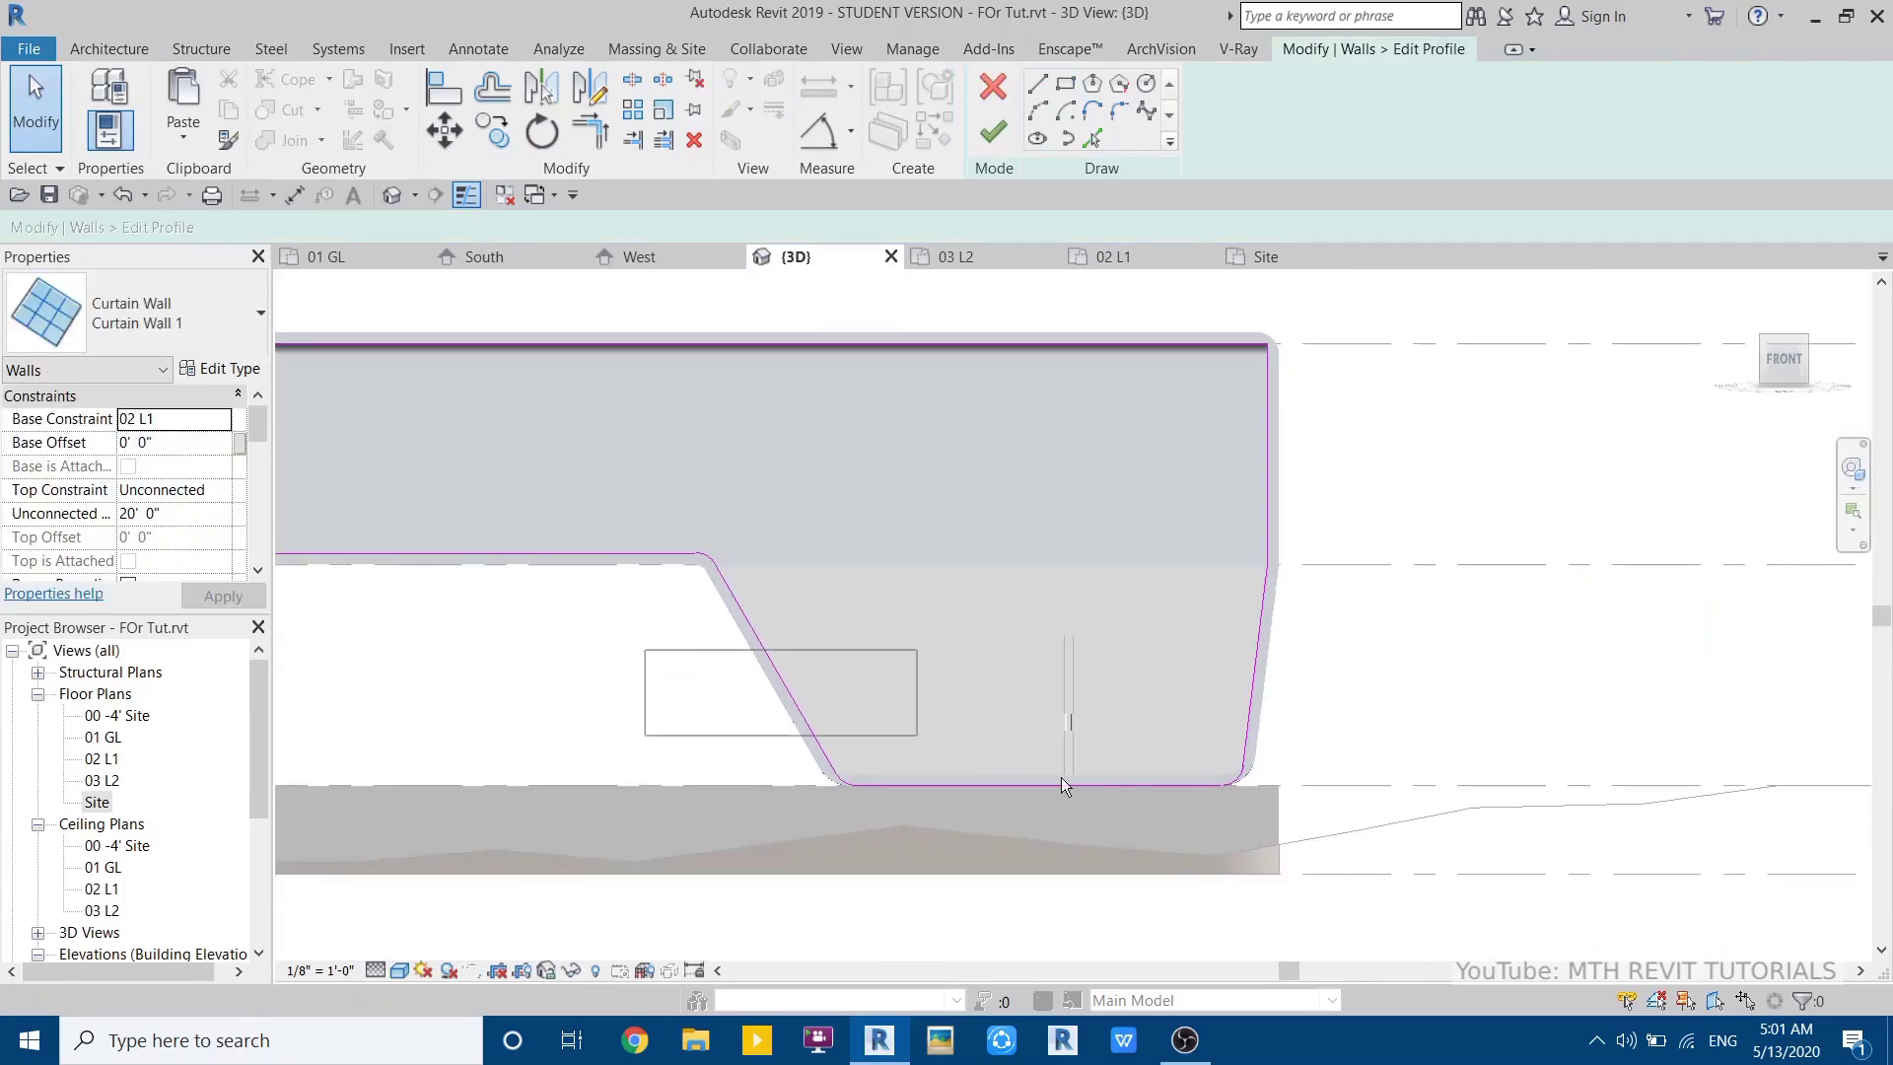
pyautogui.moveTo(1060, 777); pyautogui.dragTo(1230, 804)
pyautogui.scroll(4, 1090, 779)
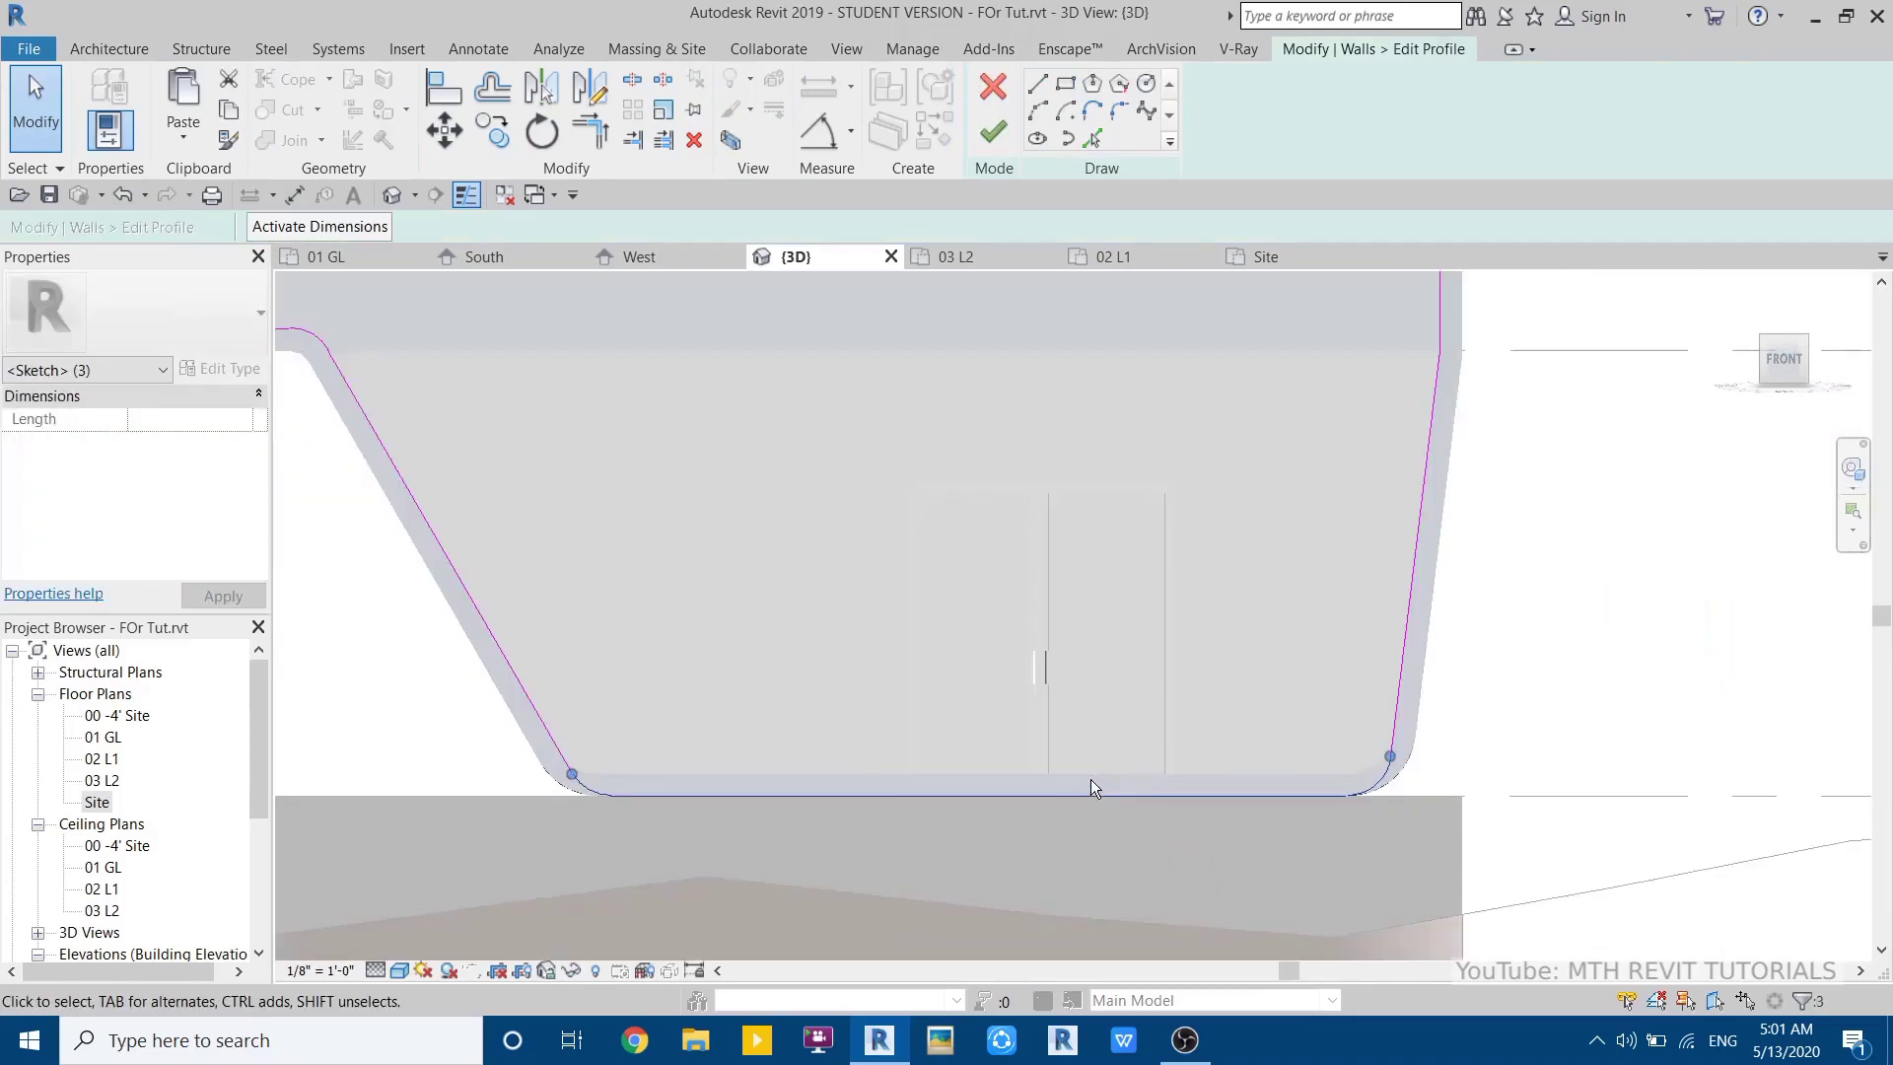
pyautogui.scroll(2, 1090, 779)
pyautogui.moveTo(719, 803)
pyautogui.mouseDown()
pyautogui.moveTo(705, 732)
pyautogui.moveTo(689, 759)
pyautogui.mouseUp()
pyautogui.scroll(-4, 1141, 907)
pyautogui.moveTo(623, 558); pyautogui.dragTo(1443, 873)
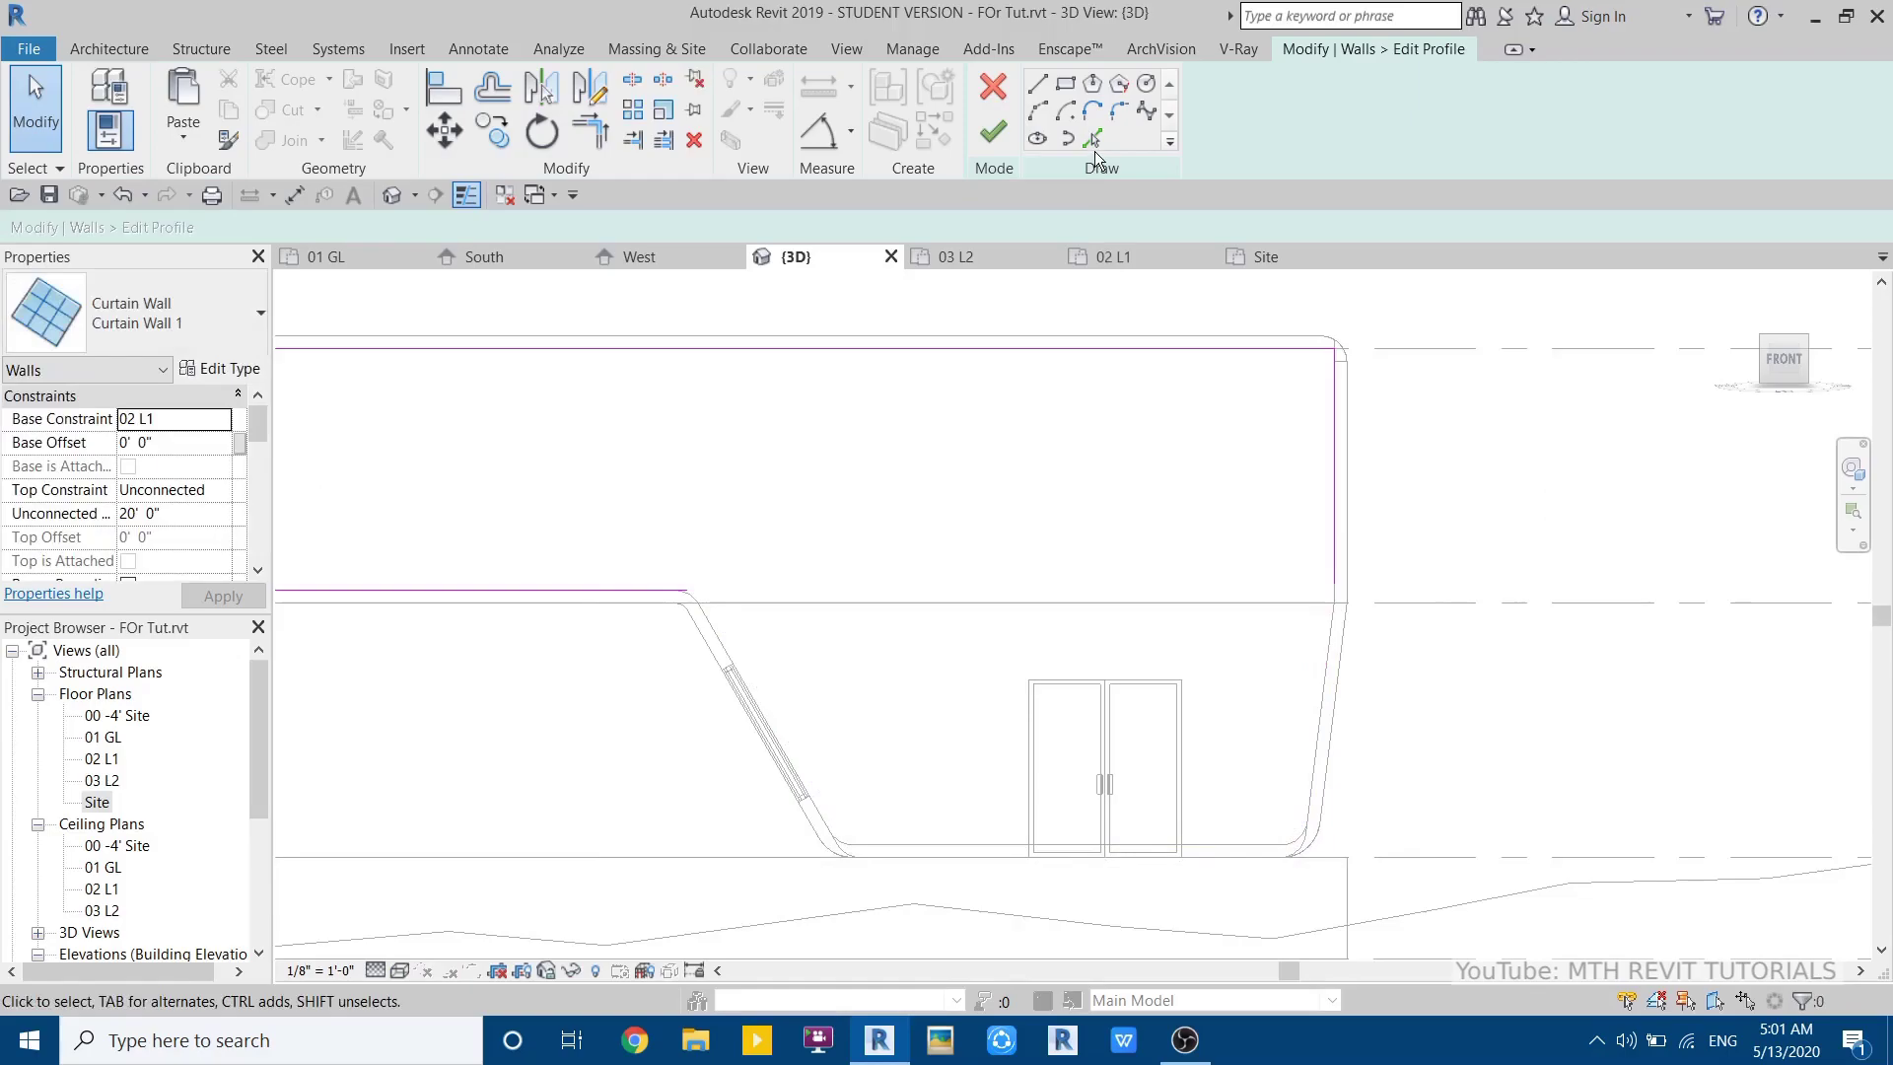
# - Redraw the curtain wall profile's lower part by picking the inner edges of the modified roof shell
pyautogui.click(1092, 139)
pyautogui.scroll(2, 1298, 840)
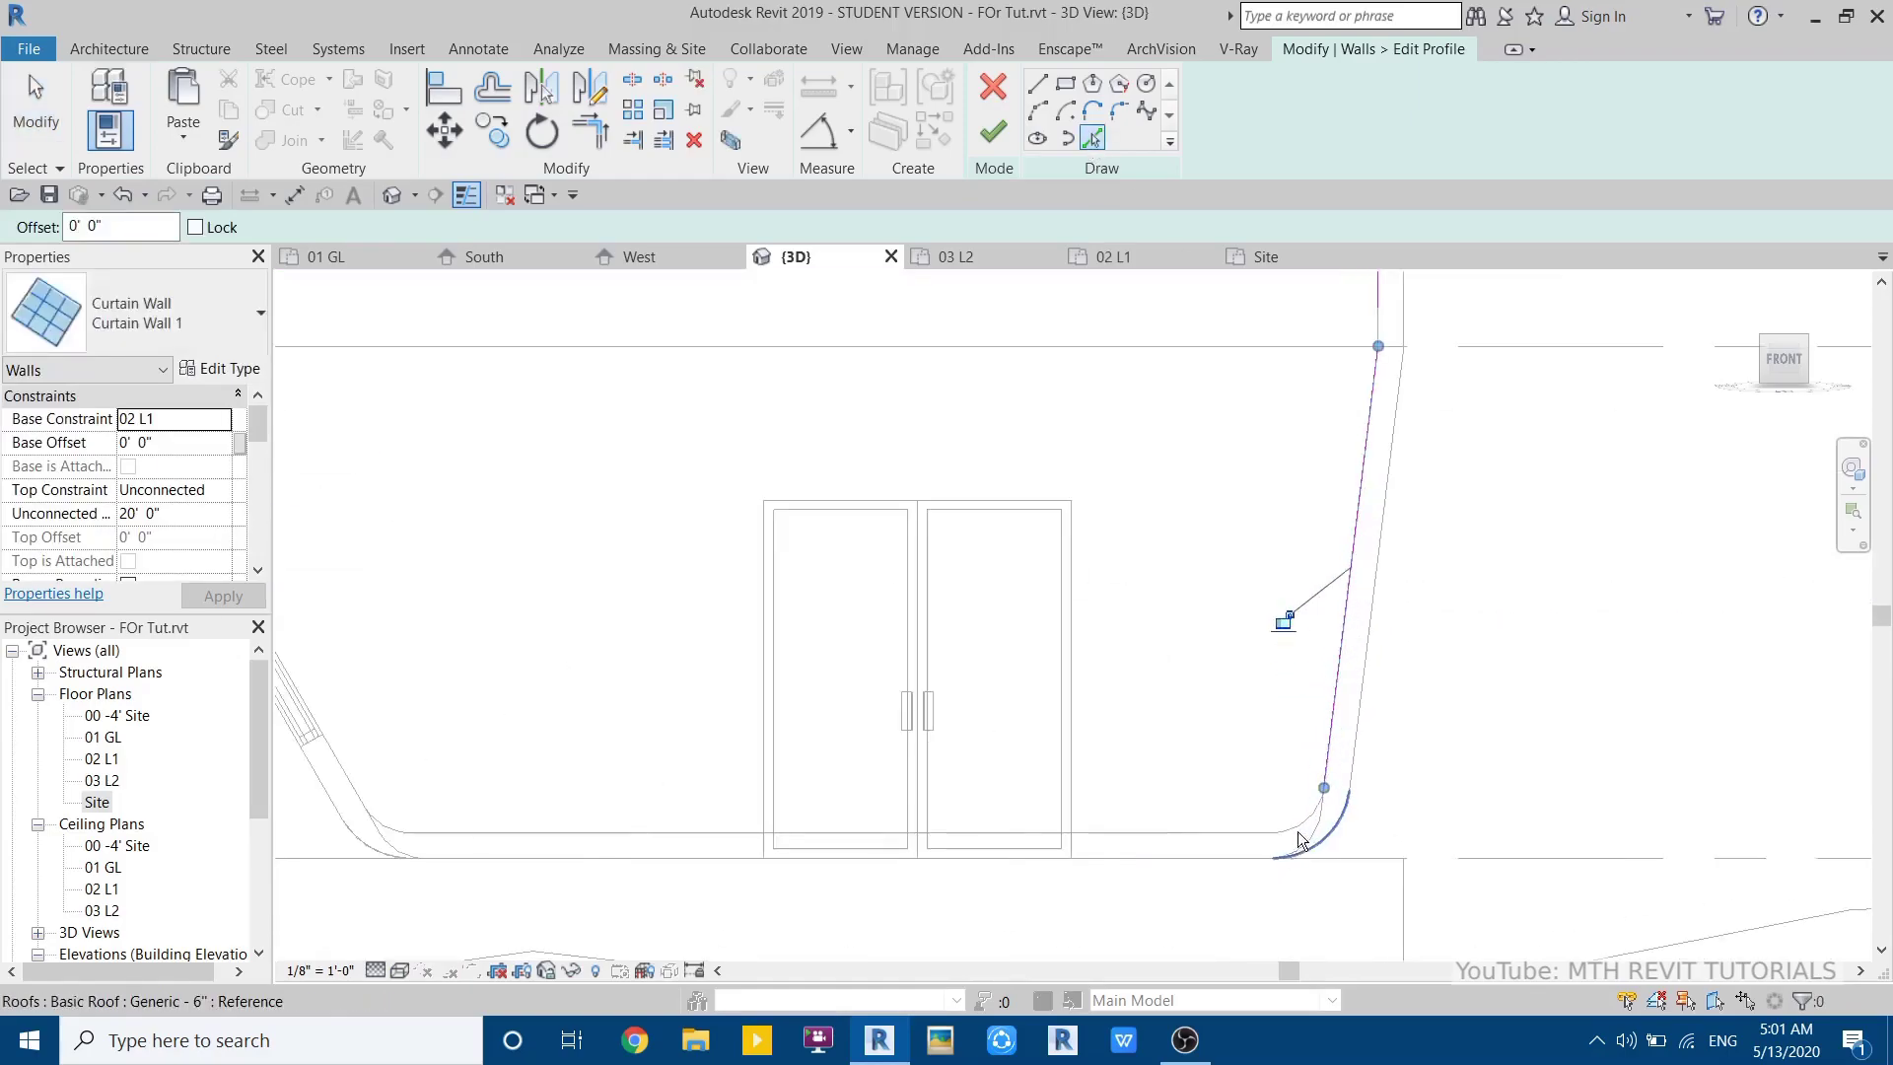
pyautogui.scroll(2, 611, 892)
pyautogui.moveTo(478, 744)
pyautogui.mouseDown(button='middle')
pyautogui.moveTo(748, 816)
pyautogui.moveTo(818, 931)
pyautogui.mouseUp(button='middle')
pyautogui.click(627, 795)
pyautogui.scroll(-3, 641, 794)
pyautogui.scroll(3, 547, 587)
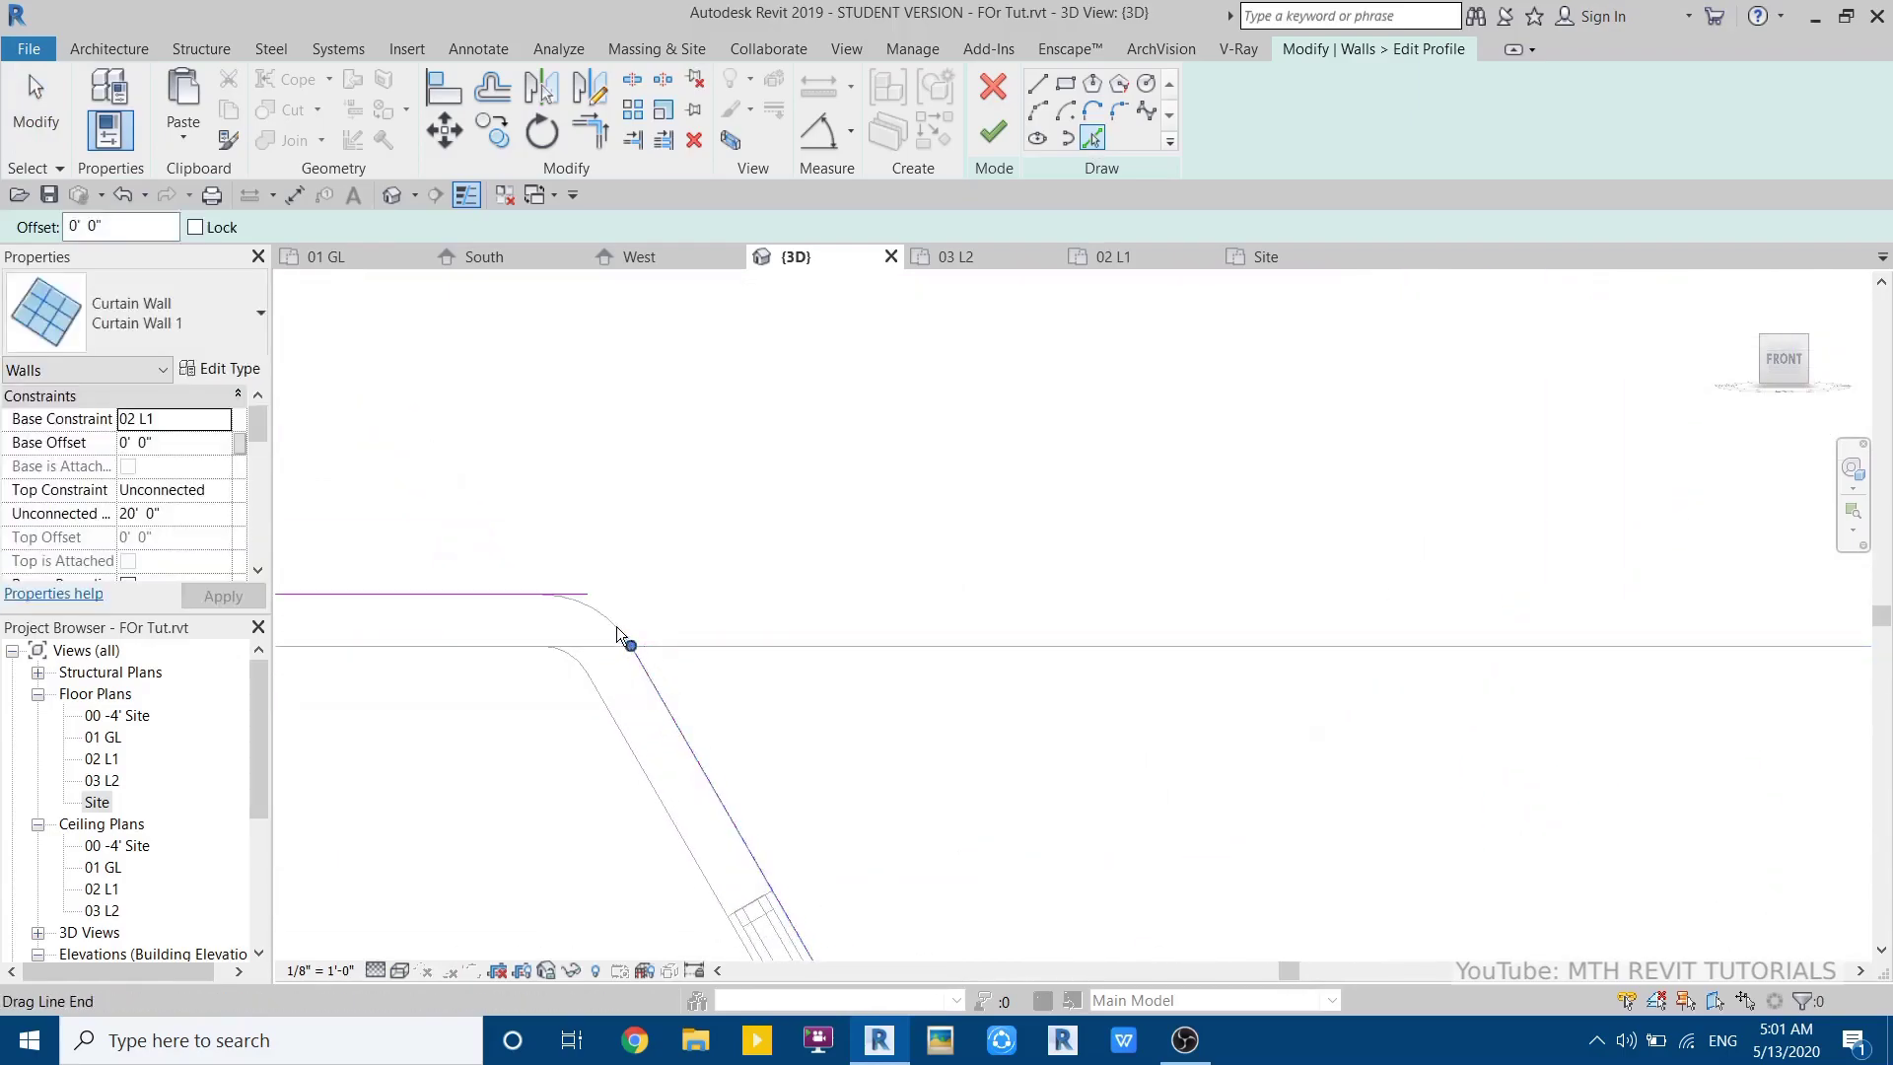
# - Trim the upper horizontal profile line to the corner arc above the window
pyautogui.press('t')
pyautogui.press('r')
pyautogui.scroll(-3, 641, 641)
pyautogui.press('Escape')
pyautogui.scroll(2, 849, 871)
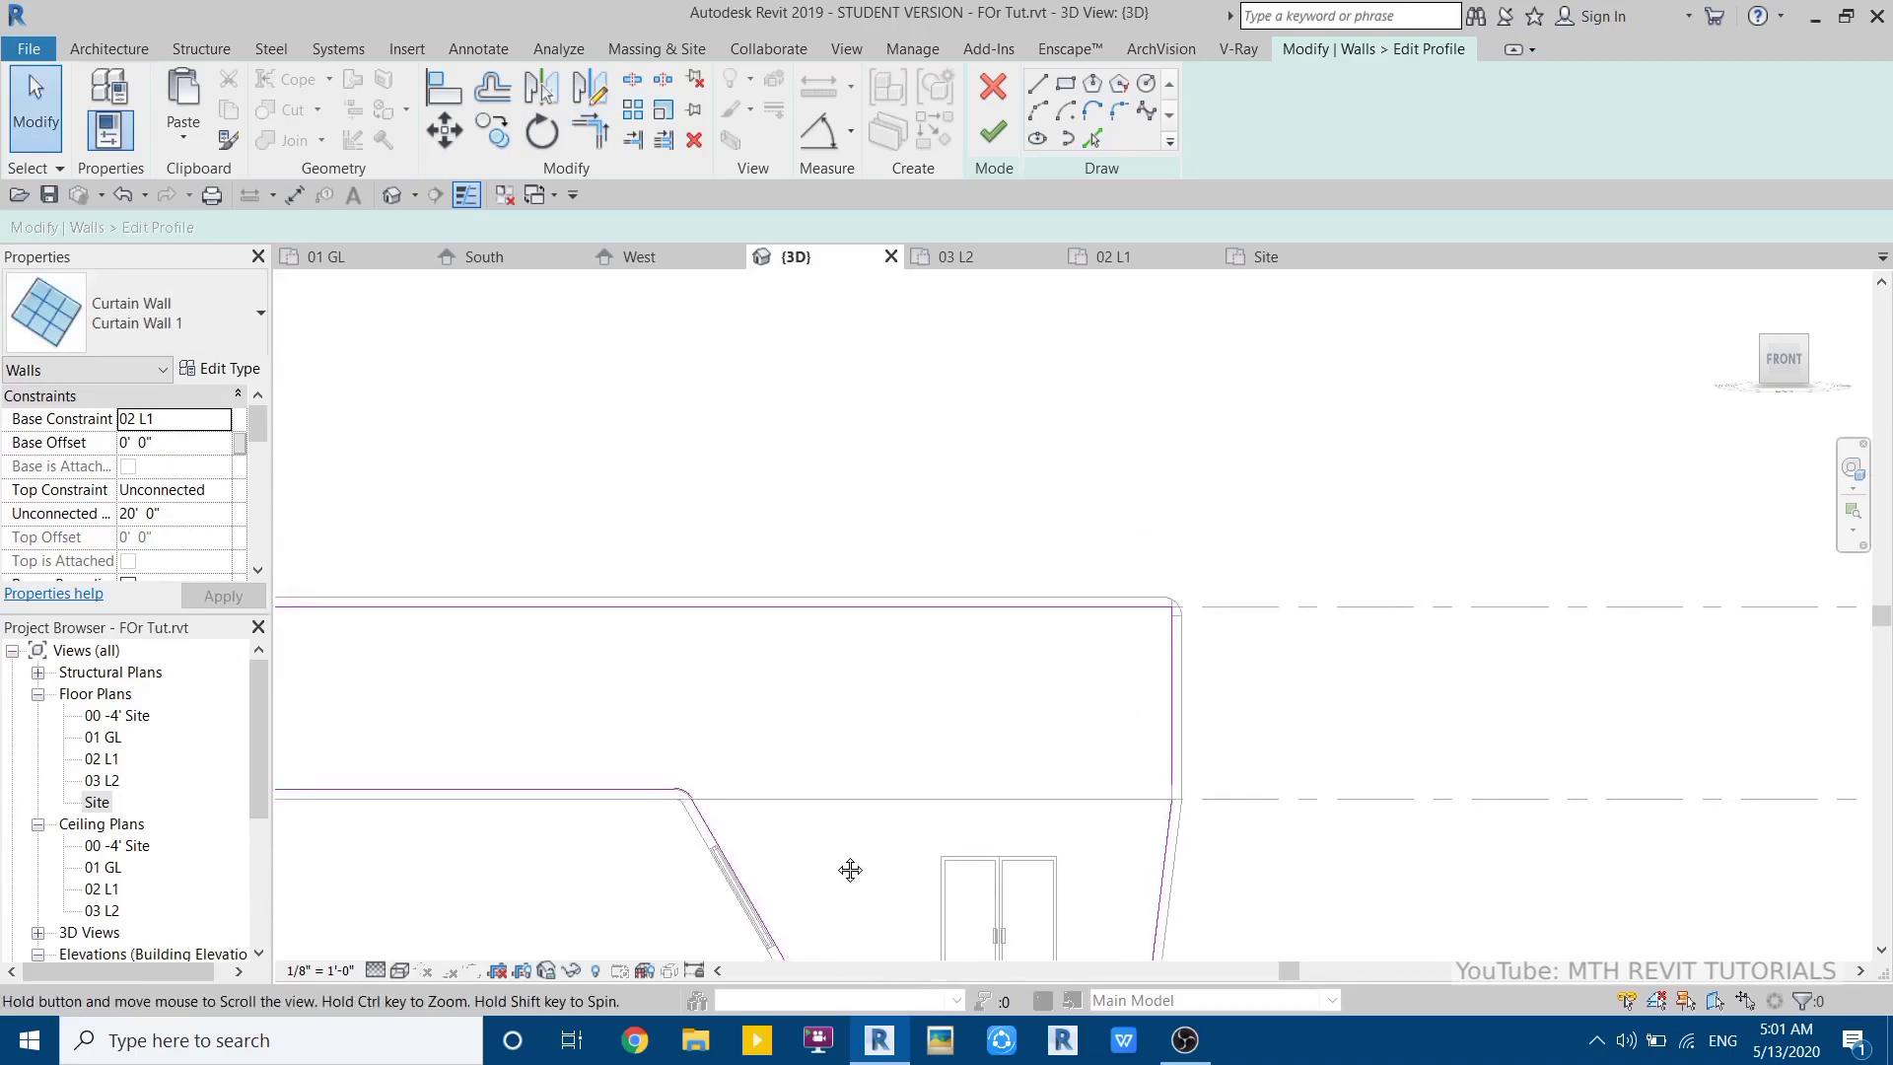
pyautogui.scroll(-2, 849, 871)
# - Trim the vertical and slanted lines on the profile's outer side to close the loop, and finish the curtain wall profile
pyautogui.click(991, 134)
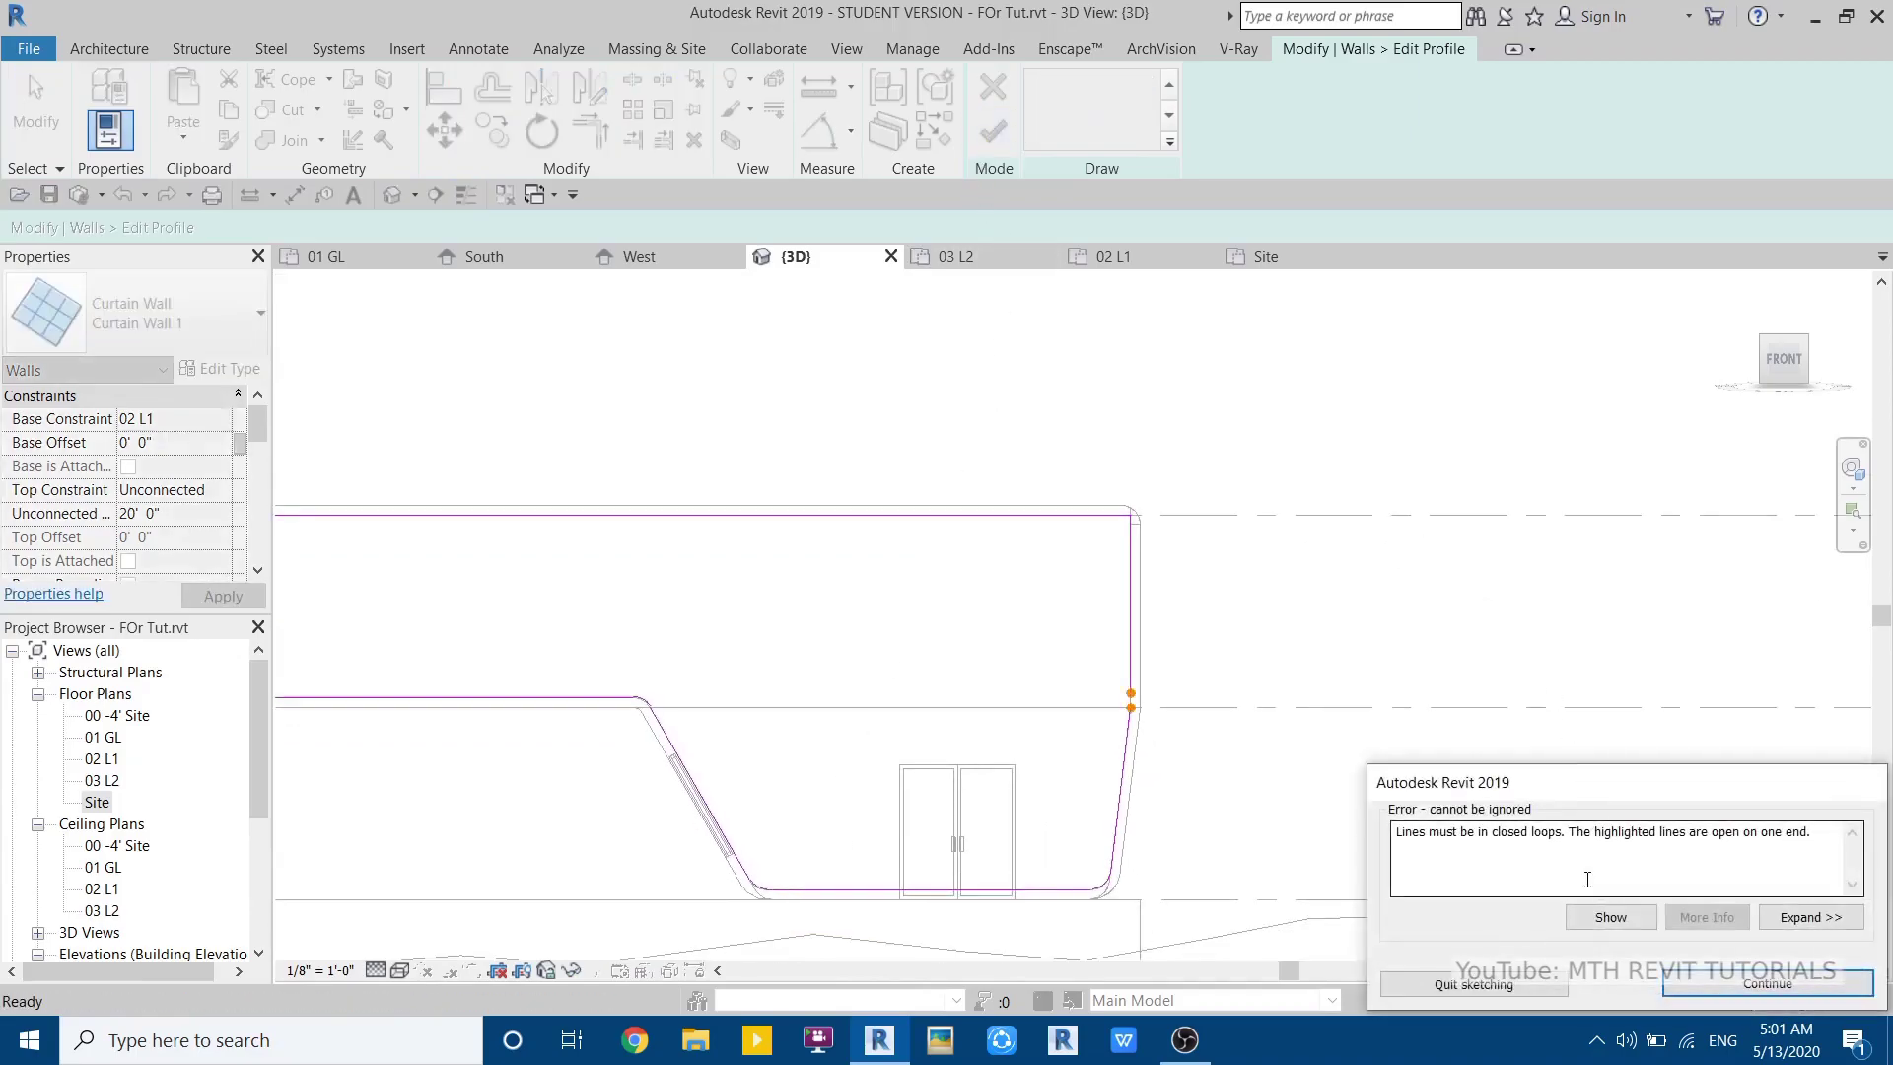
pyautogui.press('Return')
pyautogui.scroll(5, 1133, 702)
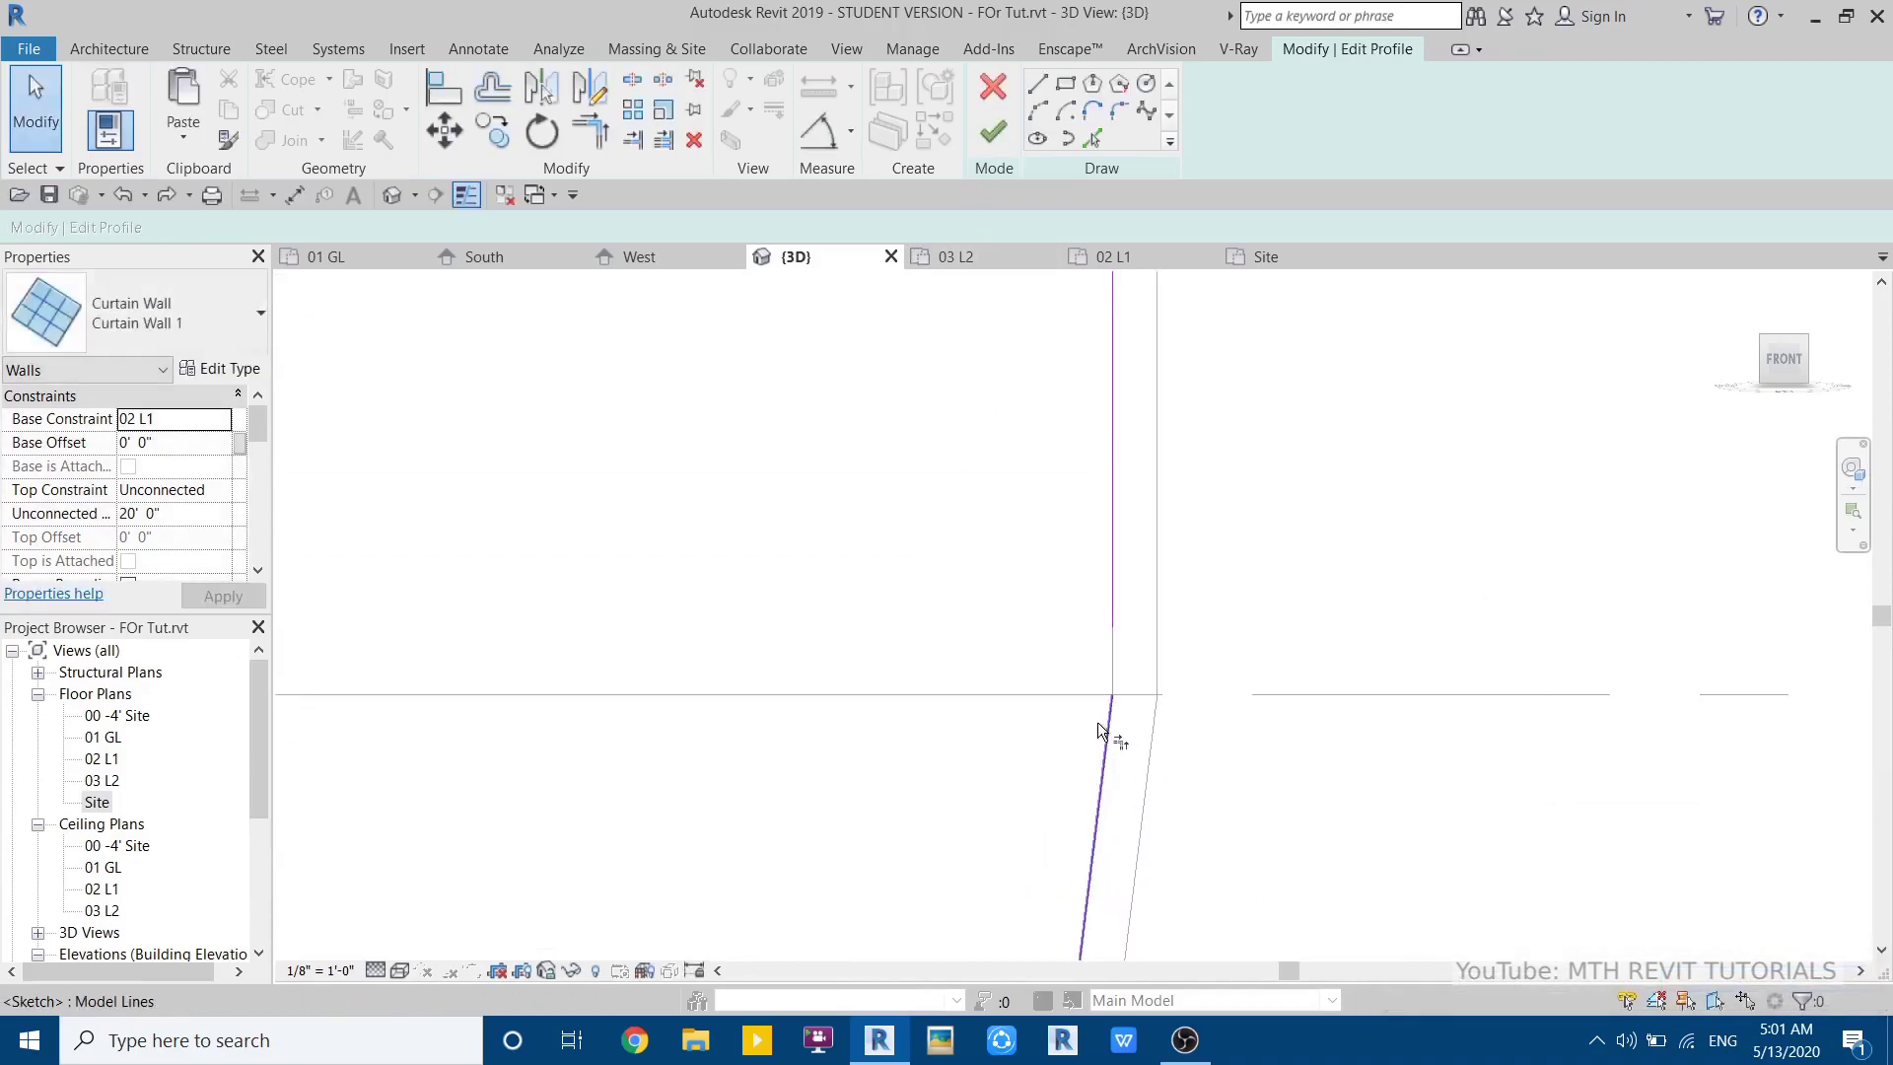
pyautogui.press('t')
pyautogui.press('r')
pyautogui.click(1098, 722)
pyautogui.scroll(-5, 1237, 627)
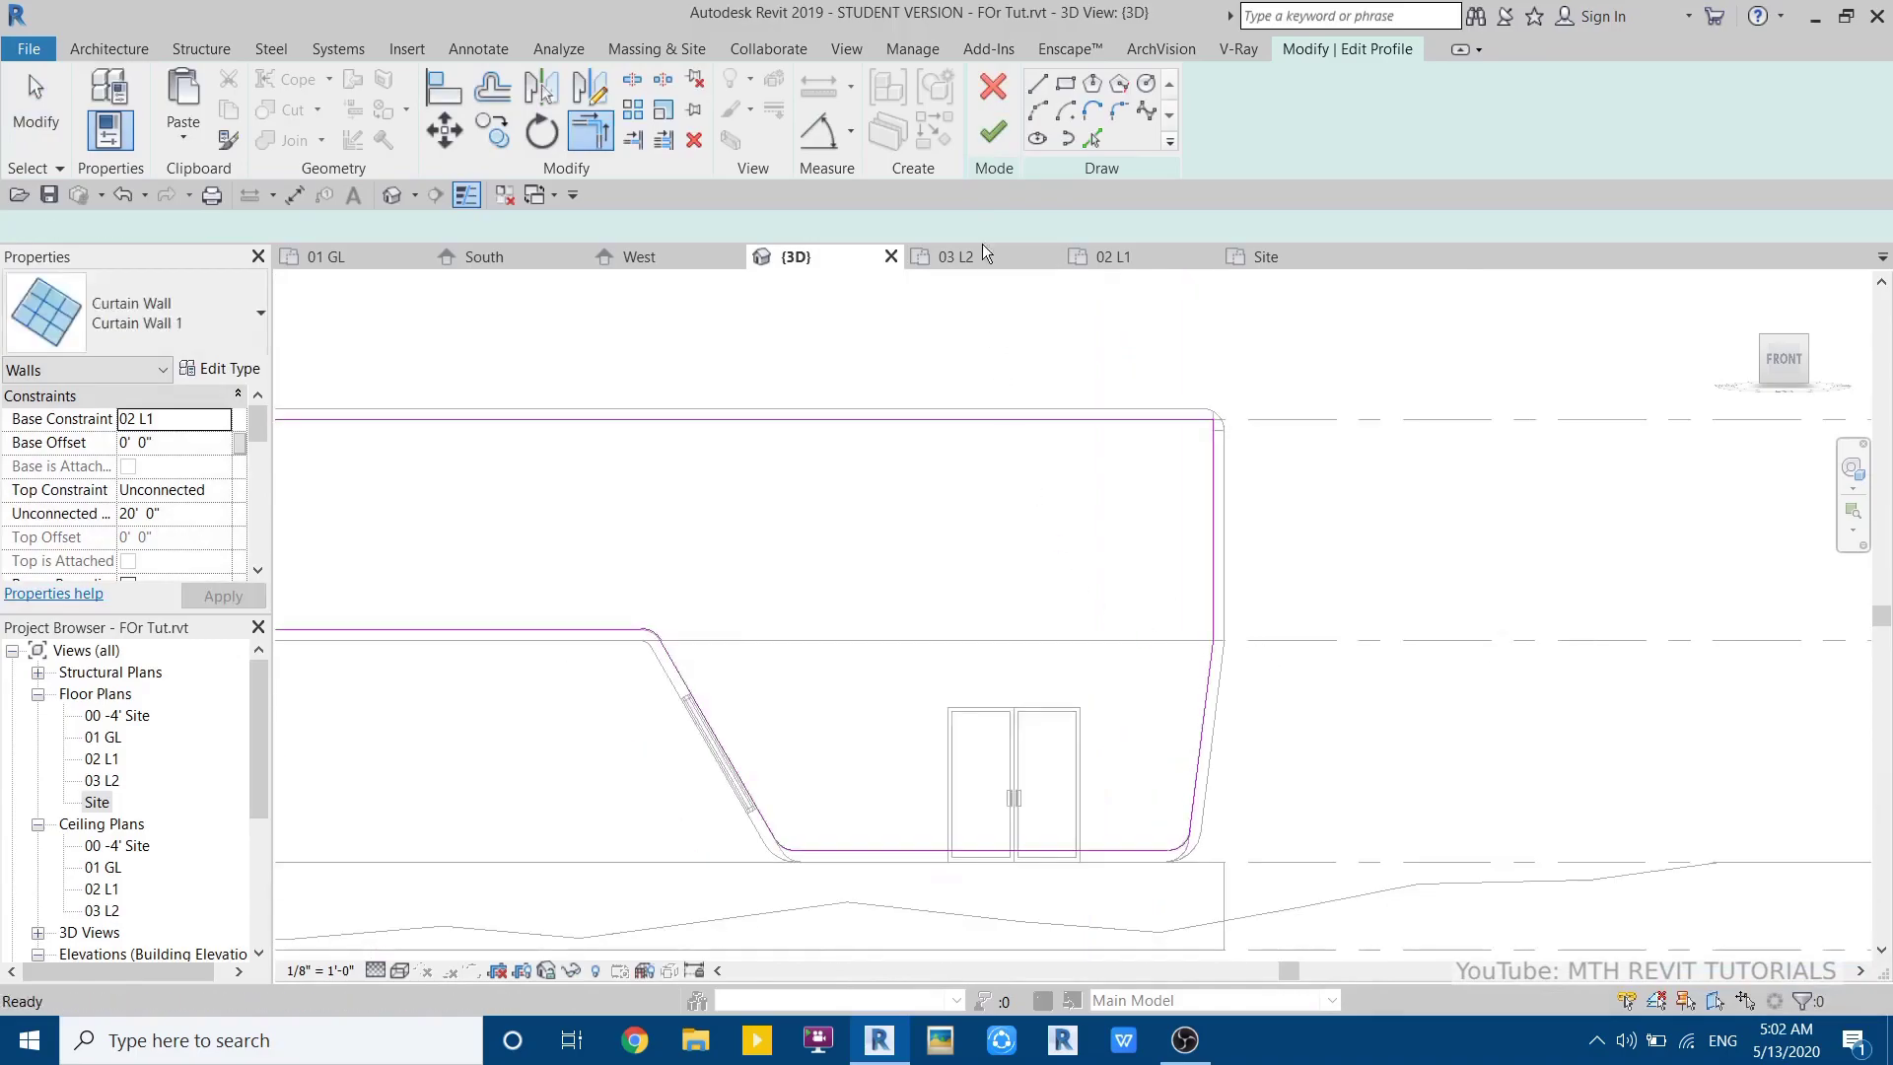
pyautogui.scroll(-3, 1129, 558)
# - Show the model in the Shaded visual style and inspect the reshaped curtain wall and roof shell from the front and back
pyautogui.keyDown('shift'); pyautogui.moveTo(1130, 564); pyautogui.dragTo(1047, 679, button='middle'); pyautogui.keyUp('shift')
pyautogui.press('s')
pyautogui.press('d')
pyautogui.scroll(3, 1043, 685)
pyautogui.press('Escape')
pyautogui.keyDown('shift'); pyautogui.moveTo(1043, 828); pyautogui.dragTo(773, 857, button='middle'); pyautogui.keyUp('shift')
pyautogui.scroll(4, 824, 810)
pyautogui.scroll(-5, 824, 811)
pyautogui.moveTo(926, 830)
pyautogui.keyDown('shift'); pyautogui.mouseDown(button='middle')
pyautogui.moveTo(959, 837)
pyautogui.moveTo(927, 828)
pyautogui.mouseUp(button='middle'); pyautogui.keyUp('shift')
pyautogui.scroll(5, 623, 723)
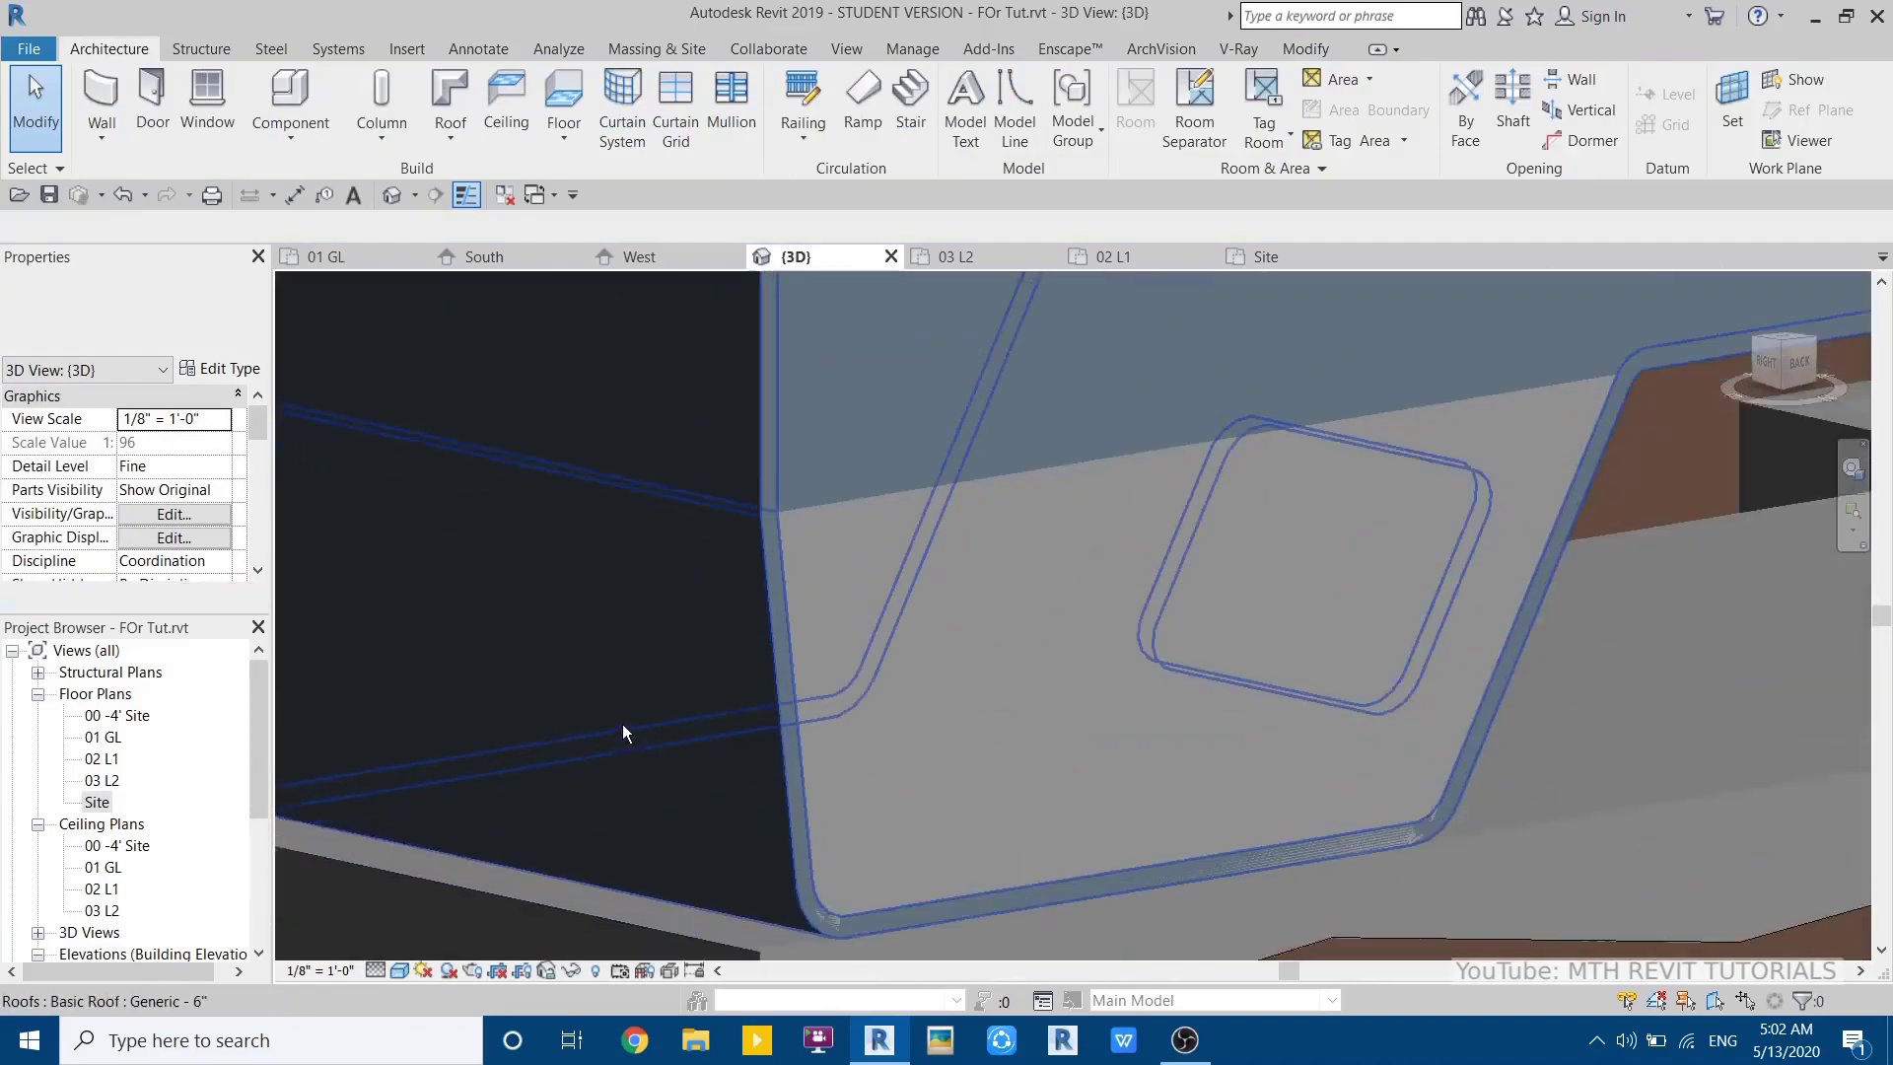
# - Edit the profile of the back wall around the entrance, picking the roof shell's slanted inner edge, rounded corner and bottom inner edge
pyautogui.click(933, 624)
pyautogui.click(993, 103)
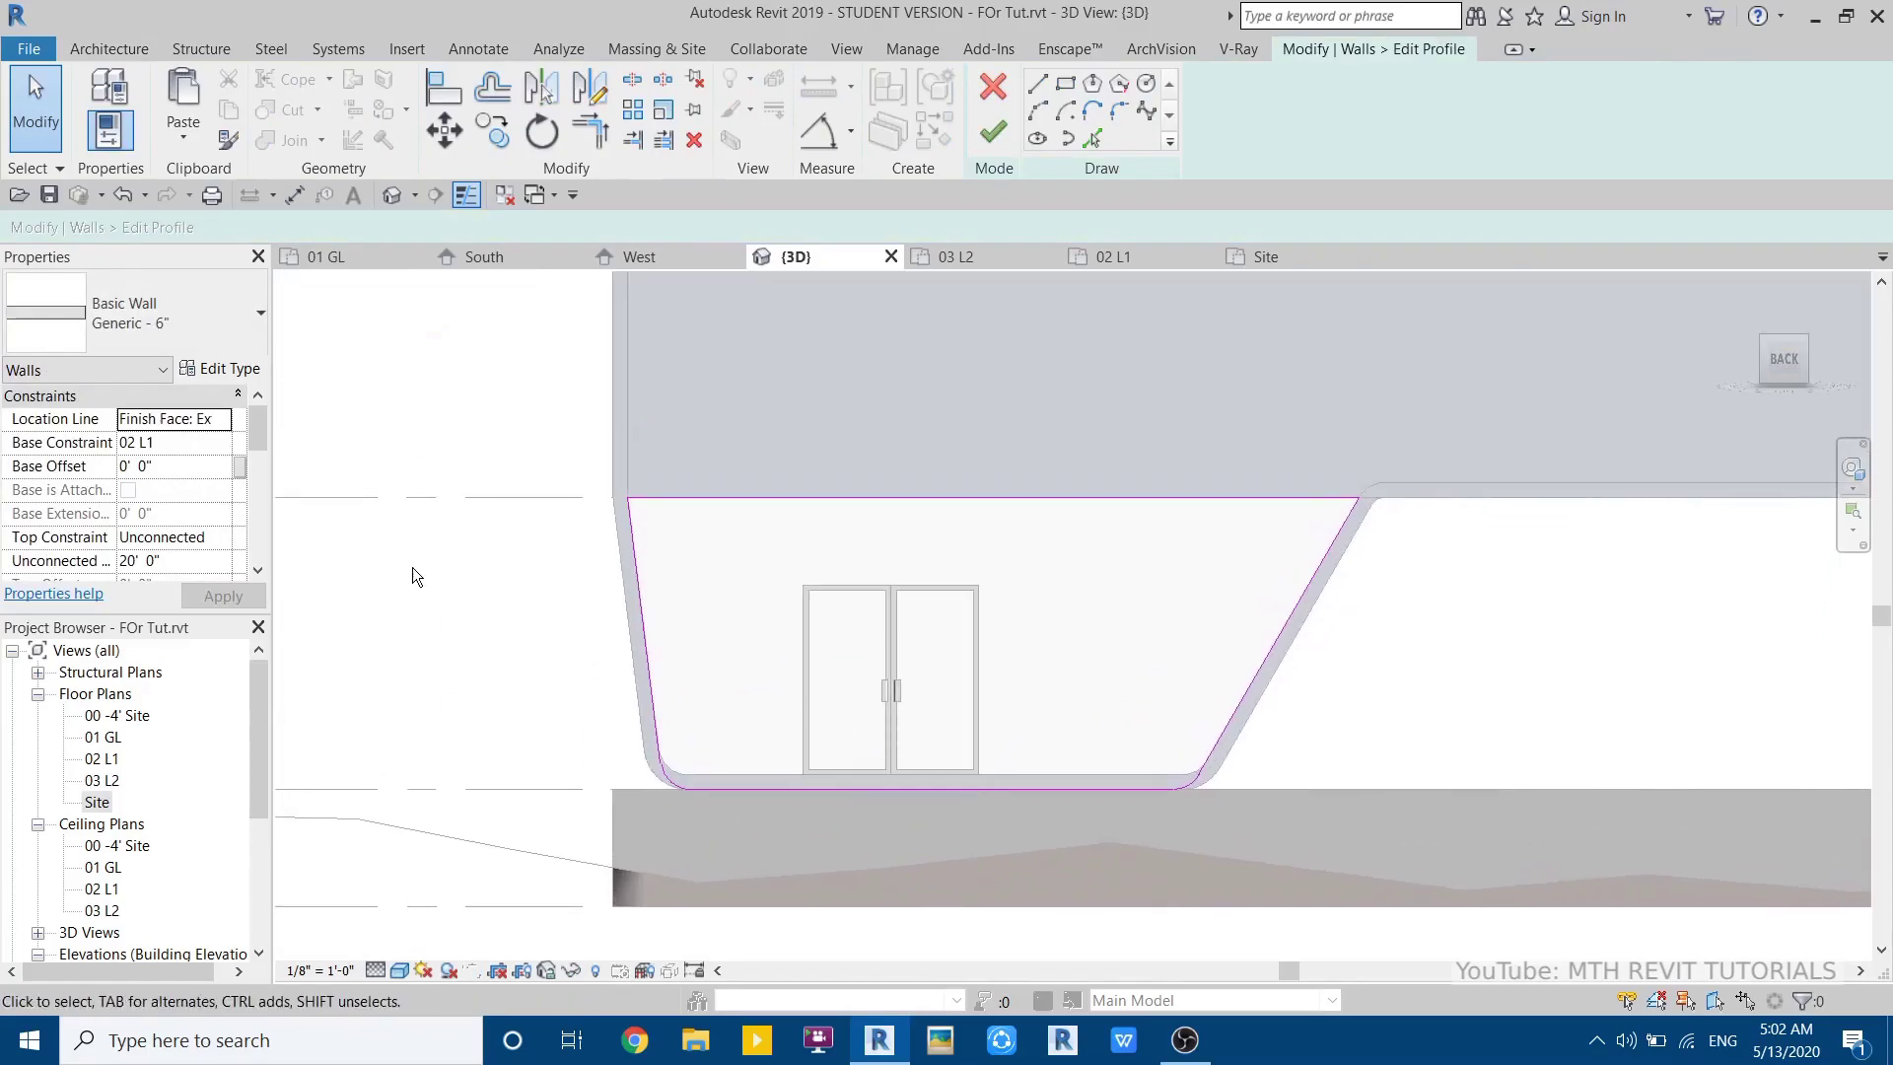
pyautogui.click(1091, 137)
pyautogui.scroll(1, 1326, 572)
pyautogui.click(1308, 543)
pyautogui.scroll(1, 1151, 833)
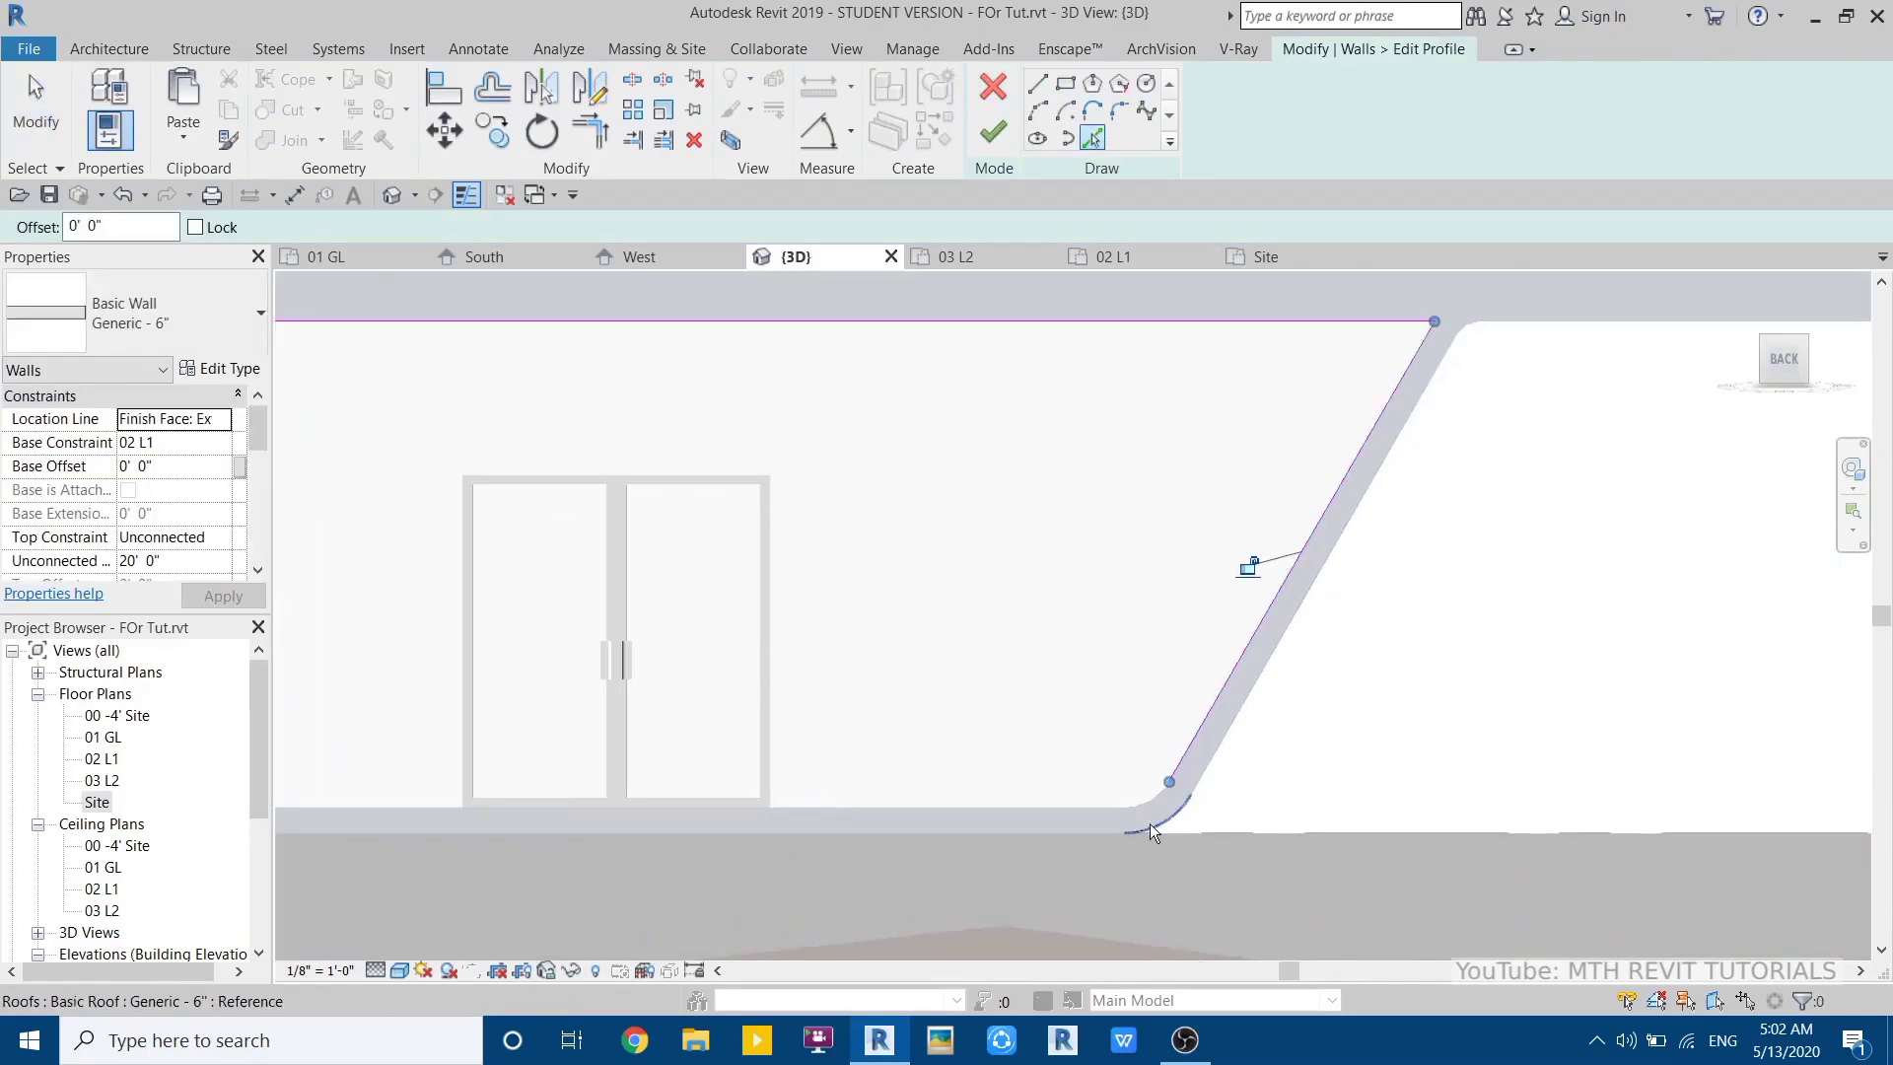
pyautogui.click(1158, 800)
pyautogui.click(1025, 807)
# - Pick the roof shell's inner edges at the opposite lower corner and finish the back wall's profile
pyautogui.moveTo(477, 752); pyautogui.dragTo(897, 761, button='middle')
pyautogui.click(701, 792)
pyautogui.click(680, 727)
pyautogui.scroll(-3, 683, 727)
pyautogui.scroll(3, 1244, 556)
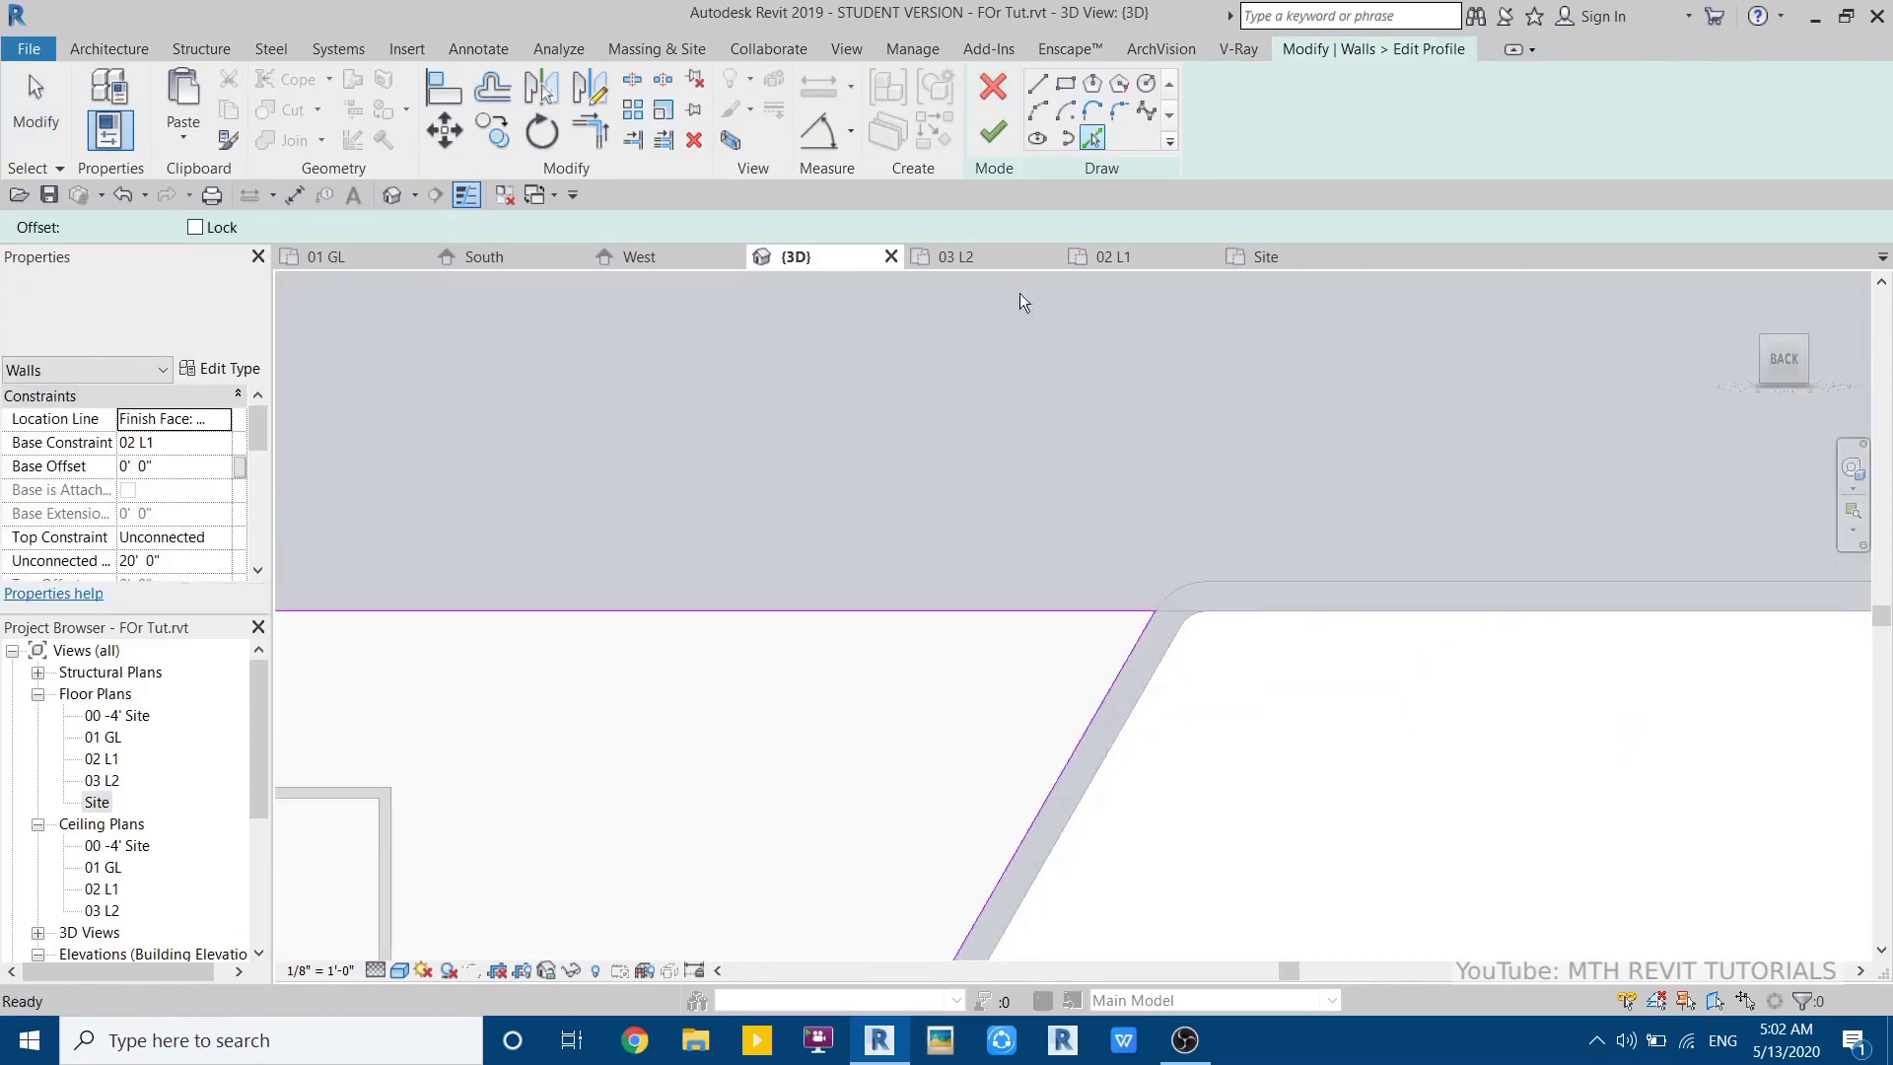
pyautogui.click(993, 132)
# - Inspect the refitted back wall, roof shell, base pad and pool from several angles in 3D
pyautogui.scroll(-5, 1263, 540)
pyautogui.keyDown('shift'); pyautogui.moveTo(1262, 540); pyautogui.dragTo(1524, 794, button='middle'); pyautogui.keyUp('shift')
pyautogui.press('Escape')
pyautogui.keyDown('shift'); pyautogui.moveTo(1031, 845); pyautogui.dragTo(1251, 779, button='middle'); pyautogui.keyUp('shift')
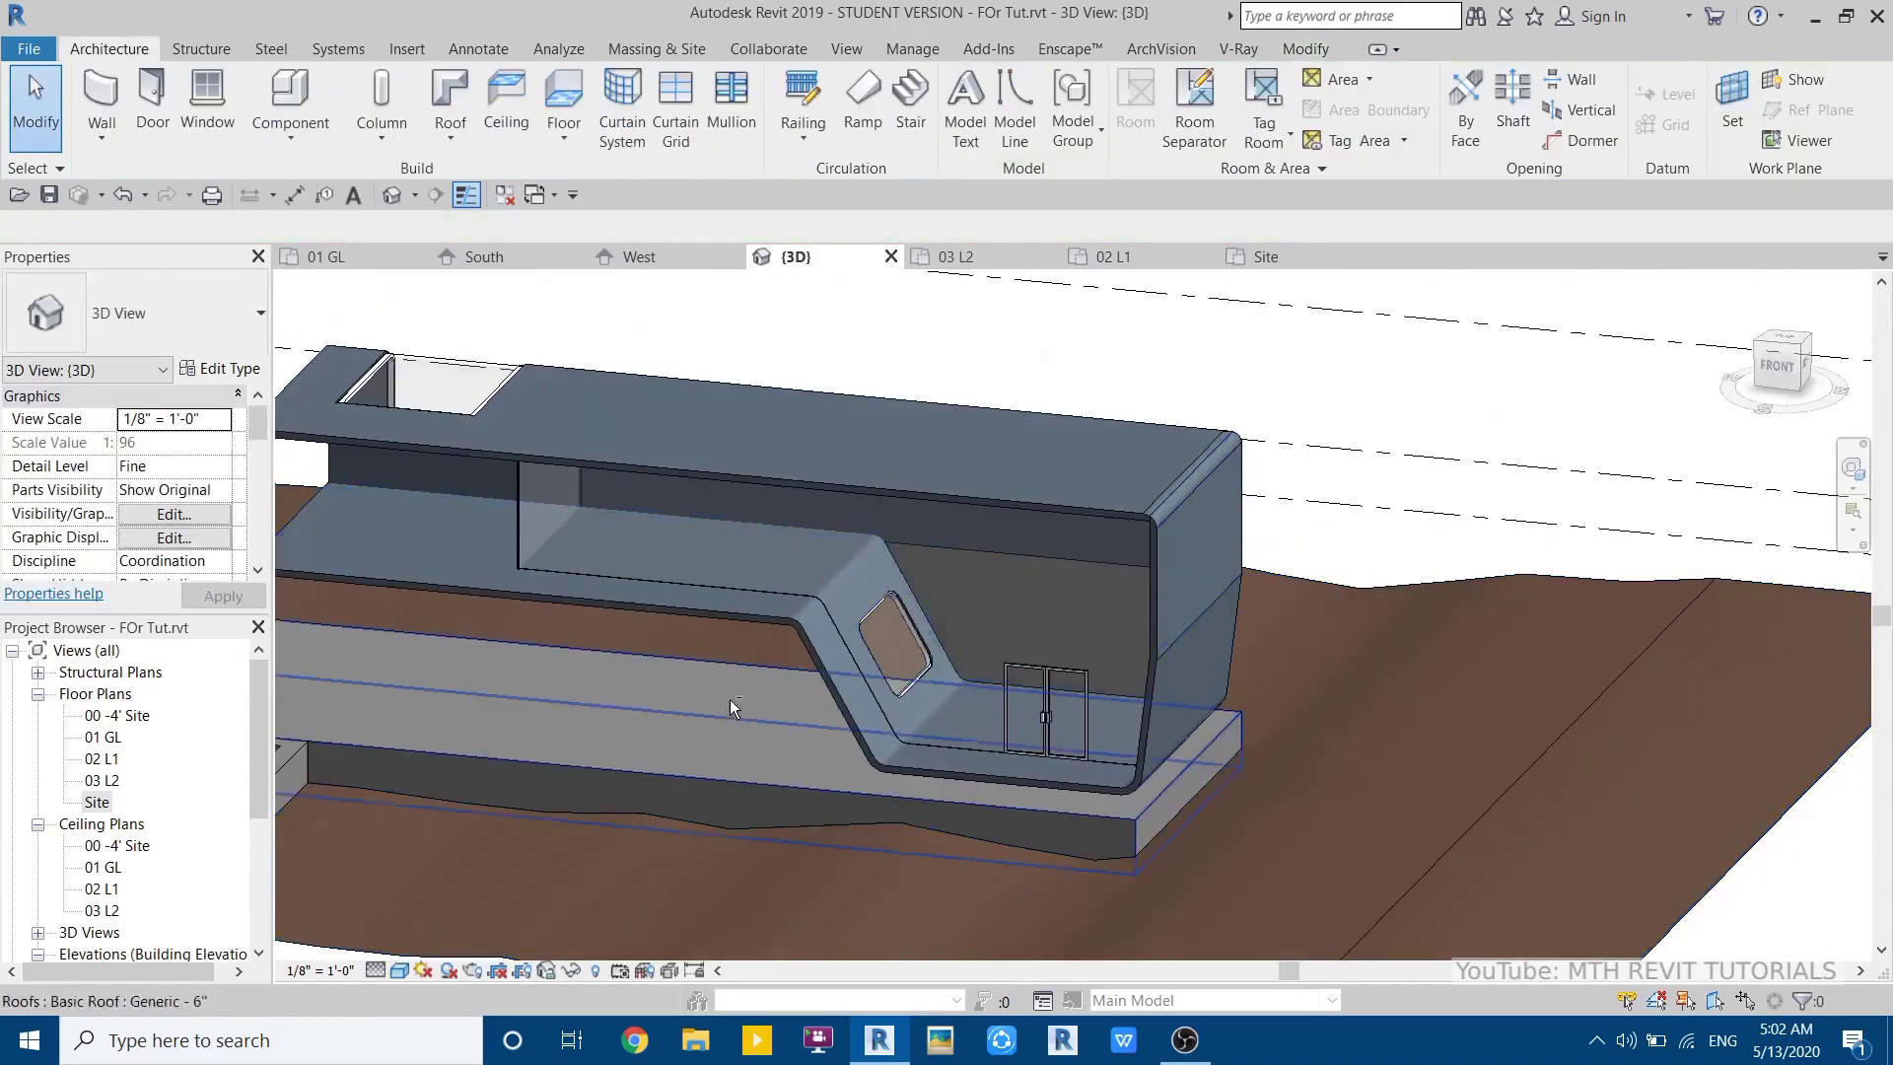
pyautogui.moveTo(729, 700); pyautogui.dragTo(970, 754, button='middle')
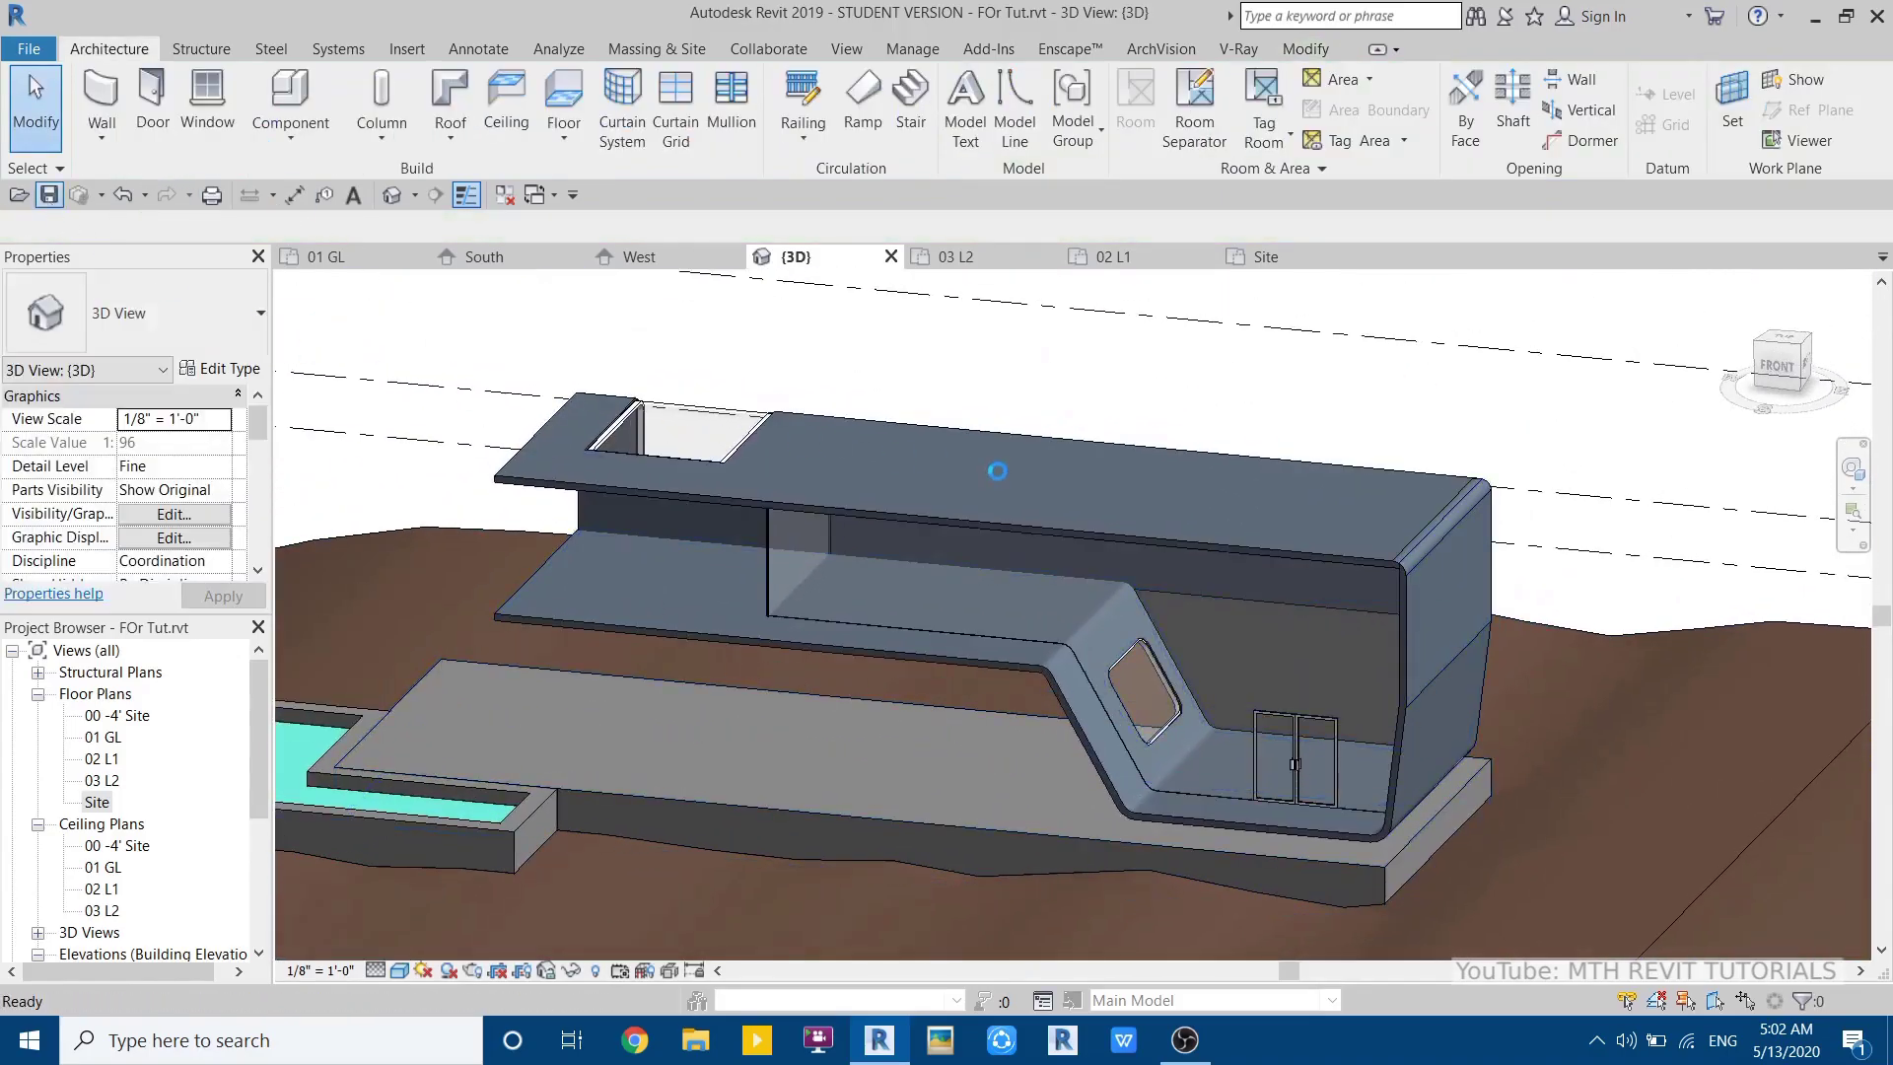
pyautogui.keyDown('shift'); pyautogui.moveTo(934, 630); pyautogui.dragTo(826, 680, button='middle'); pyautogui.keyUp('shift')
pyautogui.scroll(1, 801, 751)
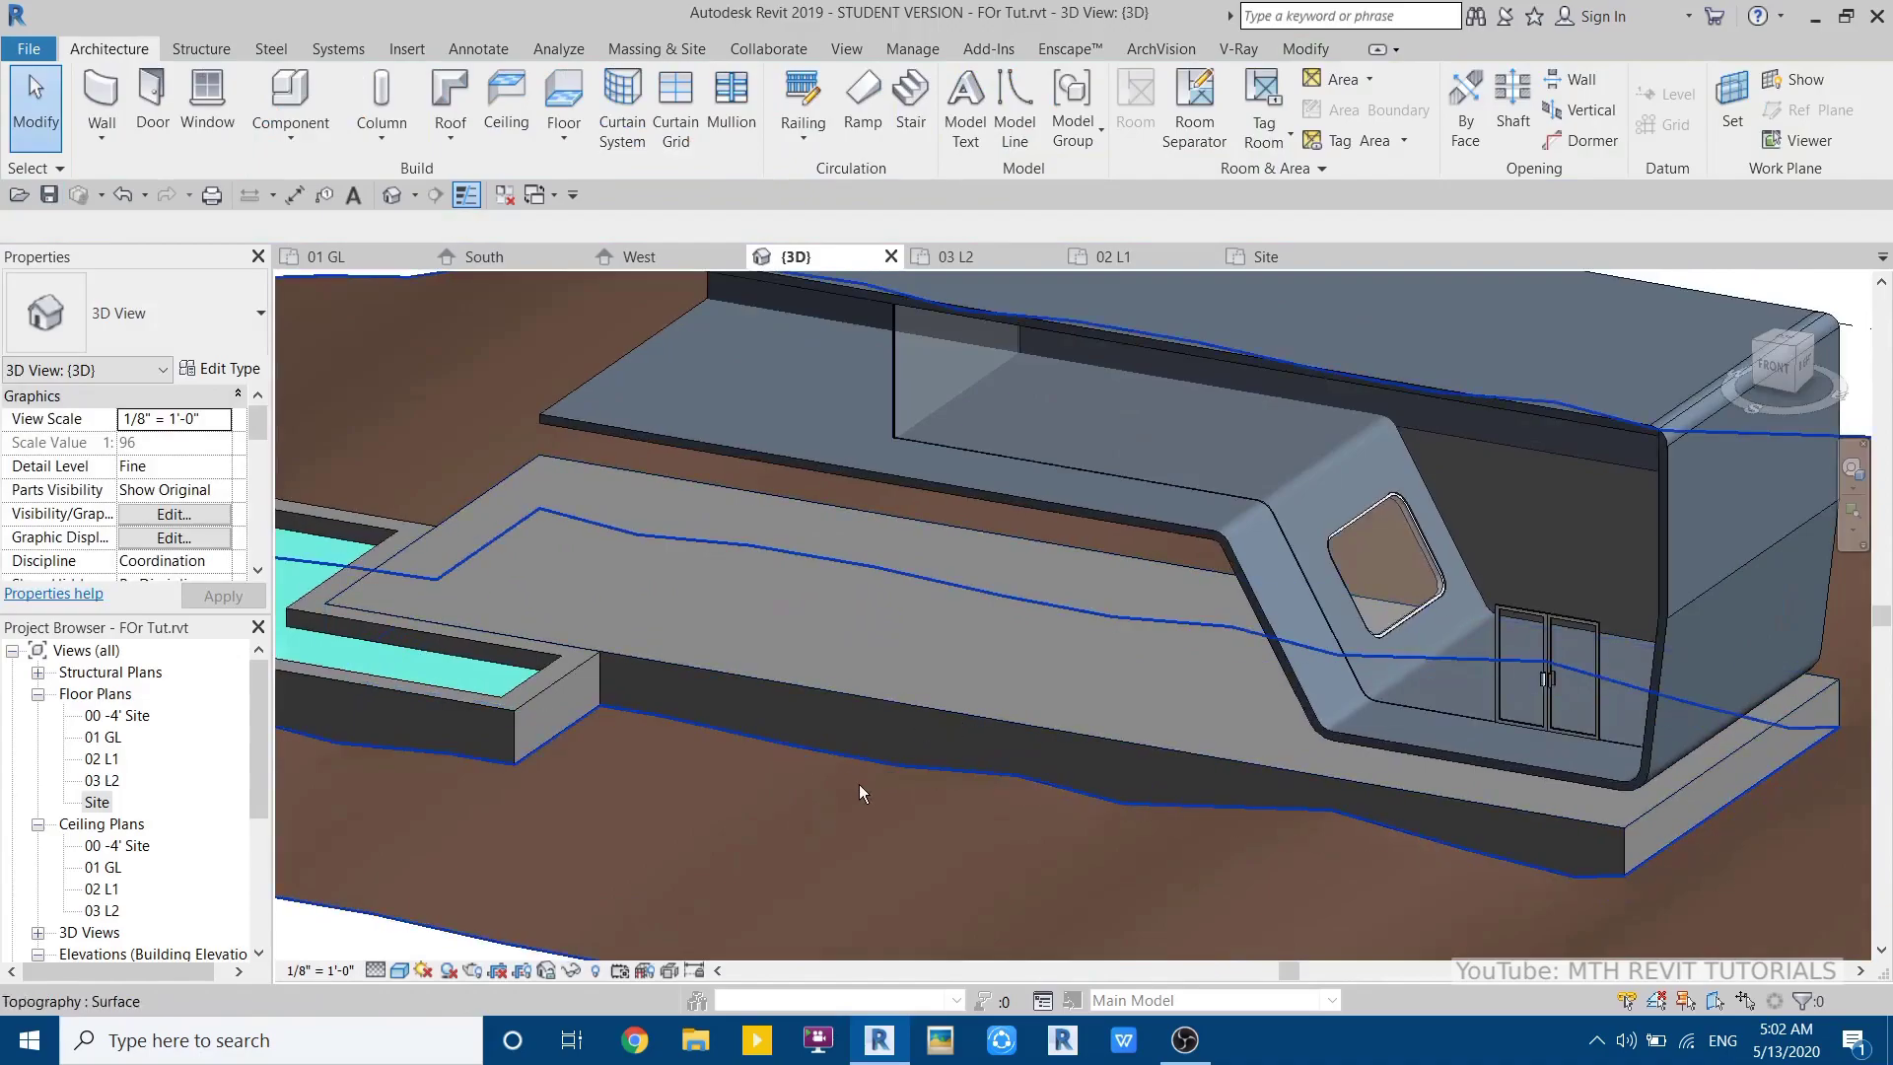
pyautogui.scroll(-3, 986, 788)
pyautogui.moveTo(1010, 777)
pyautogui.keyDown('shift'); pyautogui.mouseDown(button='middle')
pyautogui.moveTo(1034, 777)
pyautogui.moveTo(1016, 774)
pyautogui.mouseUp(button='middle'); pyautogui.keyUp('shift')
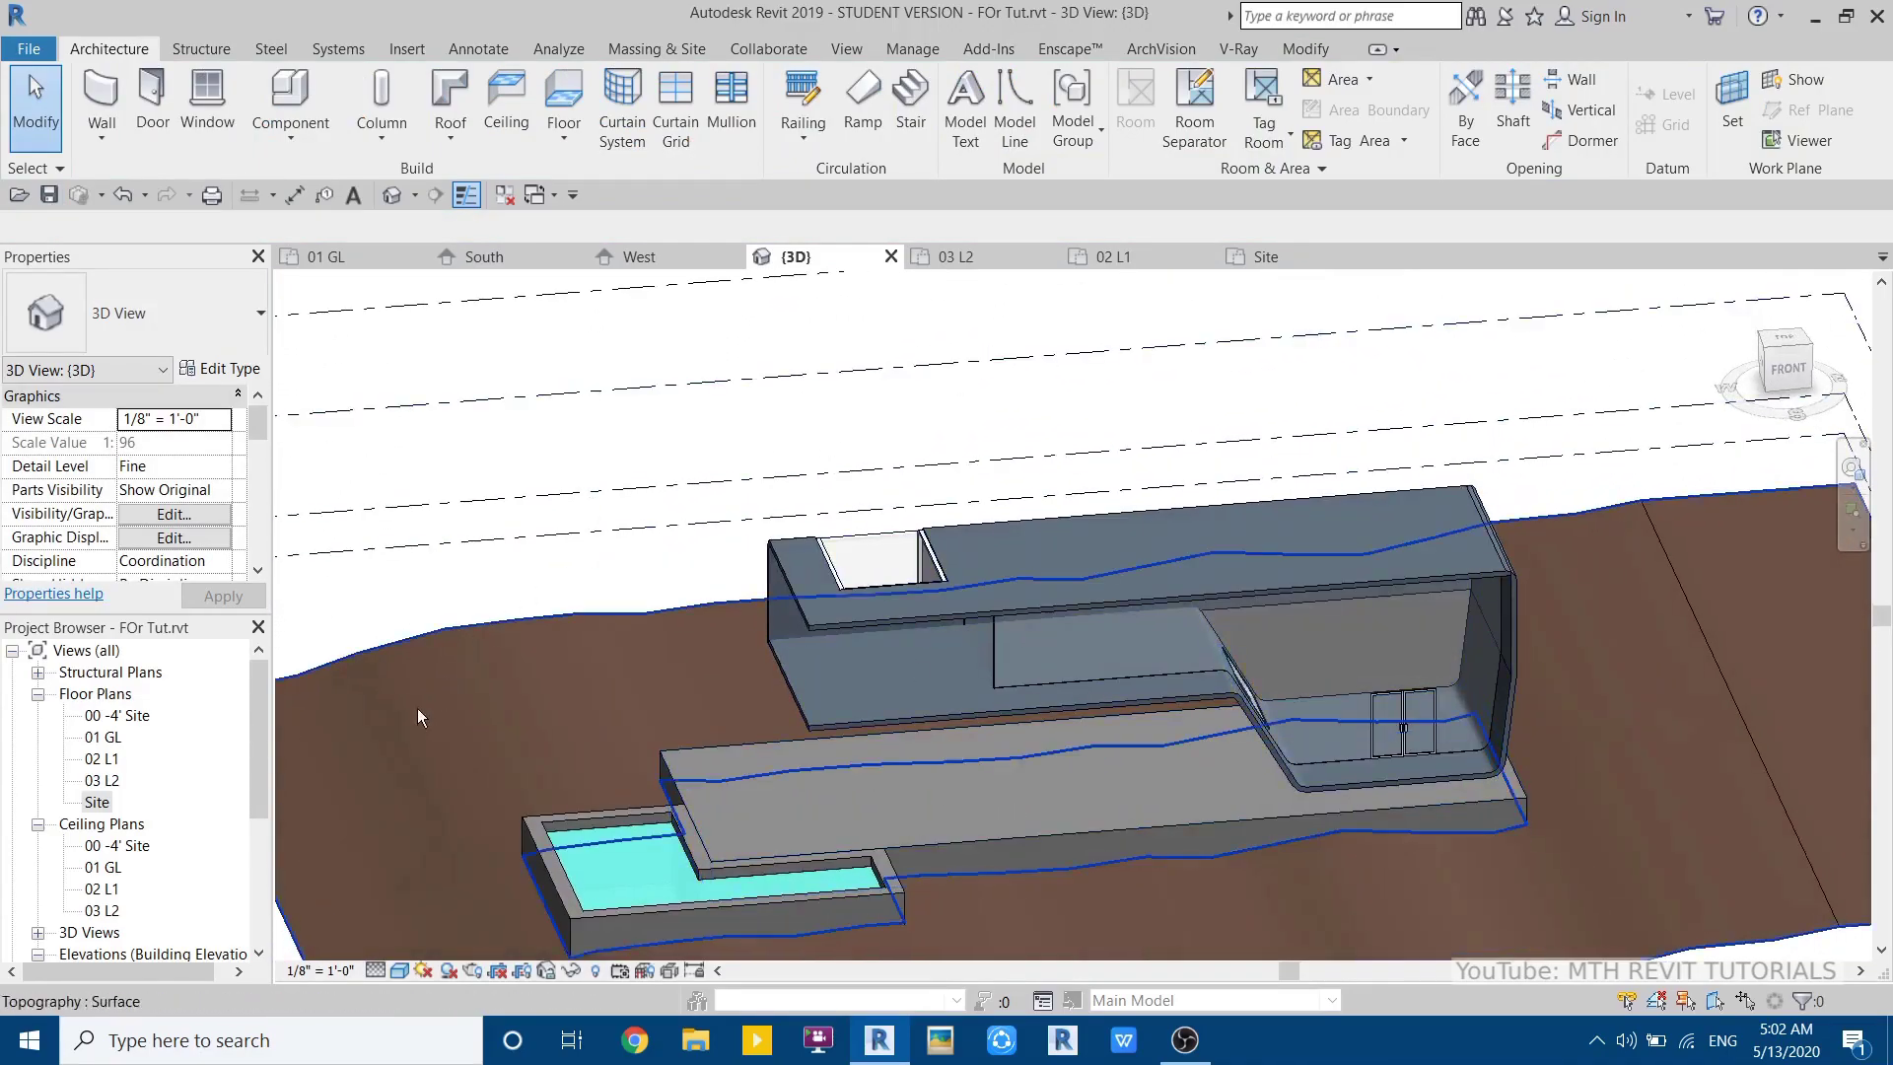
# - In the 00 -4' Site floor plan, start a stair with Top Level set to None and a desired stair height of 4'
pyautogui.doubleClick(131, 716)
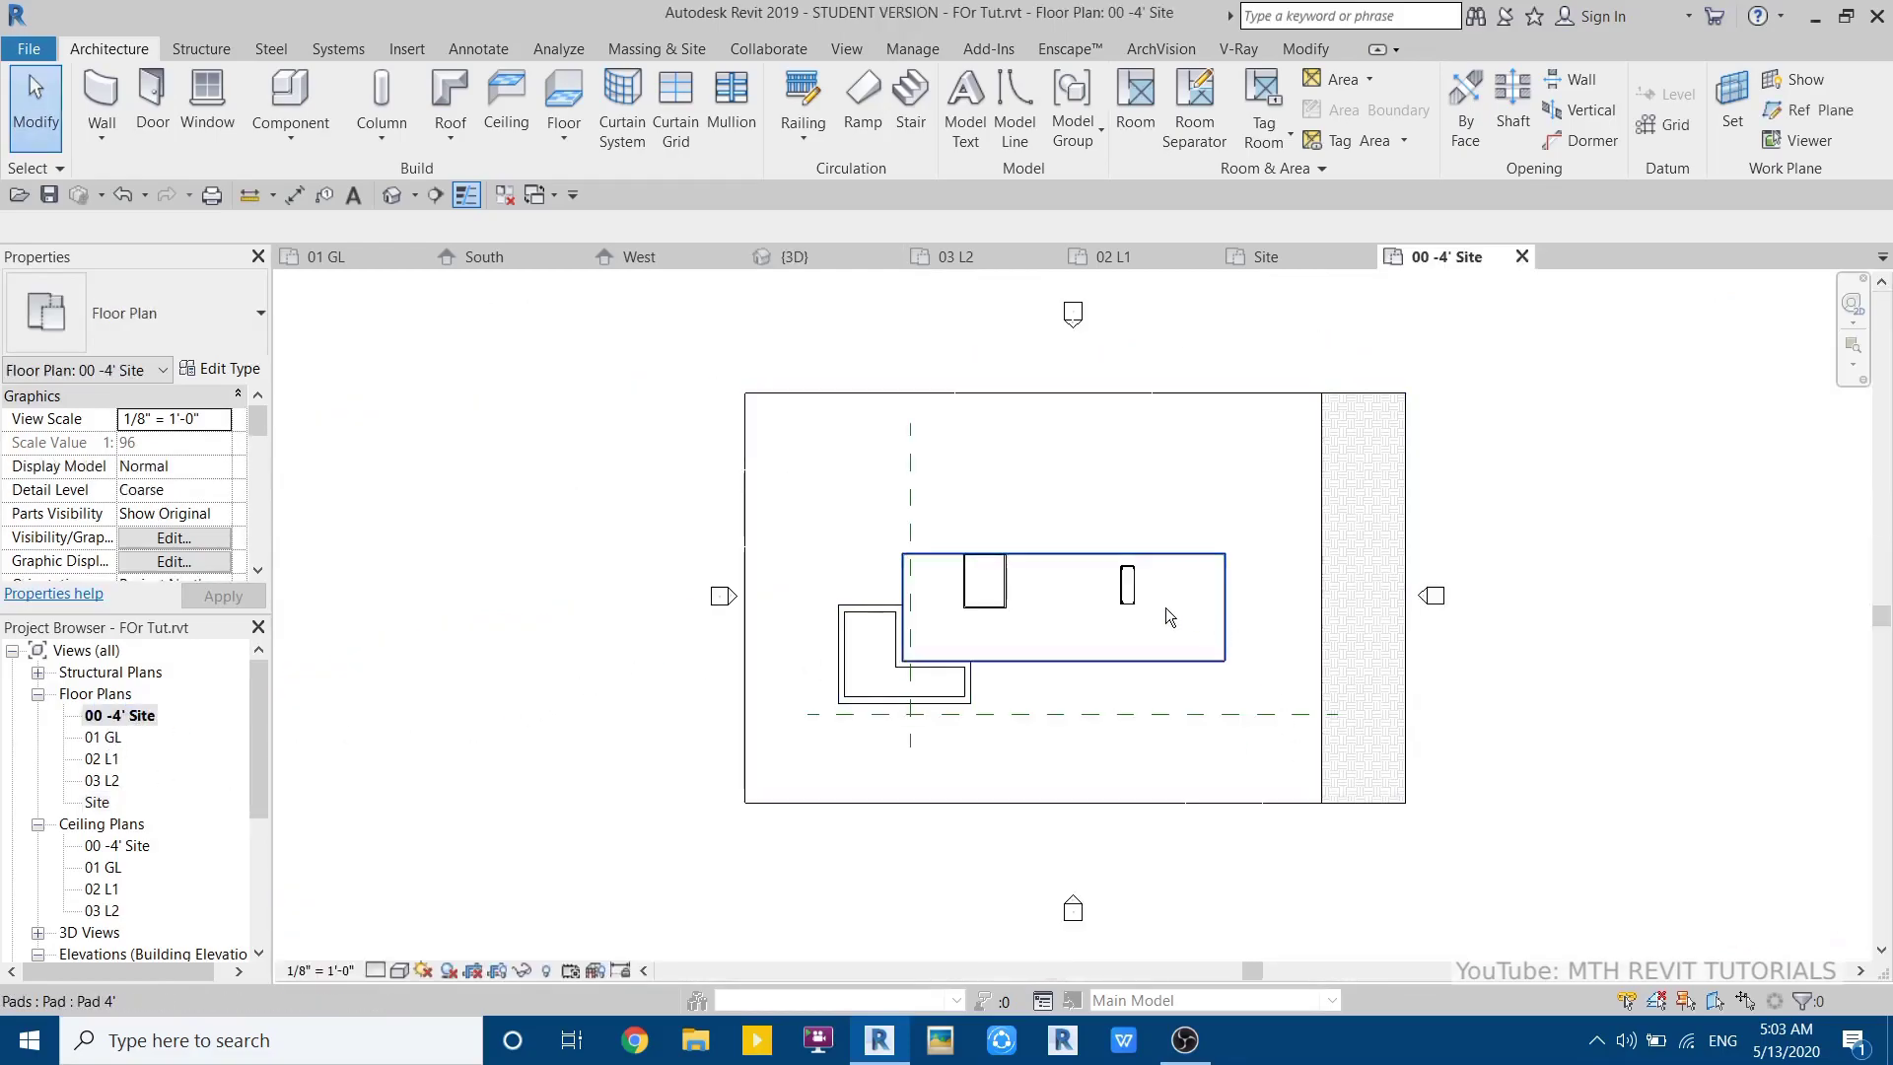
pyautogui.moveTo(1163, 607); pyautogui.dragTo(1134, 591, button='middle')
pyautogui.scroll(1, 1135, 591)
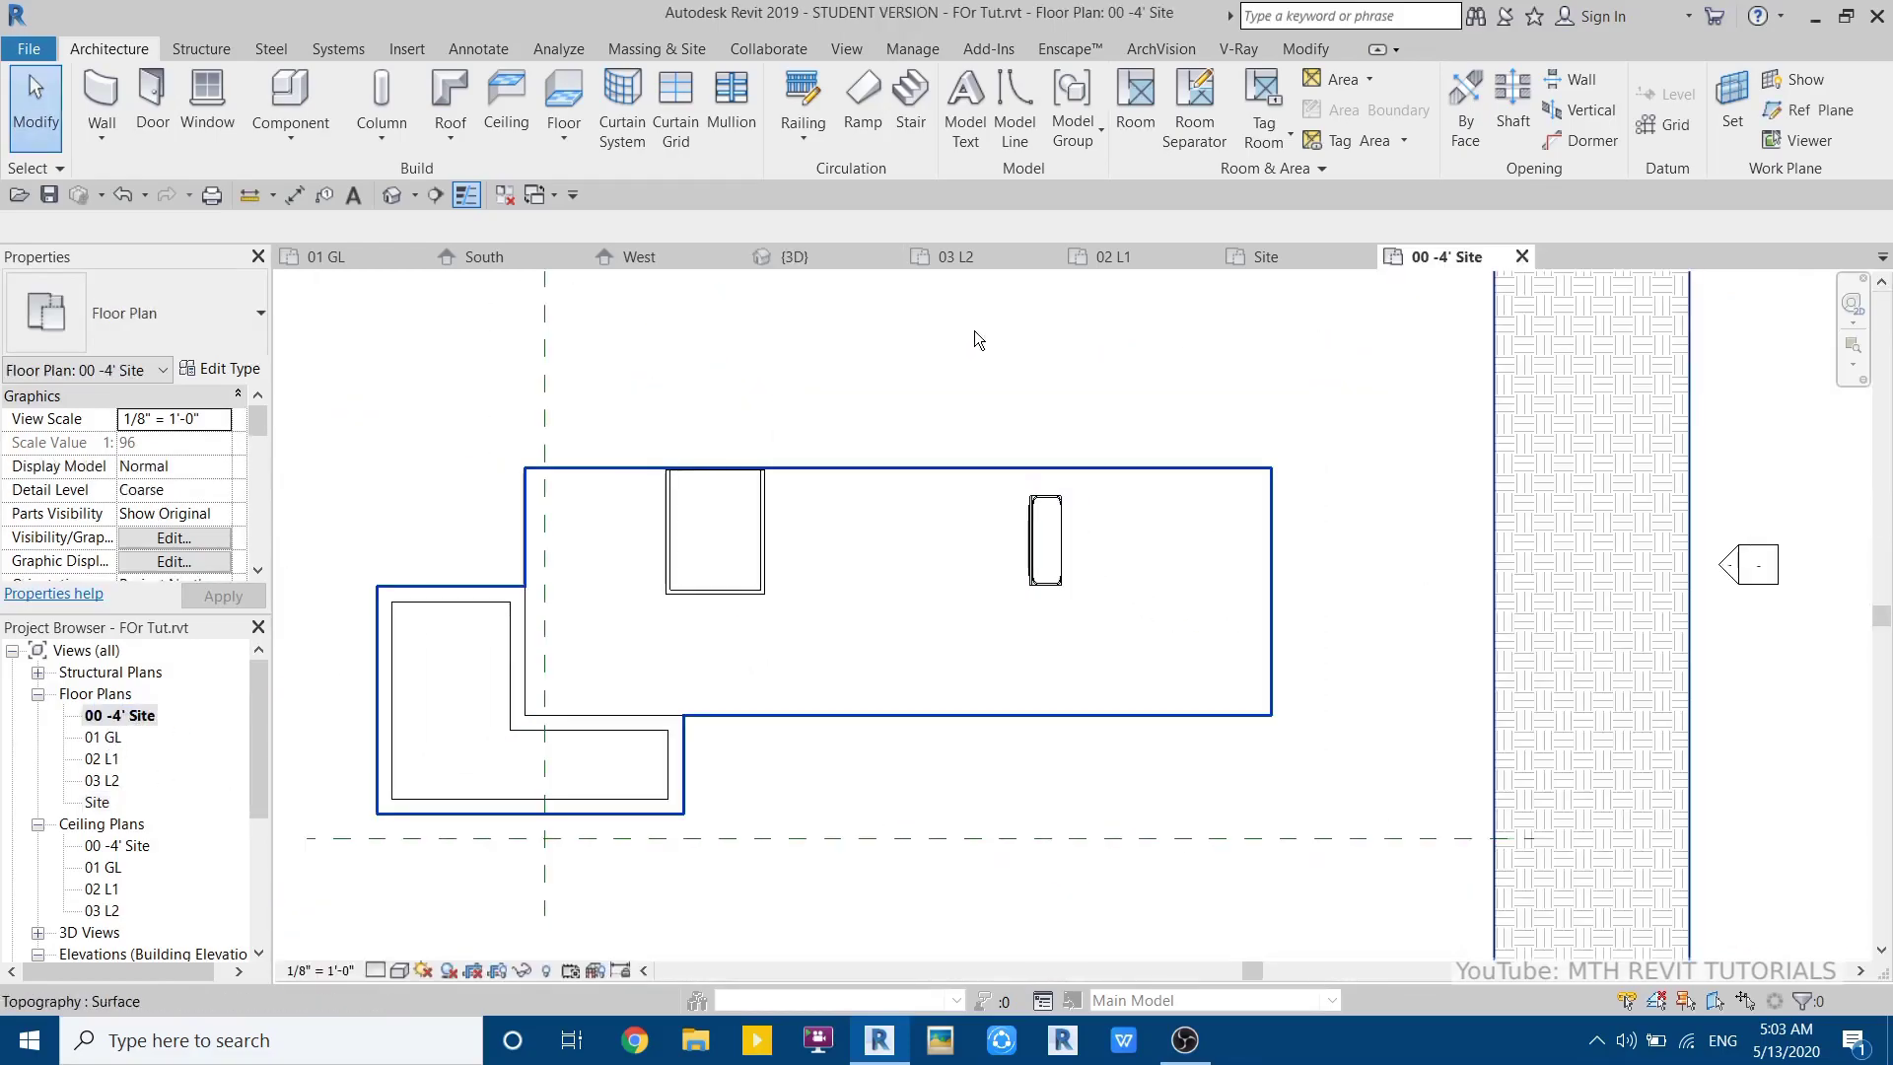
pyautogui.click(907, 109)
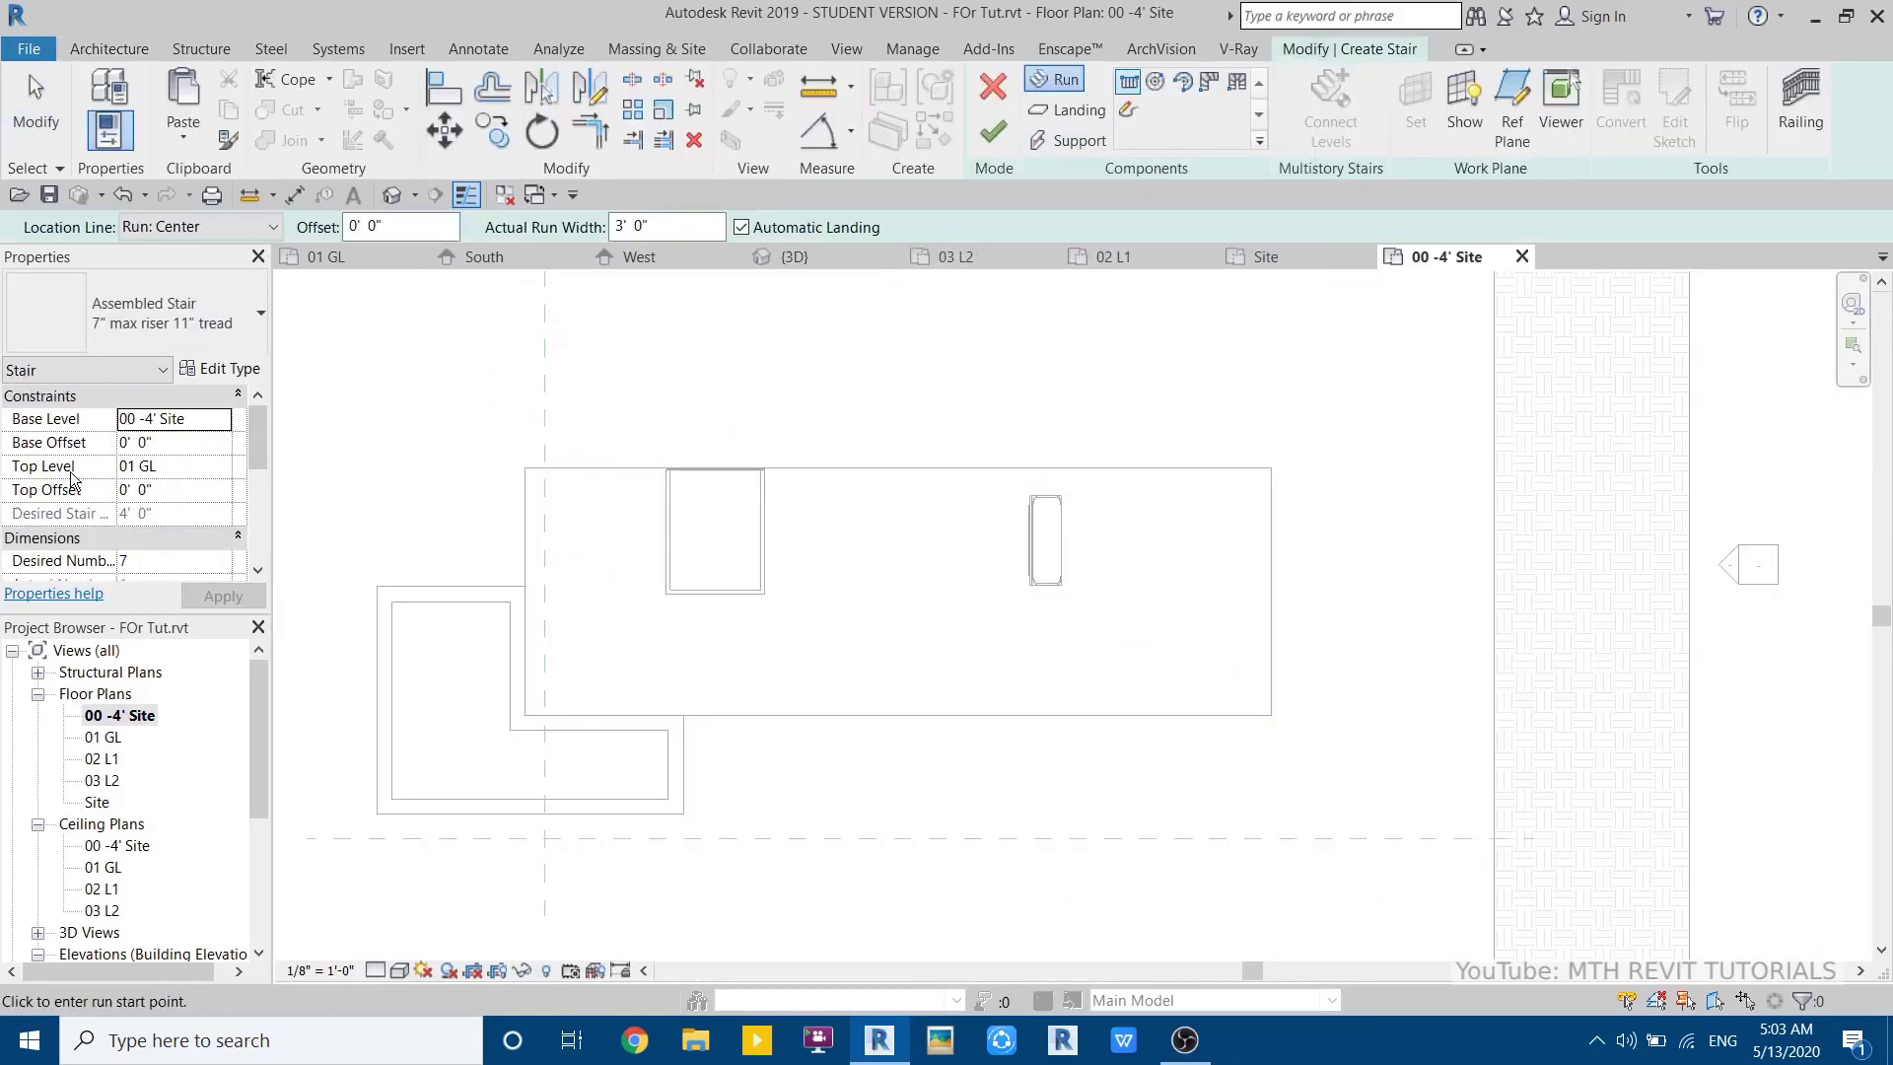
pyautogui.click(221, 466)
pyautogui.click(138, 485)
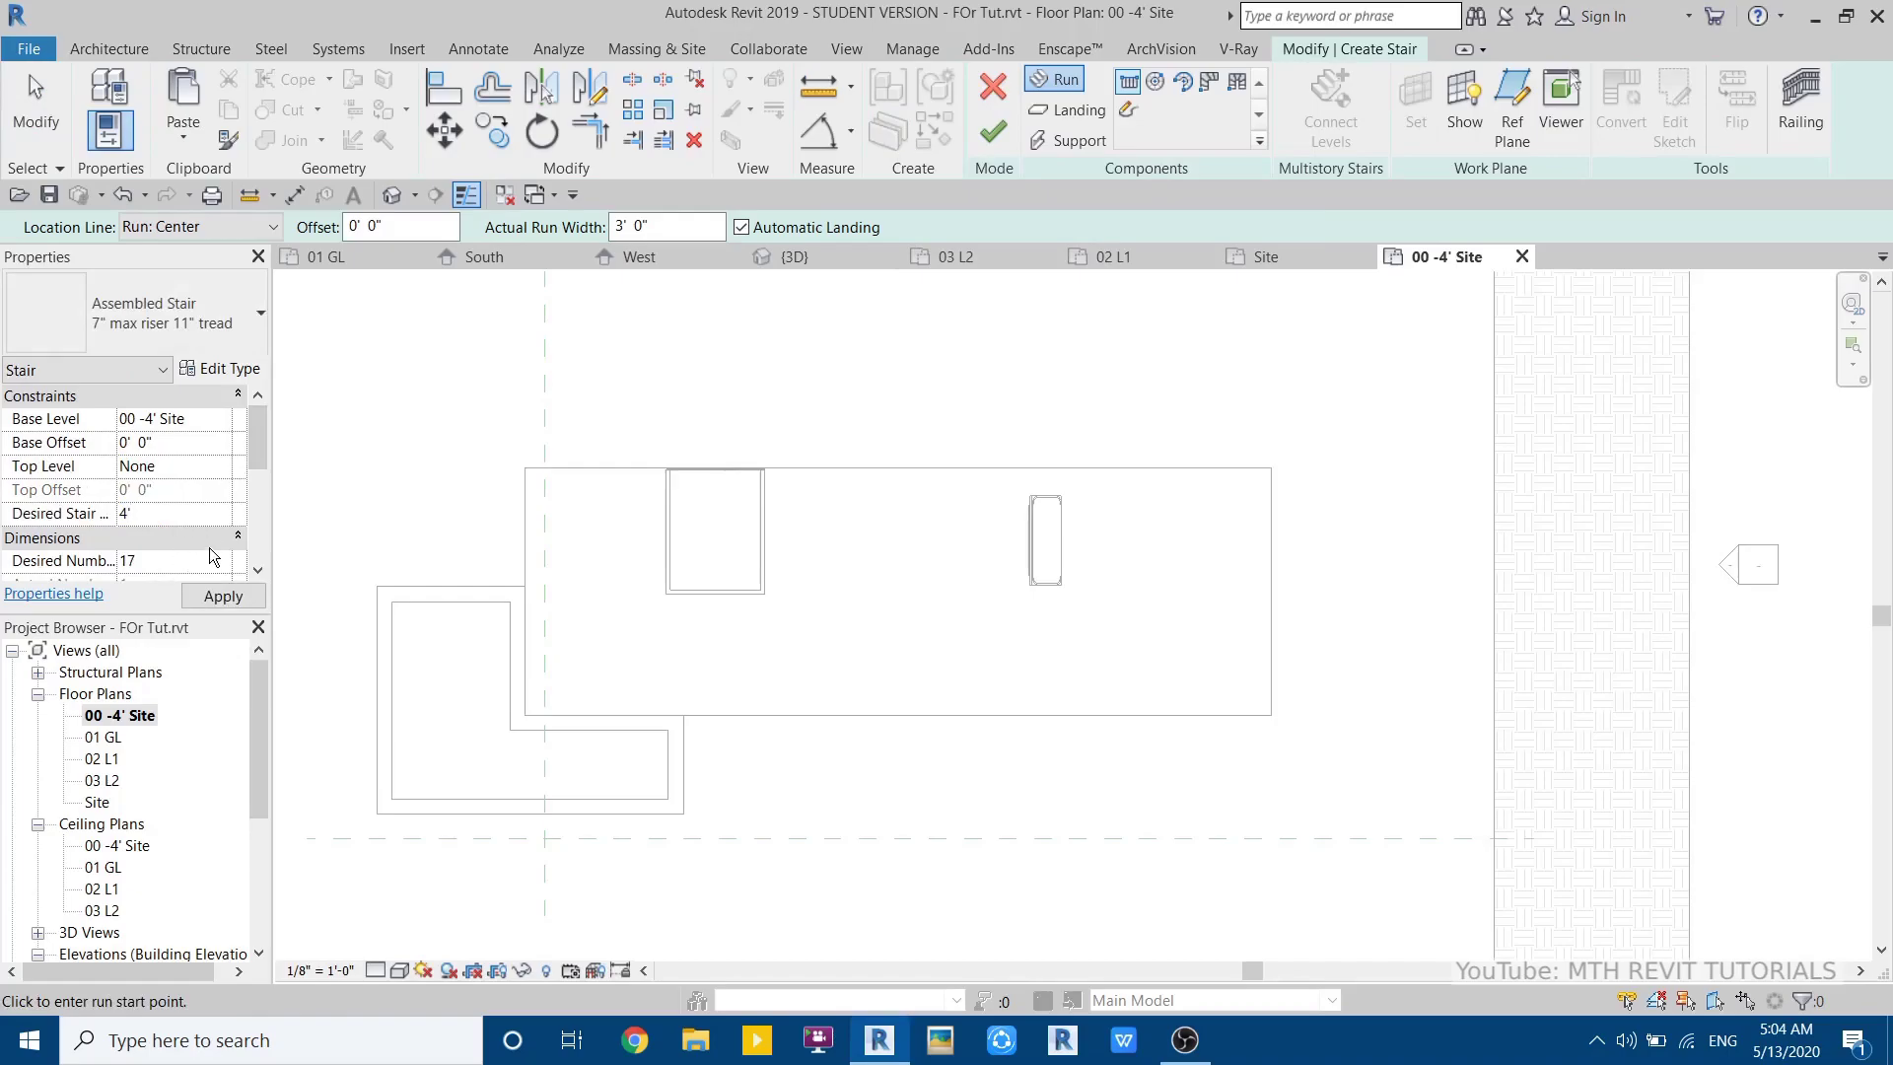
pyautogui.press('Return')
pyautogui.scroll(-2, 181, 537)
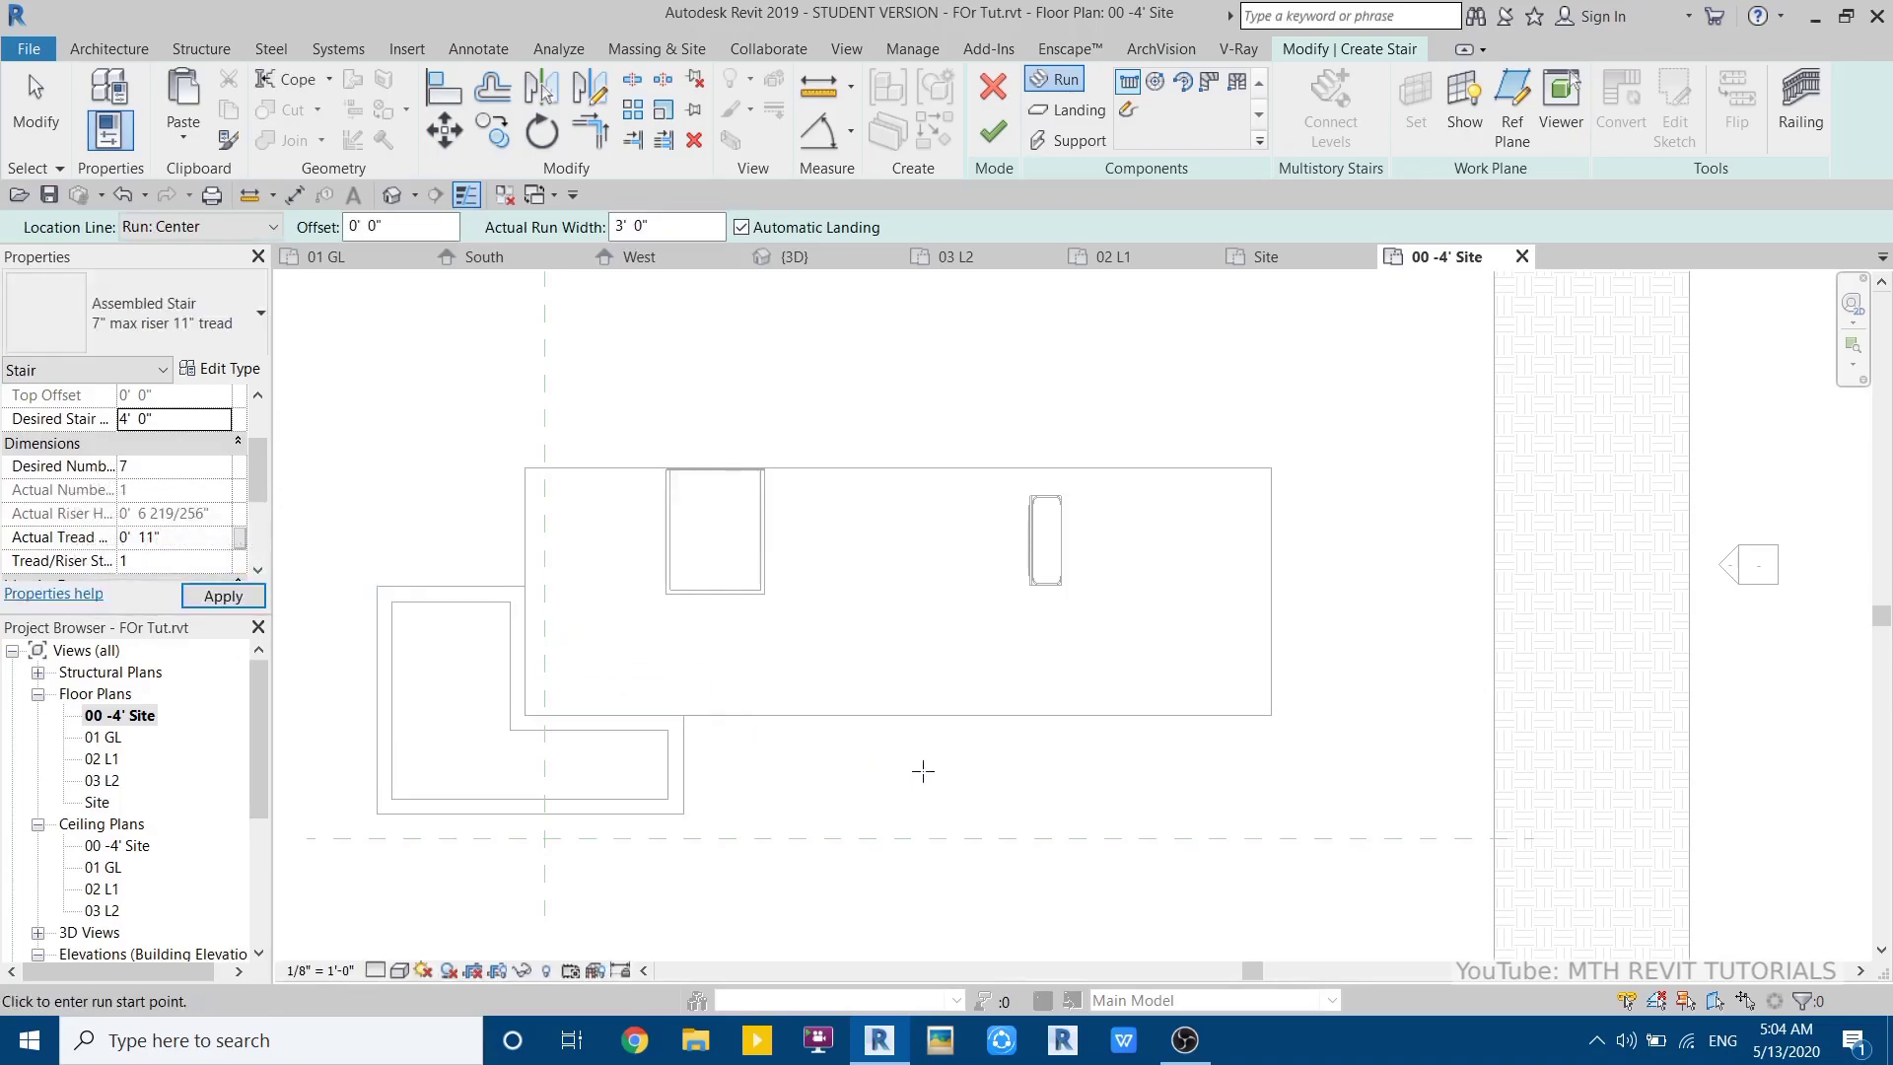
# - Sketch a straight 7-riser stair run going up toward the front edge of the building's base pad
pyautogui.click(972, 799)
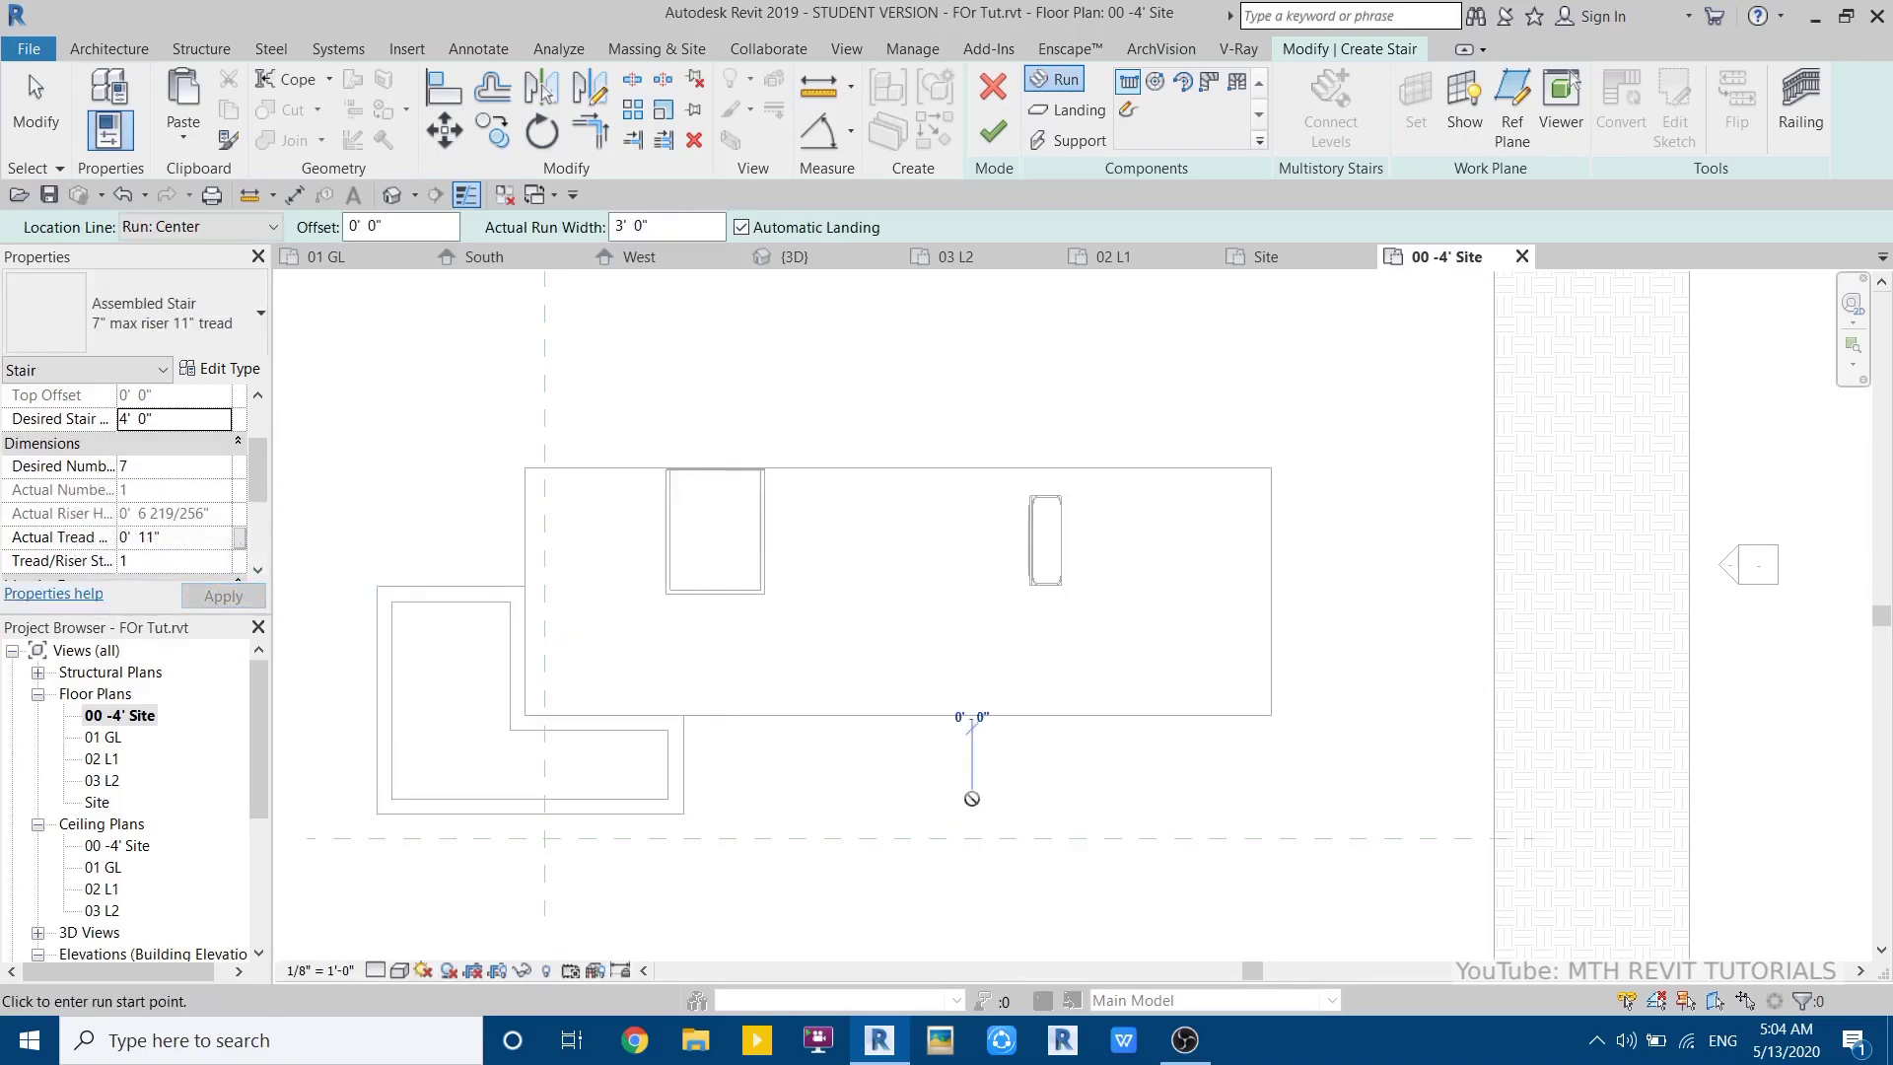
pyautogui.click(972, 591)
pyautogui.scroll(3, 998, 794)
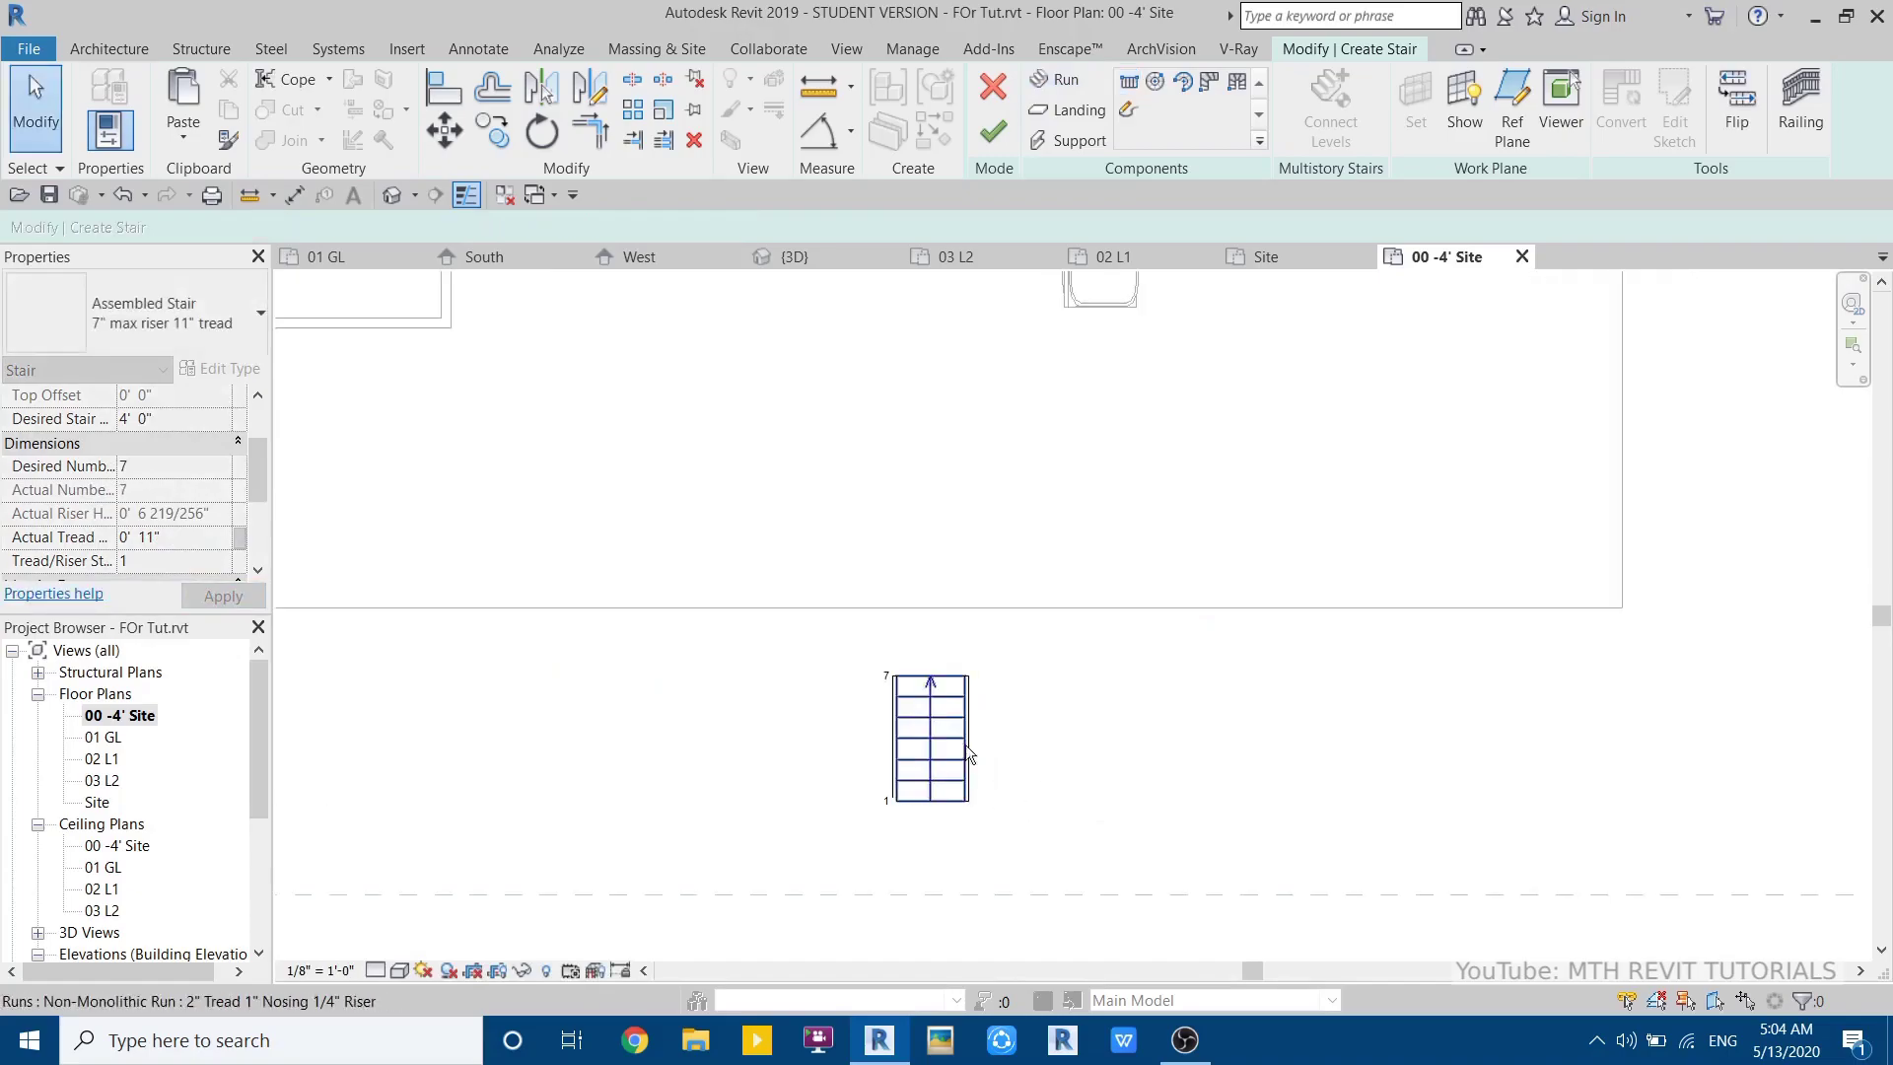
# - Move the whole stair run so its top riser meets the pad's front edge, and finish the stair
pyautogui.scroll(2, 850, 674)
pyautogui.moveTo(804, 623); pyautogui.dragTo(1226, 962)
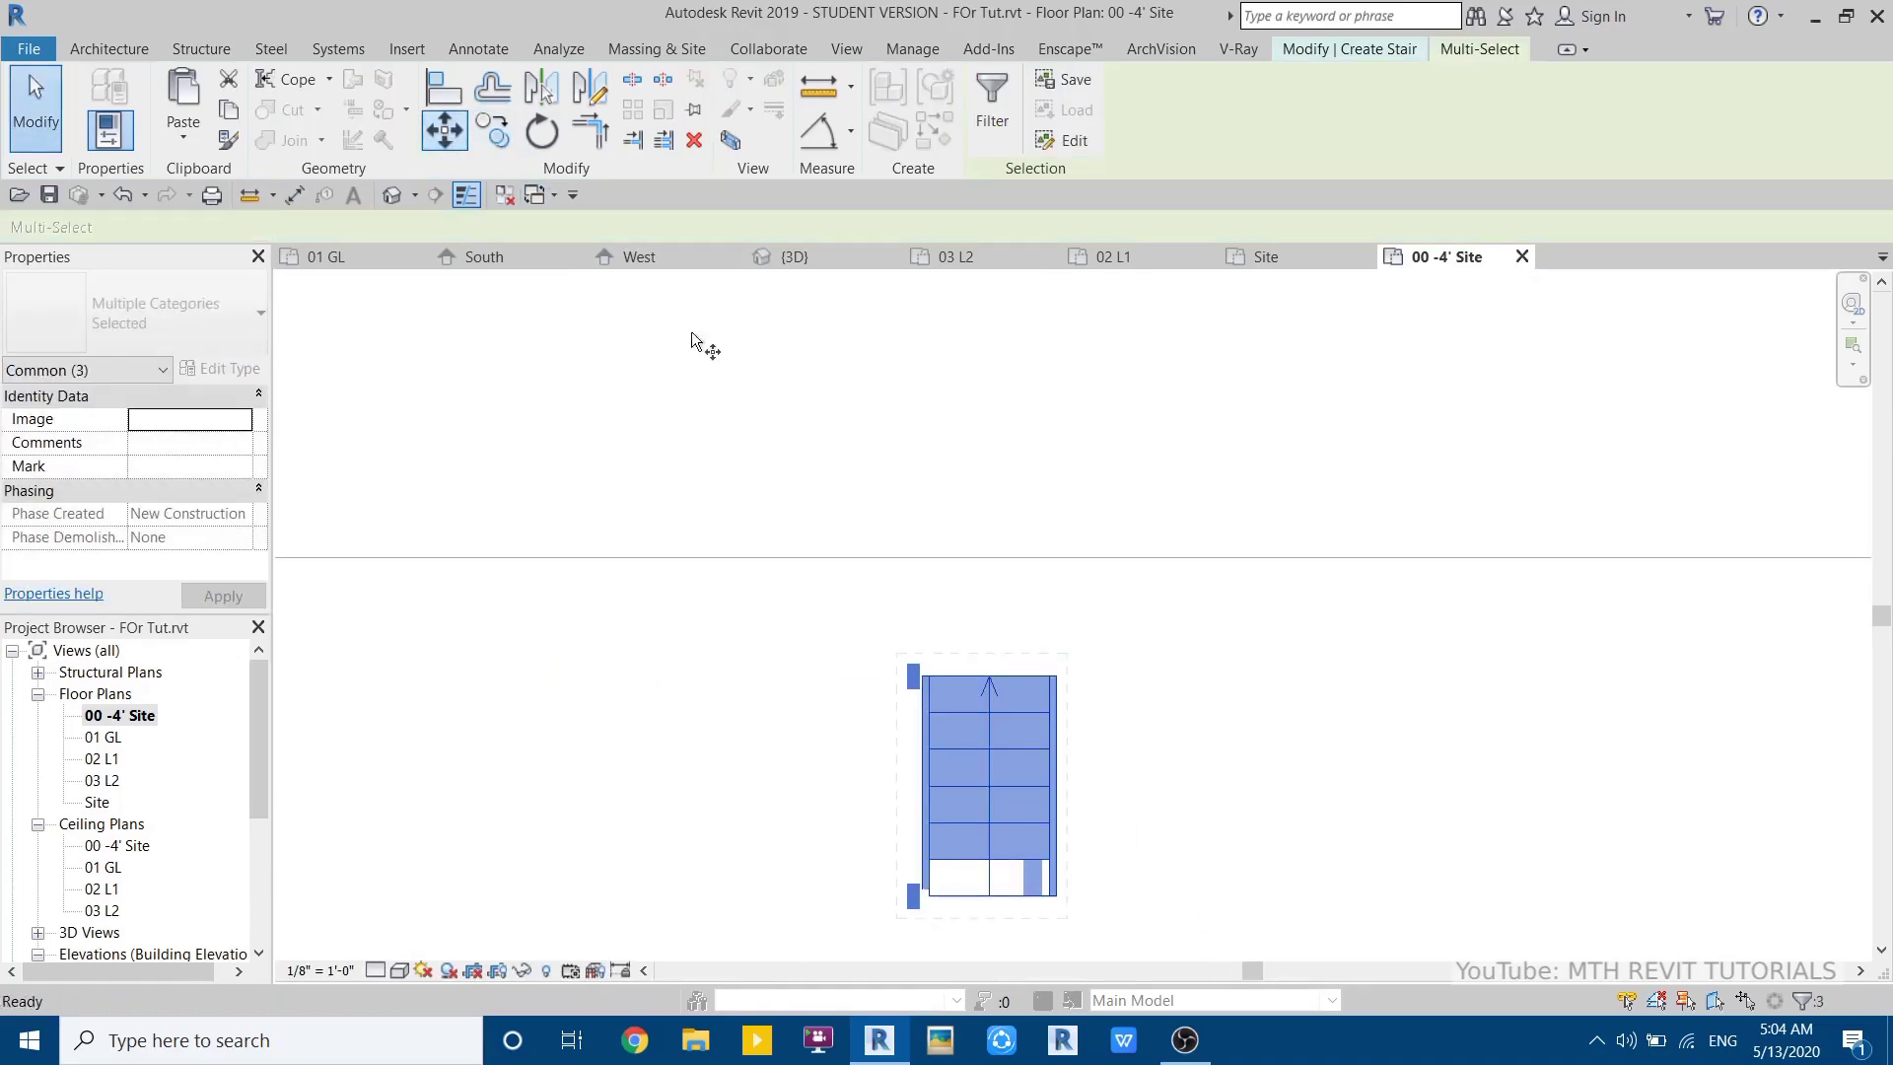
pyautogui.press('m')
pyautogui.press('v')
pyautogui.click(969, 675)
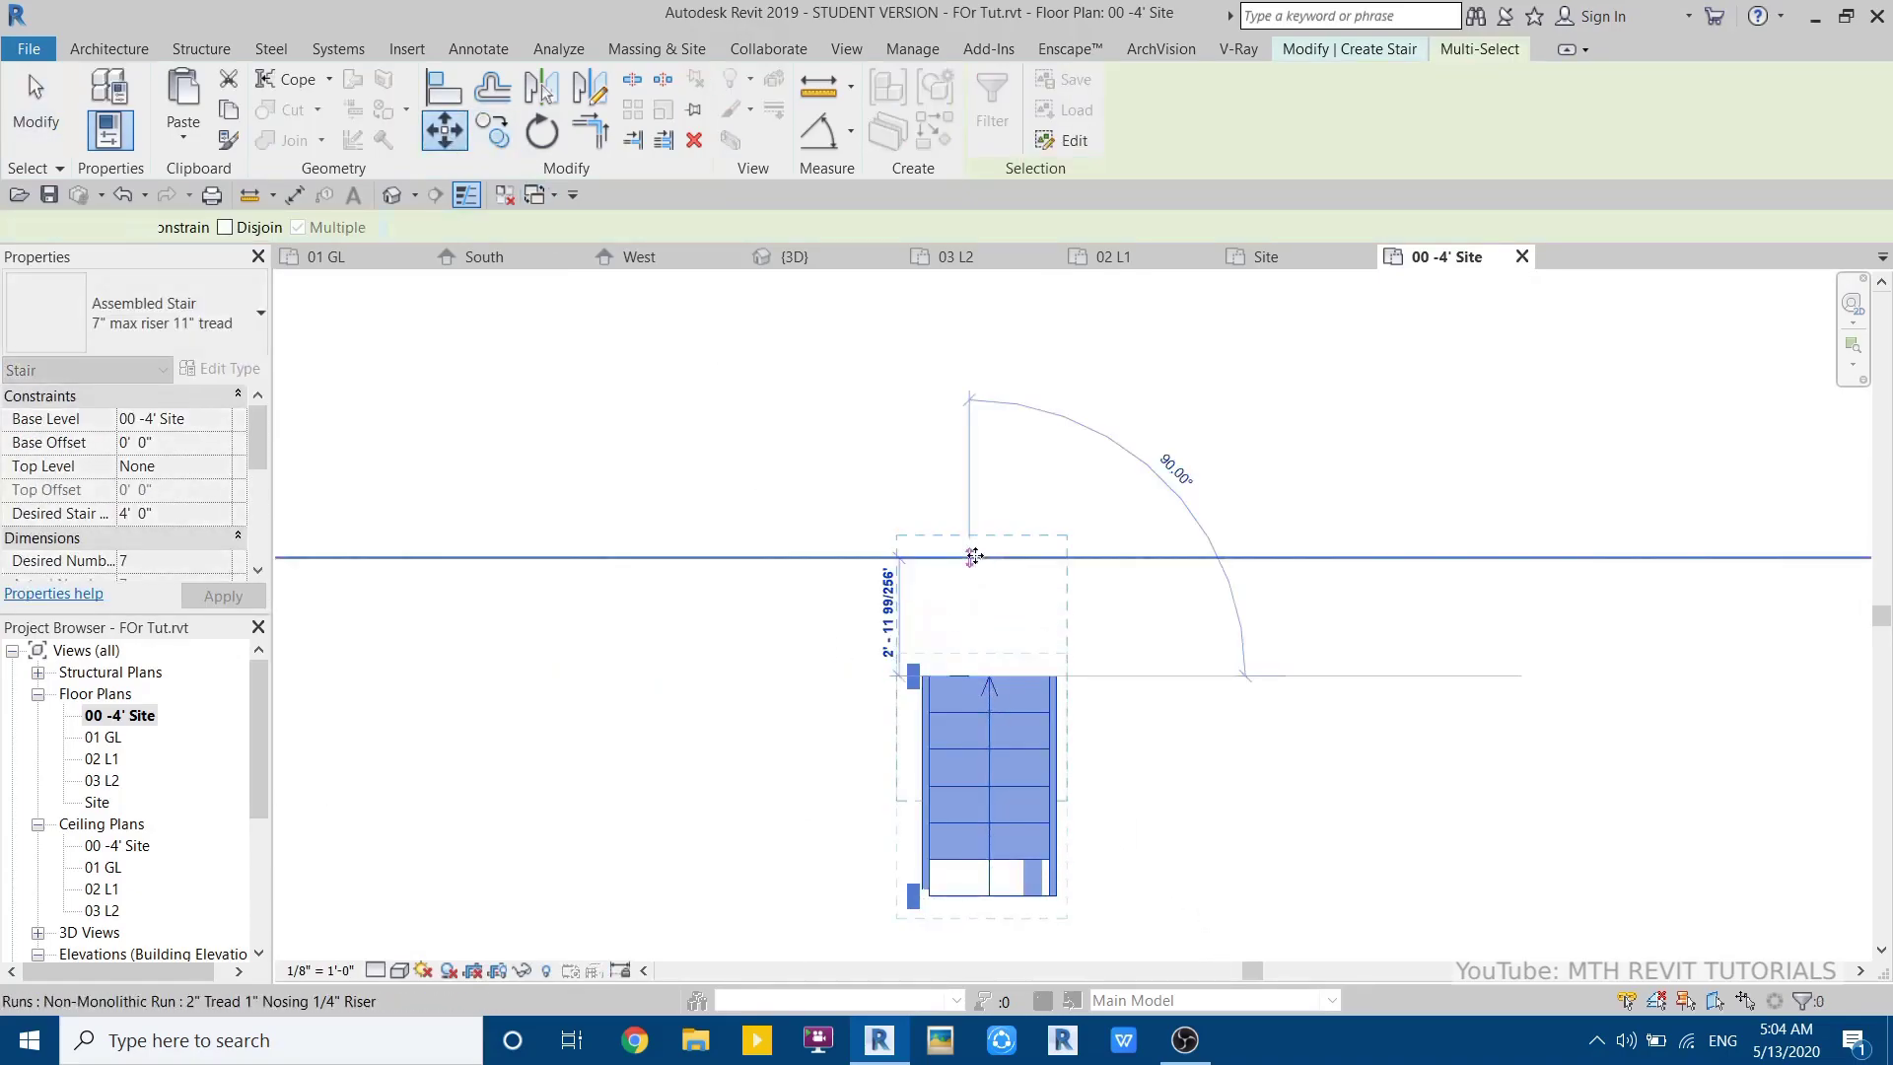
pyautogui.click(974, 557)
pyautogui.scroll(-3, 974, 572)
pyautogui.scroll(3, 972, 631)
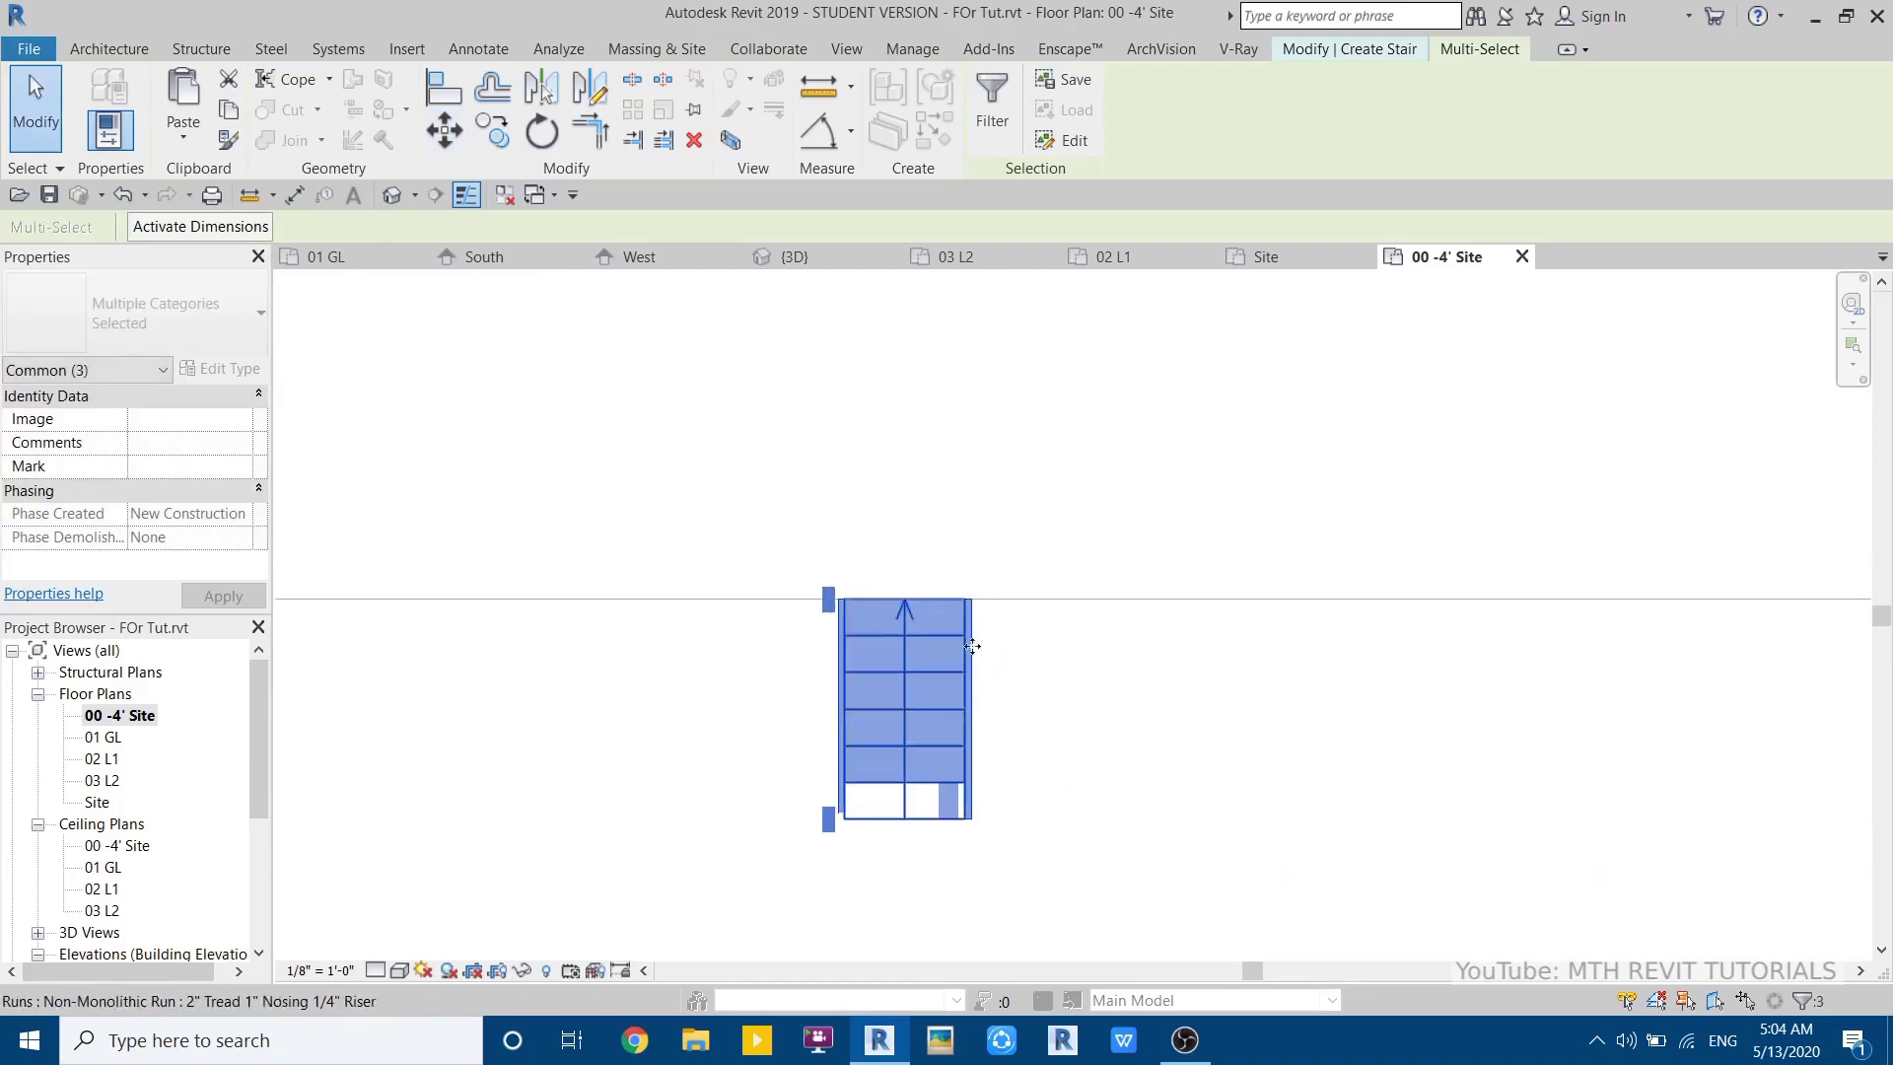
pyautogui.press('Escape')
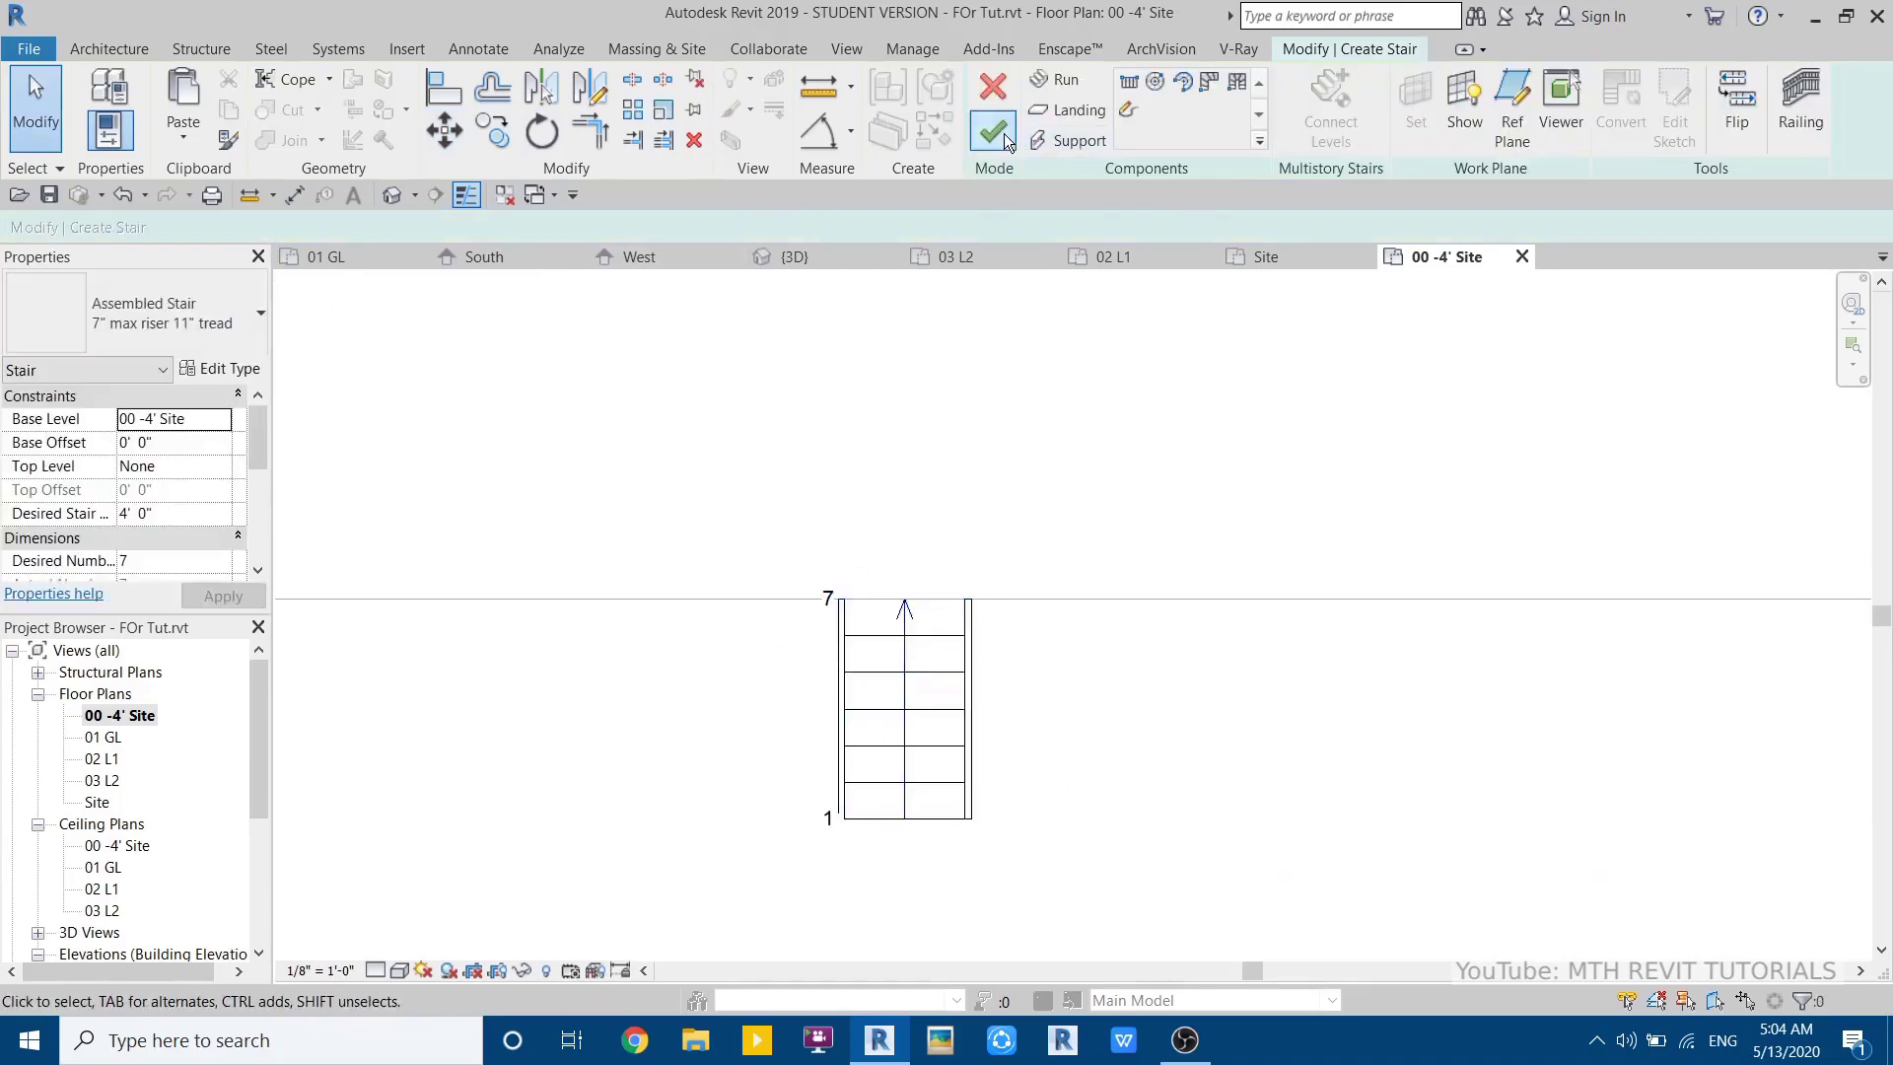
# - Inspect in the 3D view how the new stair meets the base pad and the sloping terrain
pyautogui.click(392, 197)
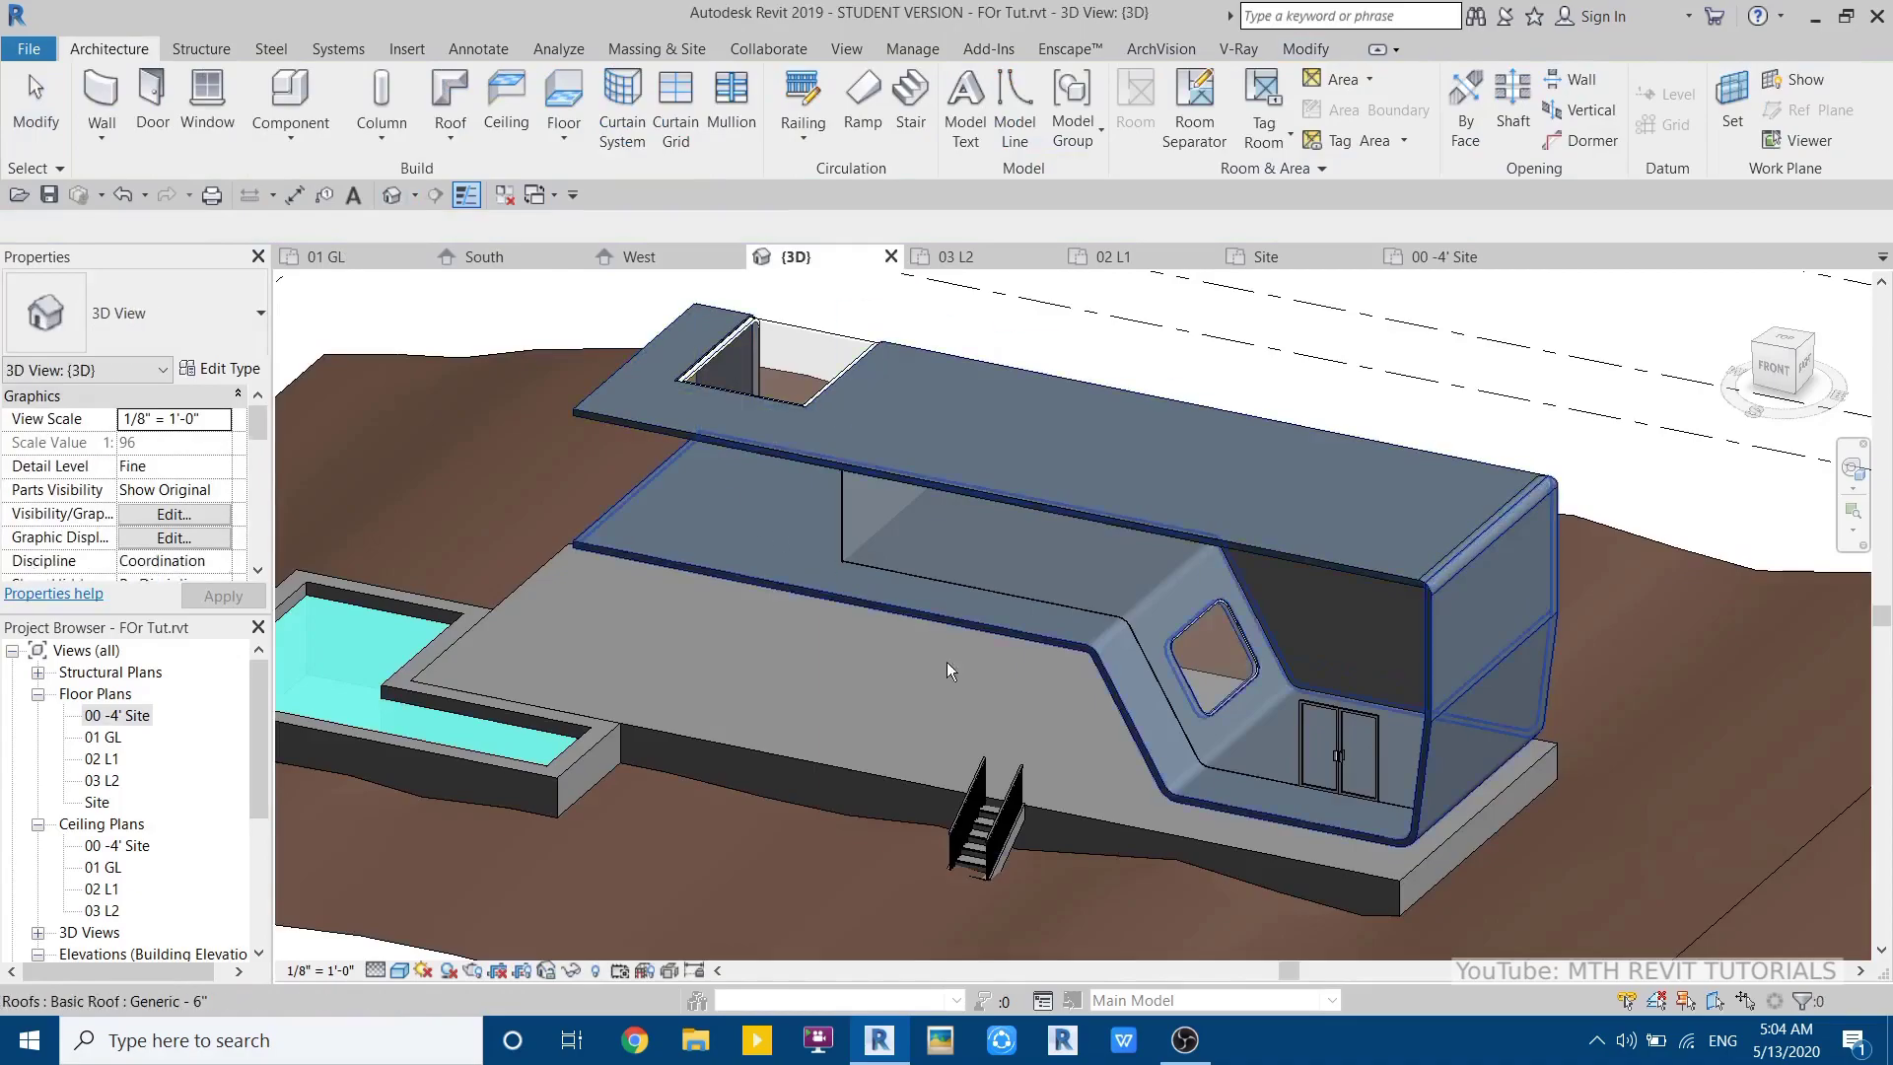
pyautogui.scroll(3, 887, 879)
pyautogui.keyDown('shift'); pyautogui.moveTo(885, 880); pyautogui.dragTo(1054, 588, button='middle'); pyautogui.keyUp('shift')
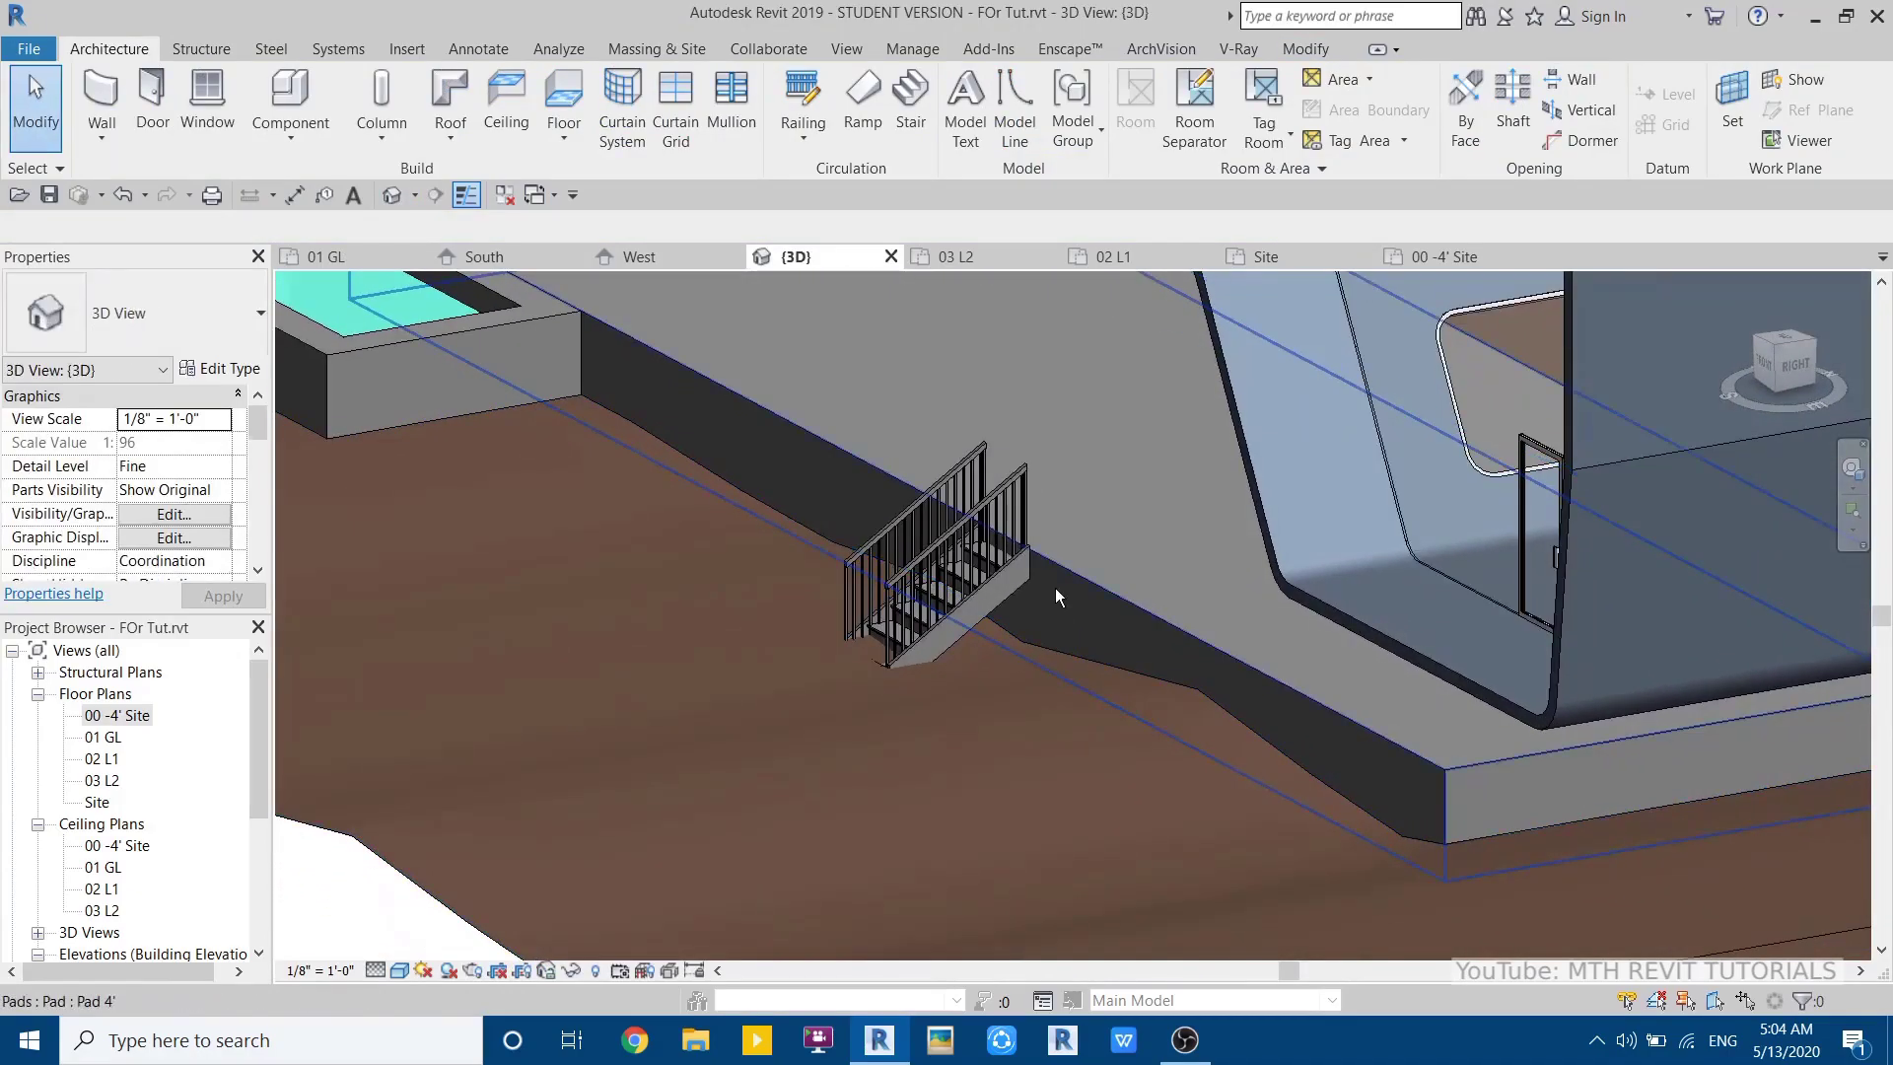
pyautogui.scroll(5, 837, 643)
pyautogui.keyDown('shift'); pyautogui.moveTo(837, 642); pyautogui.dragTo(974, 716, button='middle'); pyautogui.keyUp('shift')
pyautogui.scroll(-3, 974, 717)
pyautogui.scroll(2, 883, 752)
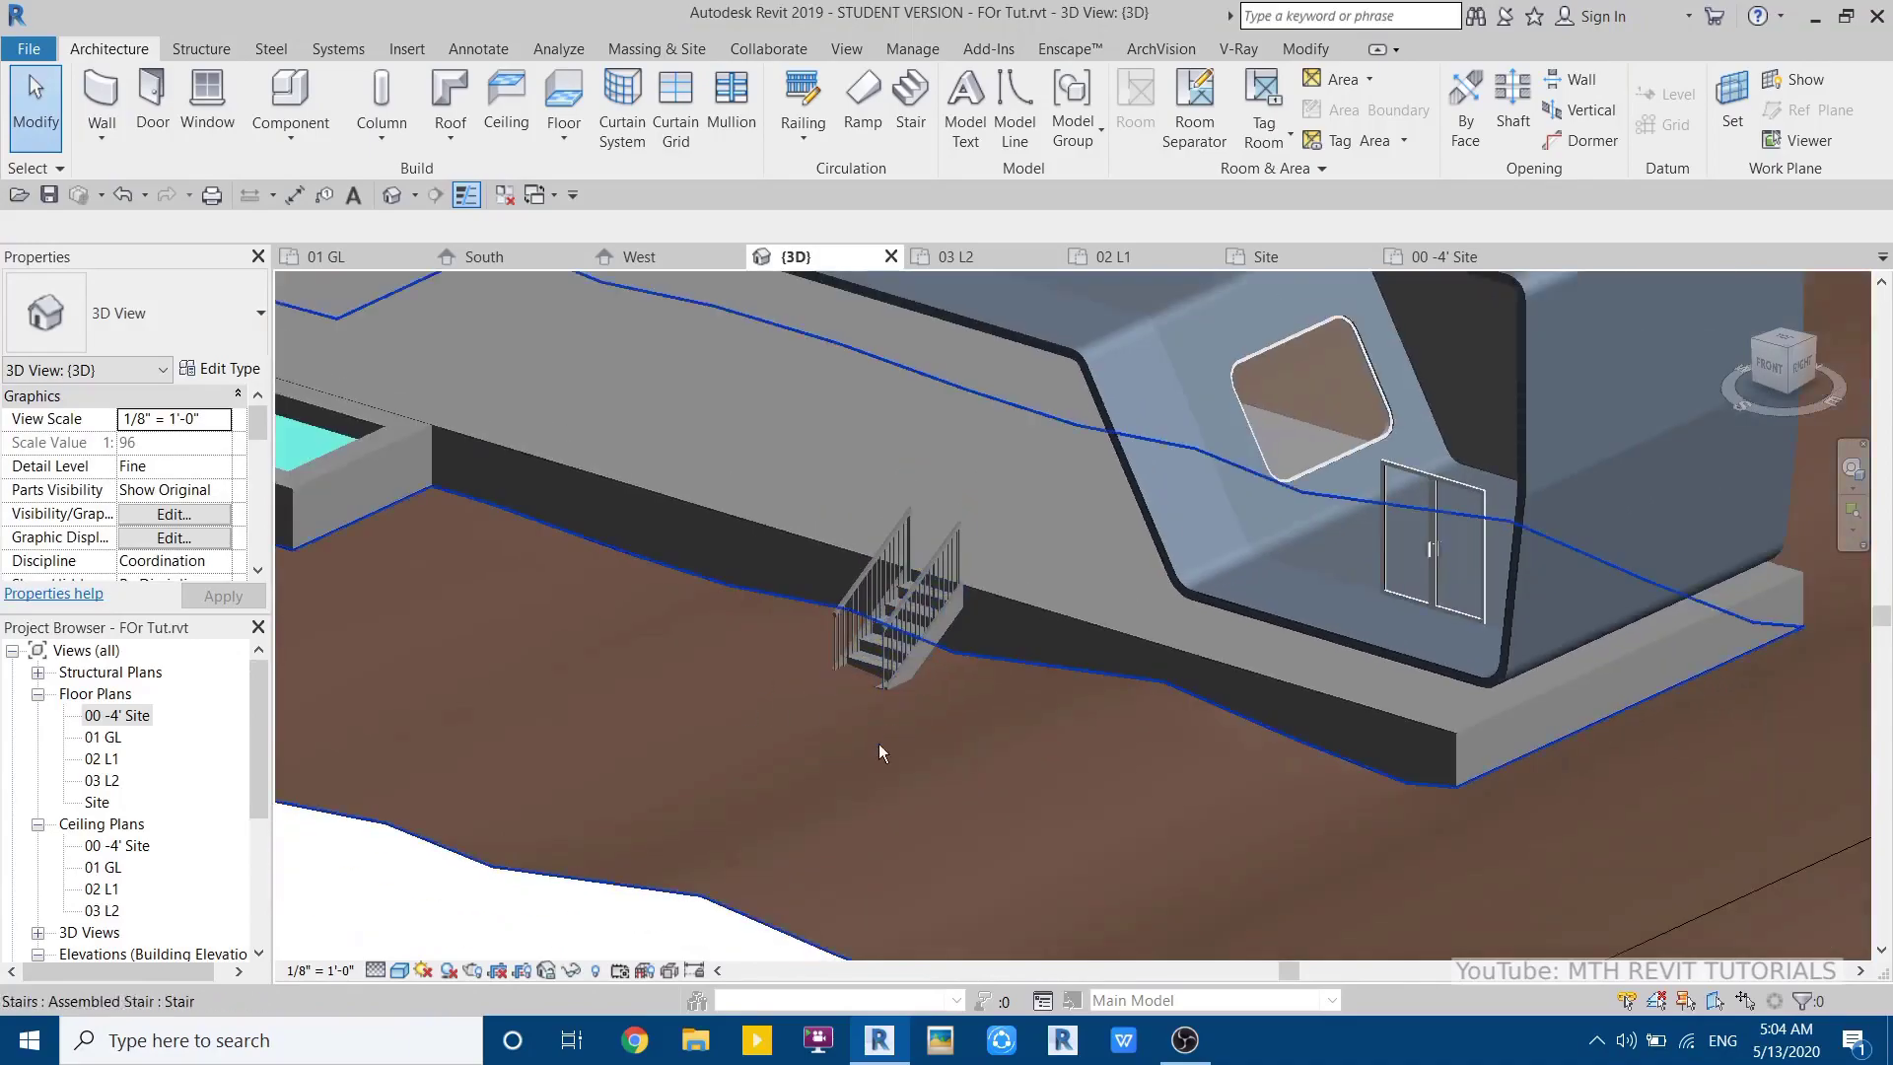
# - Edit the topography surface and select the interior points around the stair's foot, viewing them from the right in wireframe
pyautogui.click(687, 913)
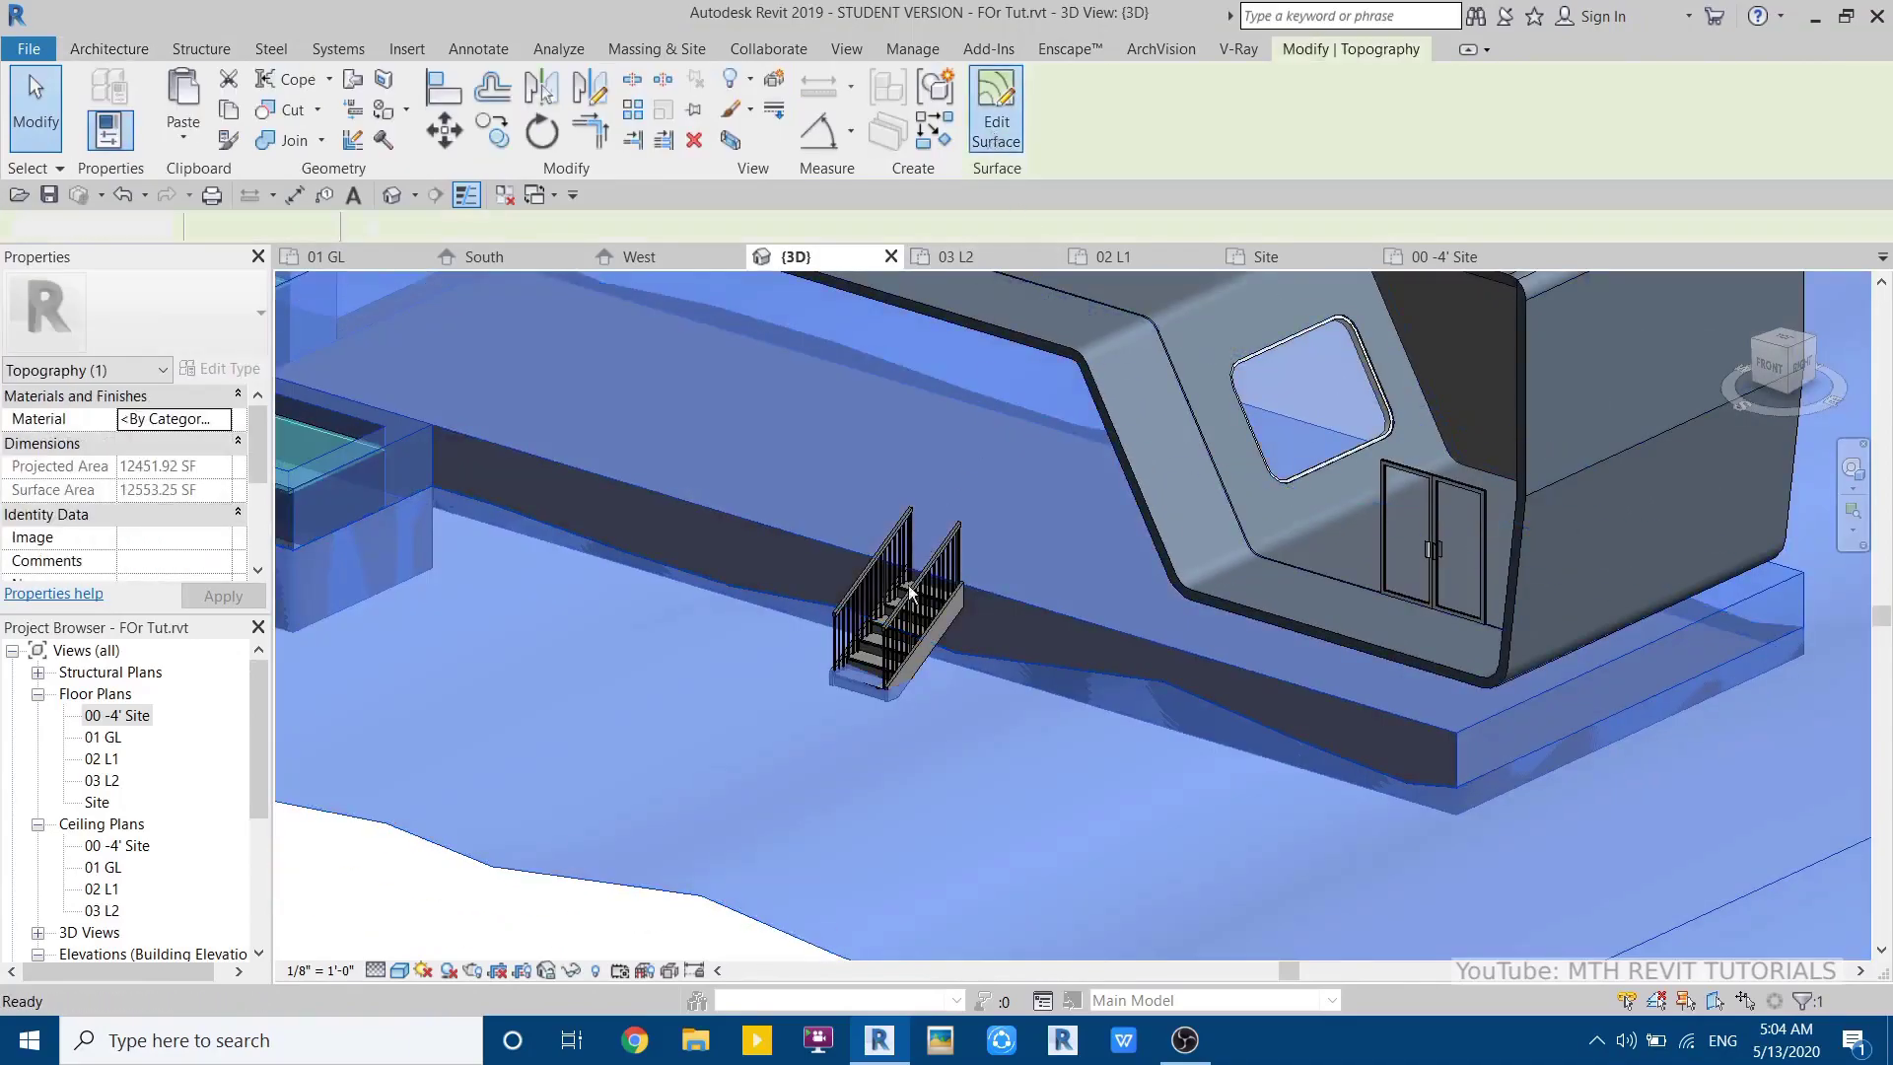
pyautogui.click(995, 108)
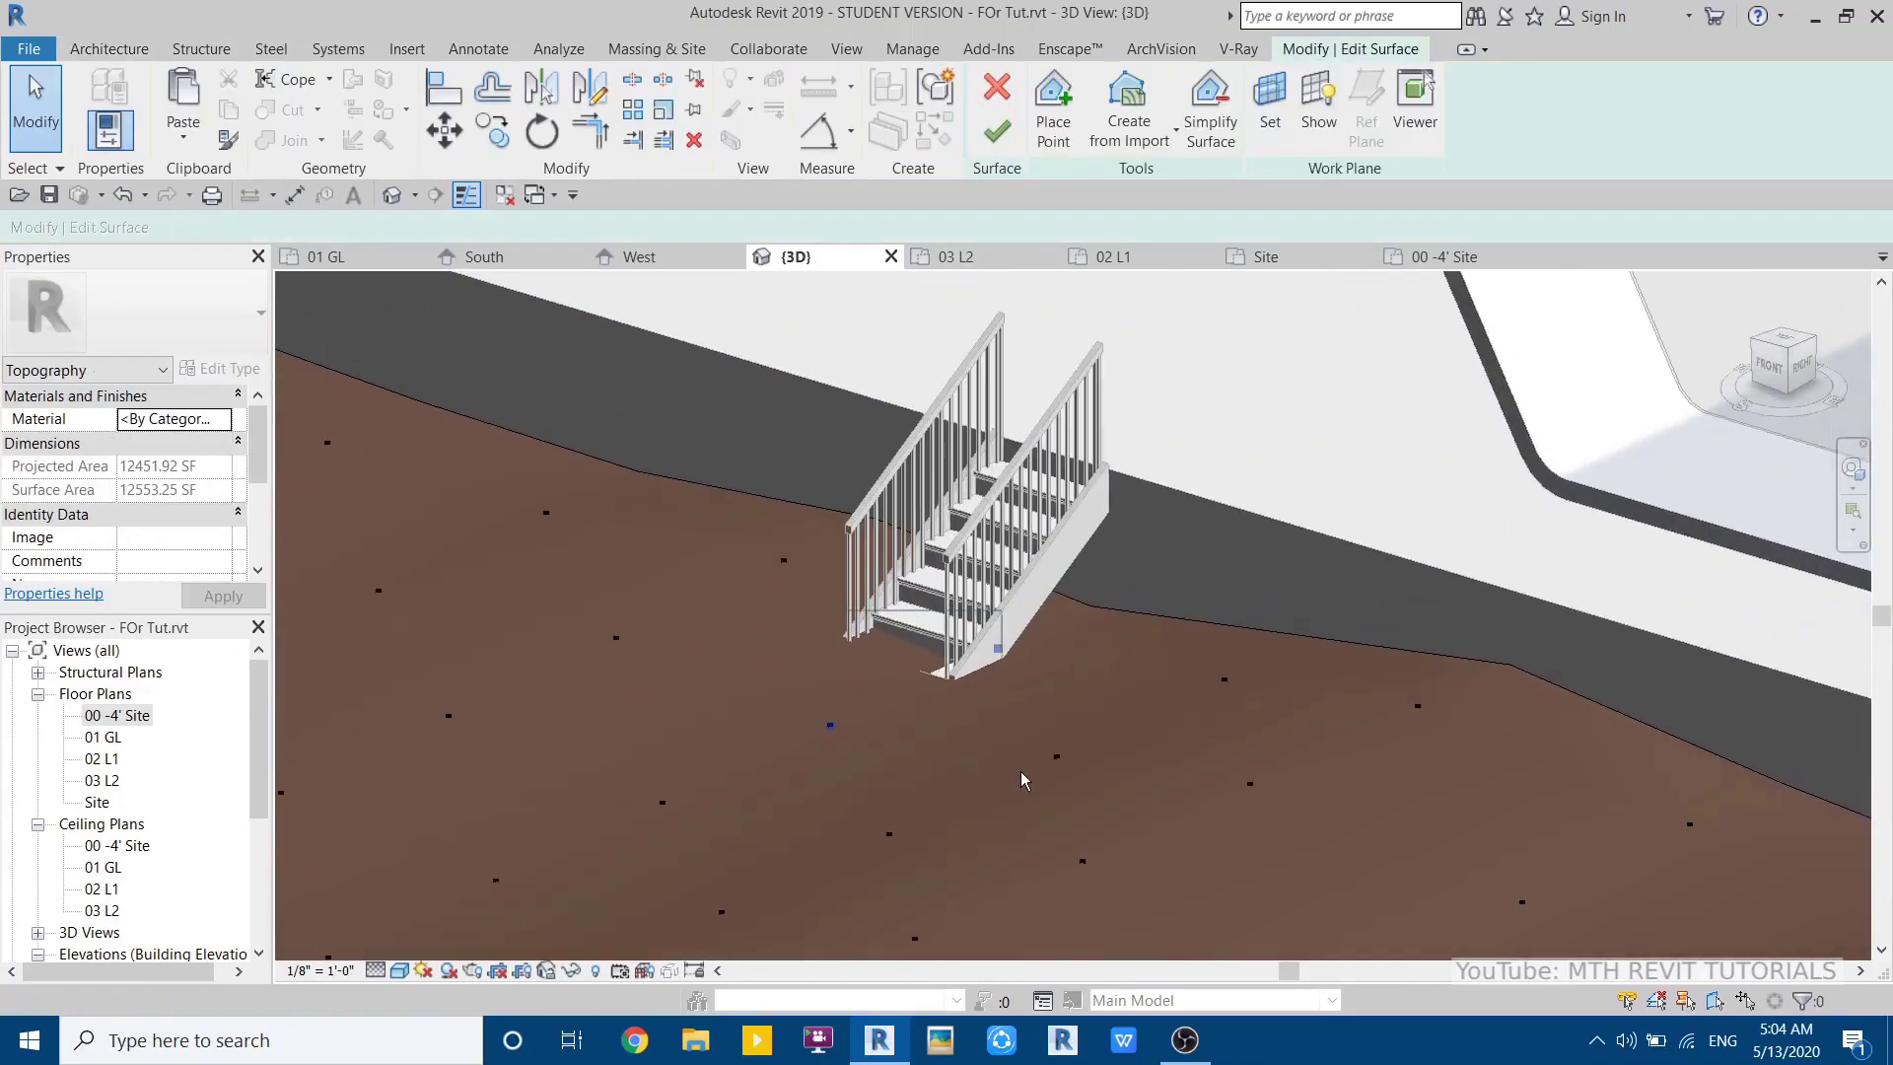
pyautogui.moveTo(1022, 774); pyautogui.dragTo(1032, 780)
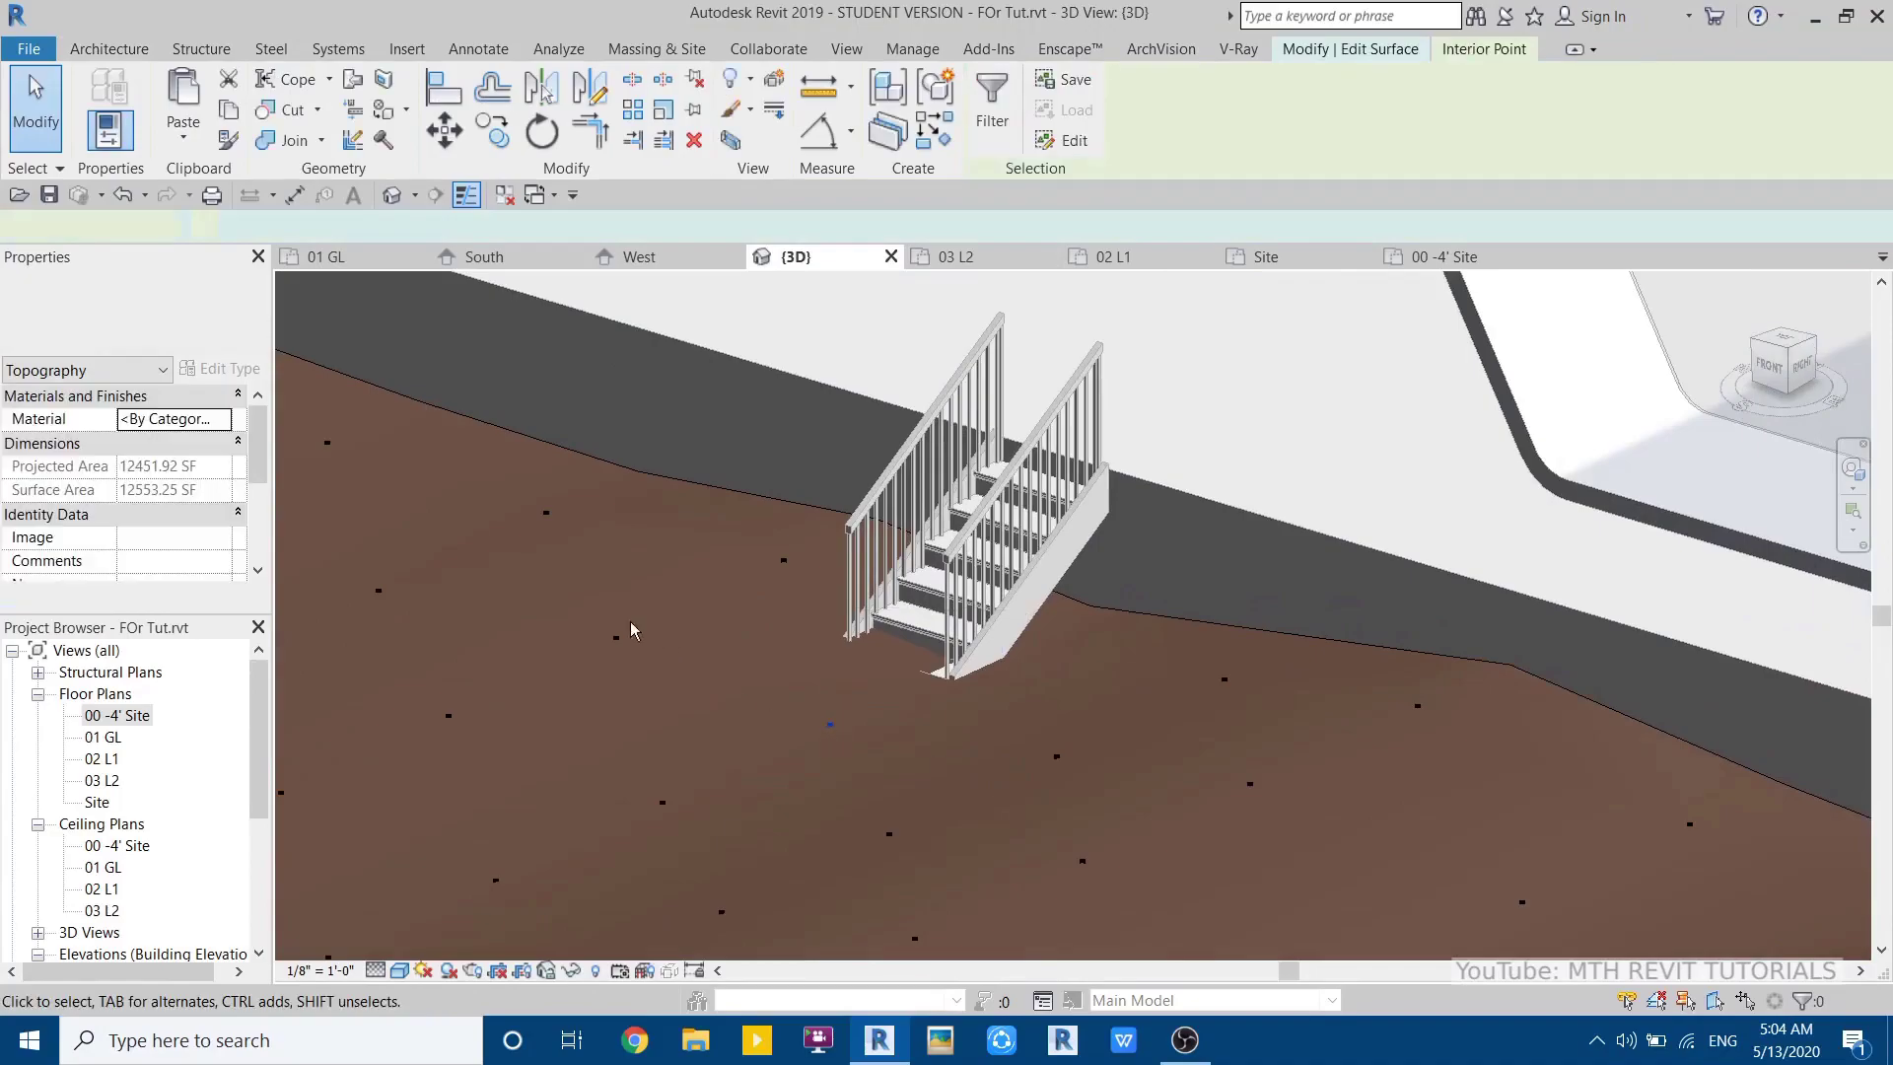
pyautogui.moveTo(603, 615); pyautogui.dragTo(770, 696)
pyautogui.click(972, 766)
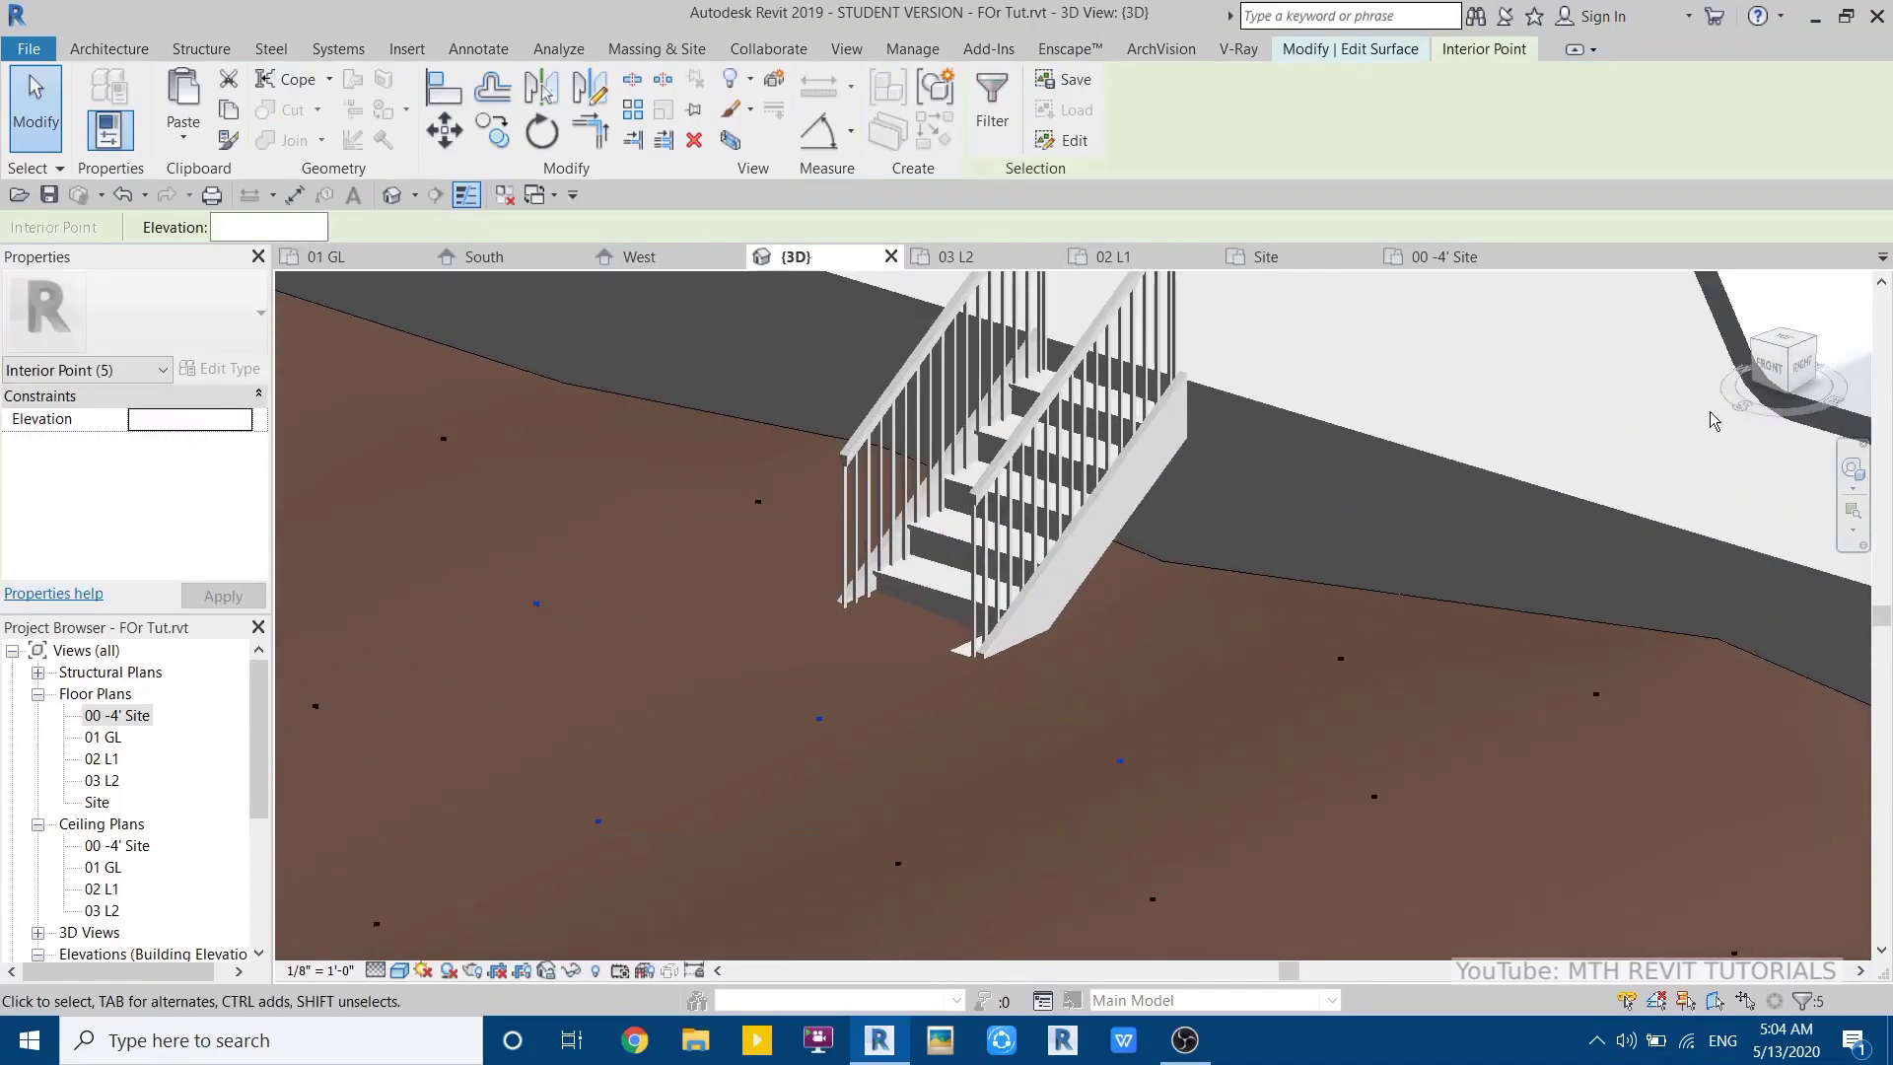
pyautogui.click(1799, 370)
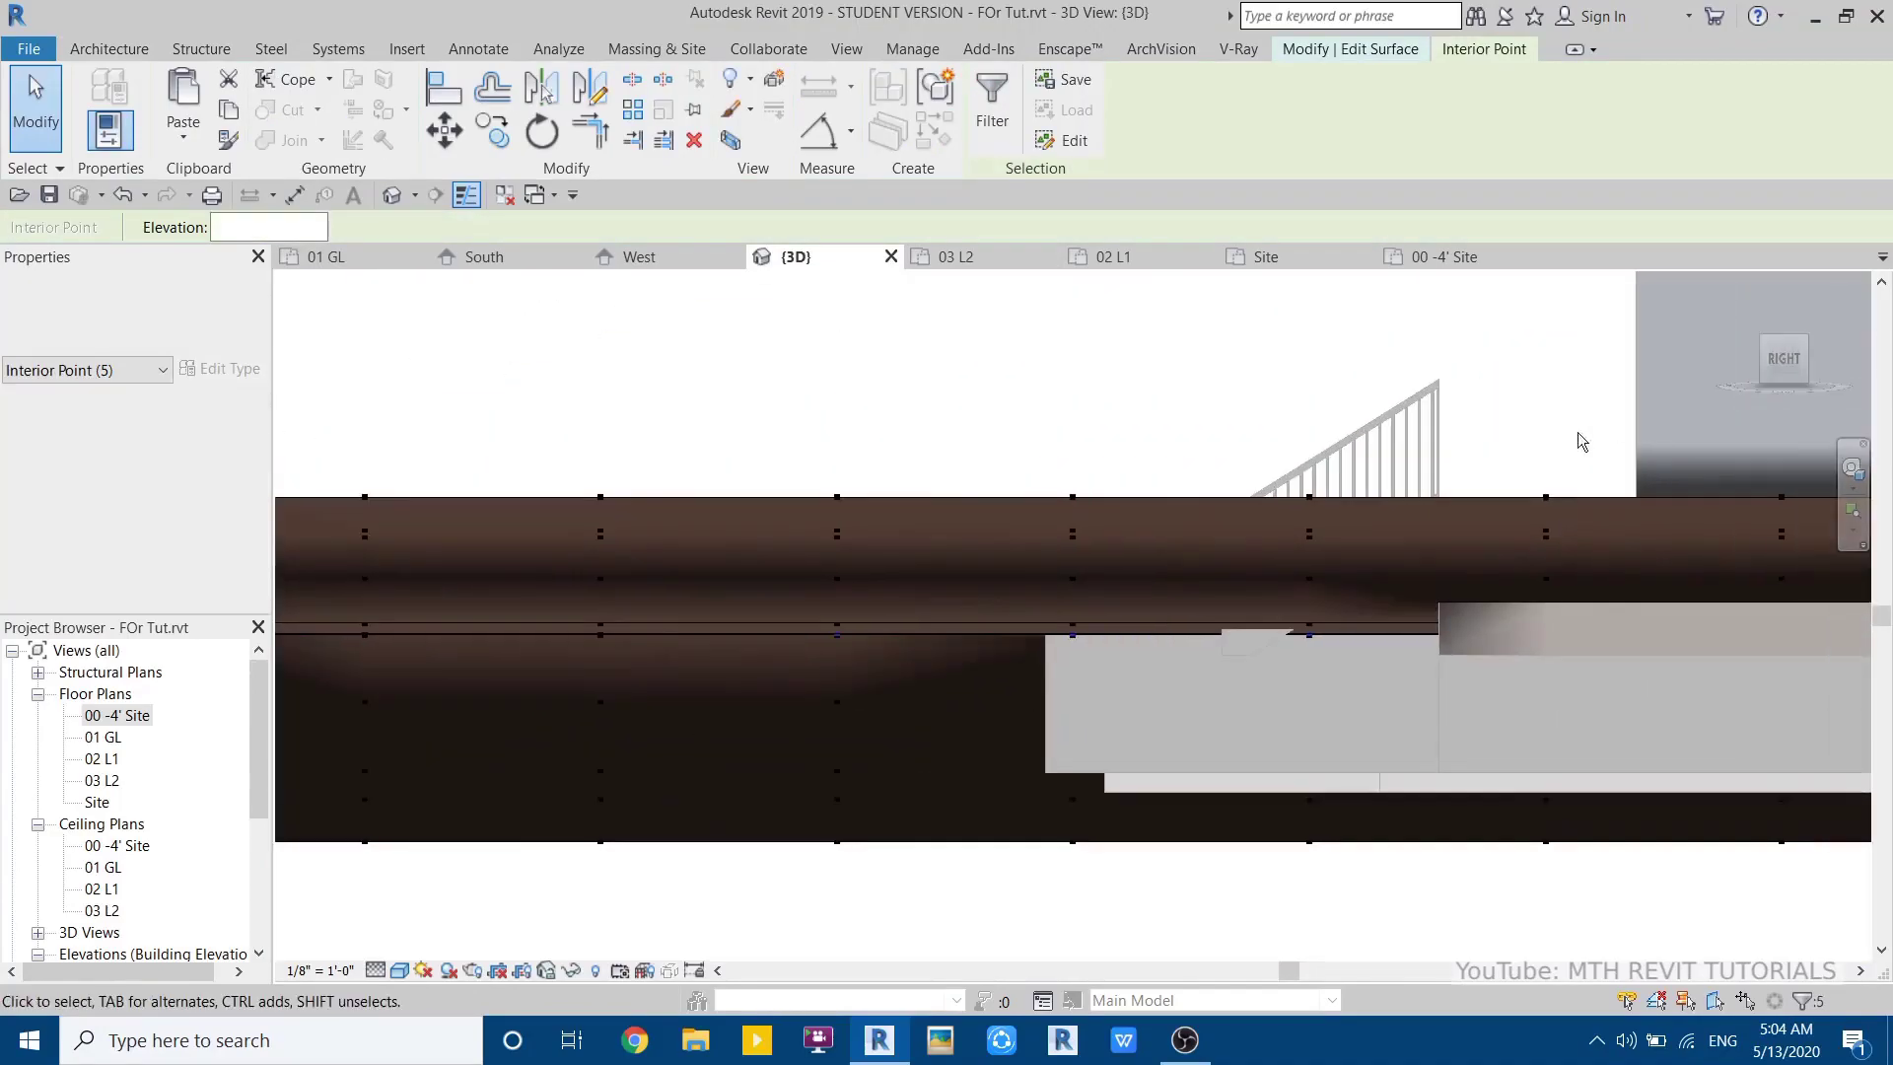
pyautogui.press('w')
pyautogui.press('f')
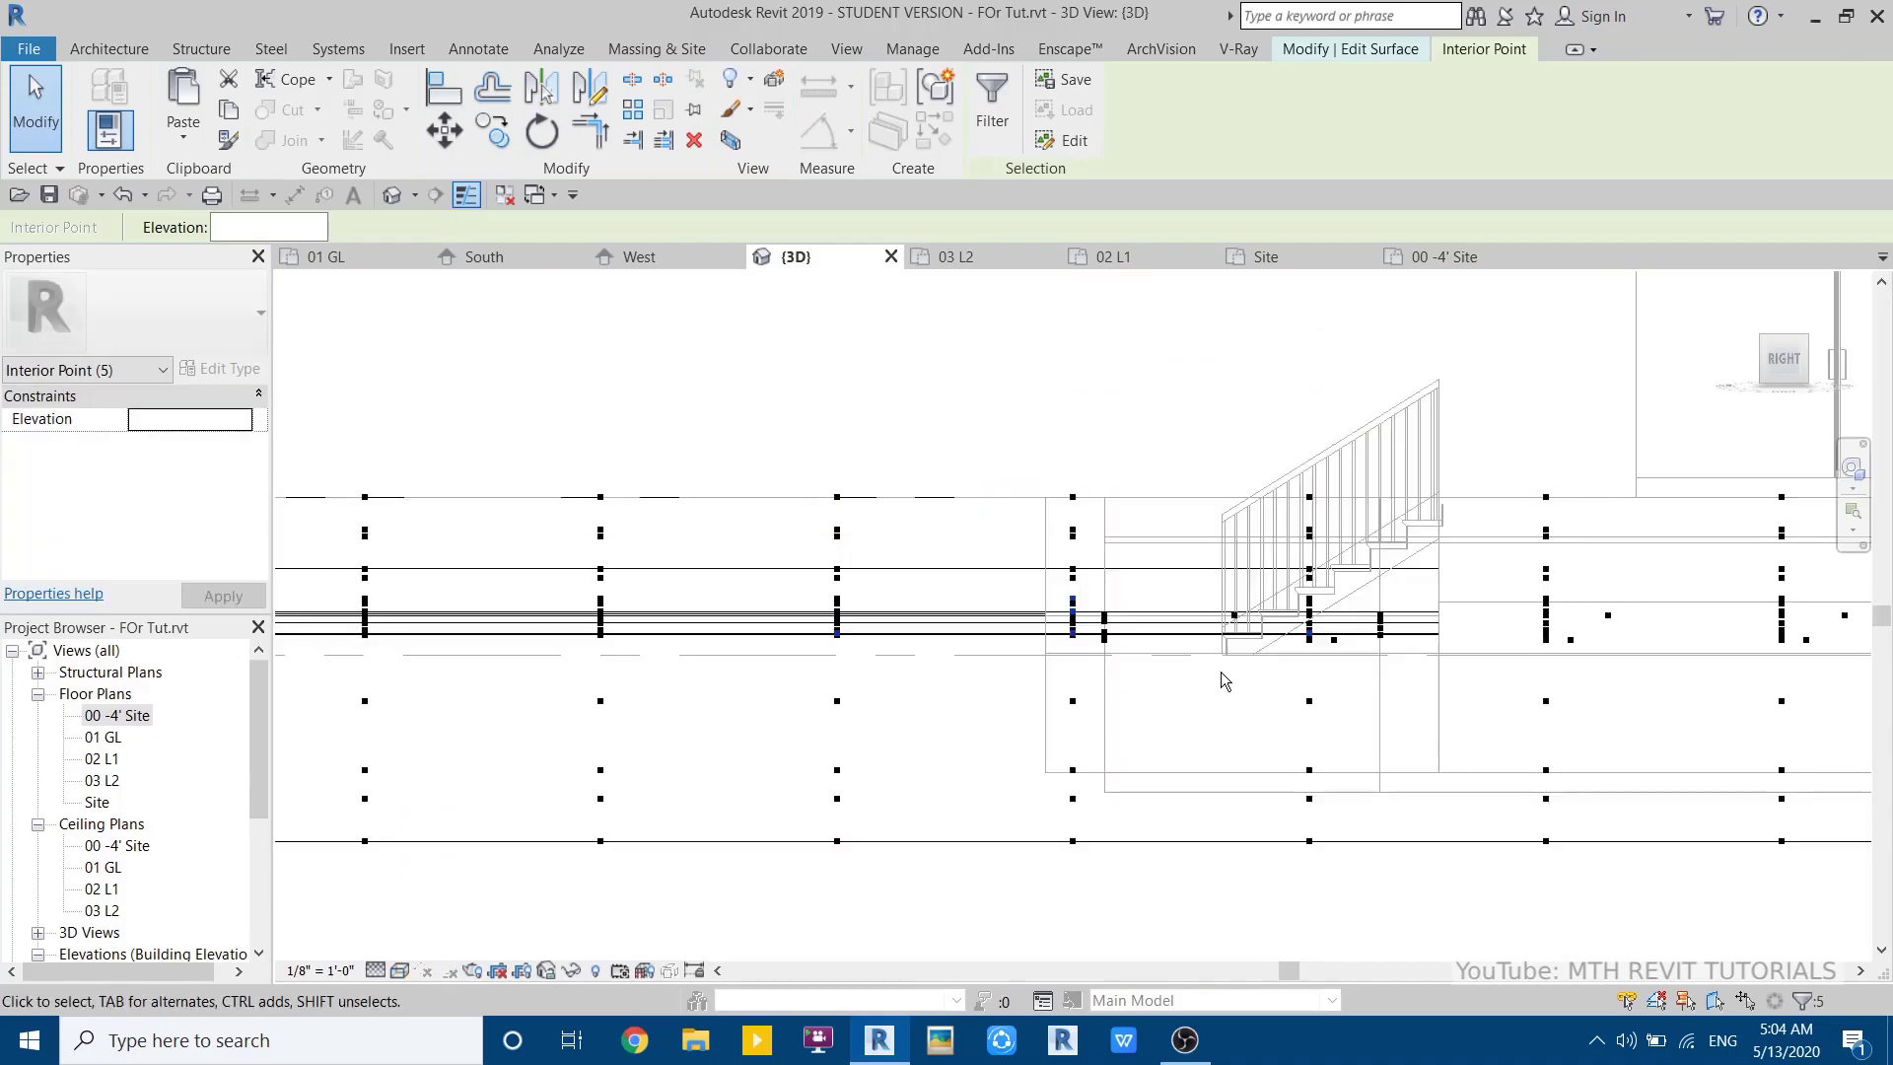
pyautogui.scroll(5, 1221, 676)
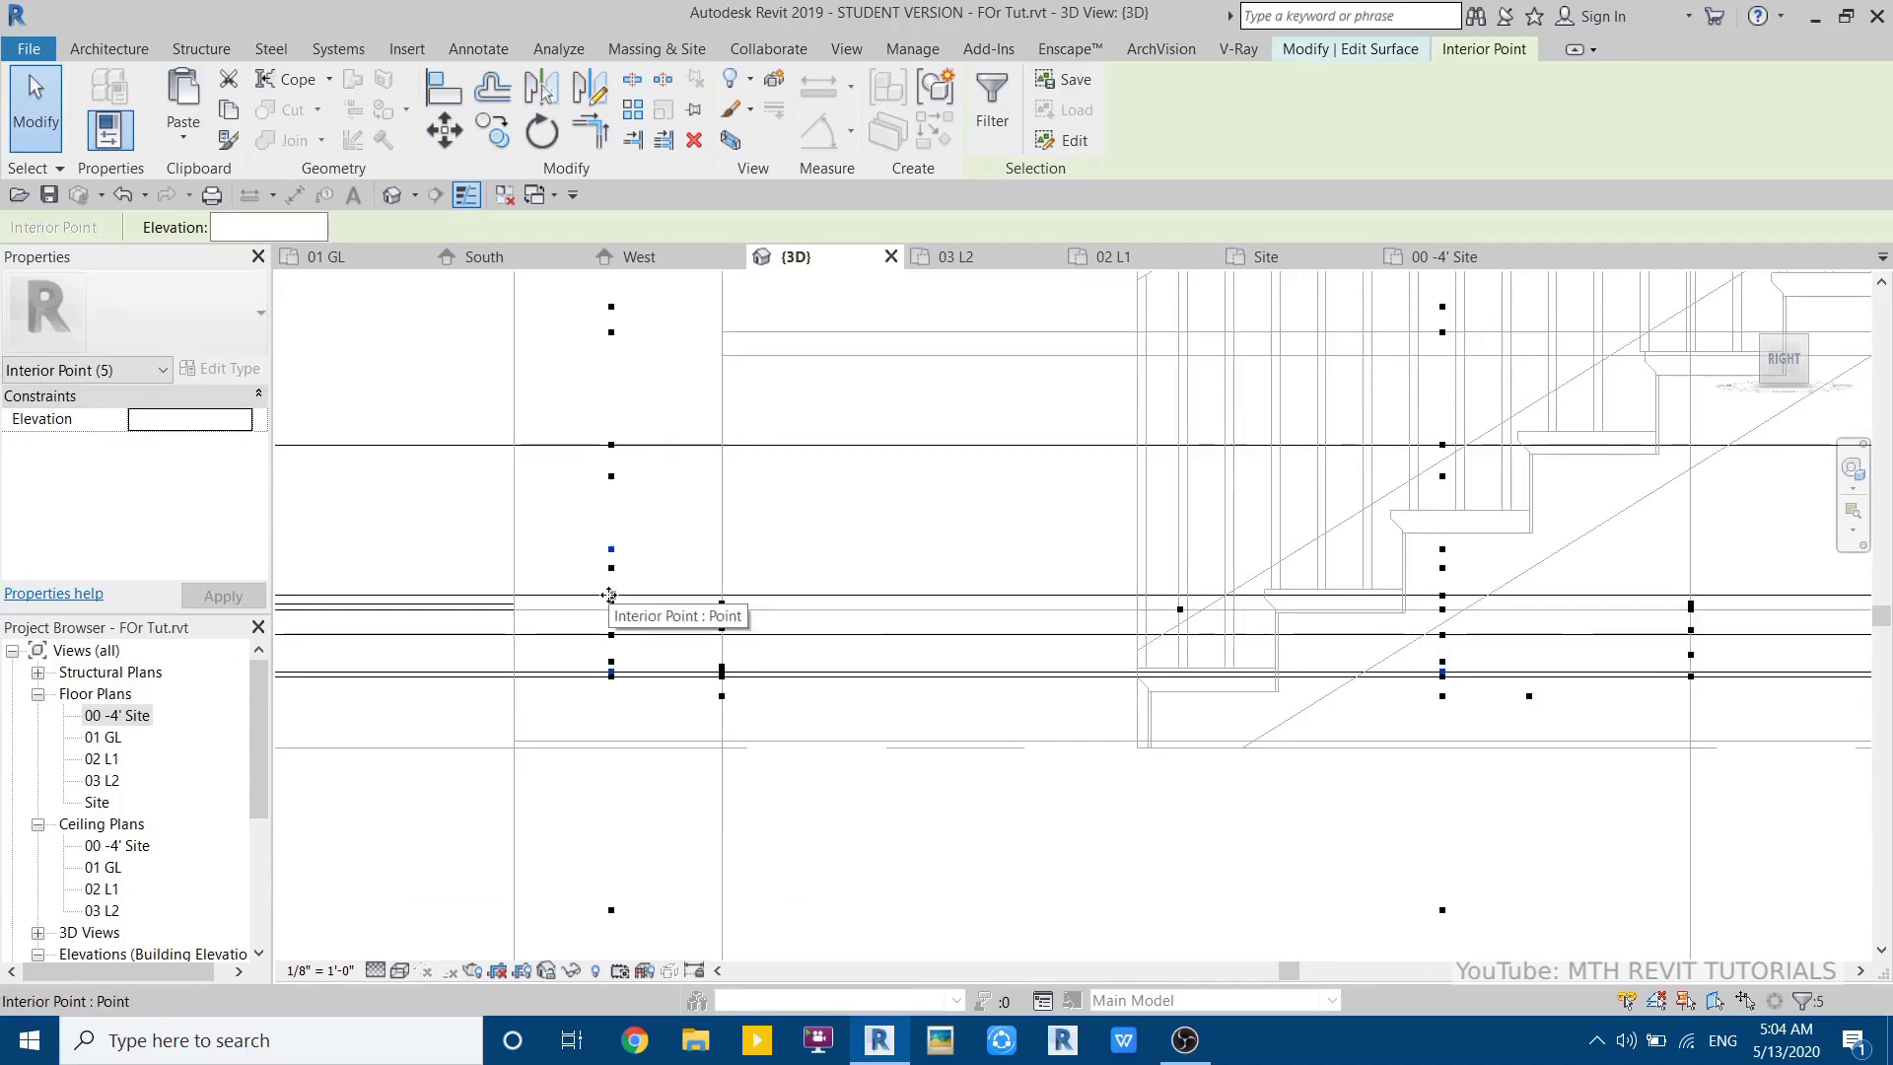
# - Lower the terrain points around the stair's foot to clear its bottom step, restore the Shaded style and finish the surface
pyautogui.moveTo(606, 634); pyautogui.dragTo(764, 698)
pyautogui.moveTo(1044, 538)
pyautogui.mouseDown()
pyautogui.moveTo(1436, 643)
pyautogui.moveTo(1564, 634)
pyautogui.mouseUp()
pyautogui.click(1130, 583)
pyautogui.moveTo(1442, 609)
pyautogui.mouseDown()
pyautogui.moveTo(1442, 671)
pyautogui.moveTo(1424, 680)
pyautogui.mouseUp()
pyautogui.scroll(-2, 1148, 627)
pyautogui.keyDown('shift'); pyautogui.moveTo(1133, 621); pyautogui.dragTo(1251, 769, button='middle'); pyautogui.keyUp('shift')
pyautogui.press('s')
pyautogui.press('d')
pyautogui.scroll(-2, 1230, 667)
pyautogui.moveTo(1234, 671); pyautogui.dragTo(956, 648, button='middle')
pyautogui.click(1428, 866)
pyautogui.scroll(1, 1428, 867)
pyautogui.keyDown('shift'); pyautogui.moveTo(1428, 867); pyautogui.dragTo(1116, 847, button='middle'); pyautogui.keyUp('shift')
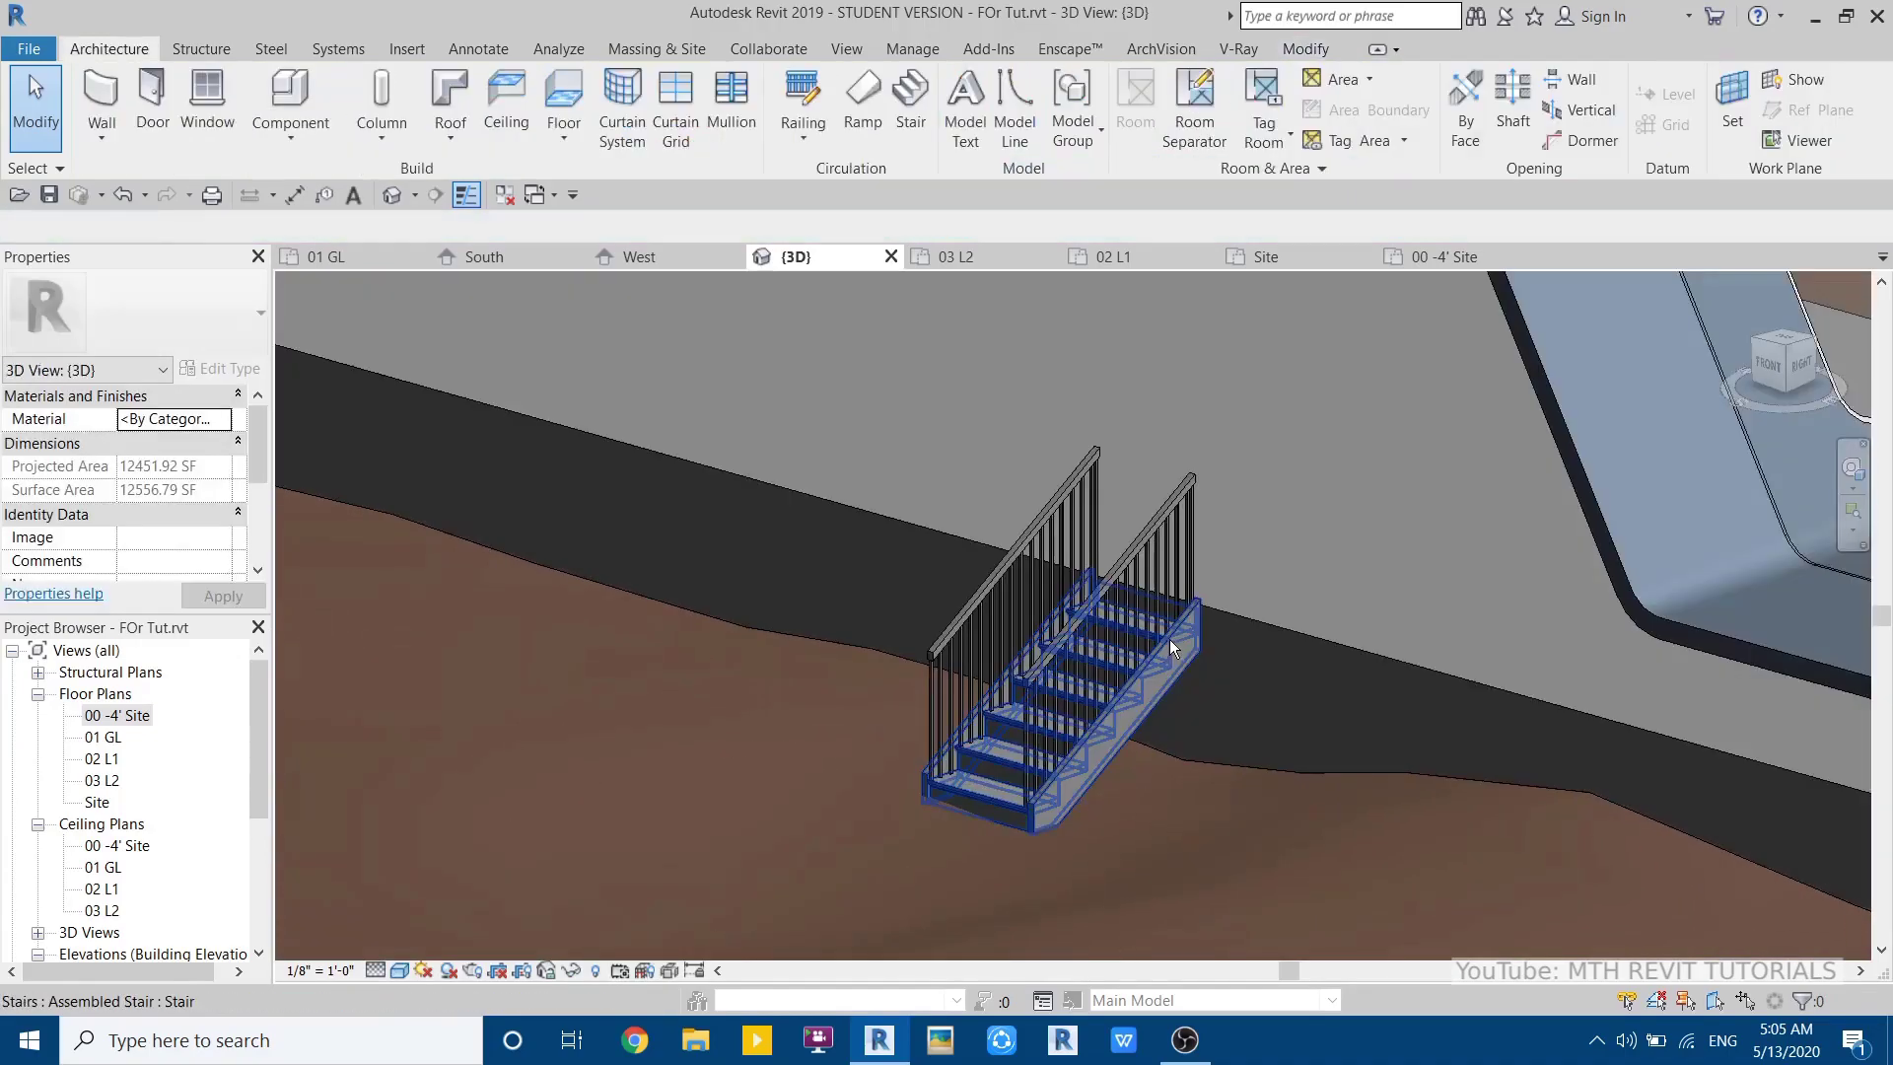
pyautogui.press('Escape')
# - Delete the handrails on both sides of the stair
pyautogui.click(1049, 528)
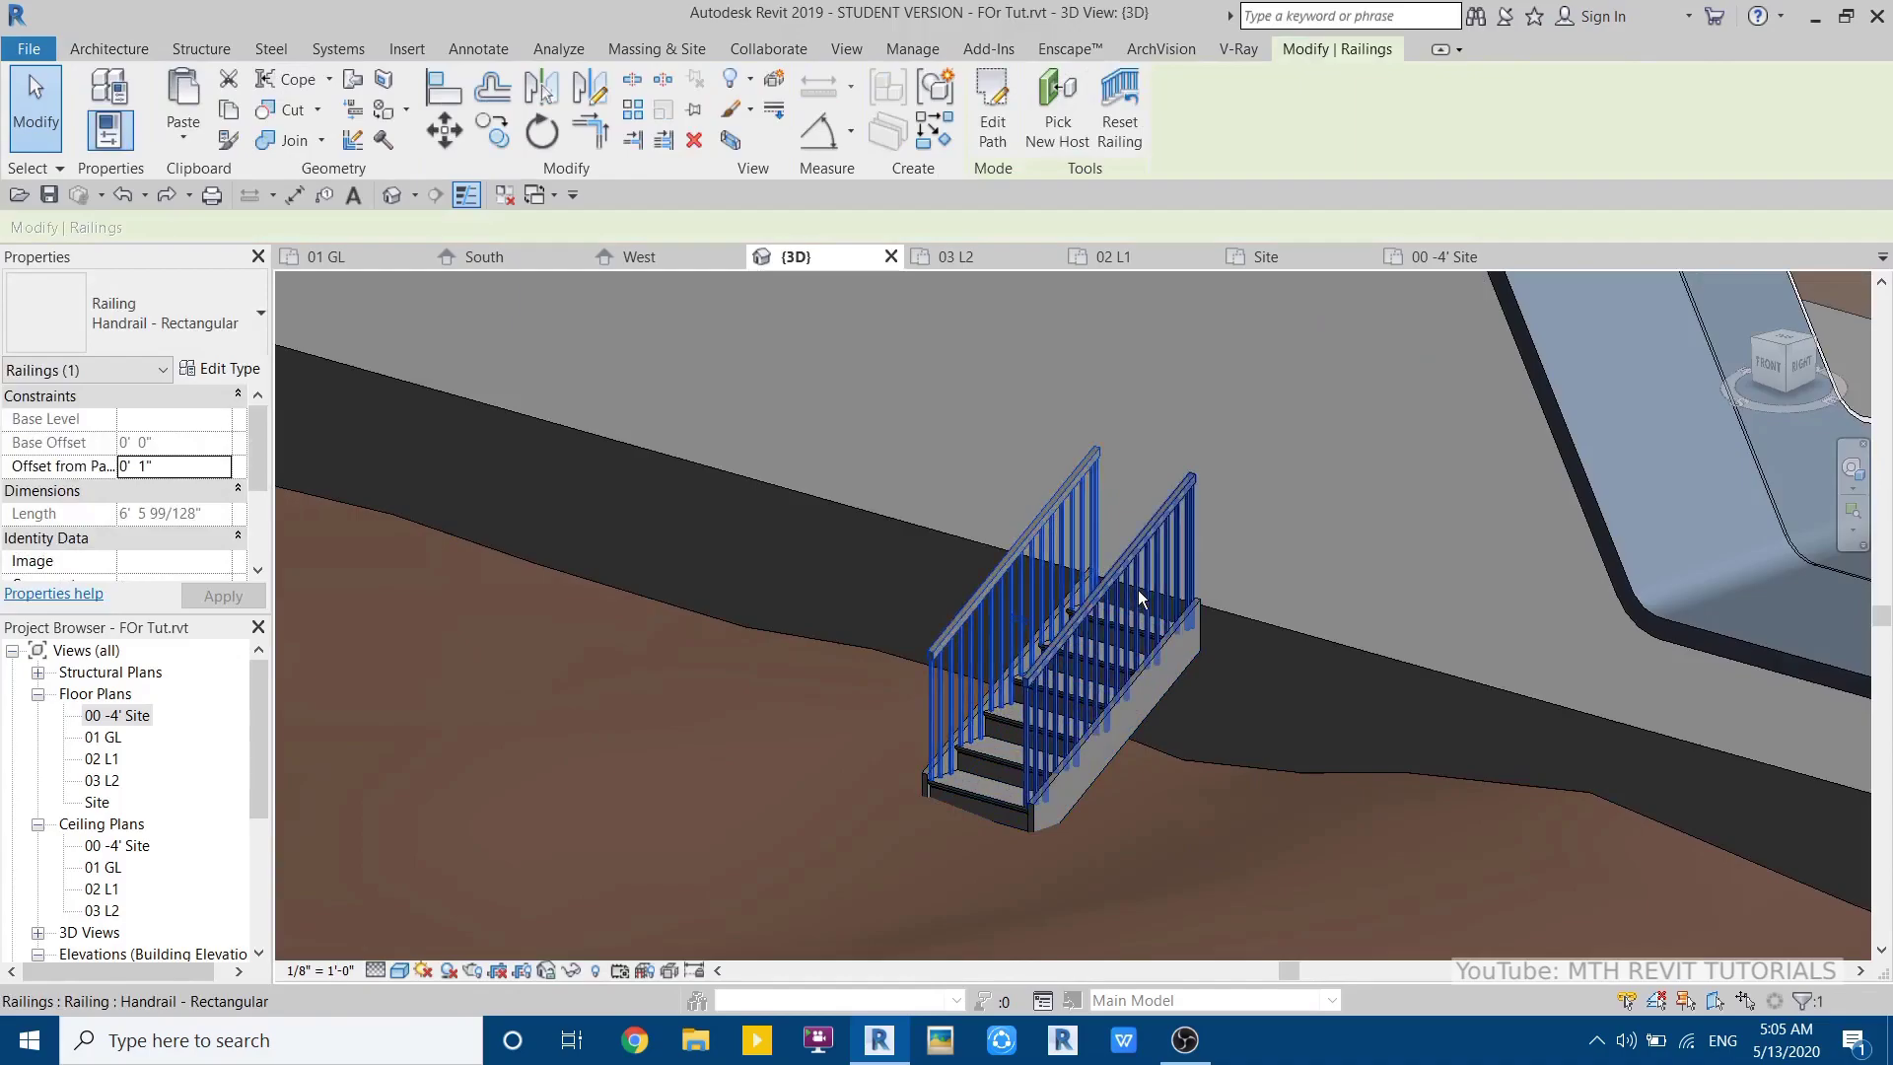
pyautogui.press('Delete')
pyautogui.click(1139, 596)
pyautogui.press('Delete')
# - Edit the stair in the 00 -4' Site plan and set its run width to 6'
pyautogui.click(1104, 678)
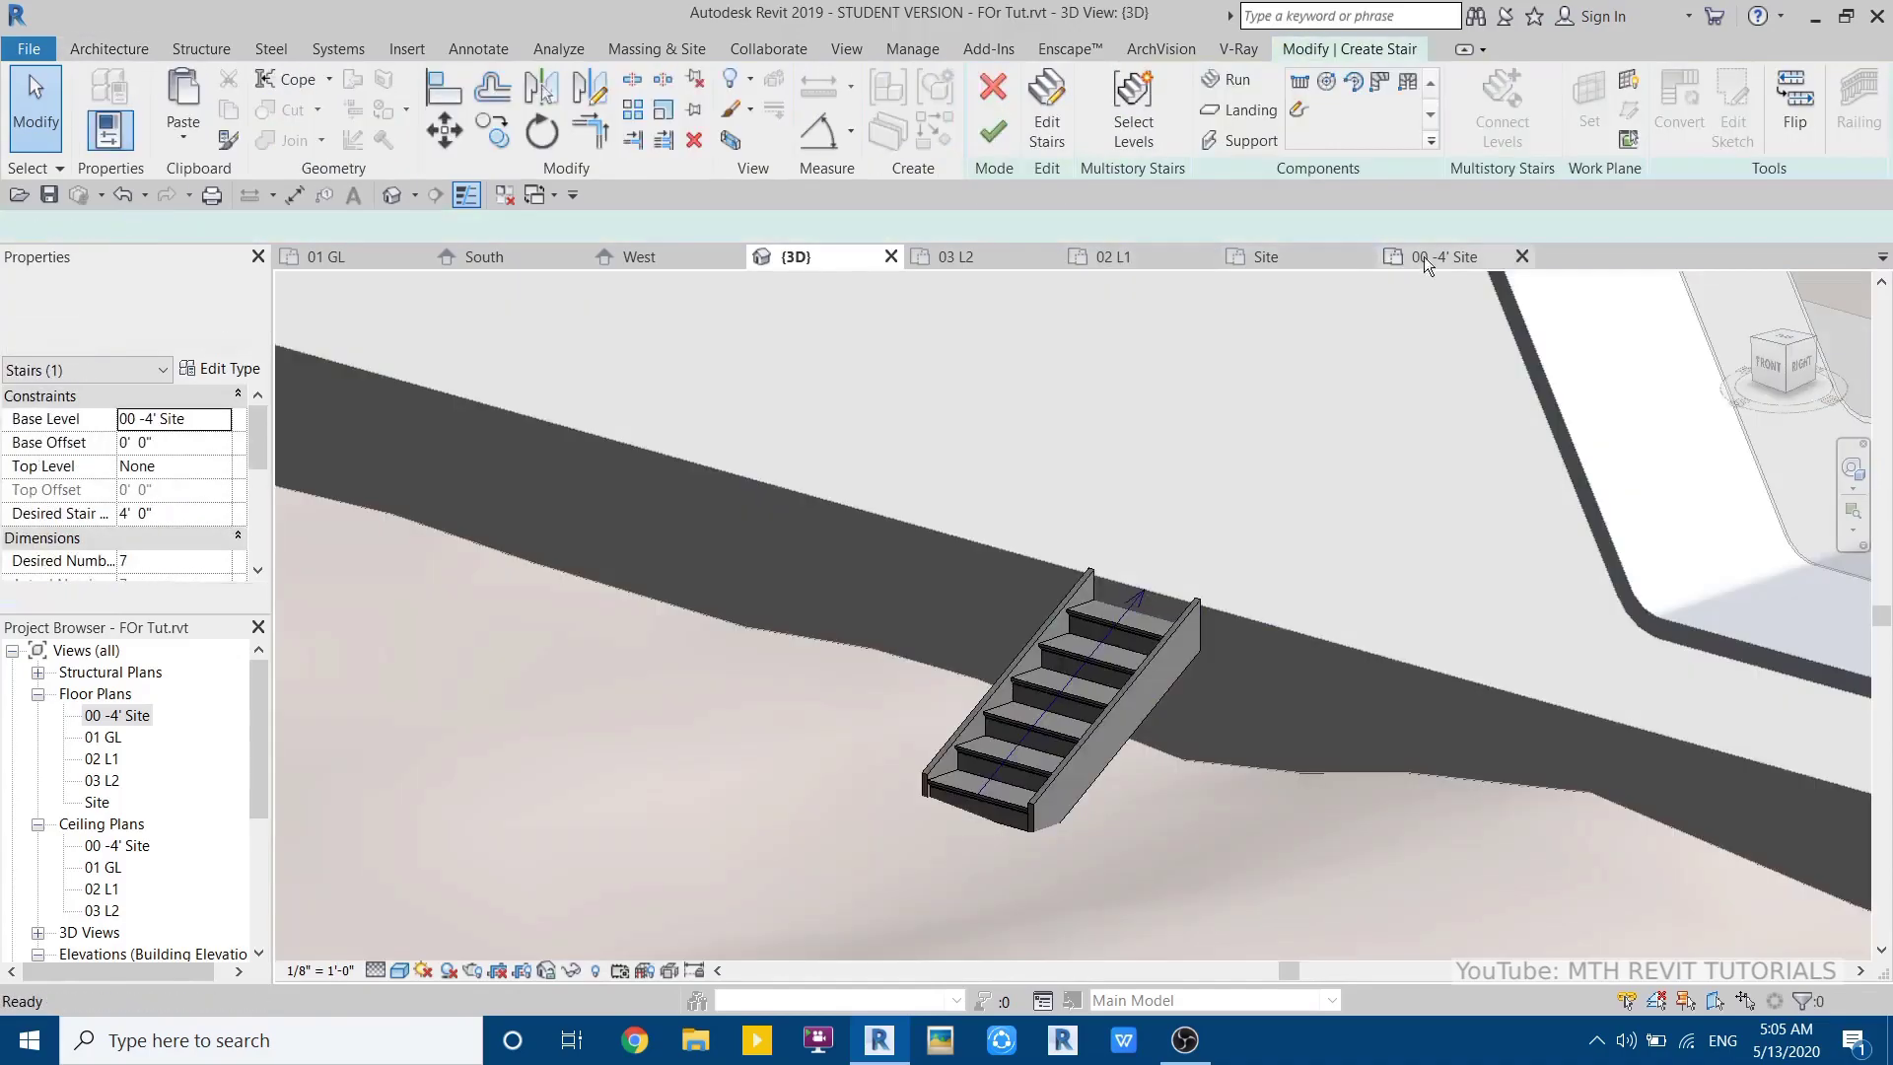
pyautogui.click(1432, 259)
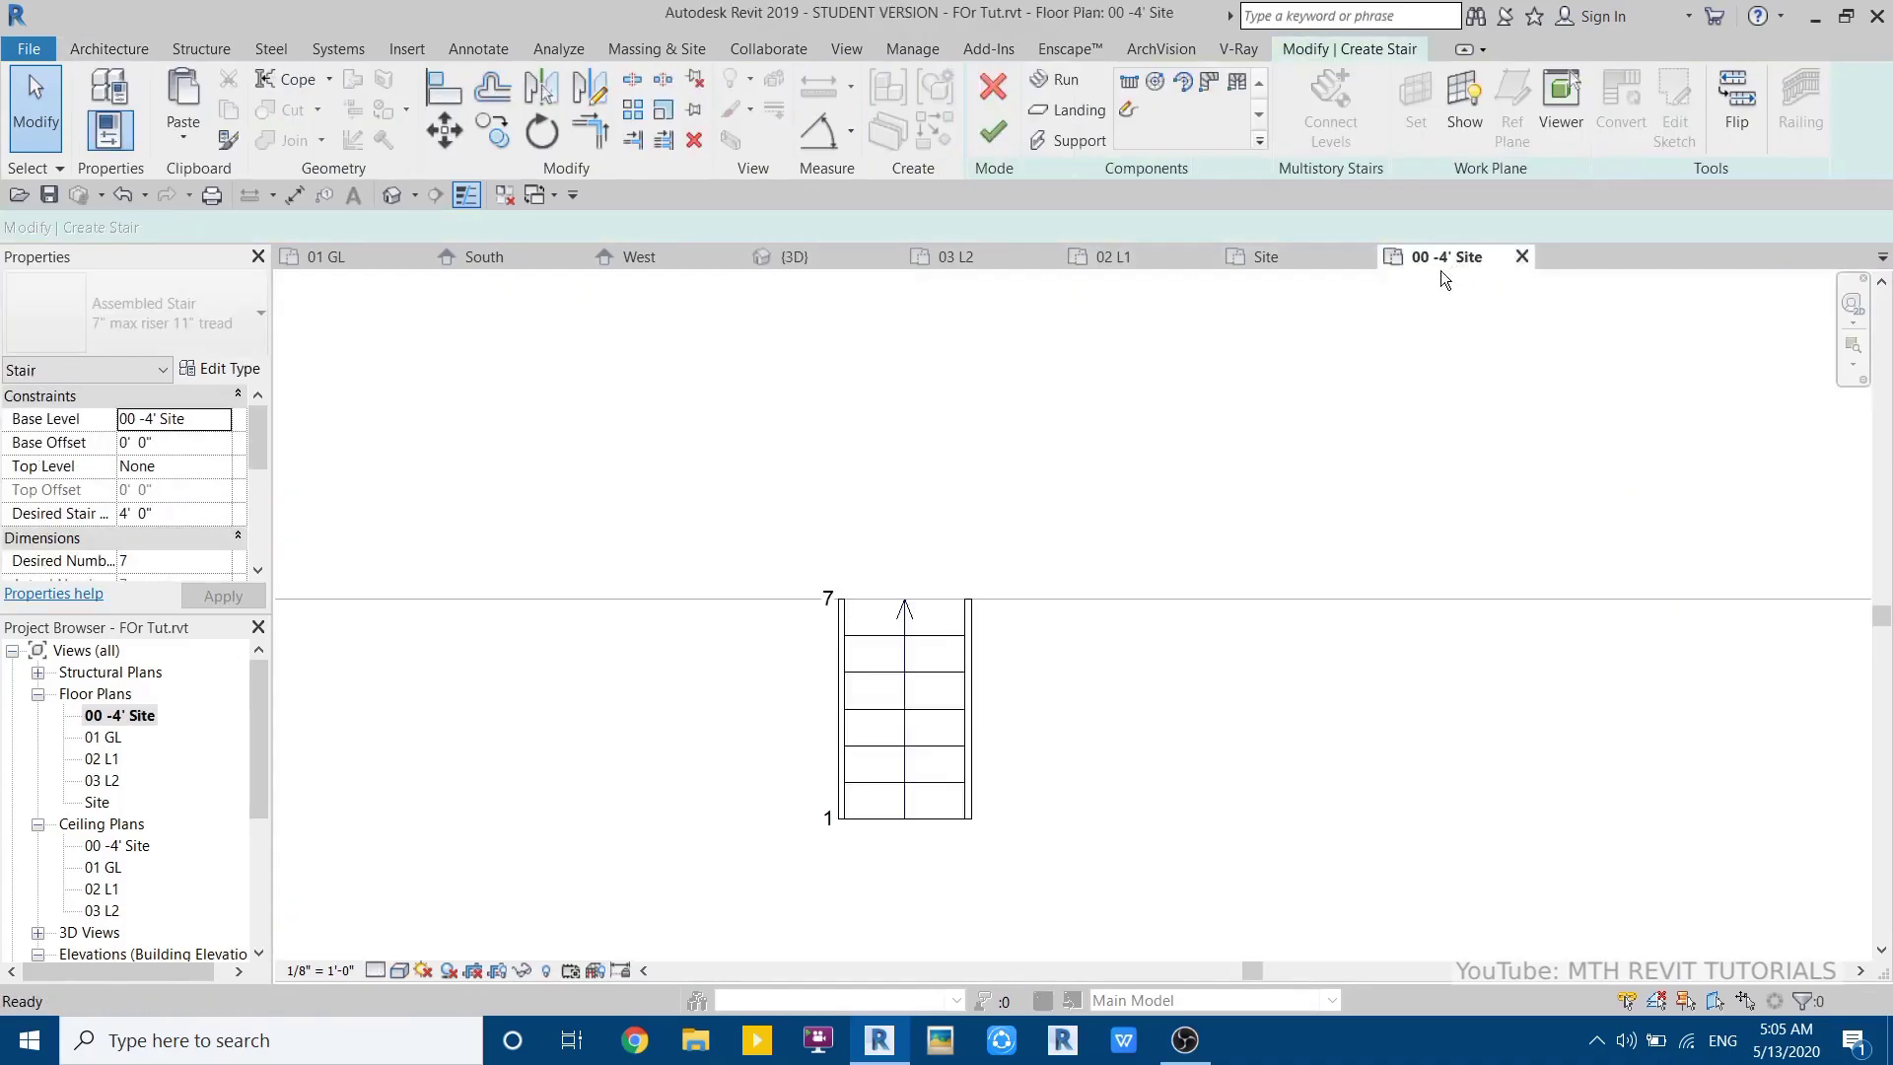
pyautogui.click(925, 653)
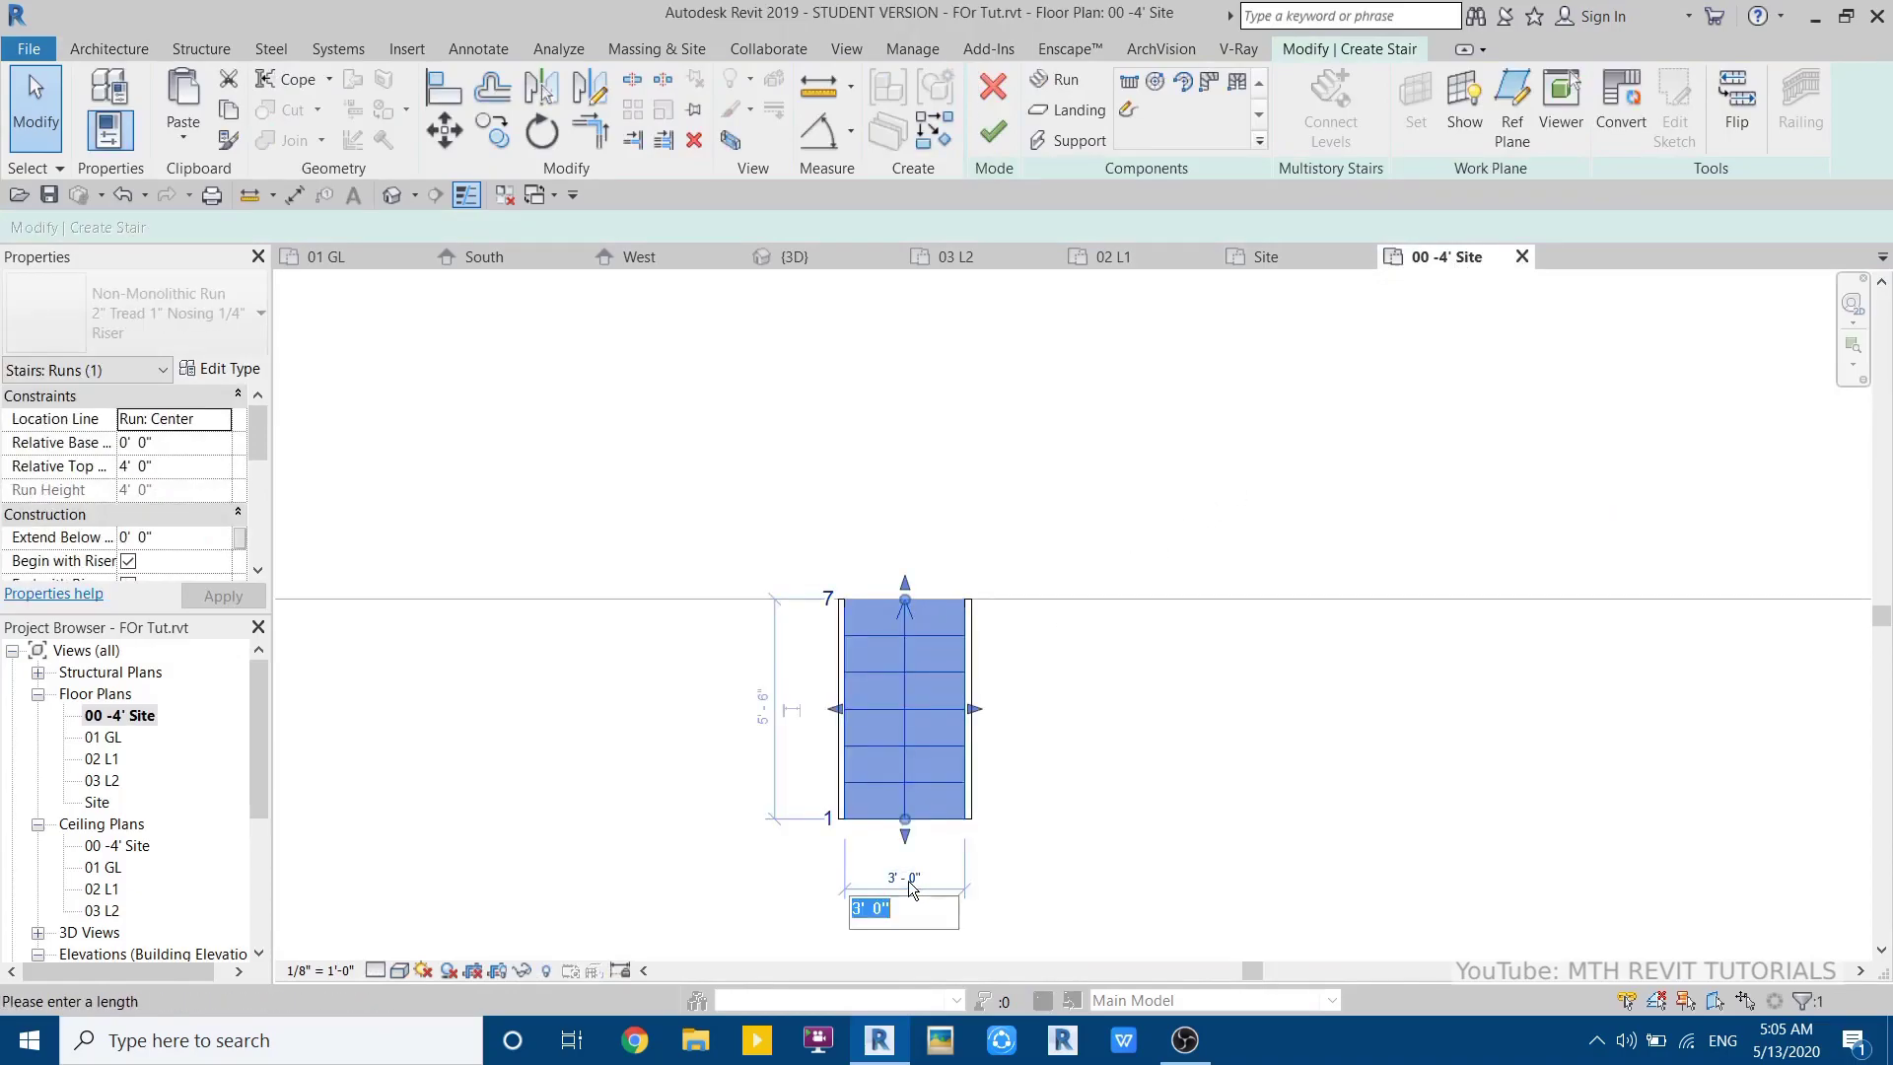
pyautogui.write('6')
pyautogui.press('Return')
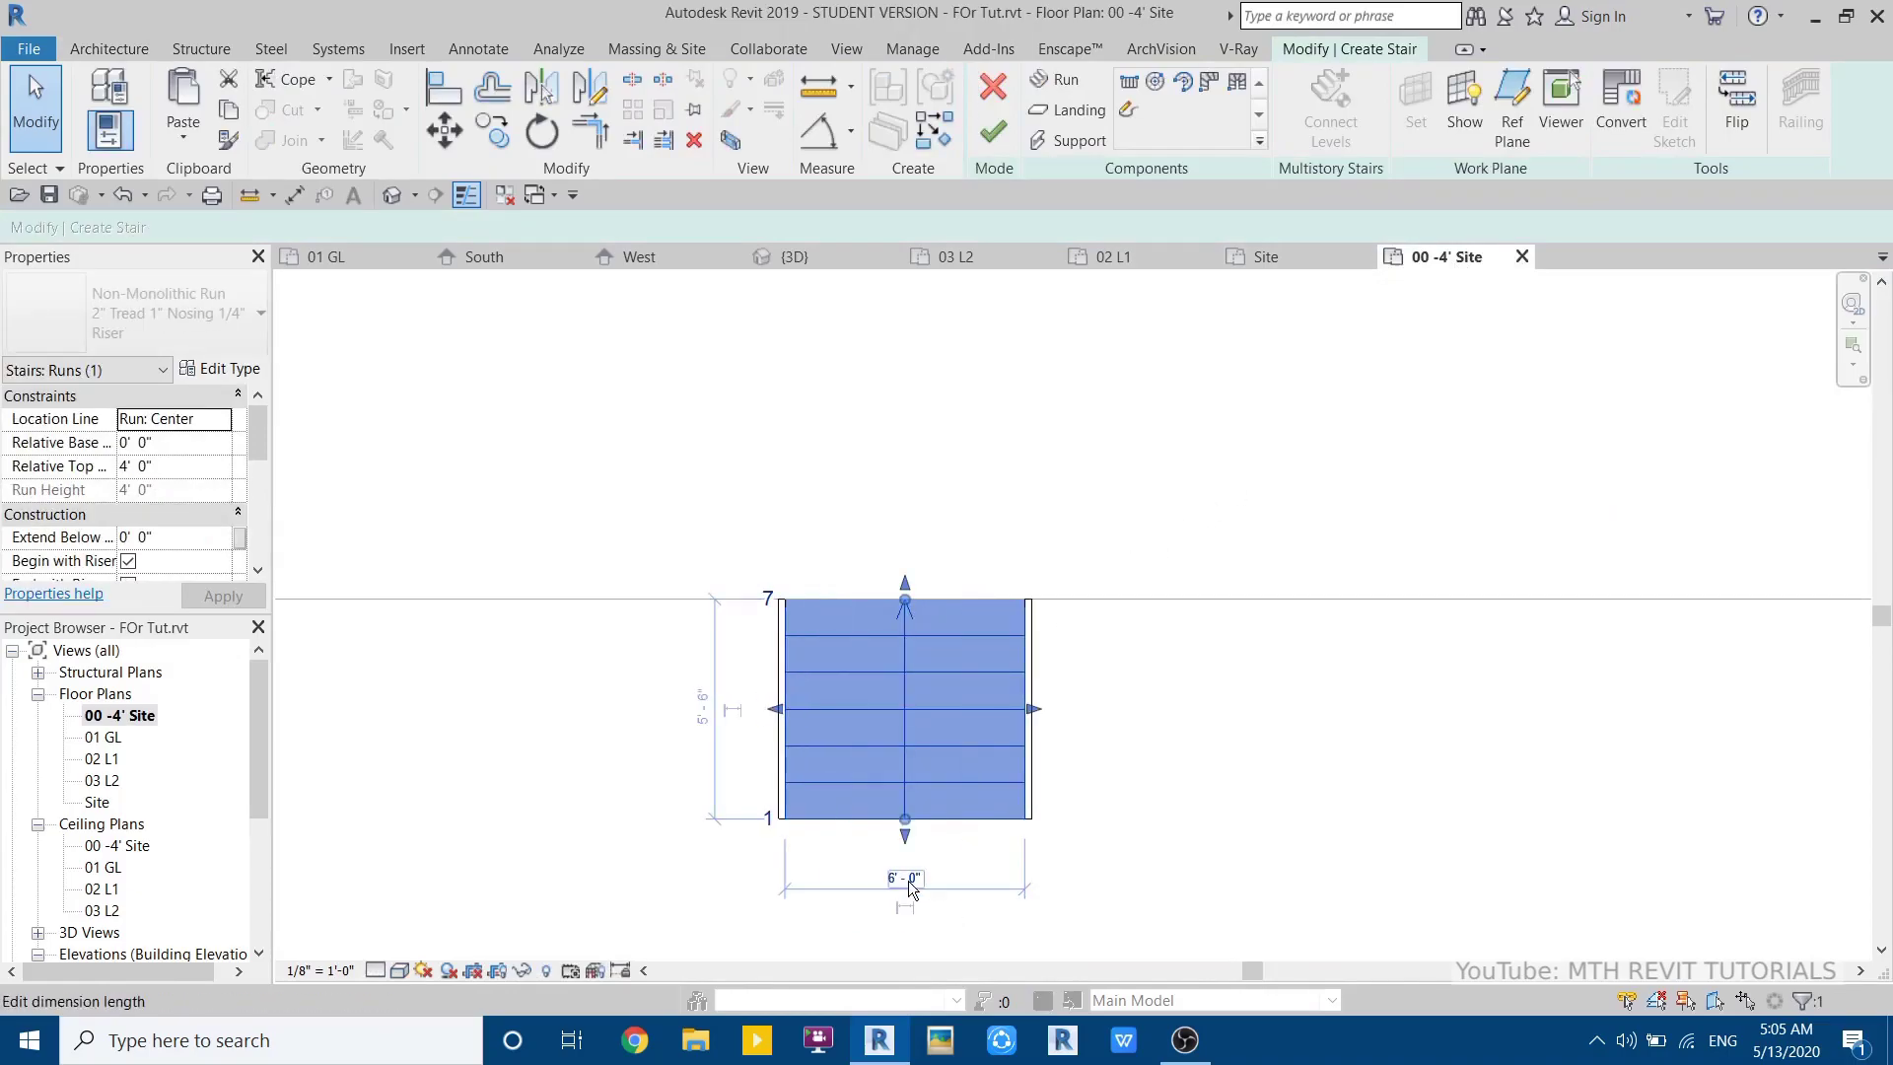
pyautogui.click(931, 901)
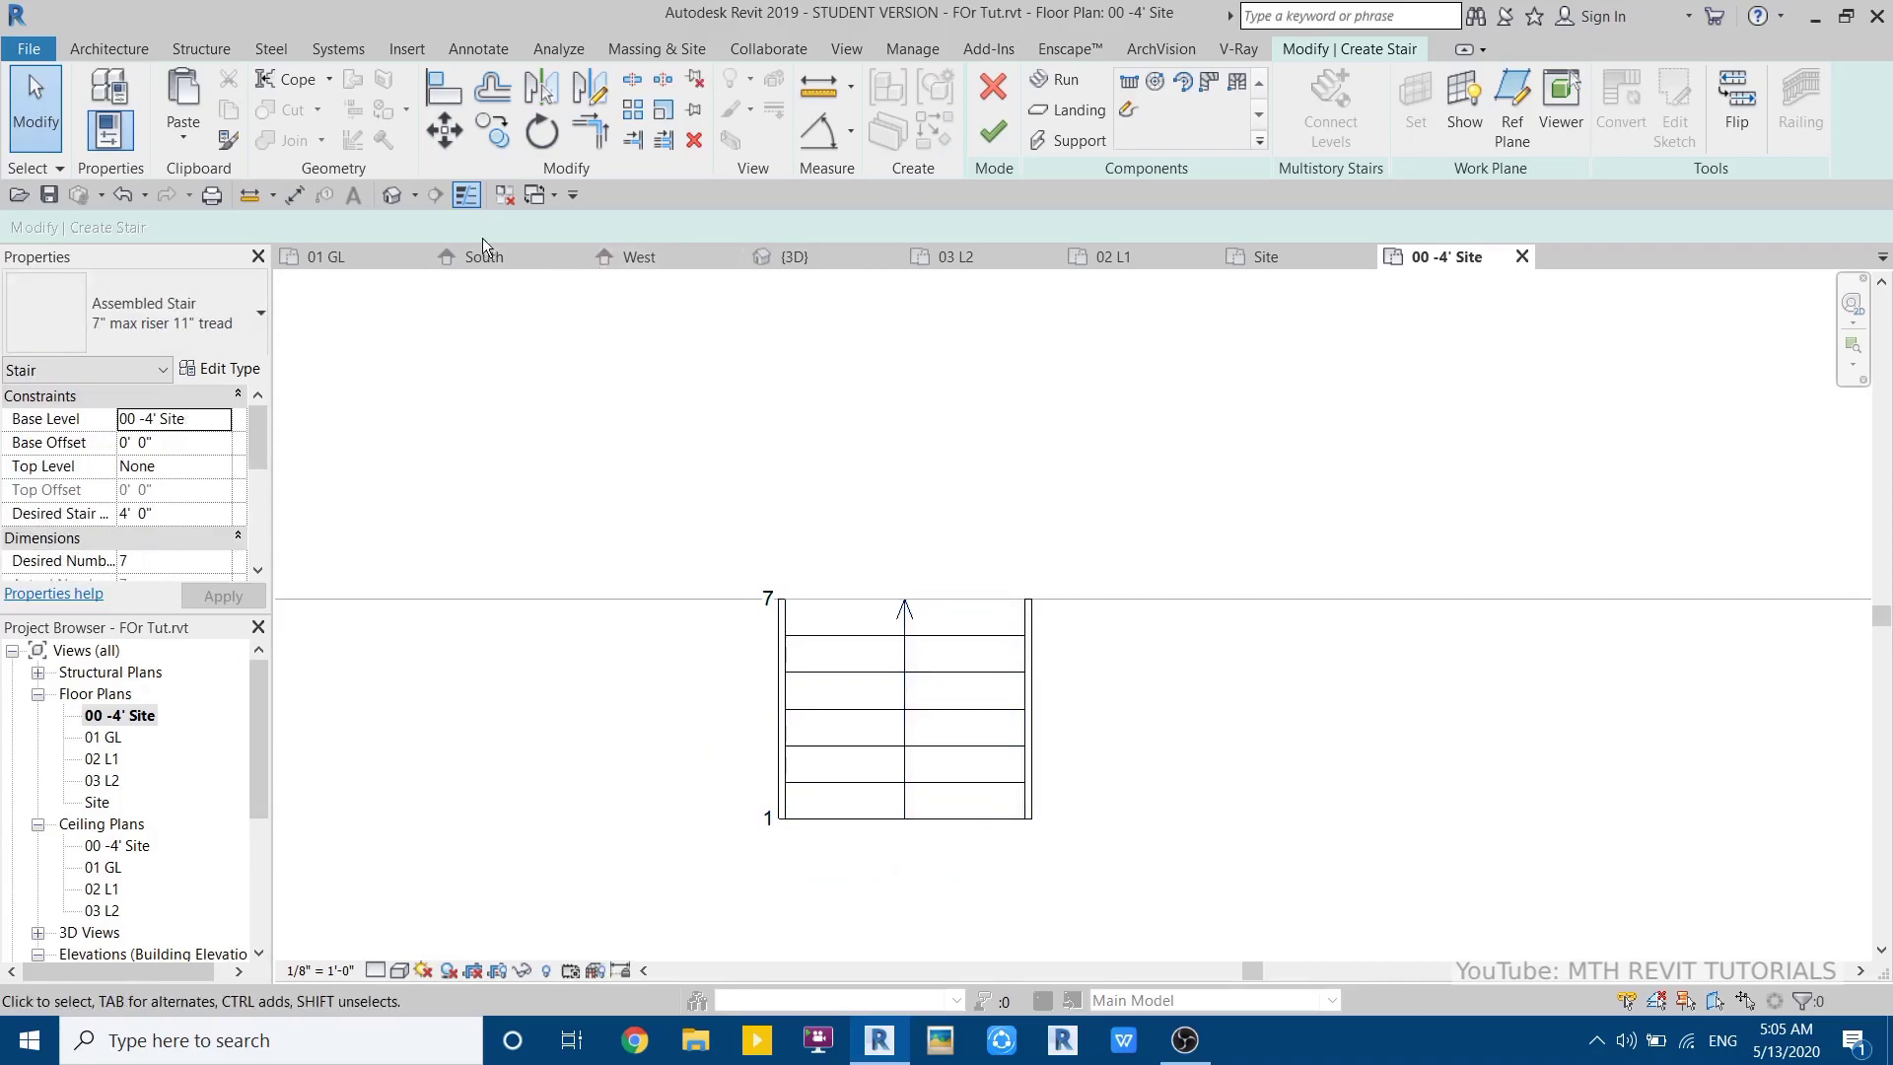
# - In the 3D view, turn off the risers in the stair run's type properties and finish the stair edit
pyautogui.click(392, 194)
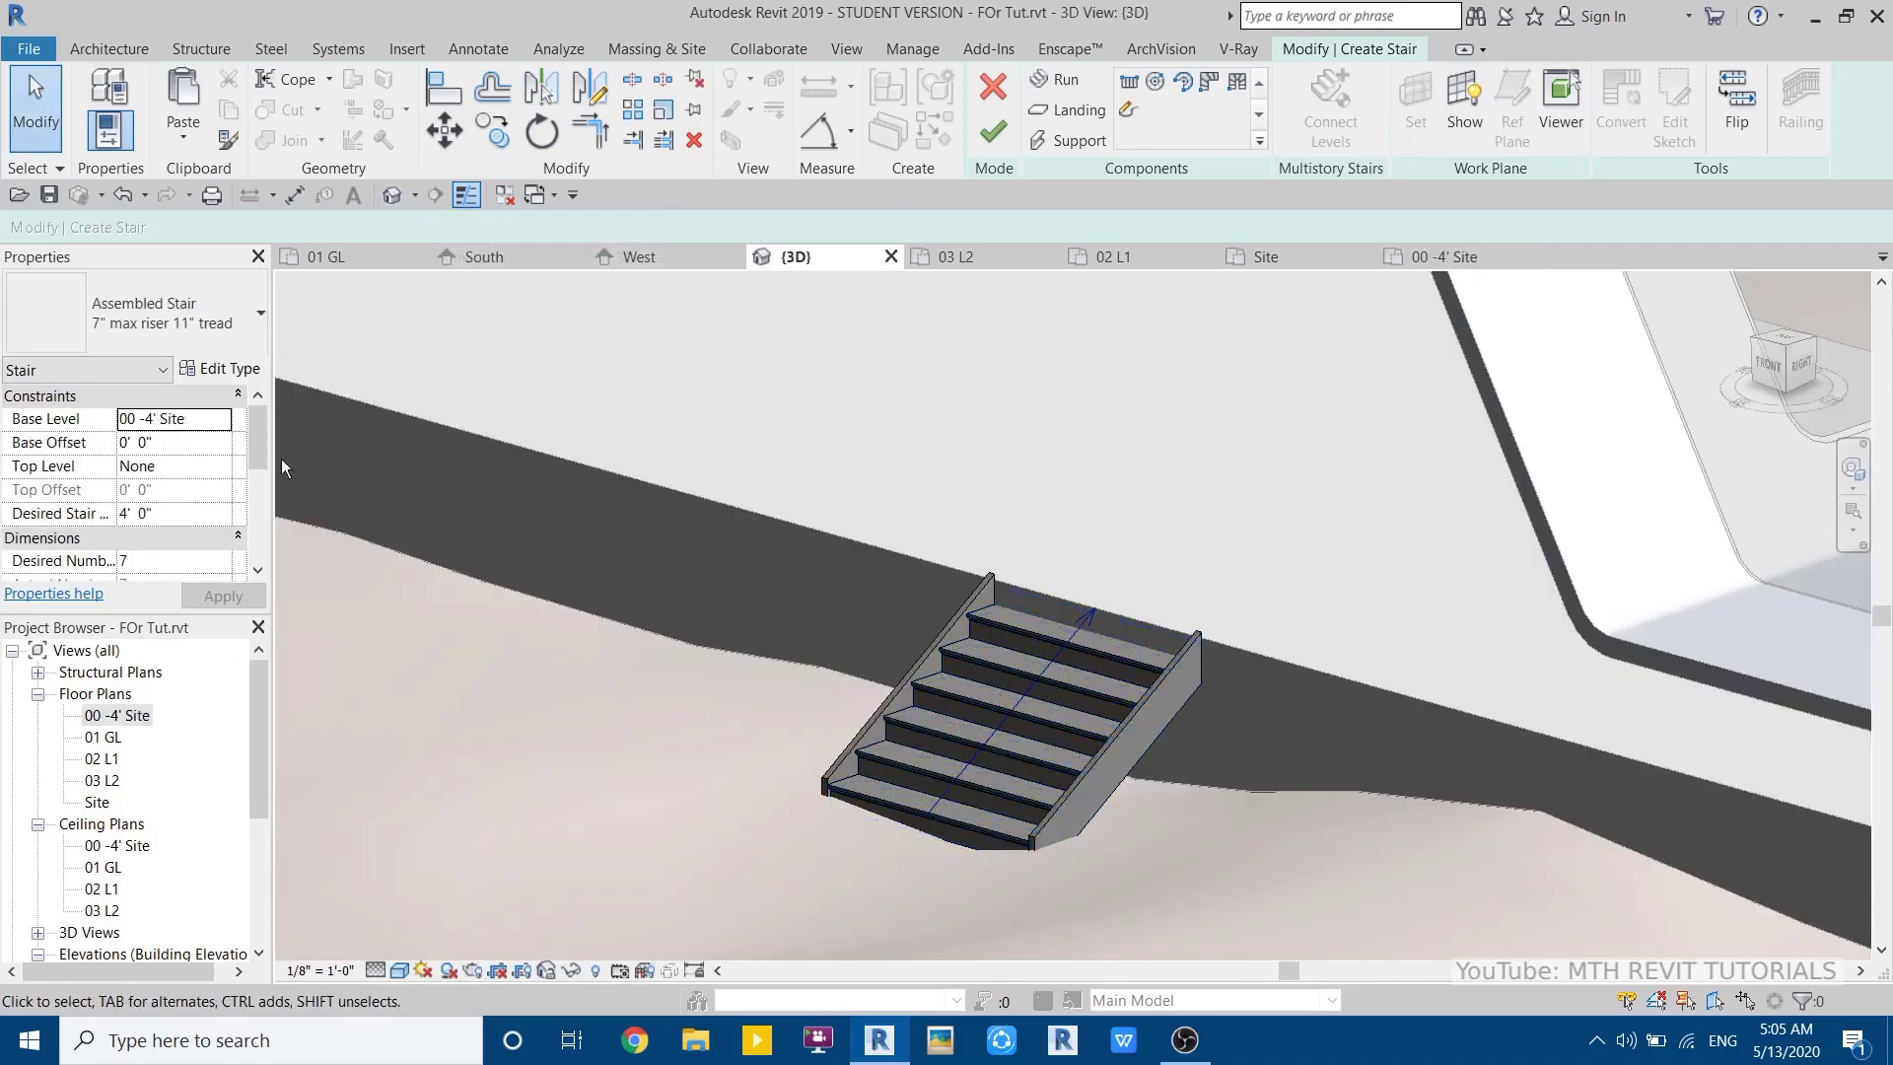
pyautogui.click(950, 654)
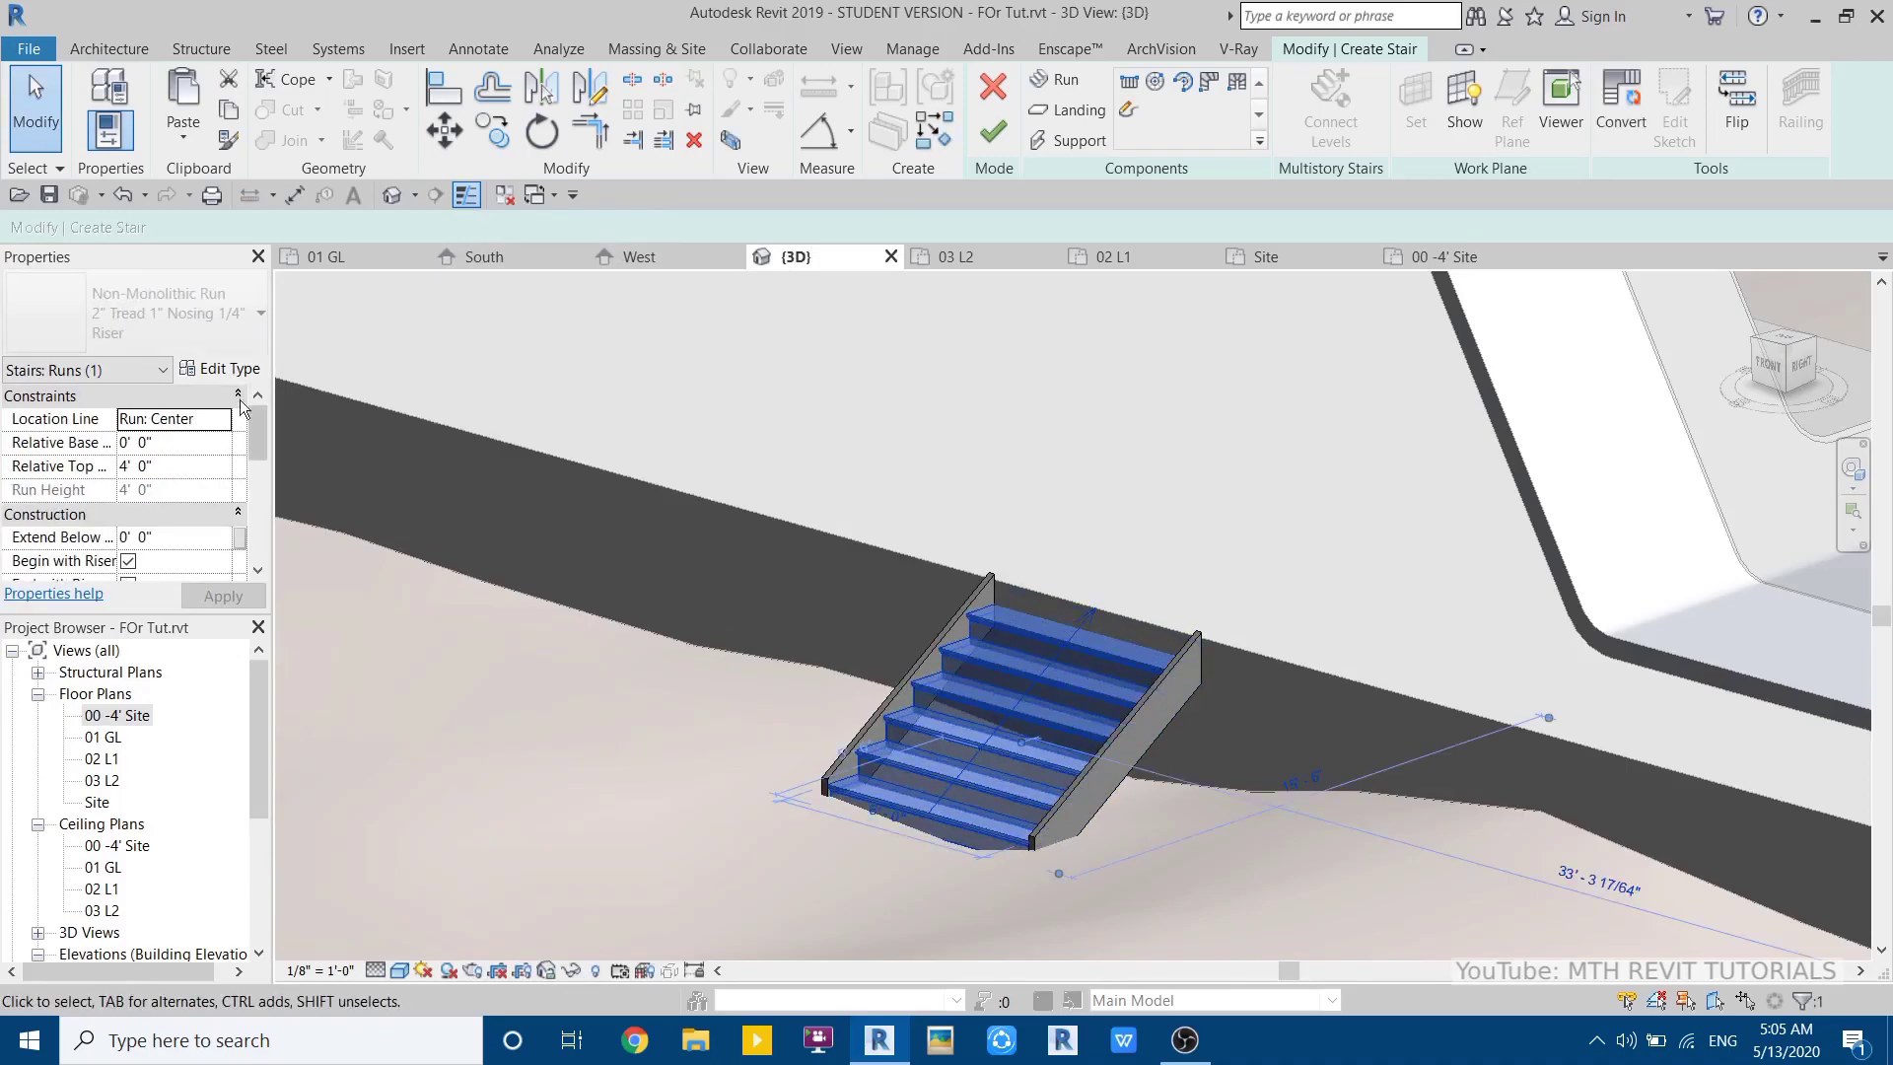
pyautogui.click(242, 371)
pyautogui.scroll(-1, 892, 605)
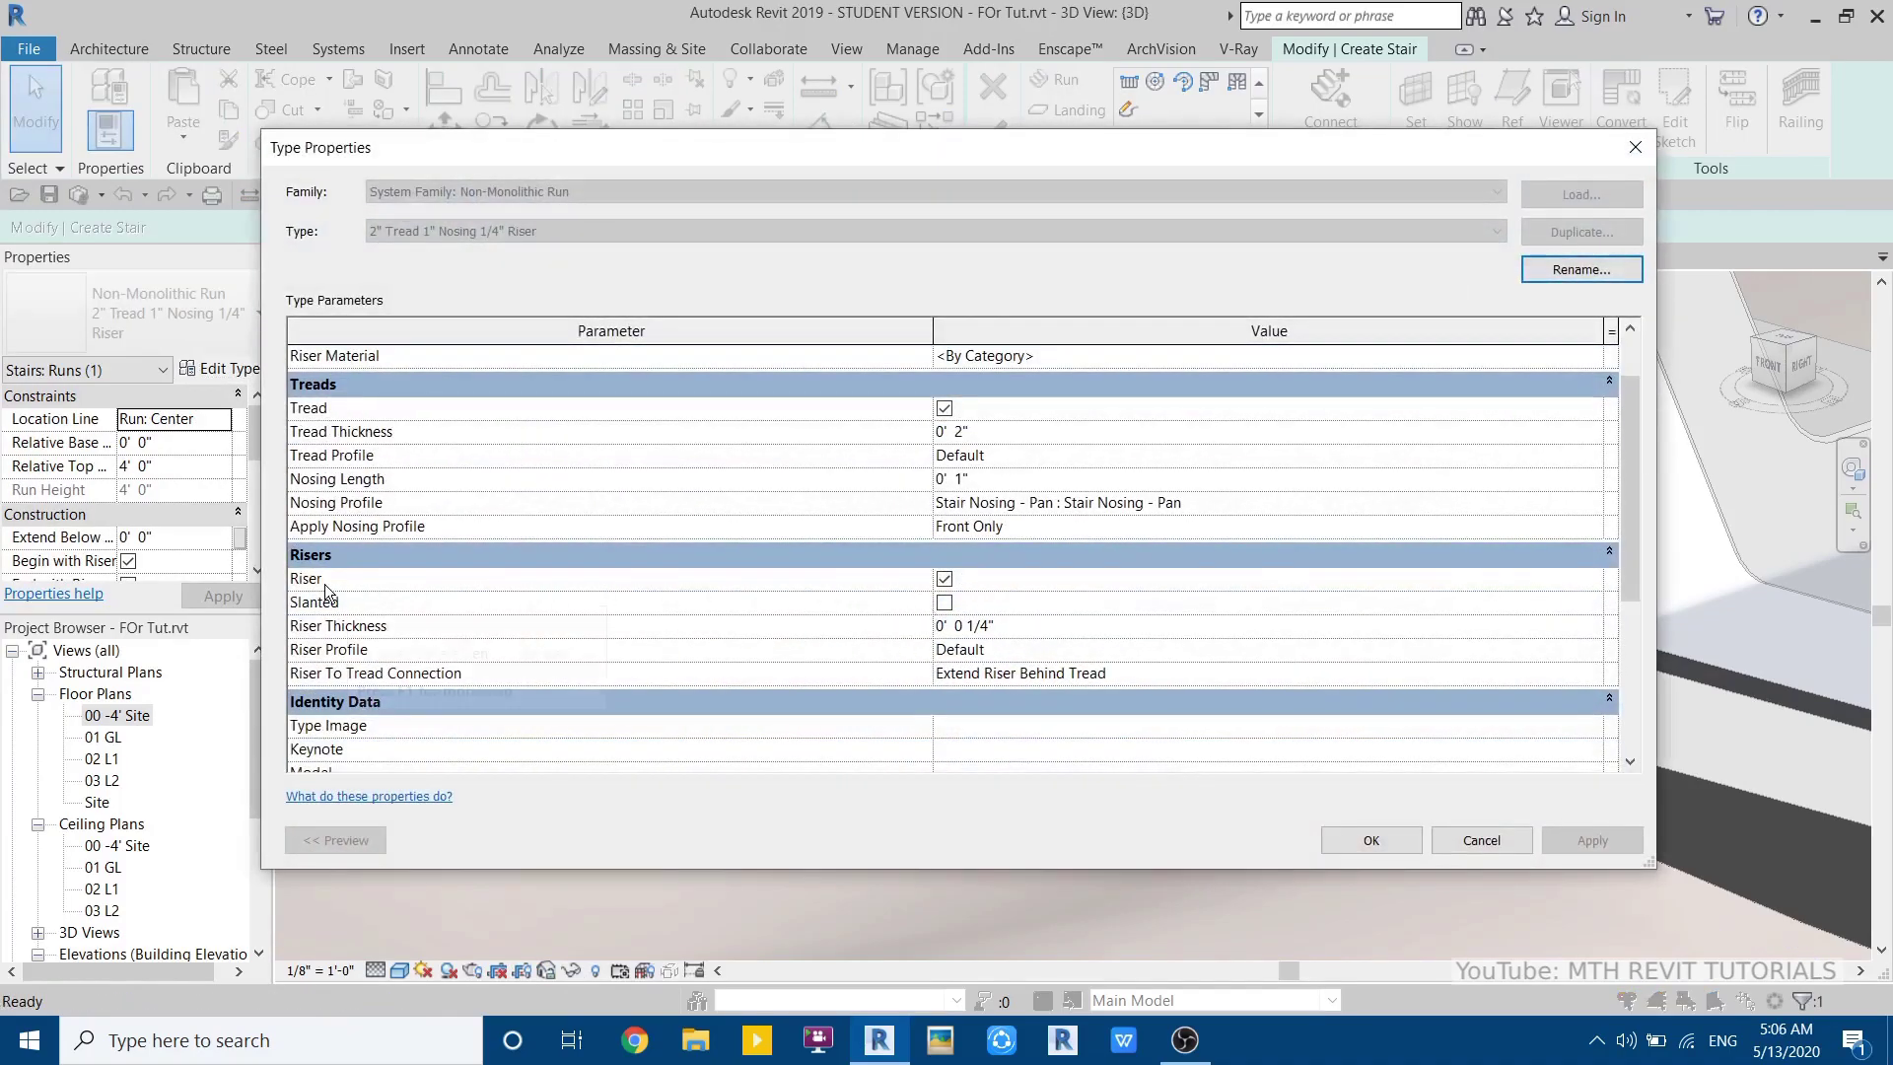
pyautogui.click(943, 579)
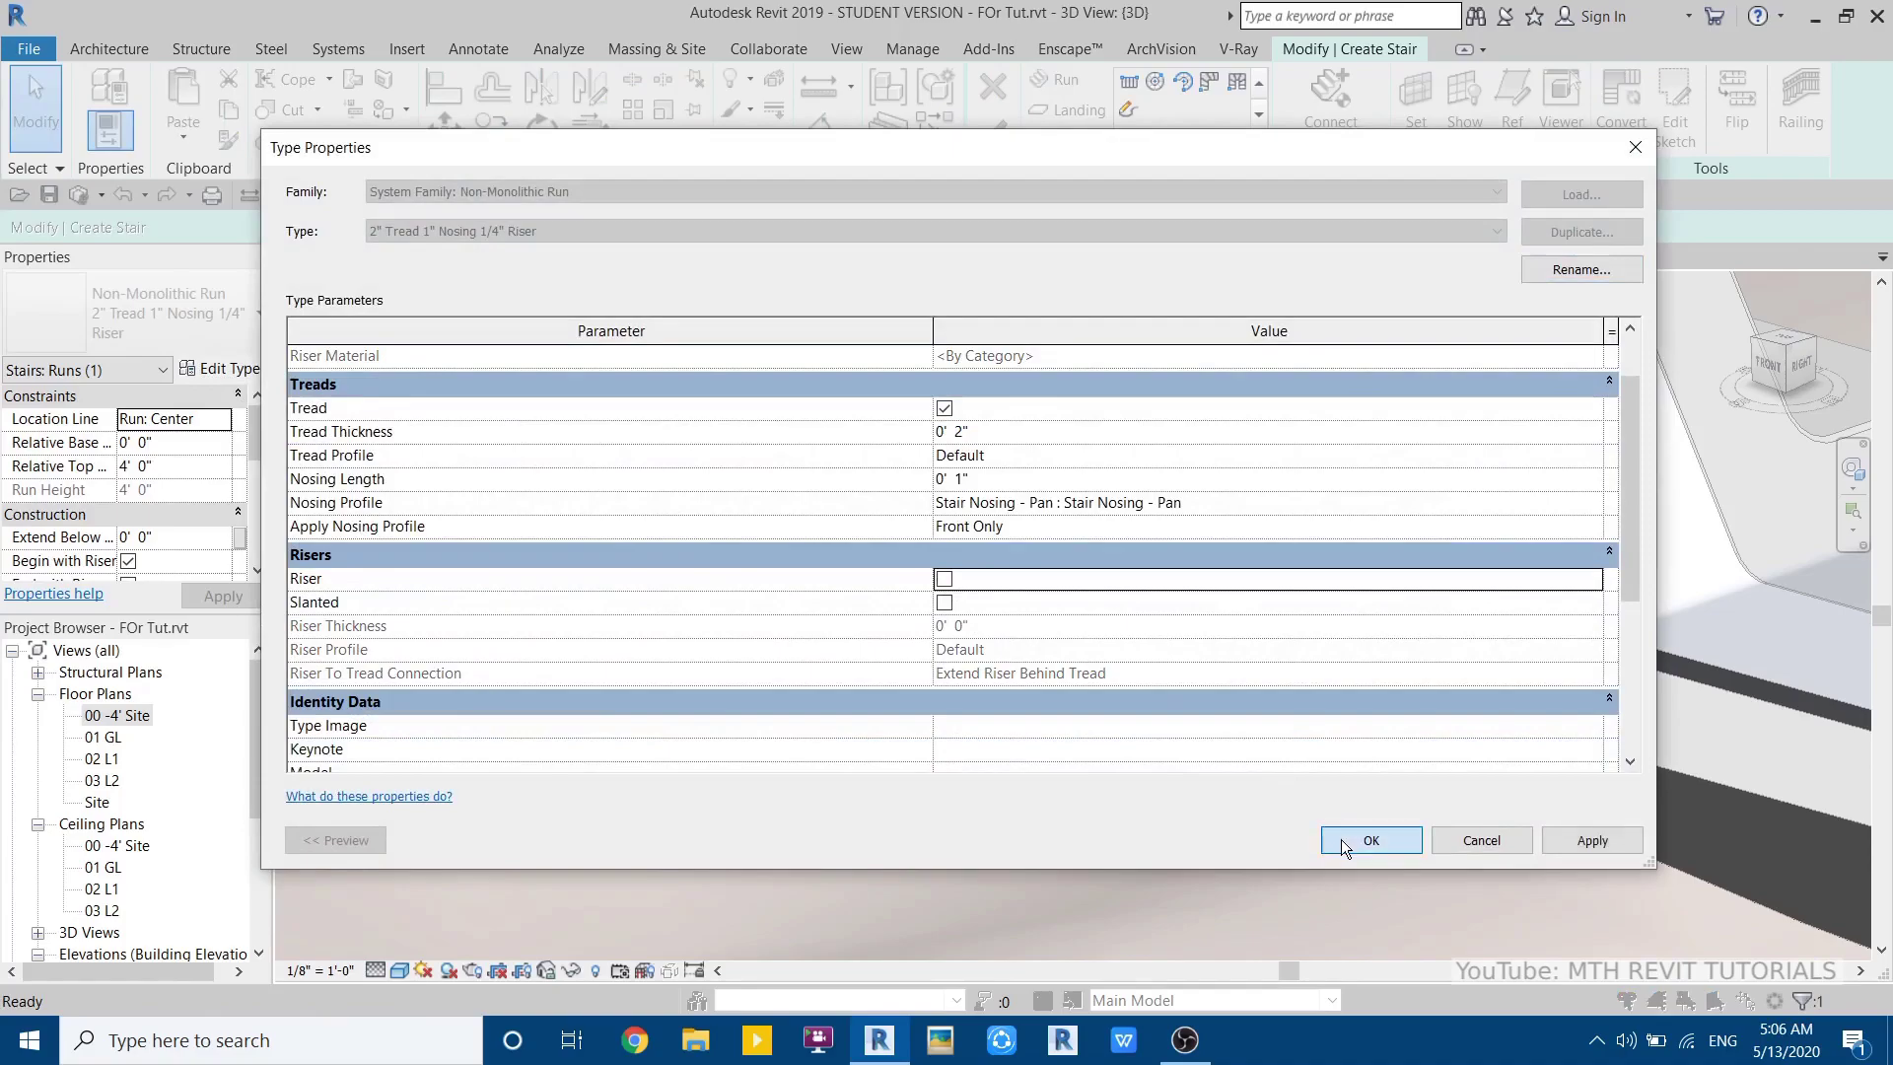
pyautogui.click(1339, 838)
pyautogui.press('Escape')
pyautogui.scroll(2, 840, 536)
pyautogui.scroll(-3, 839, 529)
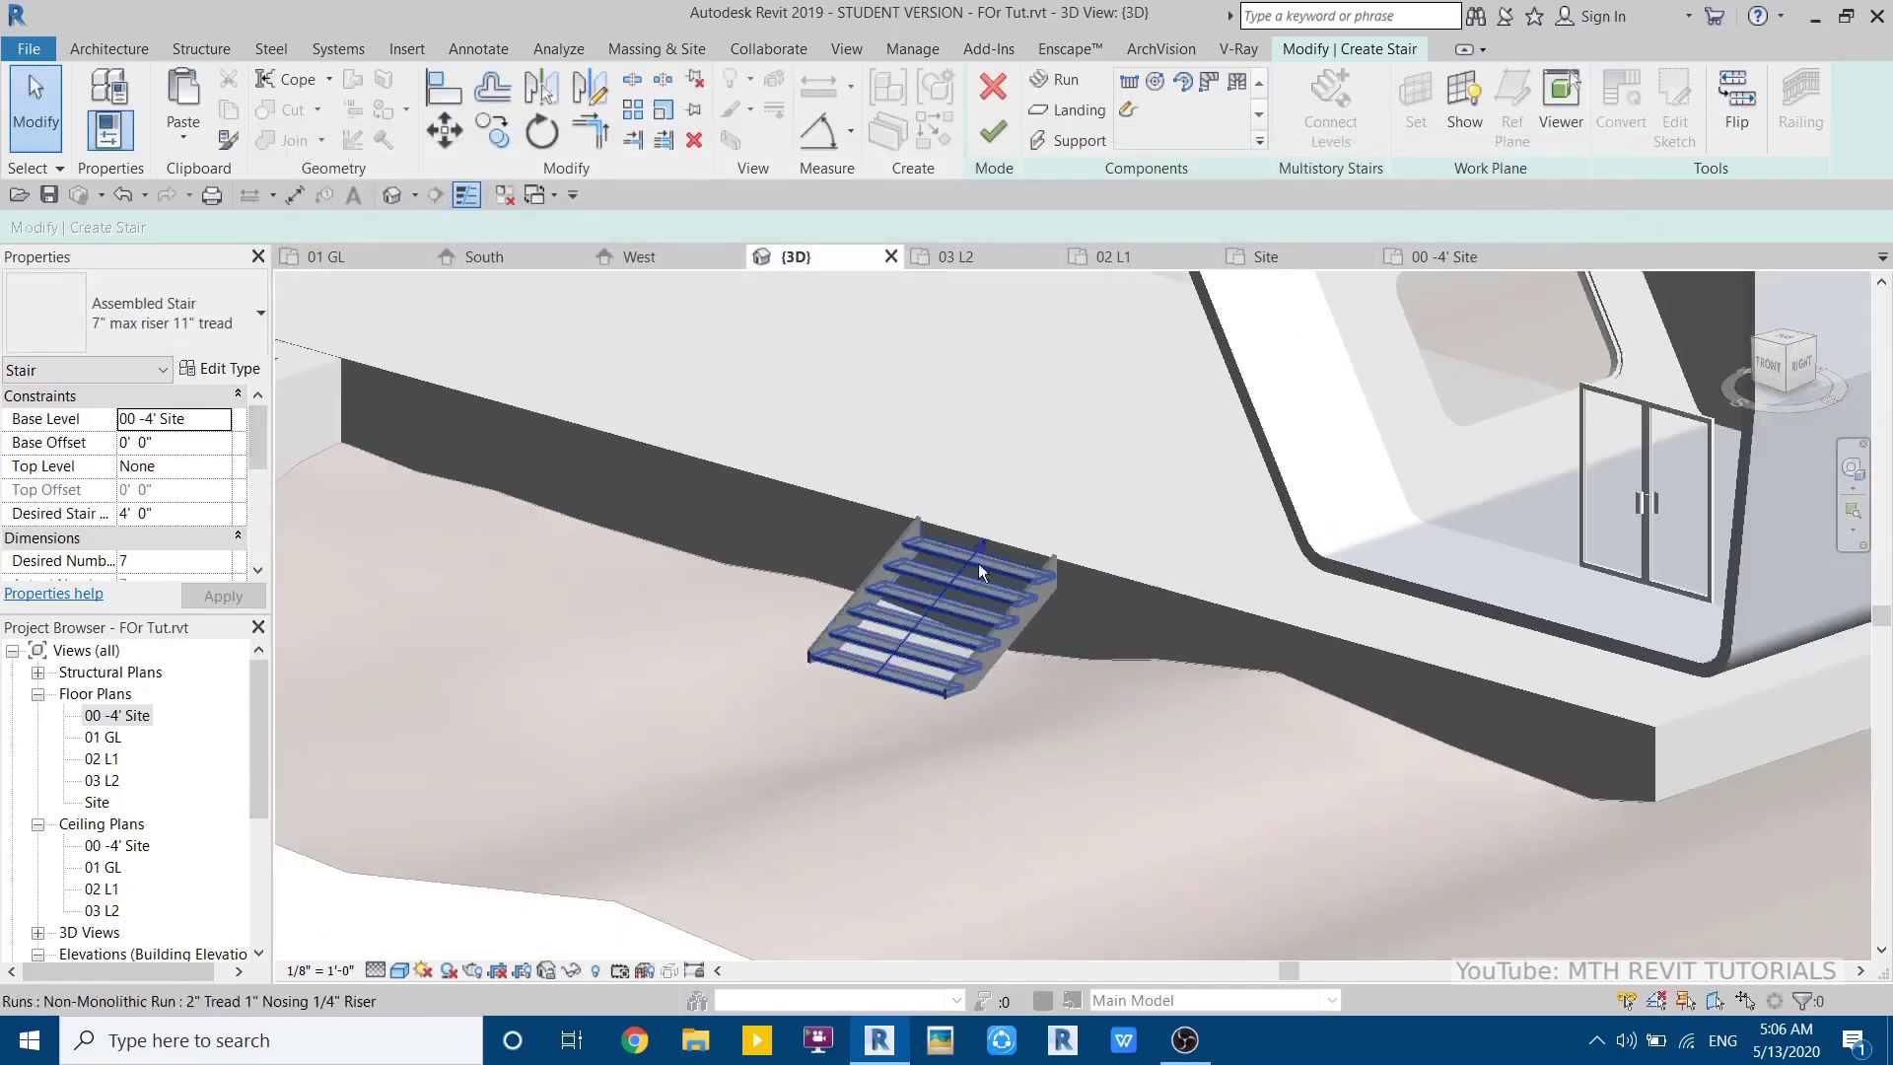
pyautogui.click(994, 138)
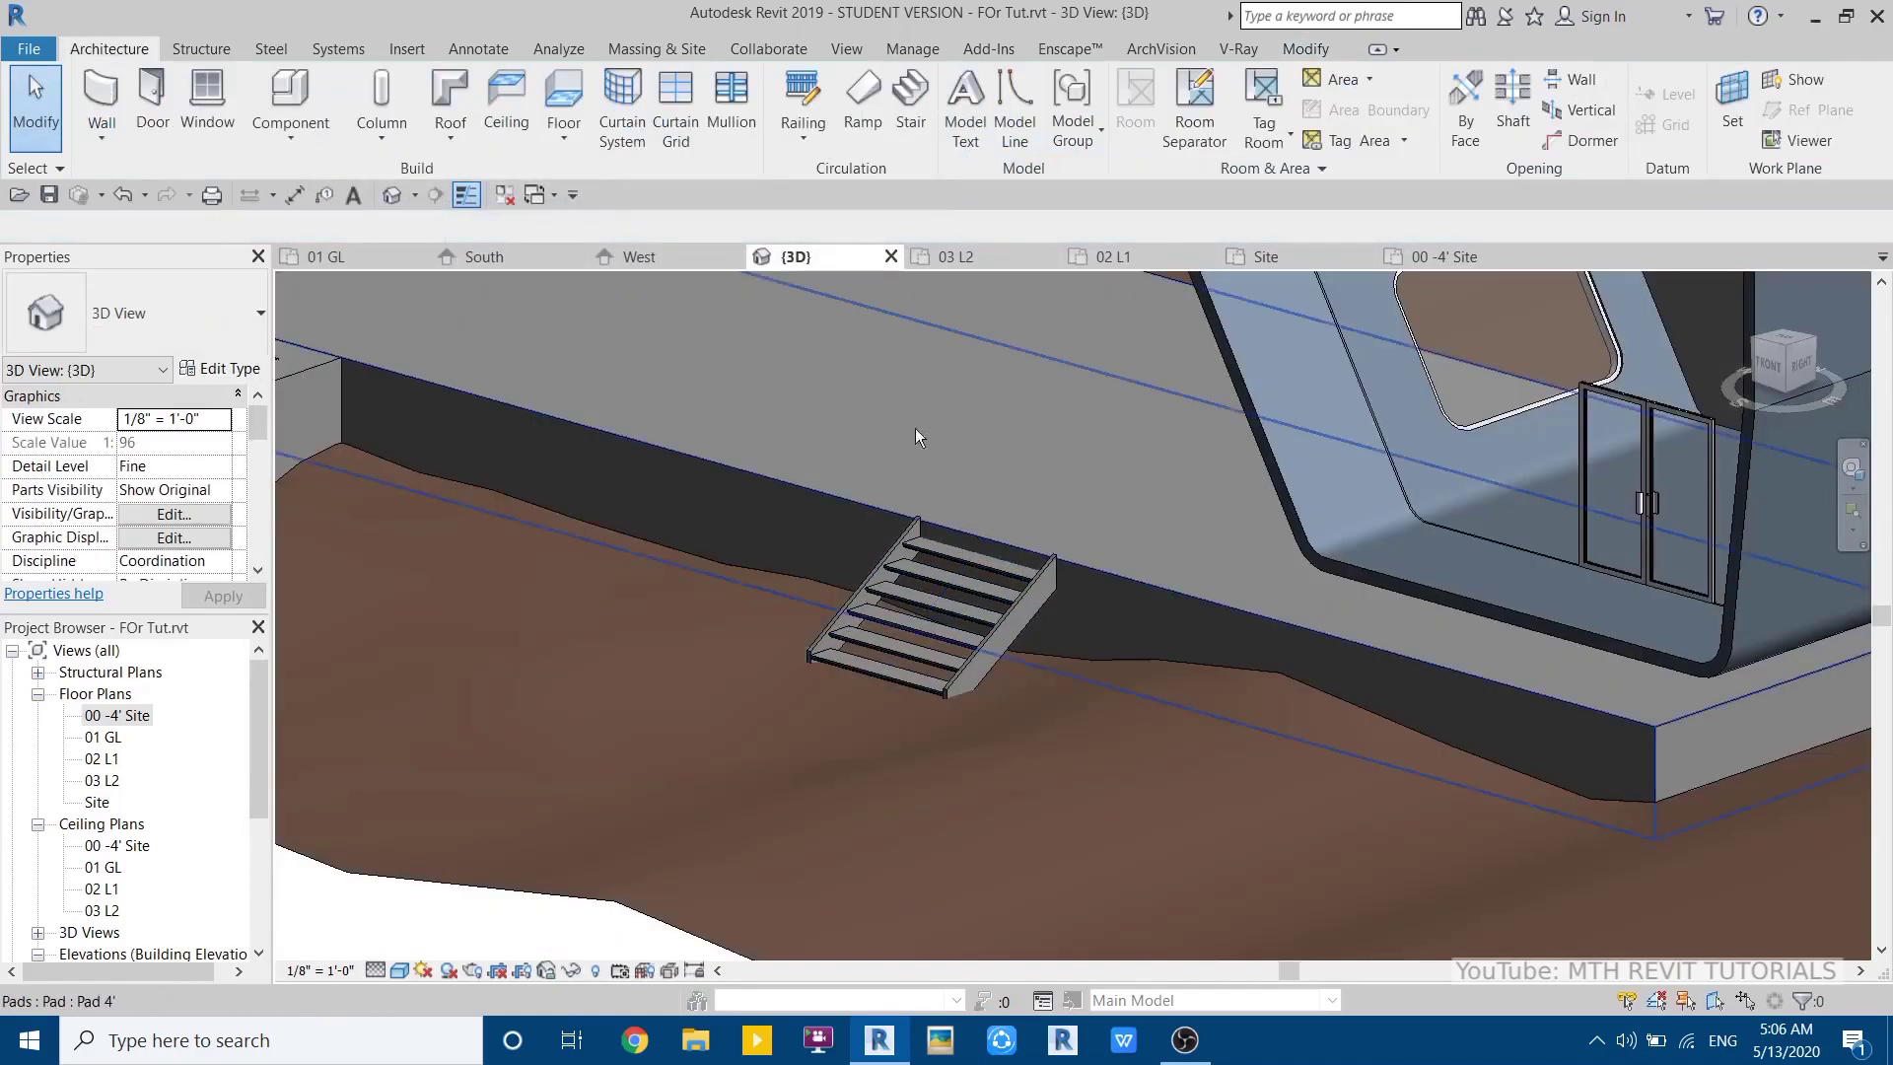
# - Examine the whole model in 3D, including the new stair, base pad, pool and roof shell
pyautogui.scroll(-3, 1043, 663)
pyautogui.keyDown('shift'); pyautogui.moveTo(1043, 663); pyautogui.dragTo(1361, 926, button='middle'); pyautogui.keyUp('shift')
pyautogui.scroll(-4, 892, 761)
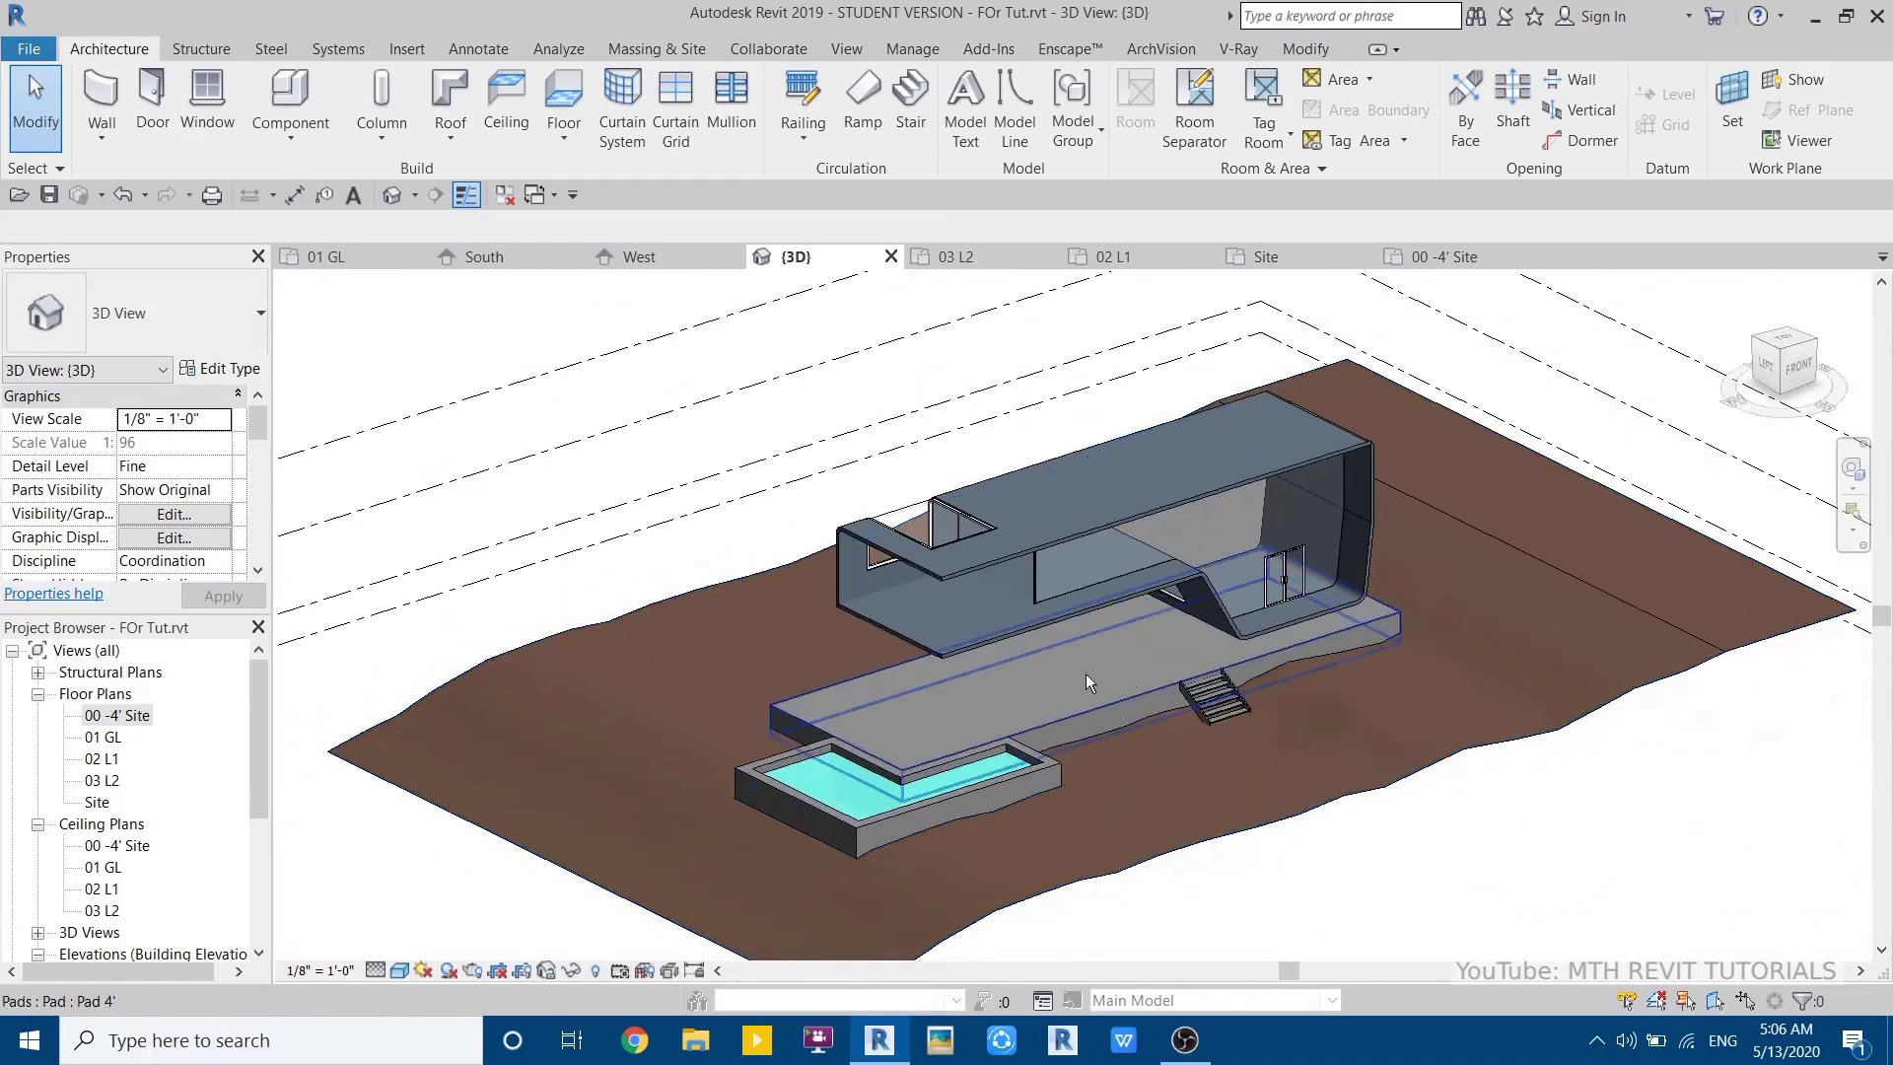
pyautogui.scroll(2, 1075, 672)
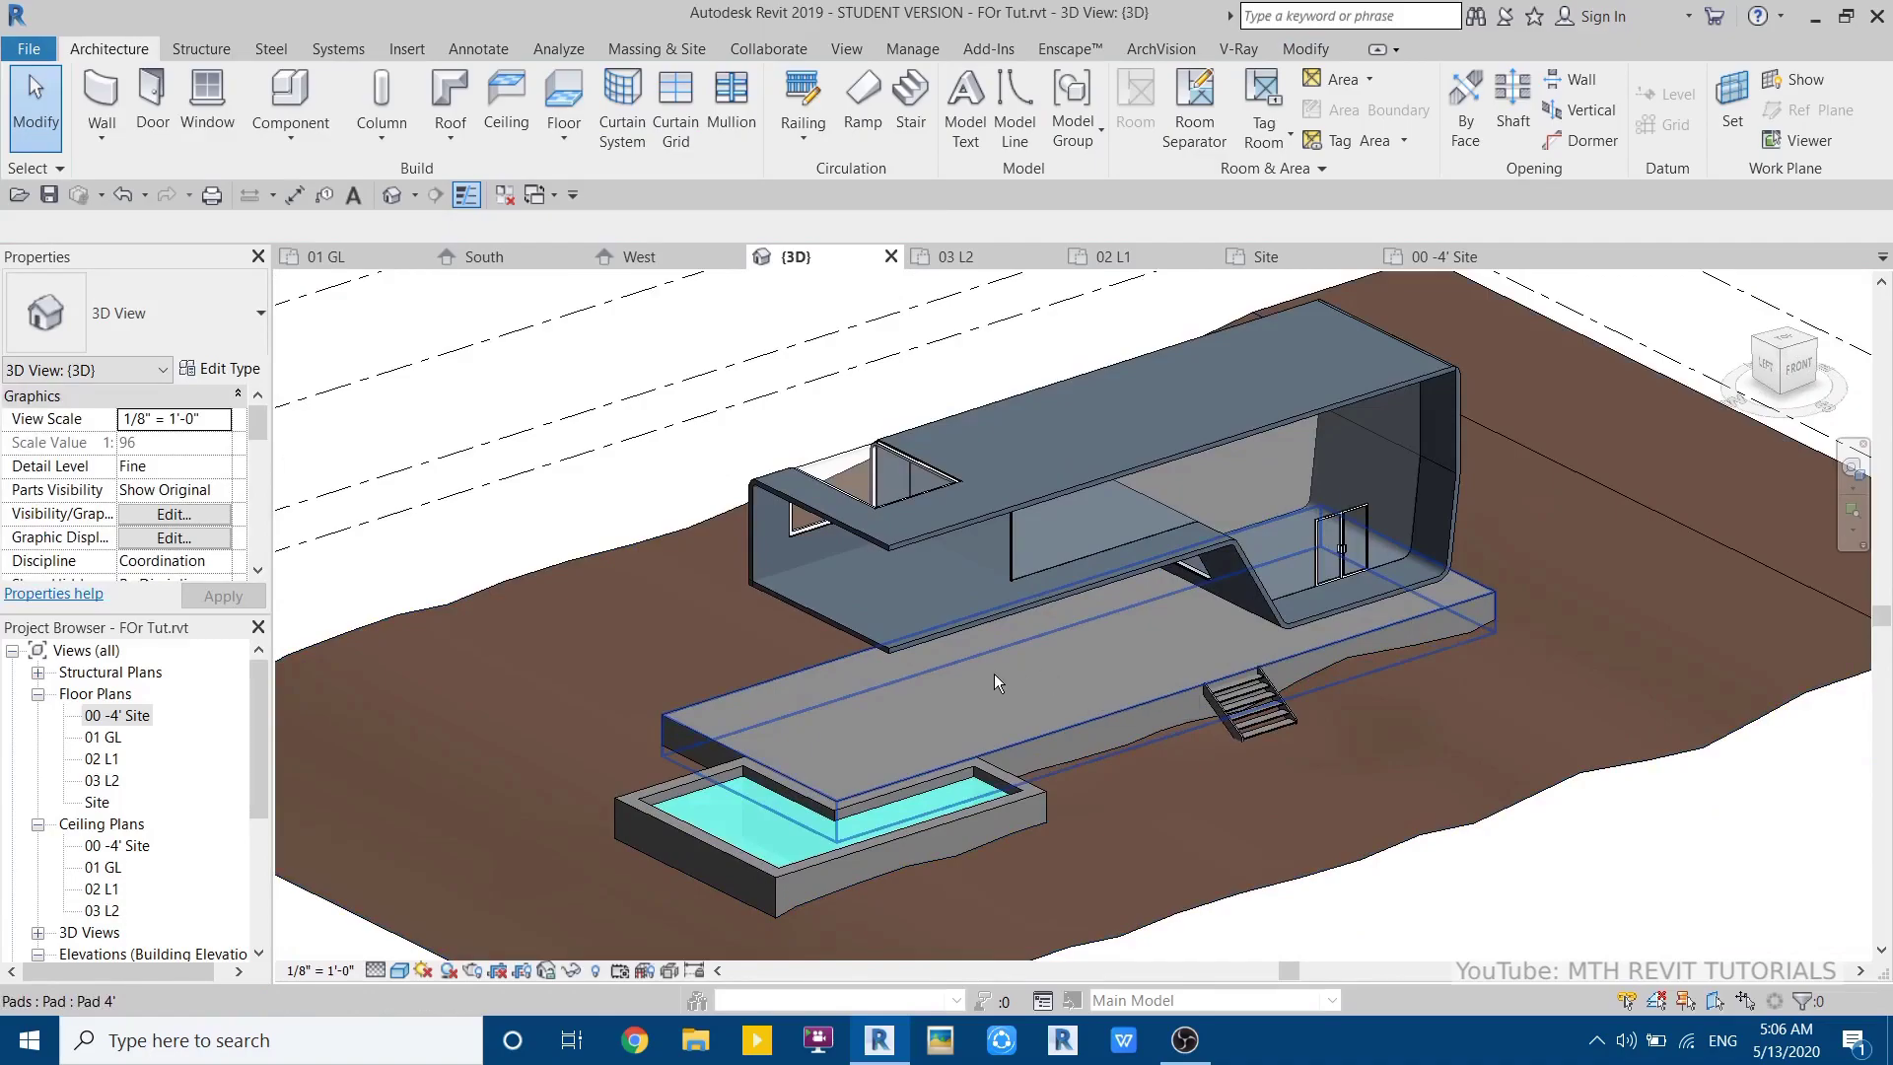
pyautogui.scroll(1, 913, 599)
pyautogui.keyDown('shift'); pyautogui.moveTo(913, 598); pyautogui.dragTo(1321, 853, button='middle'); pyautogui.keyUp('shift')
pyautogui.moveTo(743, 753); pyautogui.dragTo(1190, 779, button='middle')
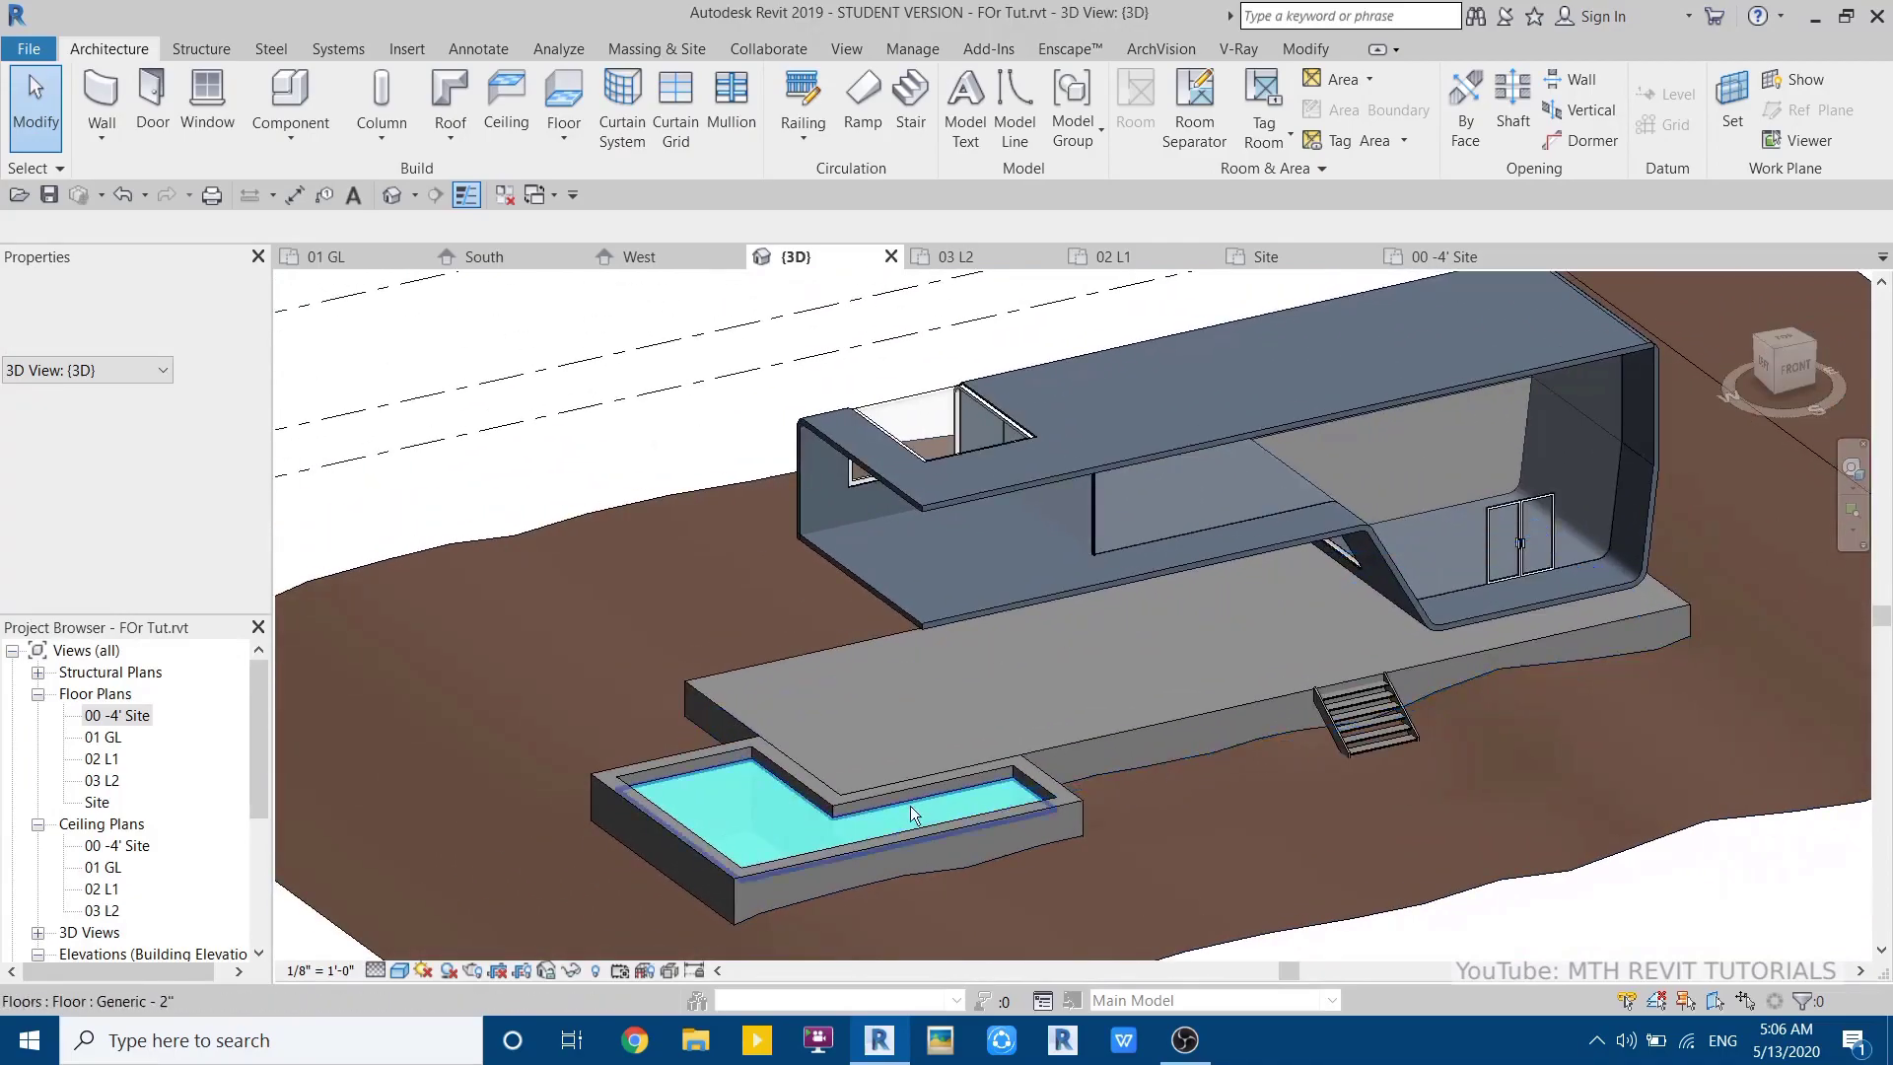
pyautogui.scroll(3, 862, 815)
pyautogui.scroll(-5, 1070, 529)
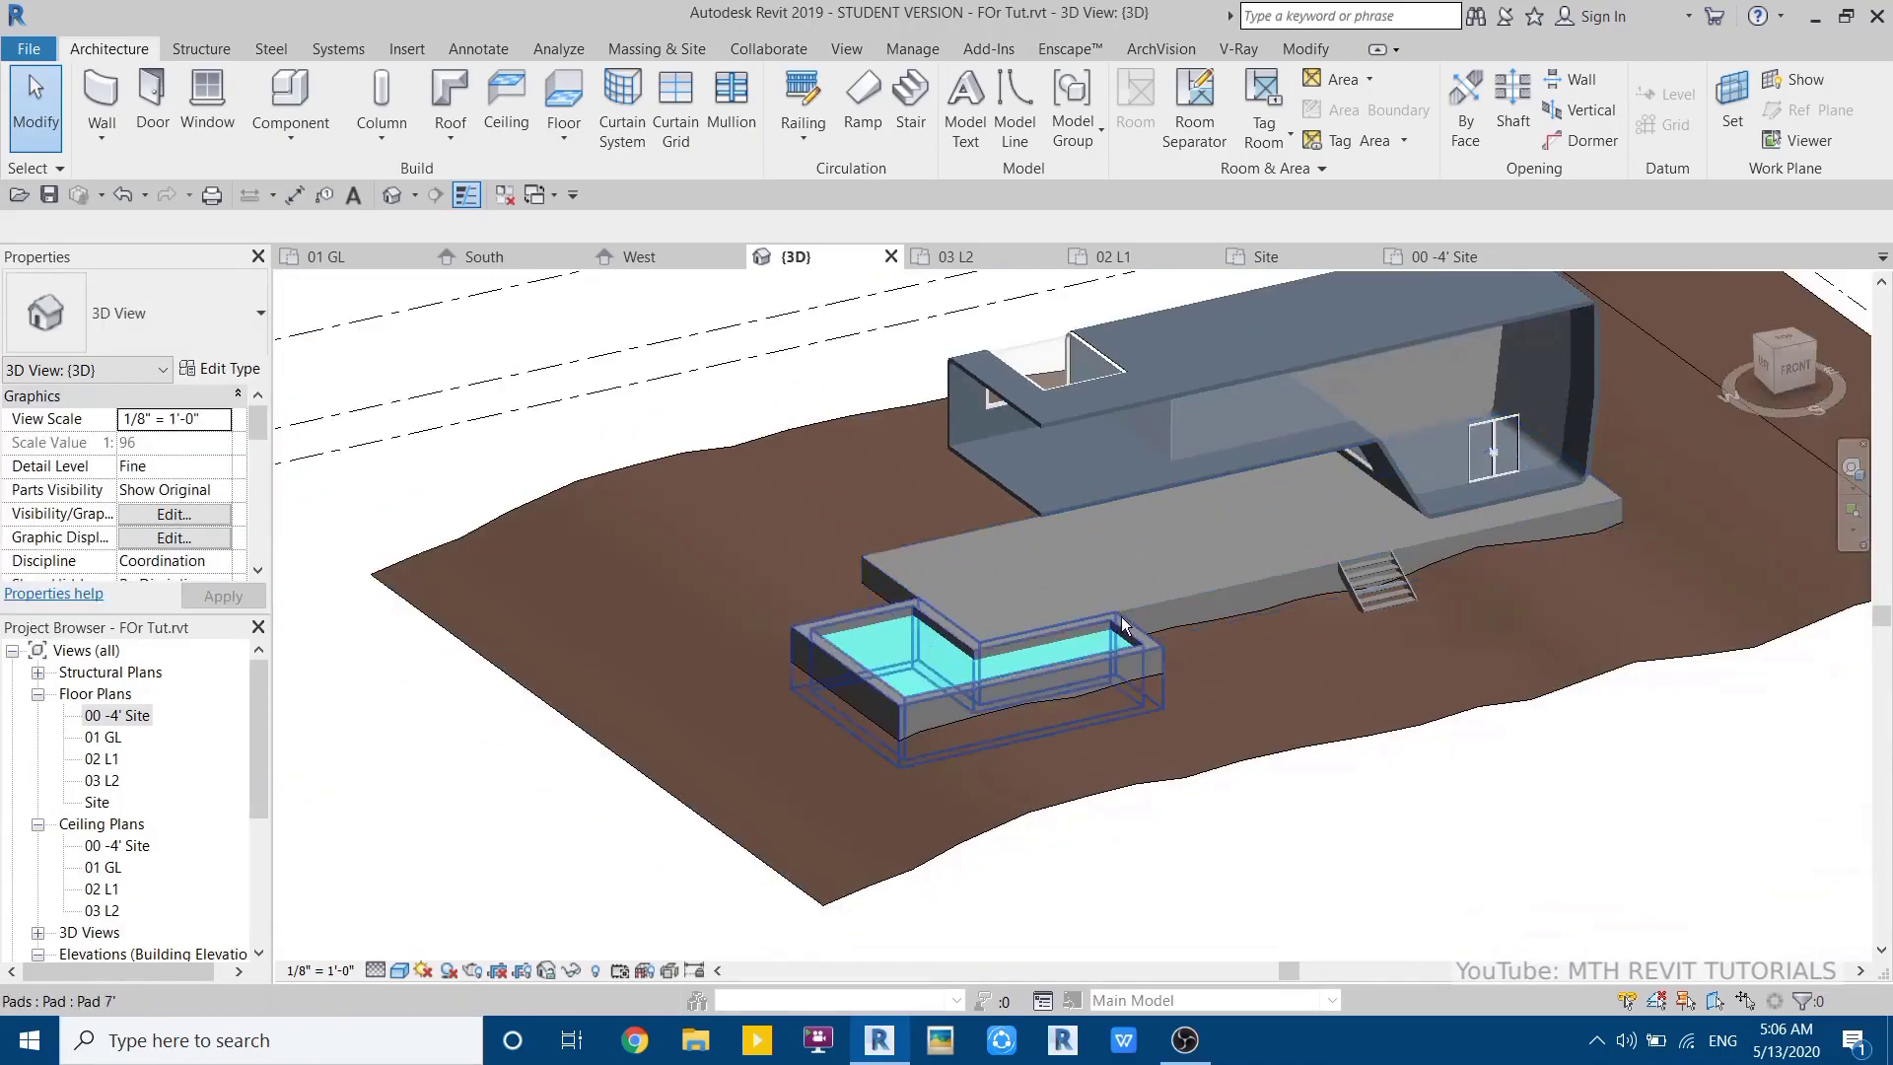